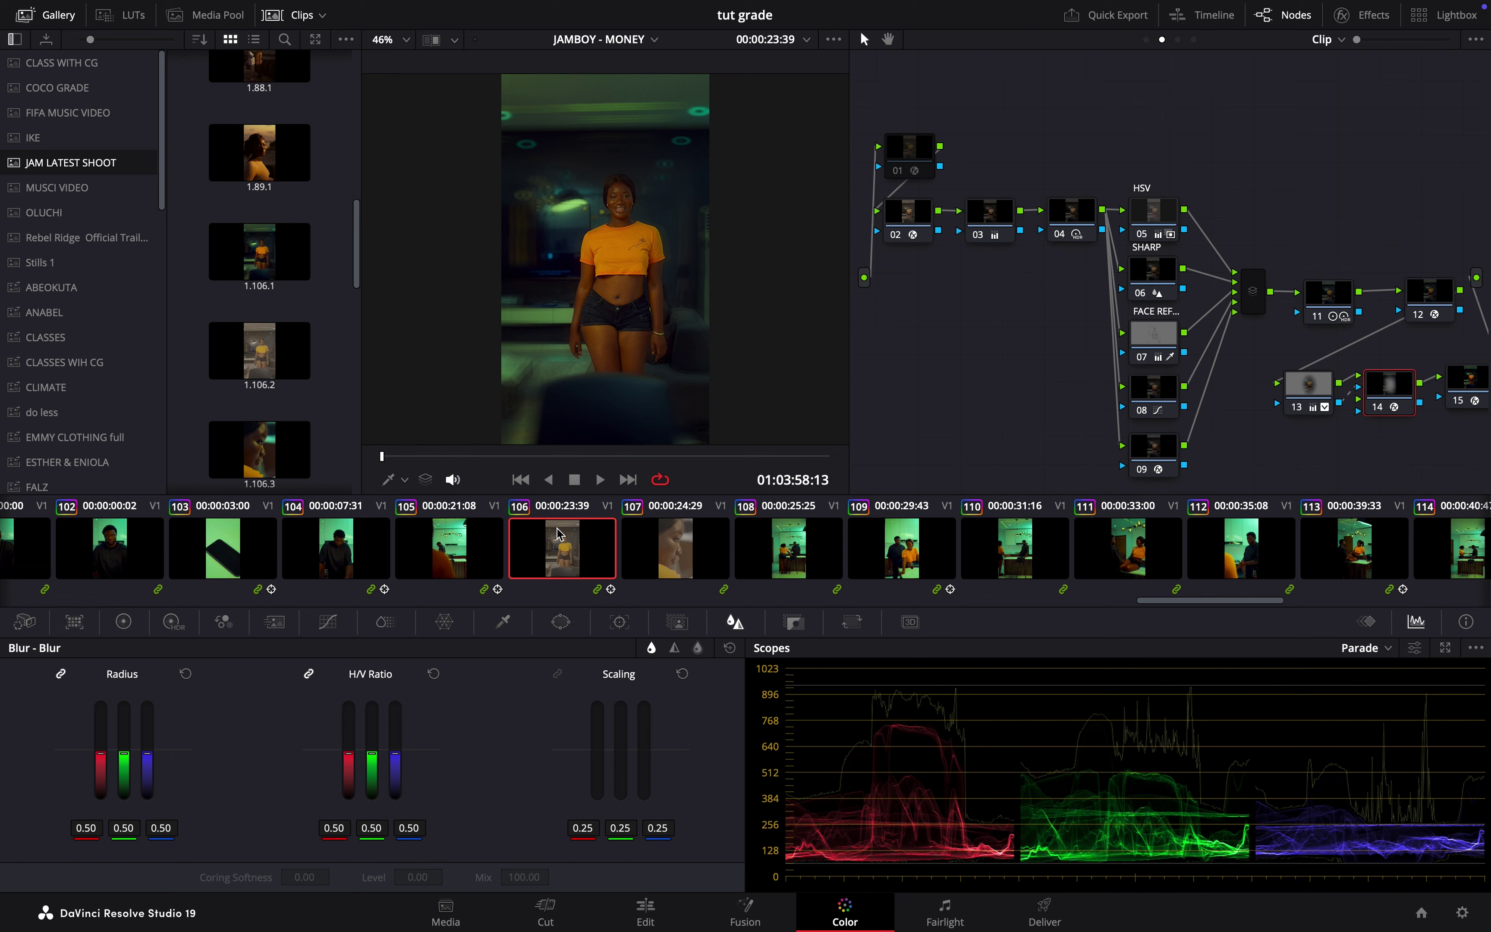
Compare clip 106 with its grade bypassed and enabled in the full-screen viewer
{"action": "key", "text": "shift+d"}
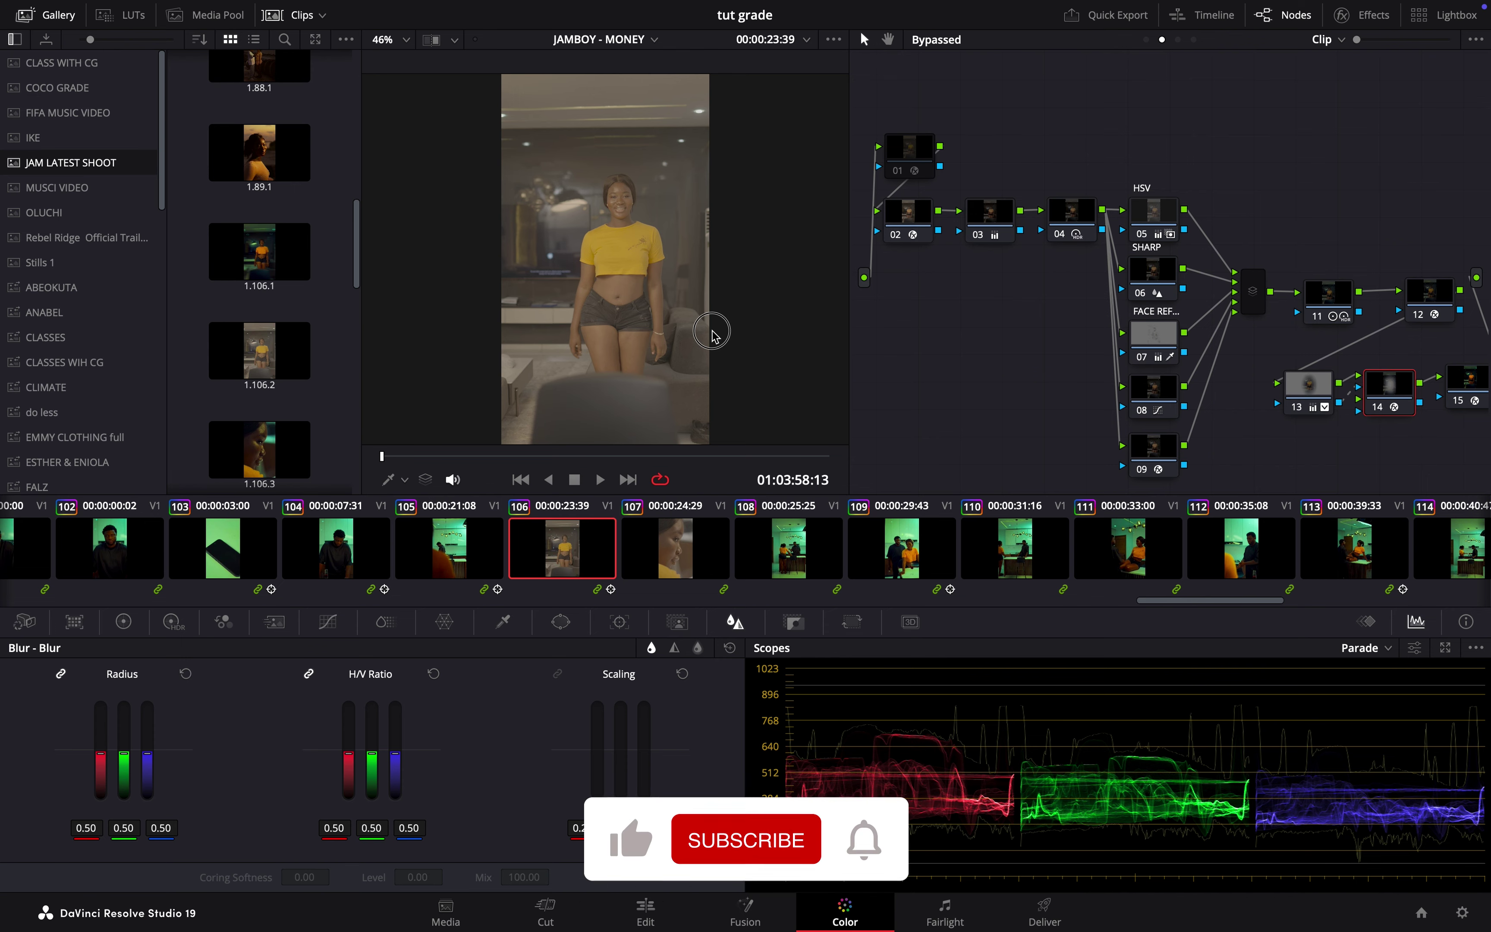
{"action": "key", "text": "ctrl+f"}
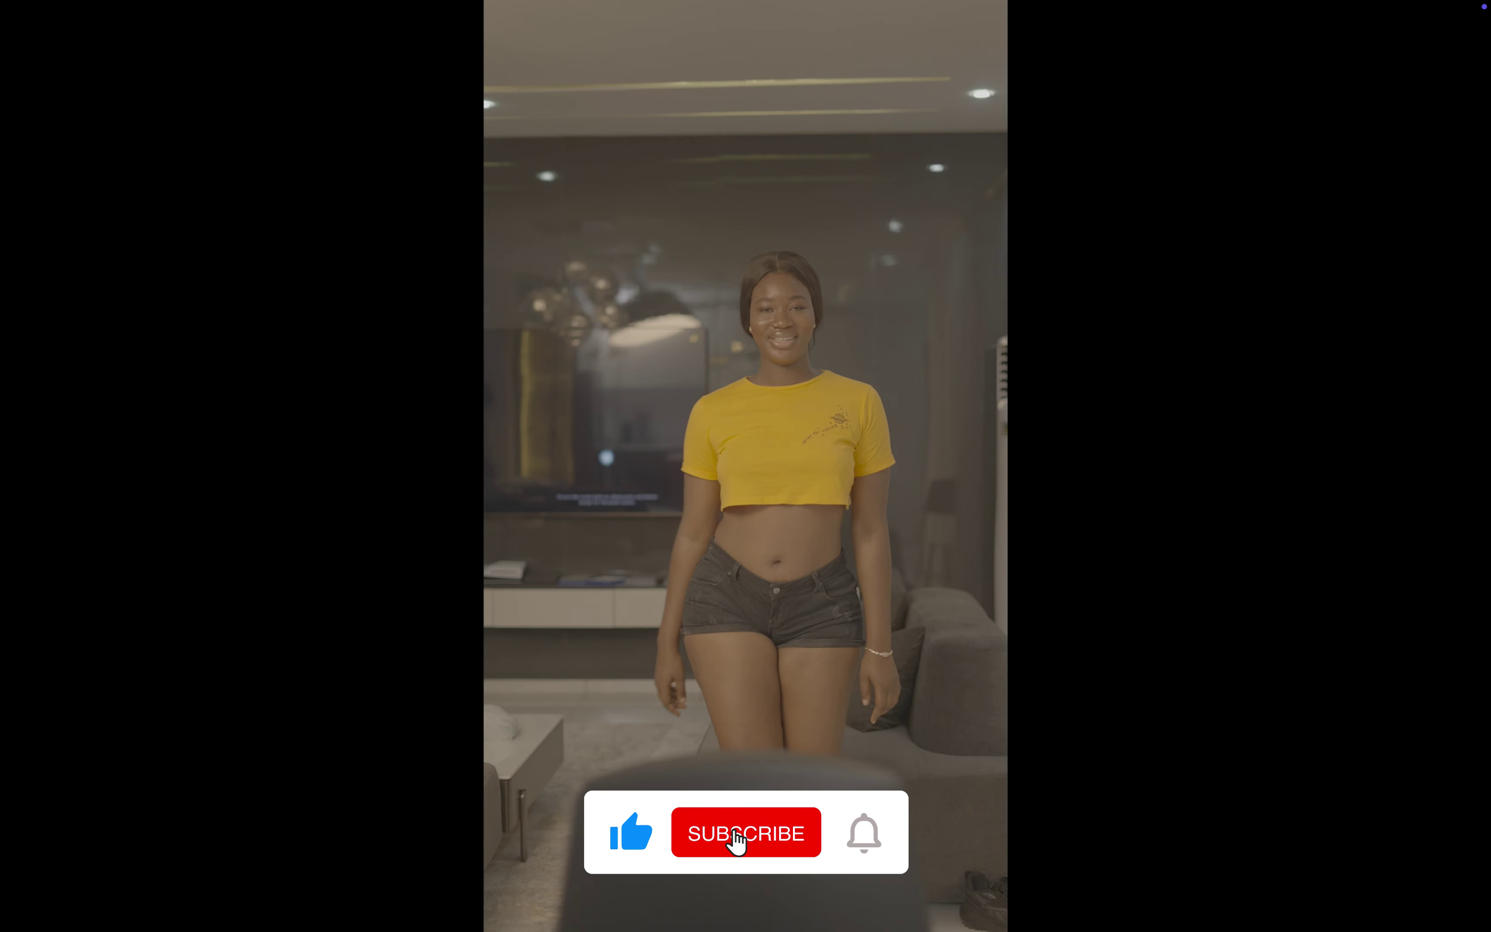
{"action": "key", "text": "shift+d"}
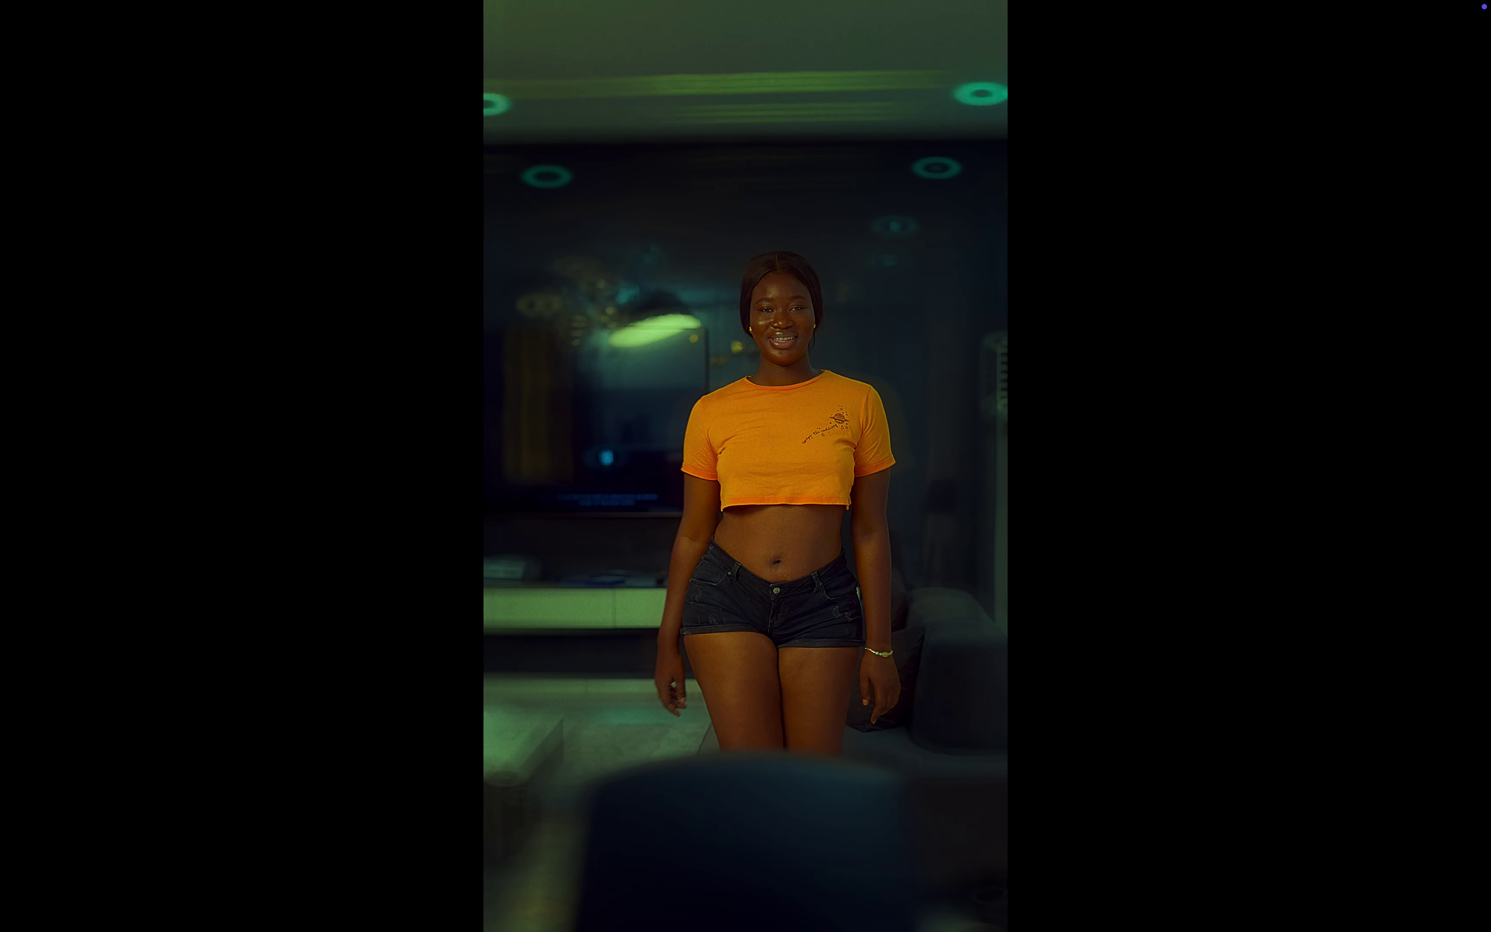
{"action": "key", "text": "ctrl+f"}
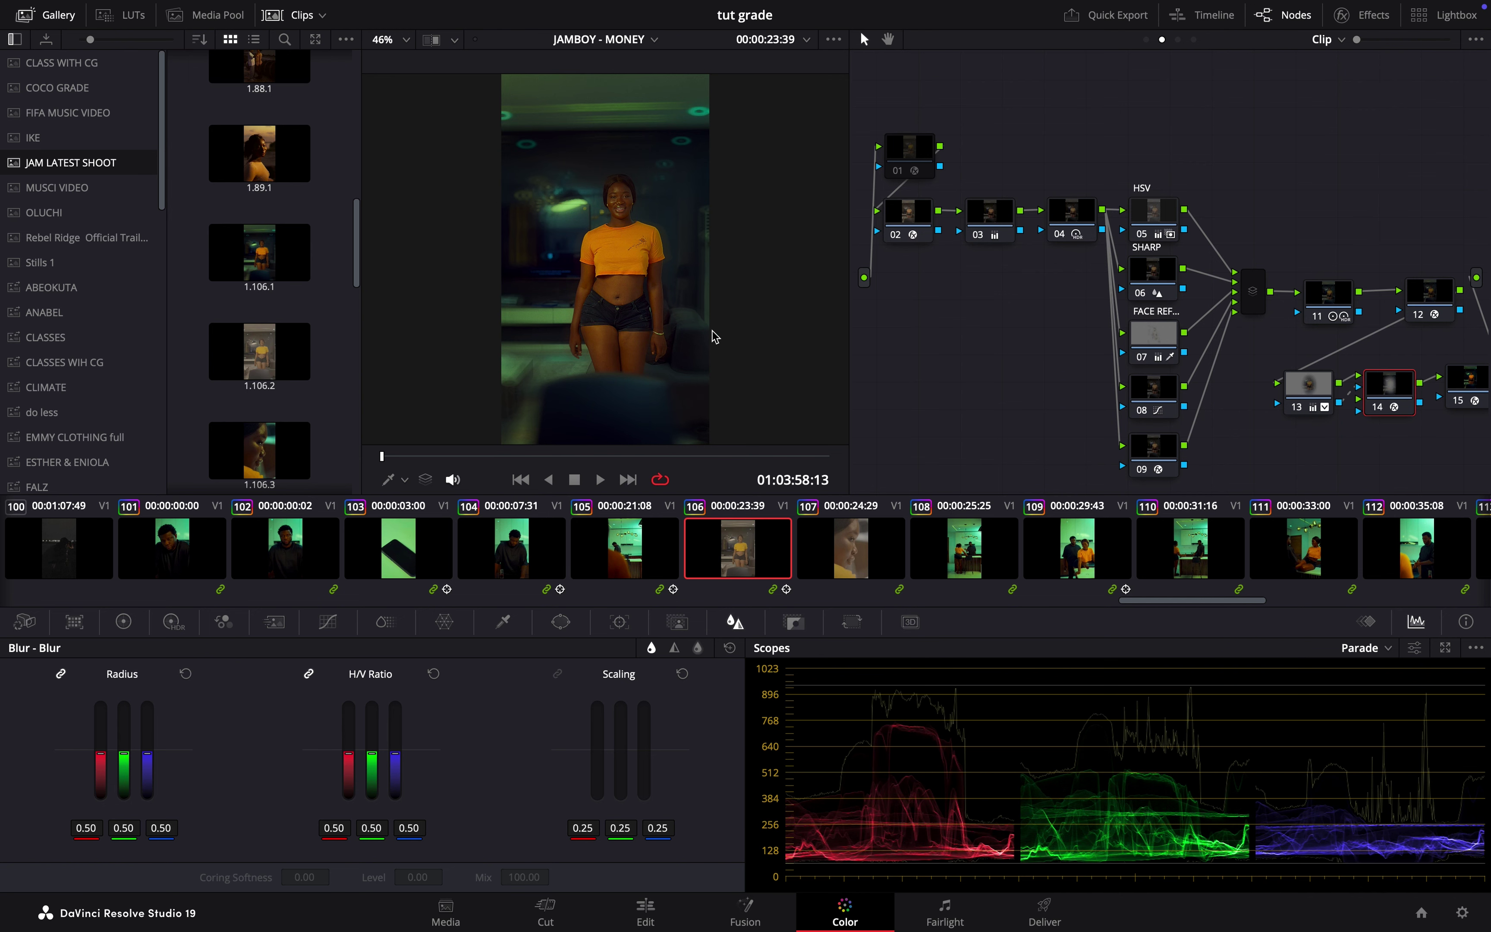
Inspect the graded image of clip 106 enlarged in the viewer and at full-screen size
{"action": "scroll", "coordinate": [713, 336], "scroll_direction": "up", "scroll_amount": 3}
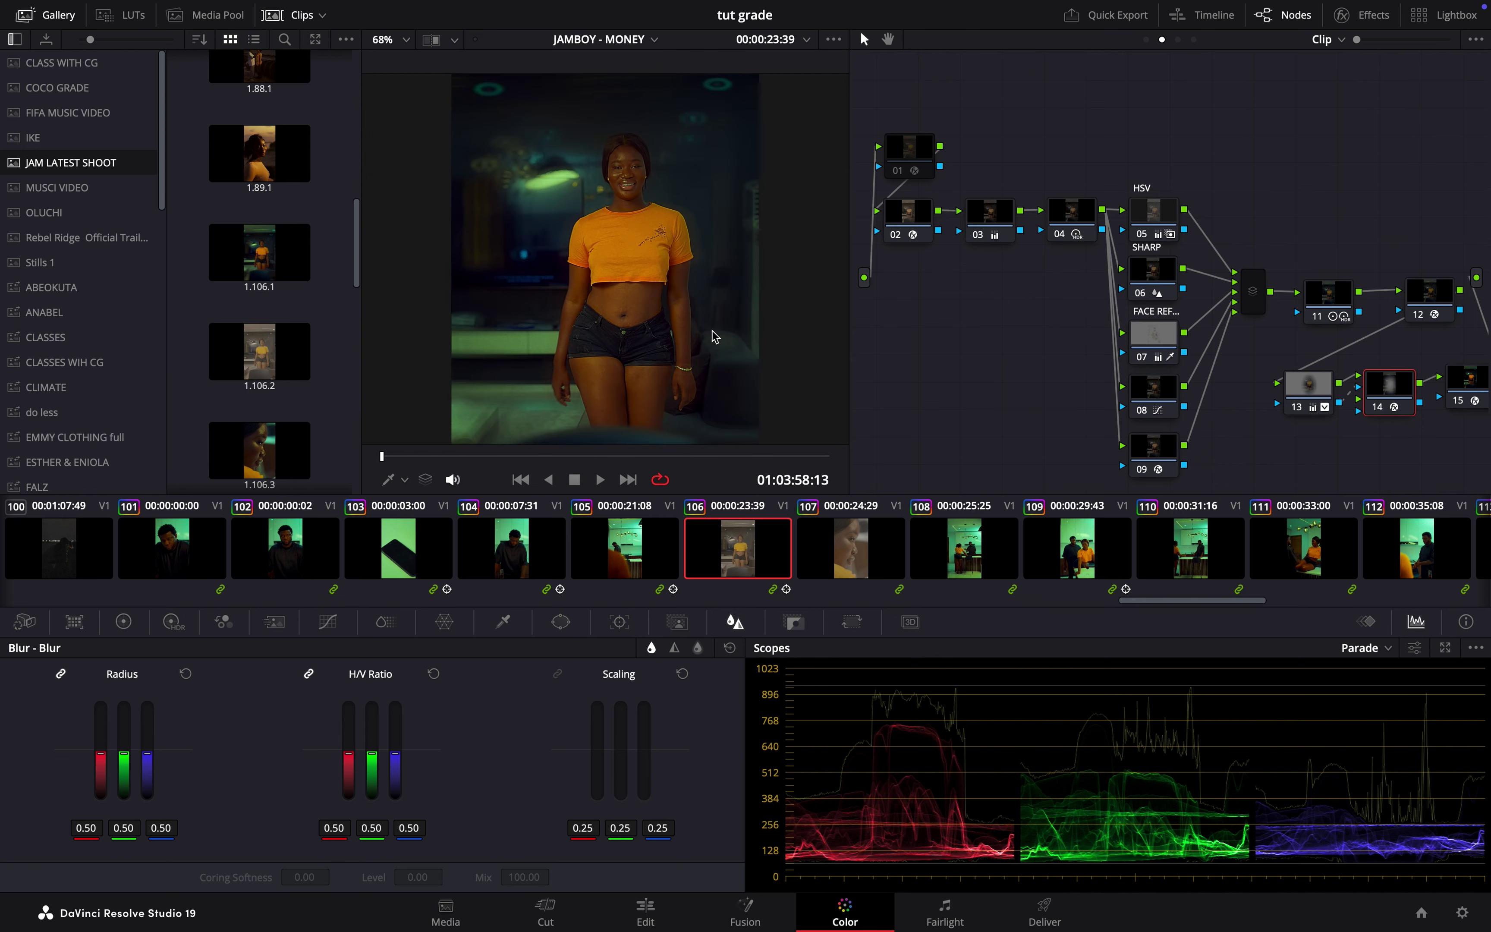
{"action": "key", "text": "ctrl+f"}
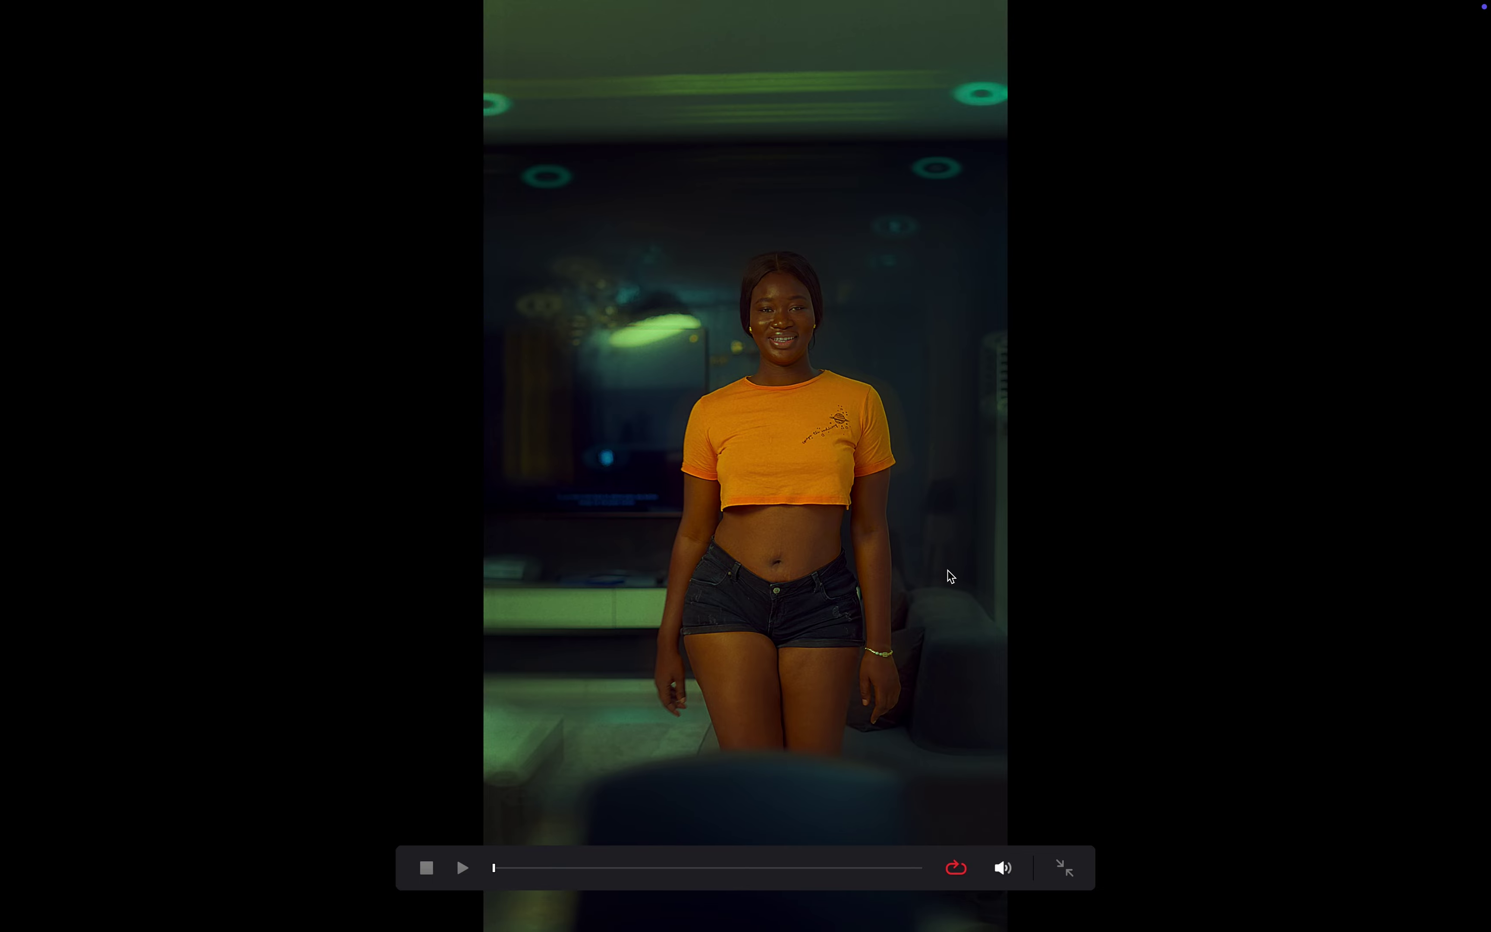
{"action": "key", "text": "Escape"}
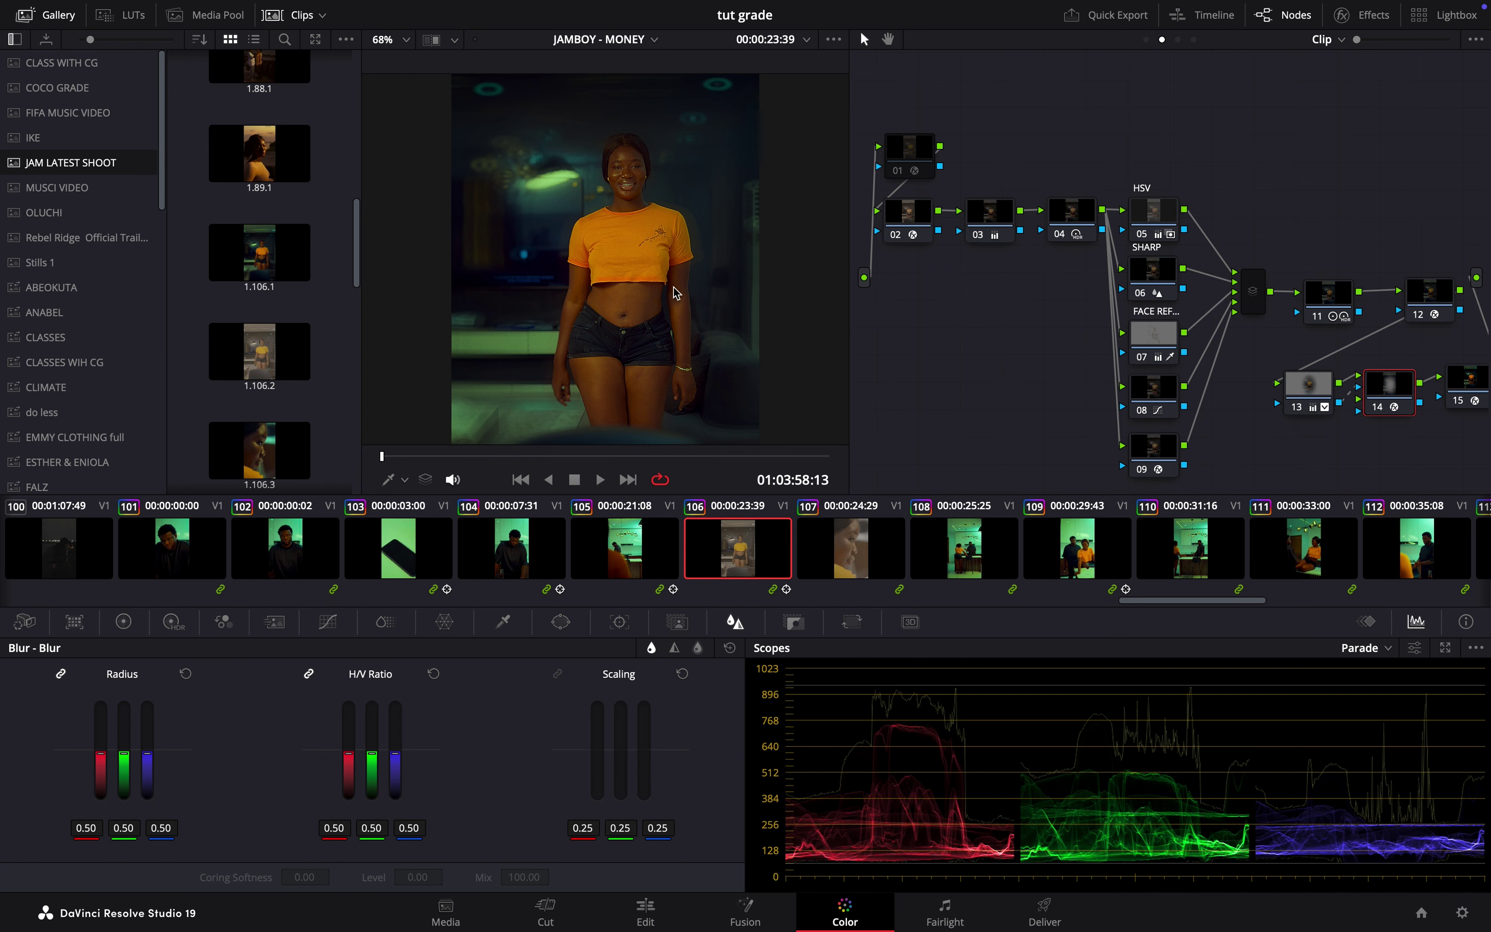
{"action": "scroll", "coordinate": [676, 298], "scroll_direction": "down", "scroll_amount": 3}
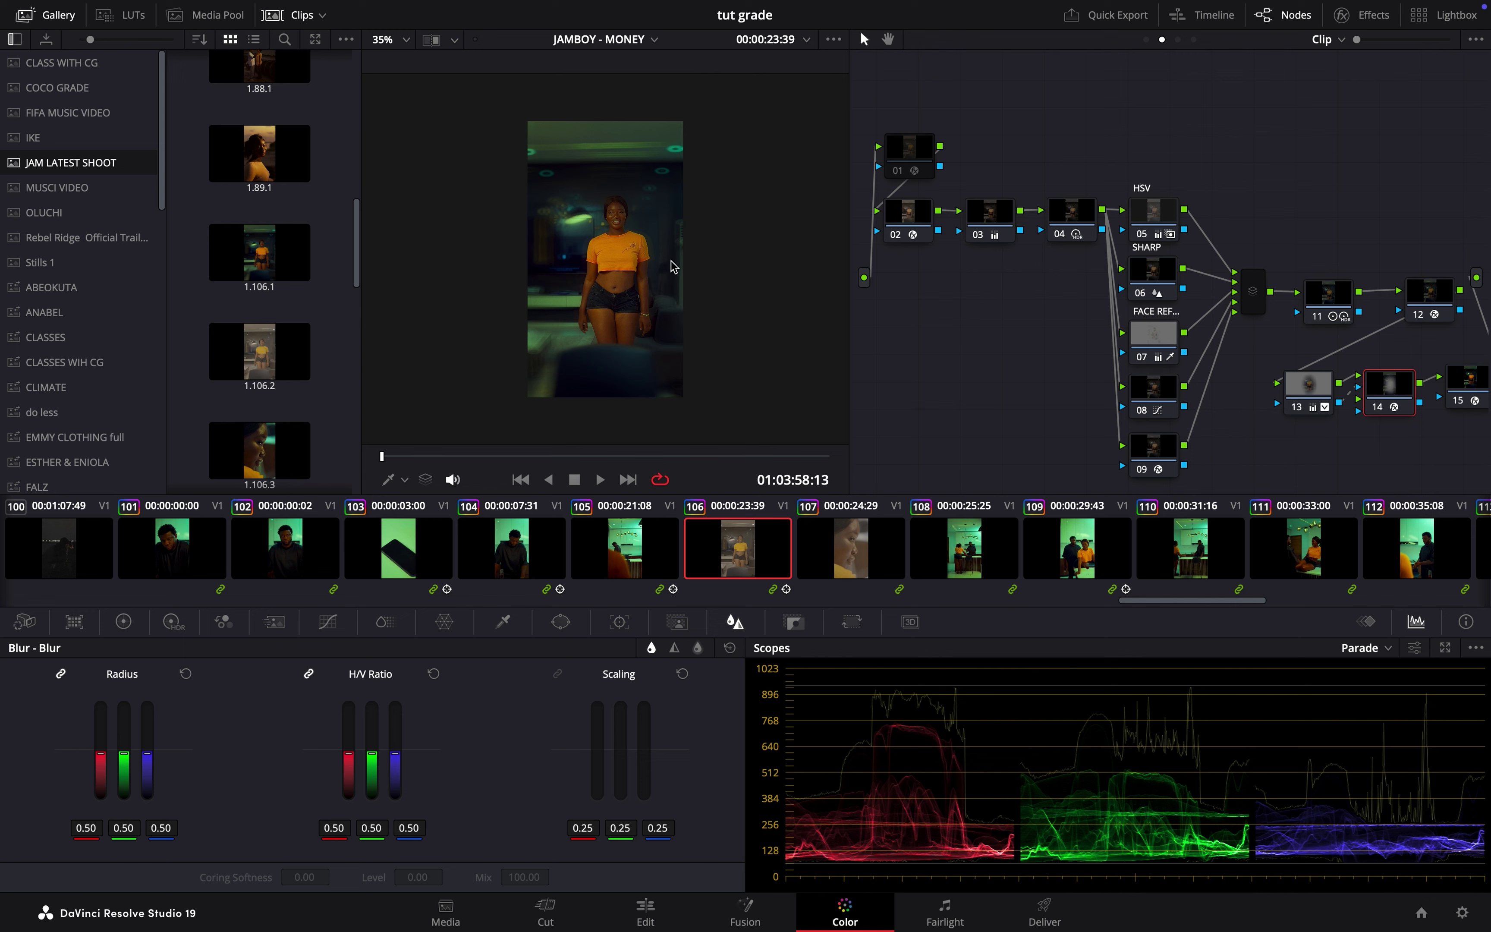
Bypass the grade on clip 106 and check the ungraded shot full screen against the graded version
{"action": "key", "text": "shift+d"}
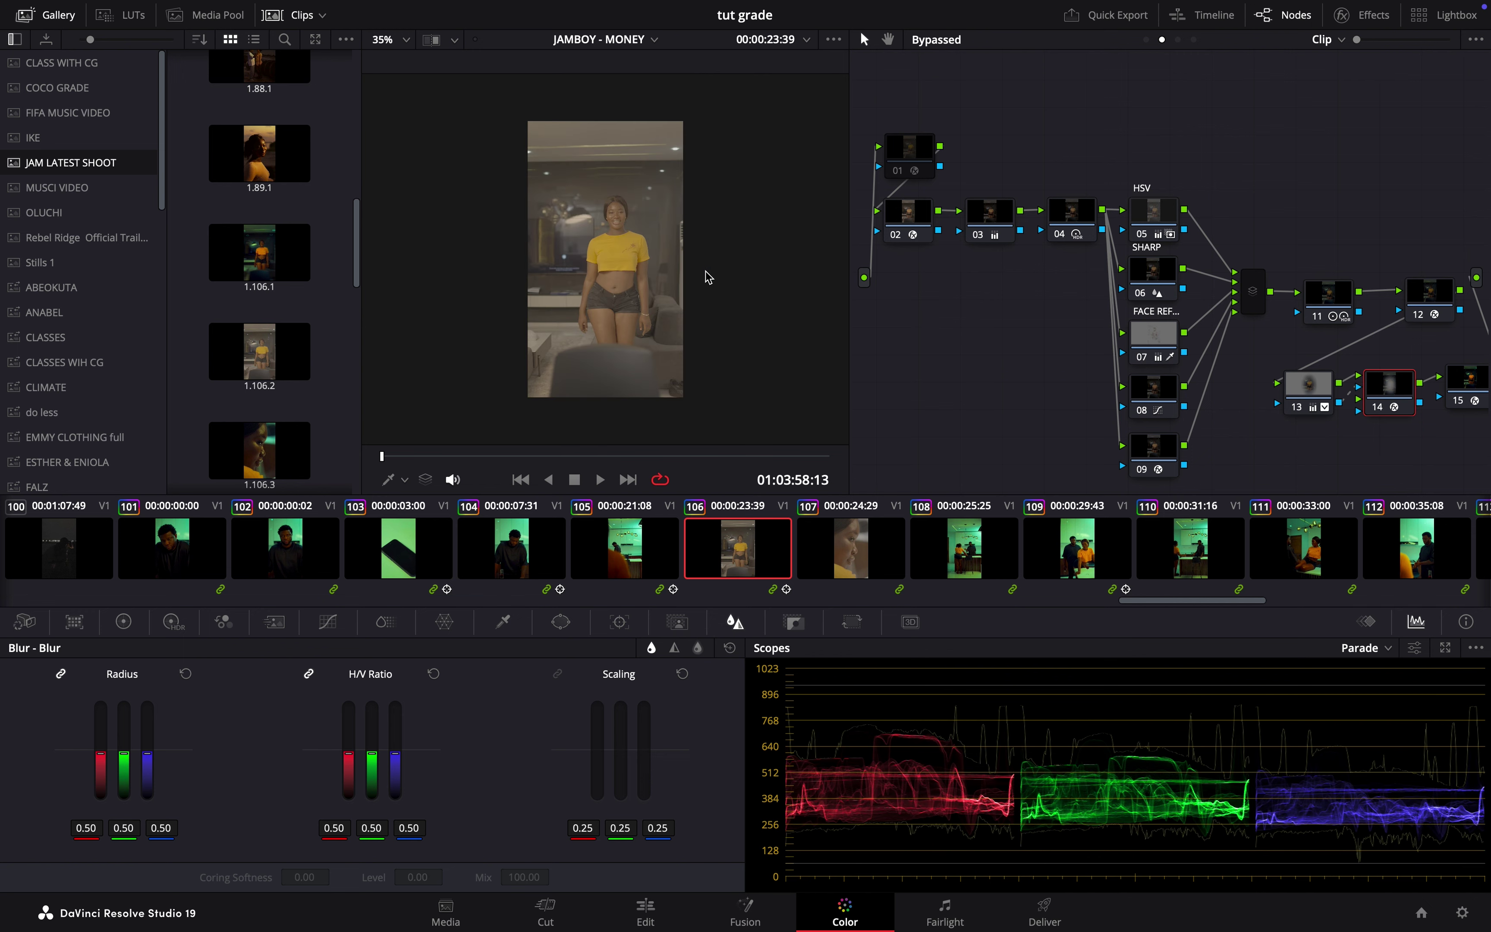
{"action": "key", "text": "ctrl+f"}
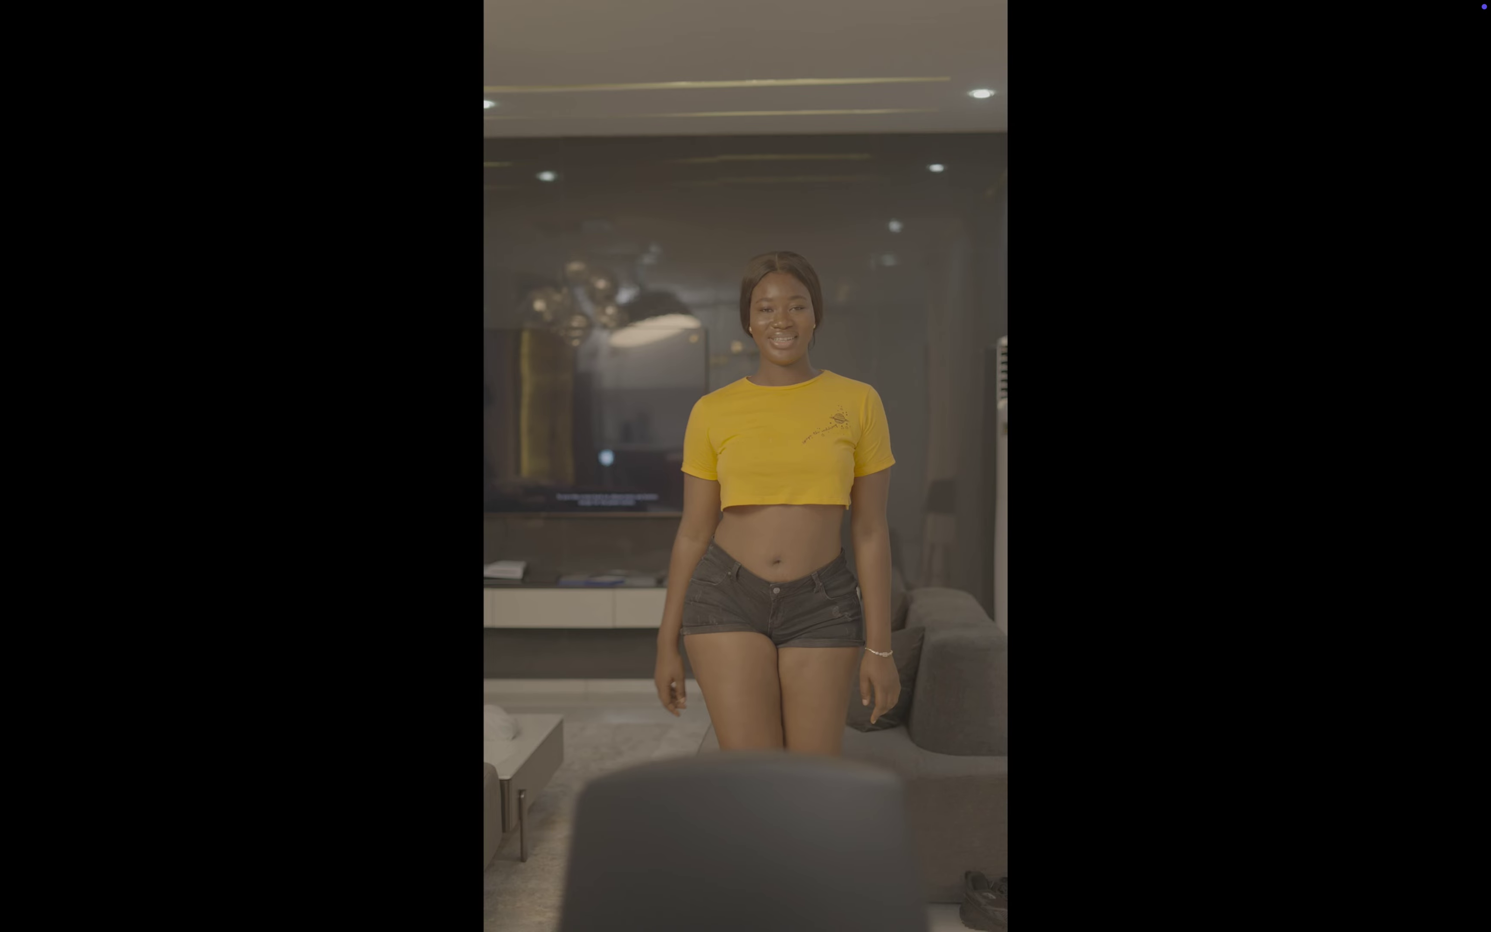
{"action": "mouse_move", "coordinate": [639, 415]}
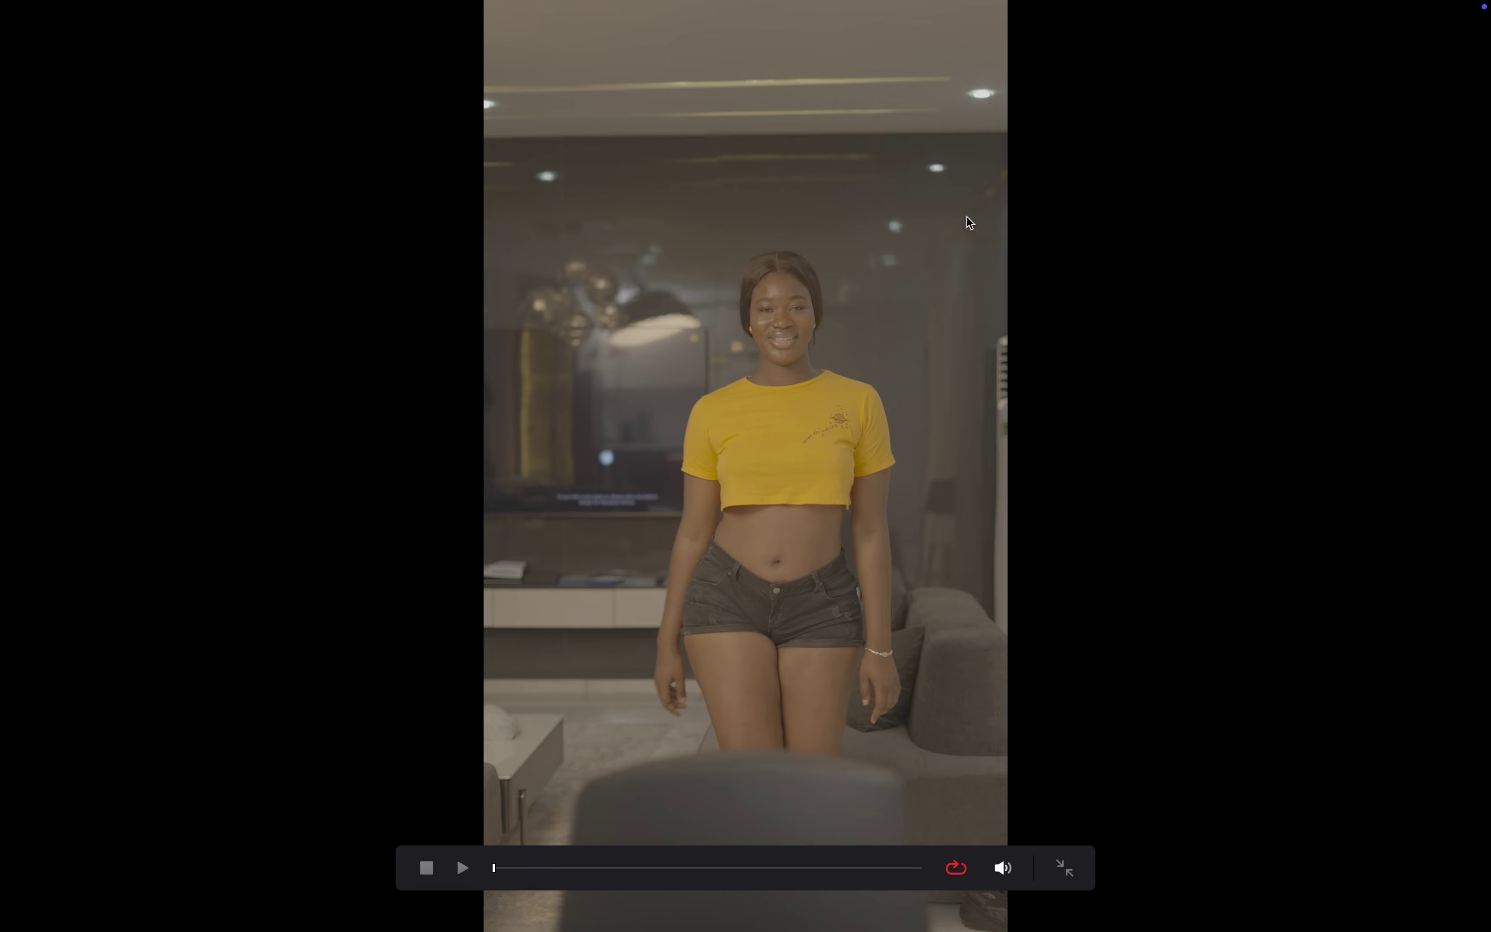
{"action": "key", "text": "Right"}
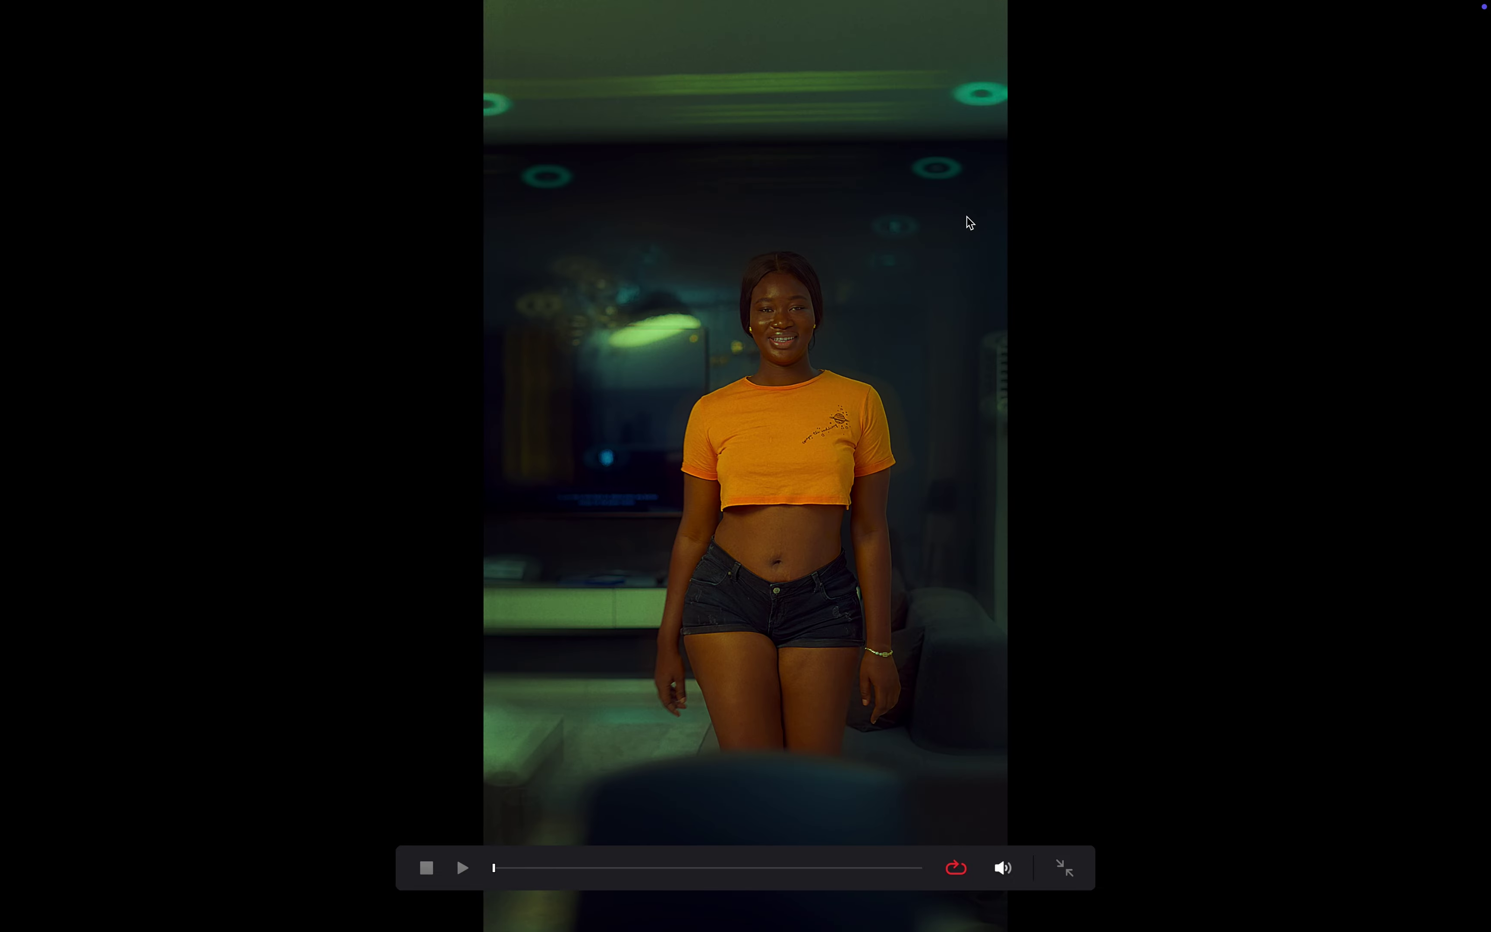
{"action": "key", "text": "Escape"}
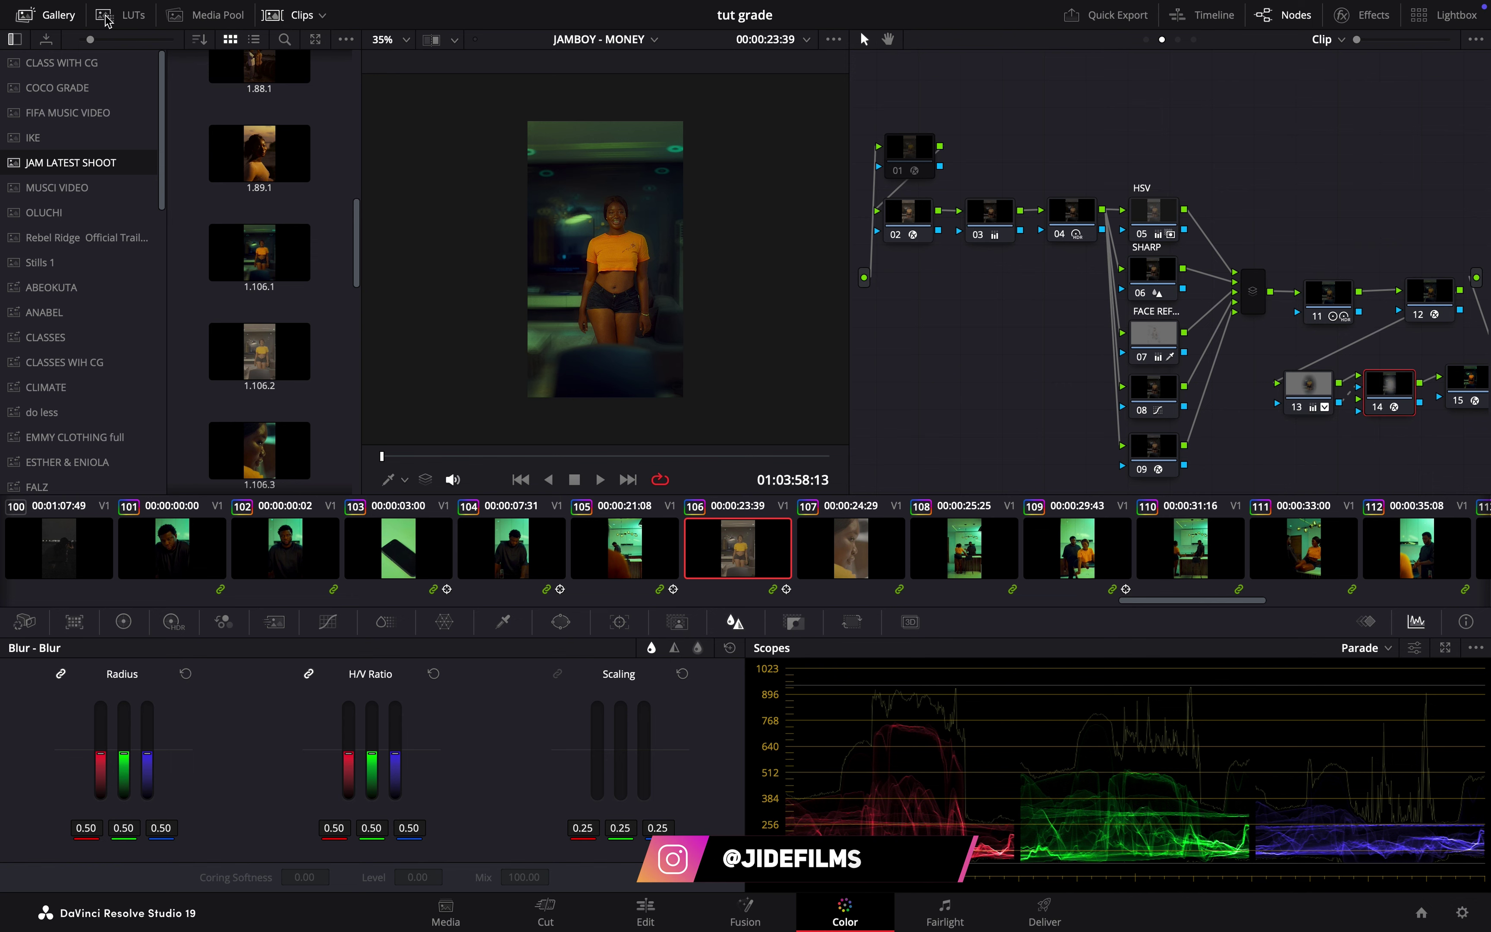
Hide the gallery and review the color science options in the project's color management settings without changing them
{"action": "left_click", "coordinate": [46, 14]}
{"action": "key", "text": "shift+9"}
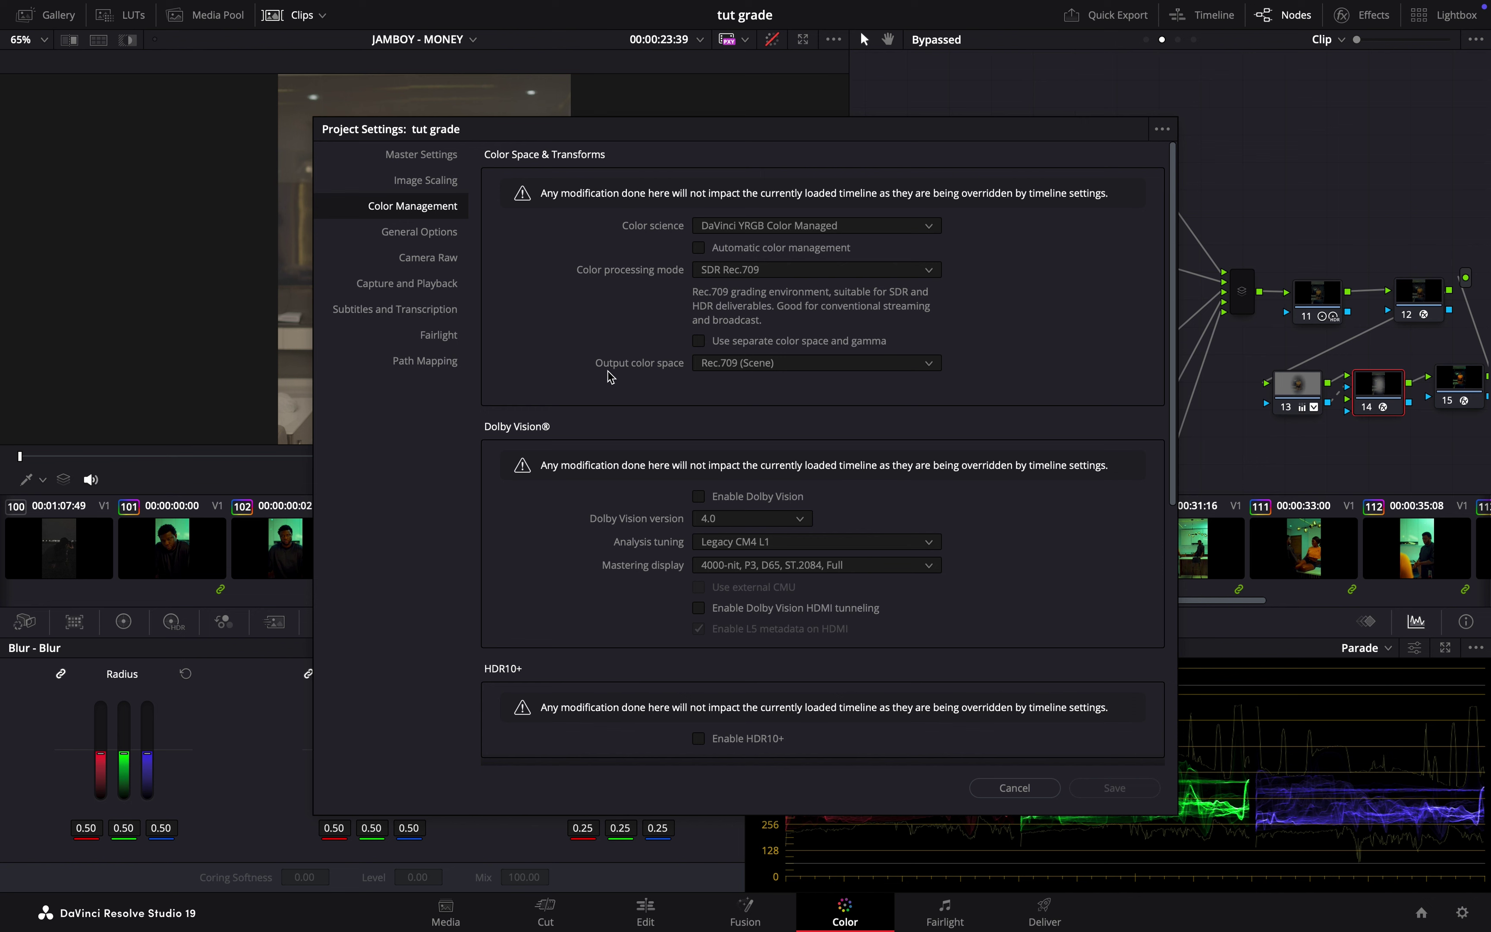
{"action": "left_click", "coordinate": [862, 226]}
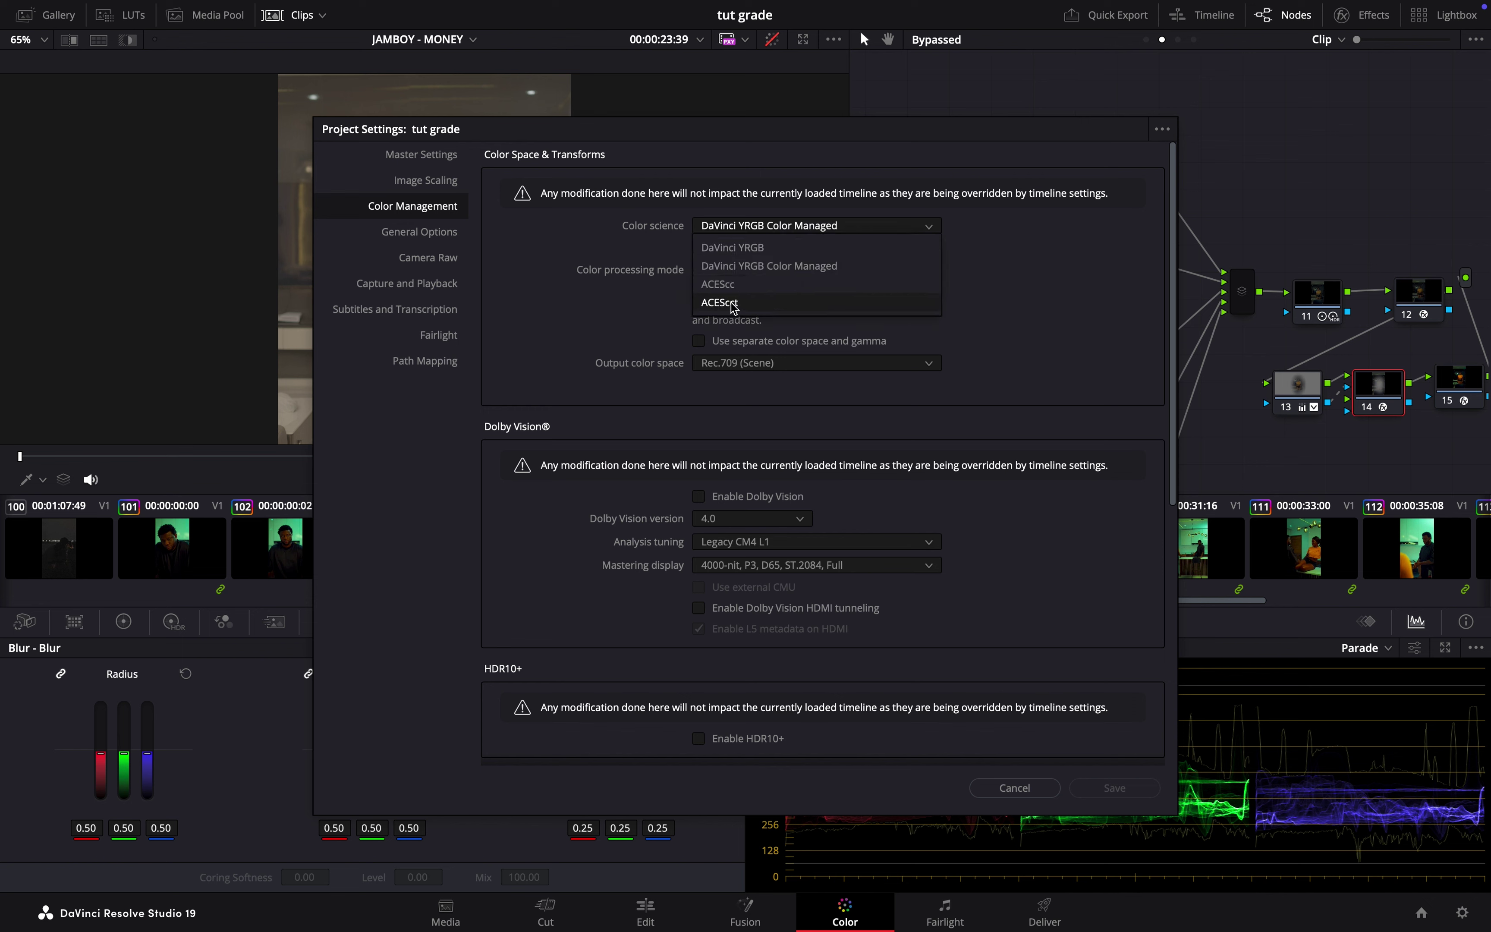
{"action": "key", "text": "Escape"}
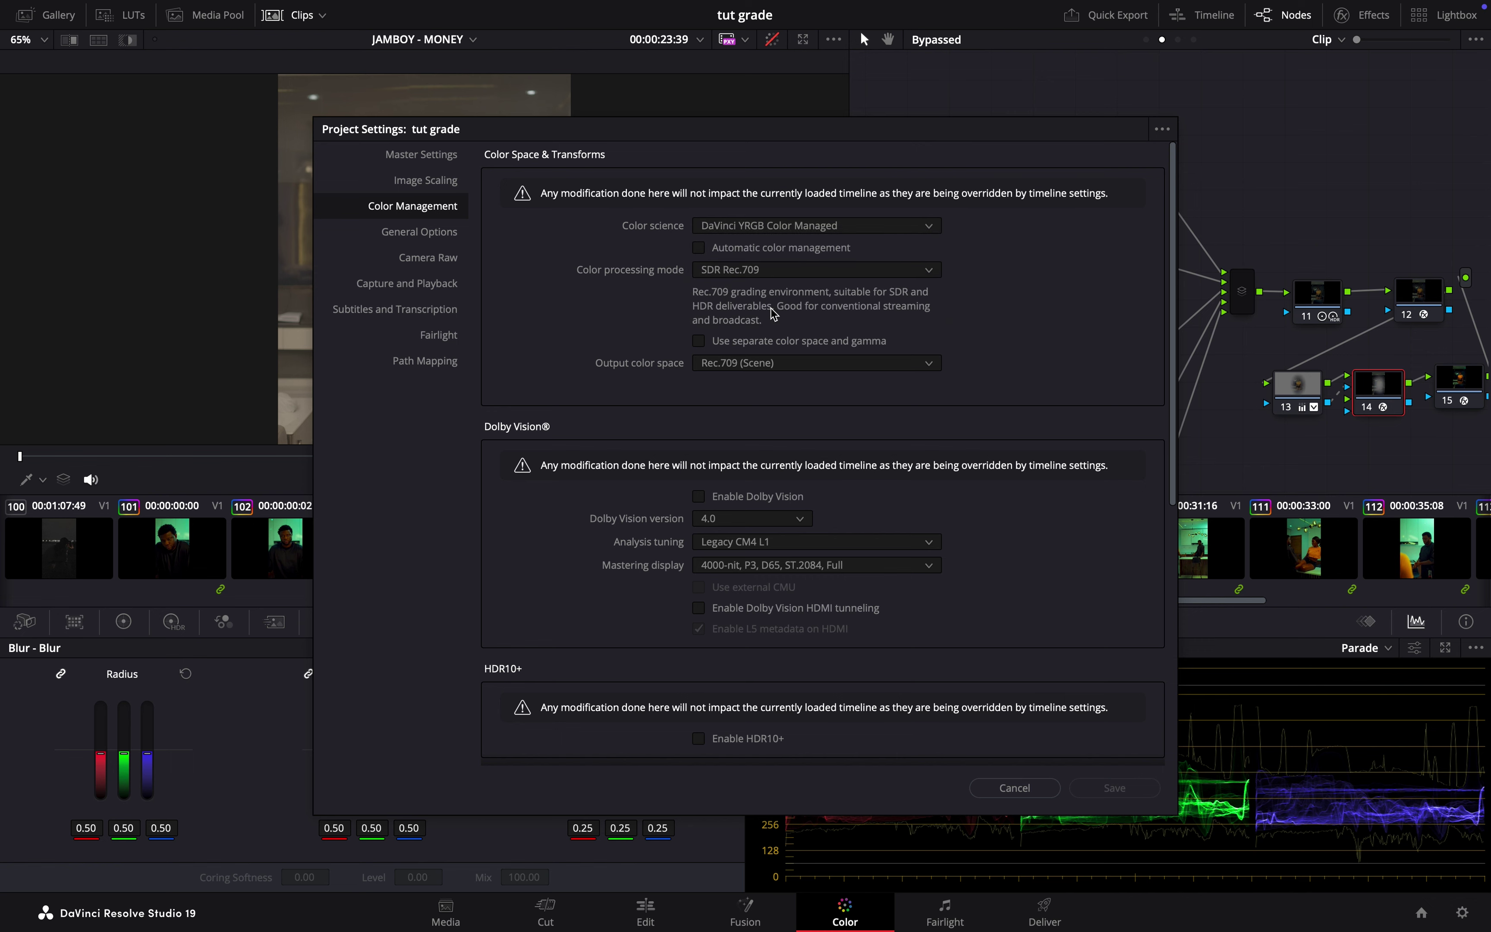
{"action": "left_click", "coordinate": [1021, 791]}
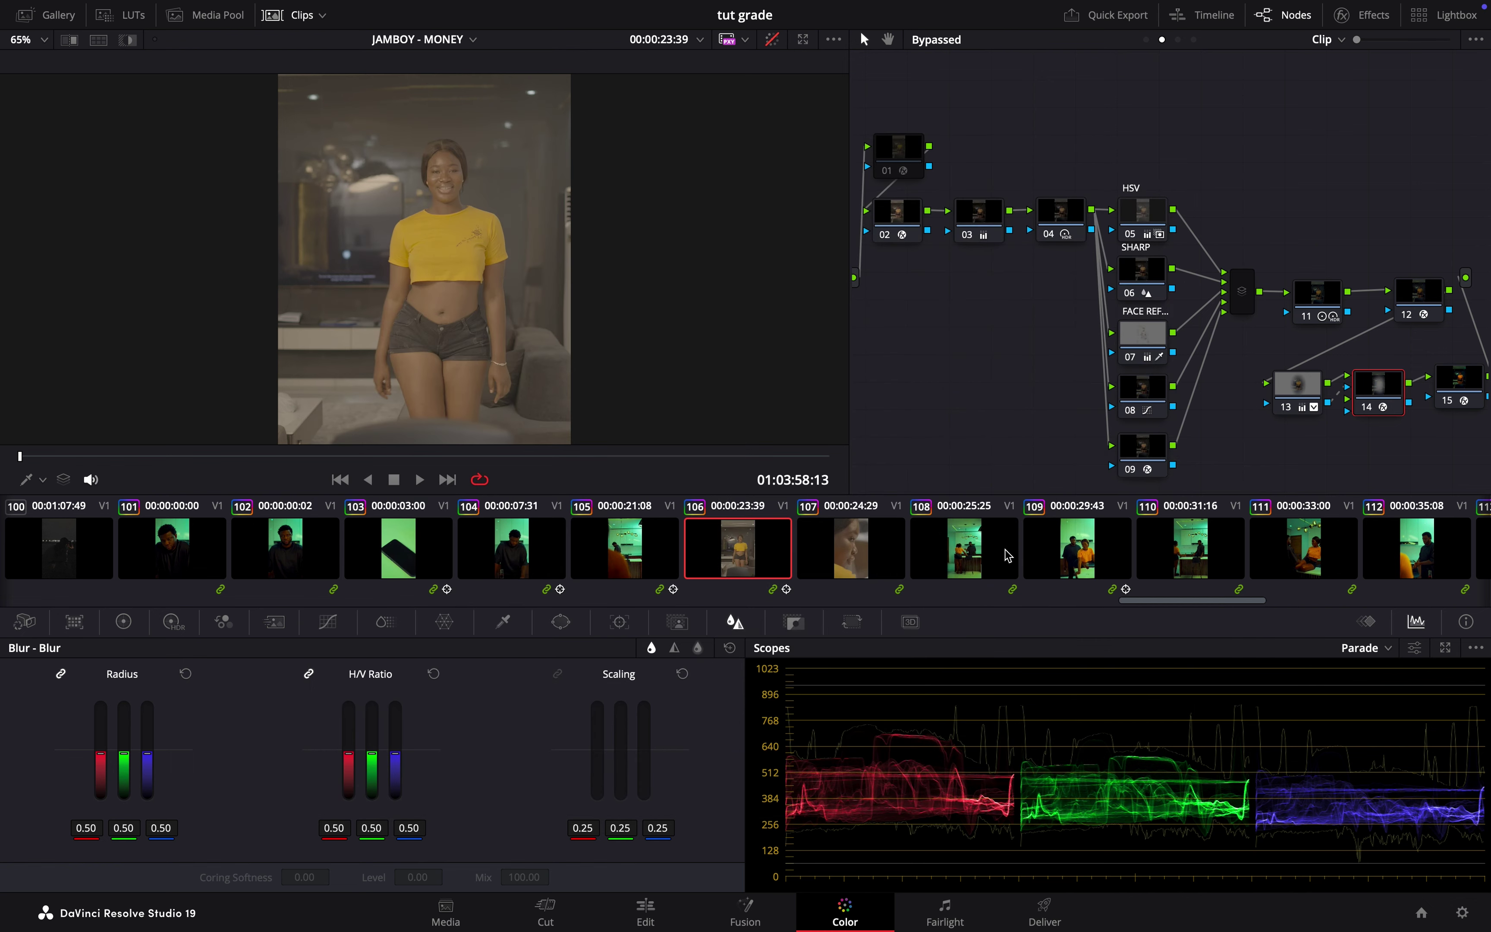
Re-enable the grade and look over clip 106's node graph through to its final nodes
{"action": "key", "text": "shift+d"}
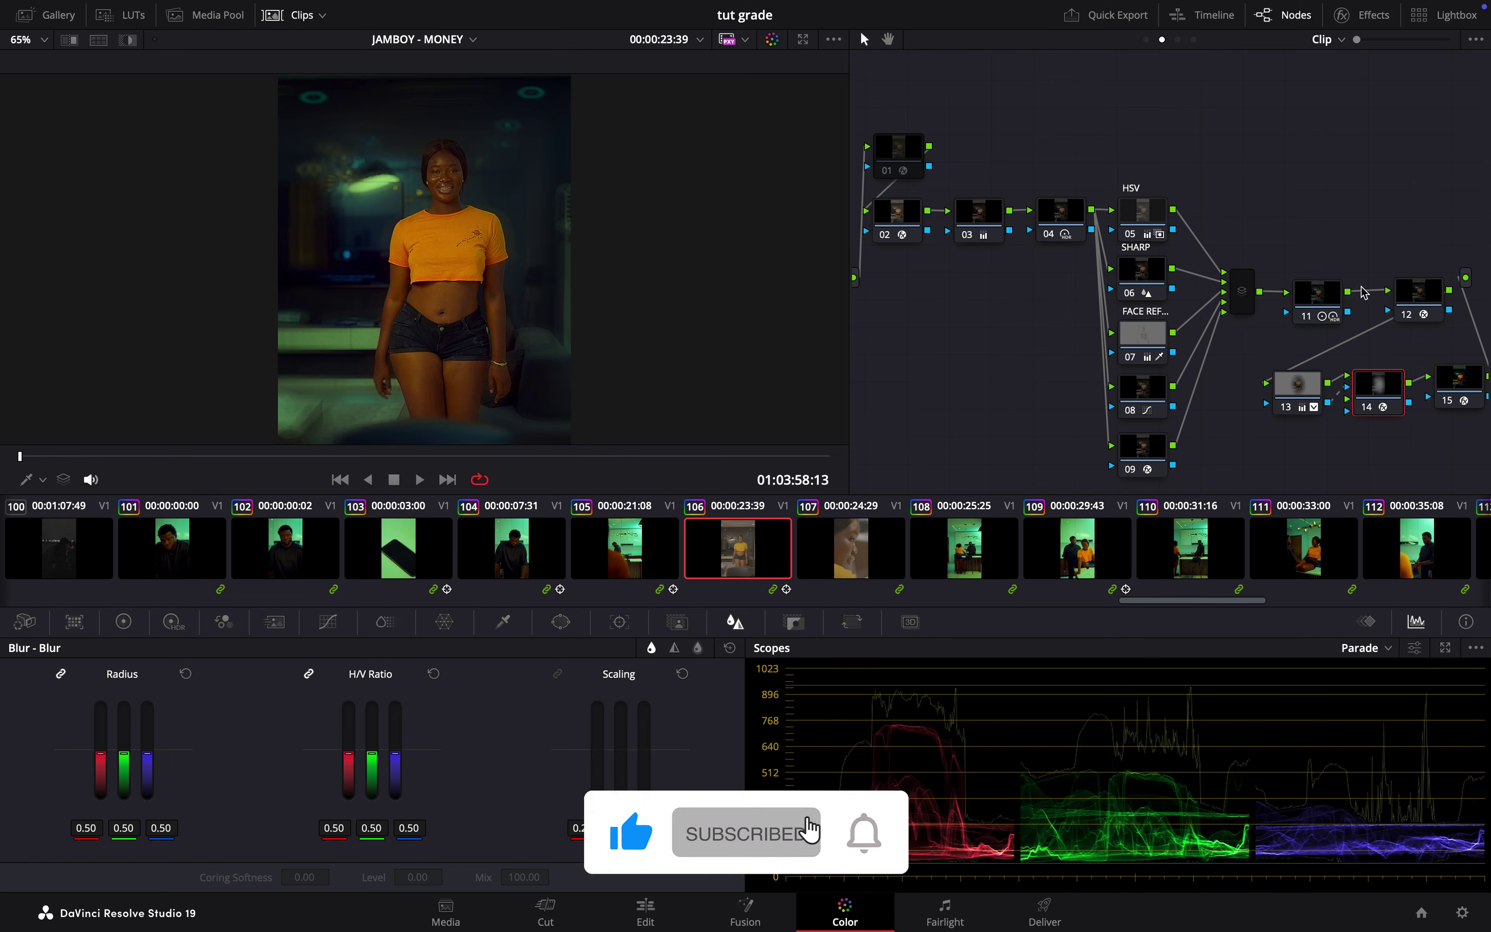
{"action": "scroll", "coordinate": [1365, 293], "scroll_direction": "right", "scroll_amount": 1}
{"action": "scroll", "coordinate": [1365, 293], "scroll_direction": "right", "scroll_amount": 2}
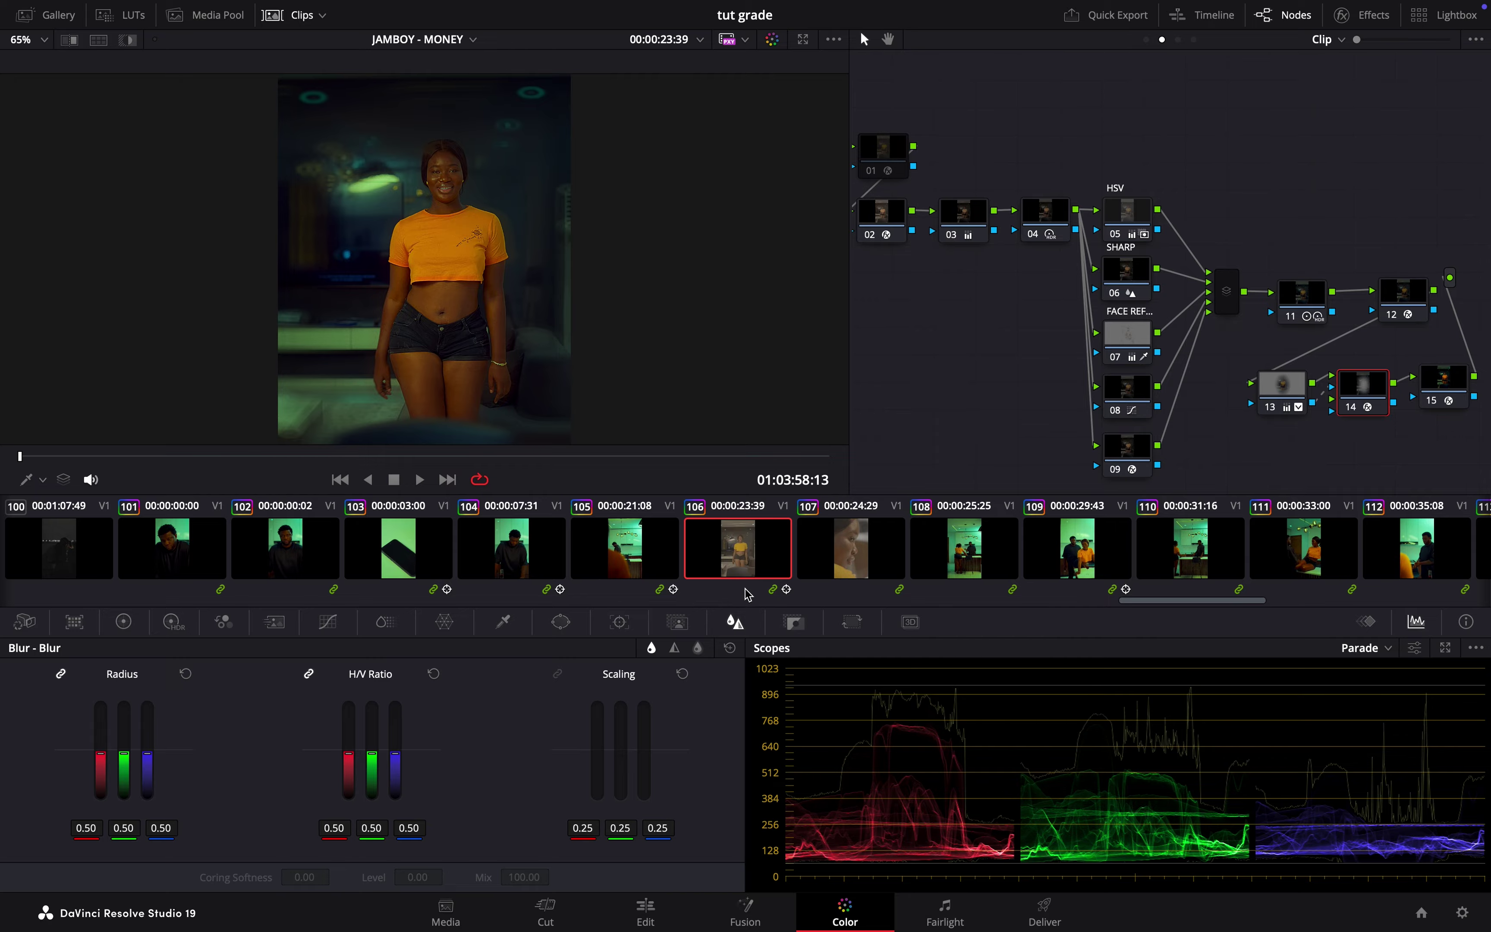
{"action": "scroll", "coordinate": [536, 293], "scroll_direction": "down", "scroll_amount": 3}
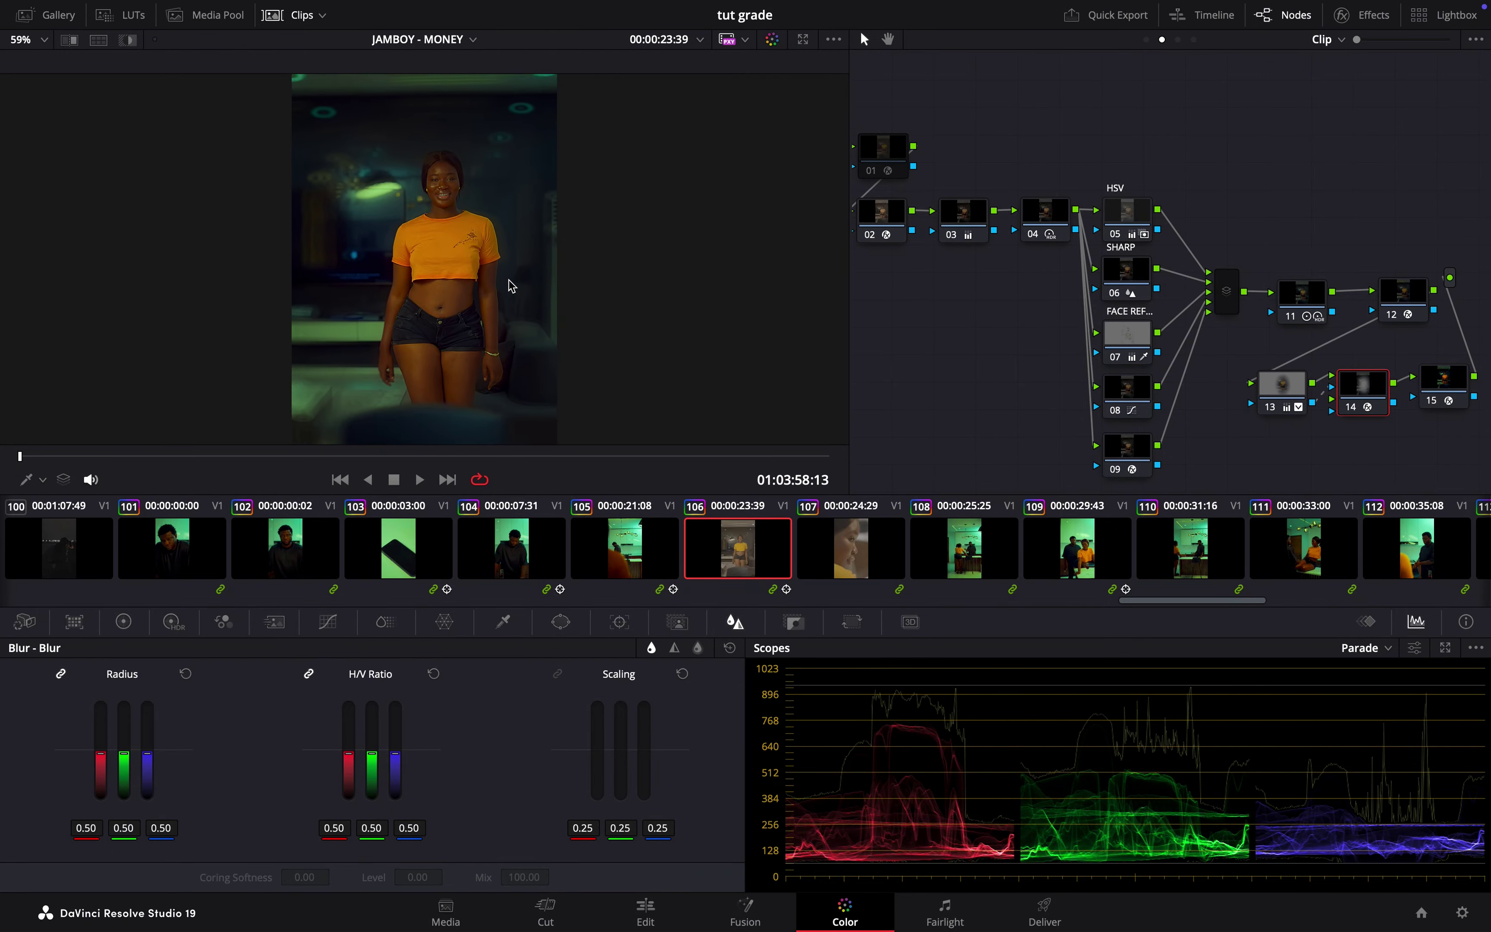
Compare clips 107 and 106 with grades bypassed, finishing on clip 106 with its grade re-enabled
{"action": "left_click", "coordinate": [876, 555]}
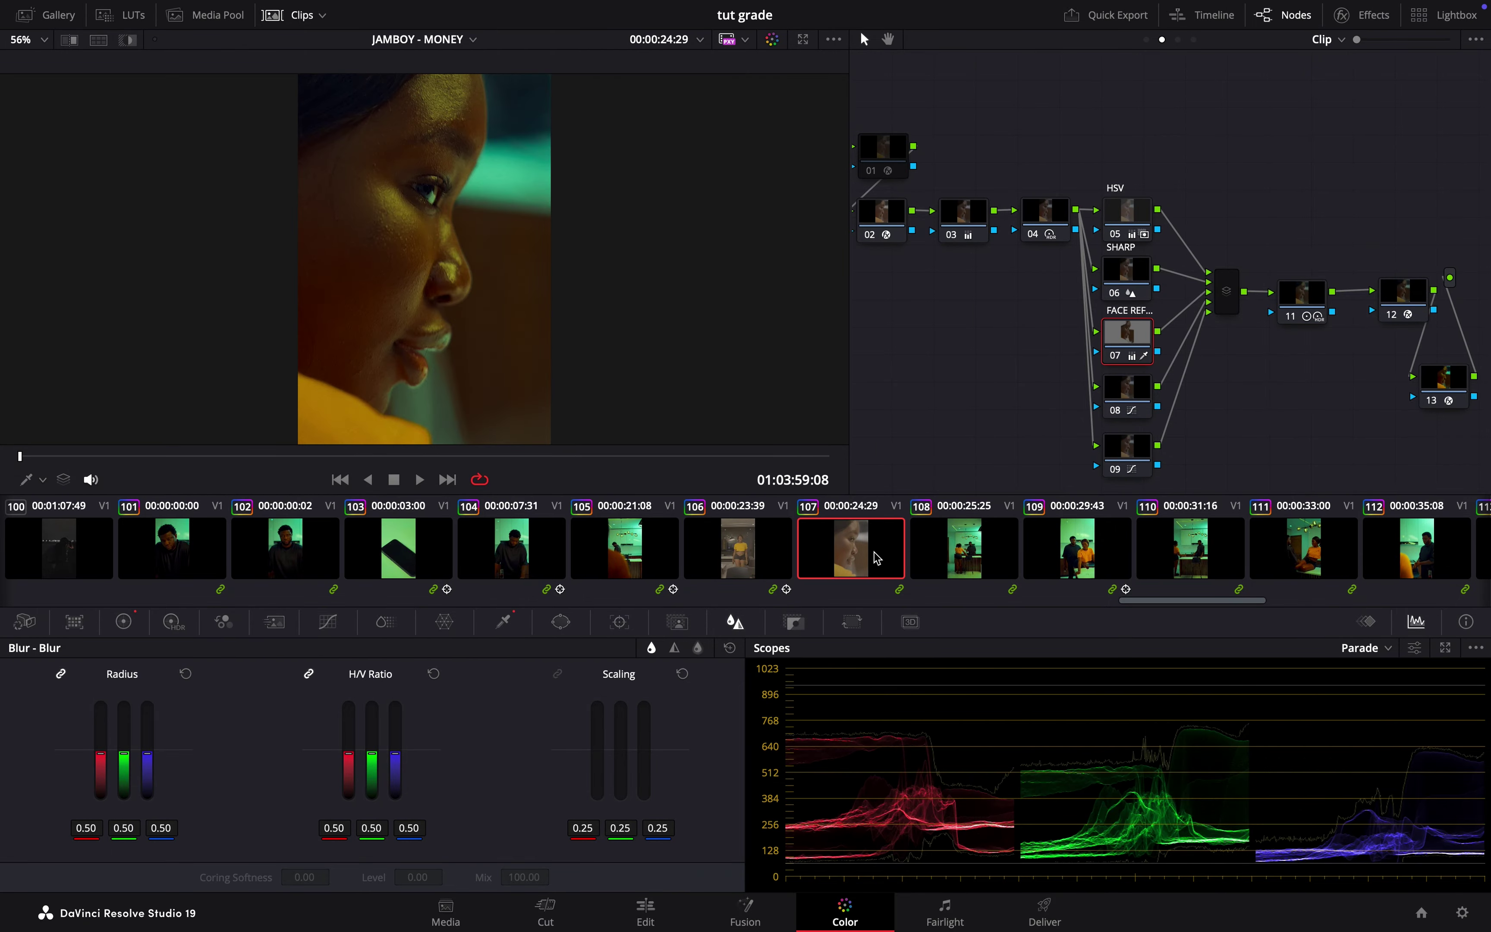
{"action": "left_click", "coordinate": [773, 40]}
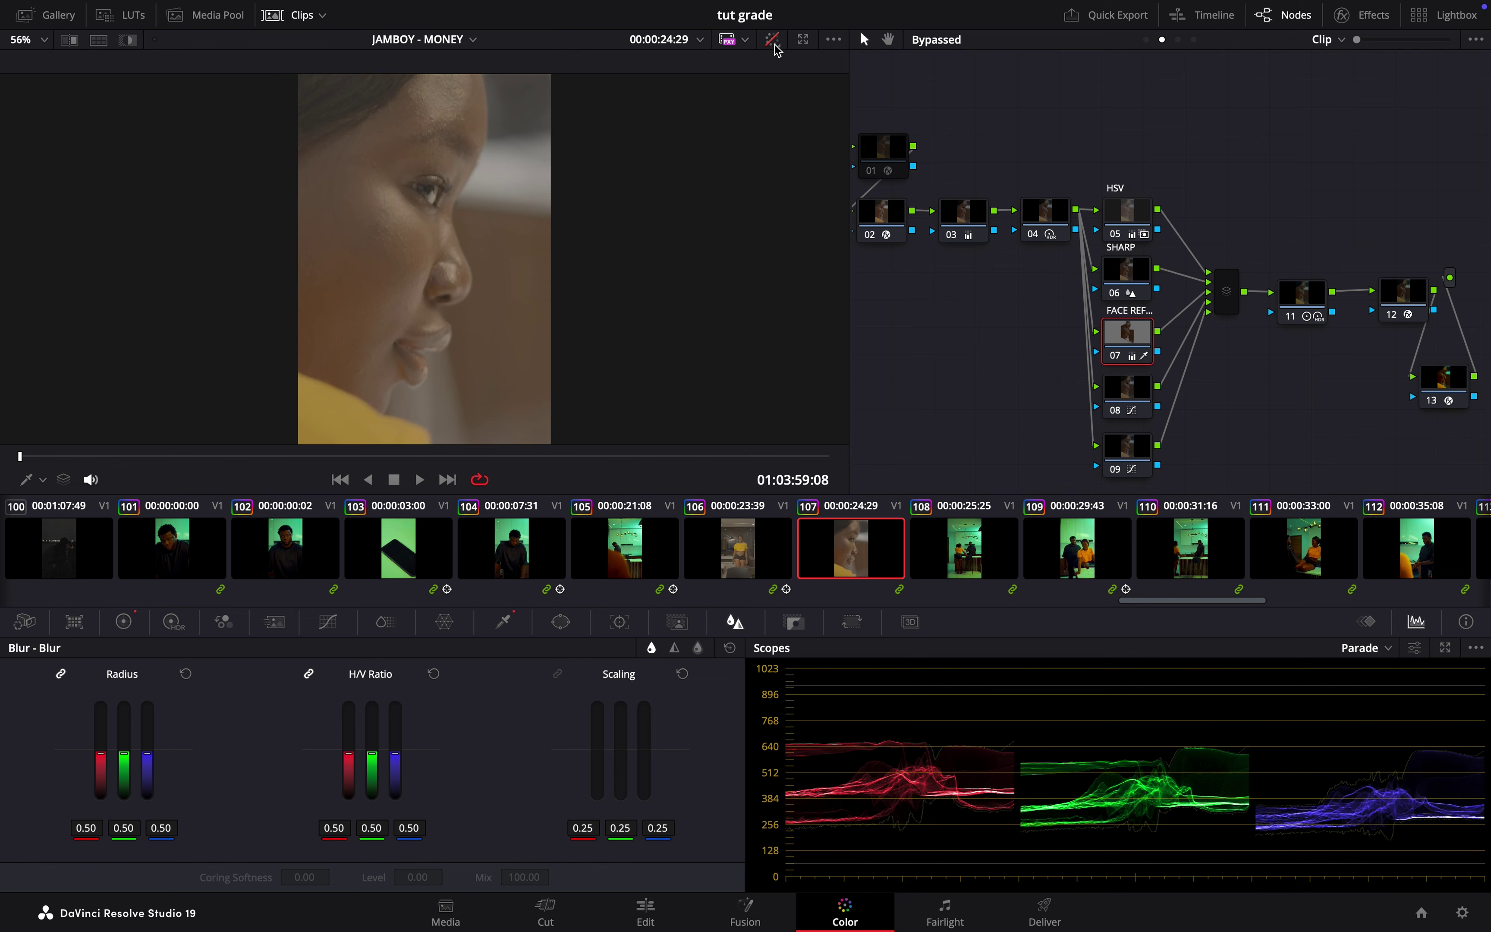
{"action": "left_click", "coordinate": [733, 544]}
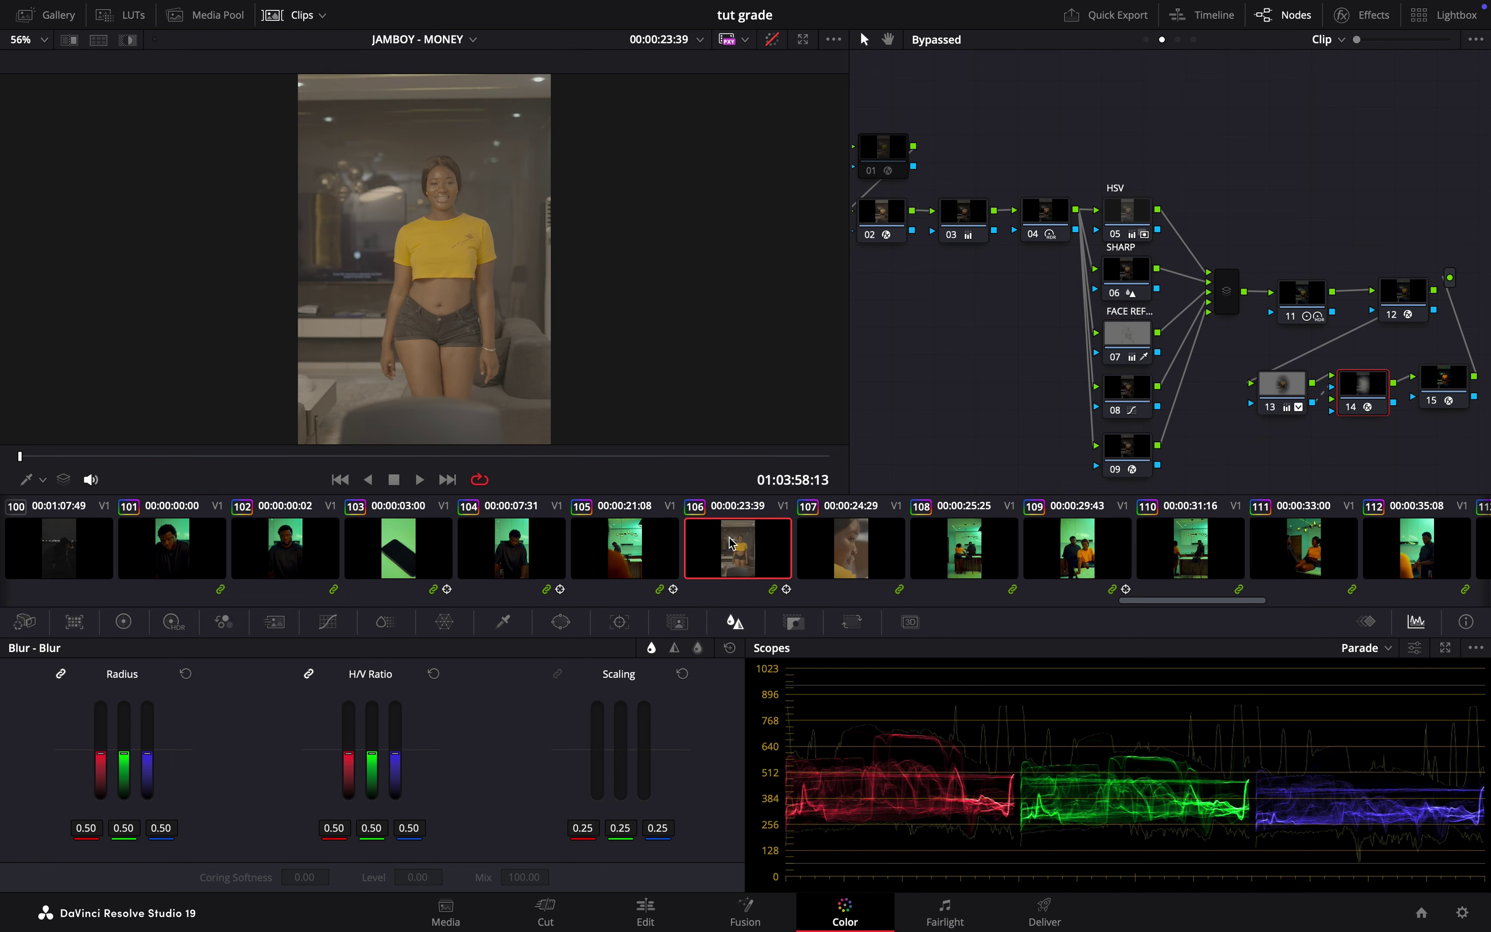
{"action": "left_click", "coordinate": [846, 569]}
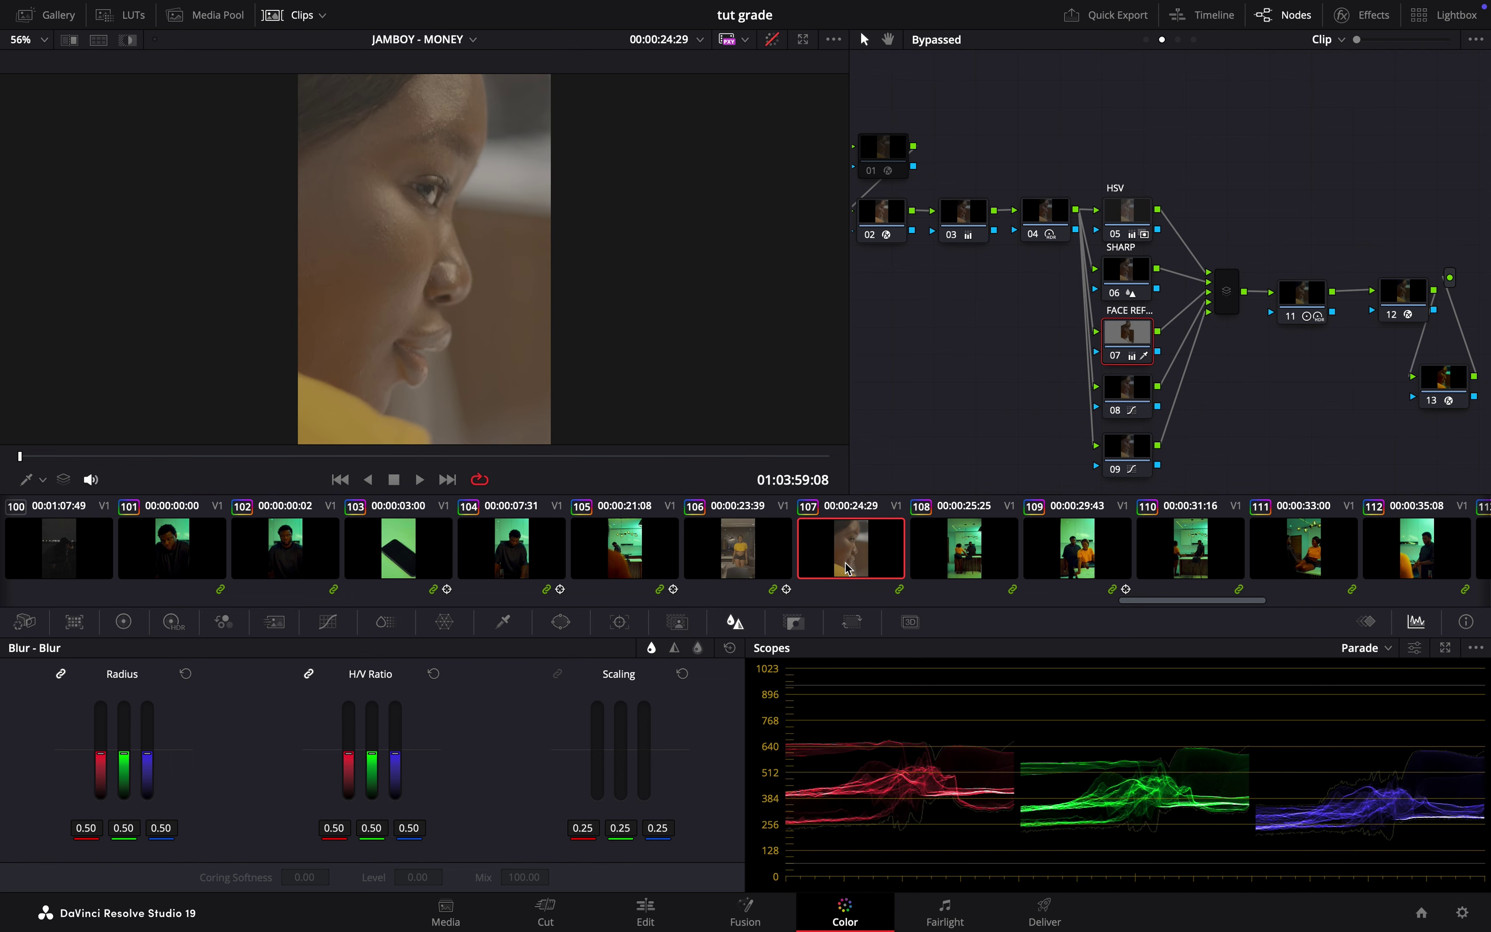
{"action": "left_click", "coordinate": [744, 561]}
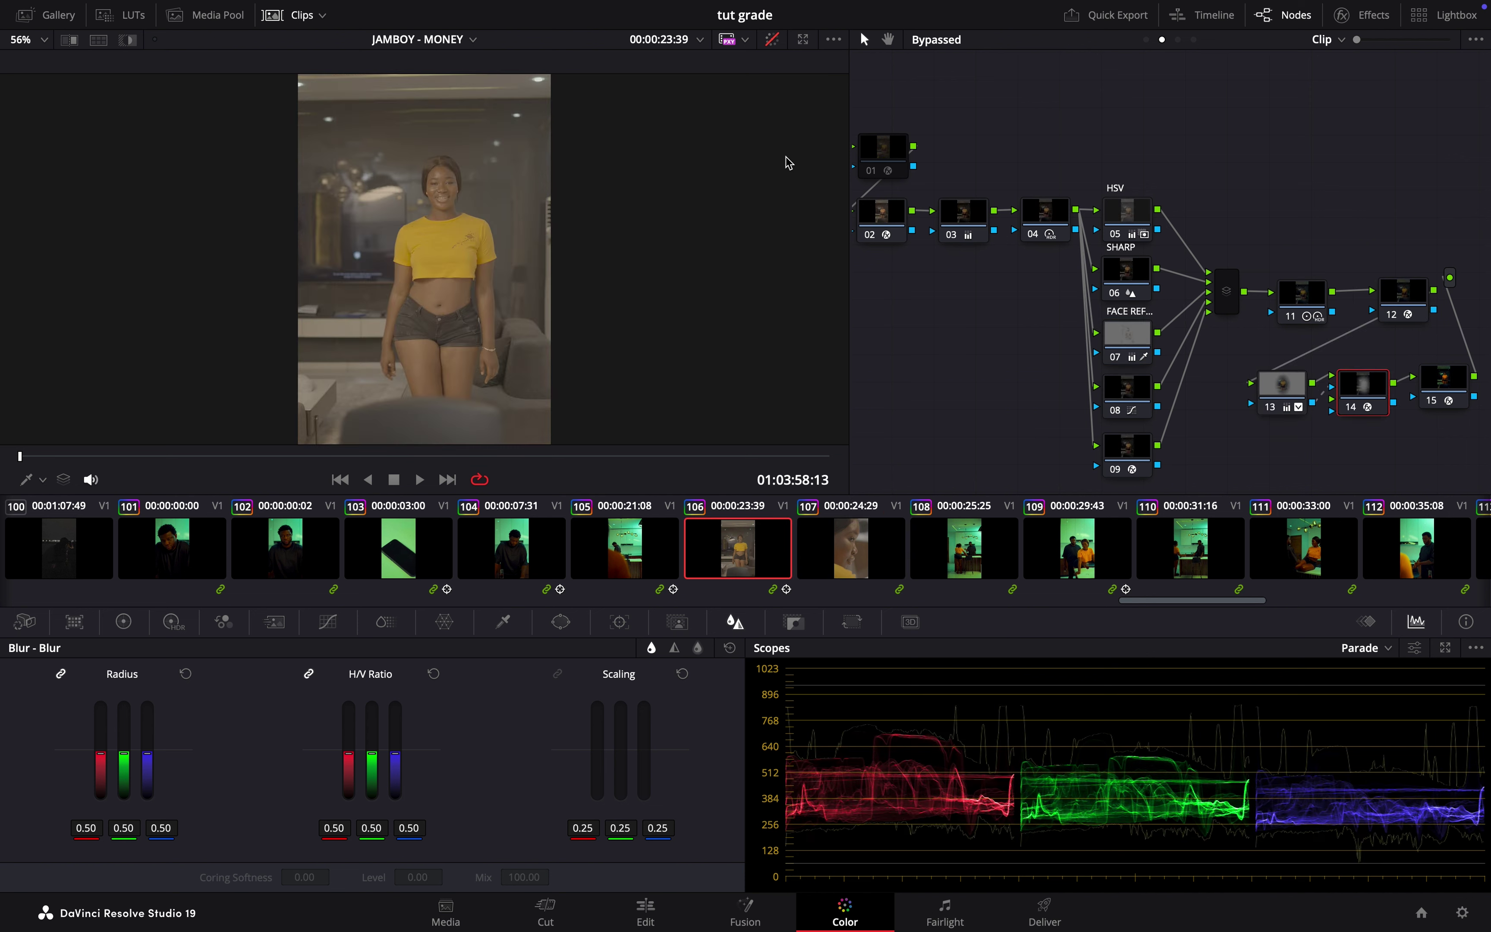
{"action": "left_click", "coordinate": [773, 40]}
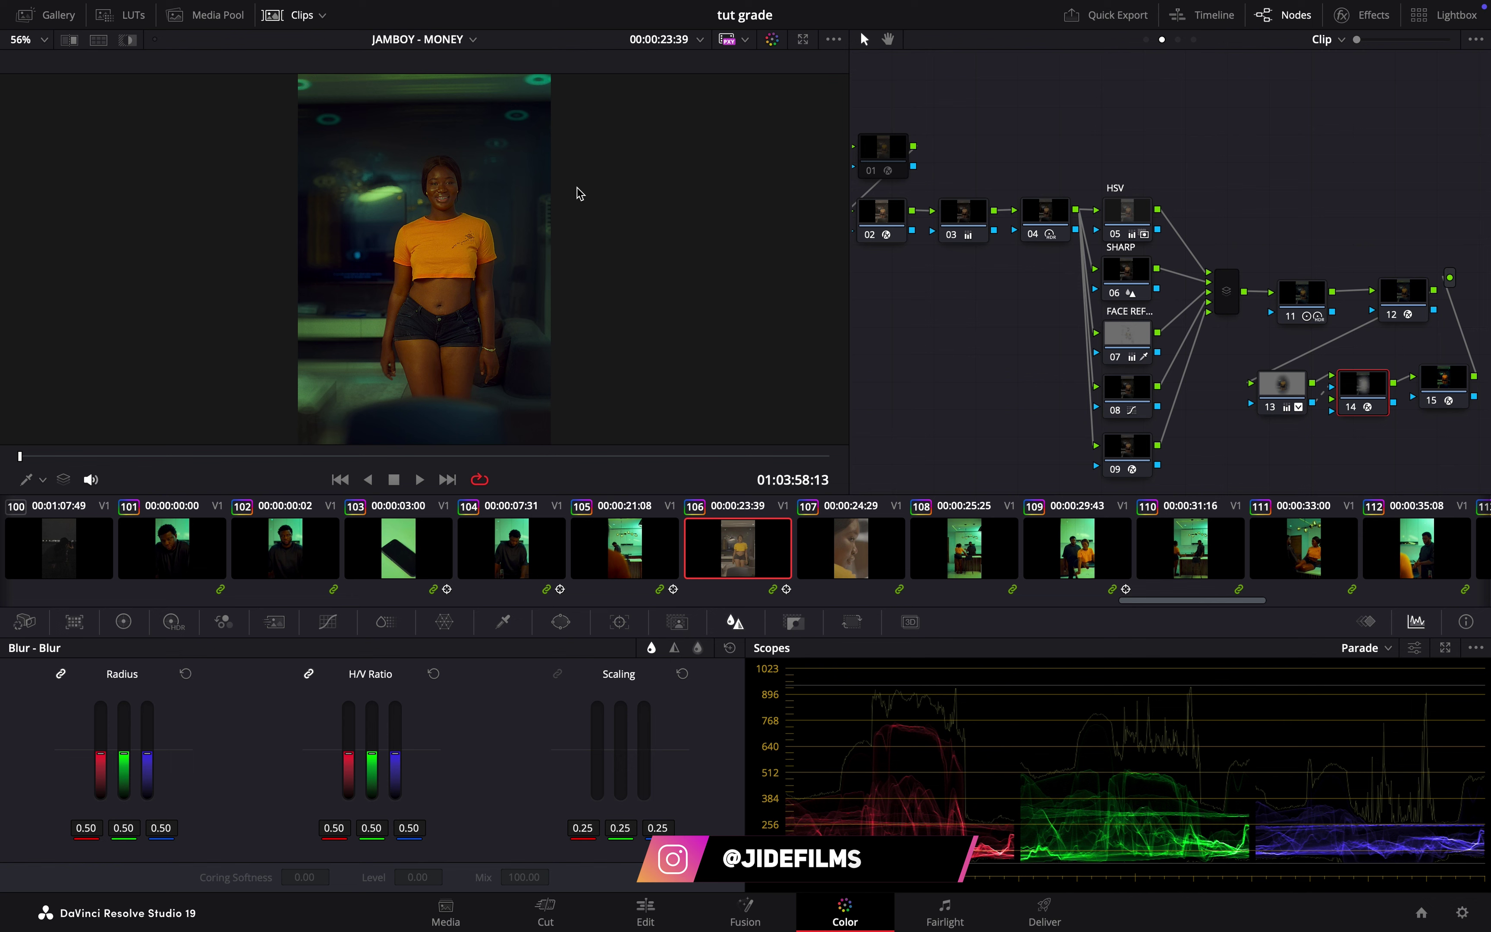
Select all clips and examine the group pre-clip node's noise reduction settings and primary color wheels
{"action": "scroll", "coordinate": [1048, 263], "scroll_direction": "left", "scroll_amount": 3}
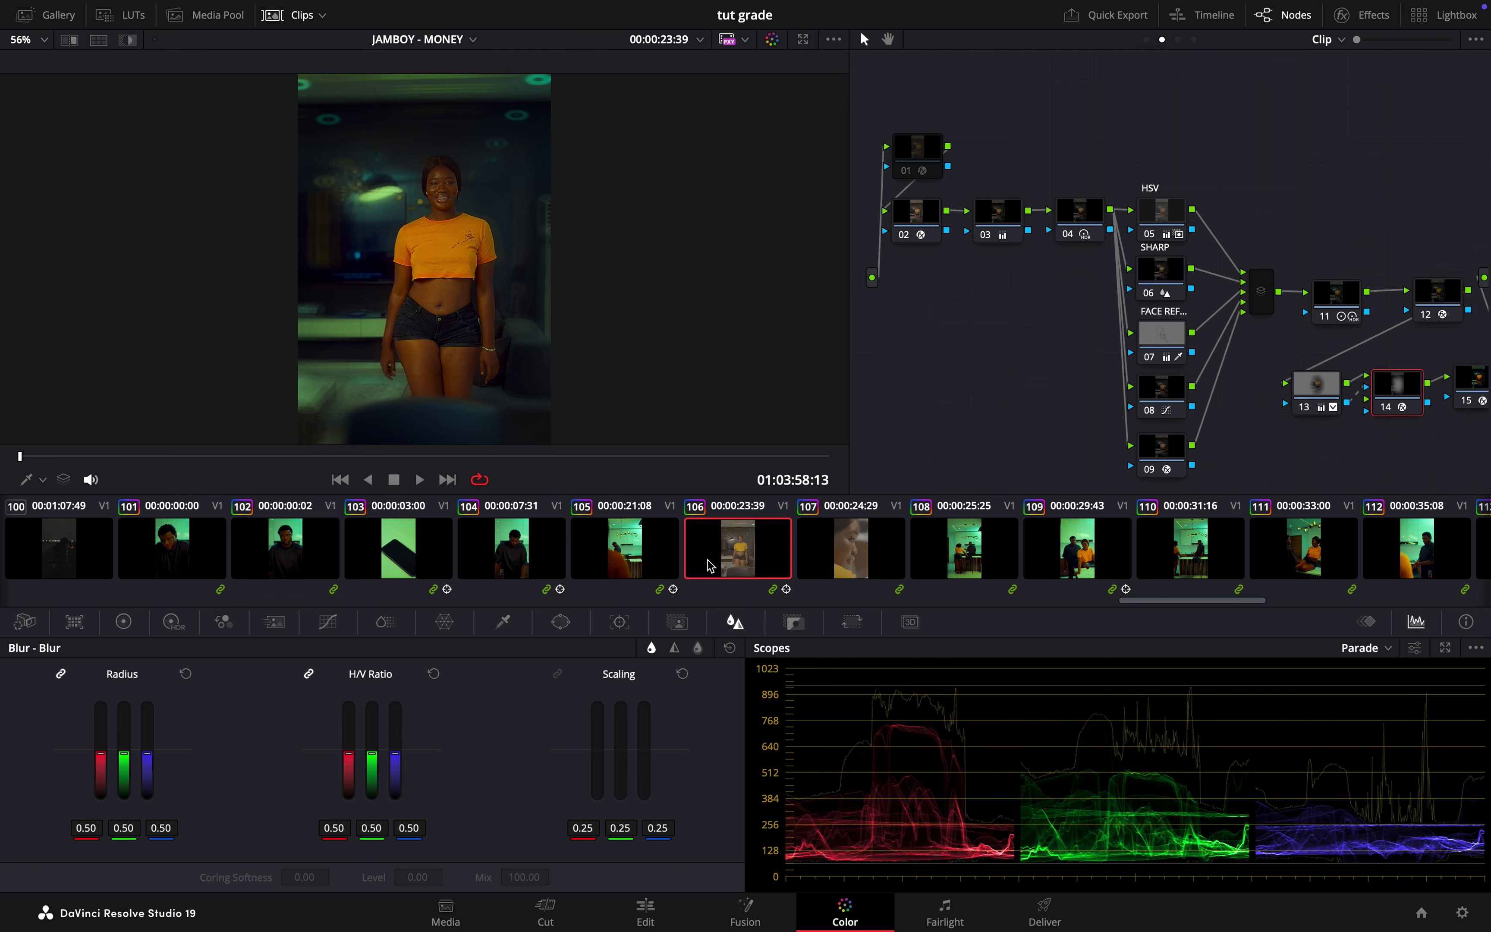
{"action": "key", "text": "ctrl+a"}
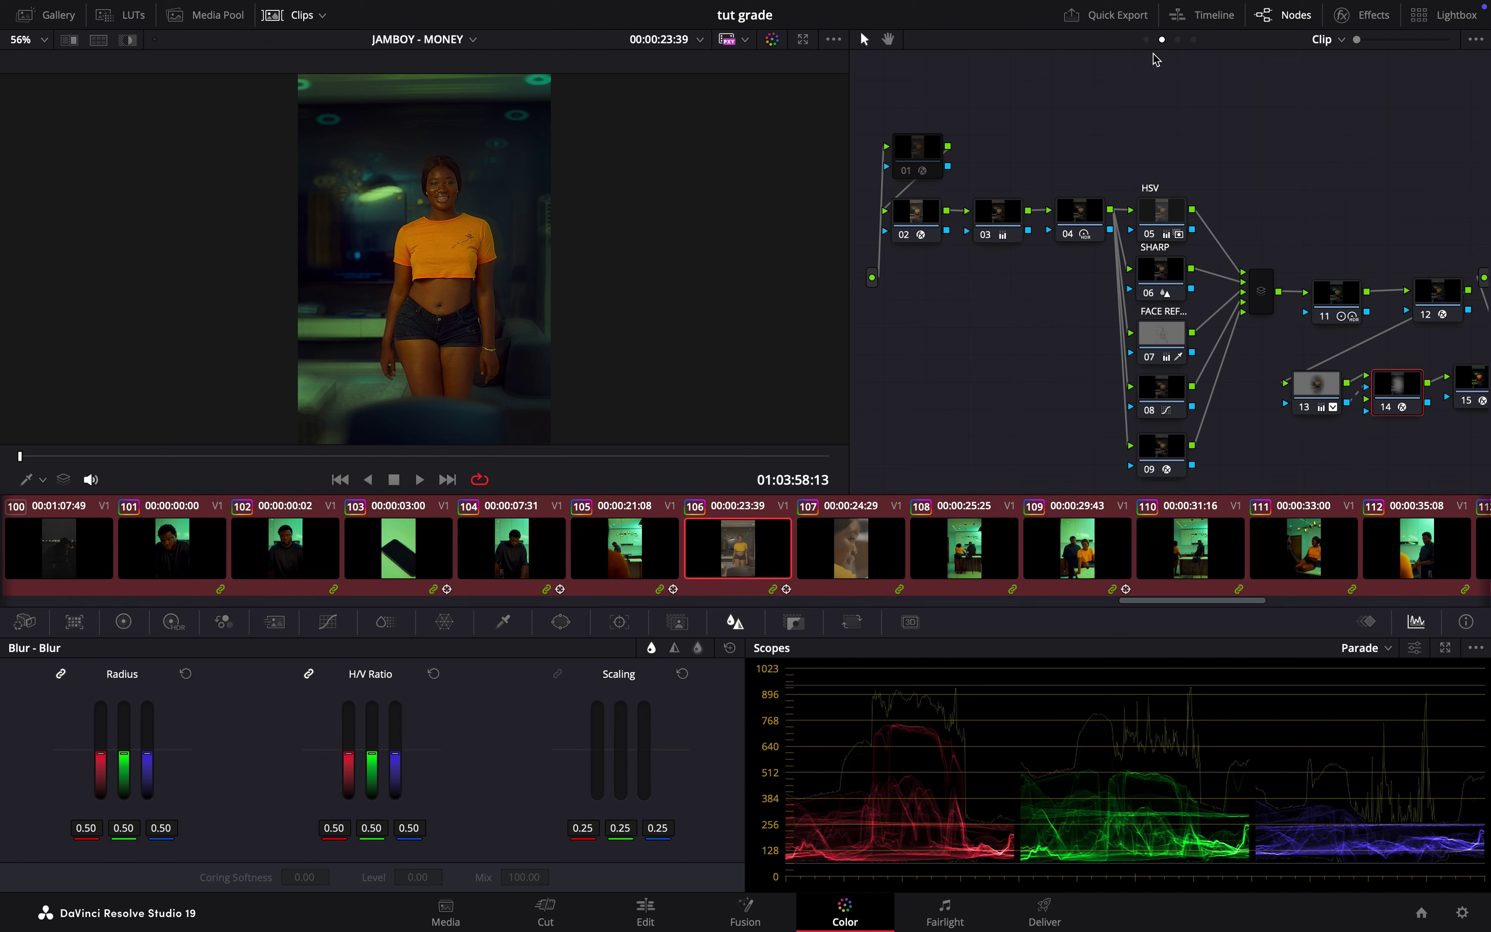
{"action": "left_click", "coordinate": [1146, 39]}
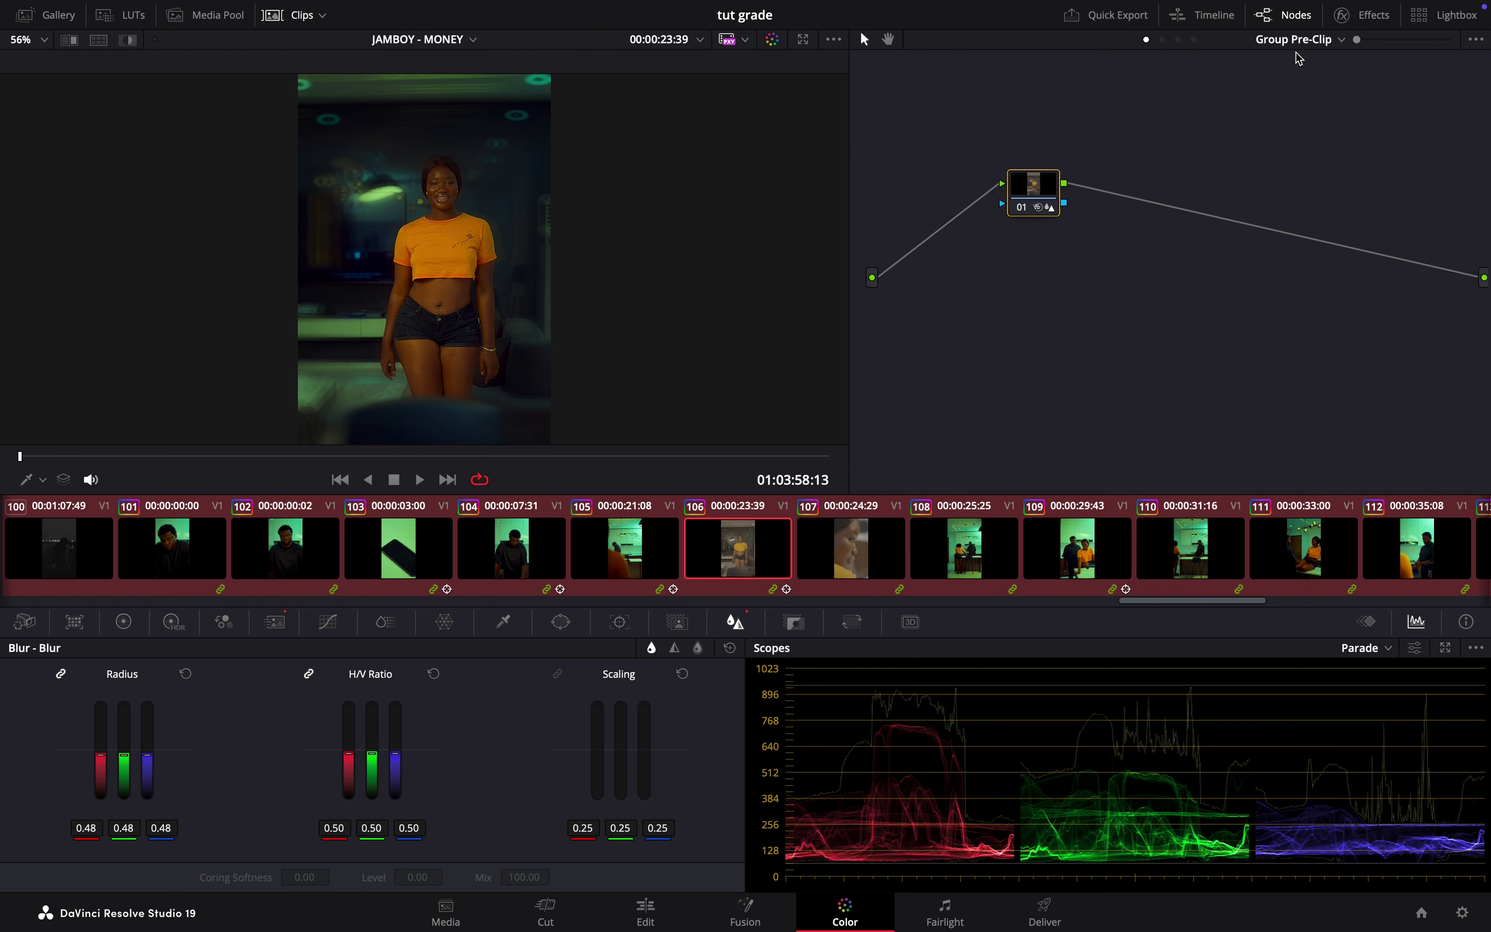
{"action": "left_click_drag", "start_coordinate": [1031, 188], "coordinate": [1016, 190]}
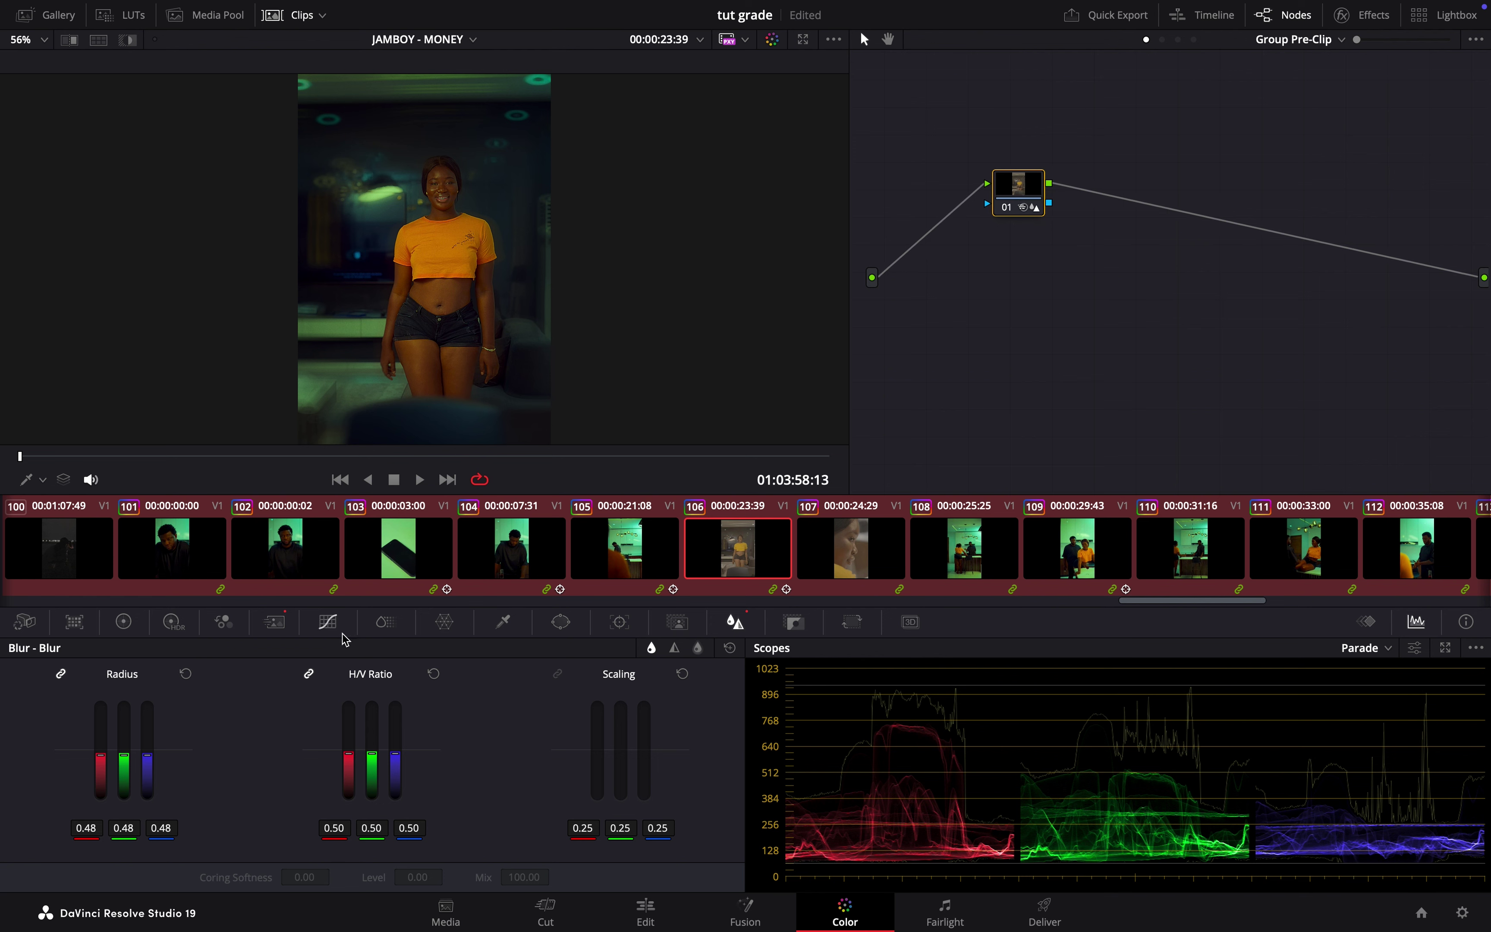
{"action": "left_click", "coordinate": [276, 623]}
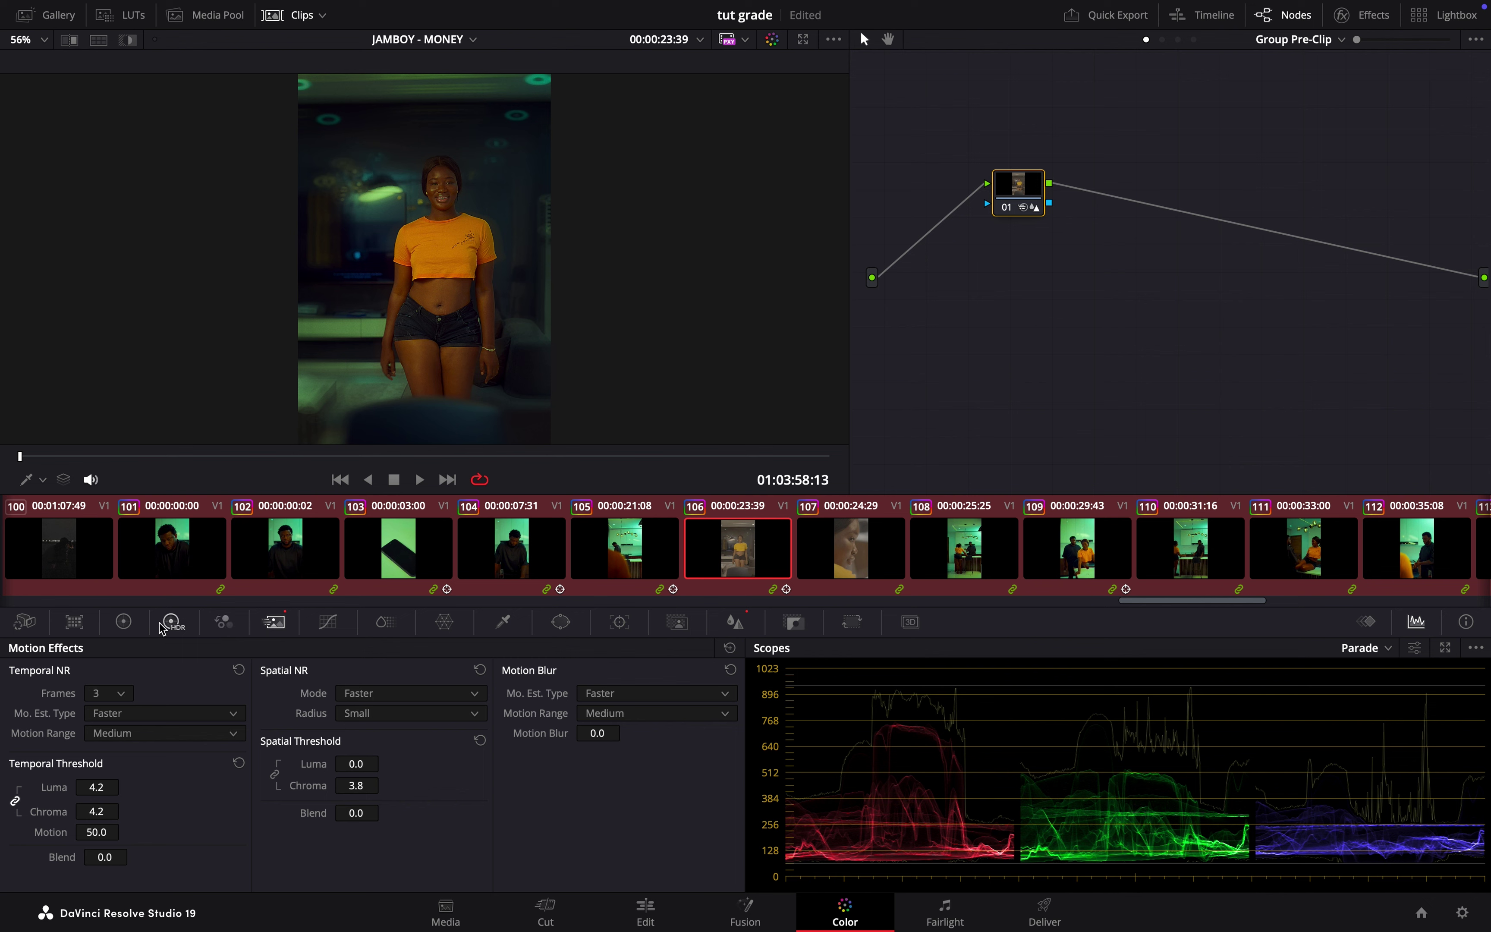
{"action": "left_click", "coordinate": [124, 621]}
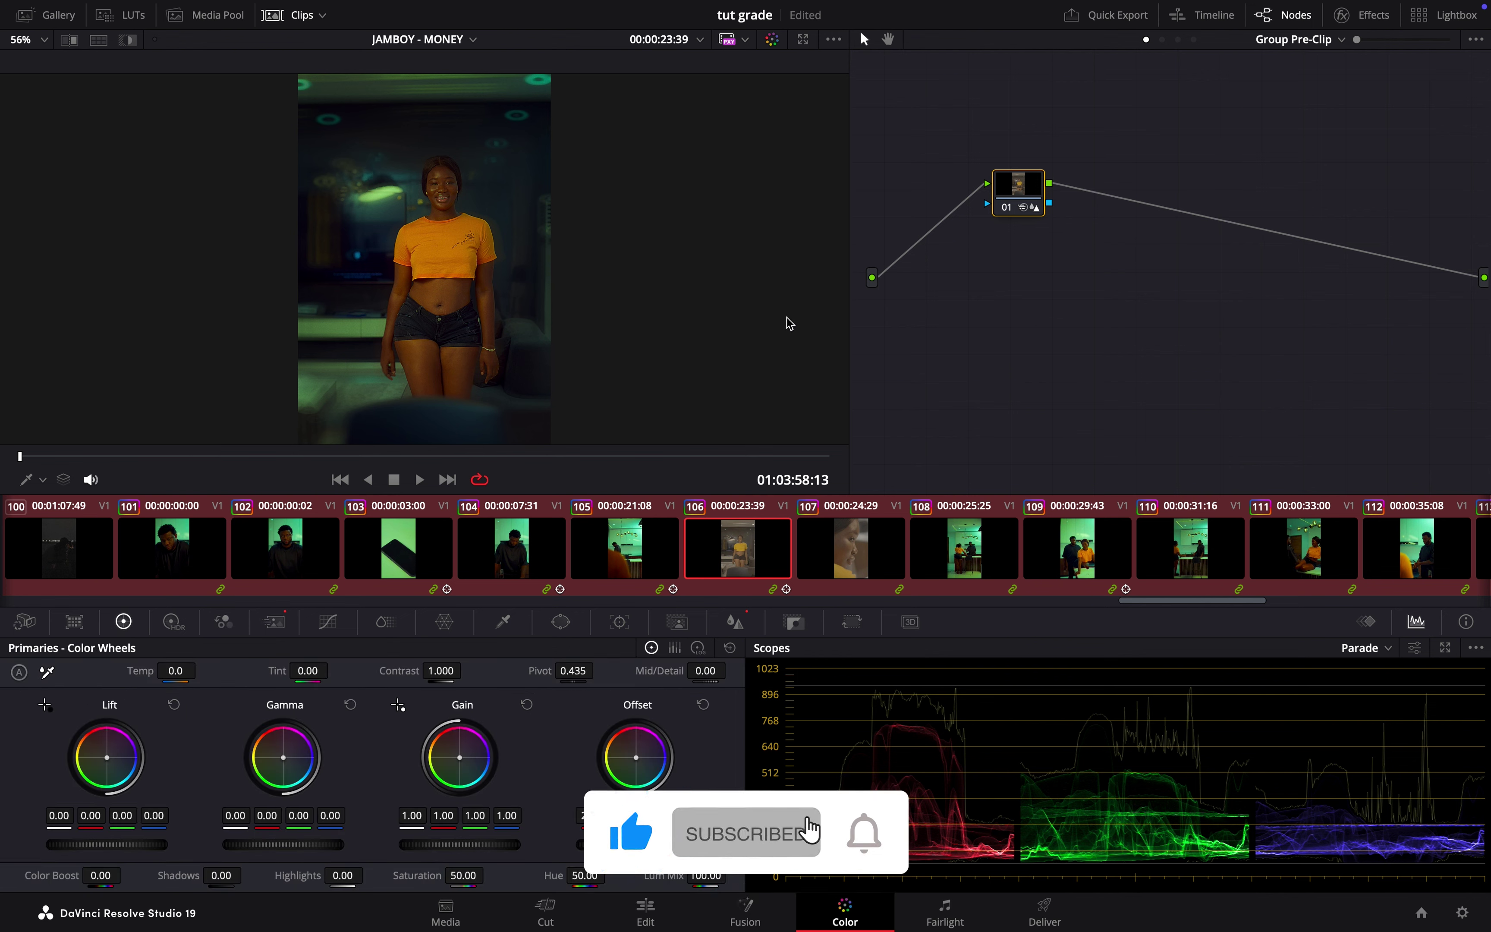
Return to the clip-level node graph and examine the Color Space Transform settings on node 02
{"action": "left_click", "coordinate": [1162, 42]}
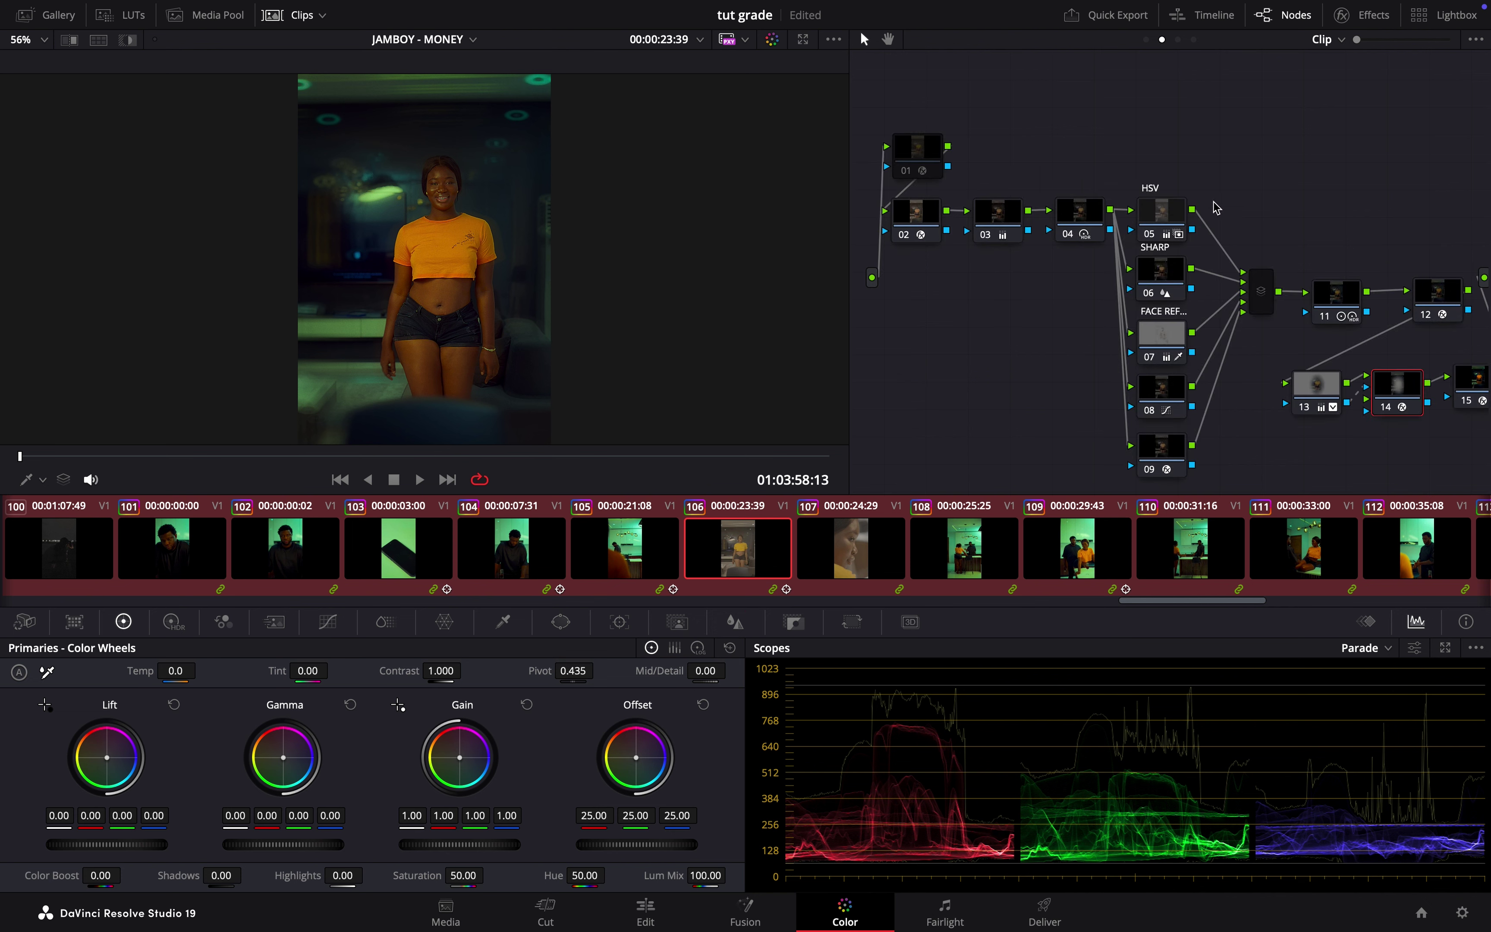
{"action": "left_click", "coordinate": [914, 211]}
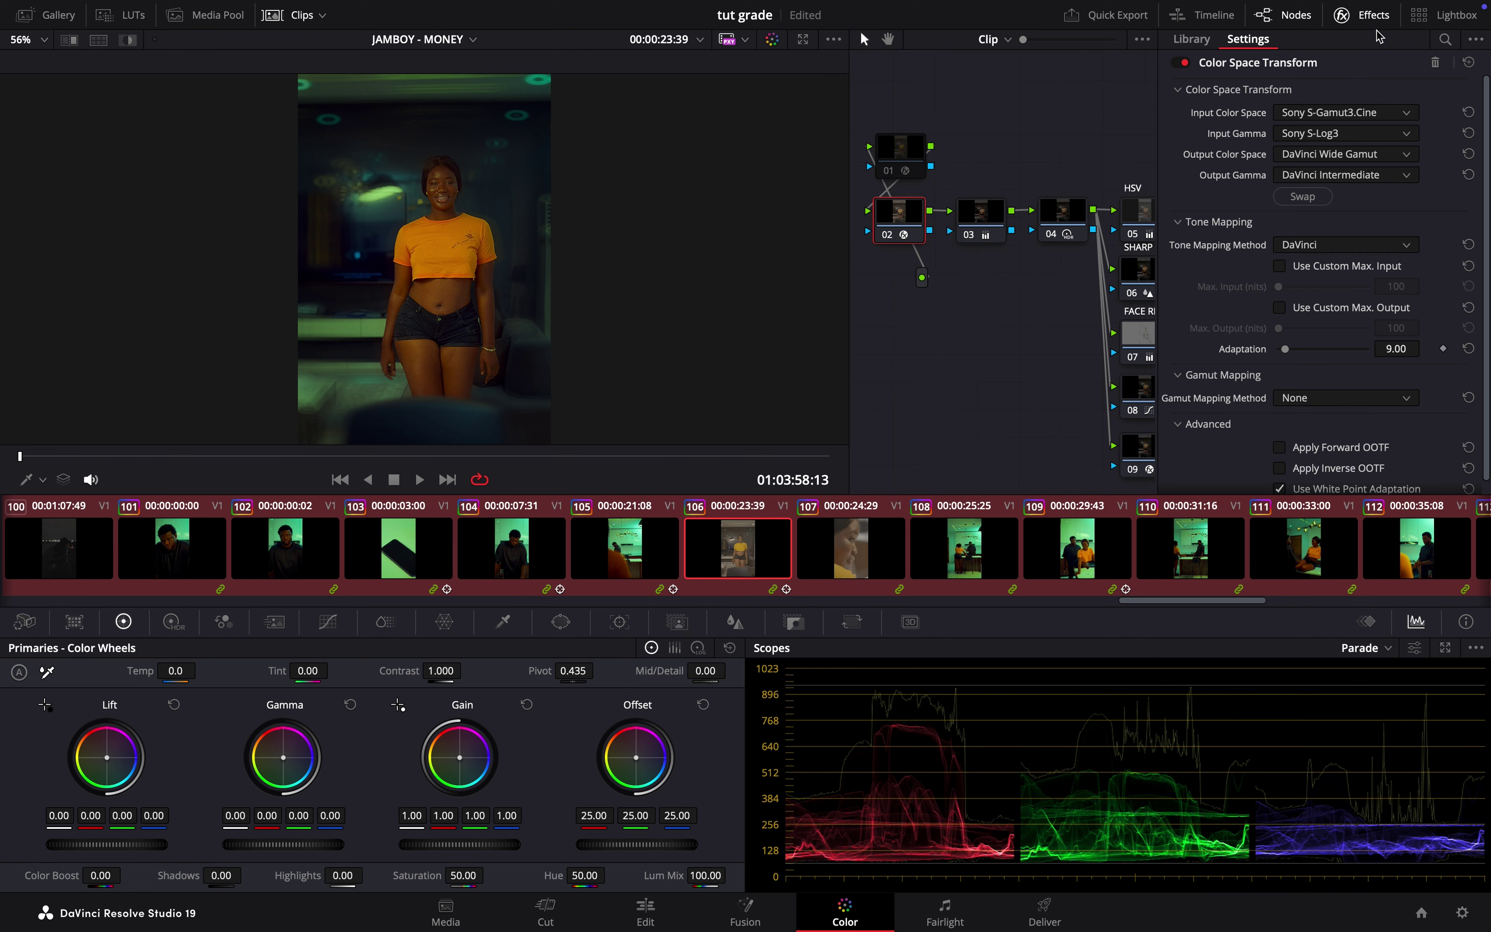
{"action": "left_click", "coordinate": [1339, 15]}
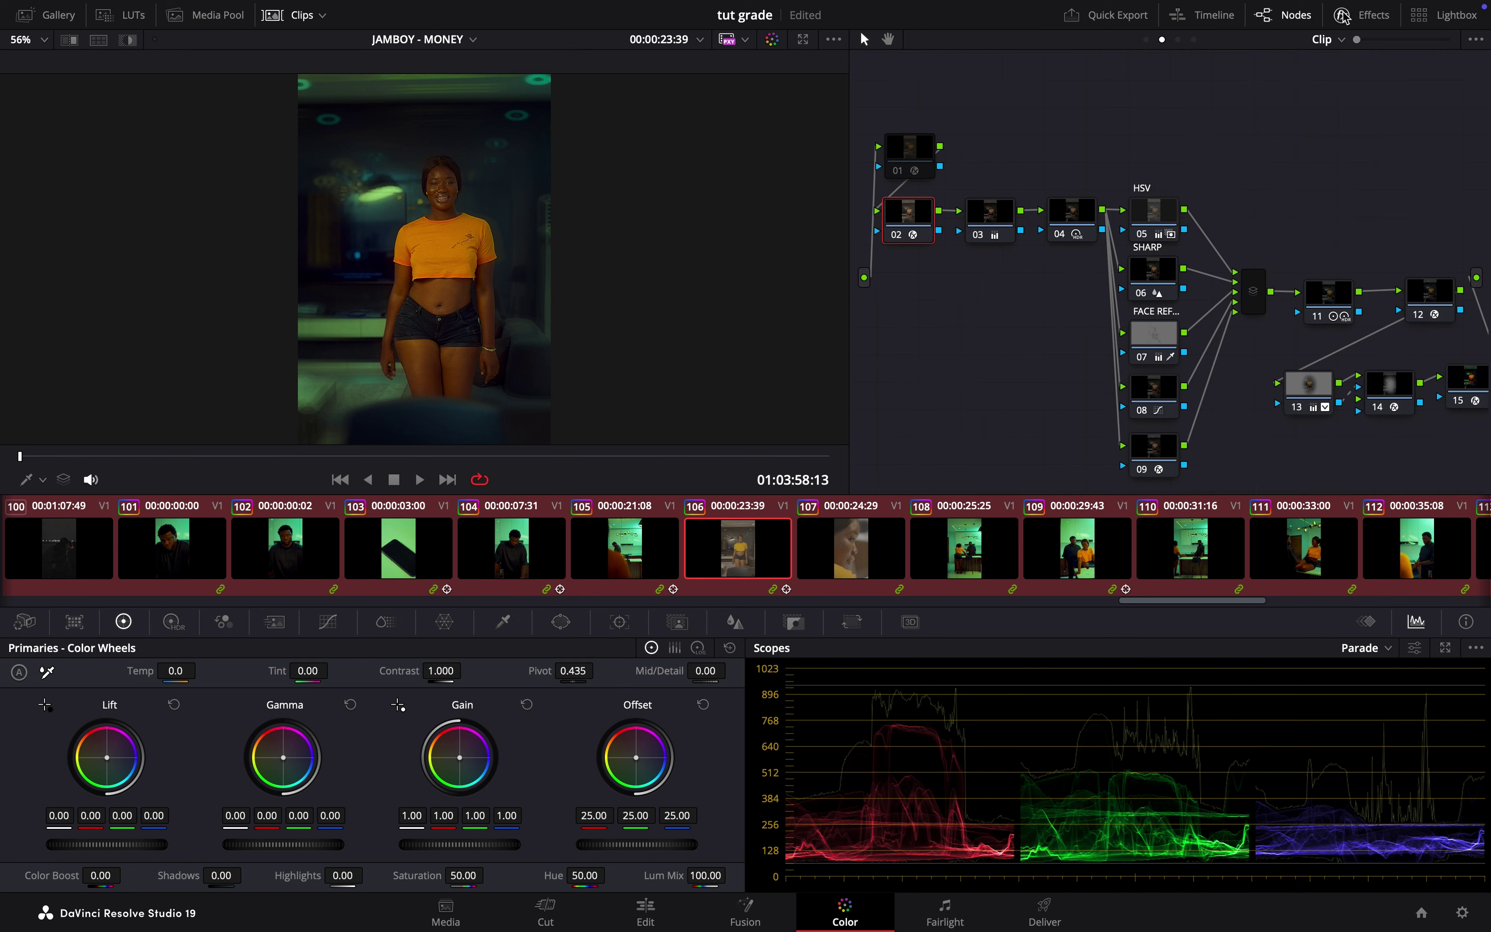
Select the final node 15 and examine its Color Space Transform settings from DaVinci Wide Gamut to Rec.709
{"action": "left_click_drag", "start_coordinate": [1416, 398], "coordinate": [1449, 419]}
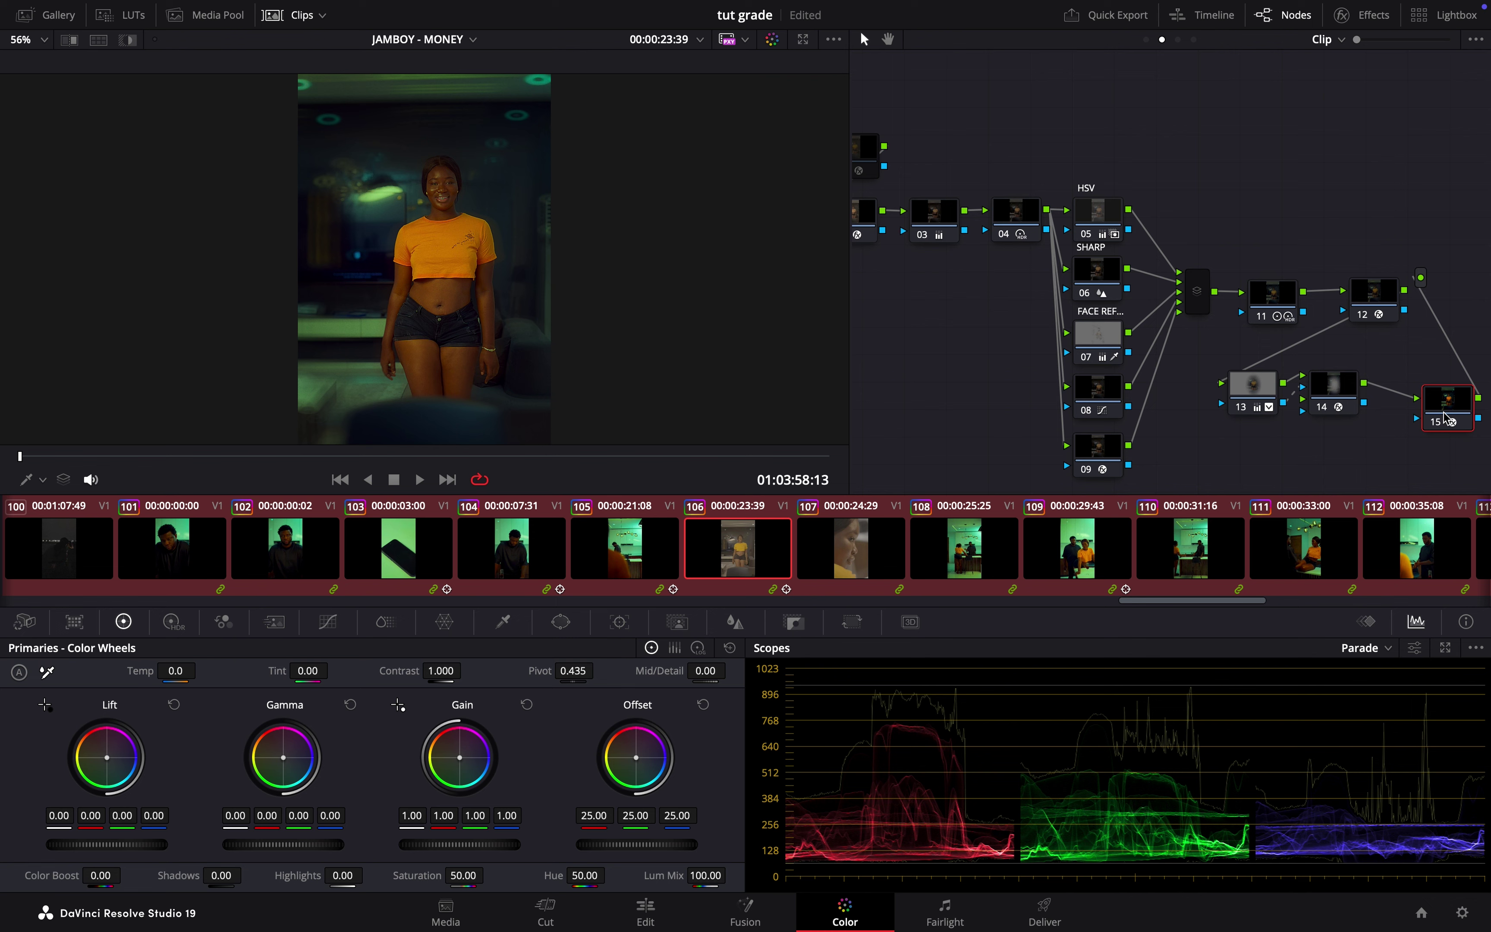
{"action": "left_click", "coordinate": [1342, 14]}
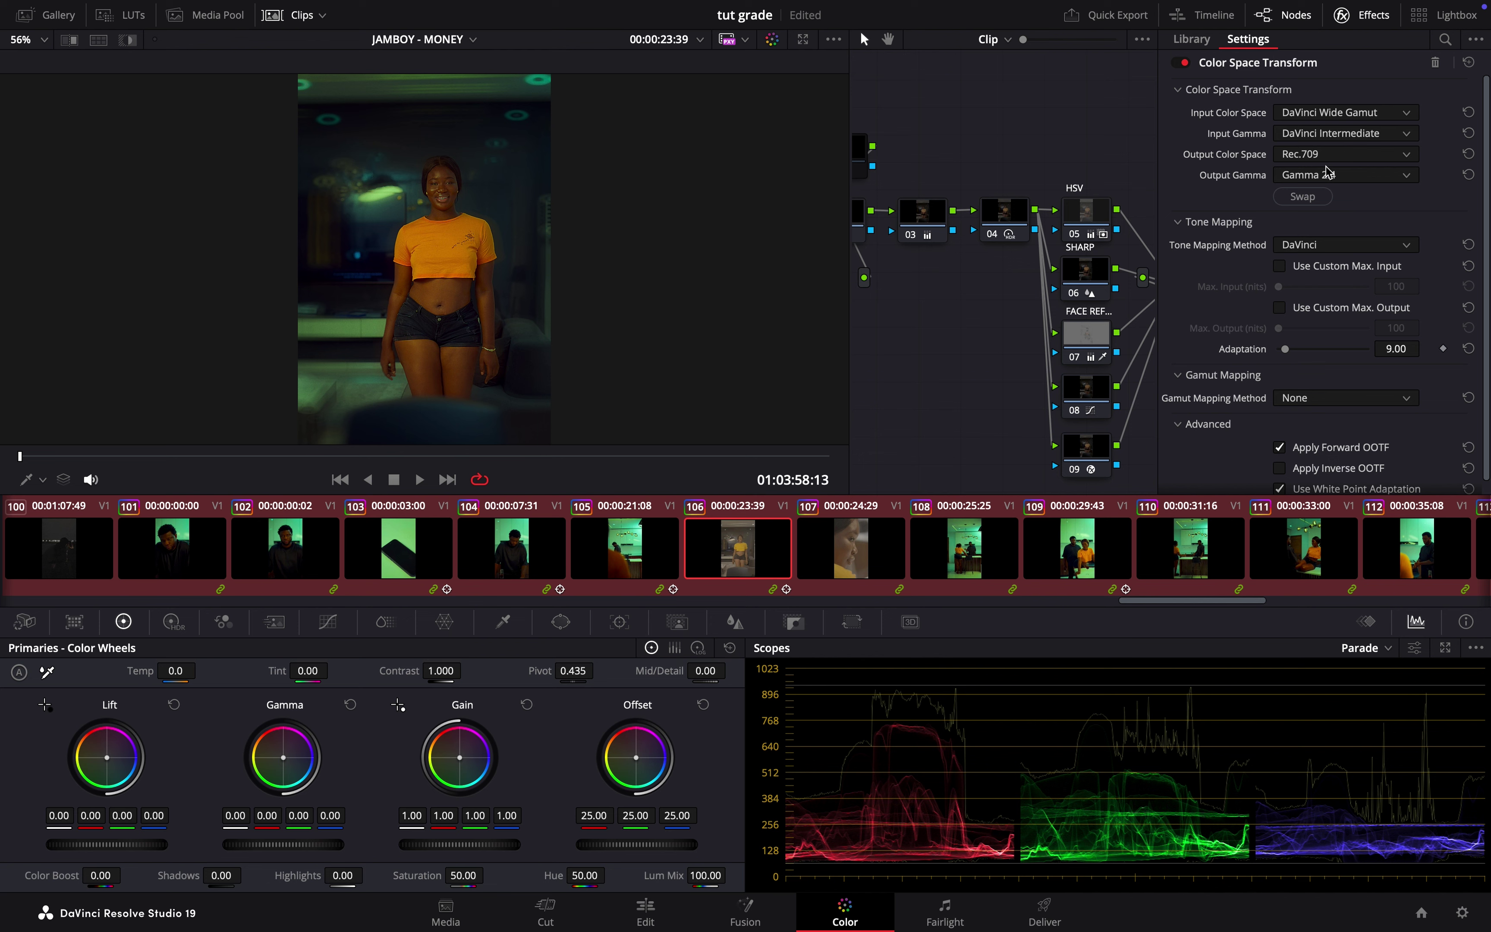
{"action": "left_click", "coordinate": [1362, 17]}
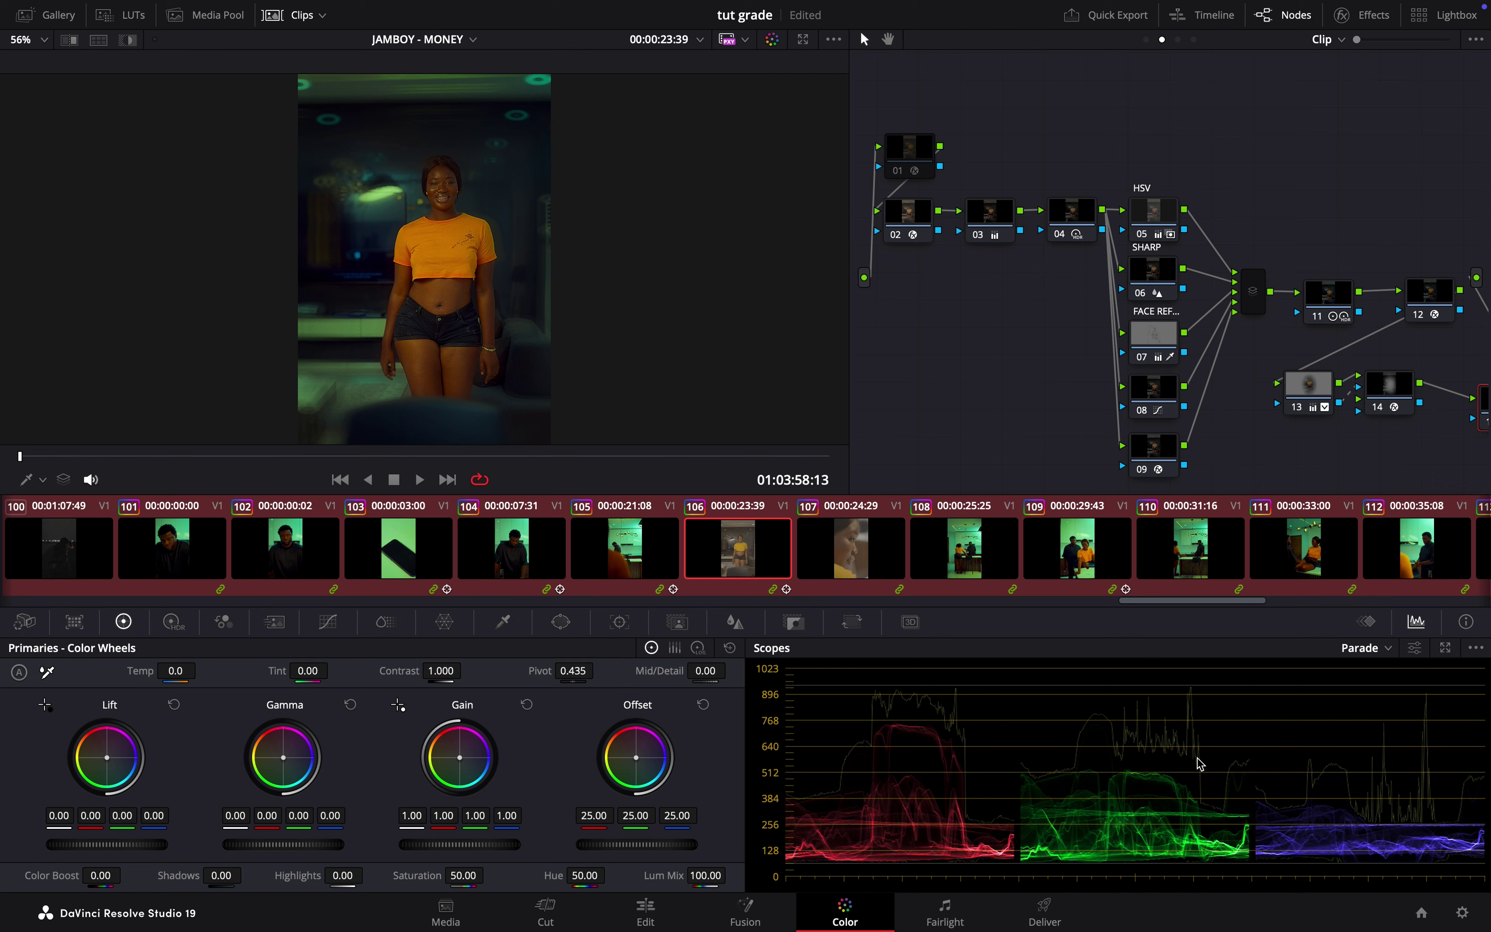
Disable nodes 04 through 15 and compare clip 106 with node 02 off and on
{"action": "left_click_drag", "start_coordinate": [1411, 110], "coordinate": [1047, 439]}
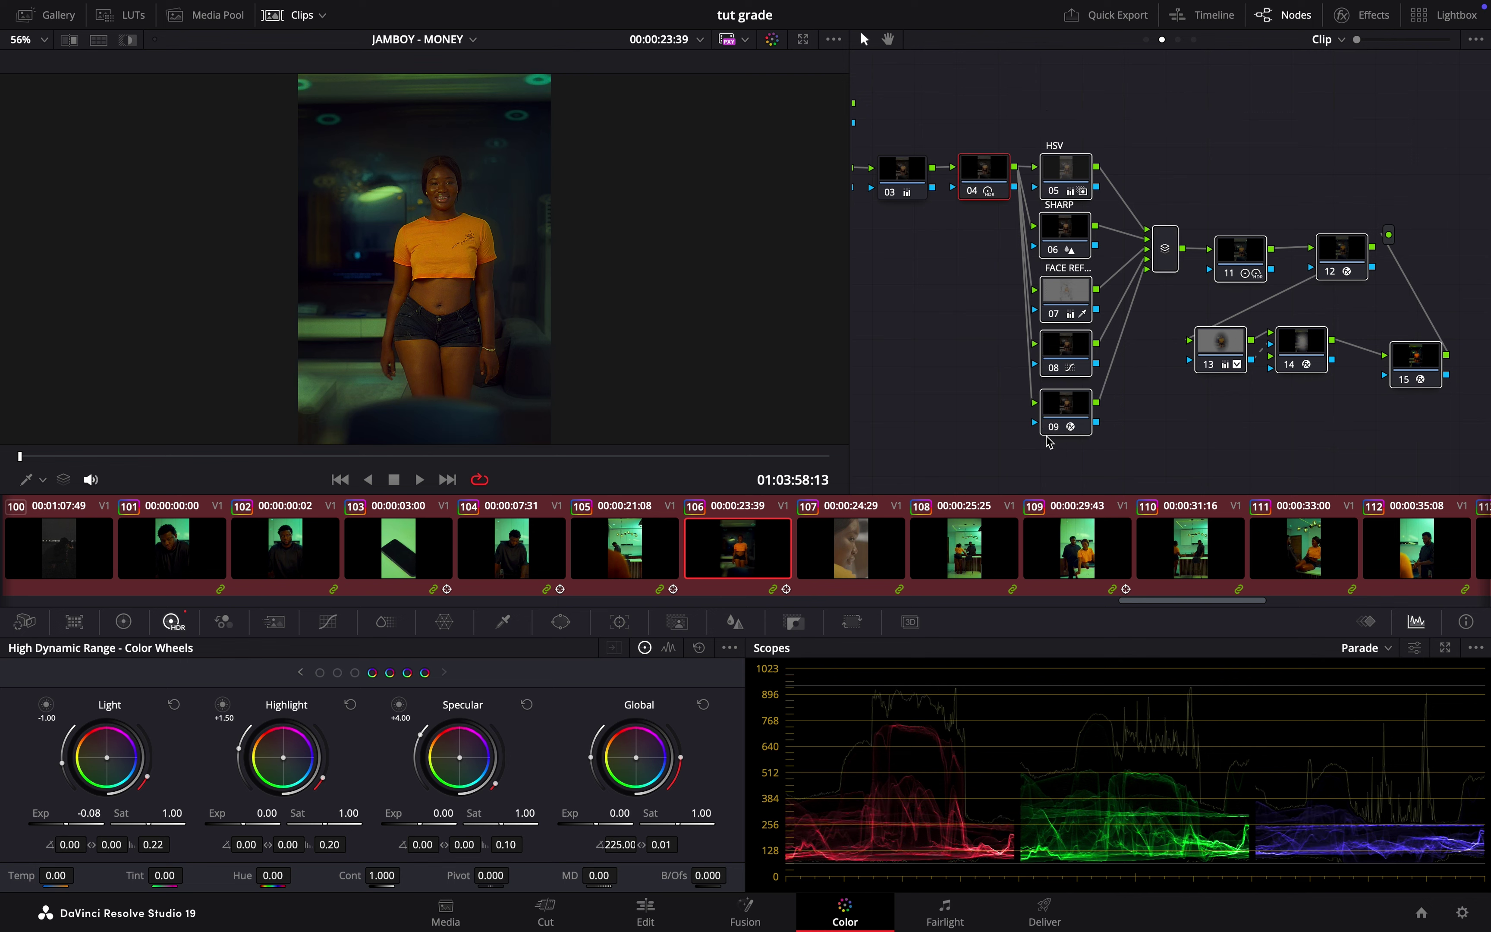
{"action": "key", "text": "ctrl+d"}
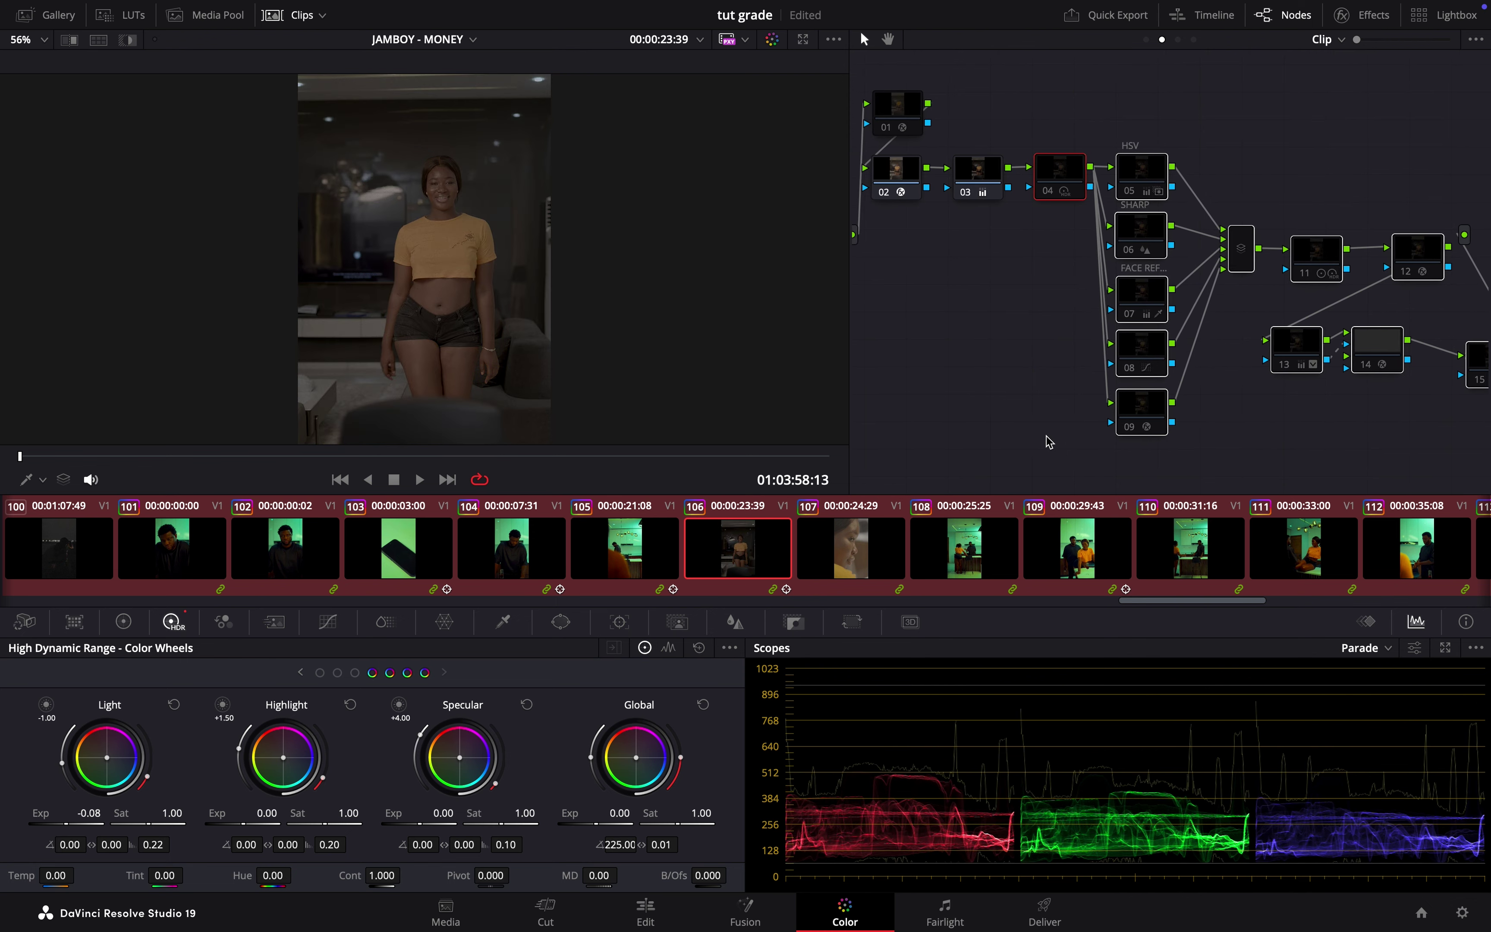
{"action": "left_click", "coordinate": [907, 179]}
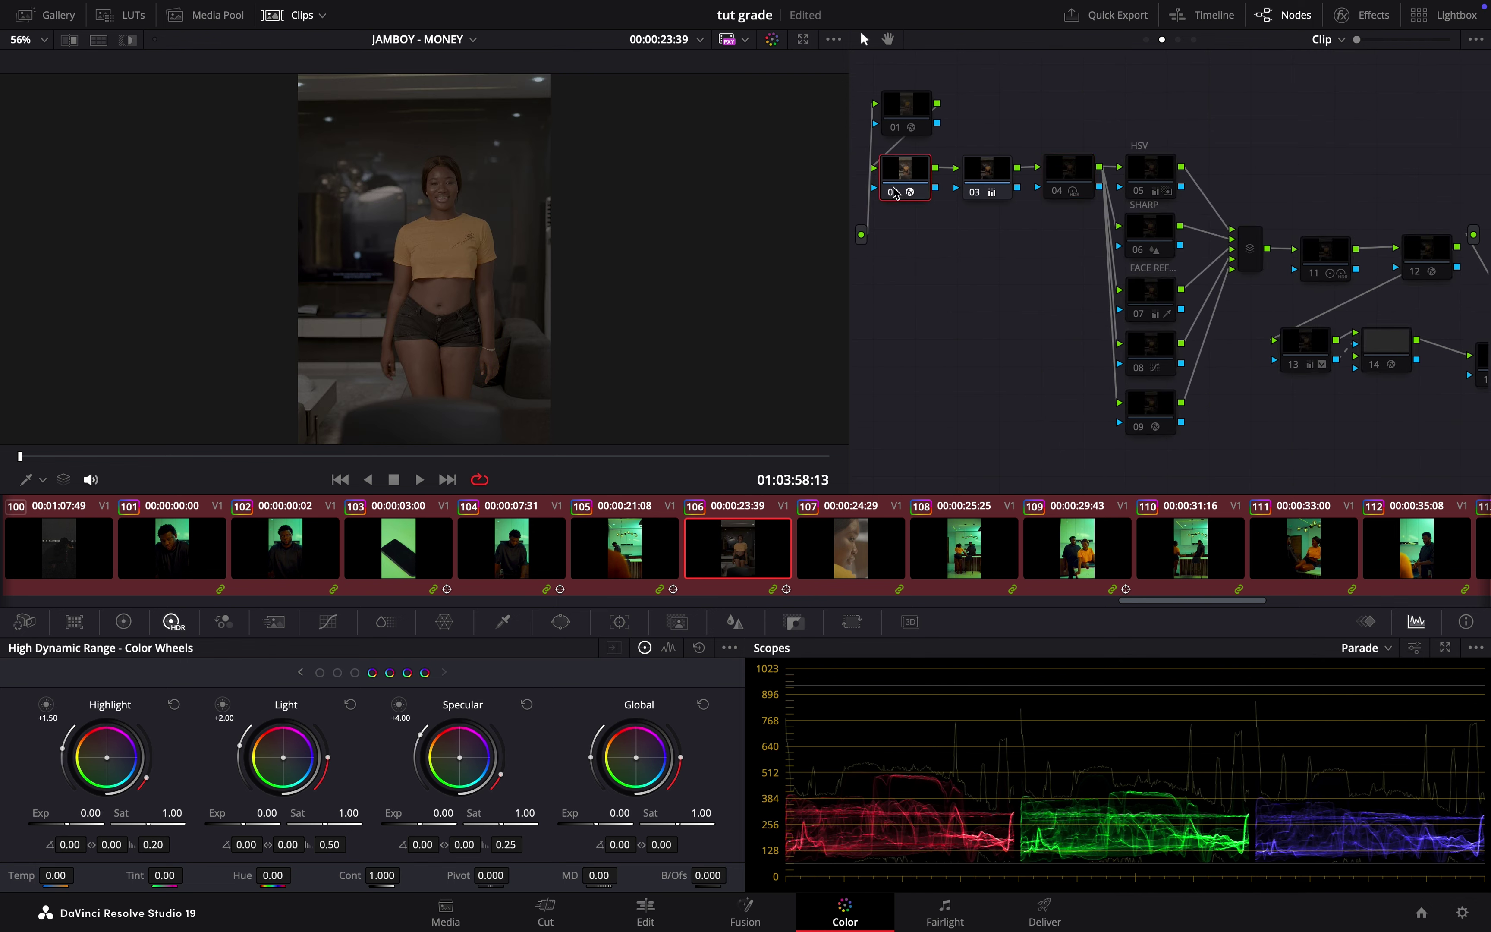
{"action": "left_click", "coordinate": [893, 193]}
{"action": "left_click", "coordinate": [893, 194]}
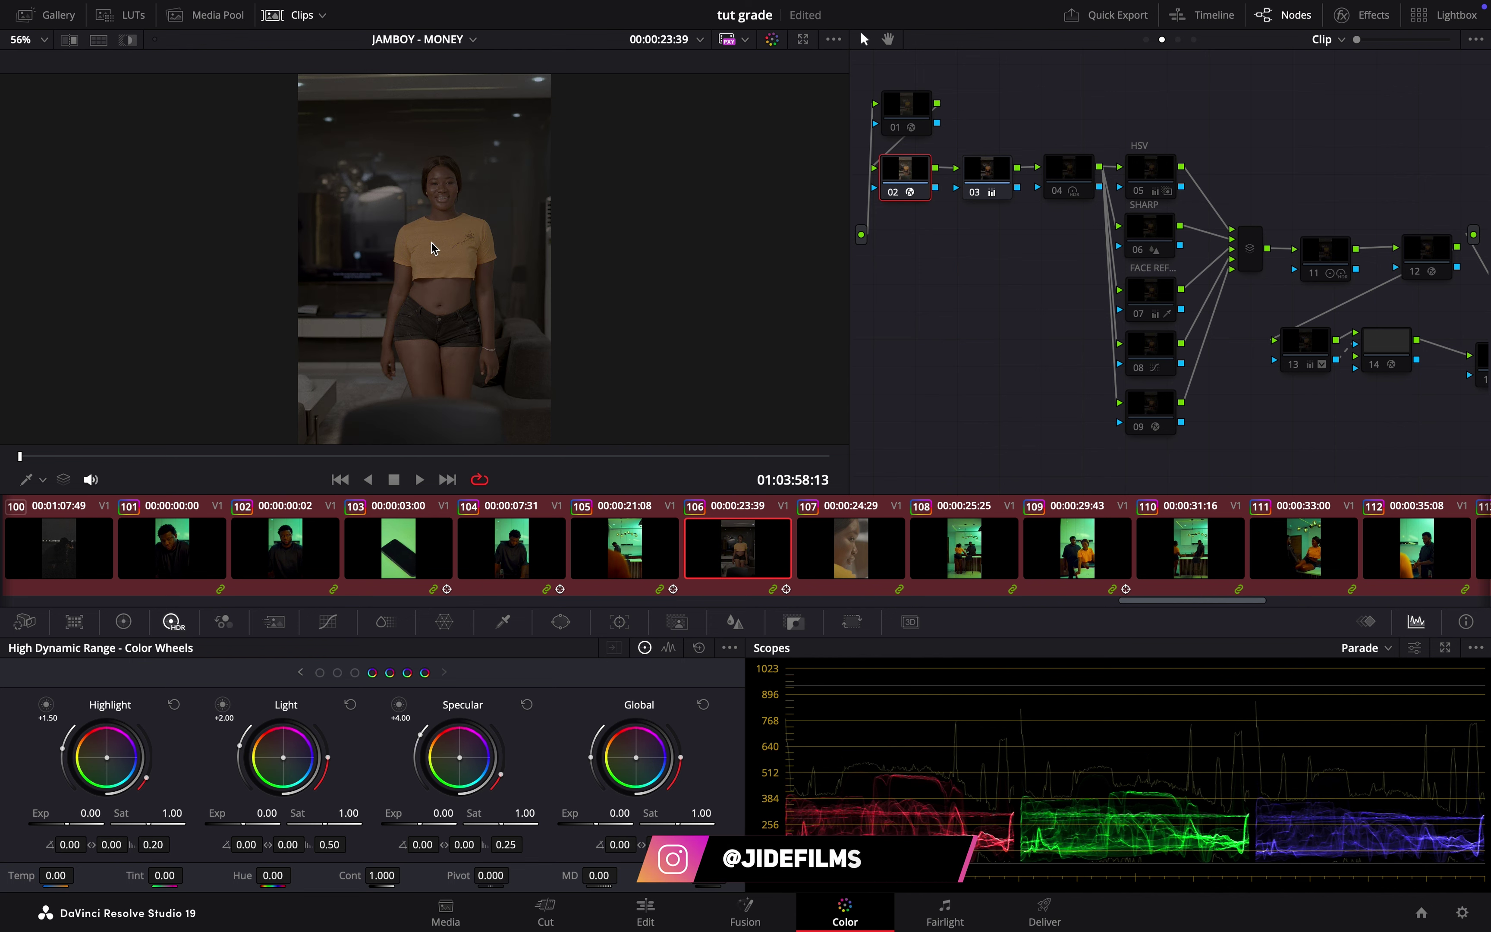
Re-enable the output transform node 15 and compare the image with node 03 off and on
{"action": "scroll", "coordinate": [1451, 407], "scroll_direction": "right", "scroll_amount": 2}
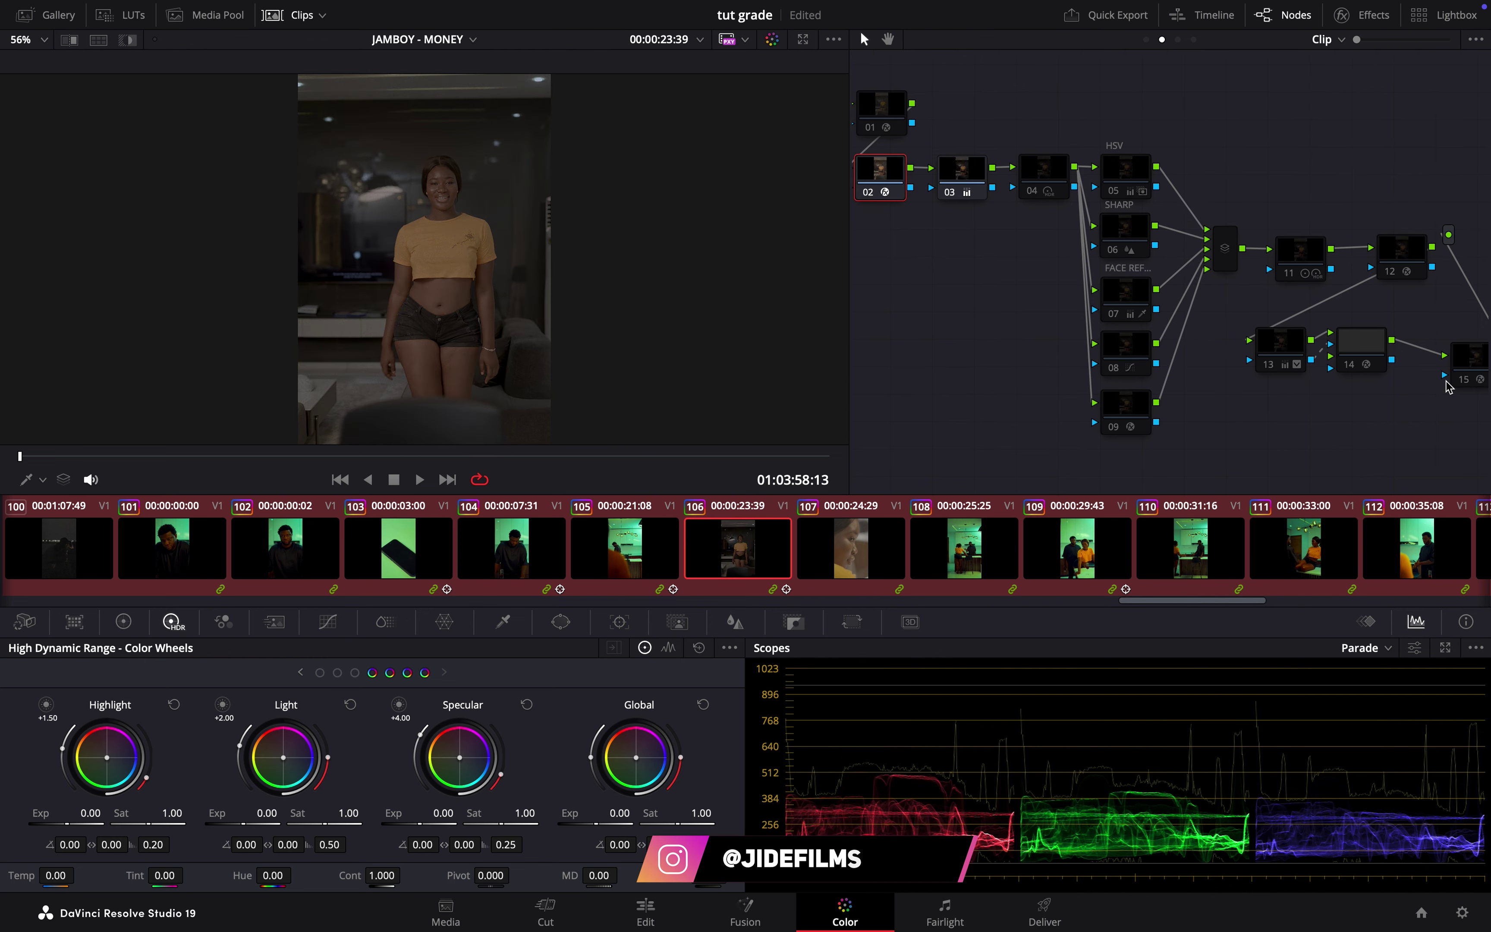
{"action": "left_click", "coordinate": [1464, 380]}
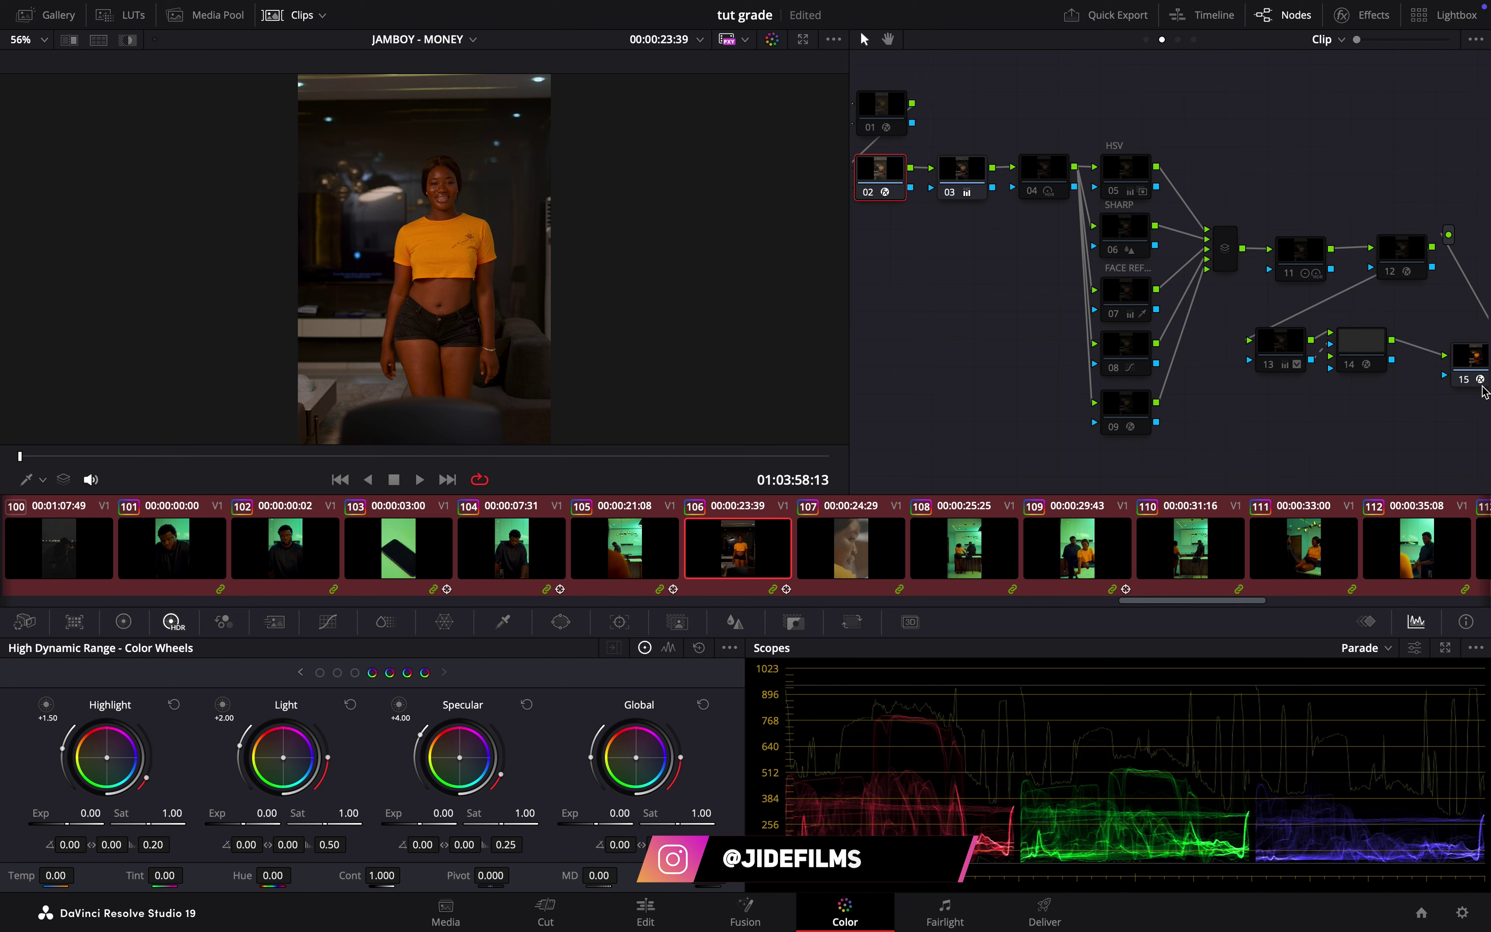
{"action": "left_click", "coordinate": [1477, 370]}
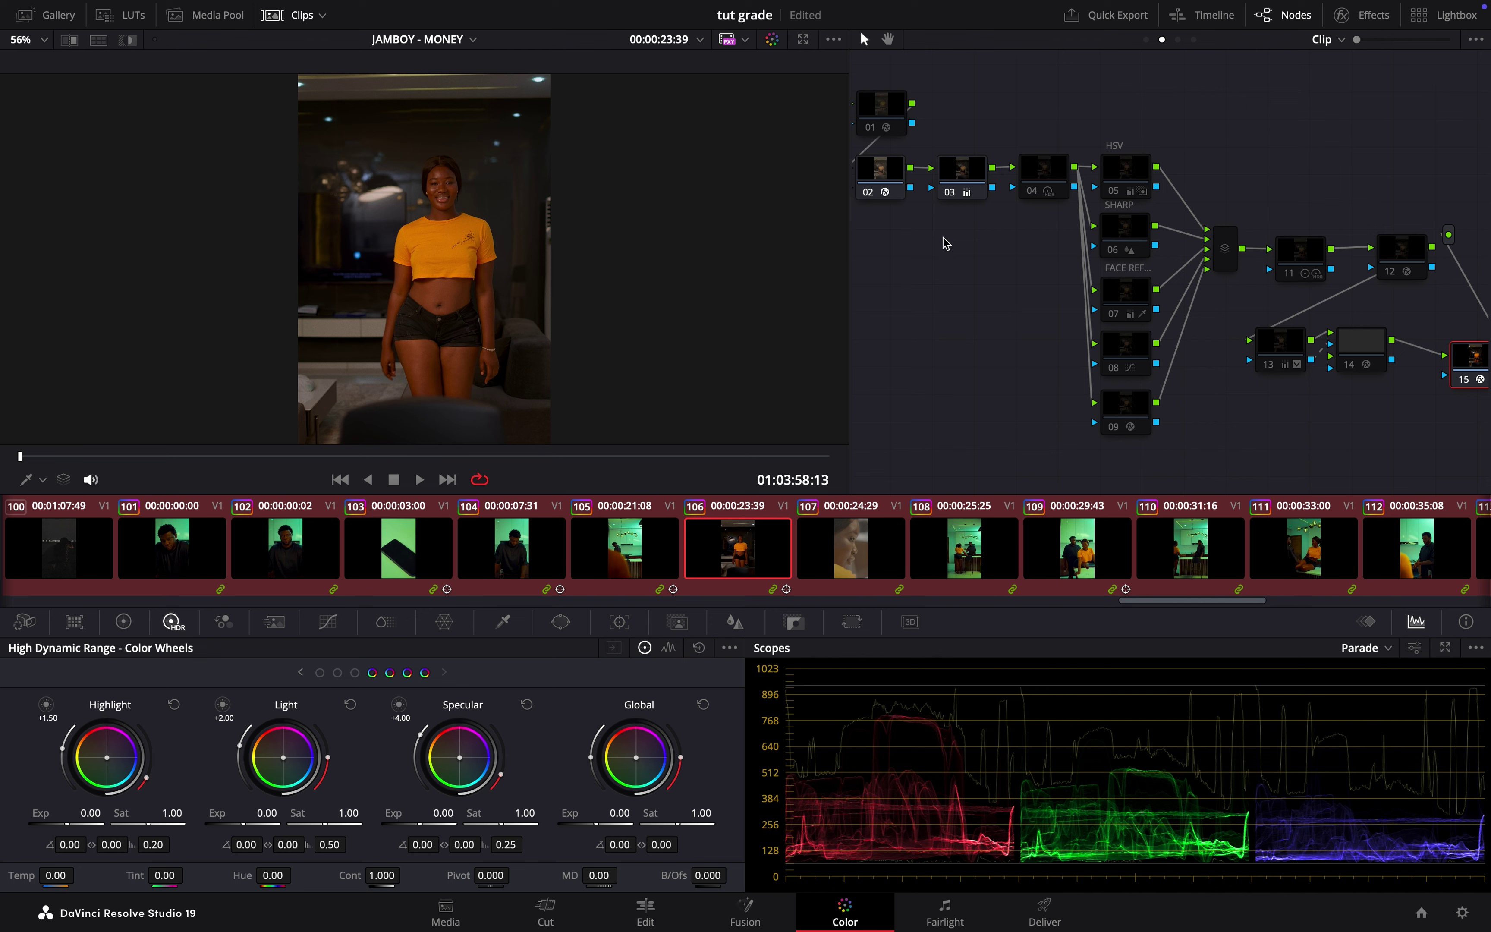
{"action": "left_click", "coordinate": [952, 186]}
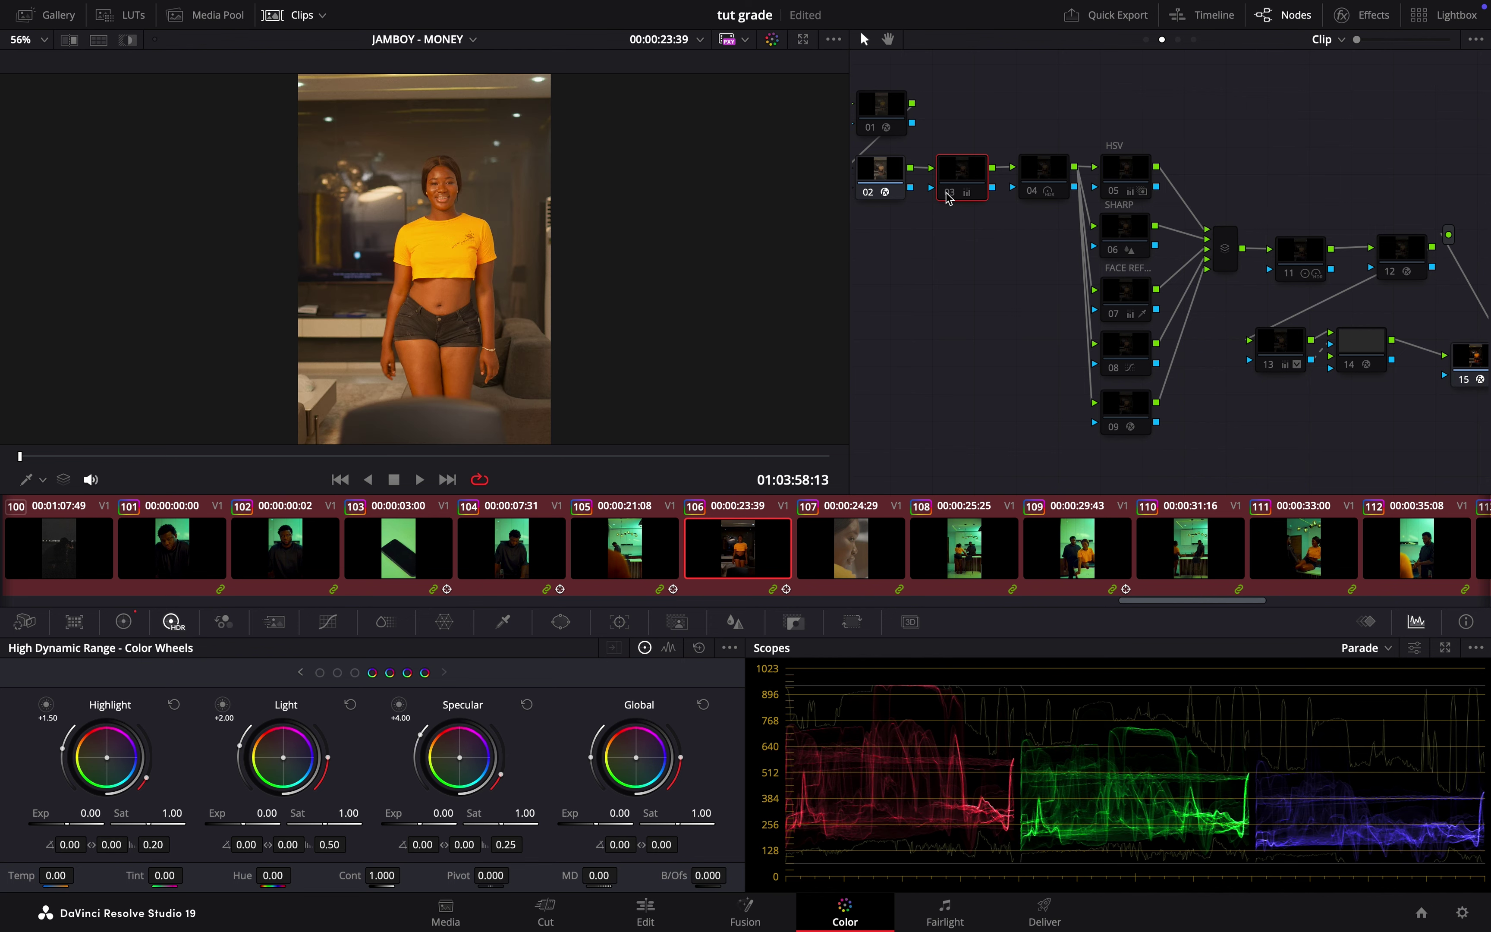
{"action": "left_click", "coordinate": [949, 193]}
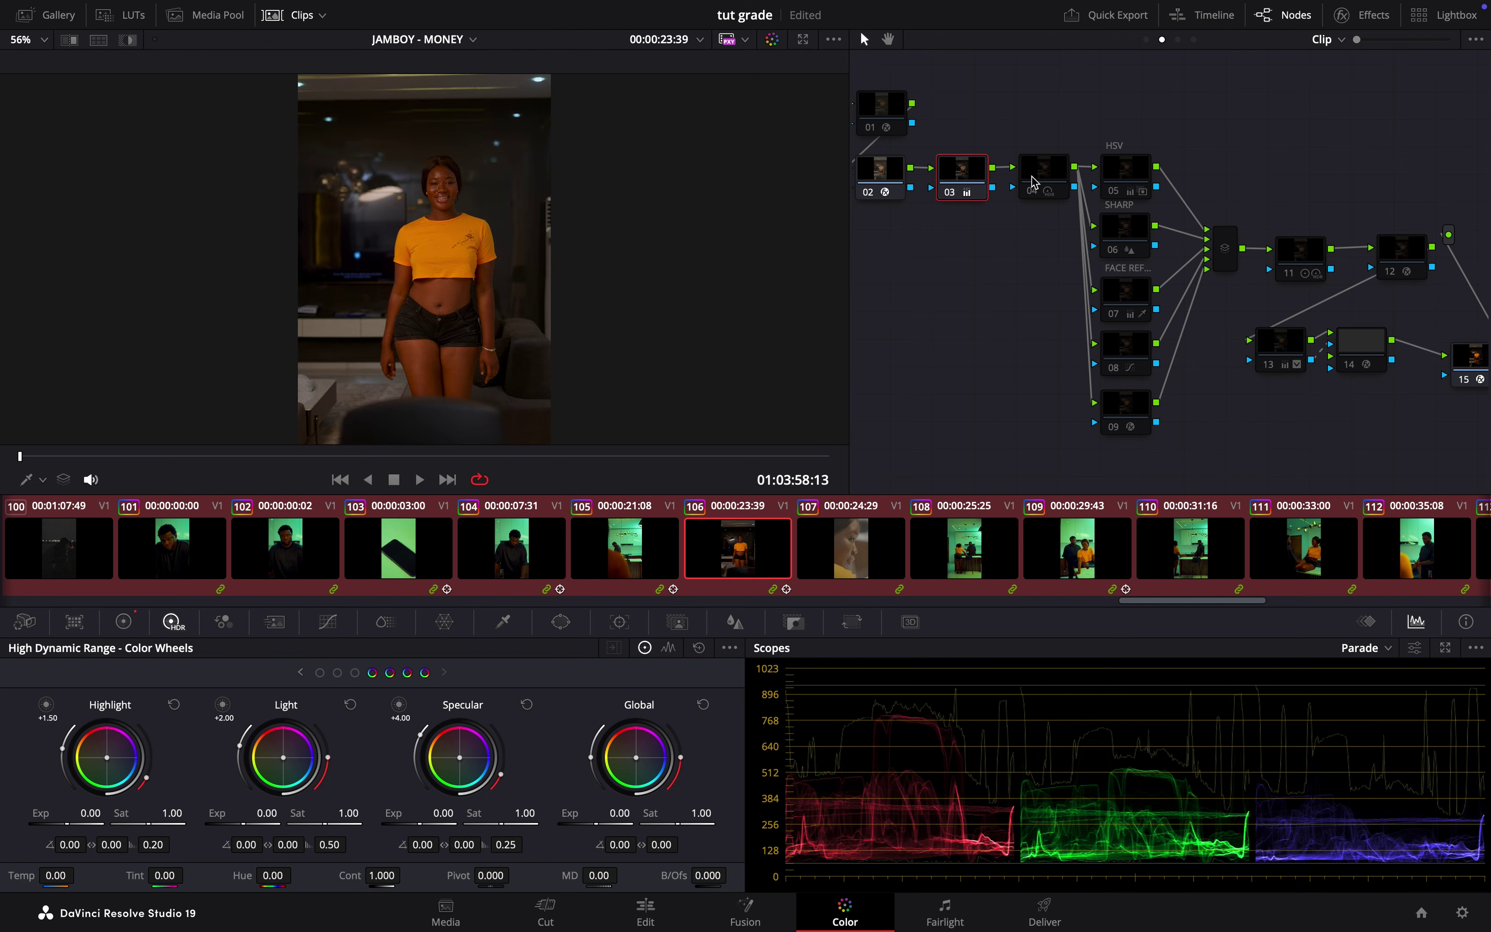
Re-enable node 04 and examine its HDR wheels and primary color wheels
{"action": "left_click", "coordinate": [1032, 193]}
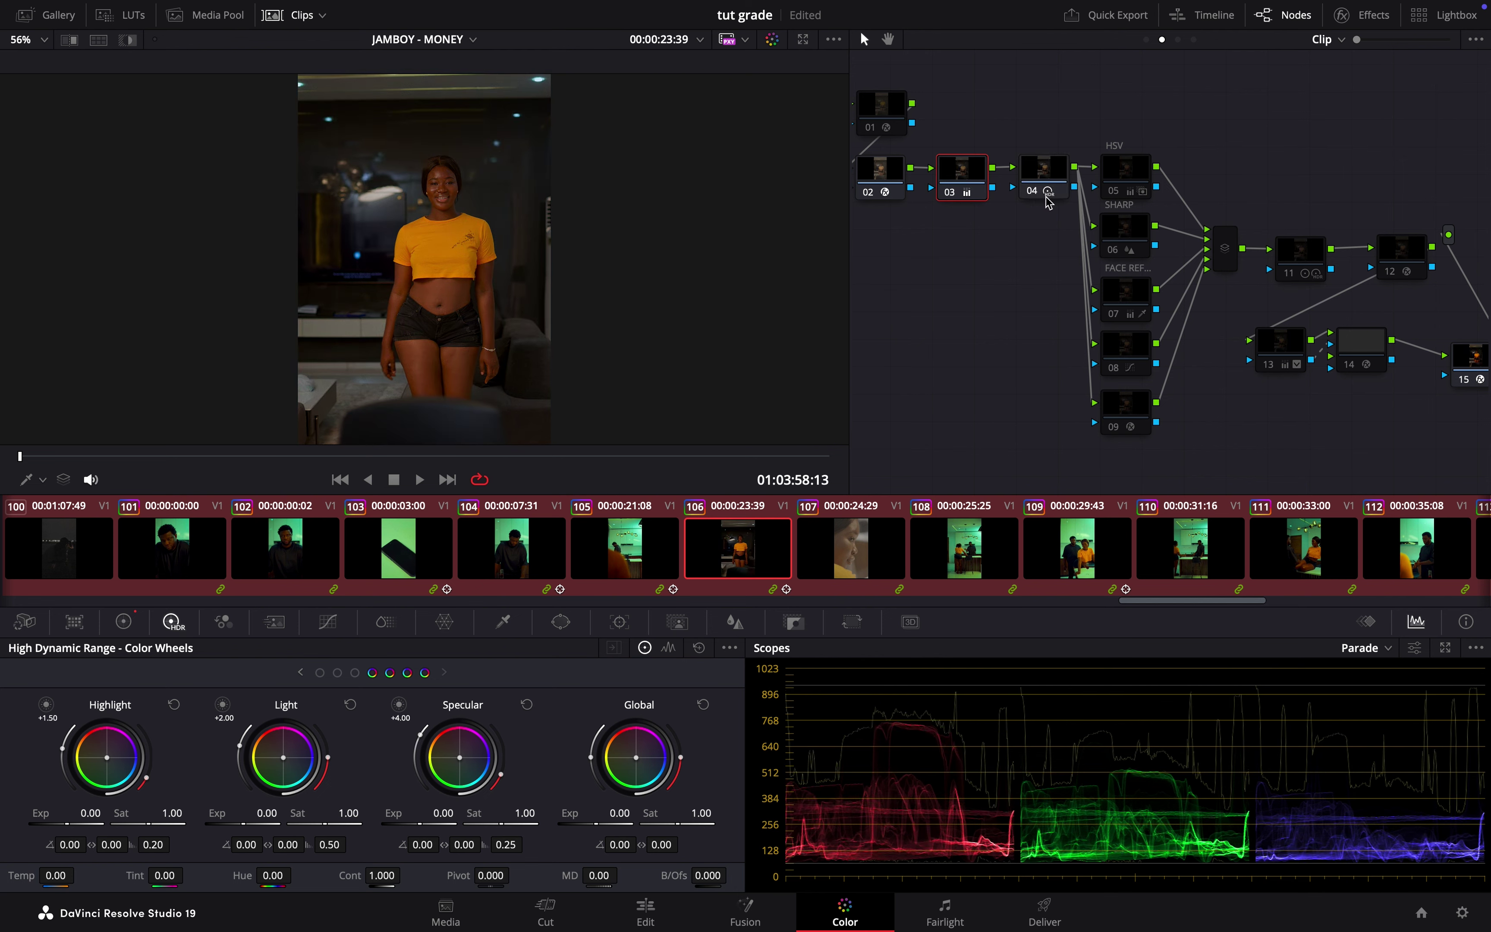
{"action": "left_click", "coordinate": [1046, 173]}
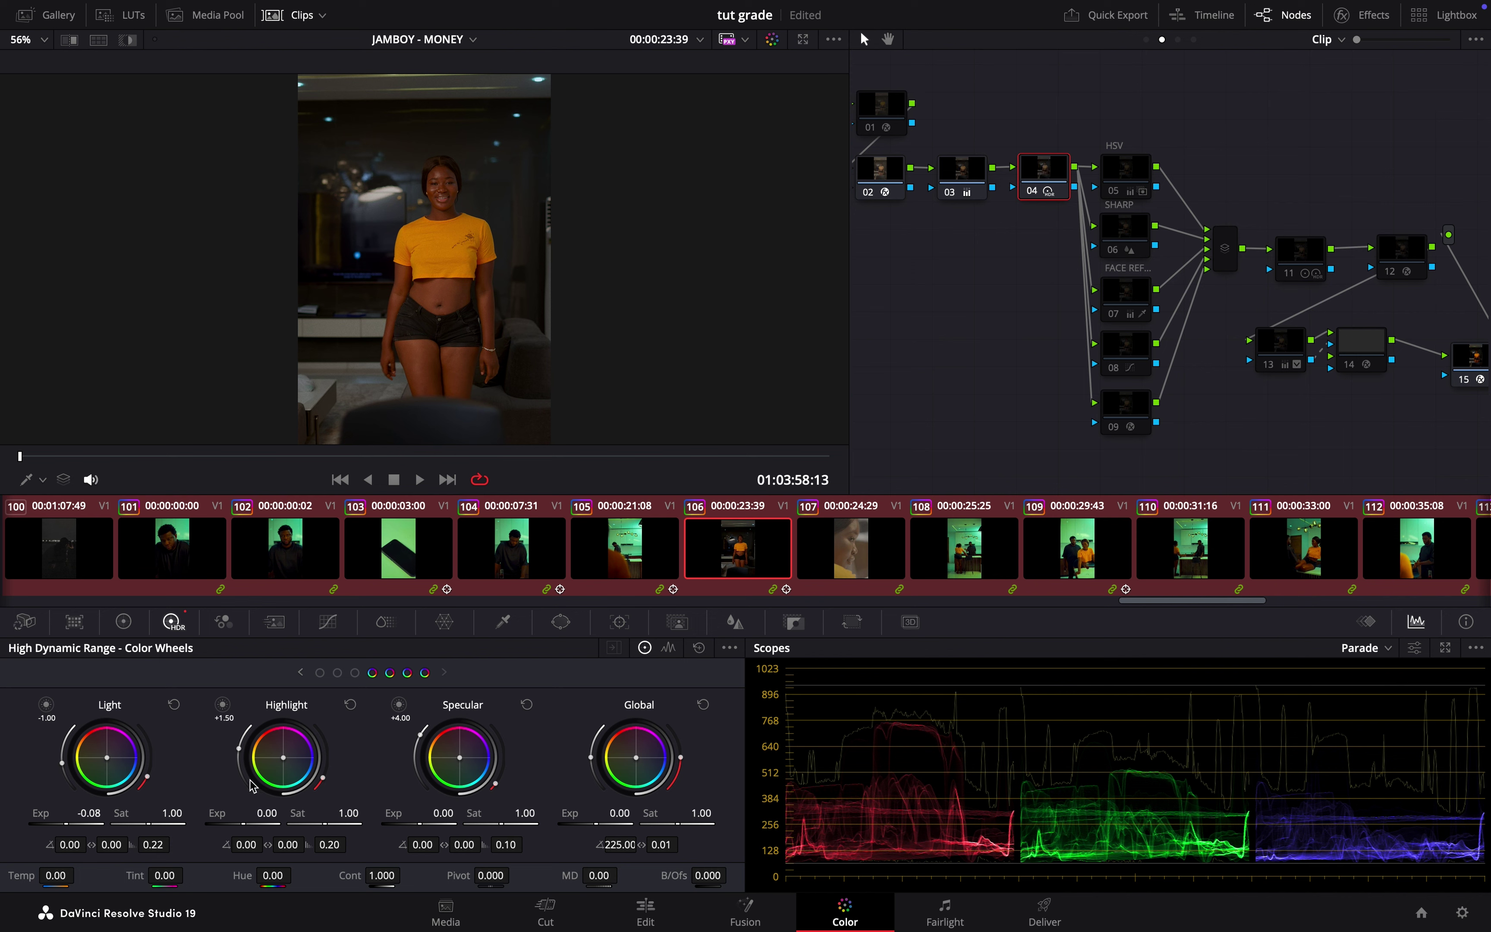
{"action": "left_click", "coordinate": [123, 622]}
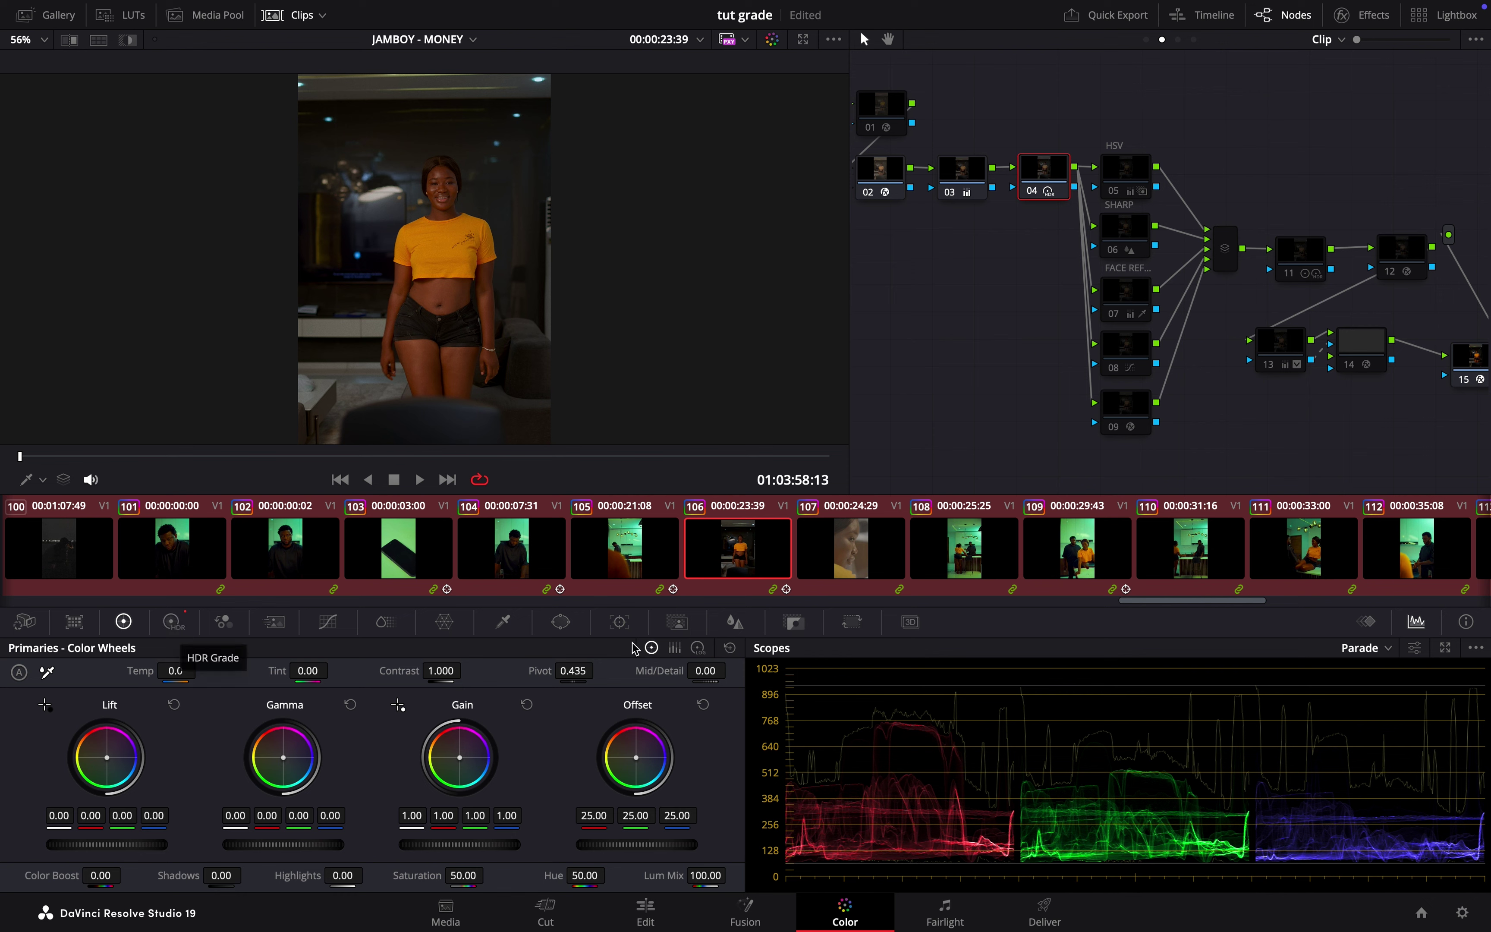
Re-enable the HSV node 05 and compare the image with it repeatedly off and on
{"action": "left_click", "coordinate": [1133, 177]}
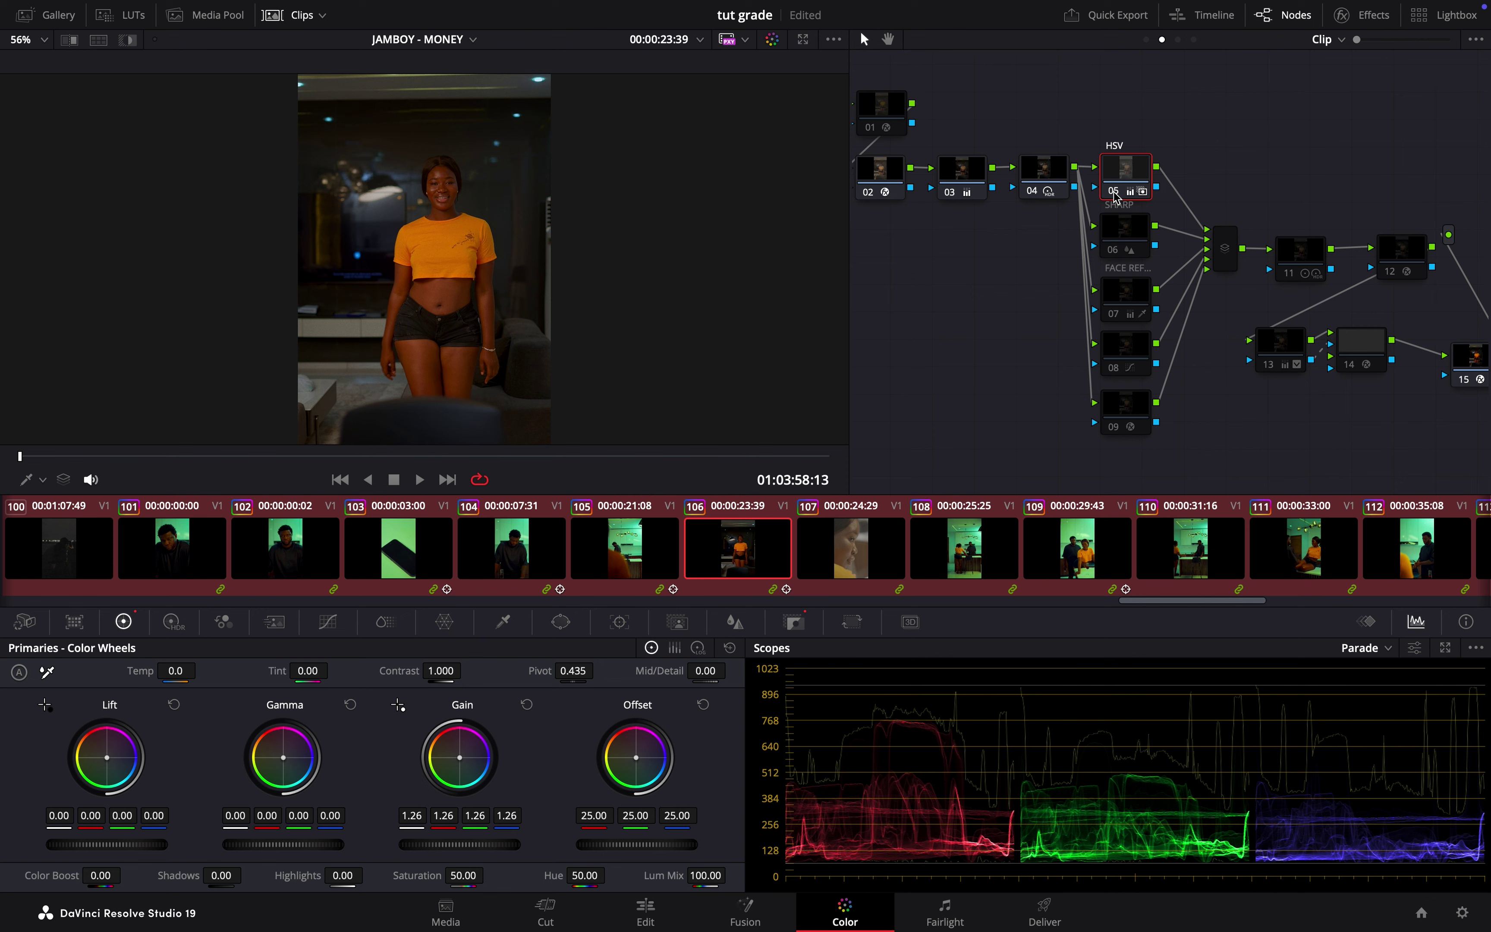
{"action": "left_click", "coordinate": [1117, 195]}
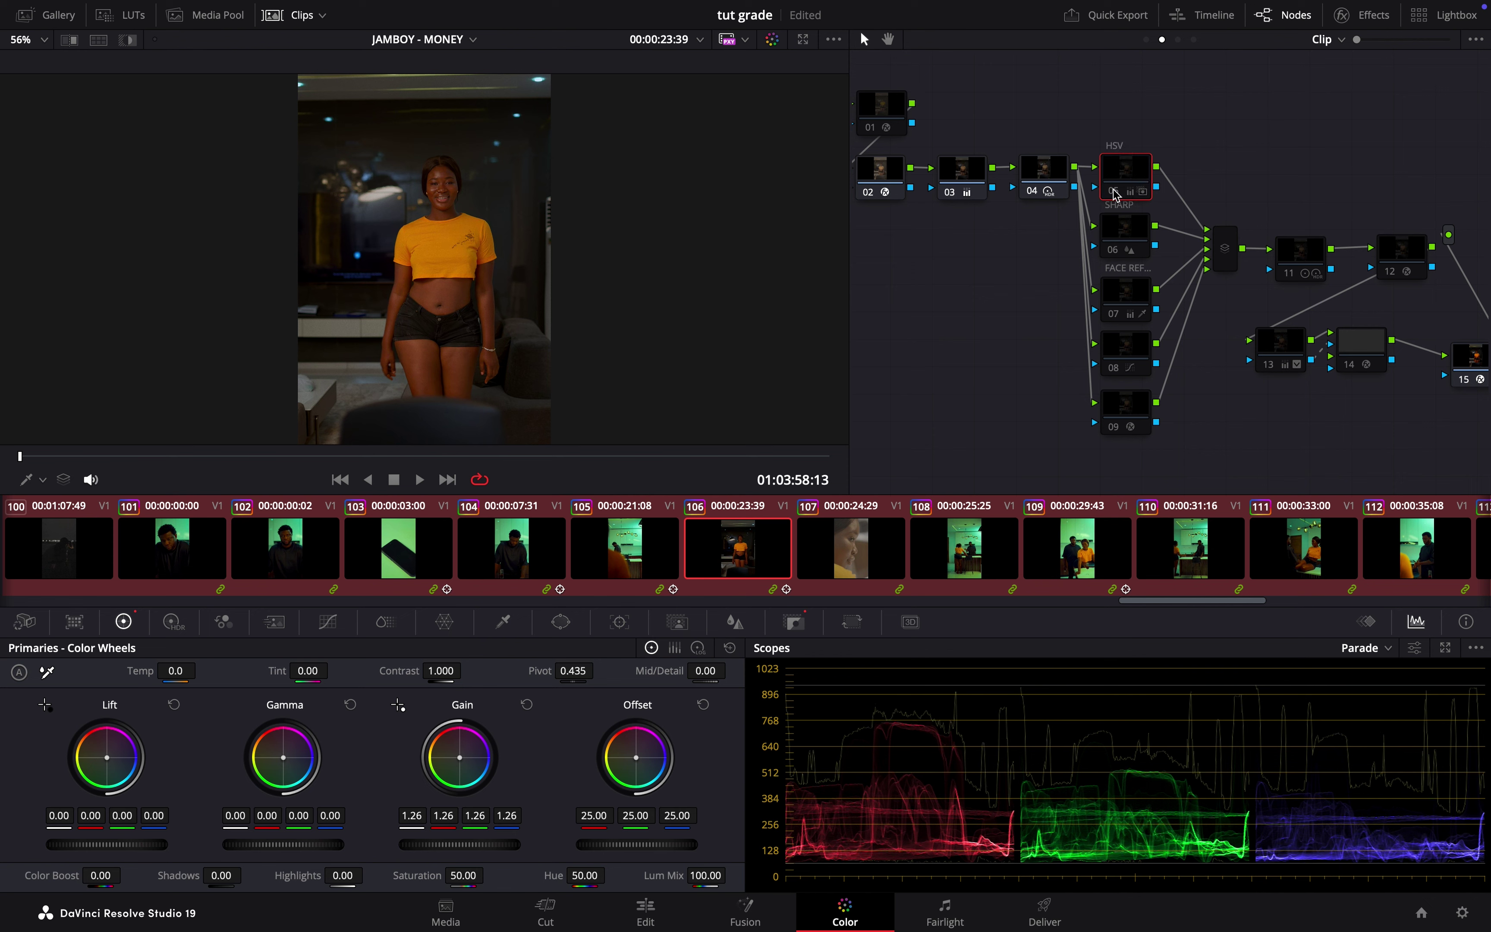
{"action": "left_click", "coordinate": [1117, 195]}
{"action": "left_click", "coordinate": [1117, 195]}
{"action": "left_click", "coordinate": [1117, 195]}
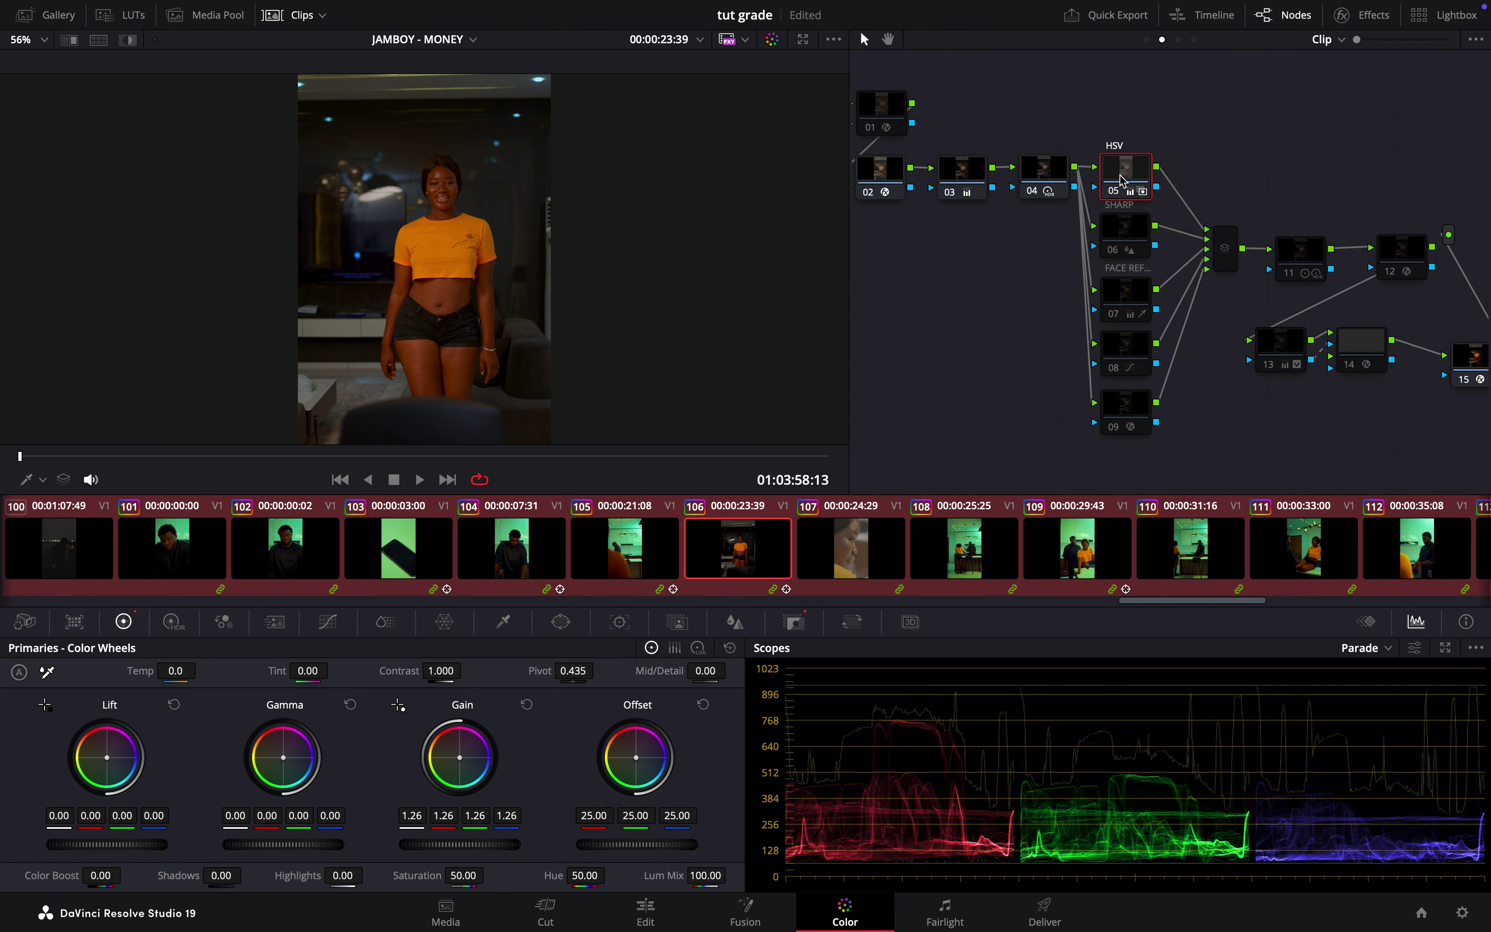
Examine the HSV node's Color Space, Gamma and Channels options, with attention to Channel 2
{"action": "right_click", "coordinate": [1122, 180]}
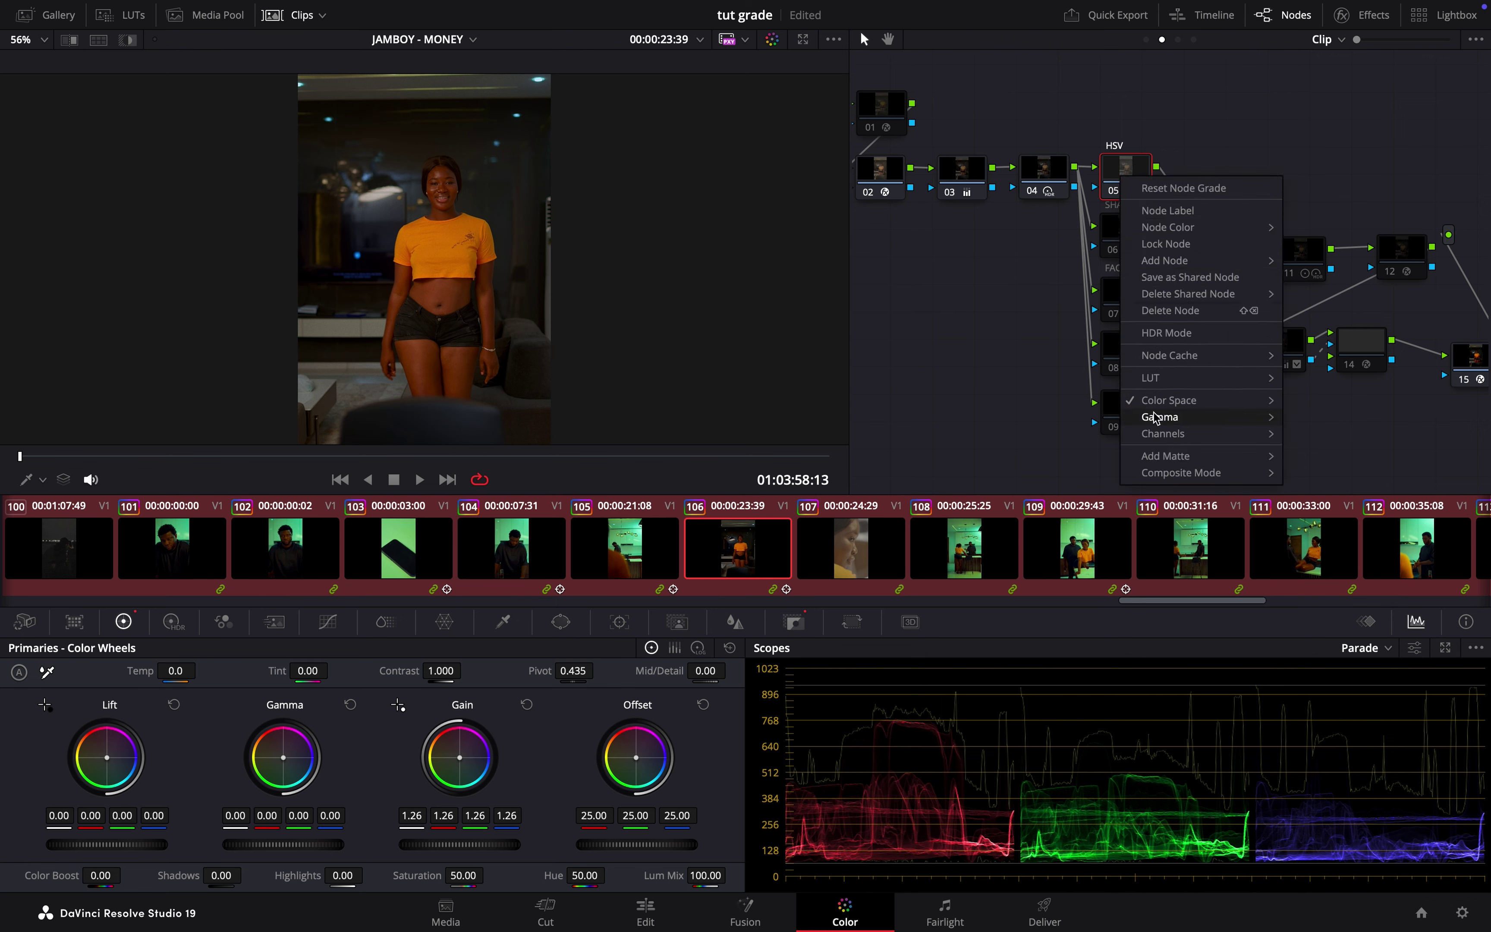
{"action": "mouse_move", "coordinate": [1191, 406]}
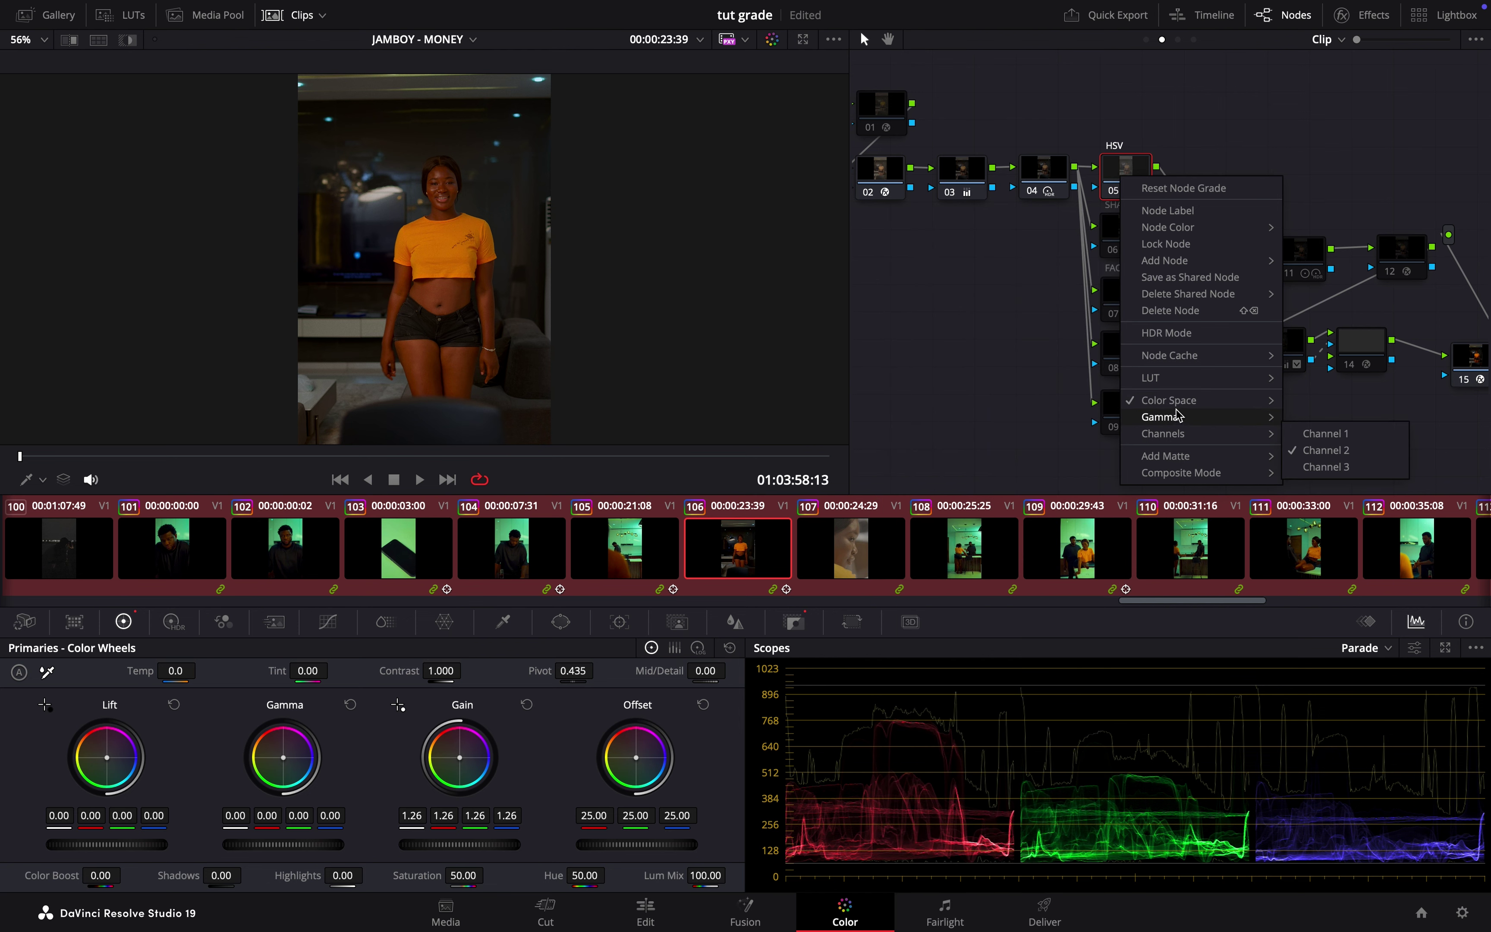
{"action": "mouse_move", "coordinate": [1205, 434]}
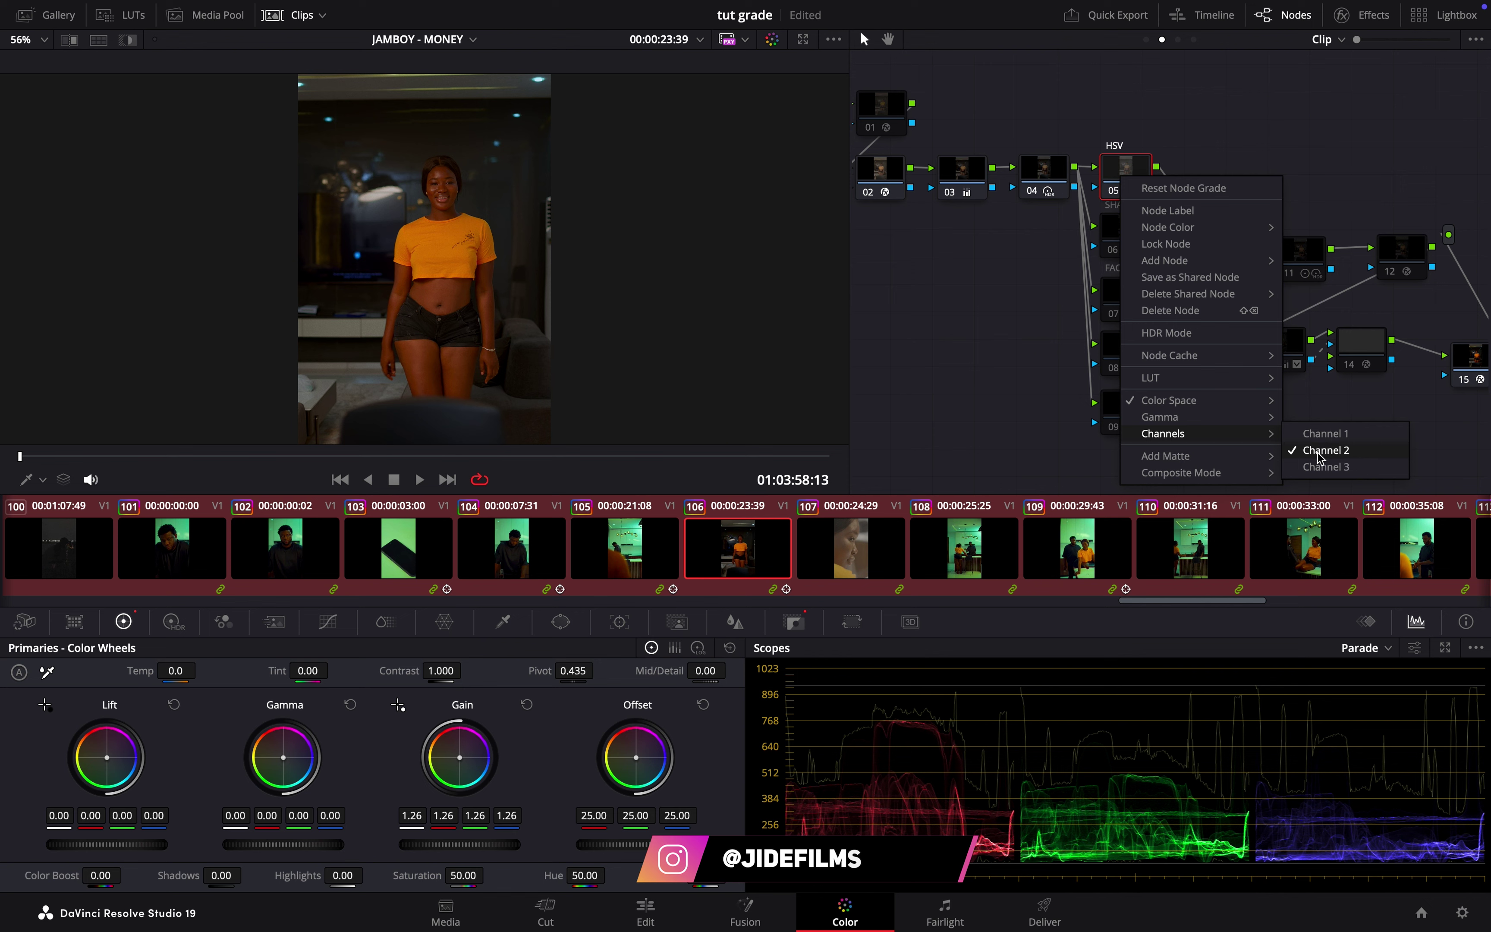
{"action": "left_click", "coordinate": [894, 407]}
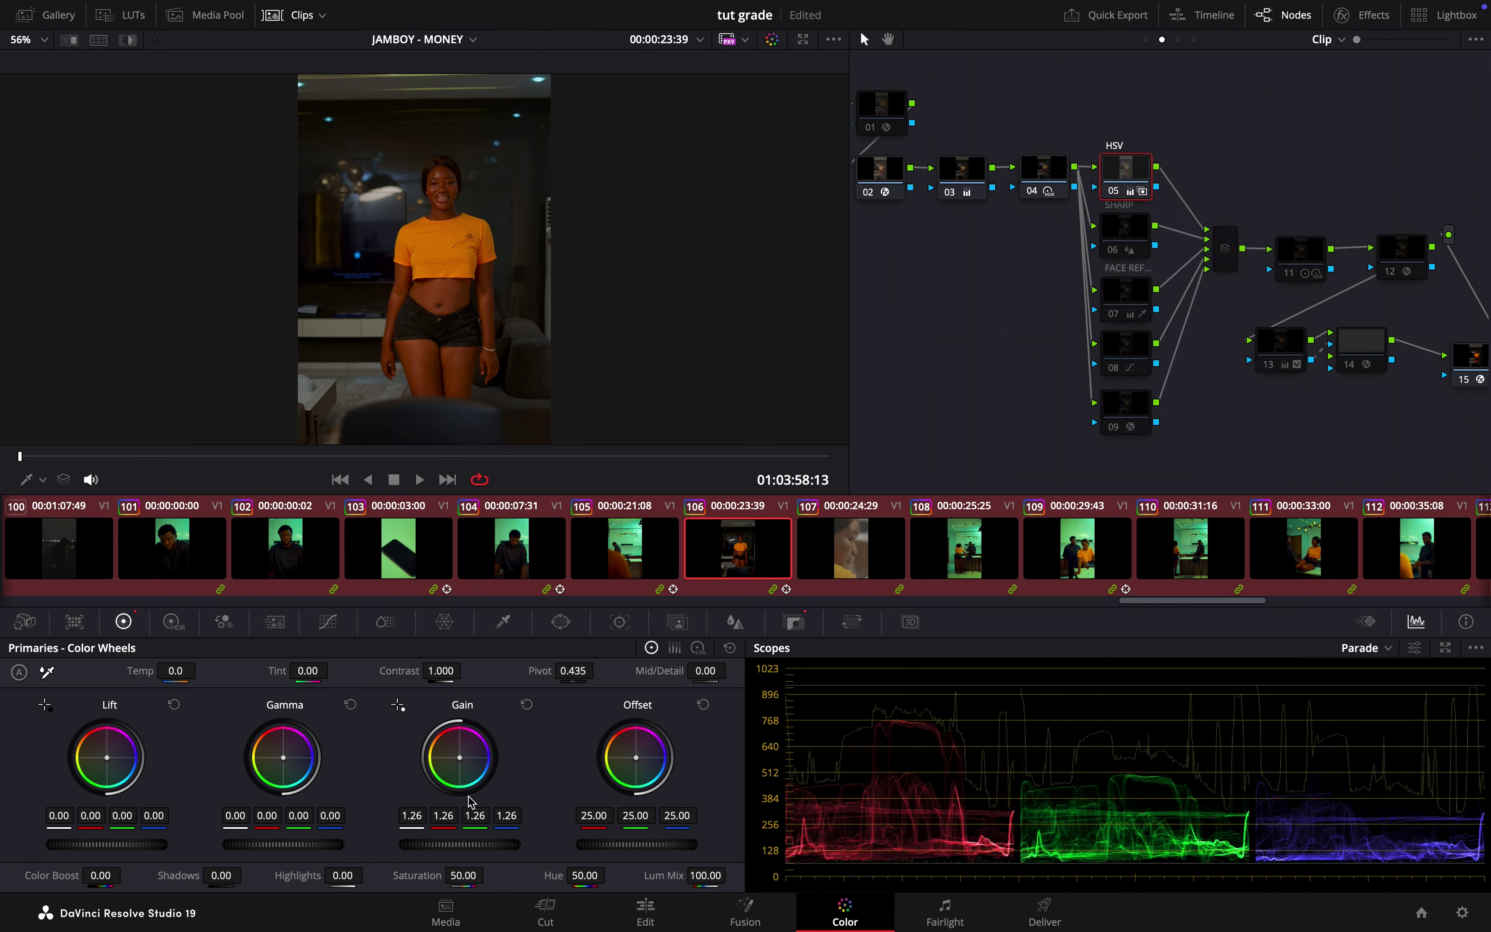
Save the project and check the full frame with the HSV node off and on
{"action": "key", "text": "ctrl+s"}
{"action": "left_click", "coordinate": [1116, 191]}
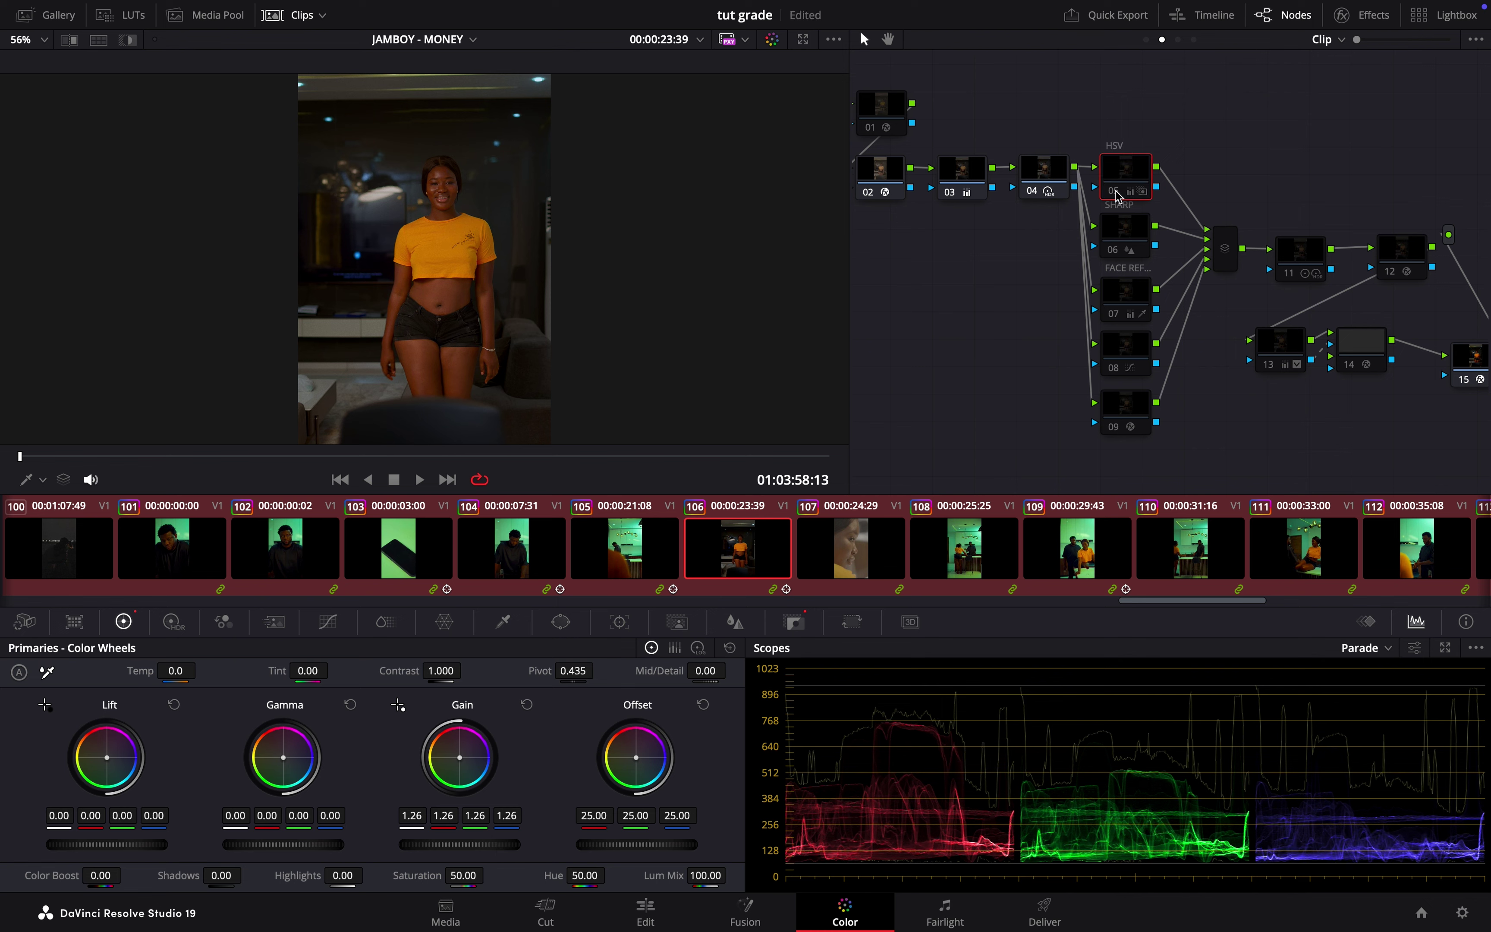
{"action": "left_click", "coordinate": [1115, 190]}
Compare the subject close up with the HSV node off and on, and re-enable the SHARP node 06
{"action": "scroll", "coordinate": [489, 243], "scroll_direction": "up", "scroll_amount": 5}
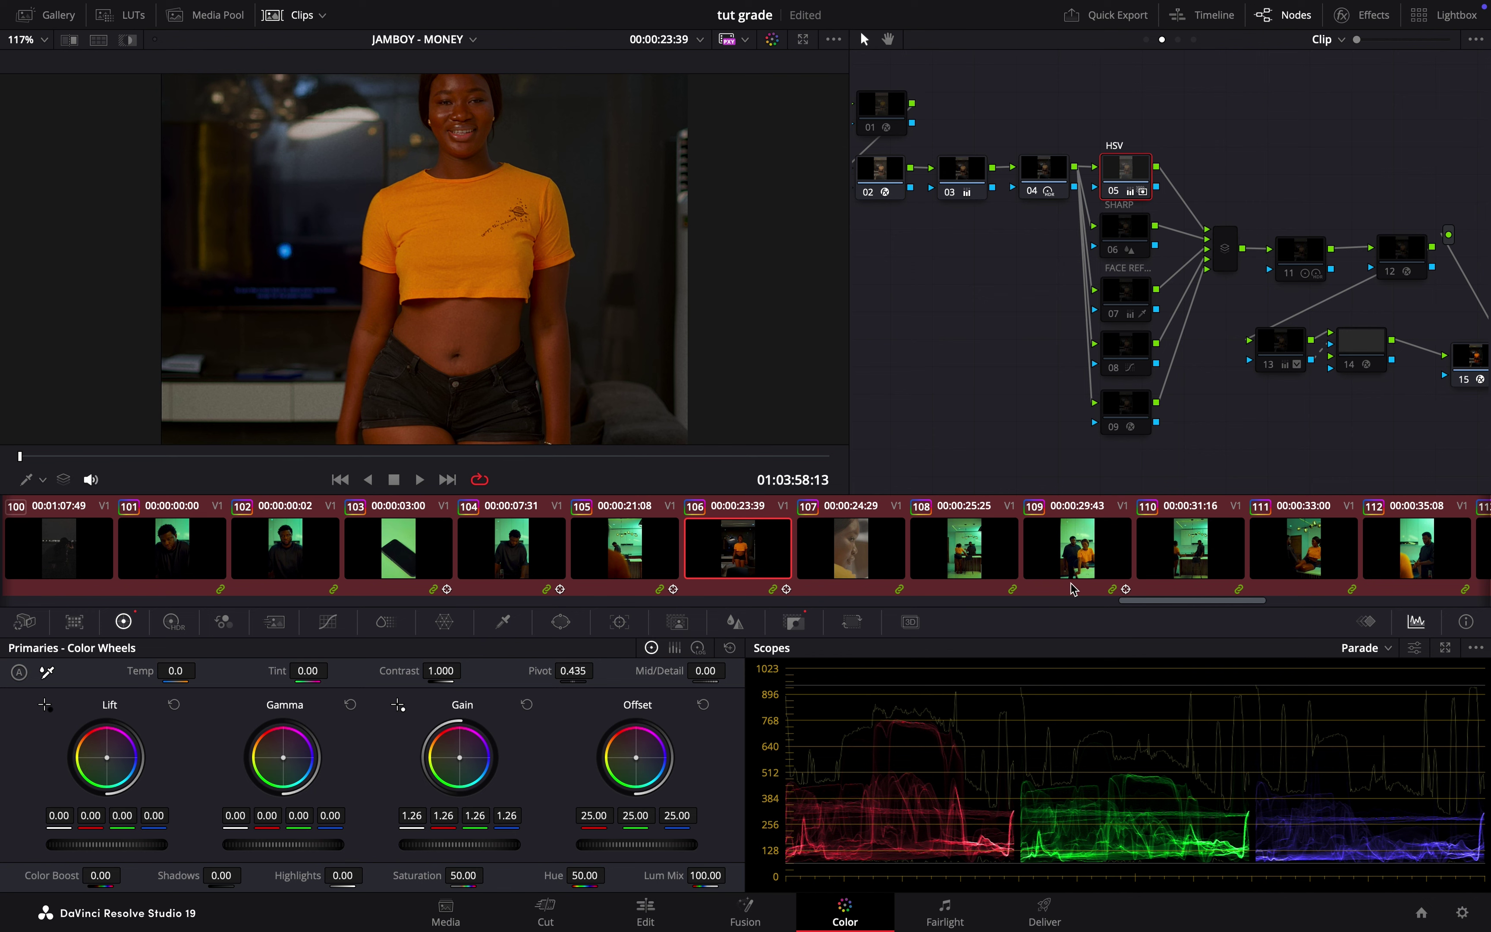
{"action": "left_click", "coordinate": [1115, 202]}
{"action": "left_click", "coordinate": [1116, 202]}
{"action": "left_click", "coordinate": [1116, 202]}
{"action": "left_click", "coordinate": [1115, 203]}
{"action": "left_click", "coordinate": [1116, 203]}
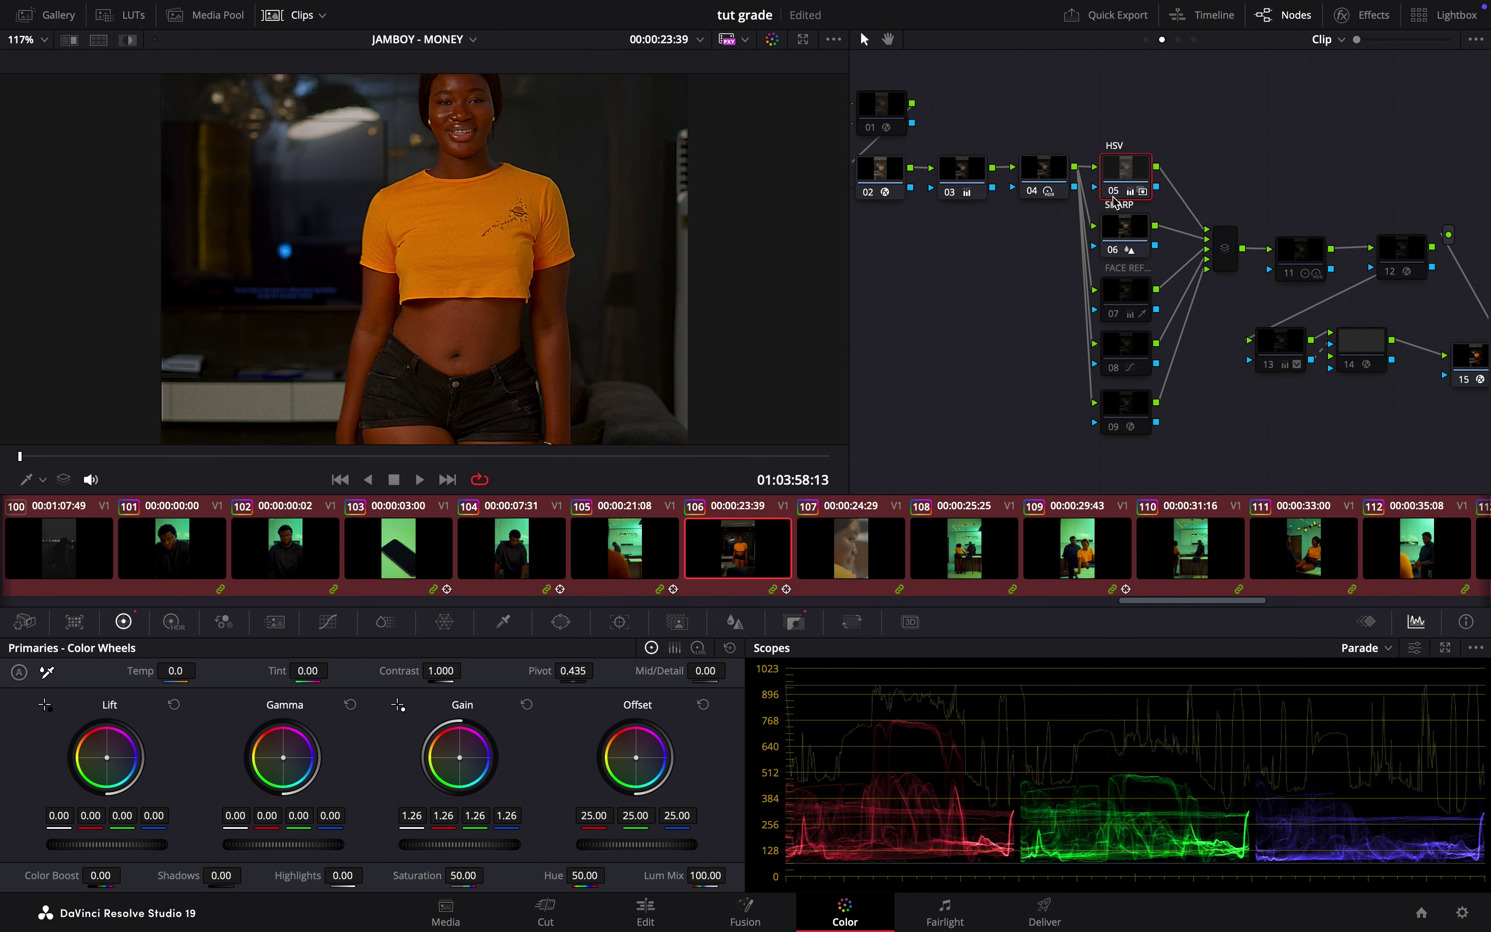
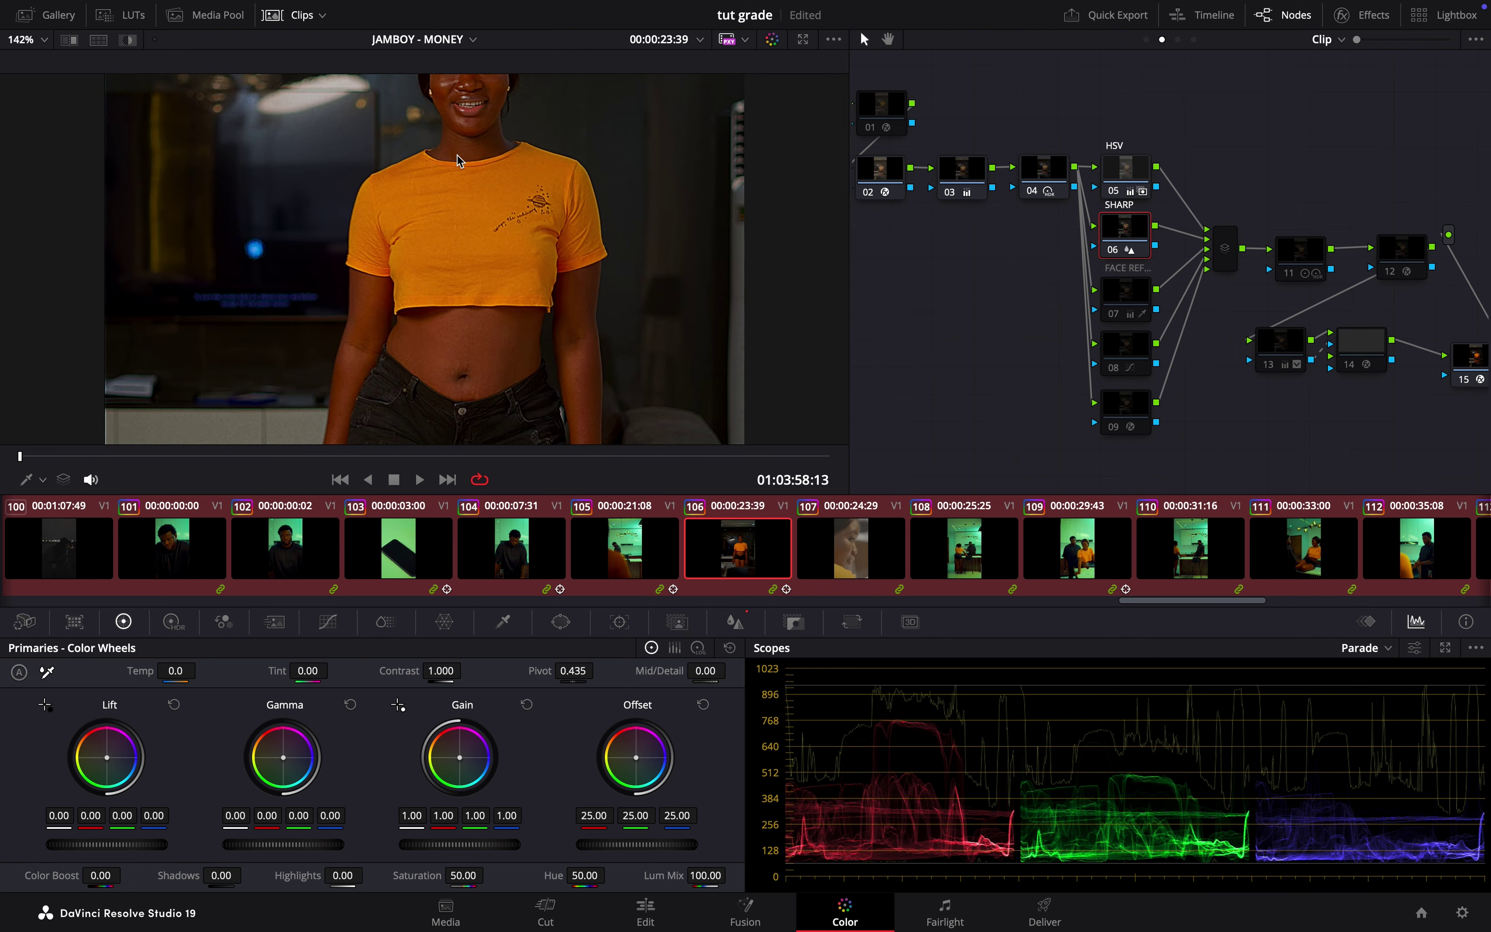
Compare the detail in the subject's face with the SHARP node 06 off and on
{"action": "scroll", "coordinate": [460, 162], "scroll_direction": "up", "scroll_amount": 3}
{"action": "scroll", "coordinate": [459, 162], "scroll_direction": "up", "scroll_amount": 3}
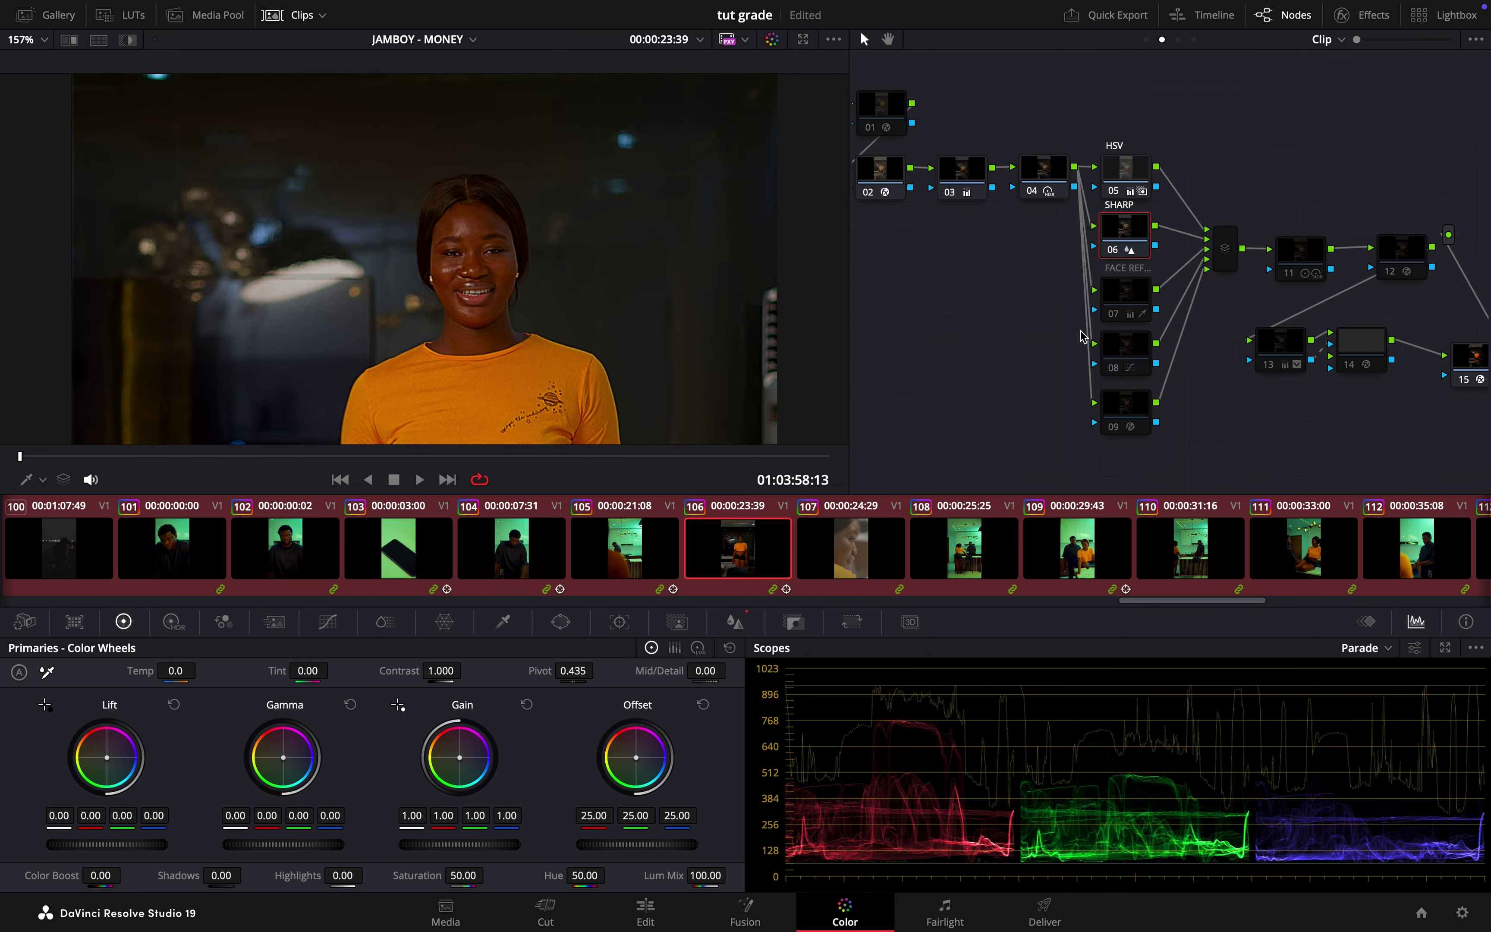
{"action": "left_click", "coordinate": [1115, 252]}
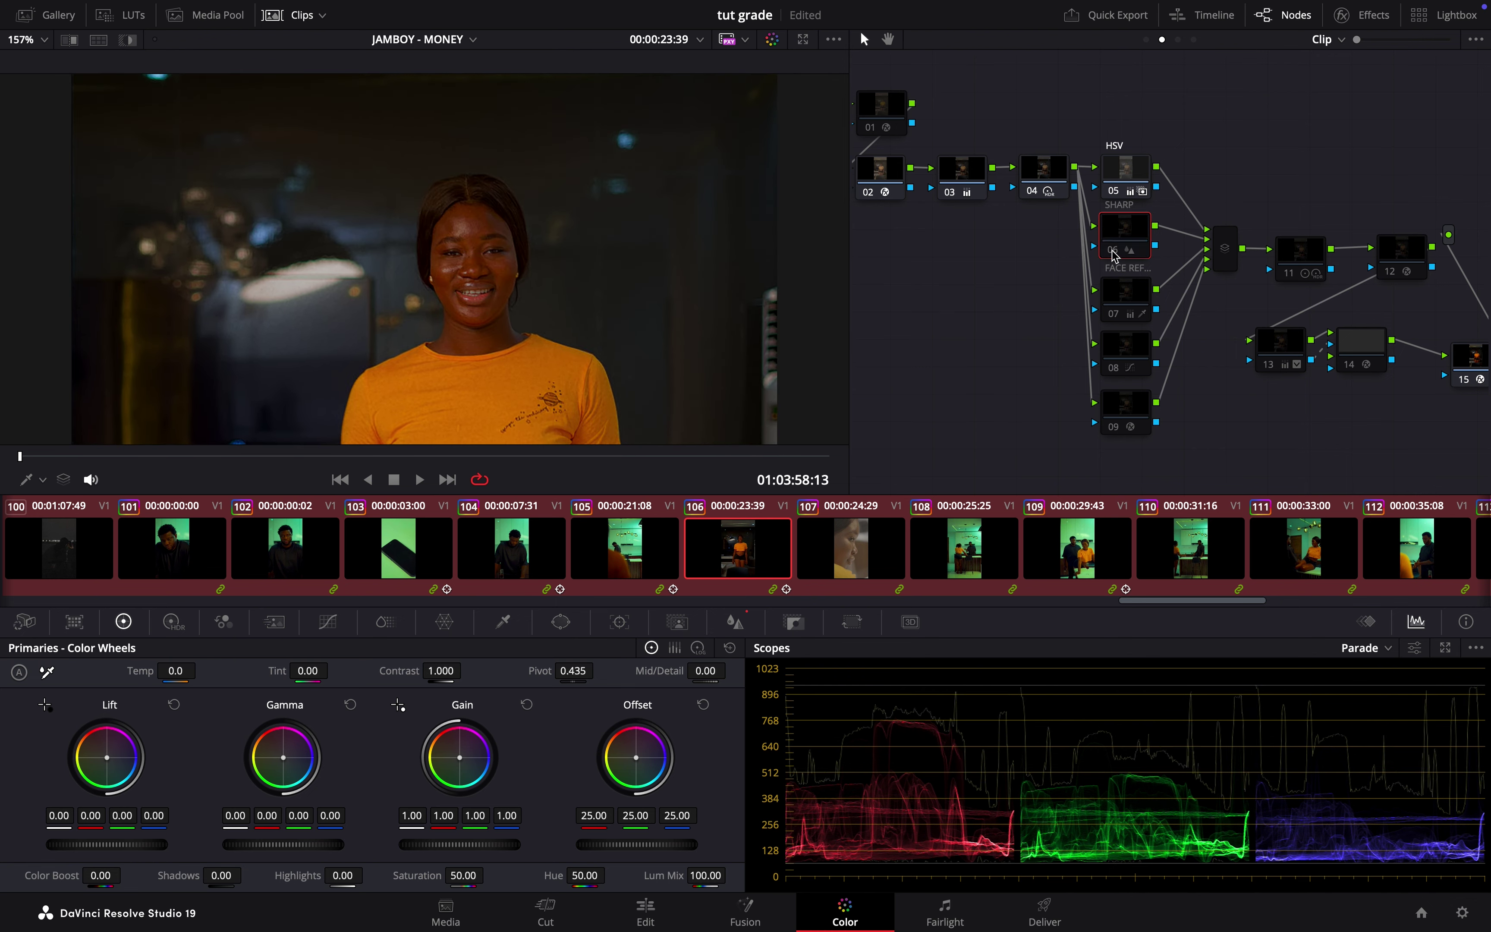
{"action": "left_click", "coordinate": [1114, 253]}
{"action": "left_click", "coordinate": [1114, 253]}
{"action": "left_click", "coordinate": [1114, 253]}
{"action": "scroll", "coordinate": [1153, 246], "scroll_direction": "up", "scroll_amount": 3}
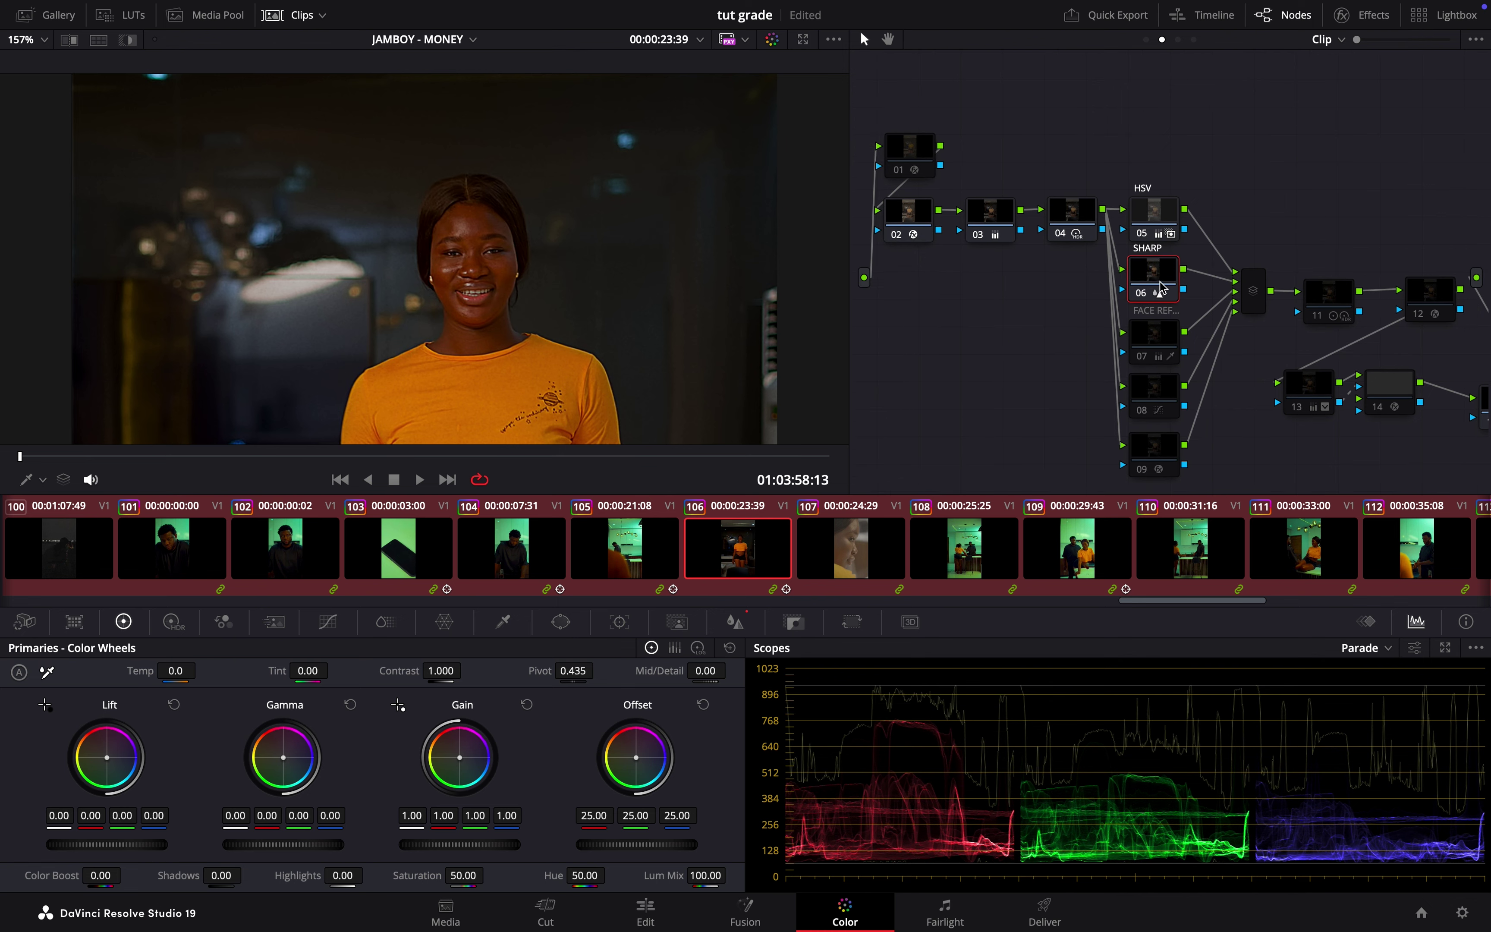
Examine the SHARP node's Blur radius settings and inspect the face up close with the node off and on
{"action": "left_click", "coordinate": [737, 623]}
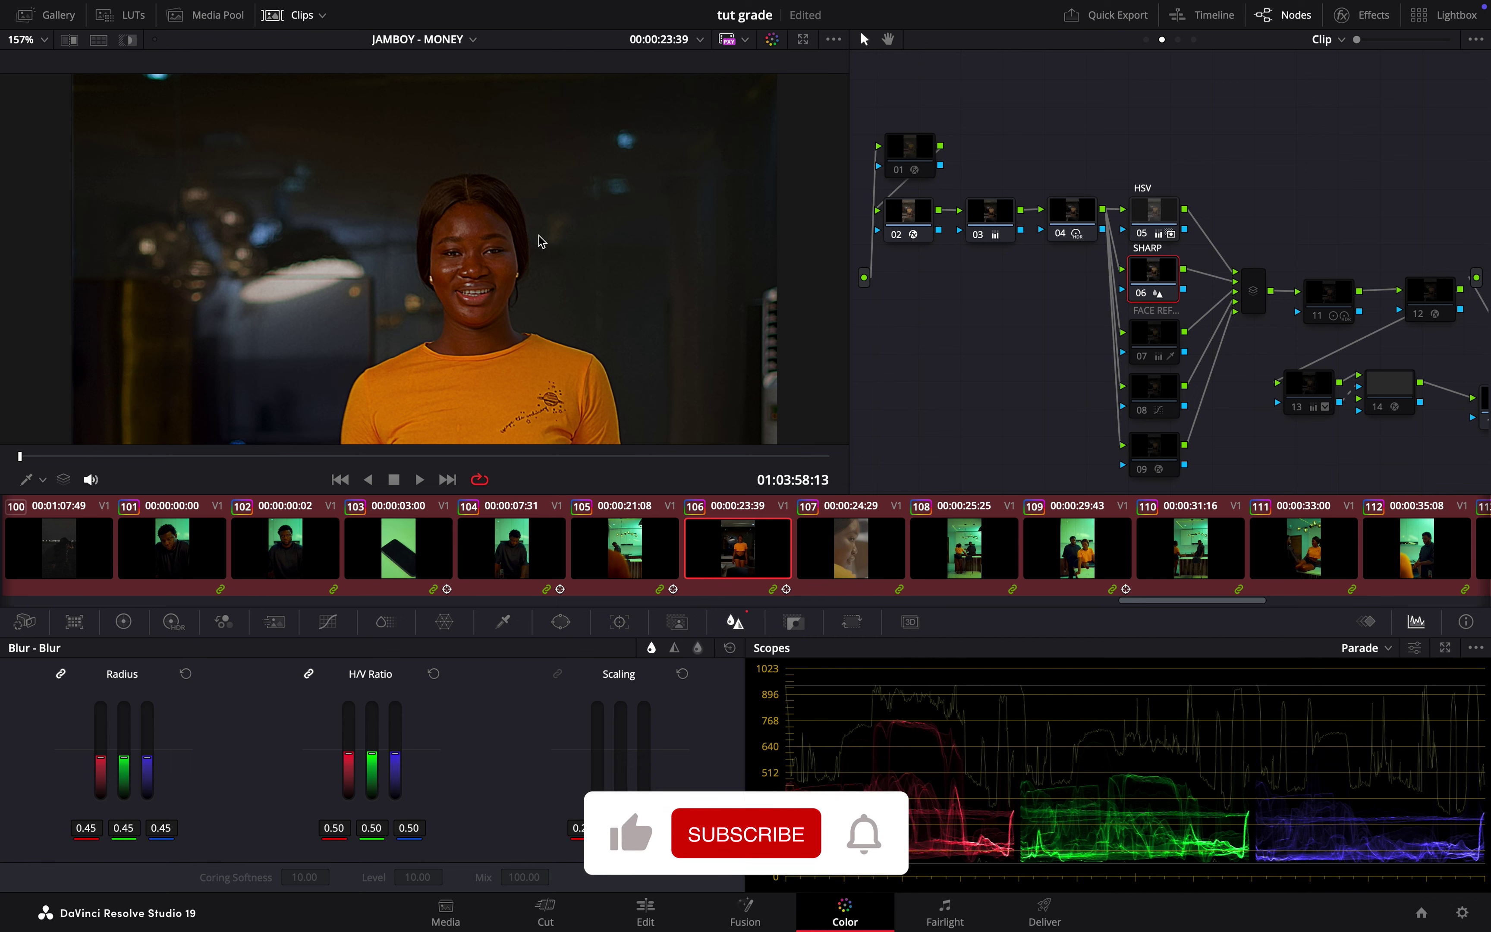
{"action": "scroll", "coordinate": [541, 240], "scroll_direction": "down", "scroll_amount": 1}
{"action": "scroll", "coordinate": [541, 241], "scroll_direction": "up", "scroll_amount": 3}
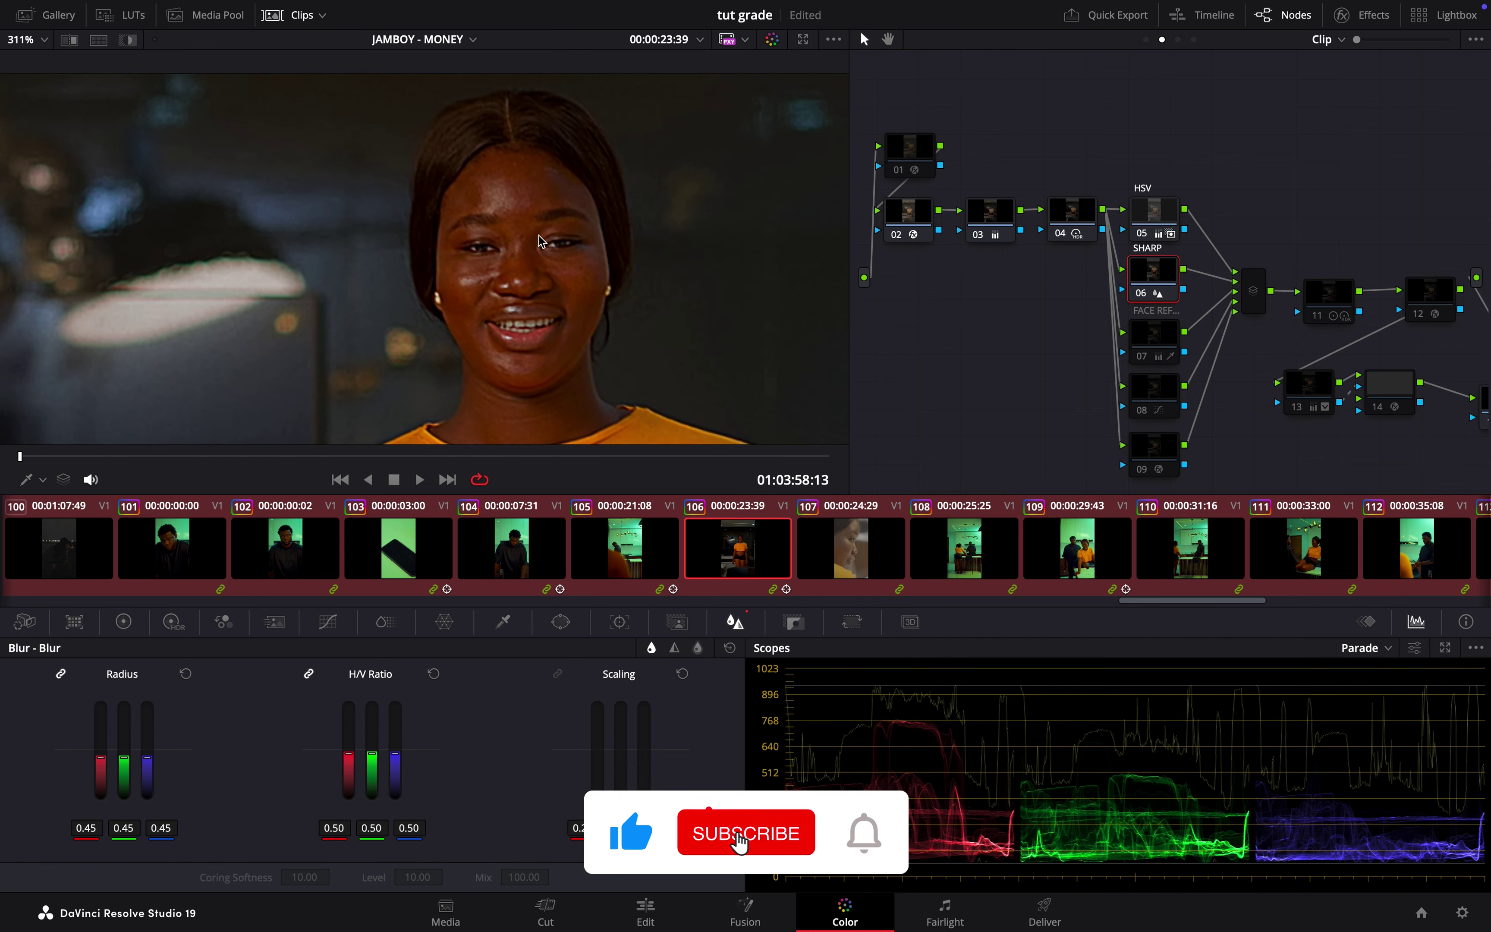
{"action": "scroll", "coordinate": [541, 241], "scroll_direction": "up", "scroll_amount": 1}
{"action": "scroll", "coordinate": [541, 241], "scroll_direction": "down", "scroll_amount": 2}
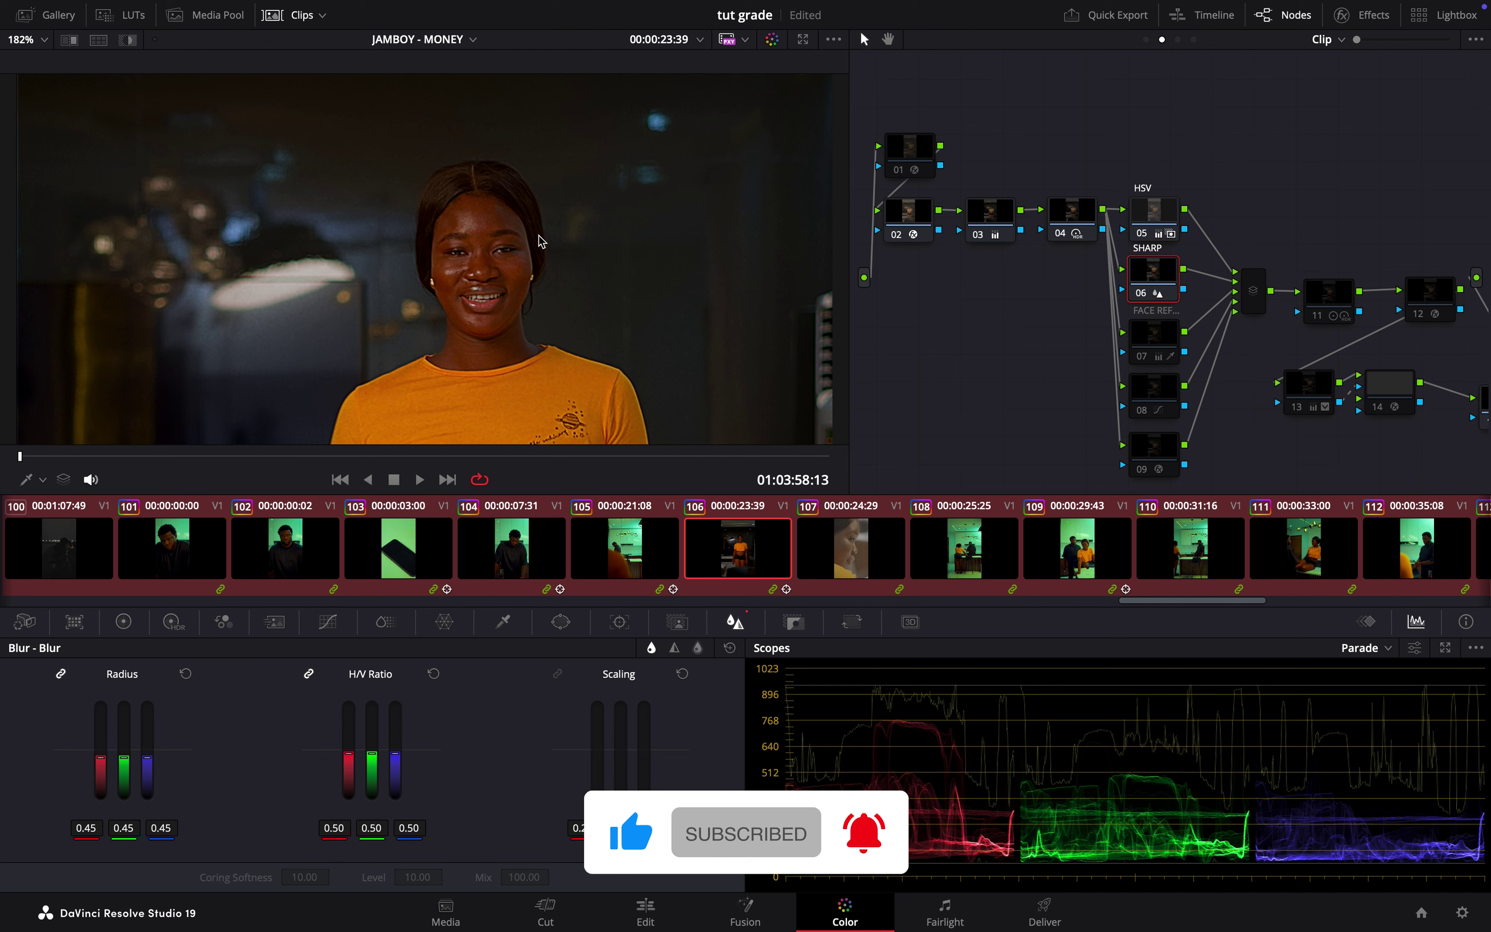
{"action": "scroll", "coordinate": [541, 240], "scroll_direction": "down", "scroll_amount": 1}
{"action": "scroll", "coordinate": [541, 240], "scroll_direction": "up", "scroll_amount": 1}
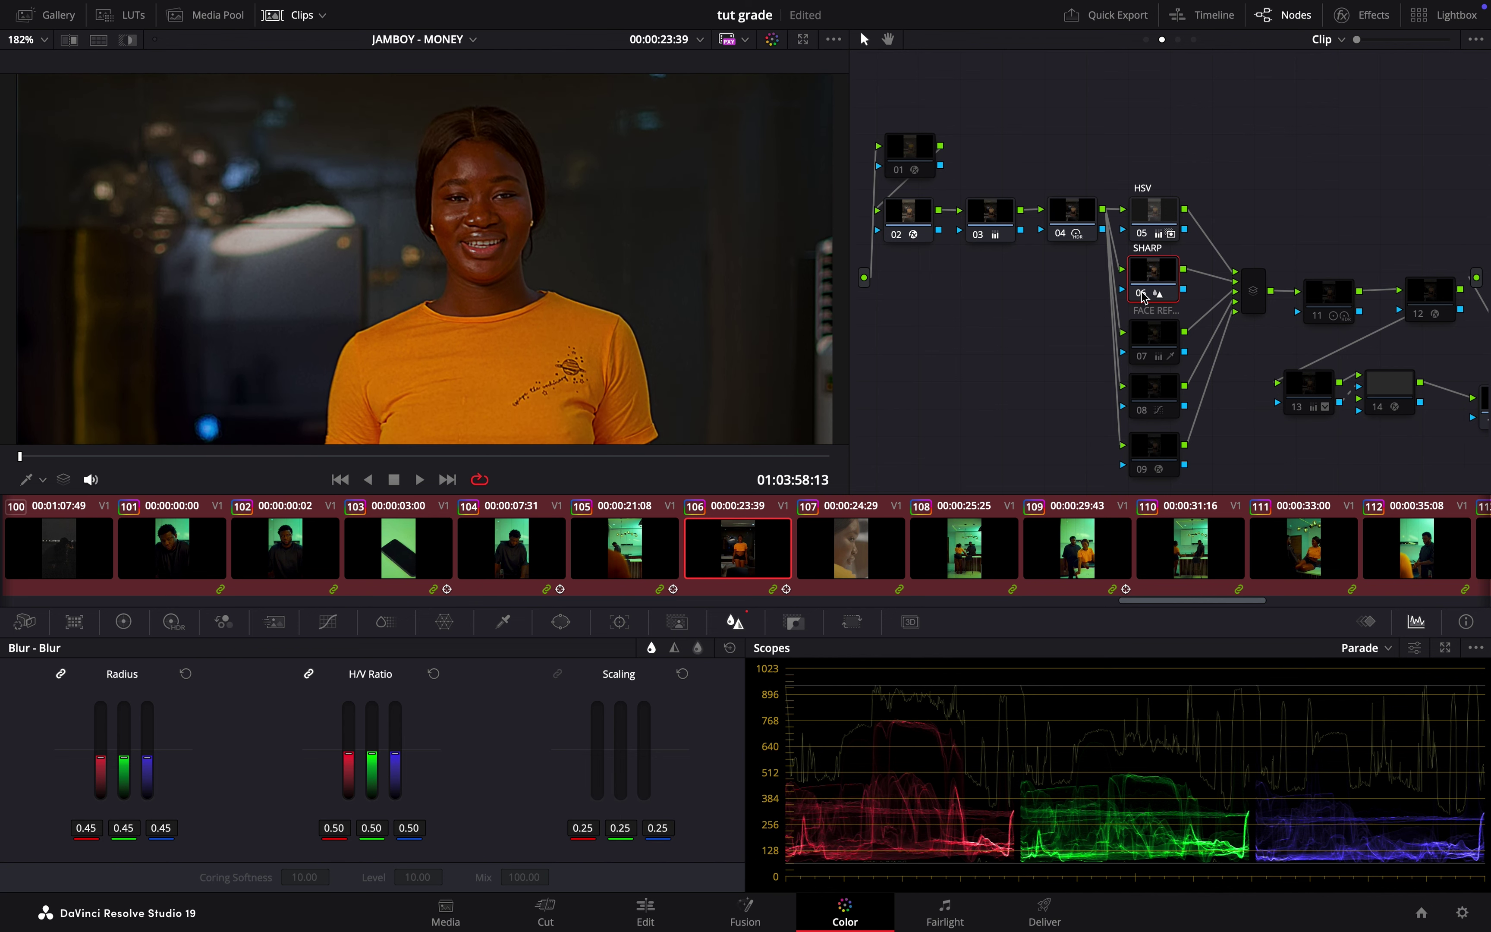
{"action": "left_click", "coordinate": [1142, 294]}
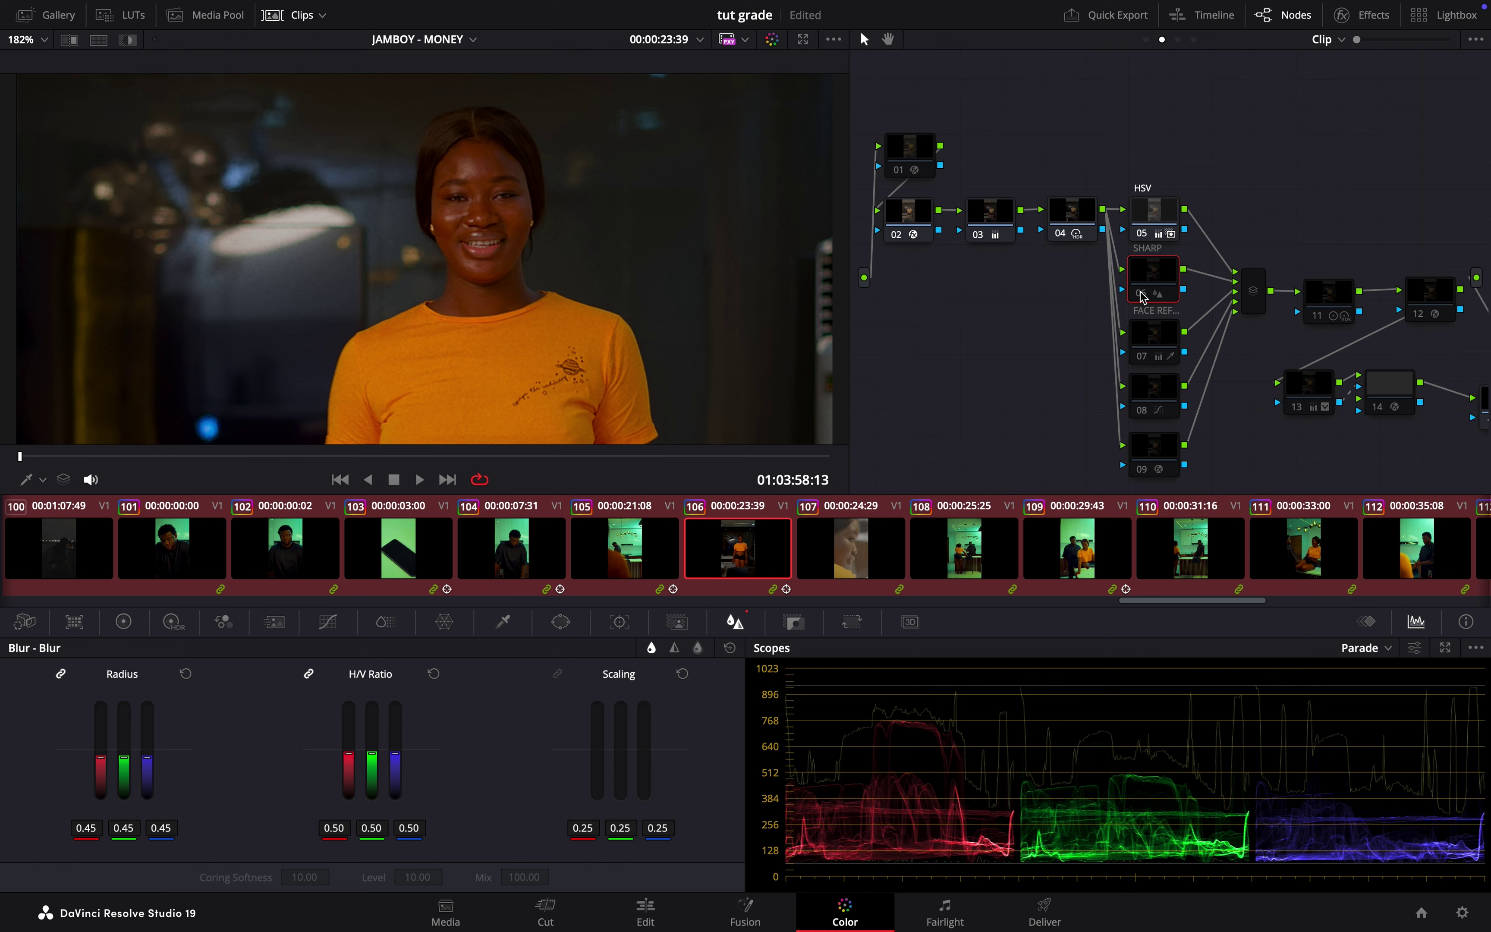
{"action": "left_click", "coordinate": [1142, 294]}
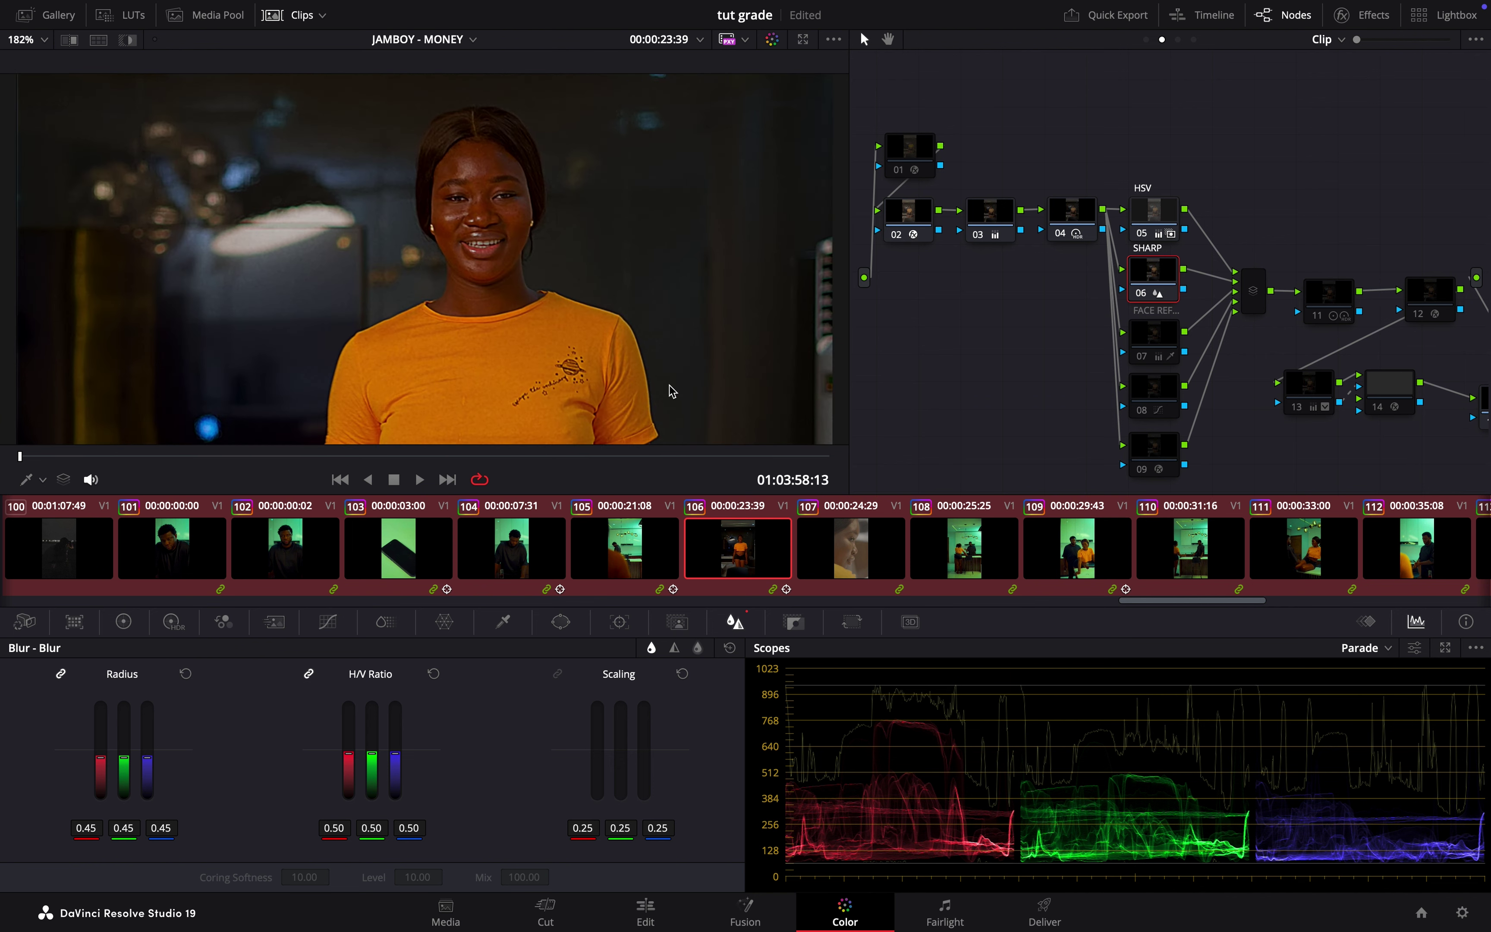
Re-enable the face refinement node 07 and check the shot at a wider view
{"action": "scroll", "coordinate": [672, 391], "scroll_direction": "up", "scroll_amount": 3}
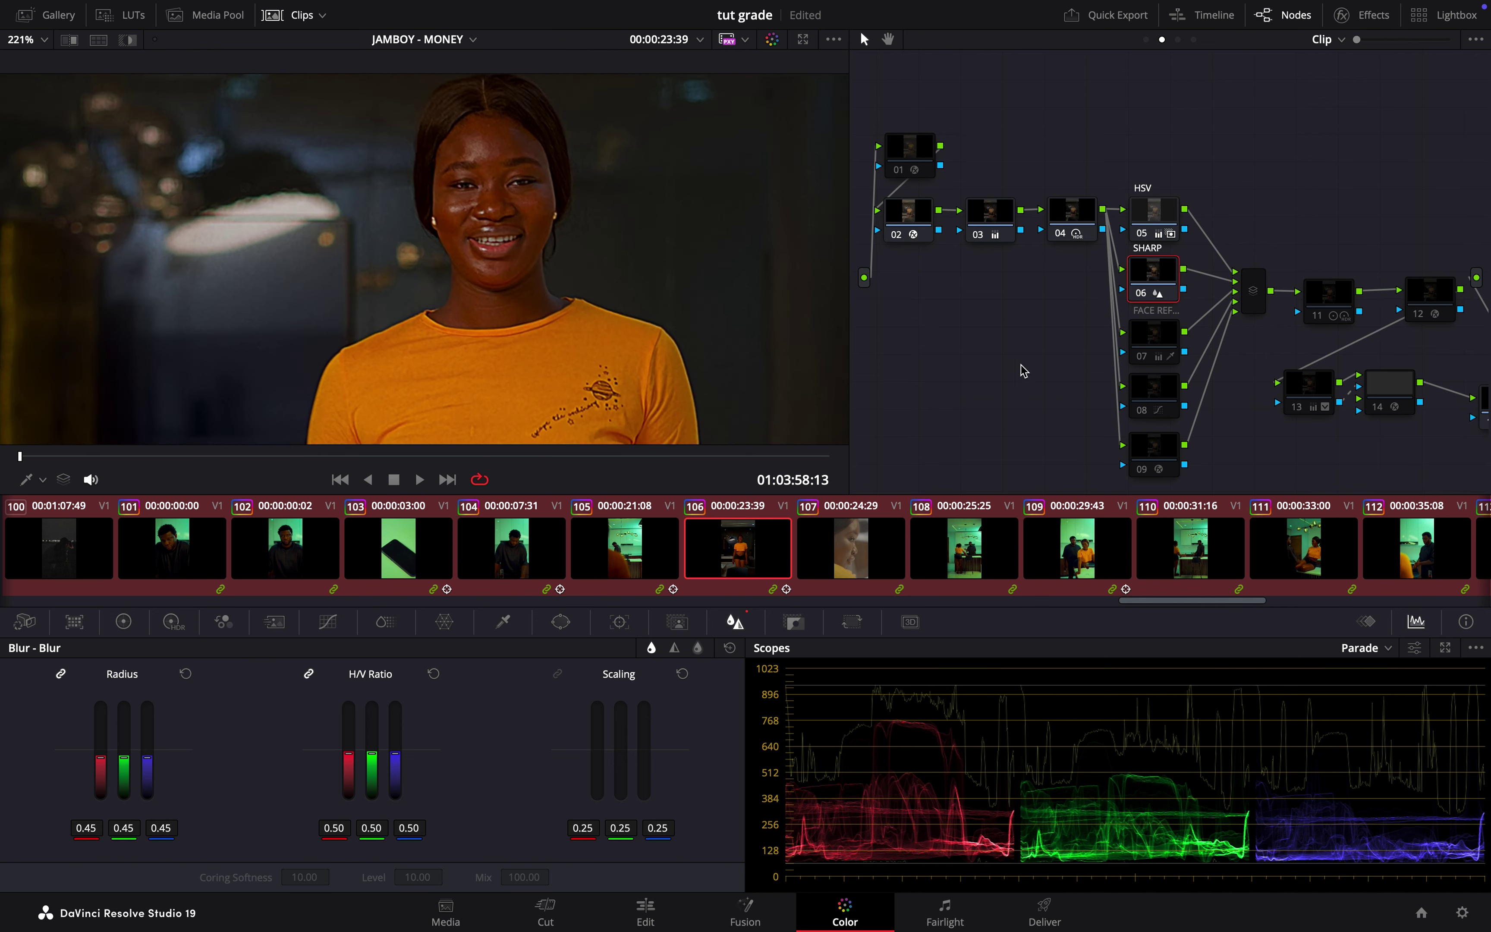
{"action": "scroll", "coordinate": [1150, 358], "scroll_direction": "down", "scroll_amount": 2}
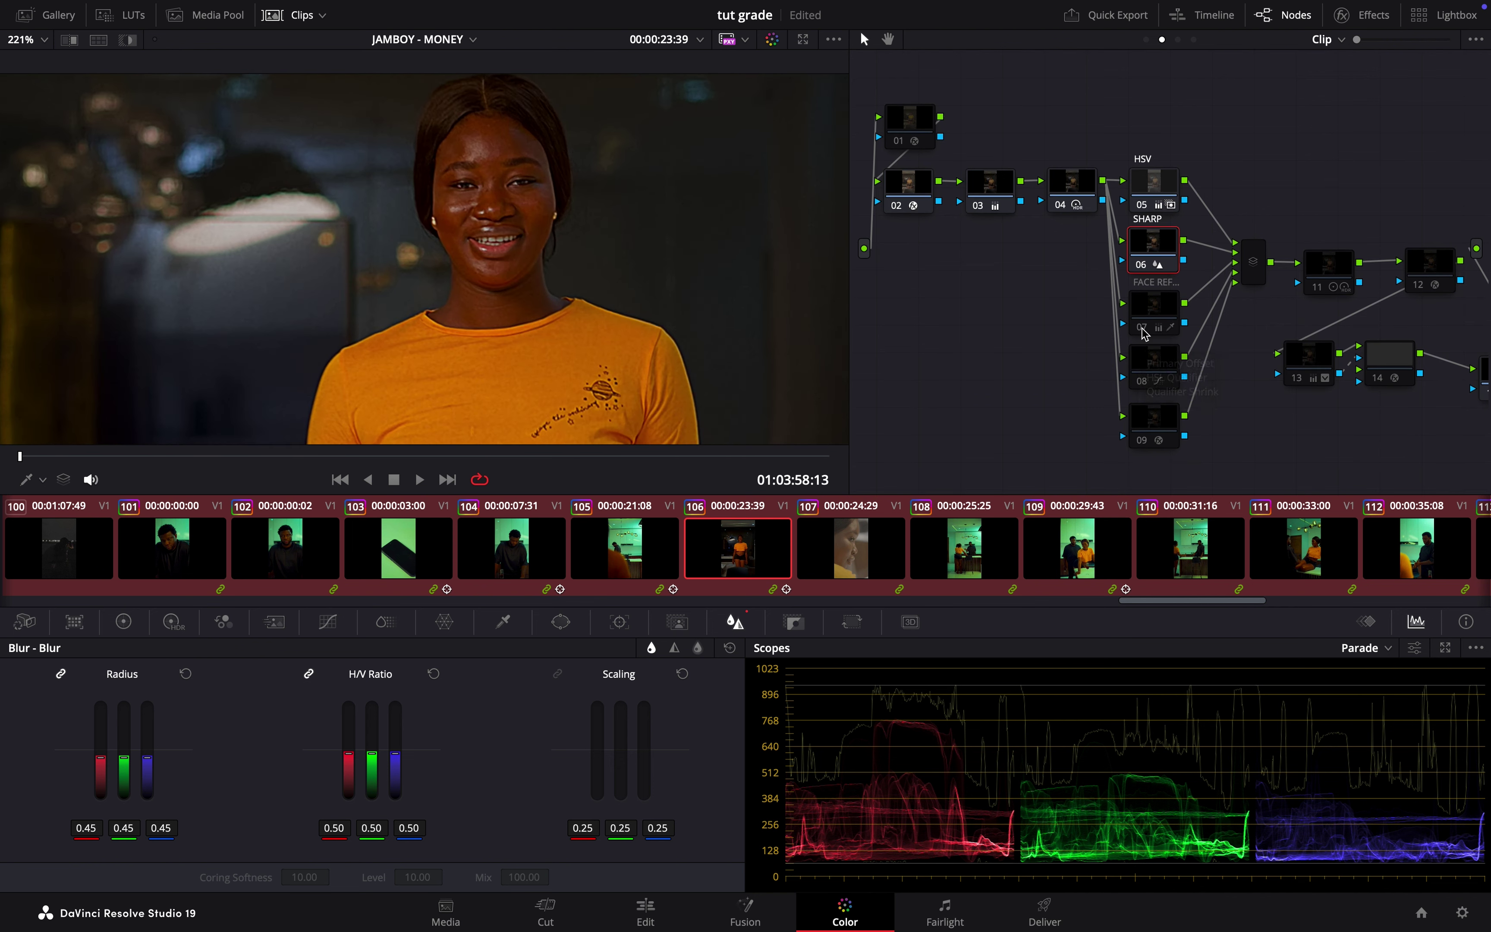
{"action": "left_click", "coordinate": [1144, 329]}
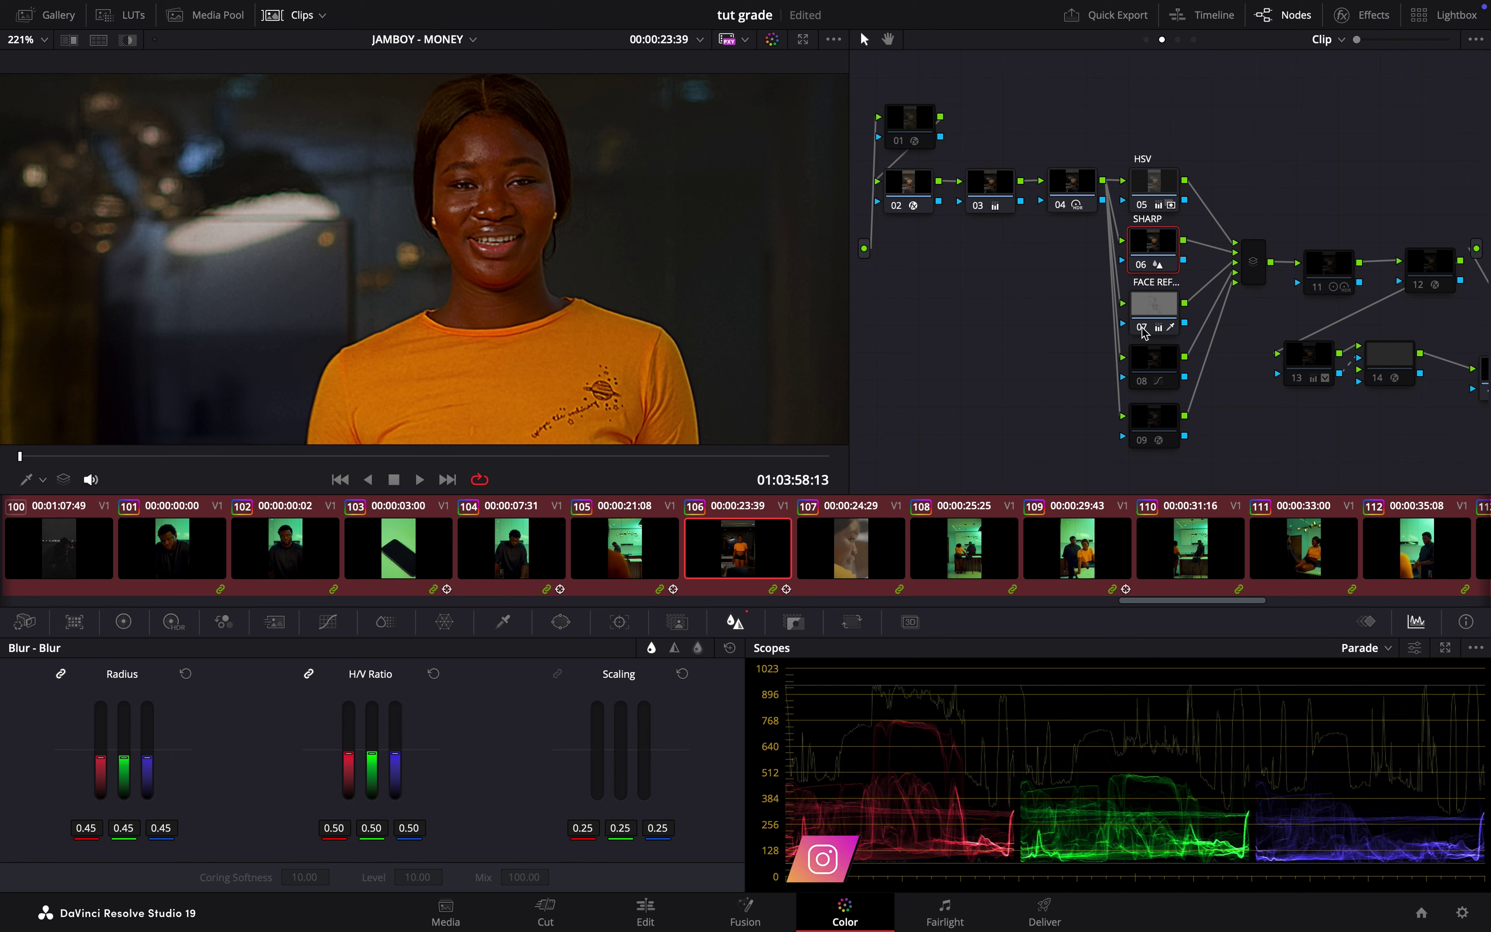
{"action": "scroll", "coordinate": [509, 271], "scroll_direction": "down", "scroll_amount": 4}
{"action": "scroll", "coordinate": [509, 271], "scroll_direction": "down", "scroll_amount": 3}
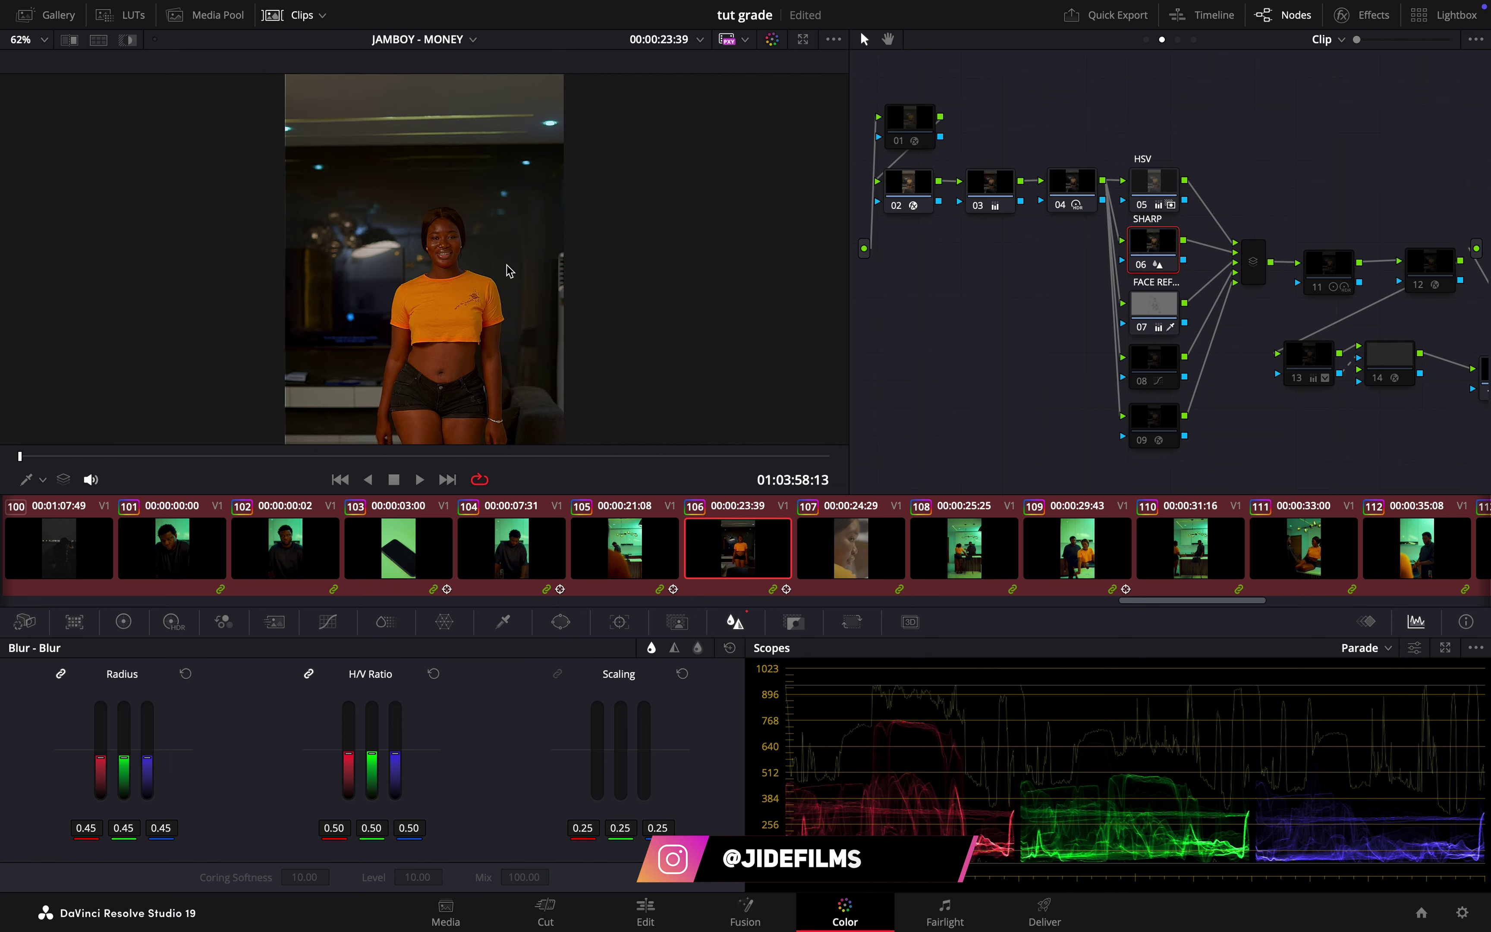
Set the viewer's on-screen control to Qualifier and switch the scopes from Parade to Vectorscope
{"action": "left_click", "coordinate": [1382, 652]}
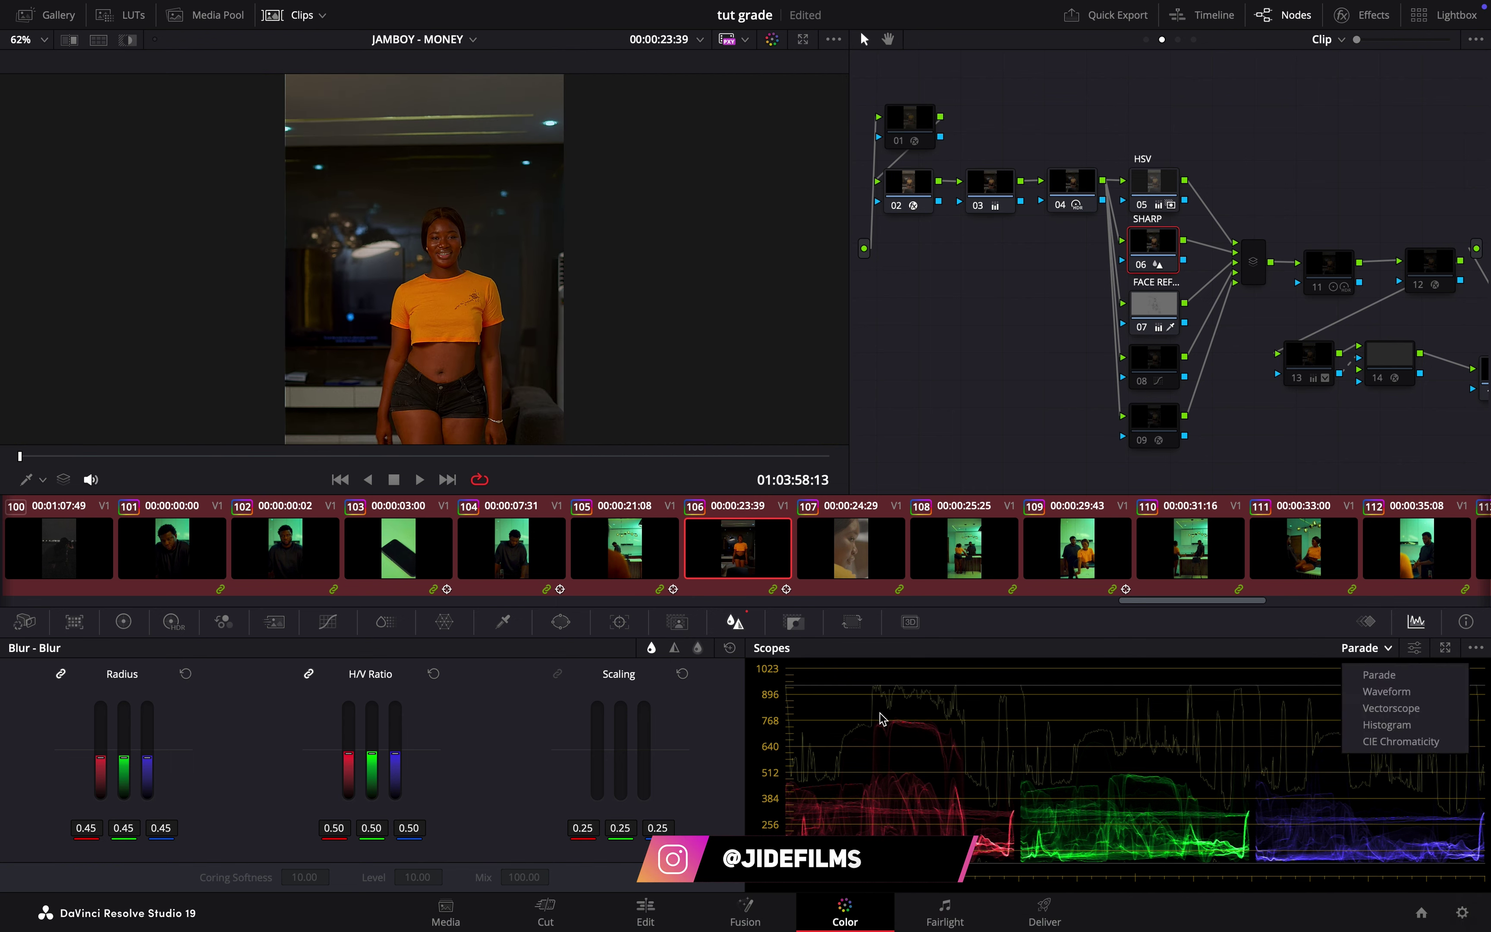
{"action": "left_click", "coordinate": [465, 268]}
{"action": "left_click", "coordinate": [43, 479]}
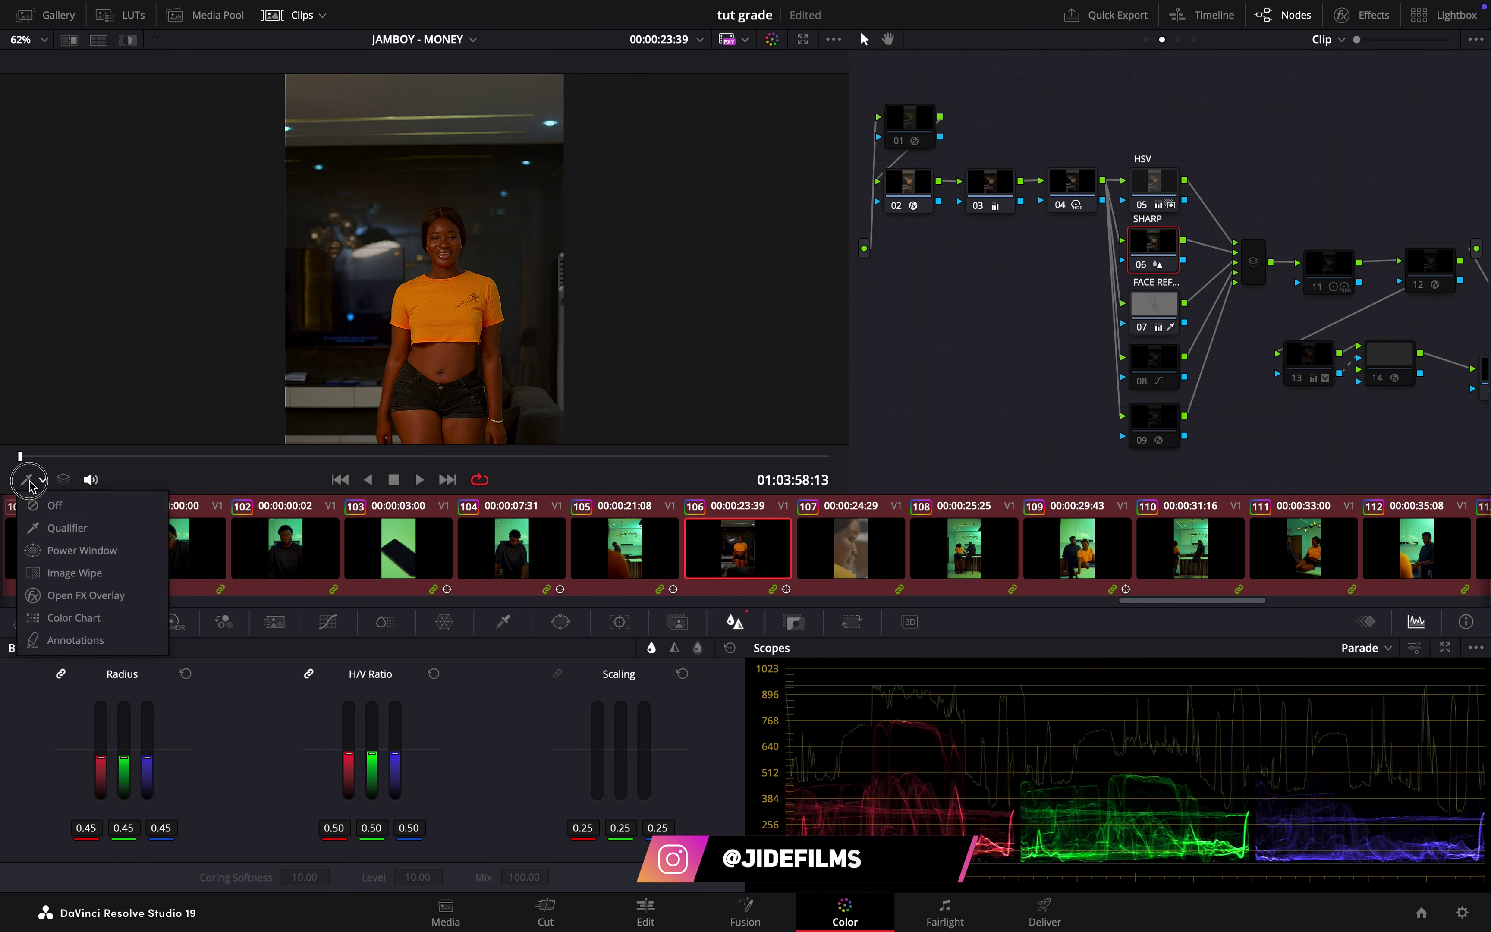
{"action": "left_click", "coordinate": [67, 527]}
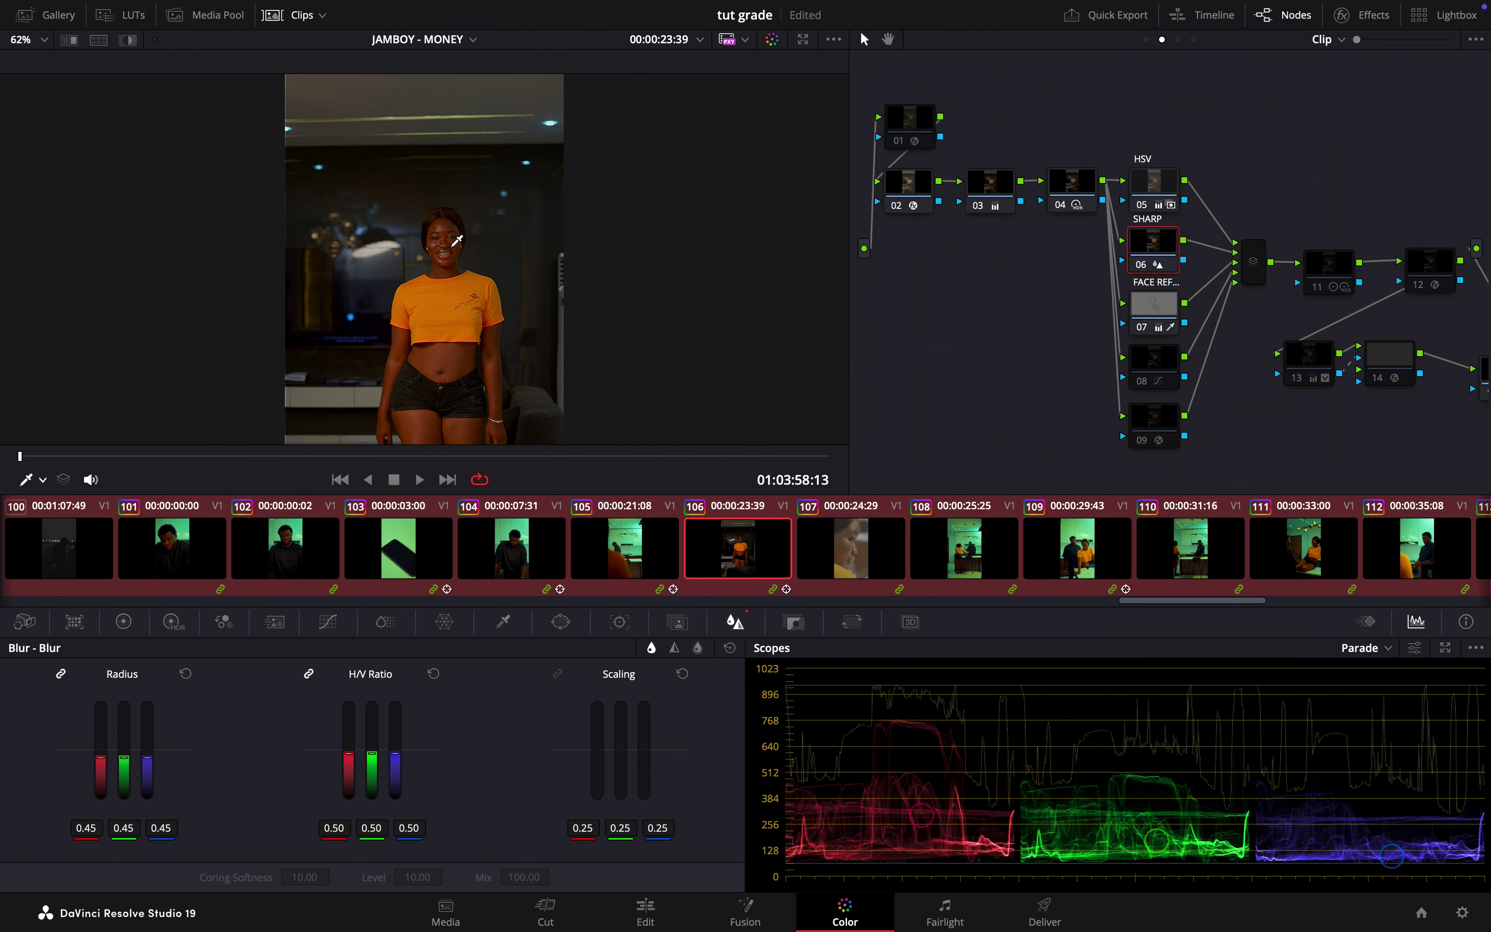
{"action": "left_click", "coordinate": [1388, 649]}
{"action": "left_click", "coordinate": [1390, 708]}
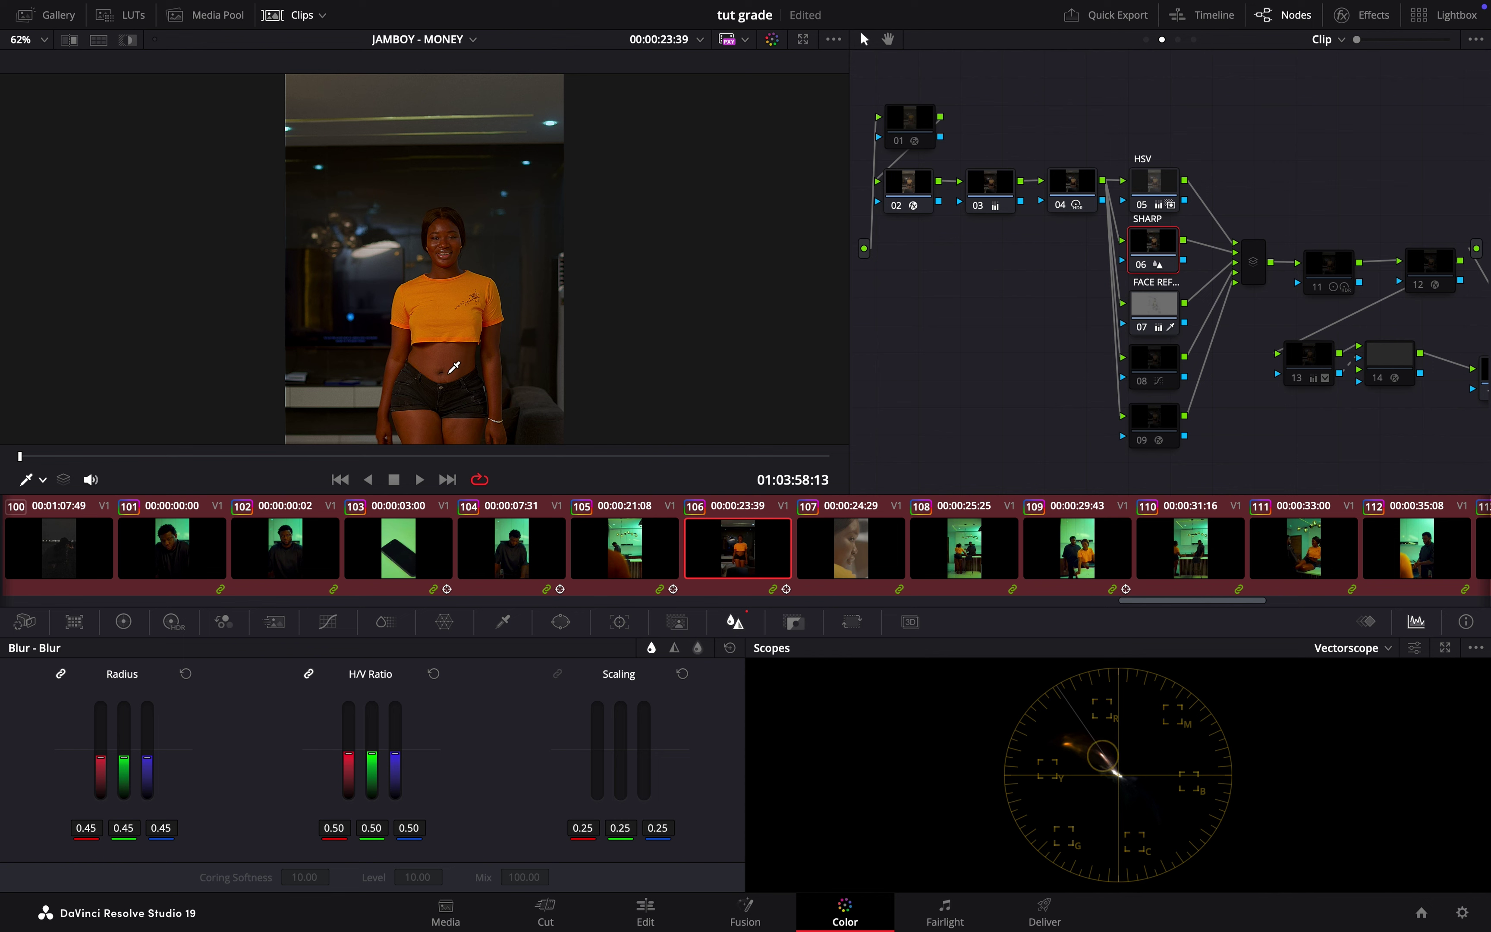
Re-enable the curves node 08 and inspect the subject's shirt and skin up close
{"action": "left_click", "coordinate": [1157, 377]}
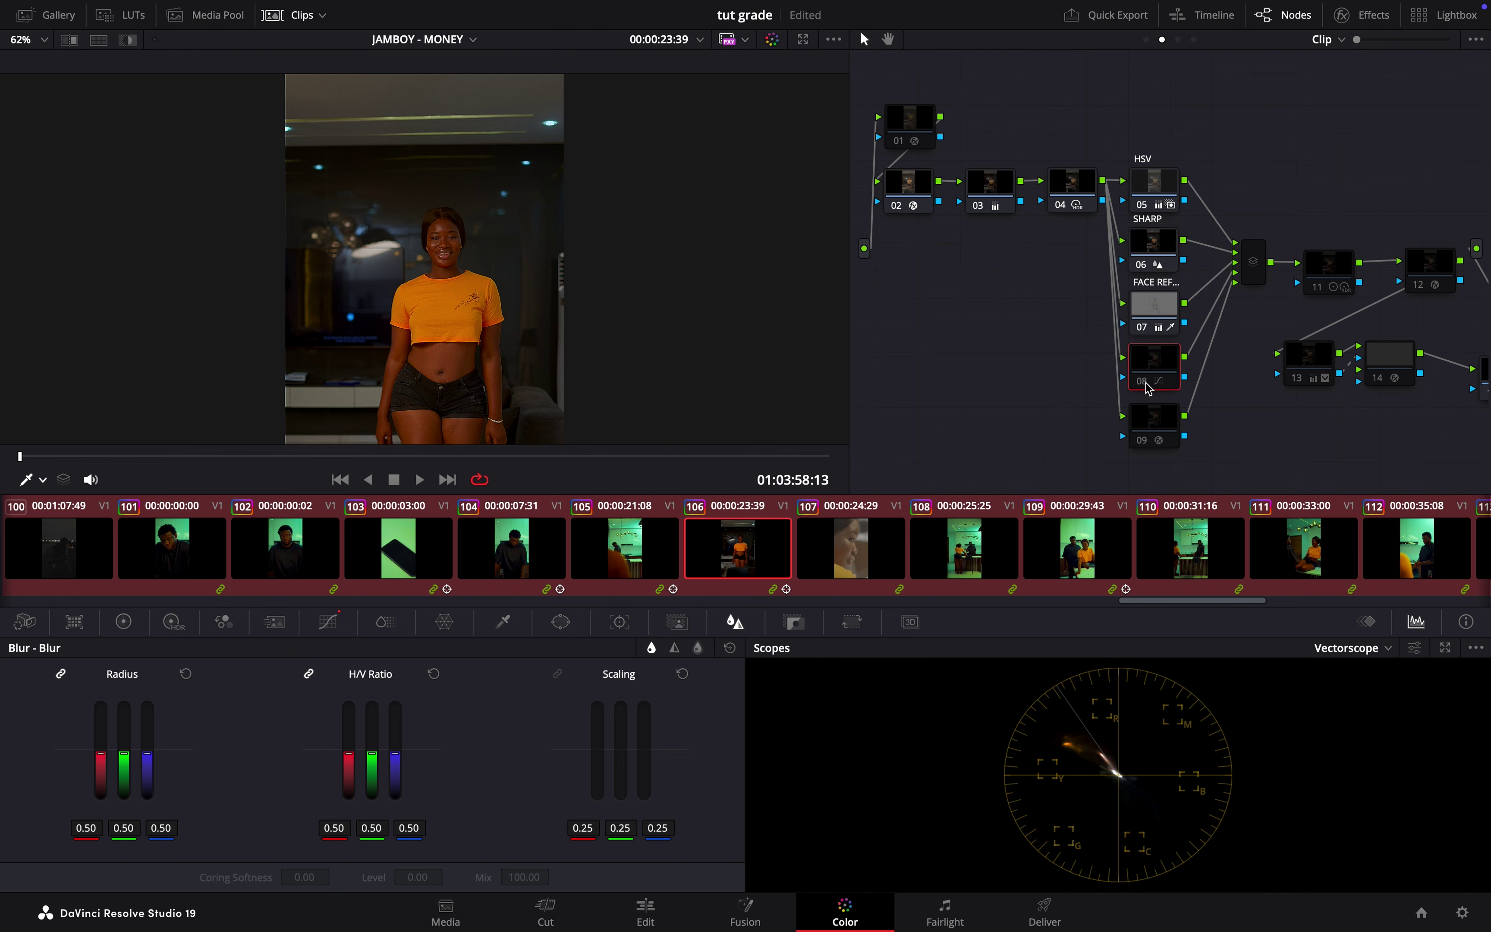
{"action": "left_click", "coordinate": [1142, 384]}
{"action": "left_click", "coordinate": [1142, 384]}
{"action": "left_click", "coordinate": [1142, 384]}
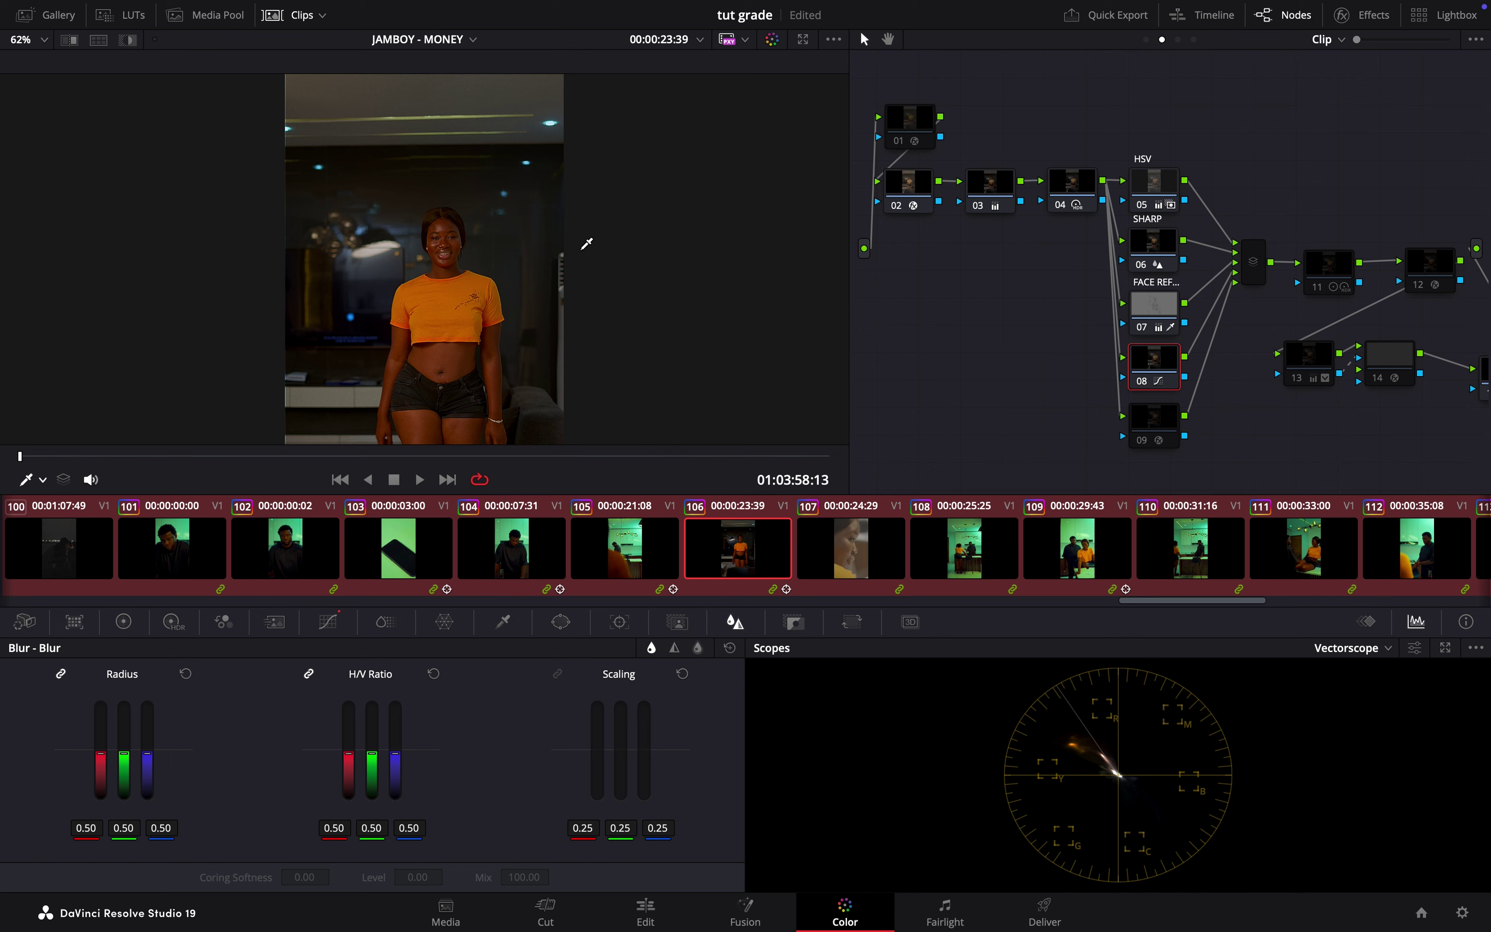
{"action": "scroll", "coordinate": [587, 245], "scroll_direction": "up", "scroll_amount": 1}
{"action": "scroll", "coordinate": [487, 279], "scroll_direction": "up", "scroll_amount": 3}
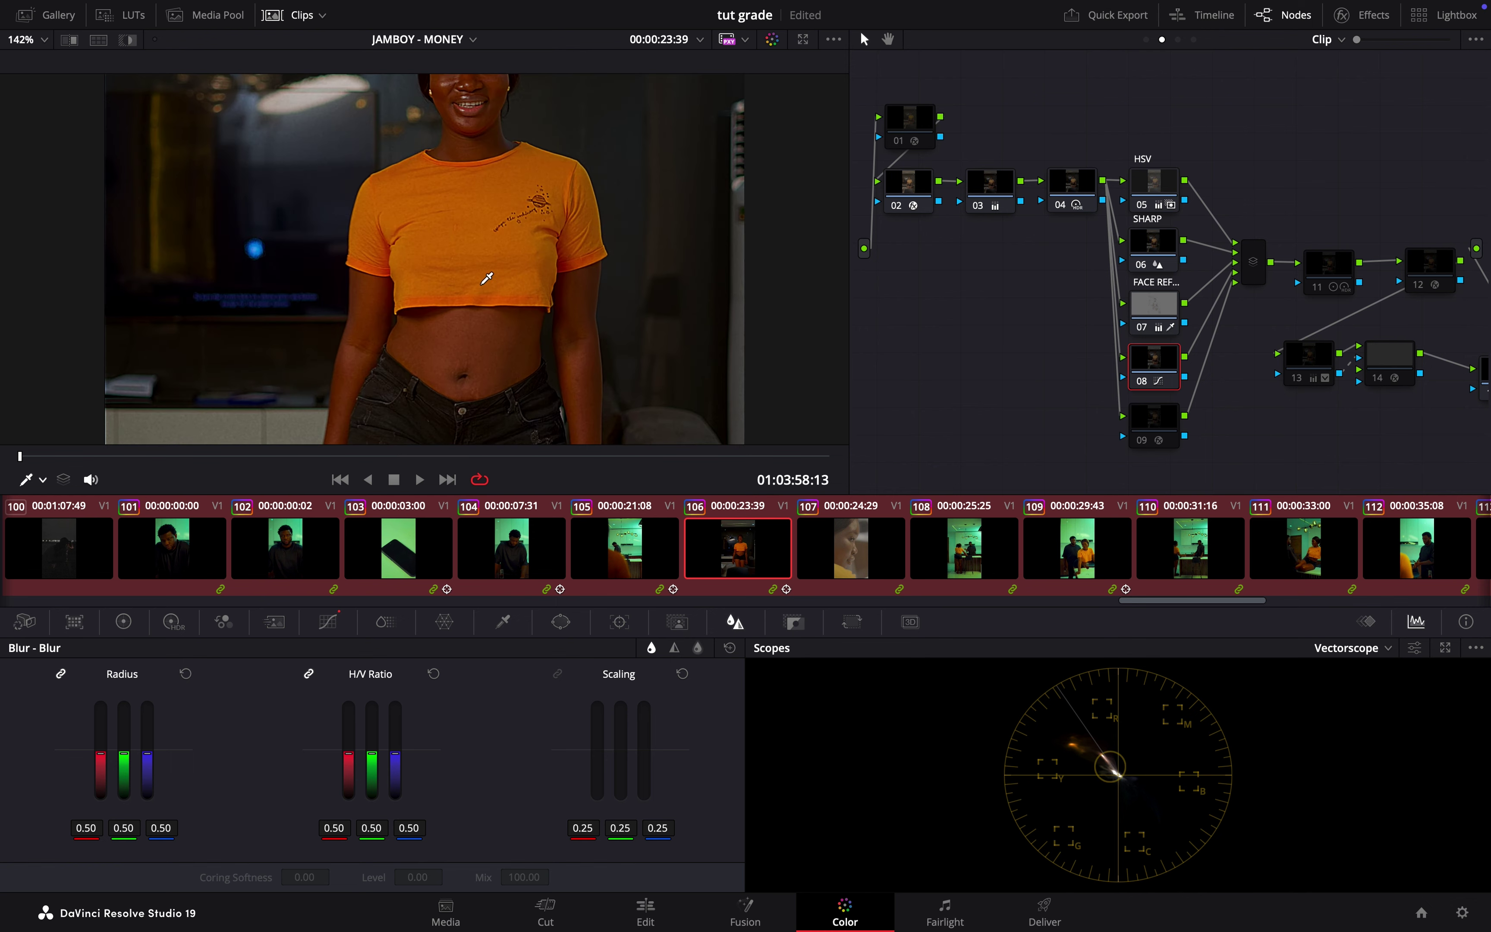
{"action": "scroll", "coordinate": [487, 279], "scroll_direction": "down", "scroll_amount": 2}
Re-enable node 09 and compare the subject's face and smile with the node off and on
{"action": "left_click", "coordinate": [1145, 428]}
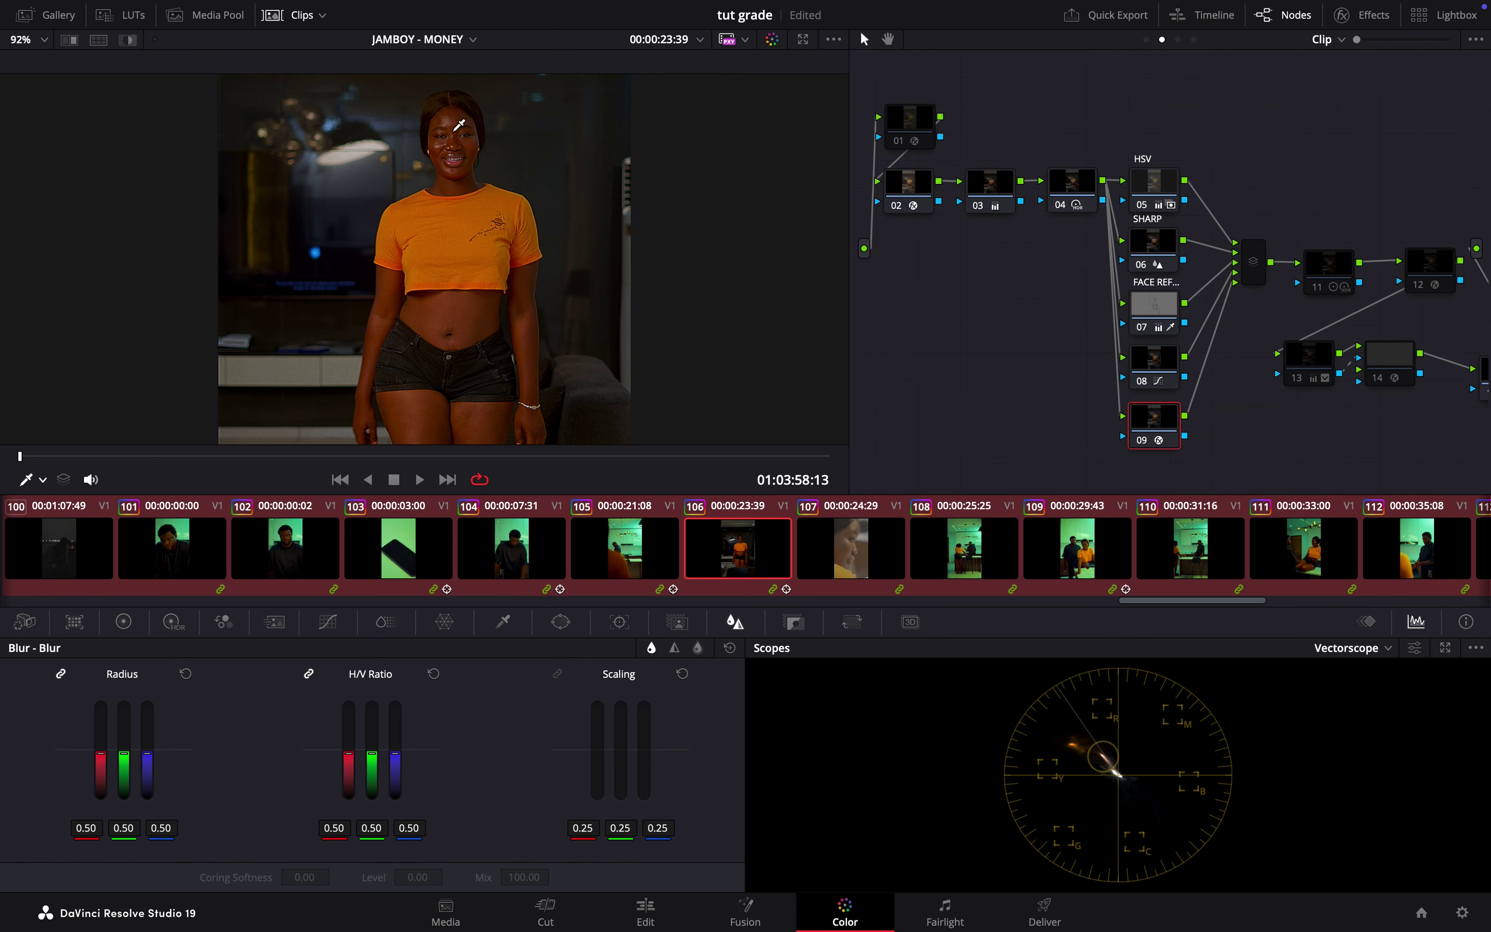
{"action": "scroll", "coordinate": [459, 125], "scroll_direction": "up", "scroll_amount": 5}
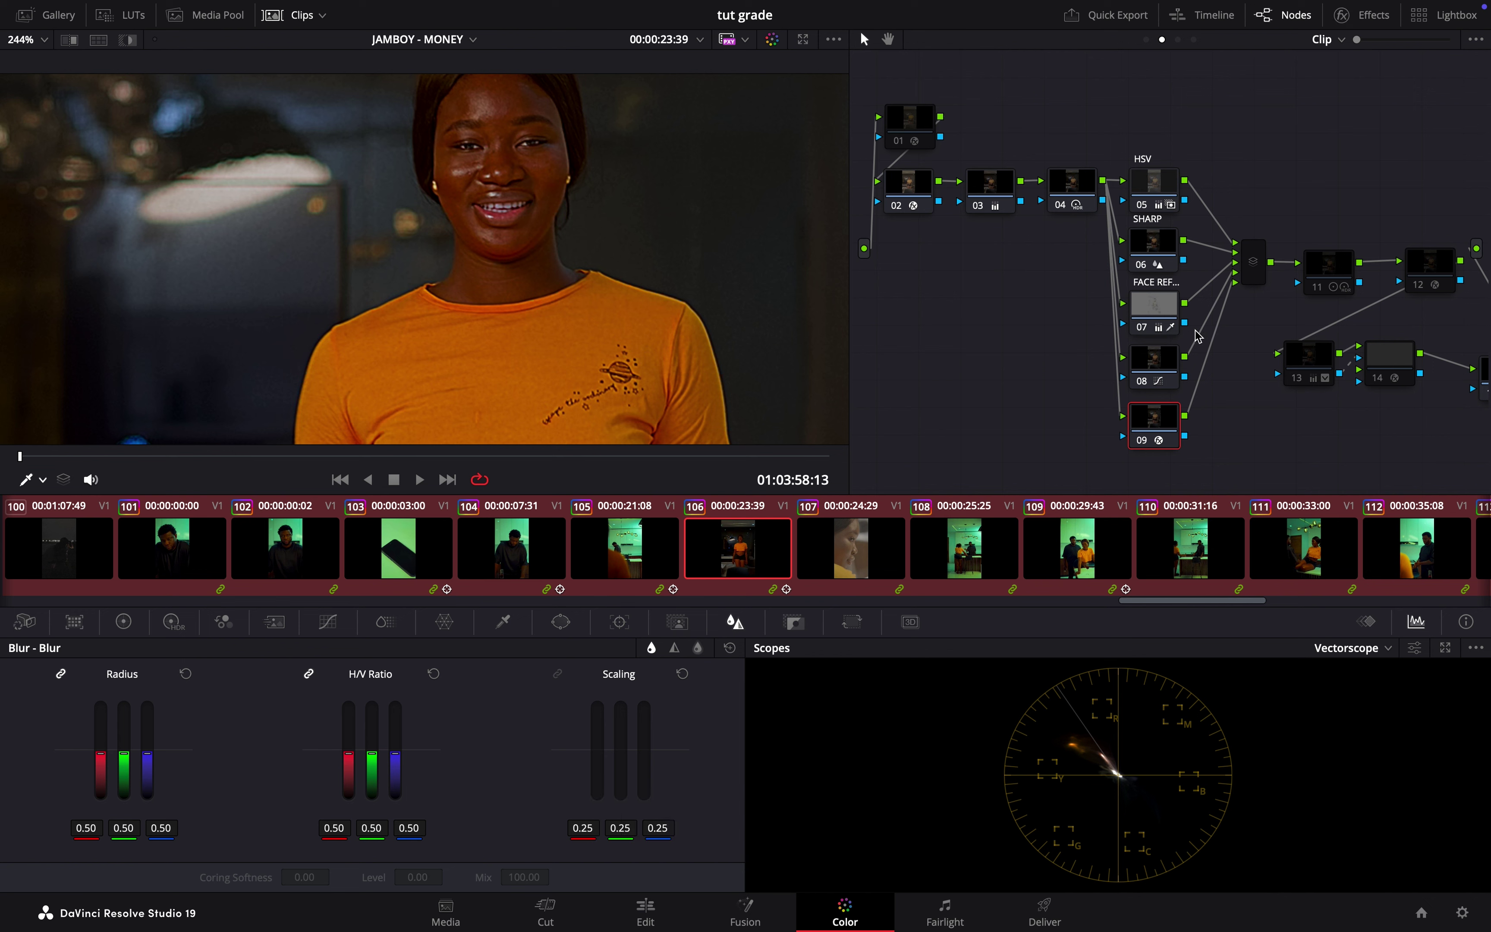
{"action": "left_click", "coordinate": [1143, 441]}
{"action": "left_click", "coordinate": [1143, 441]}
{"action": "left_click", "coordinate": [1142, 441]}
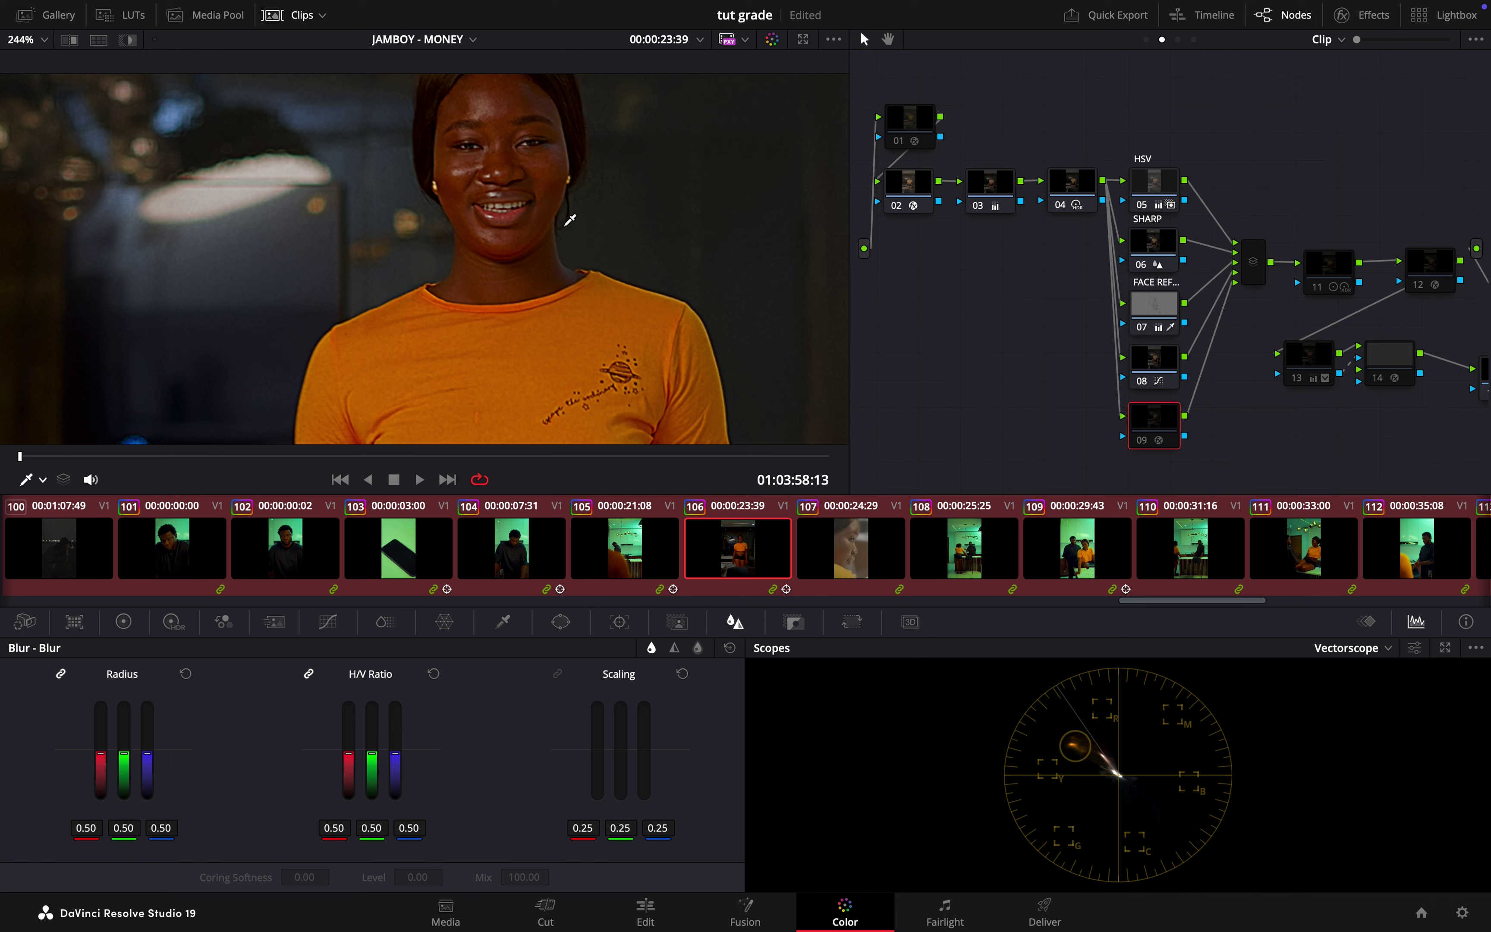
Compare the eyes and teeth in an extreme close-up with node 09 off and on, leaving it enabled
{"action": "scroll", "coordinate": [536, 237], "scroll_direction": "up", "scroll_amount": 5}
{"action": "scroll", "coordinate": [537, 178], "scroll_direction": "up", "scroll_amount": 5}
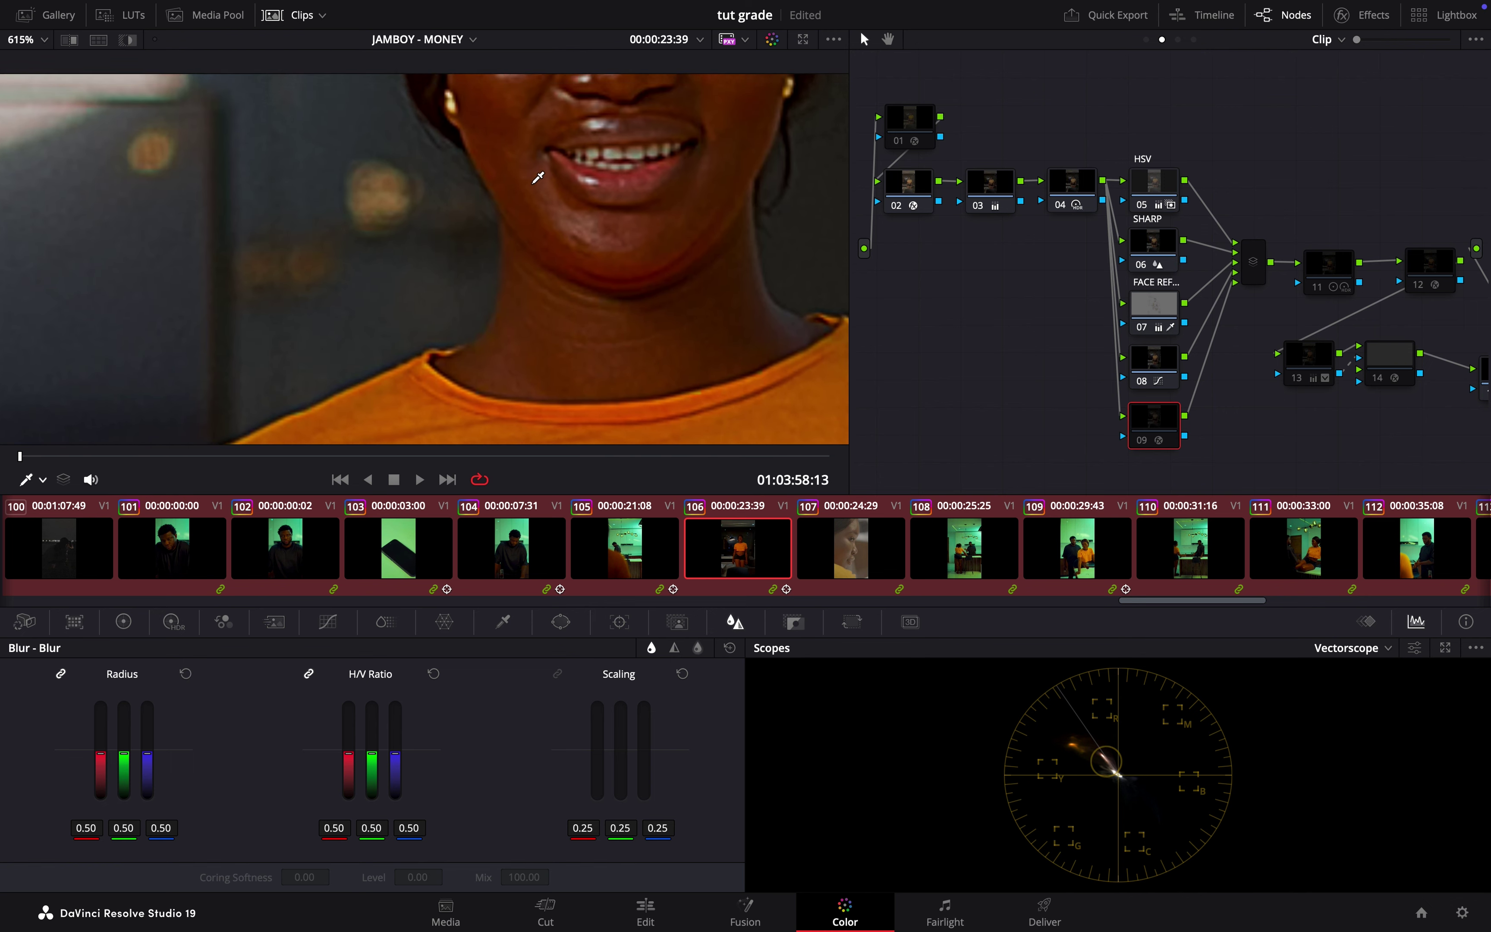
{"action": "left_click", "coordinate": [1143, 443]}
{"action": "left_click", "coordinate": [1142, 444]}
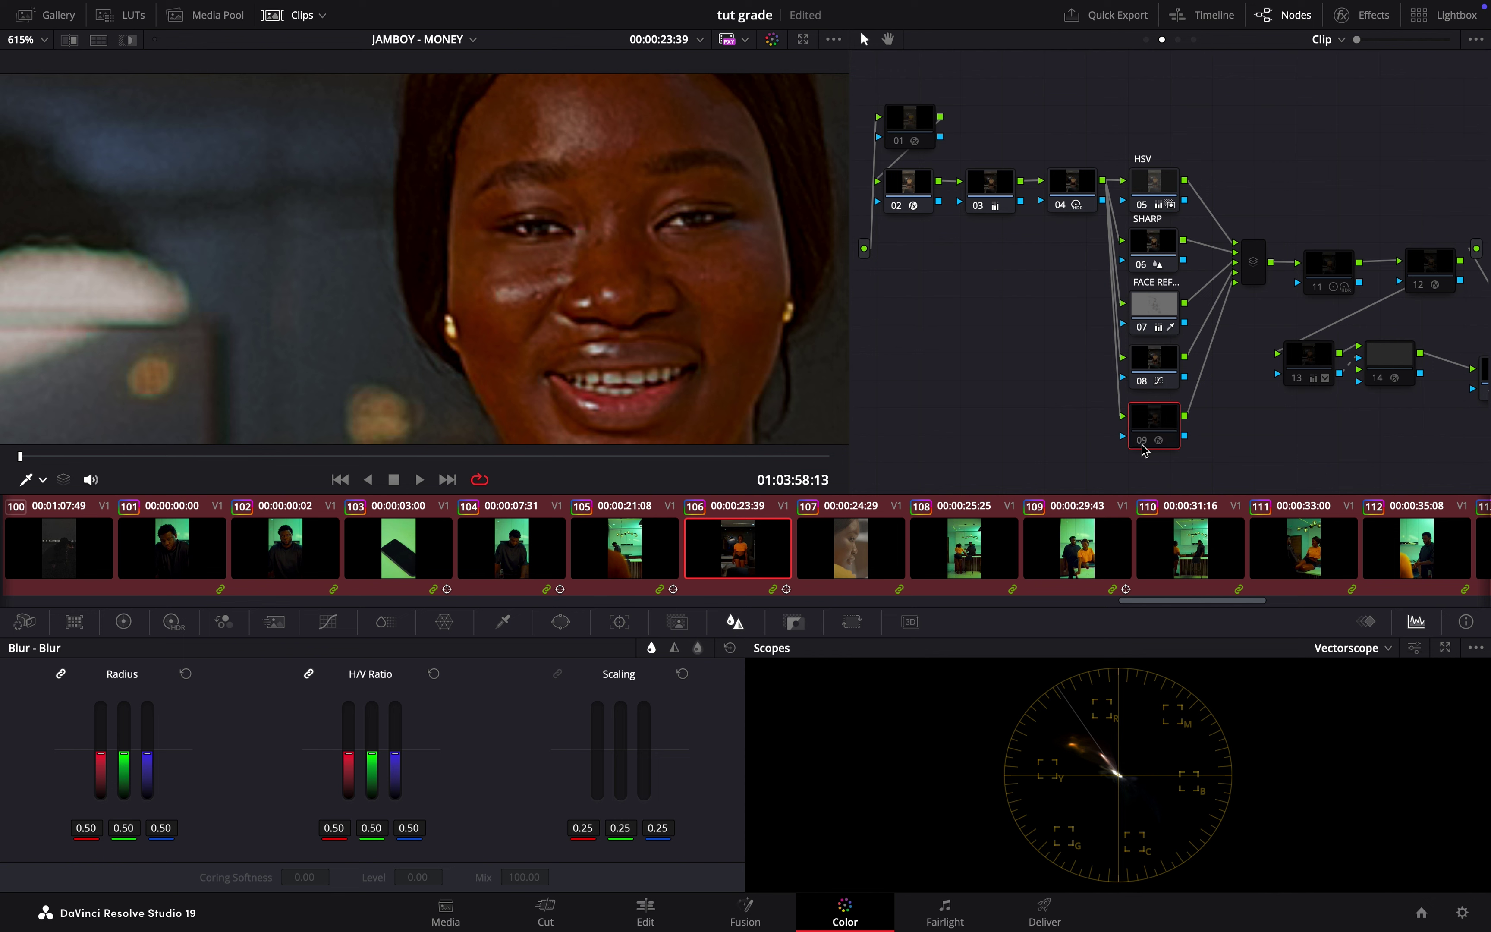
{"action": "left_click", "coordinate": [1142, 444]}
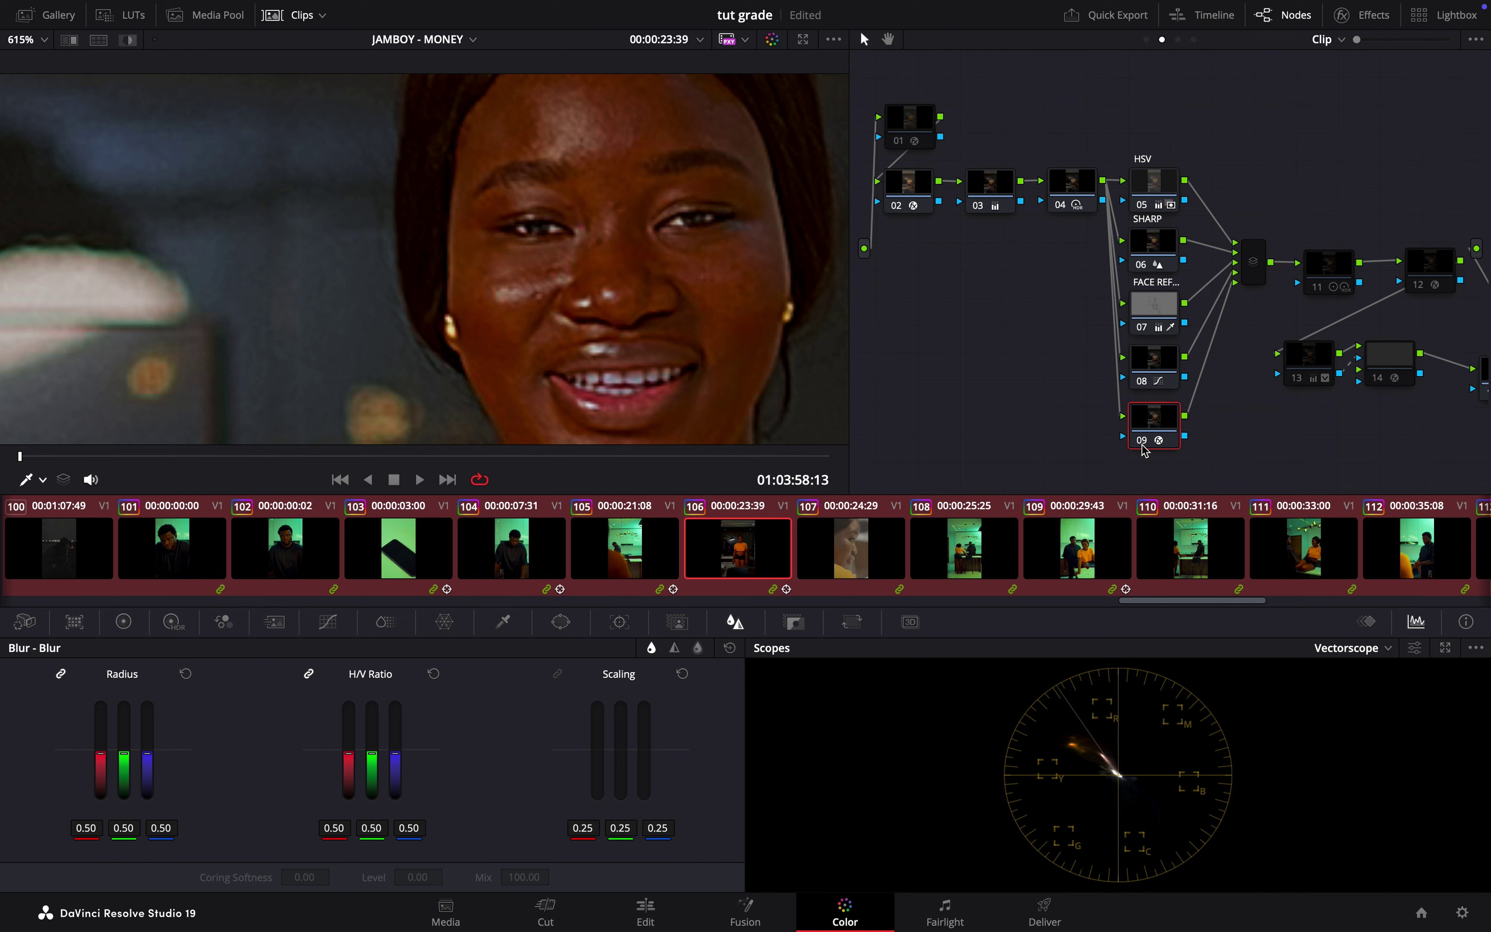
{"action": "left_click", "coordinate": [1143, 445]}
{"action": "left_click", "coordinate": [1143, 444]}
Examine node 09's Face Refinement effect, including the Sharpening and Brightening settings for the eyes
{"action": "left_click", "coordinate": [1363, 15]}
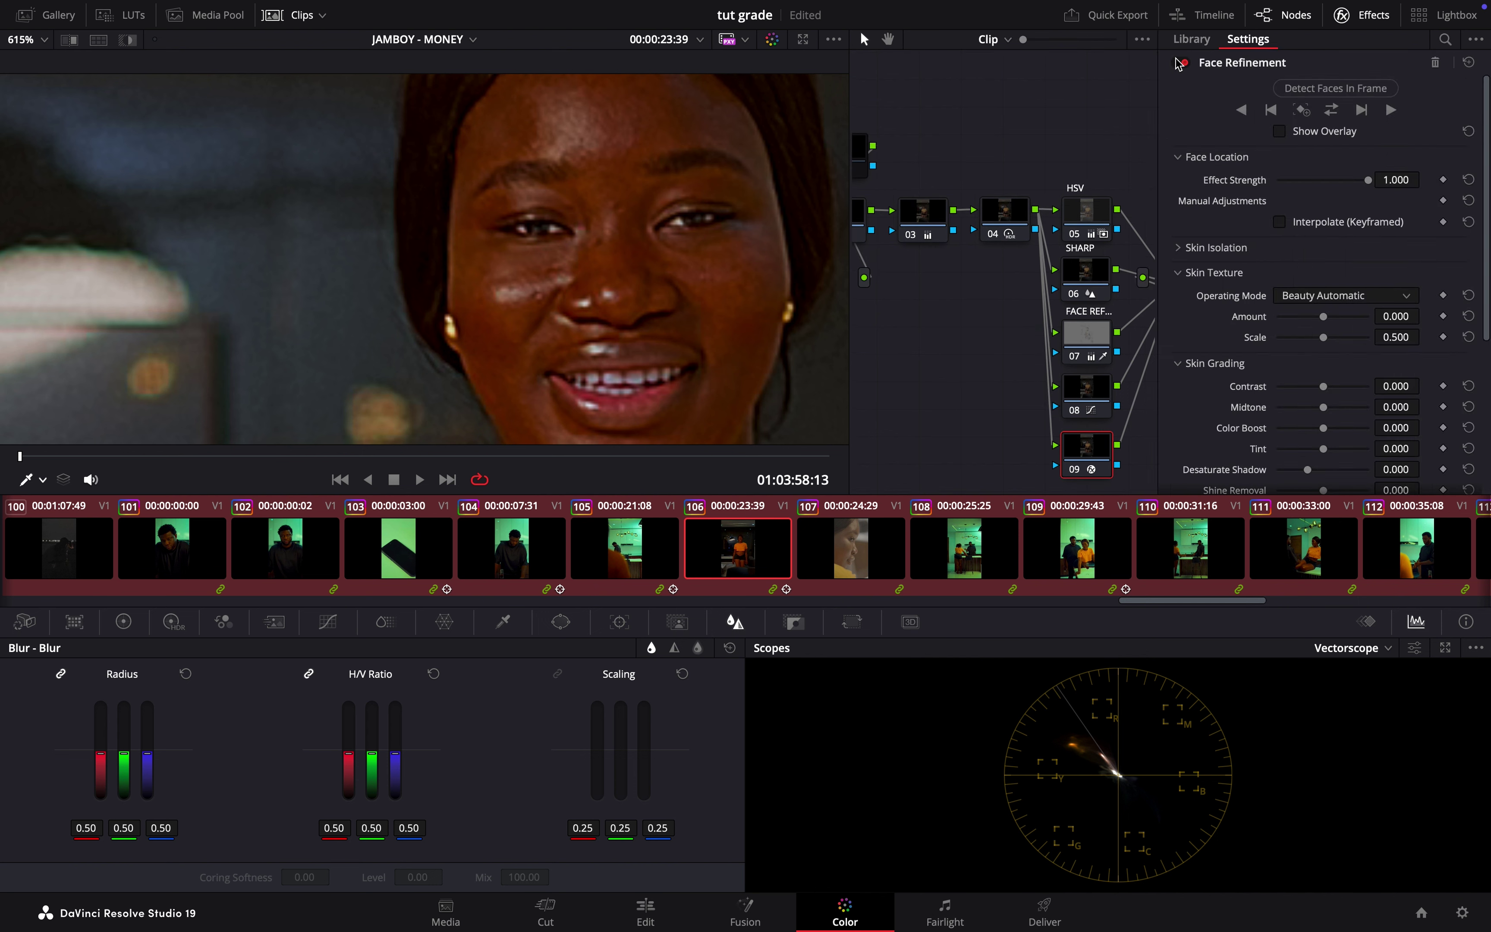
{"action": "left_click", "coordinate": [1191, 40]}
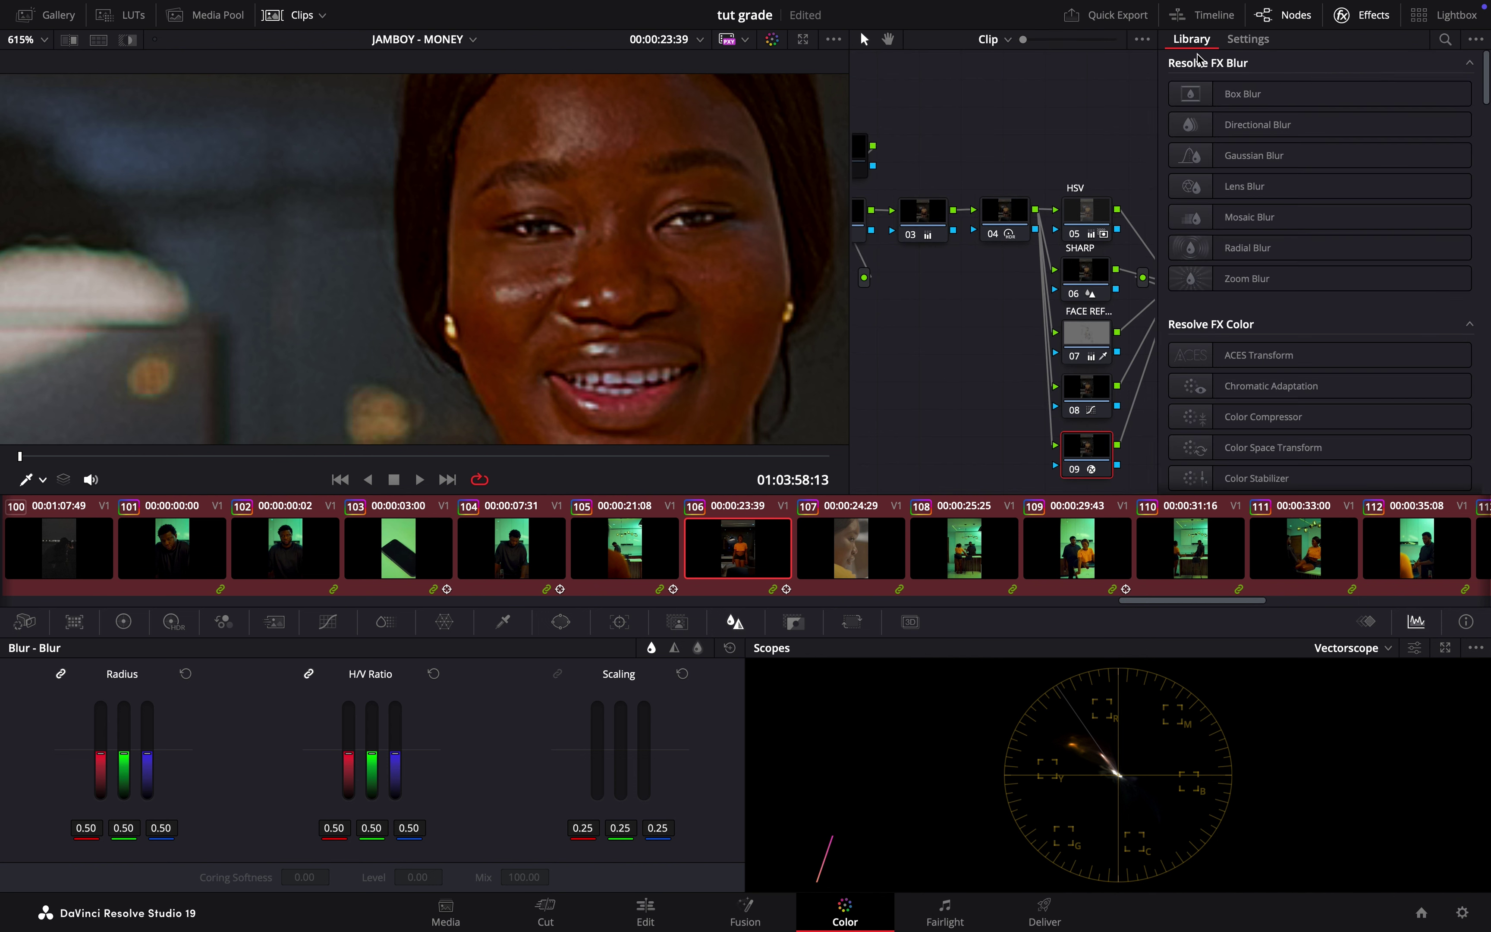
{"action": "left_click", "coordinate": [1248, 38]}
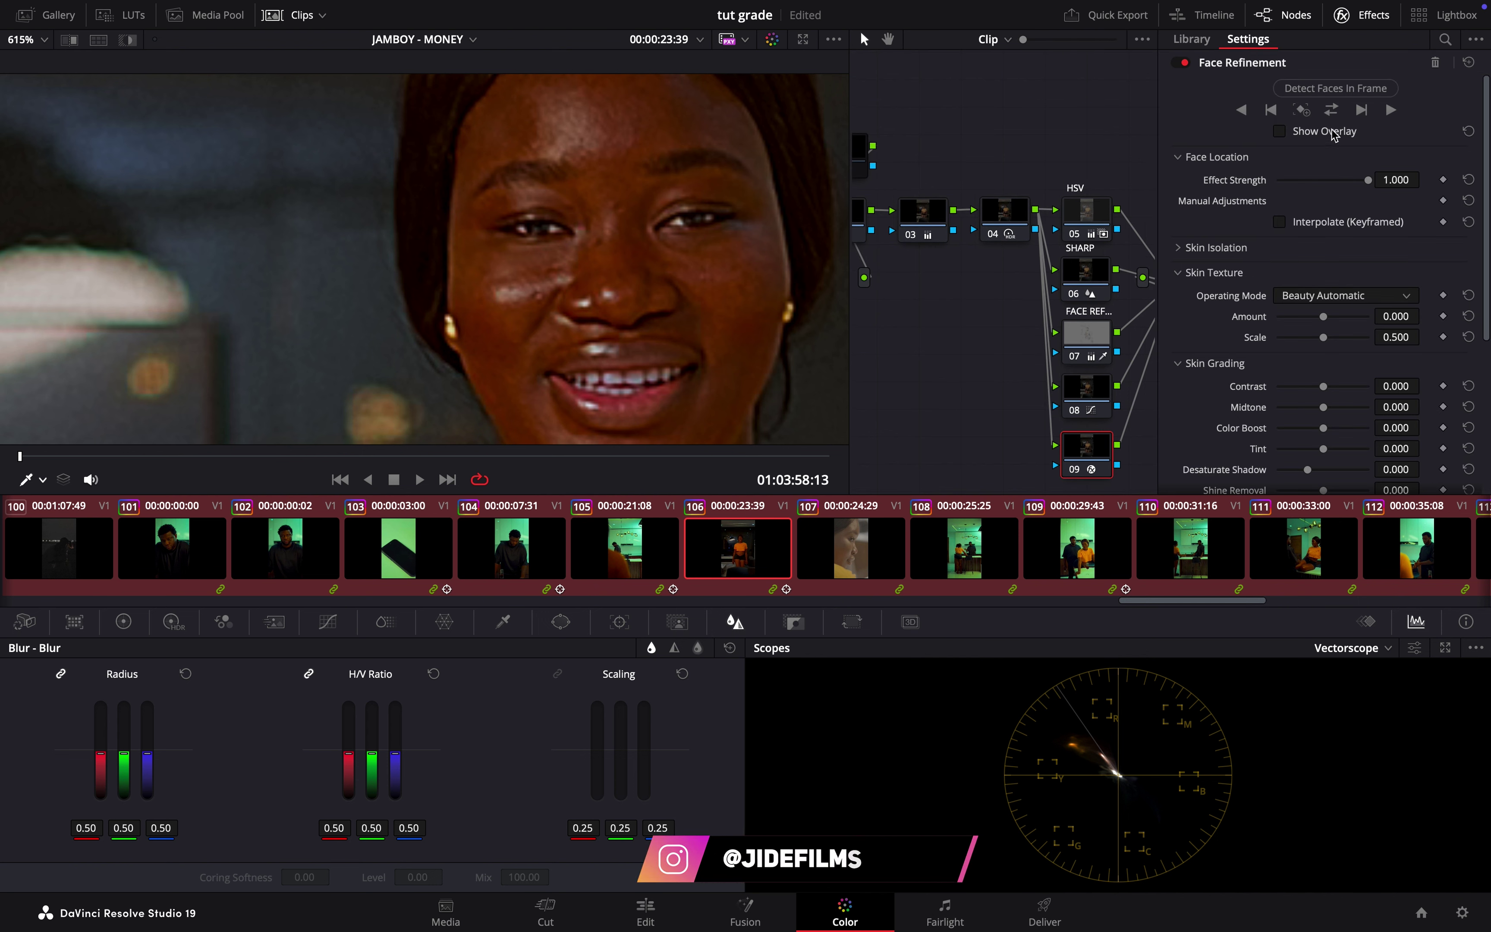
{"action": "scroll", "coordinate": [1297, 377], "scroll_direction": "down", "scroll_amount": 4}
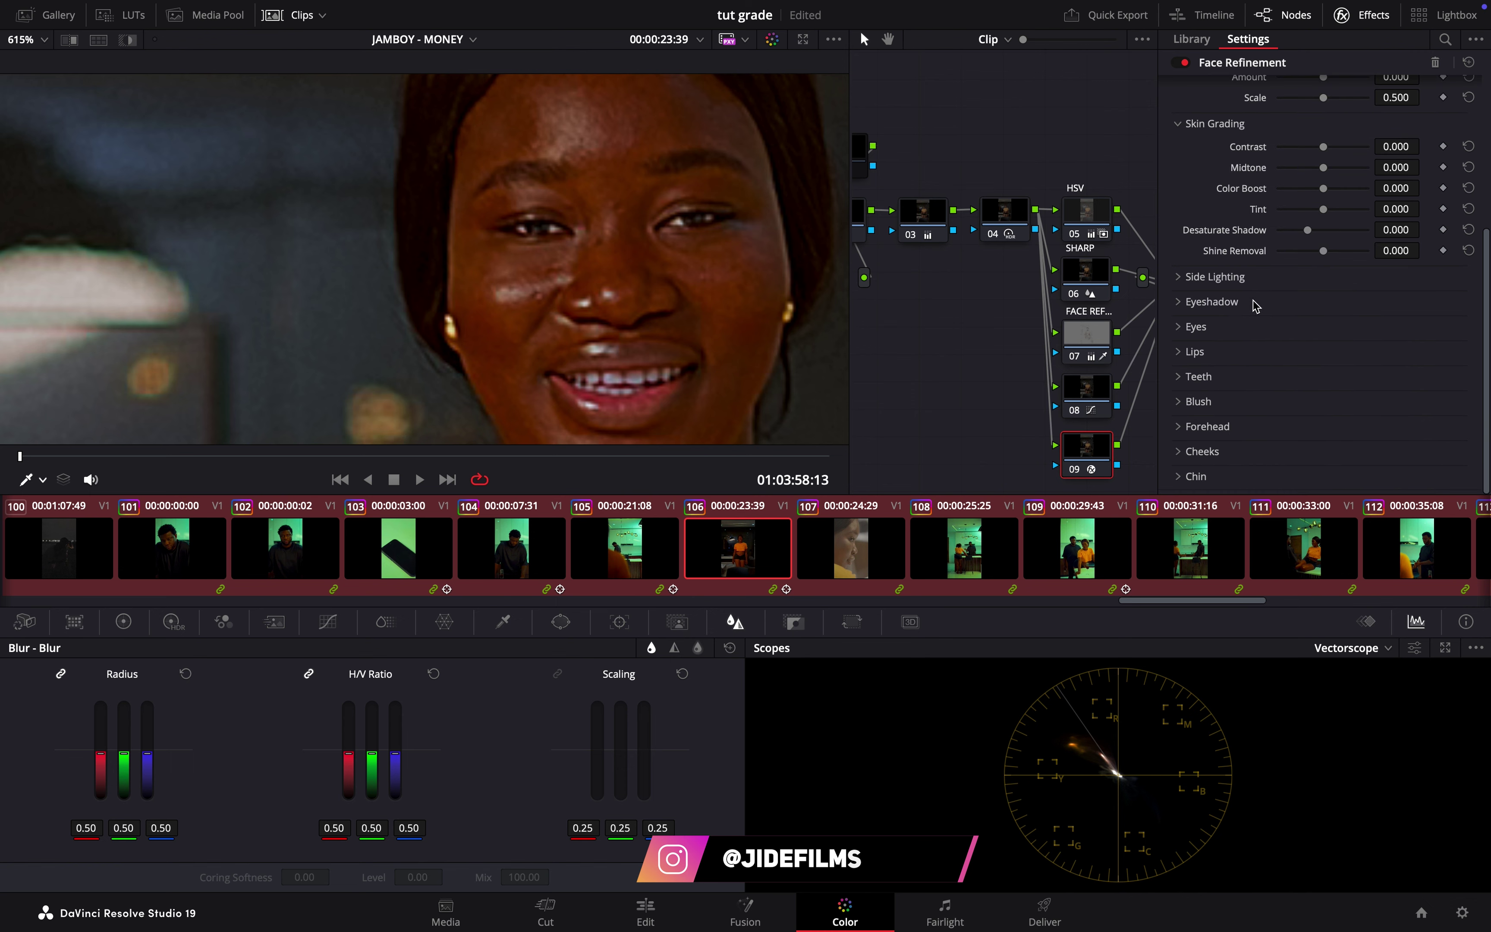
{"action": "left_click", "coordinate": [1235, 328]}
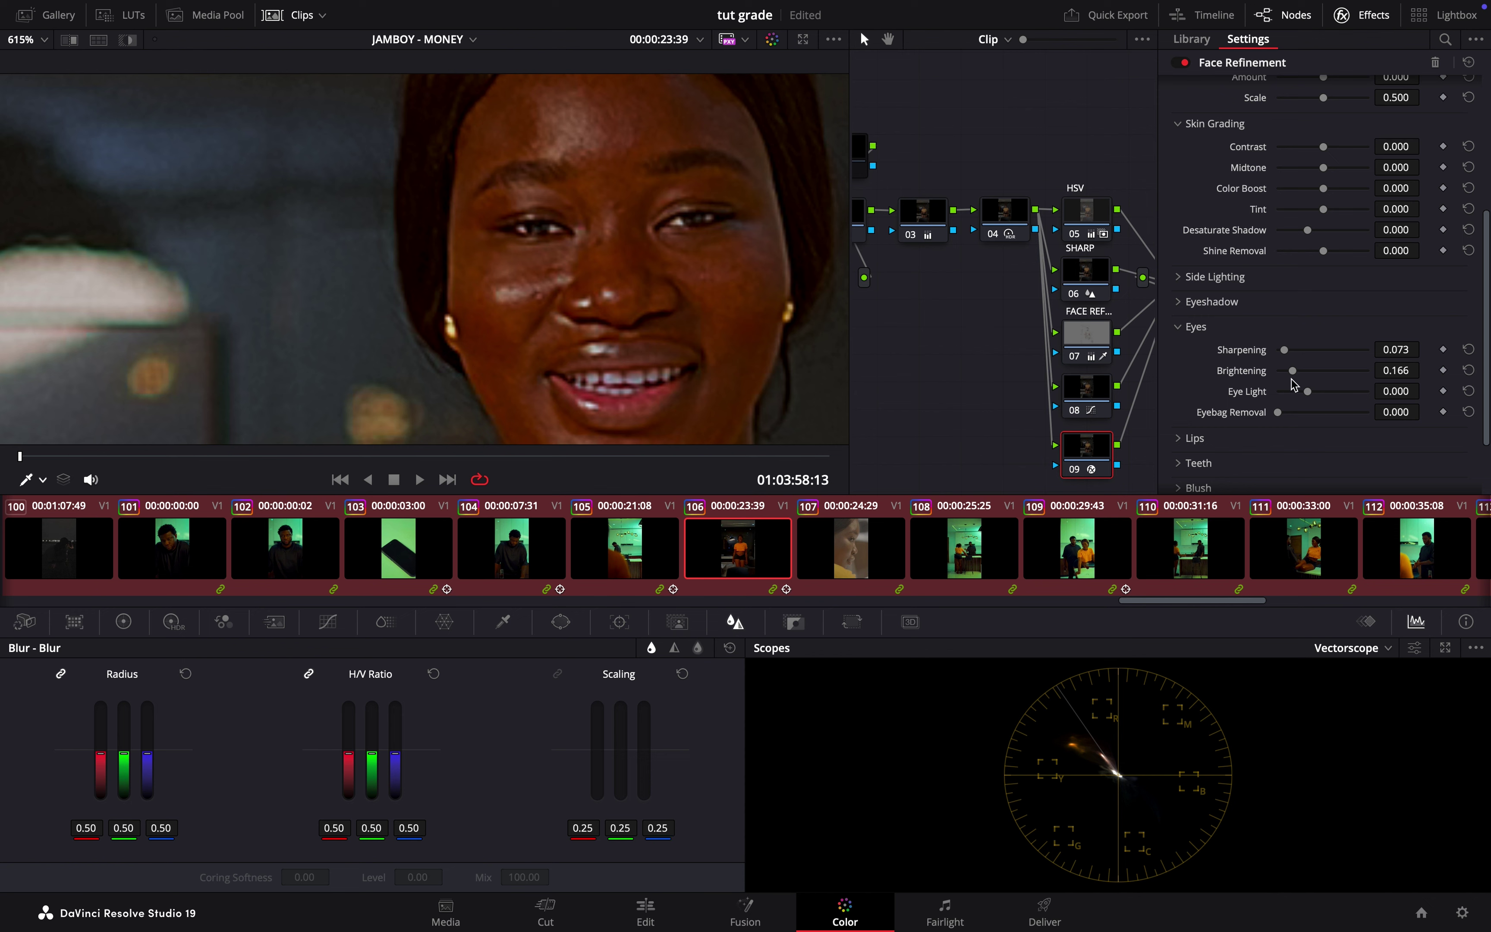
{"action": "left_click", "coordinate": [1226, 327]}
Reset the Teeth Blue Gain in Face Refinement to compare the smile, and undo the reset
{"action": "left_click", "coordinate": [1199, 378]}
{"action": "scroll", "coordinate": [1235, 376], "scroll_direction": "down", "scroll_amount": 2}
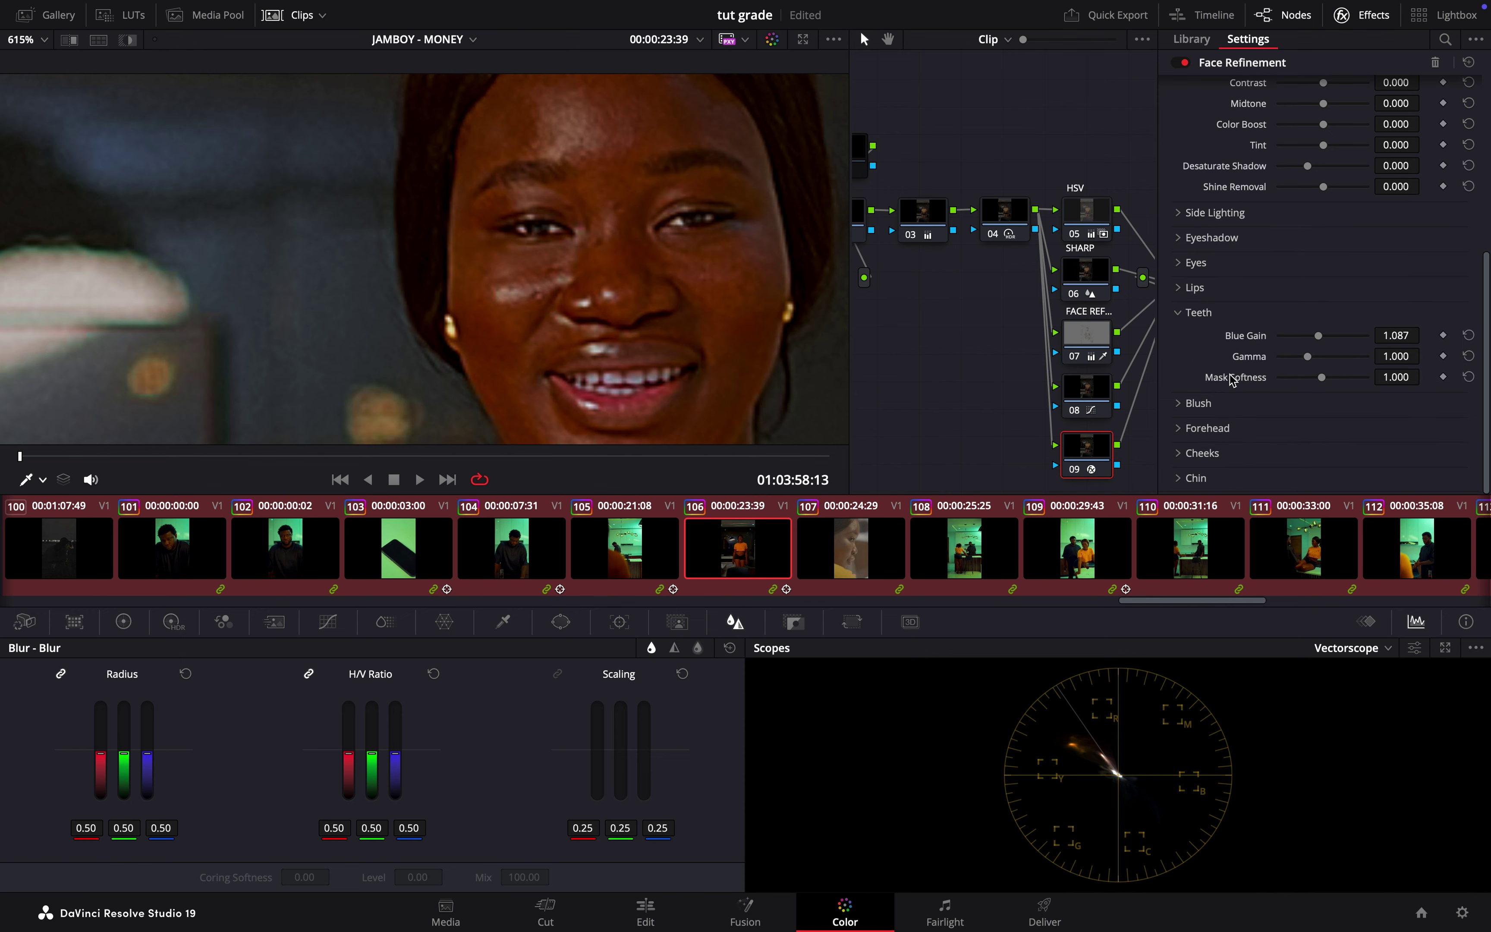
{"action": "scroll", "coordinate": [1279, 154], "scroll_direction": "up", "scroll_amount": 5}
{"action": "scroll", "coordinate": [1337, 359], "scroll_direction": "down", "scroll_amount": 5}
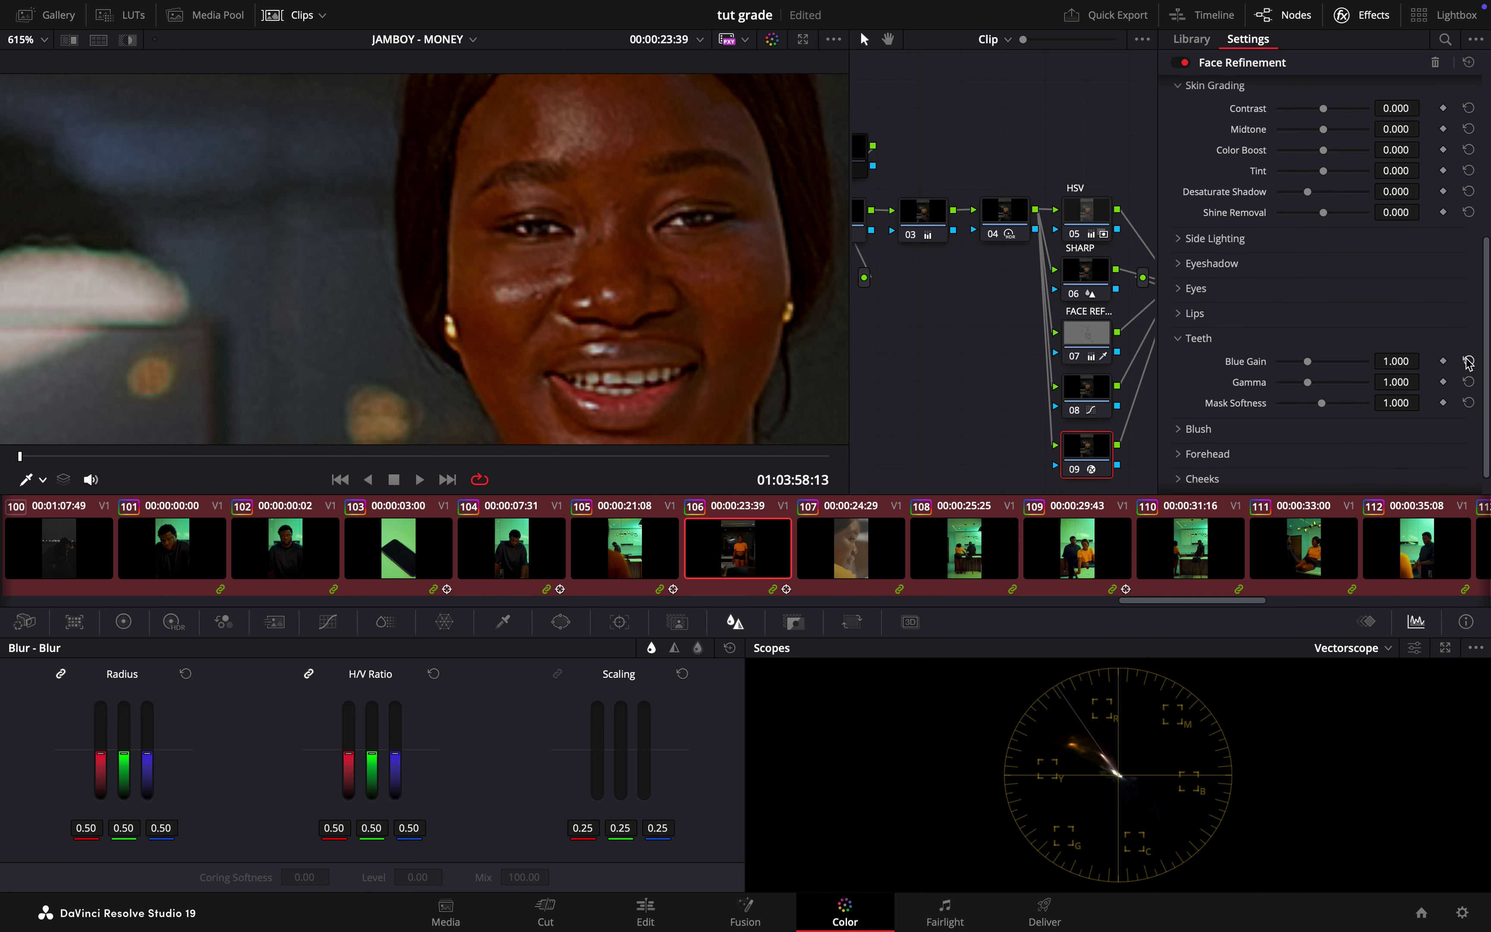
{"action": "key", "text": "ctrl+z"}
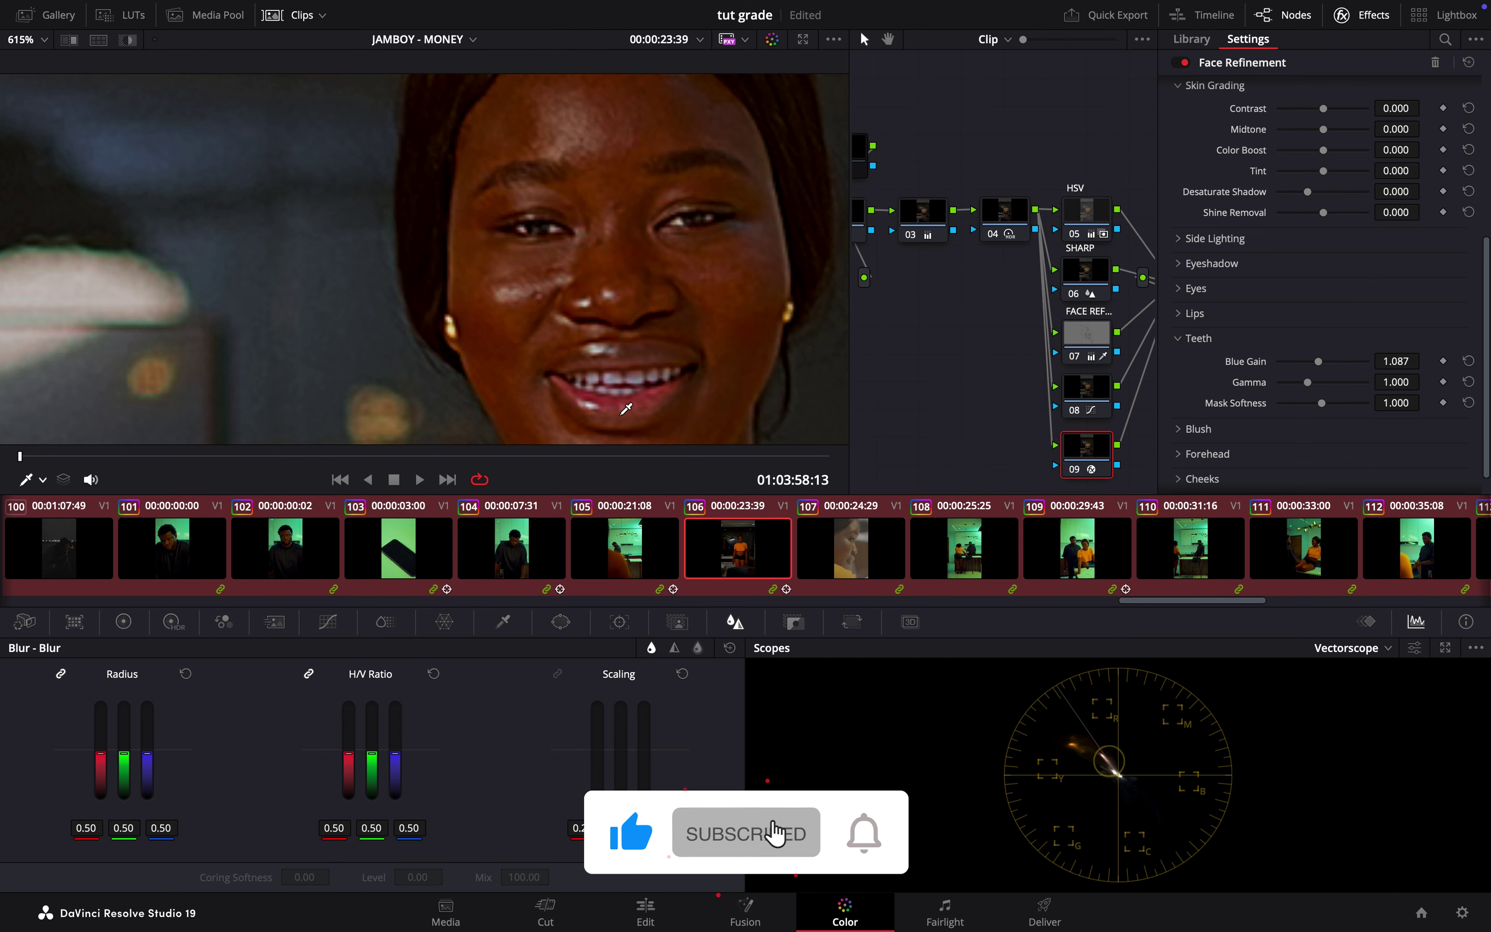
Re-enable node 11 on the full frame and examine its HDR color wheels and Primaries log wheels
{"action": "key", "text": "shift+z"}
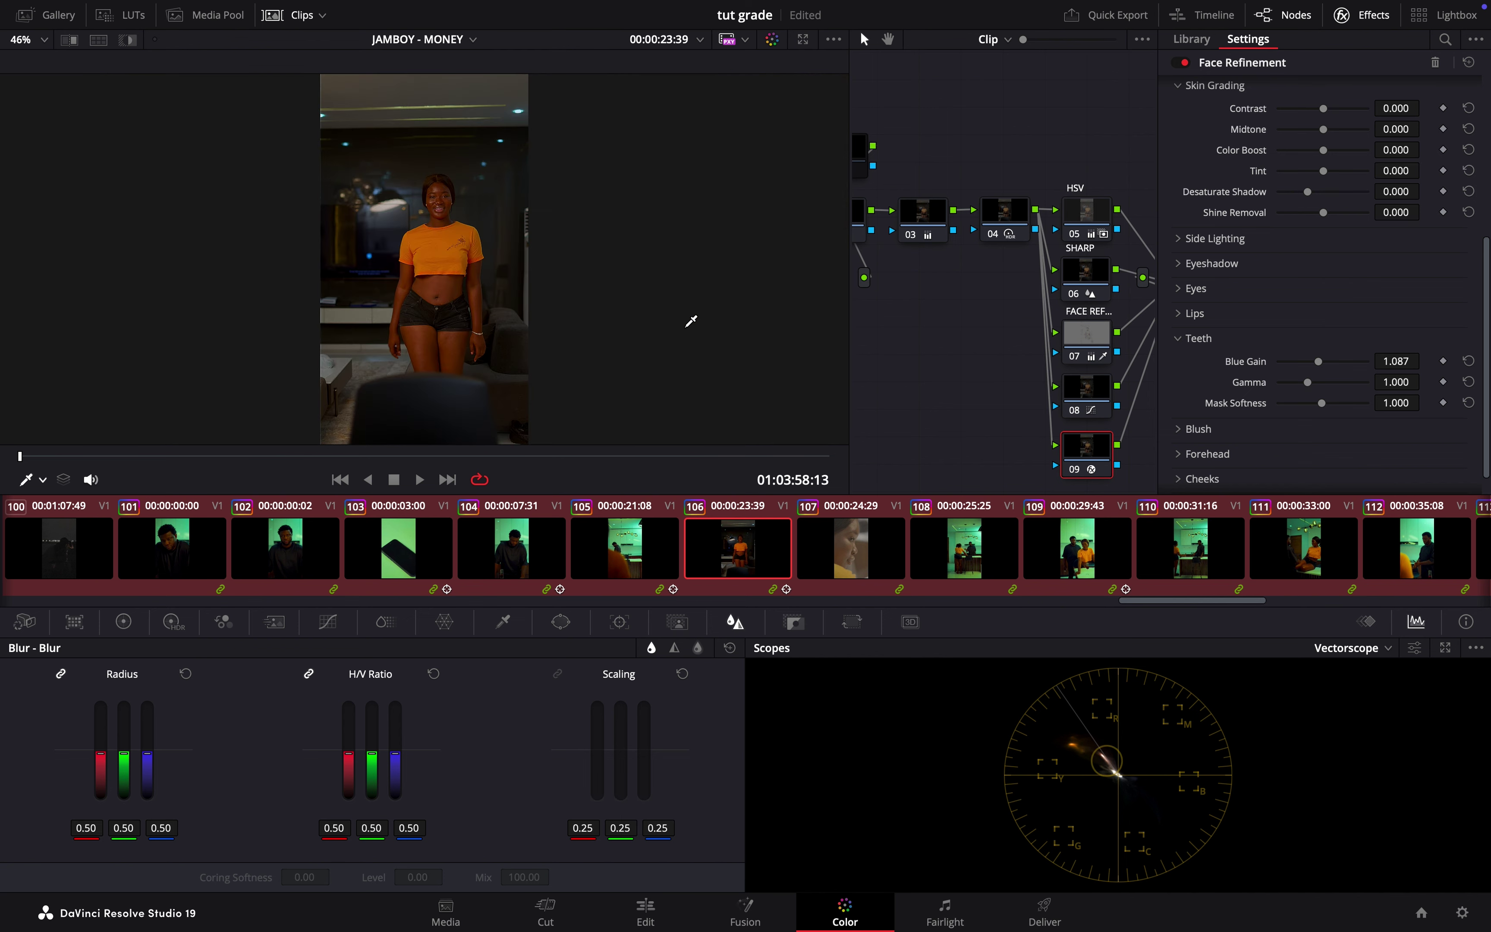
{"action": "left_click", "coordinate": [1337, 13]}
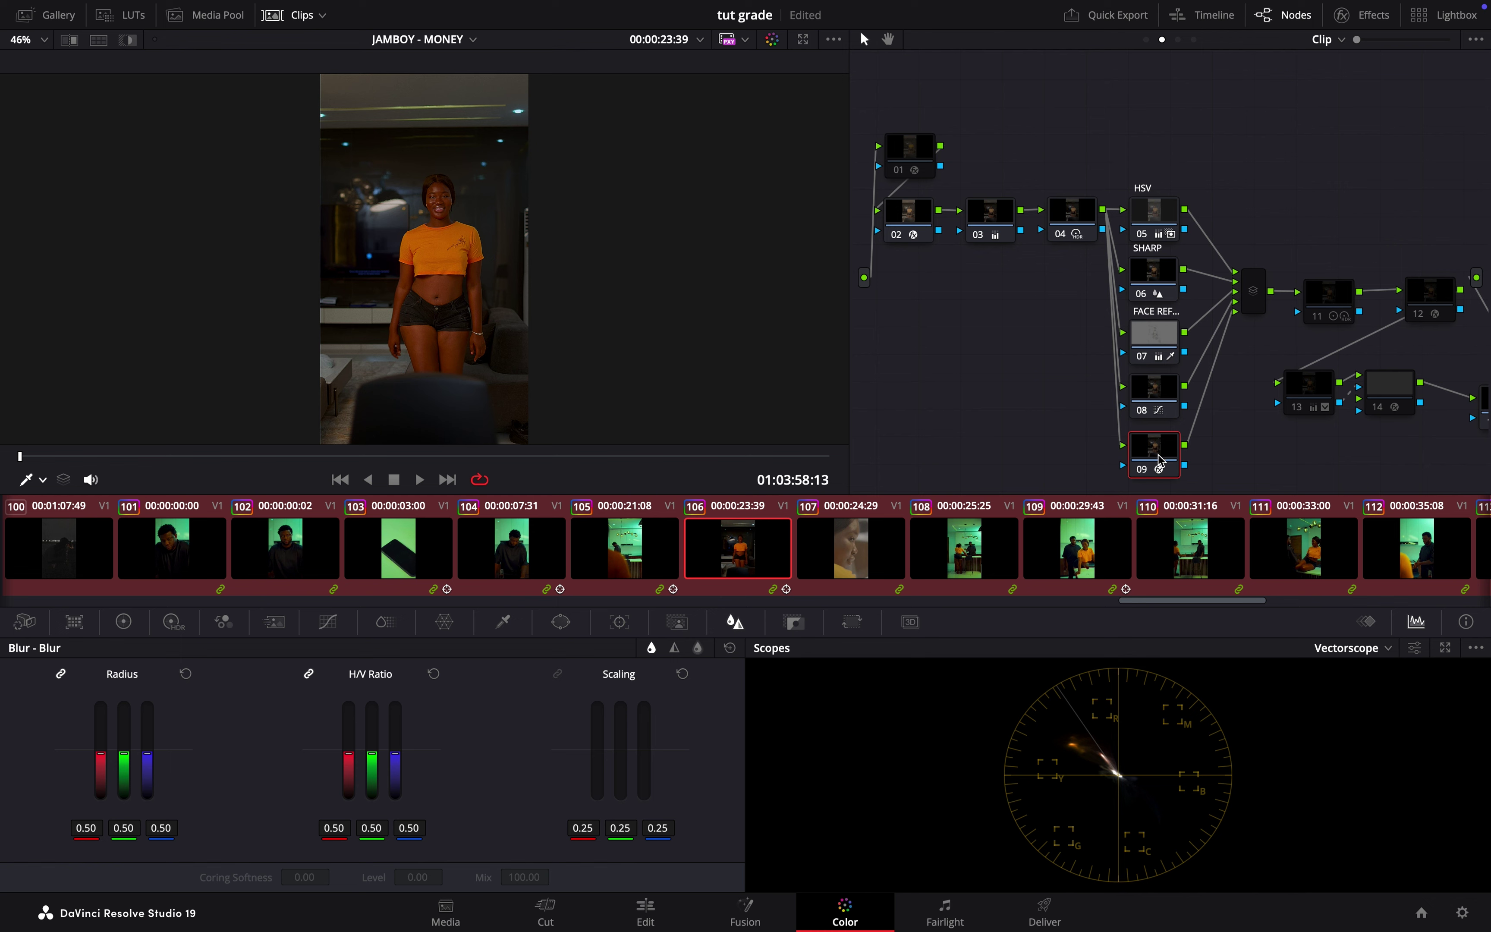
{"action": "left_click", "coordinate": [1335, 303]}
{"action": "scroll", "coordinate": [1321, 330], "scroll_direction": "right", "scroll_amount": 3}
{"action": "scroll", "coordinate": [1321, 330], "scroll_direction": "right", "scroll_amount": 3}
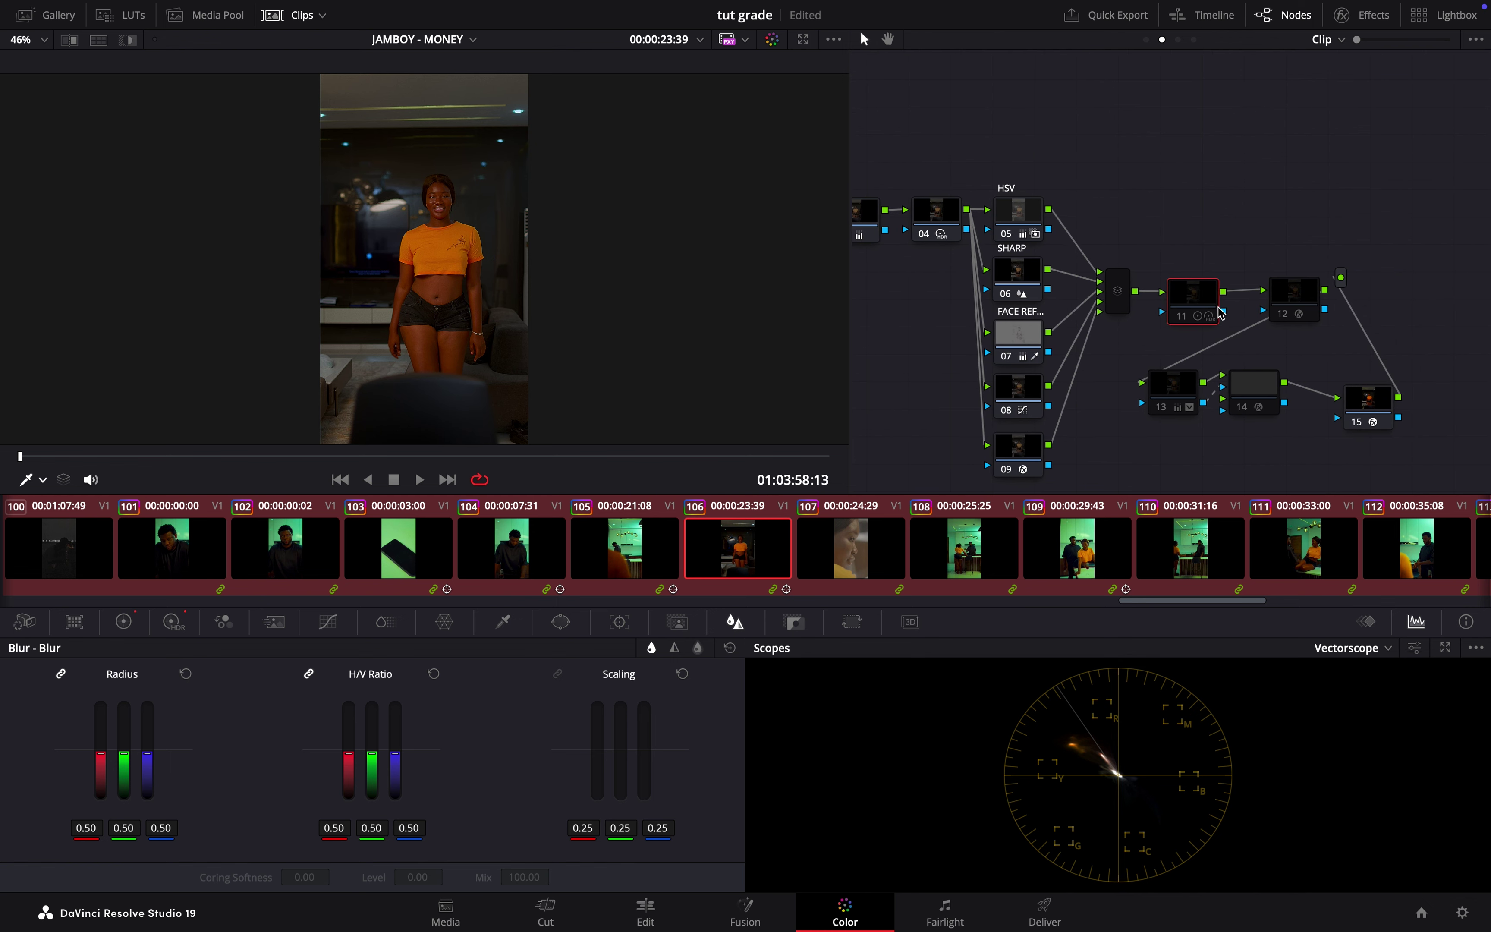
{"action": "left_click", "coordinate": [1183, 317]}
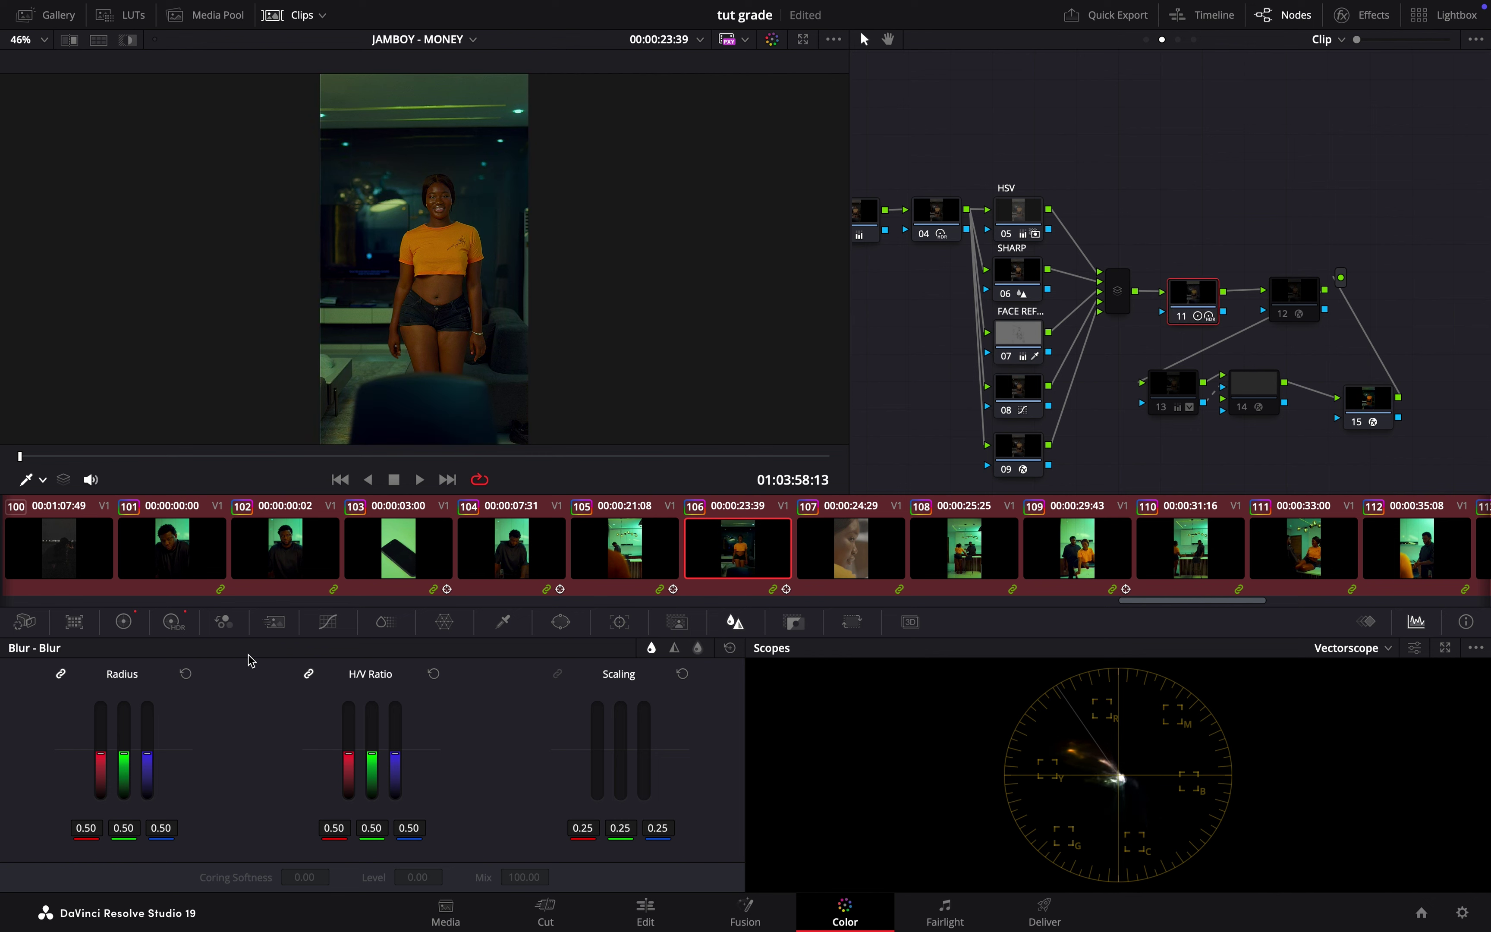
{"action": "left_click", "coordinate": [173, 622]}
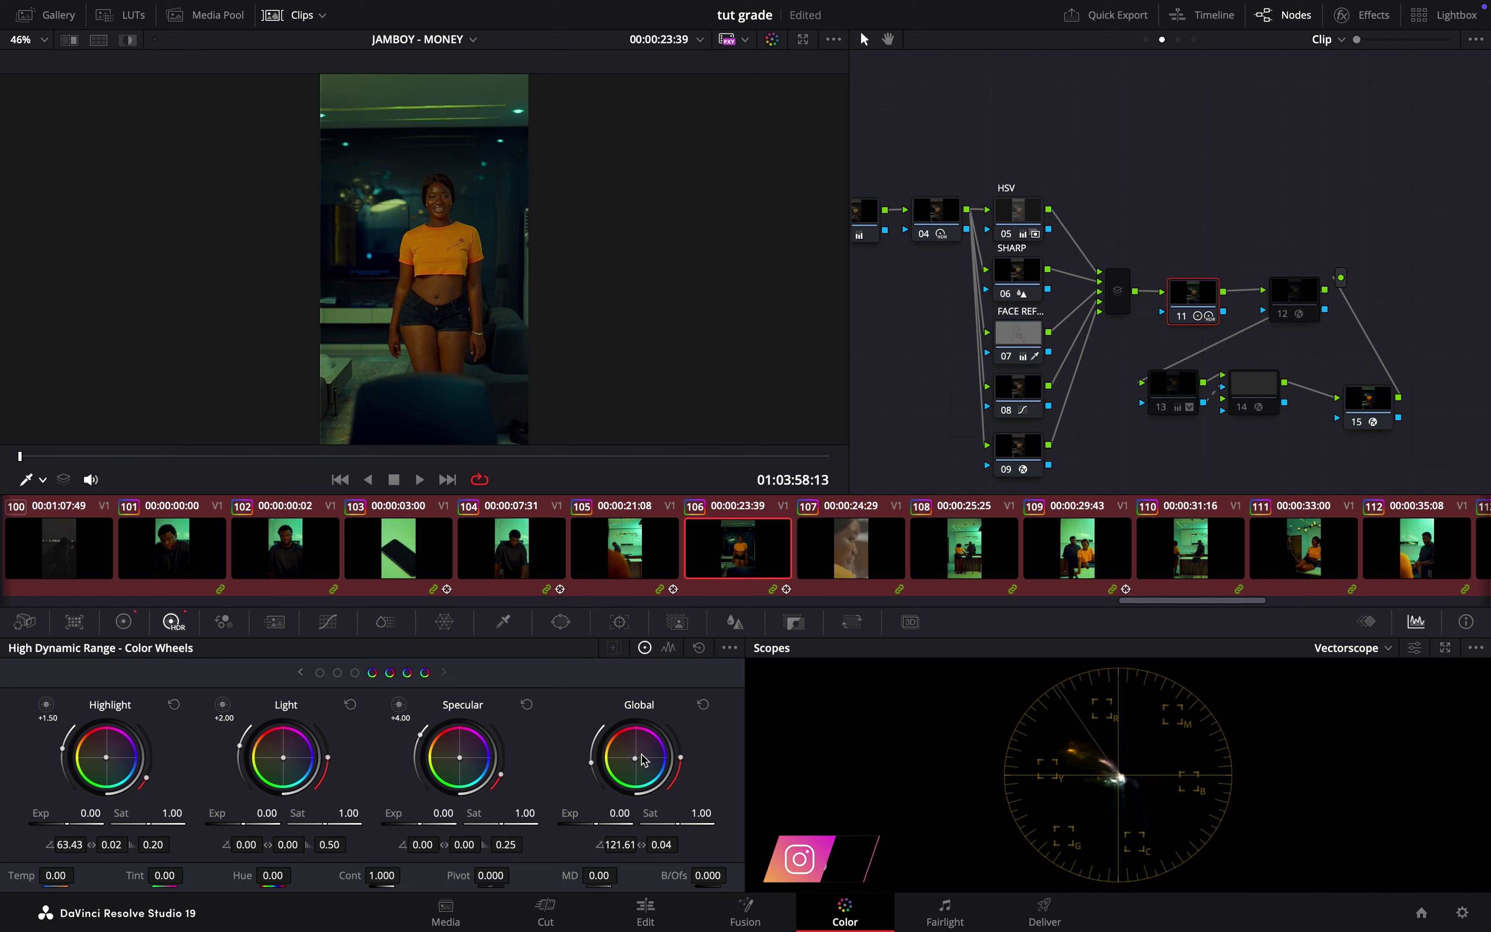
{"action": "left_click", "coordinate": [123, 621]}
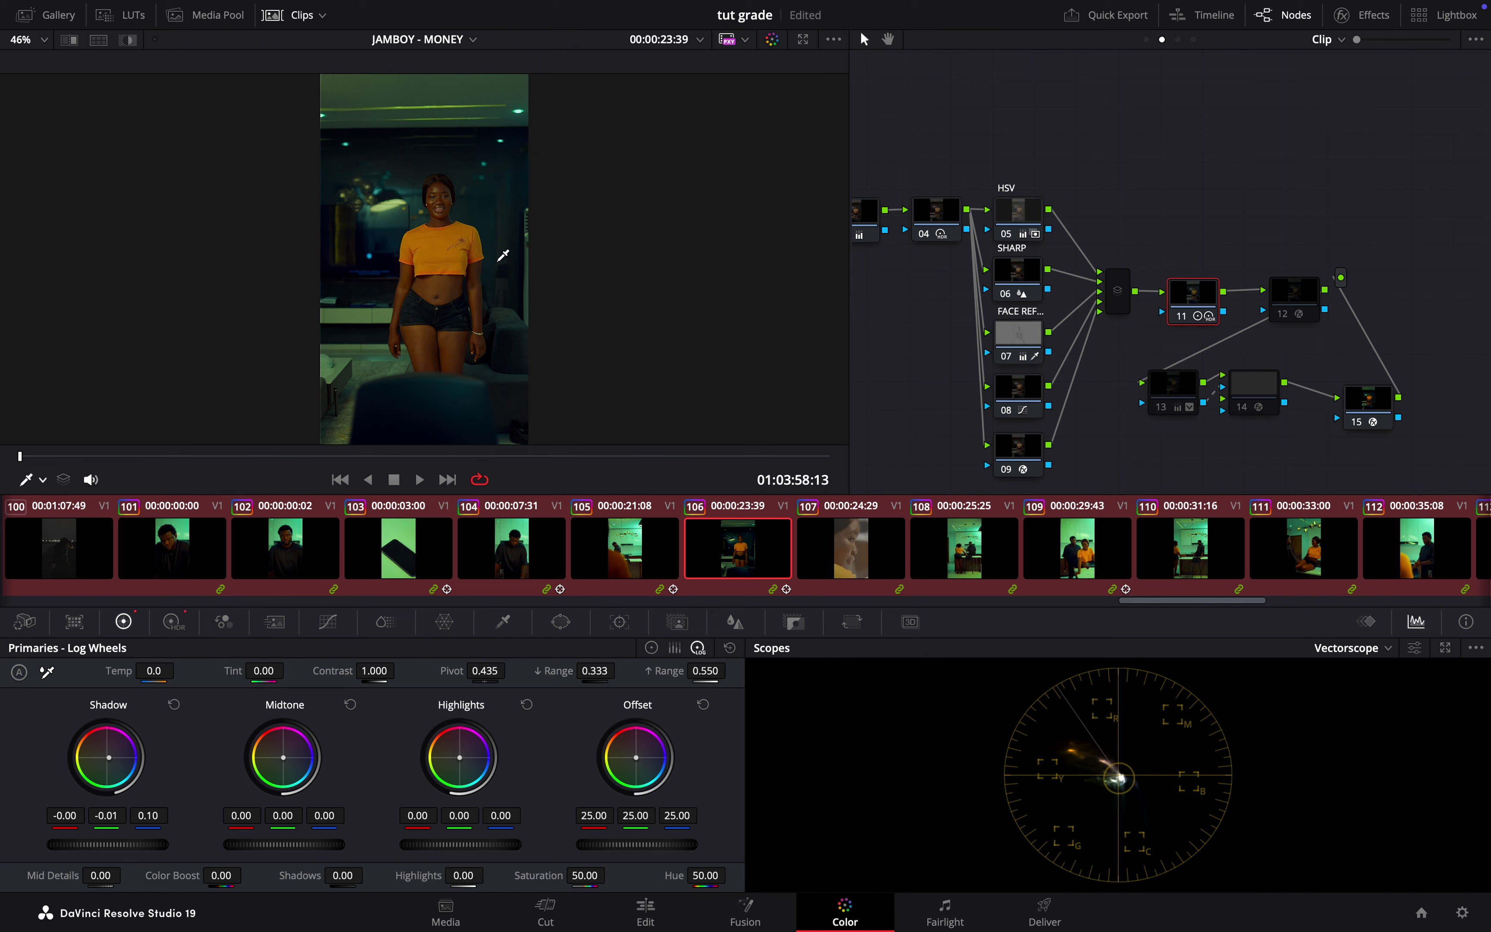
Re-enable the Film Look Creator node 12 and the adjacent node 13, and inspect the resulting frame
{"action": "left_click", "coordinate": [1289, 322]}
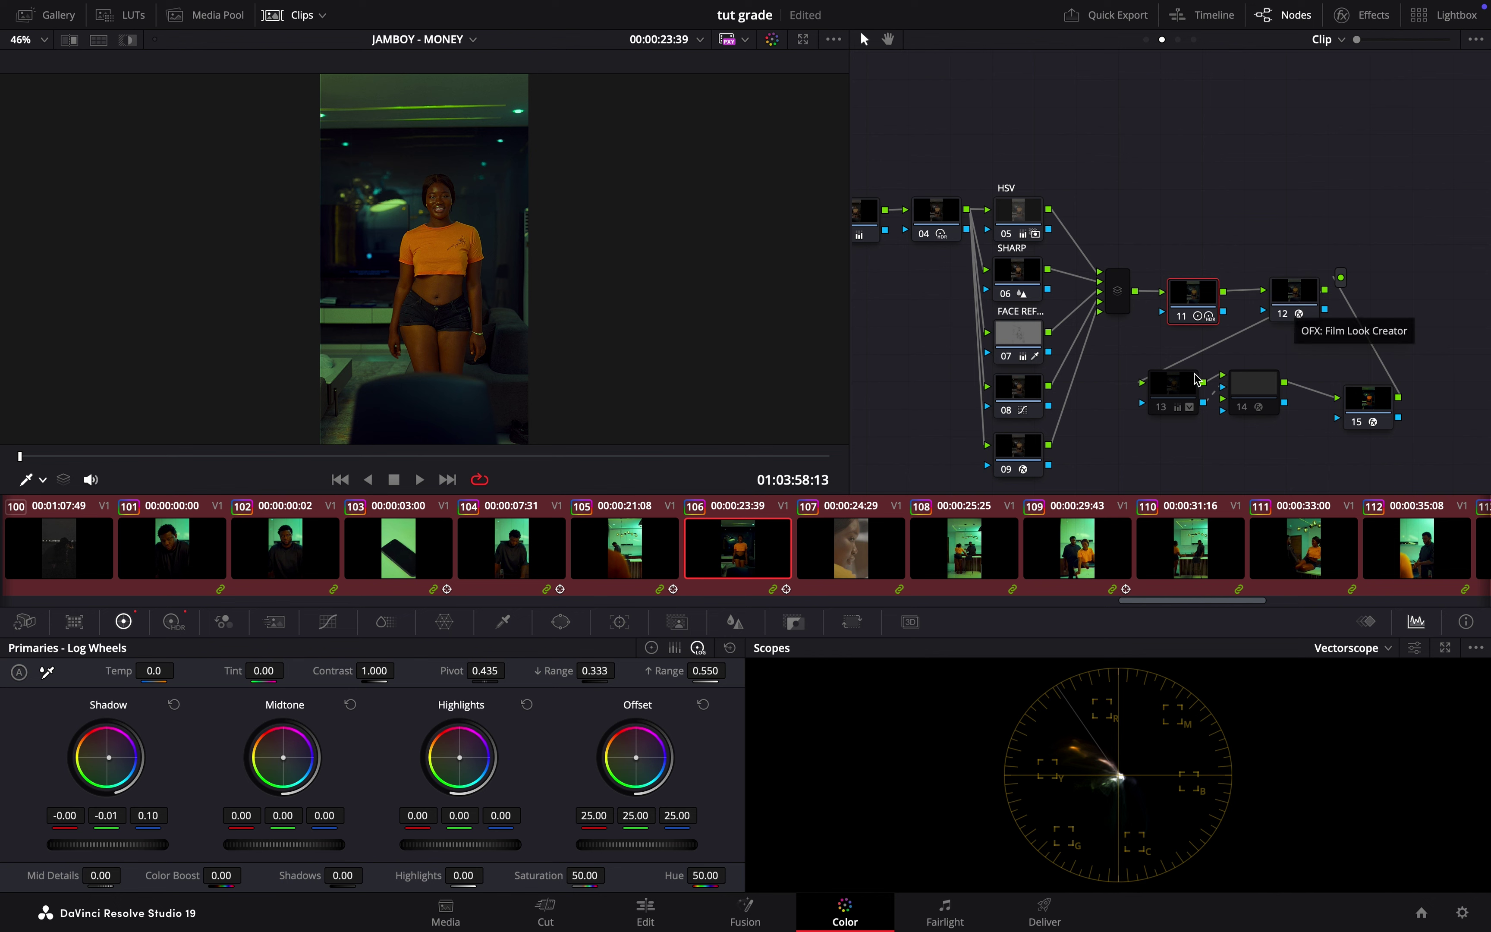
{"action": "left_click", "coordinate": [1163, 410]}
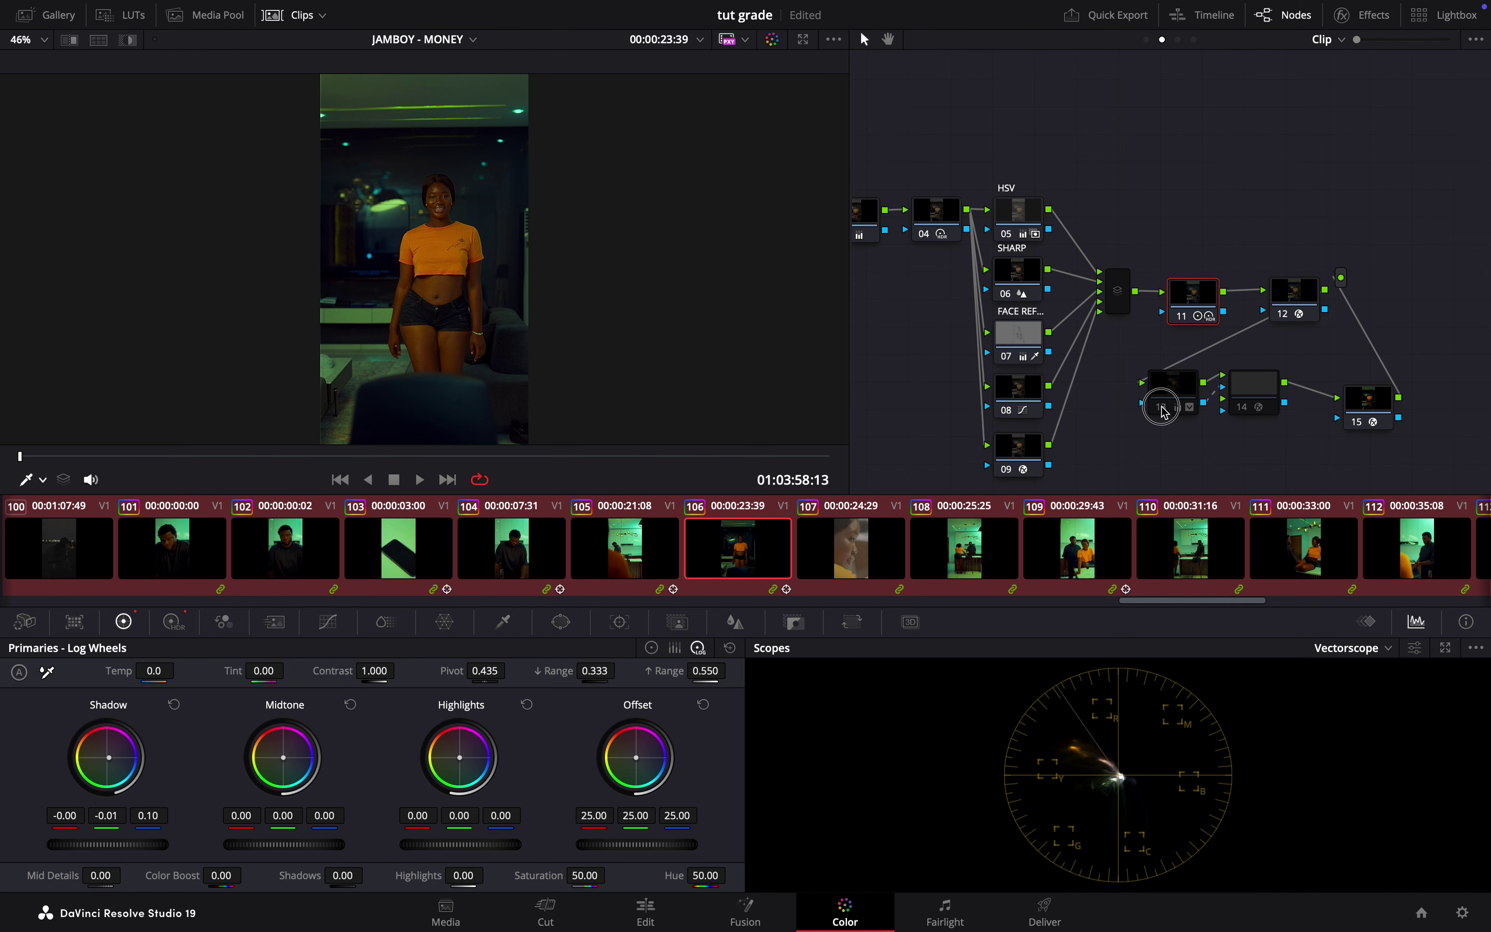
{"action": "left_click", "coordinate": [1178, 387]}
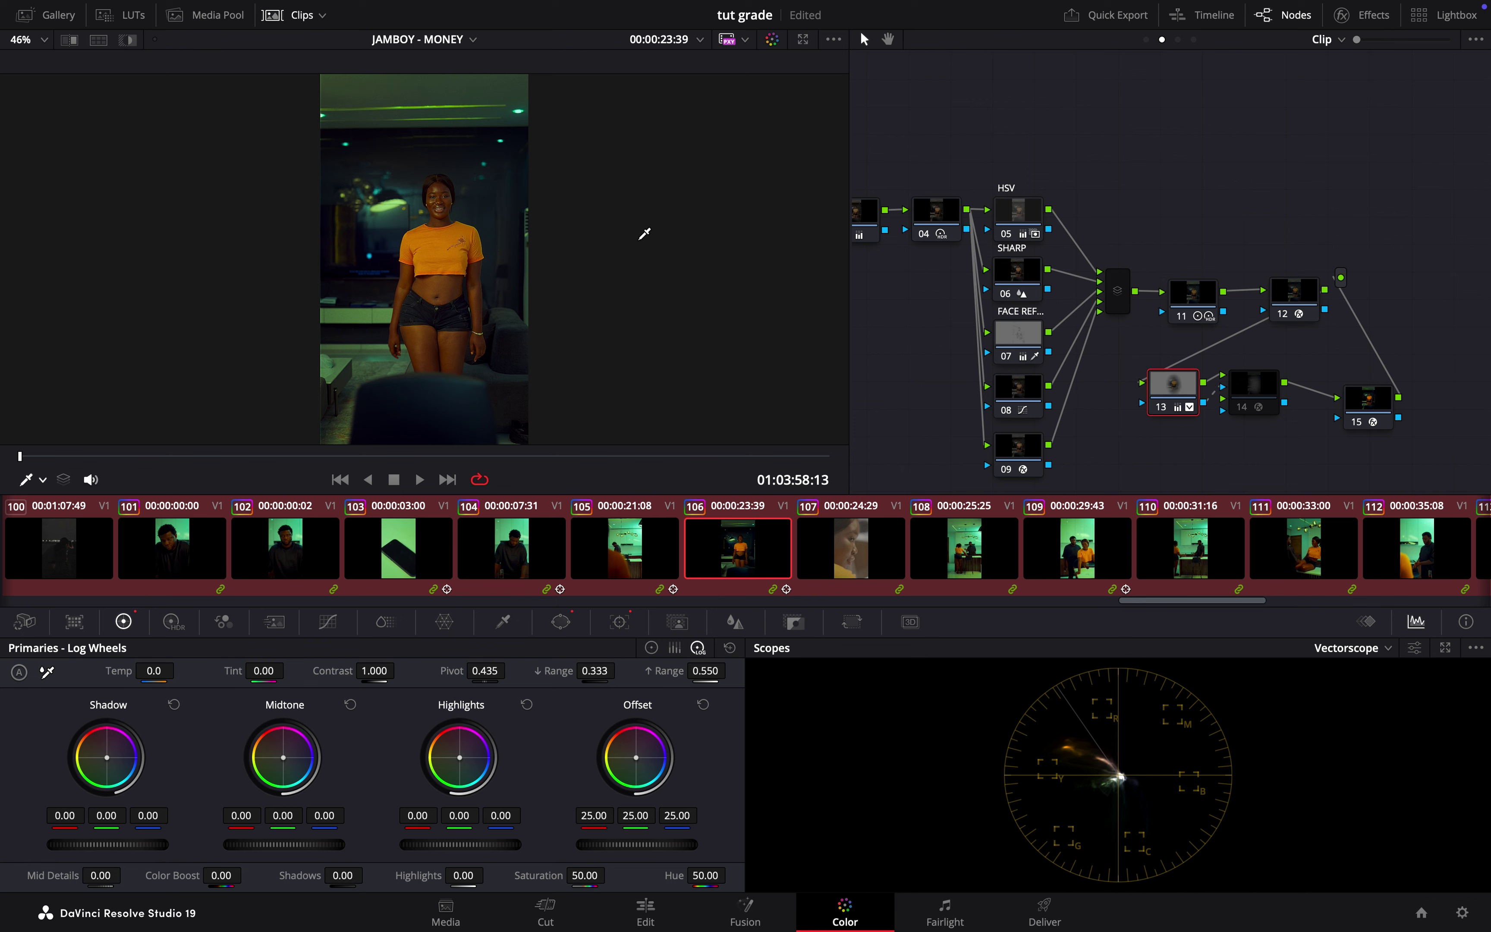
{"action": "scroll", "coordinate": [451, 200], "scroll_direction": "up", "scroll_amount": 3}
{"action": "scroll", "coordinate": [451, 200], "scroll_direction": "down", "scroll_amount": 3}
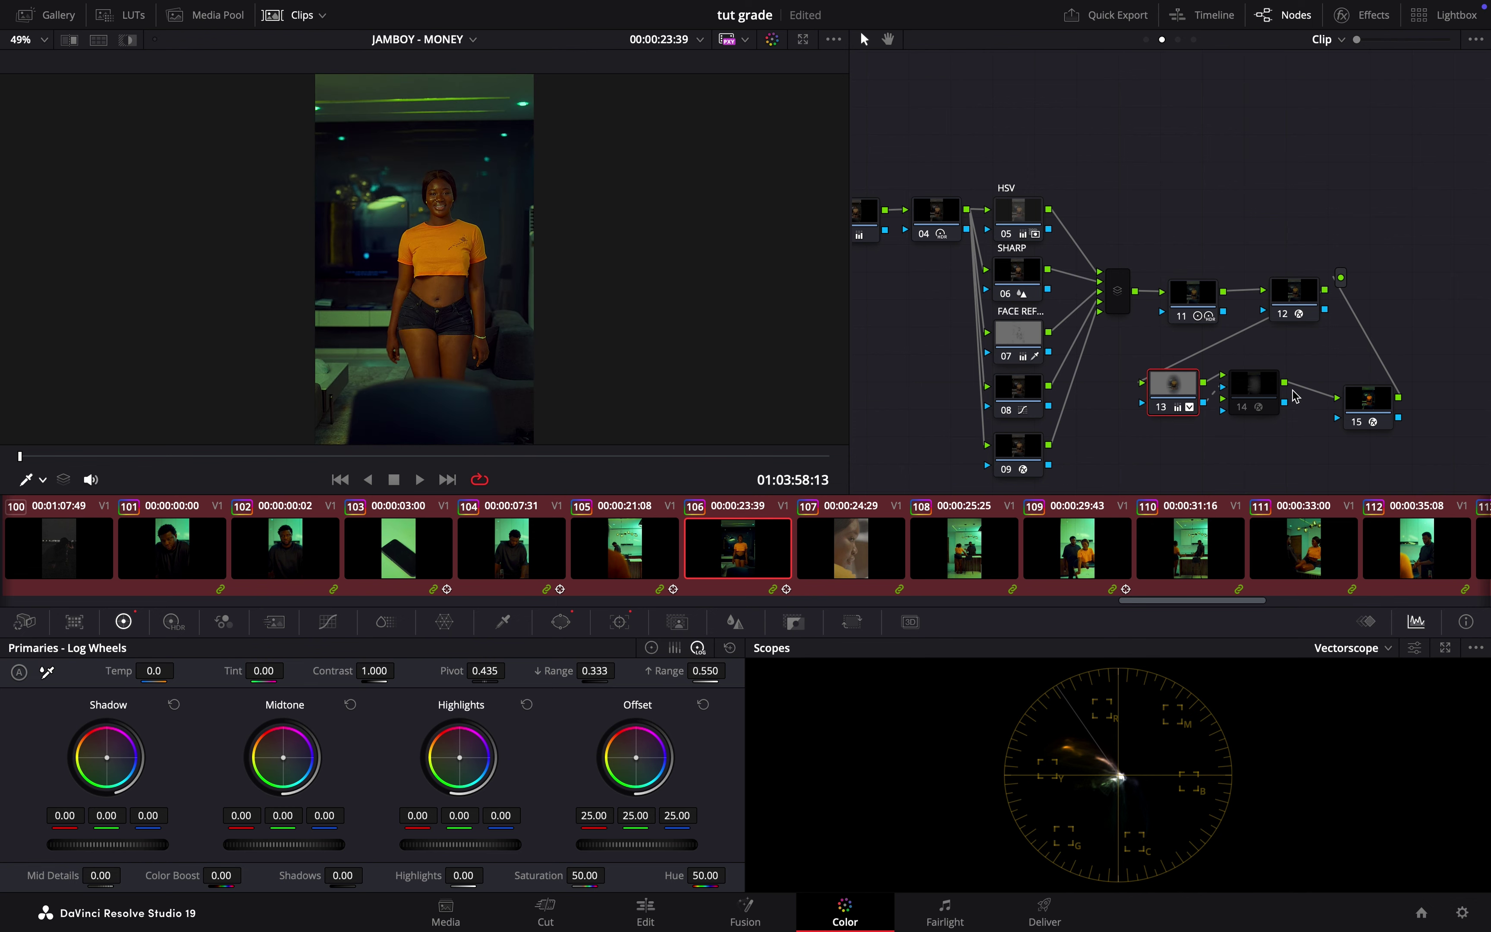
Re-enable node 14 and look at the Add Outside option among node 13's node-adding commands without adding a node
{"action": "left_click", "coordinate": [1261, 395]}
{"action": "left_click_drag", "start_coordinate": [1207, 411], "coordinate": [1243, 419]}
{"action": "left_click", "coordinate": [1179, 387]}
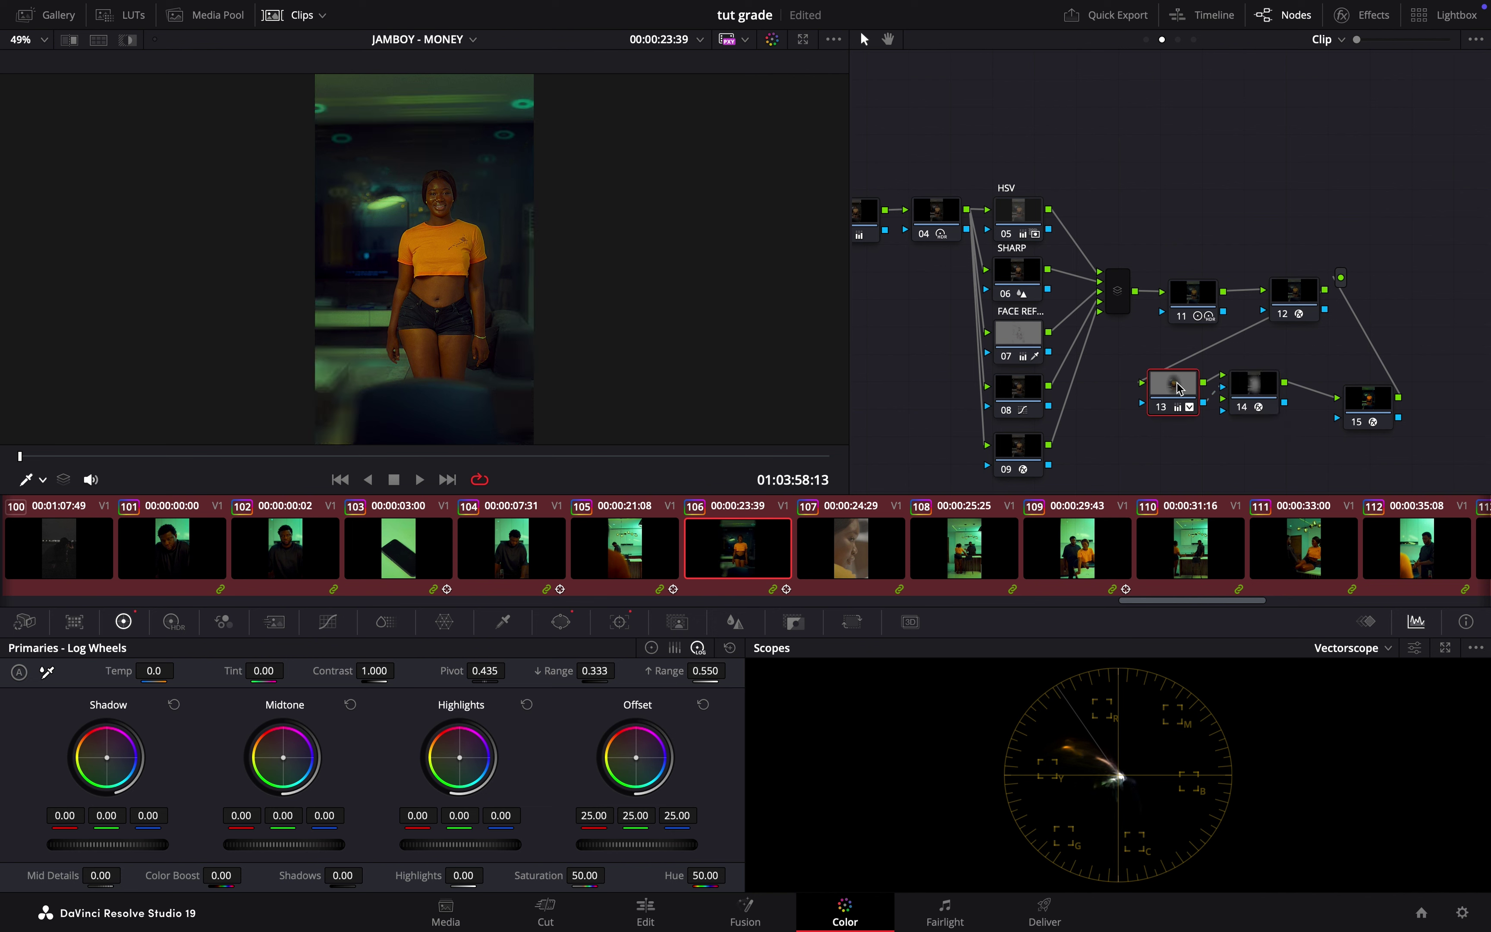
{"action": "right_click", "coordinate": [1179, 387]}
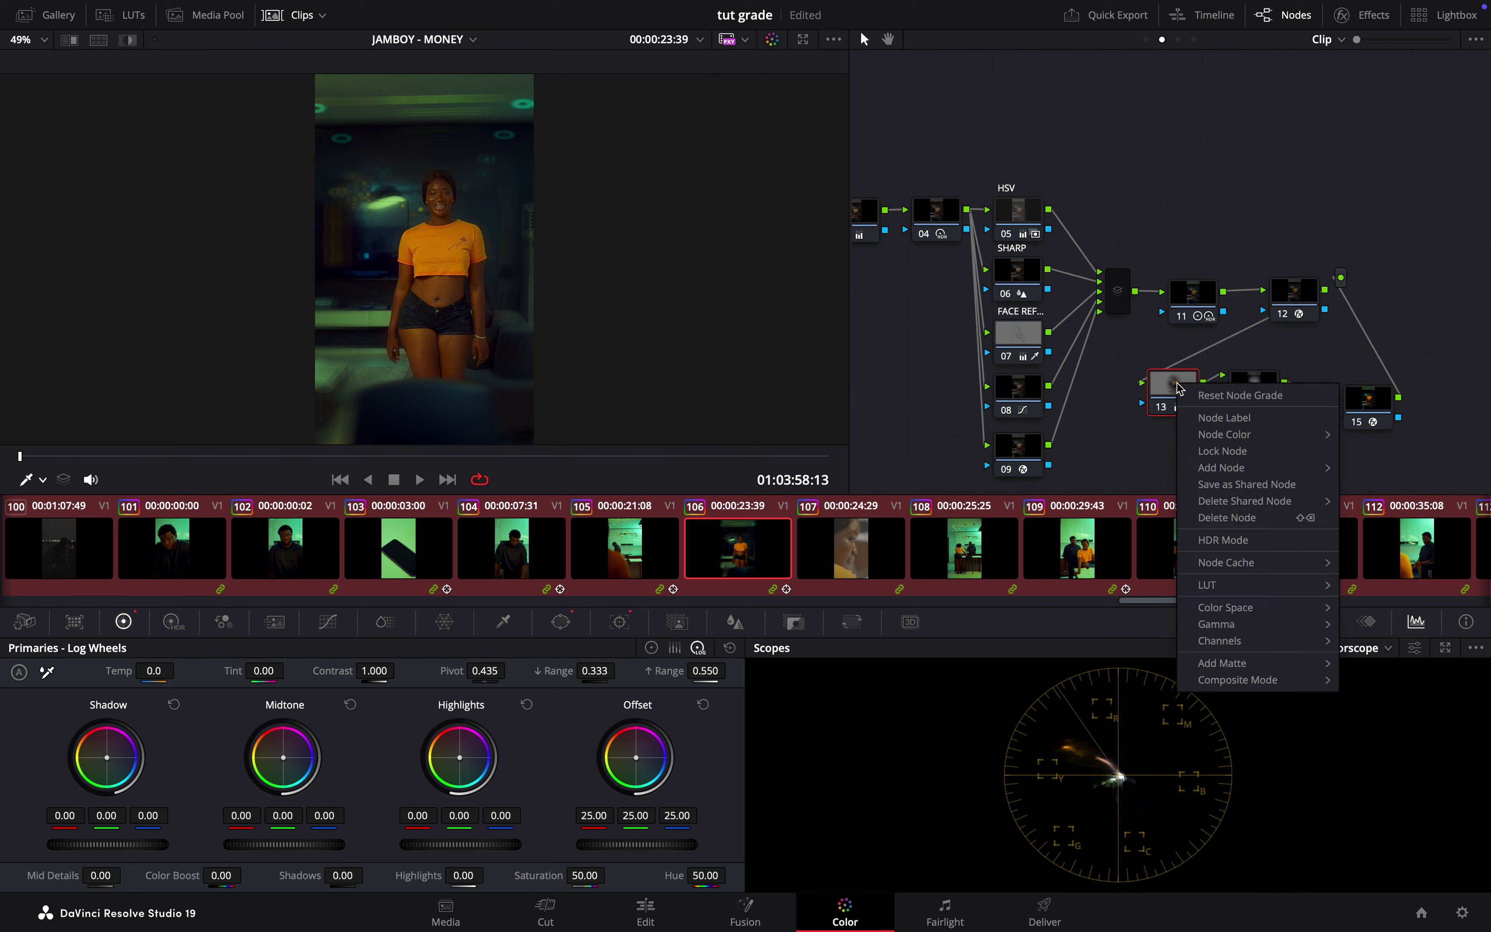
{"action": "mouse_move", "coordinate": [1304, 469]}
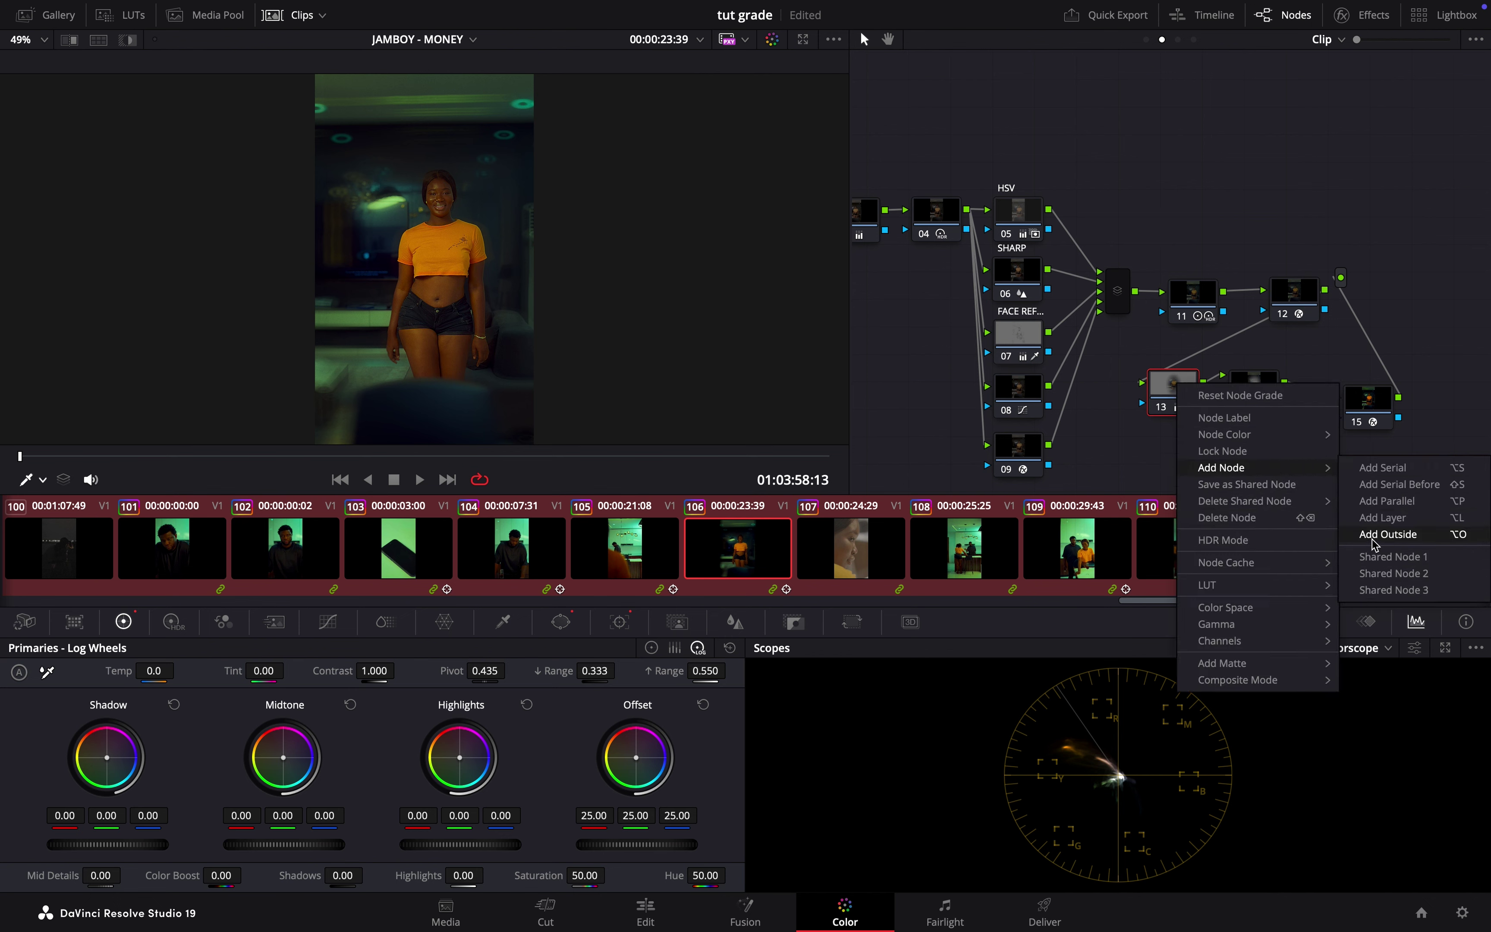
{"action": "key", "text": "Escape"}
Examine node 14's Lens Blur settings and compare the frame with the node off and on
{"action": "left_click", "coordinate": [1255, 412]}
{"action": "scroll", "coordinate": [1233, 407], "scroll_direction": "right", "scroll_amount": 3}
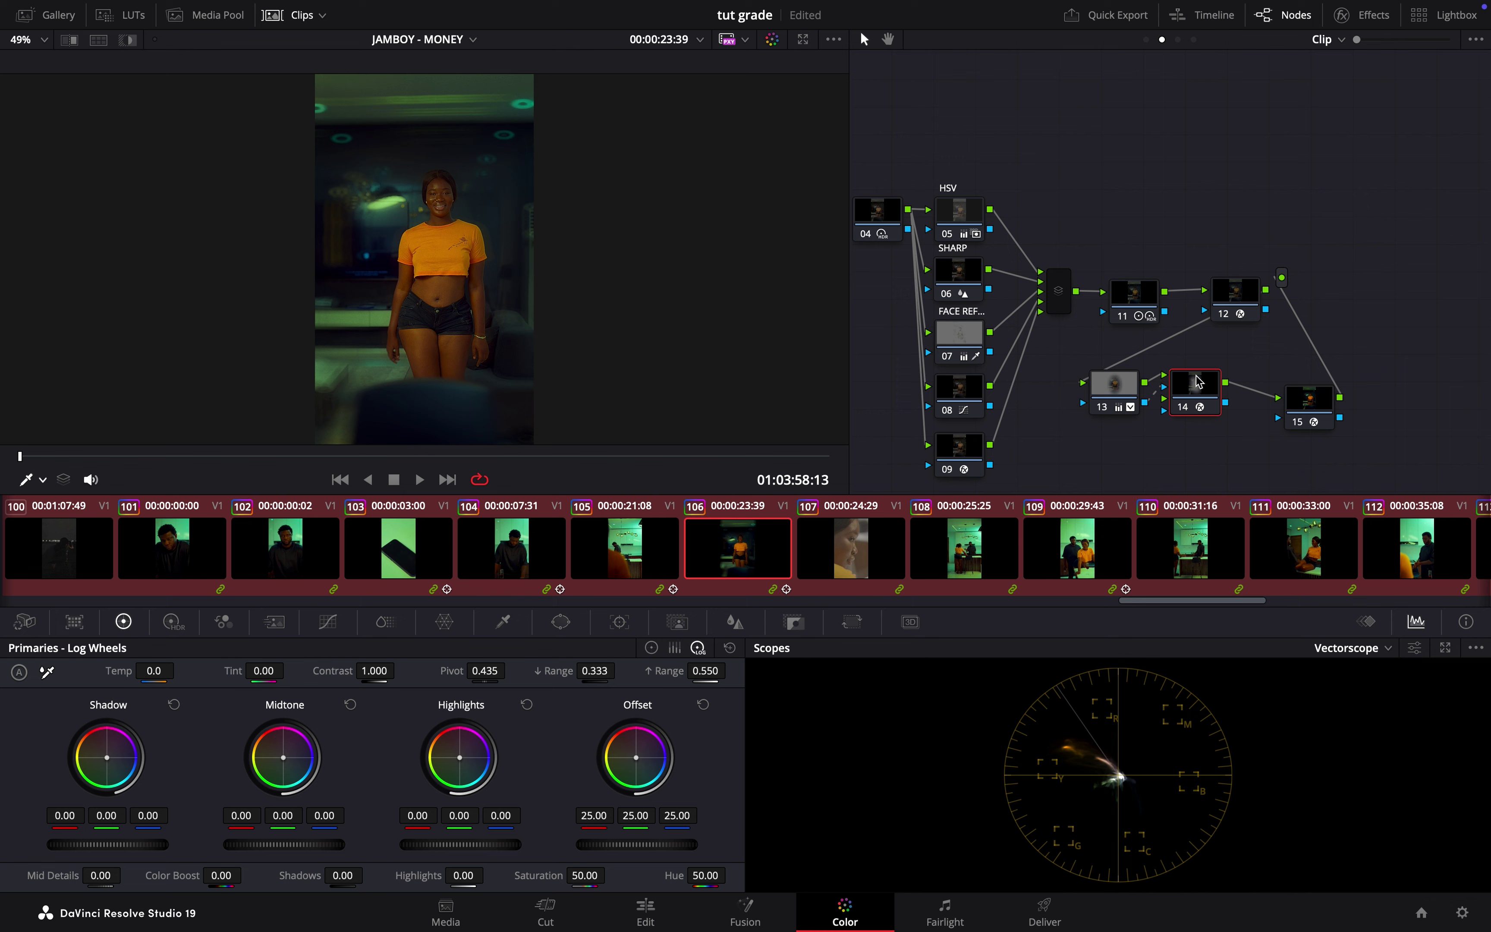
{"action": "left_click", "coordinate": [1344, 15]}
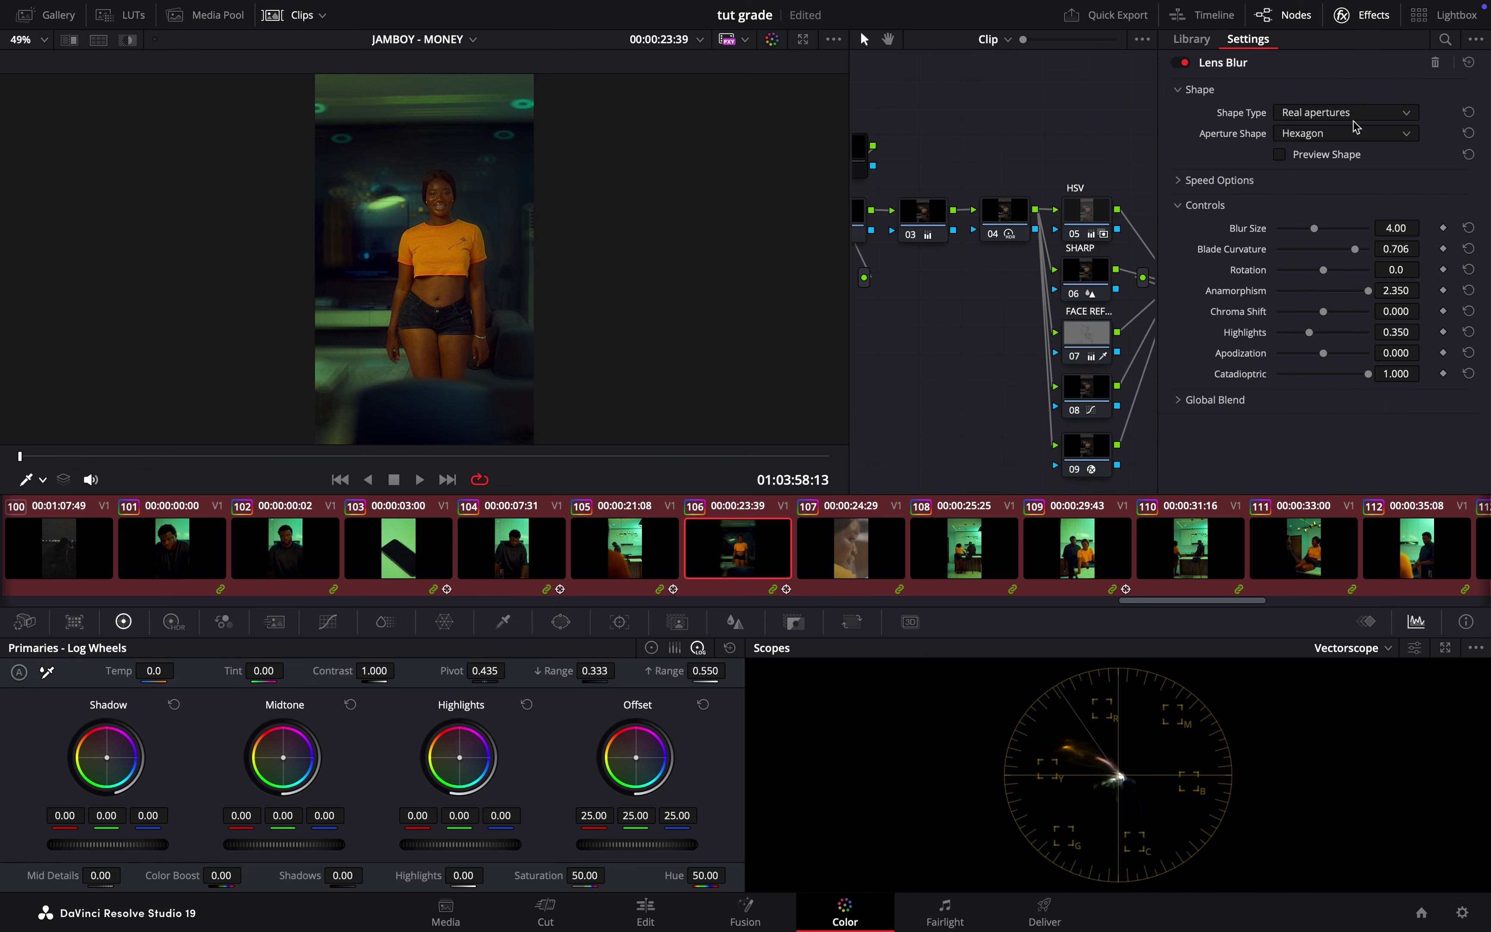
{"action": "left_click", "coordinate": [1192, 39]}
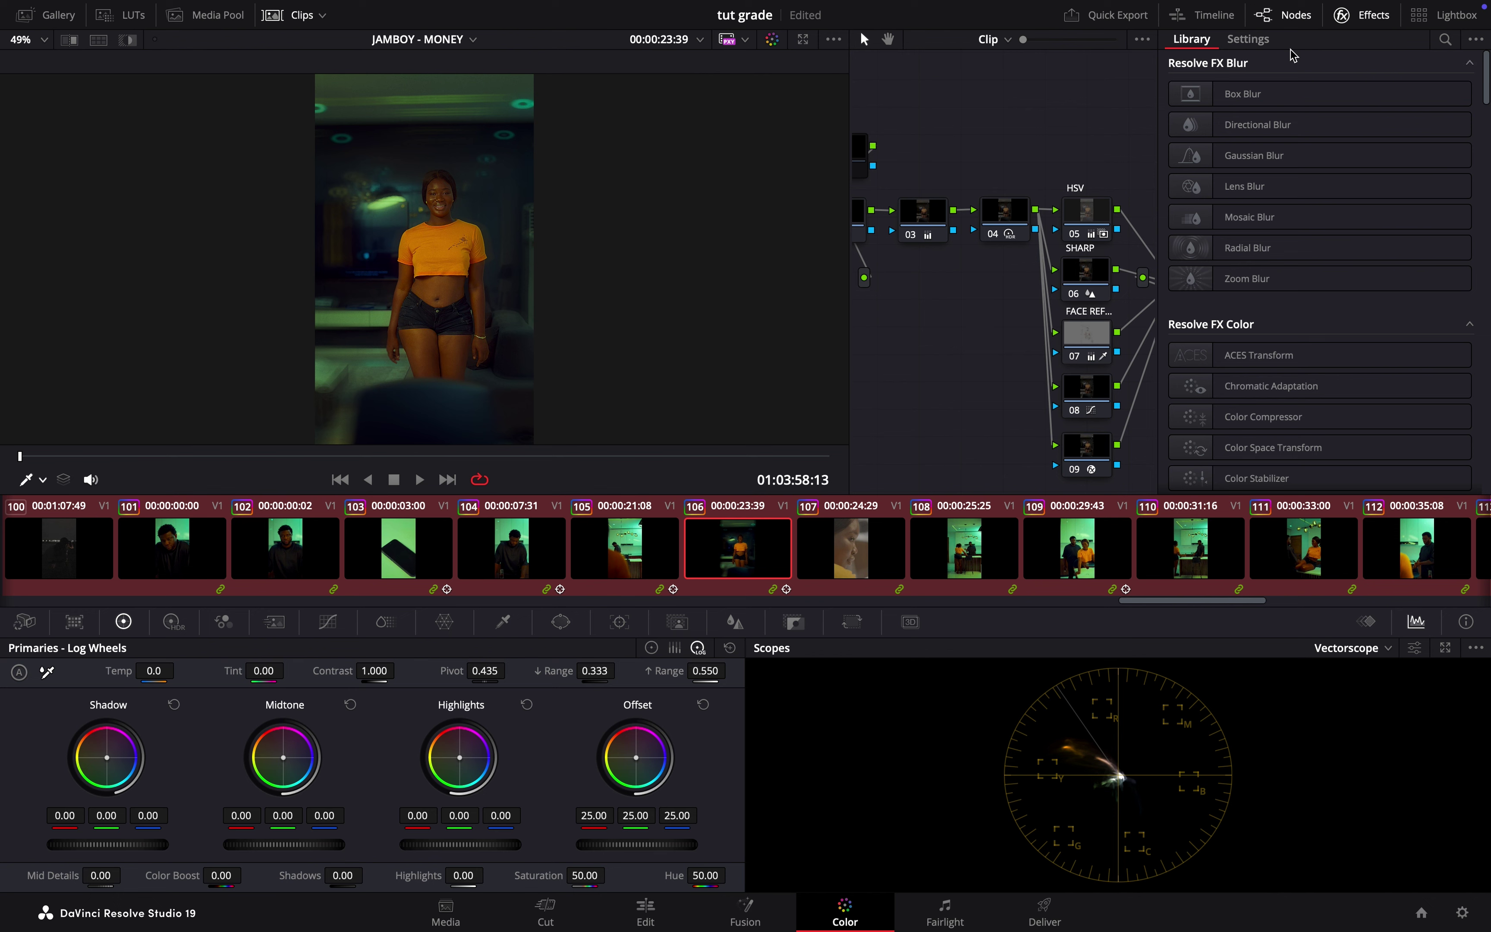
{"action": "left_click", "coordinate": [1260, 40]}
{"action": "scroll", "coordinate": [1147, 284], "scroll_direction": "right", "scroll_amount": 5}
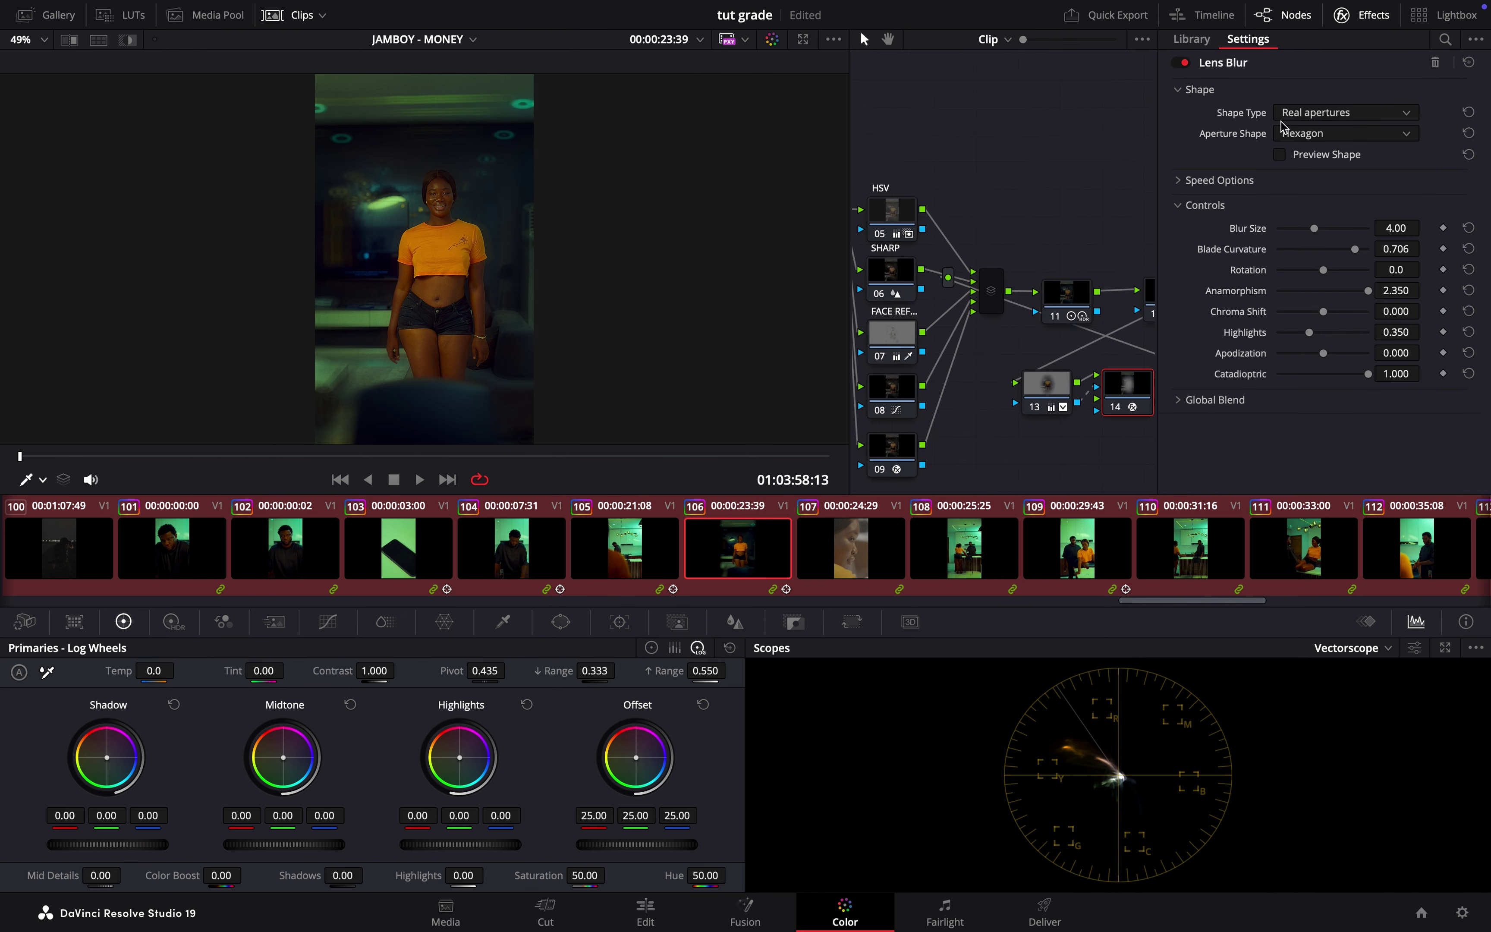
{"action": "left_click", "coordinate": [1117, 408]}
{"action": "left_click", "coordinate": [1117, 408]}
Examine node 13's circular window around the woman and its tracking data
{"action": "left_click", "coordinate": [1047, 394]}
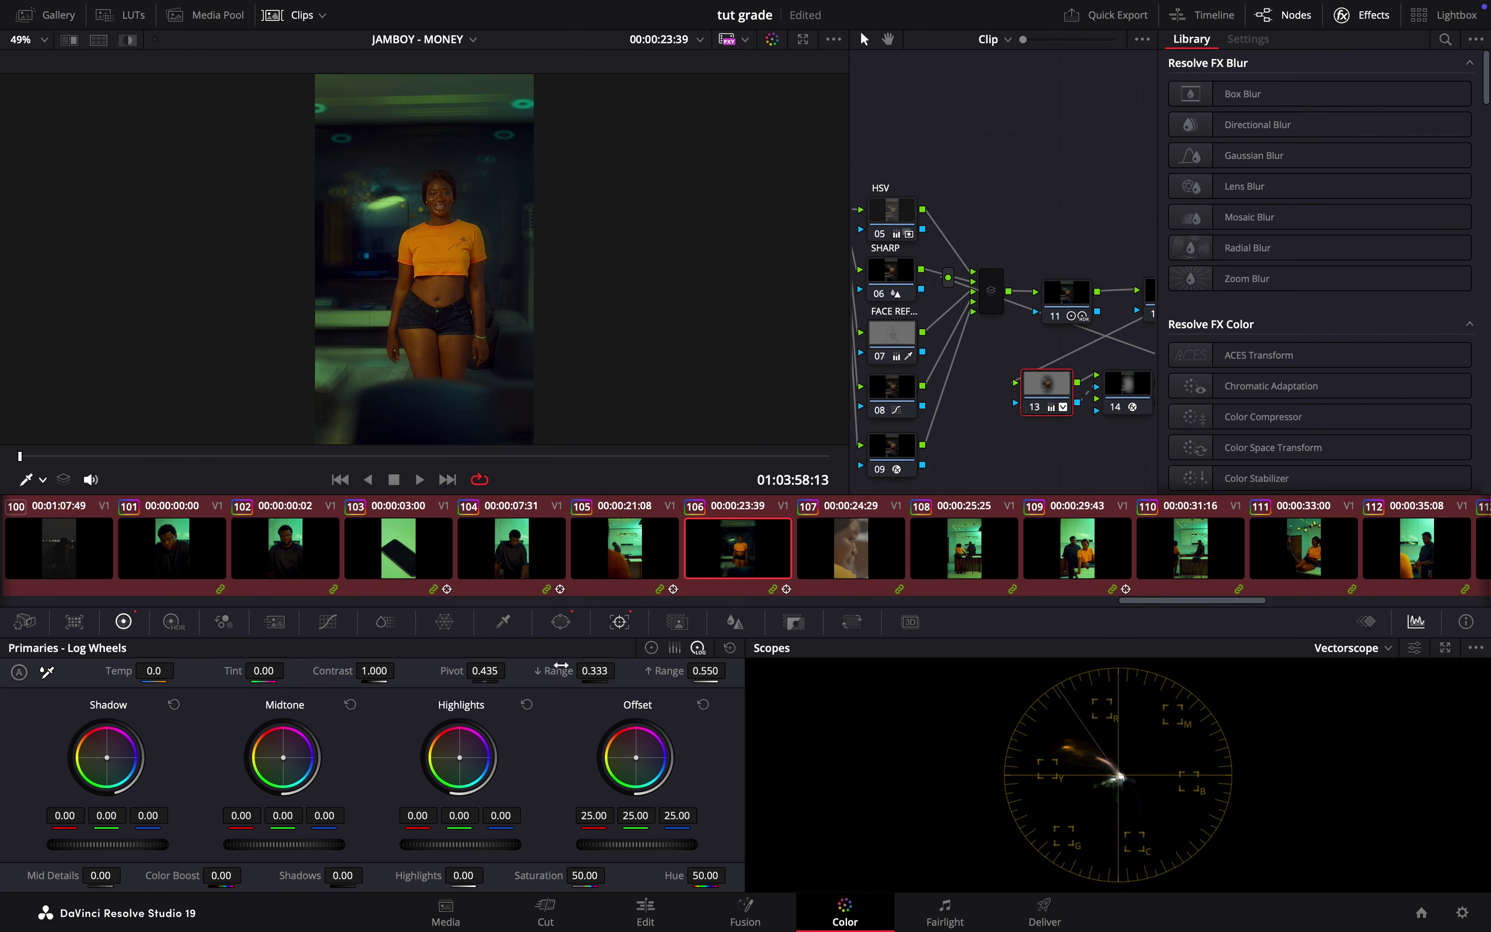
{"action": "left_click", "coordinate": [561, 622]}
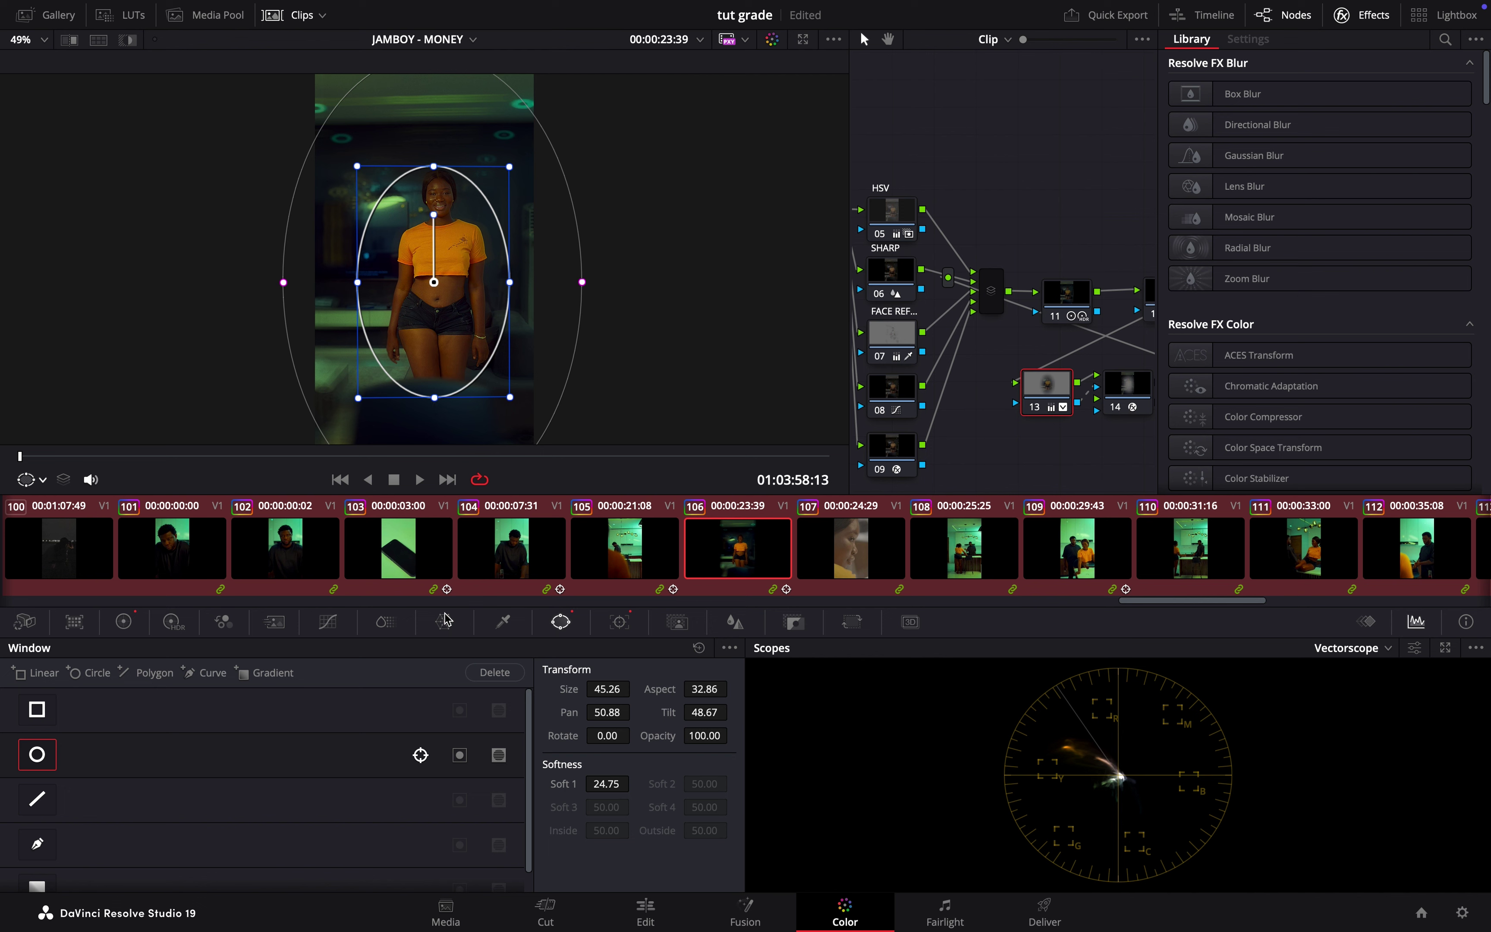
{"action": "left_click", "coordinate": [622, 624]}
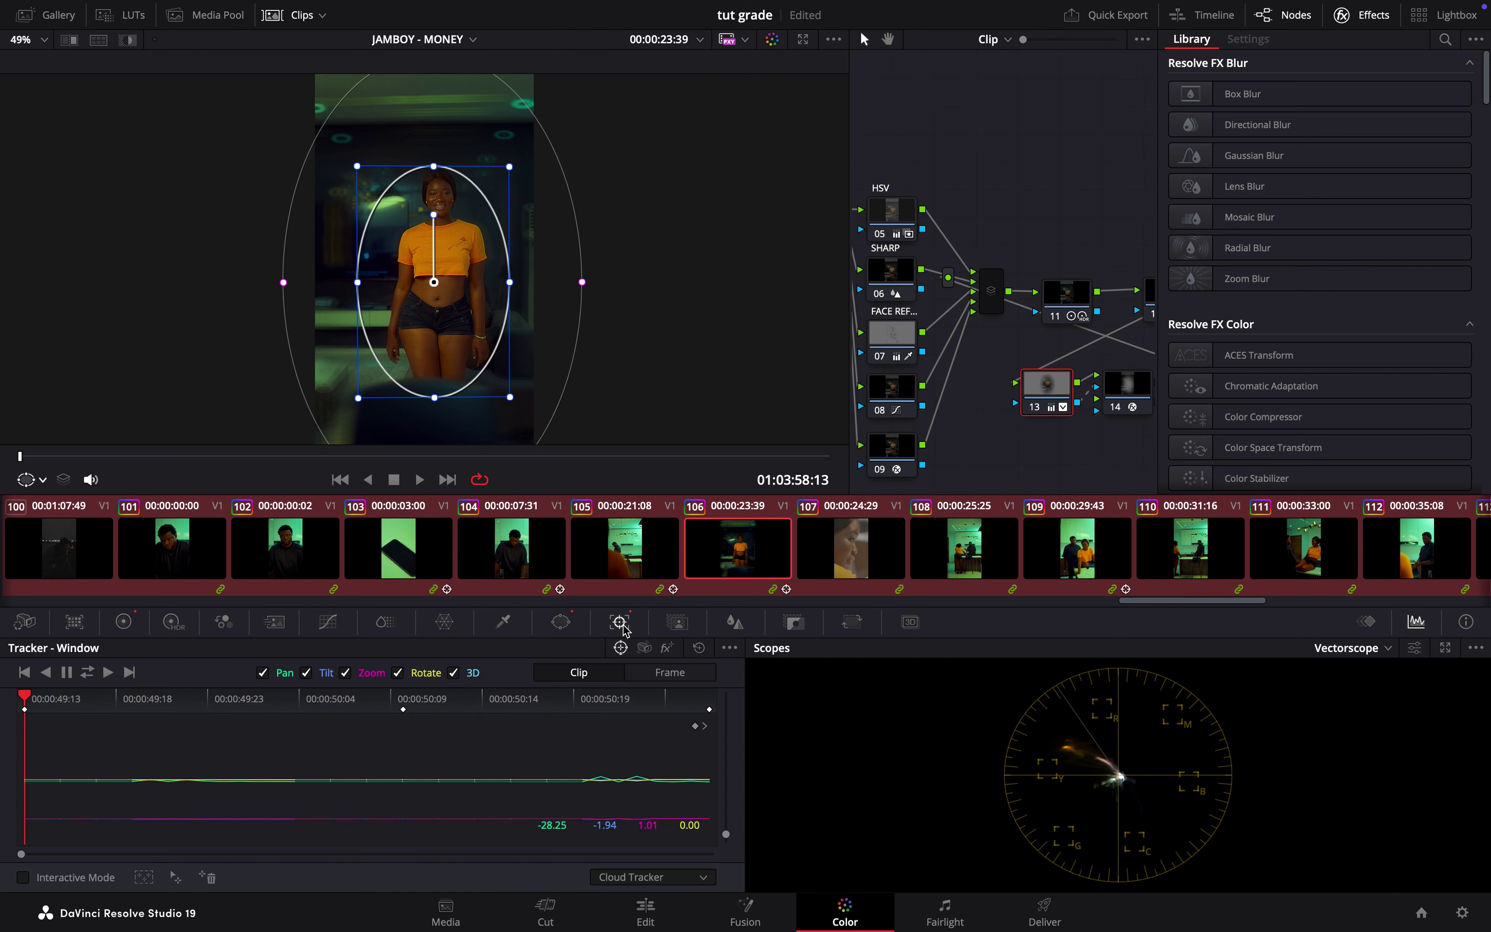
Disable and re-enable node 14 to compare the background with and without its Lens Blur
{"action": "left_click", "coordinate": [1135, 388]}
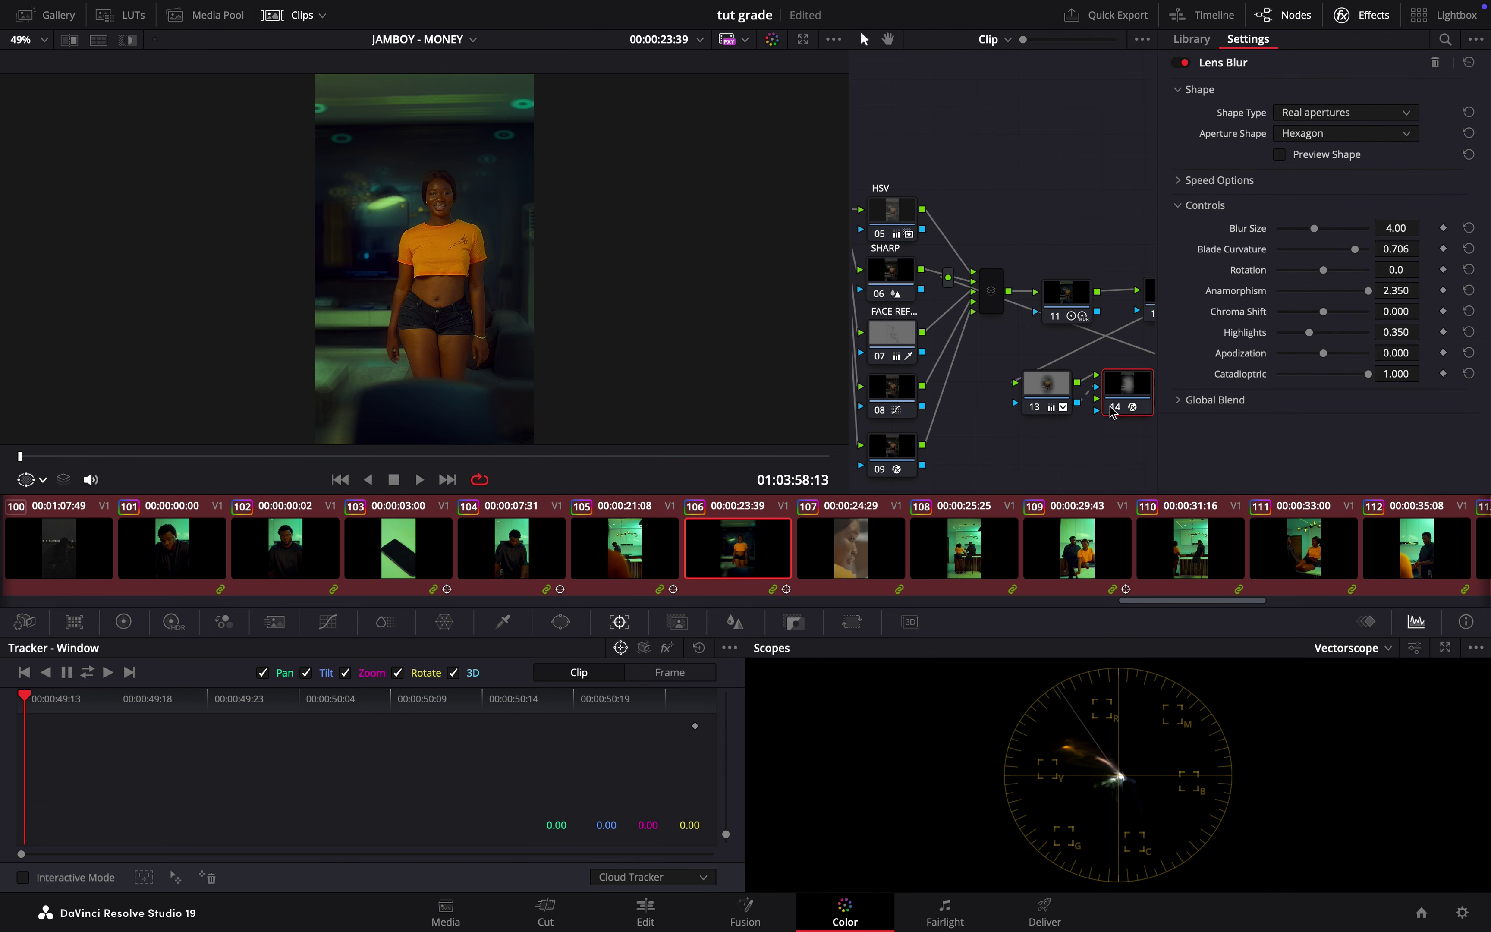
{"action": "key", "text": "ctrl+d"}
{"action": "key", "text": "ctrl+d"}
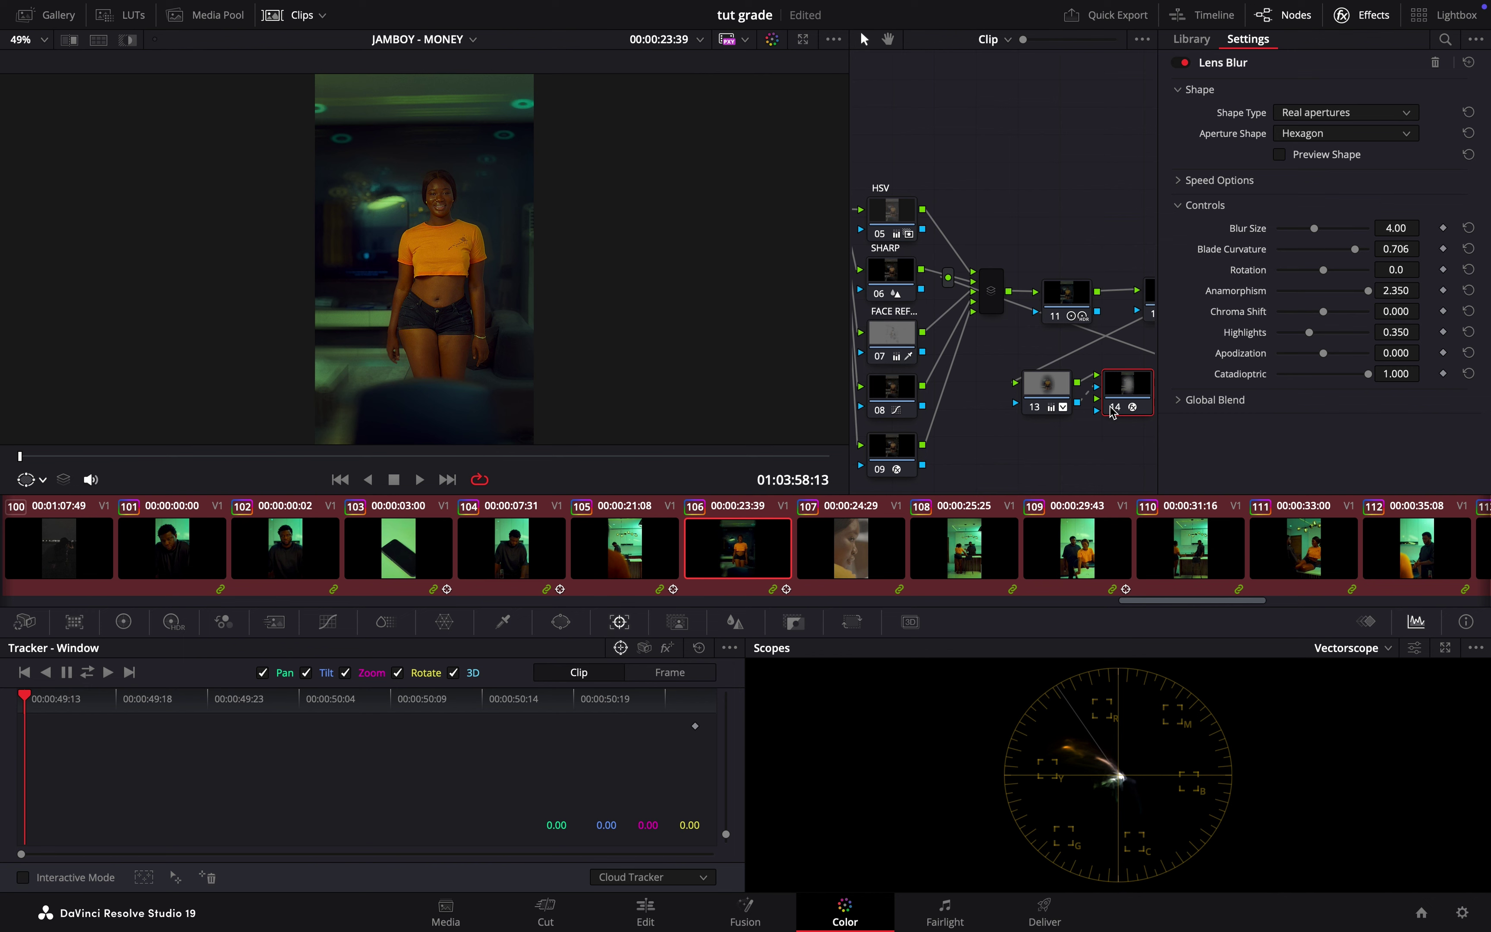
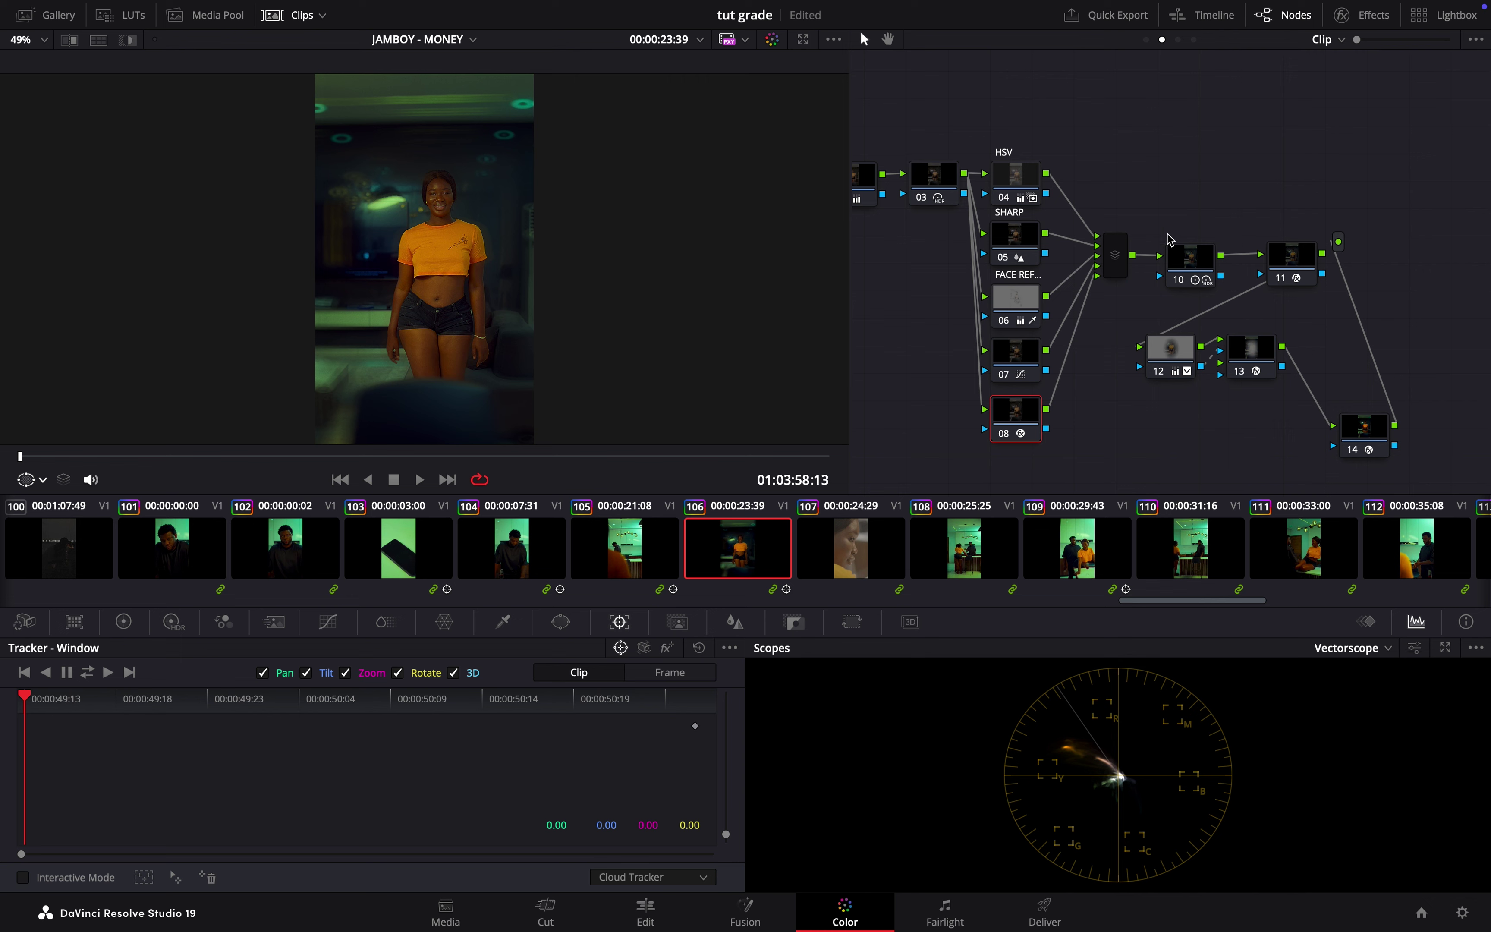
Examine the start of clip 106's node tree and its Group Pre-Clip node, and return to the clip-level nodes
{"action": "scroll", "coordinate": [1026, 164], "scroll_direction": "left", "scroll_amount": 5}
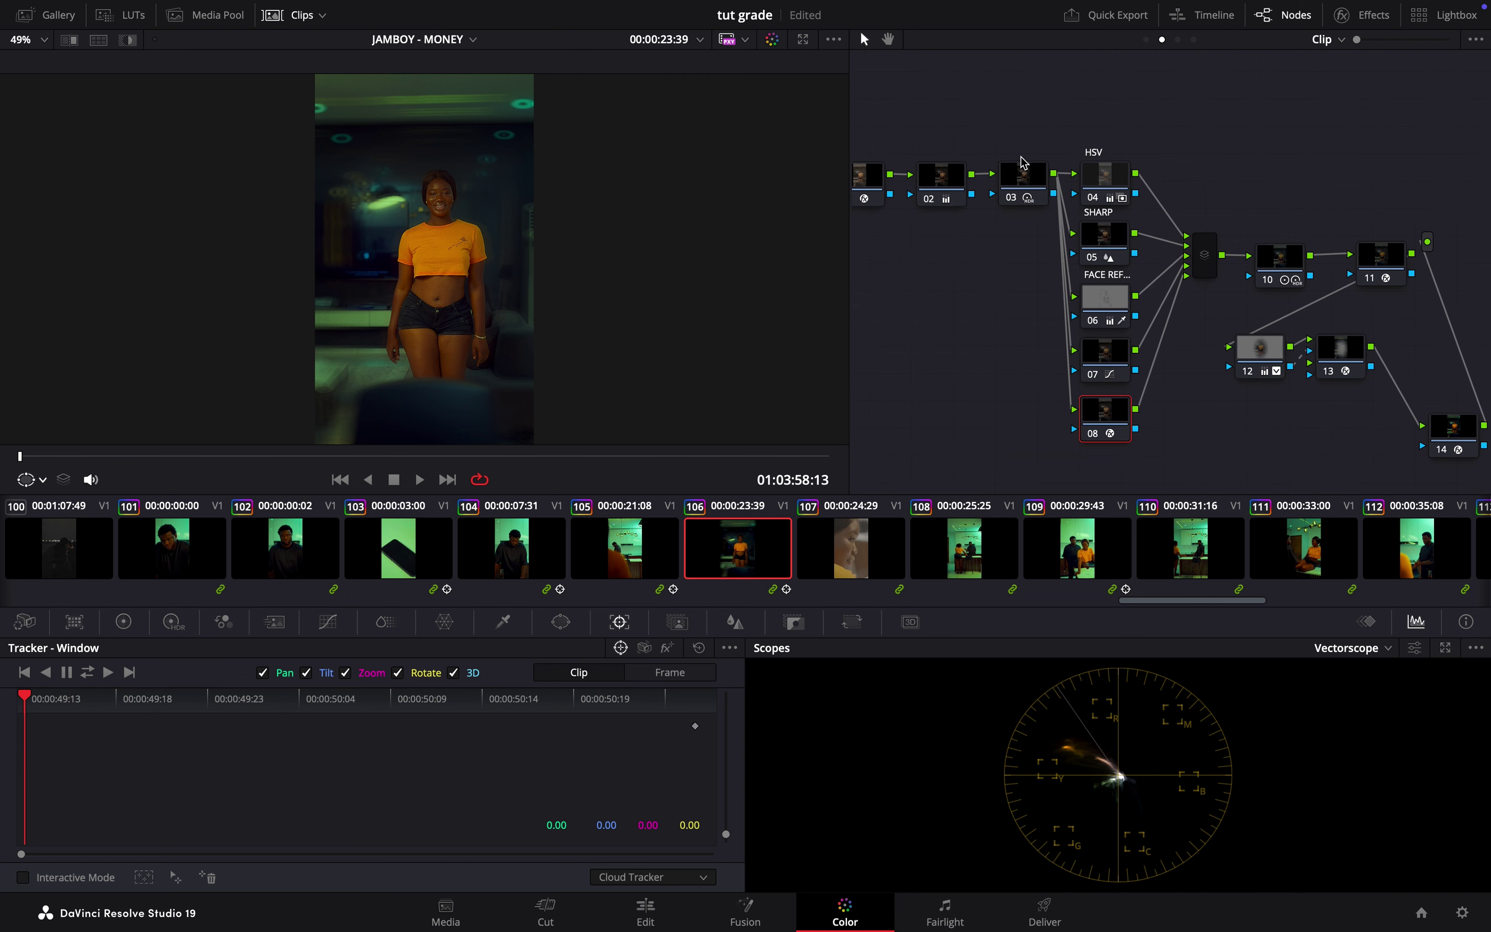
{"action": "left_click", "coordinate": [1146, 39]}
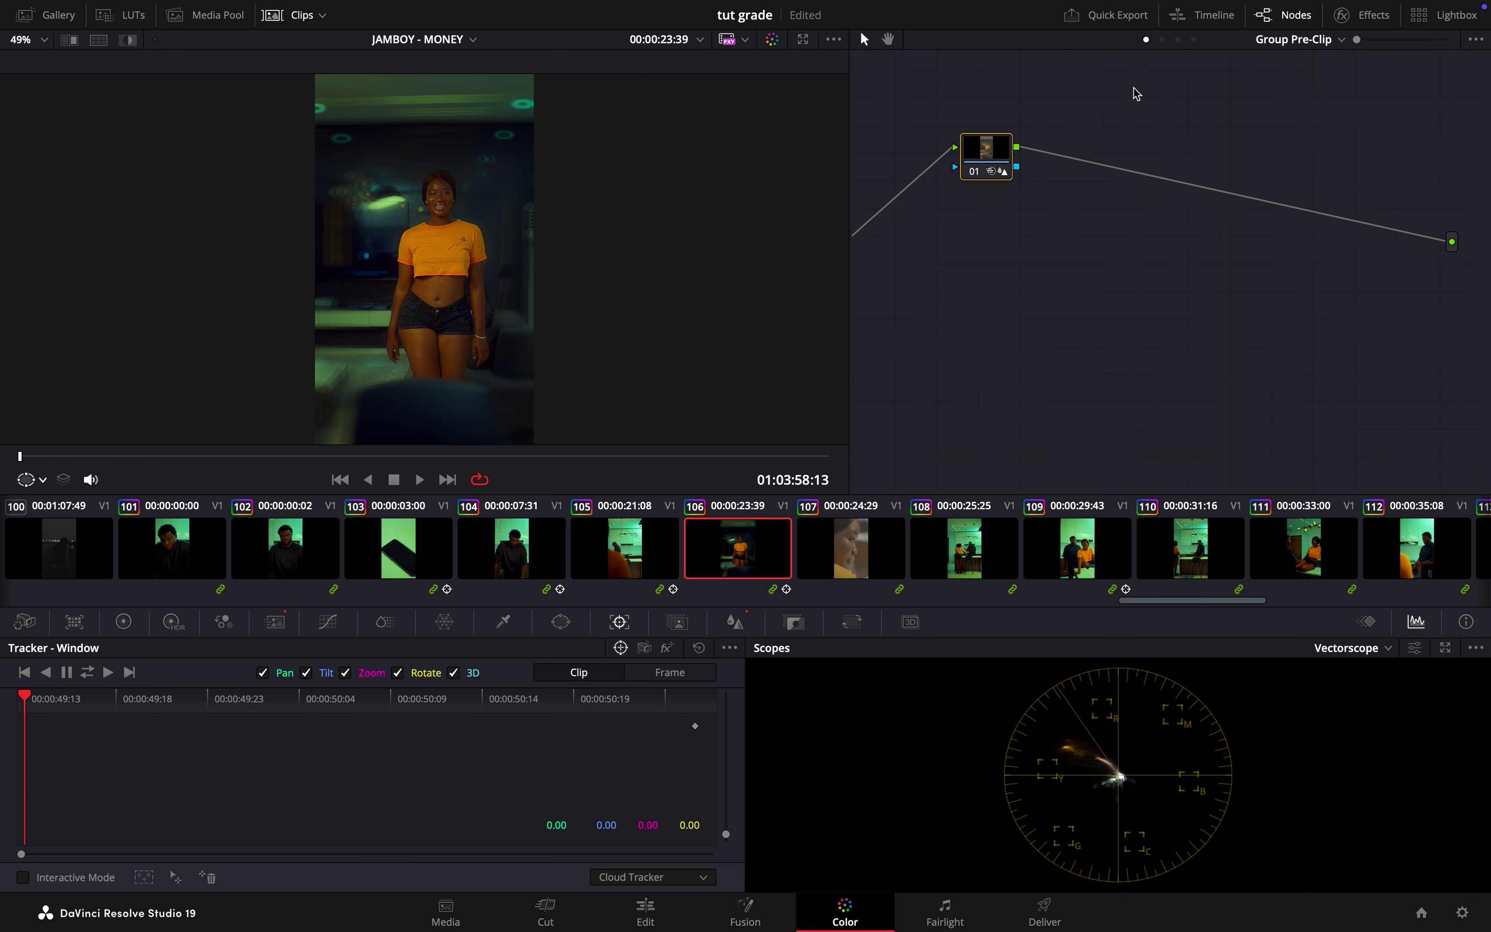
{"action": "left_click", "coordinate": [1163, 39]}
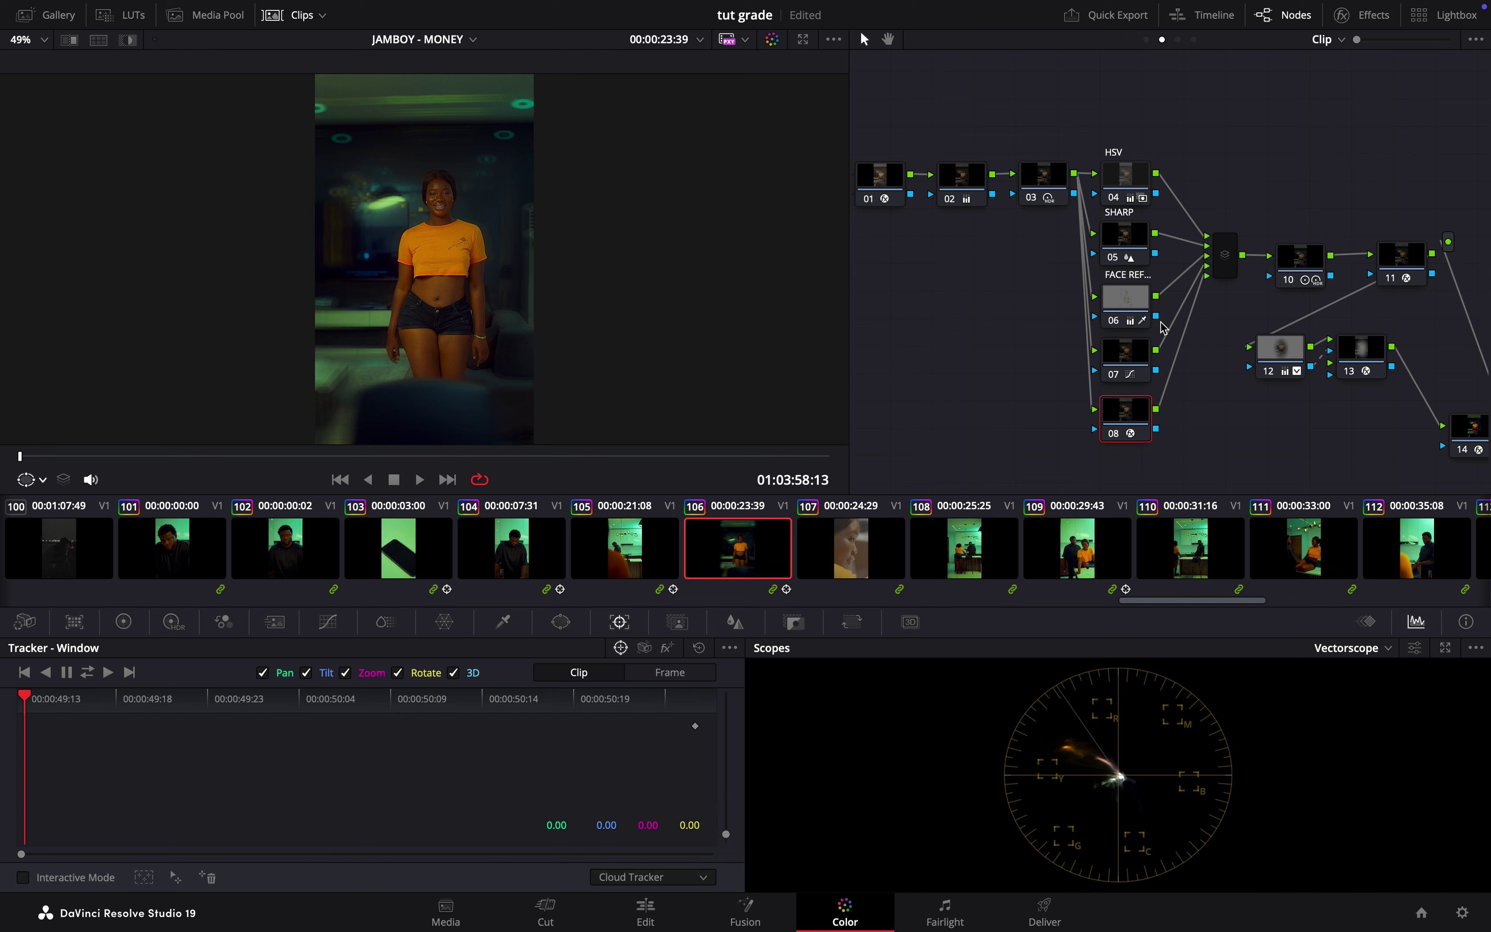
Open clip 107 and delete every node in its grade except the last one
{"action": "left_click", "coordinate": [849, 551]}
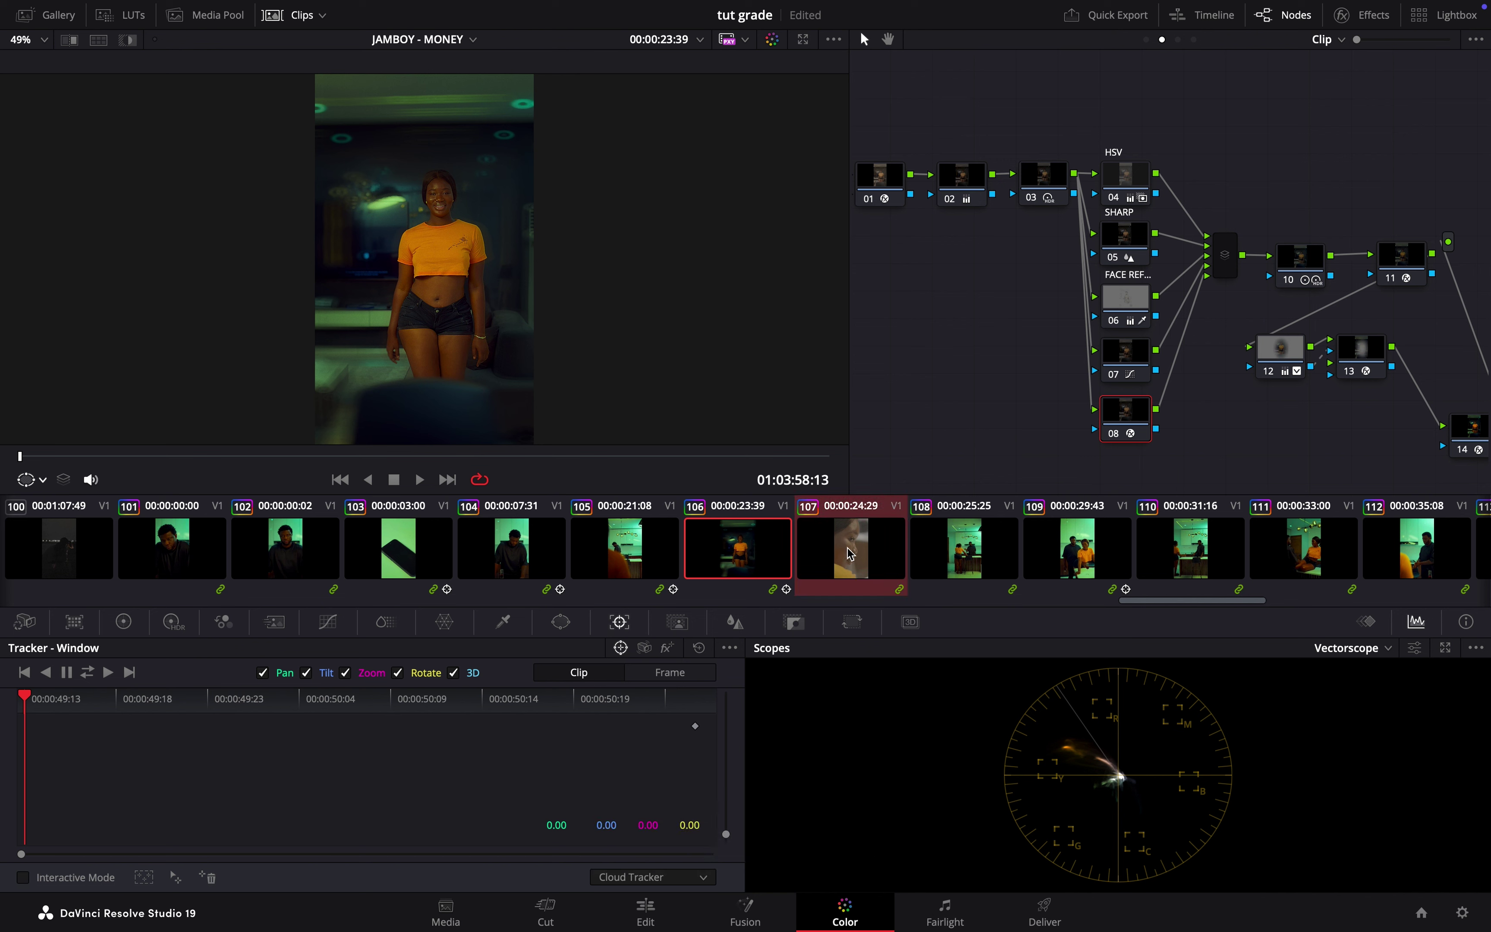
{"action": "left_click", "coordinate": [851, 560]}
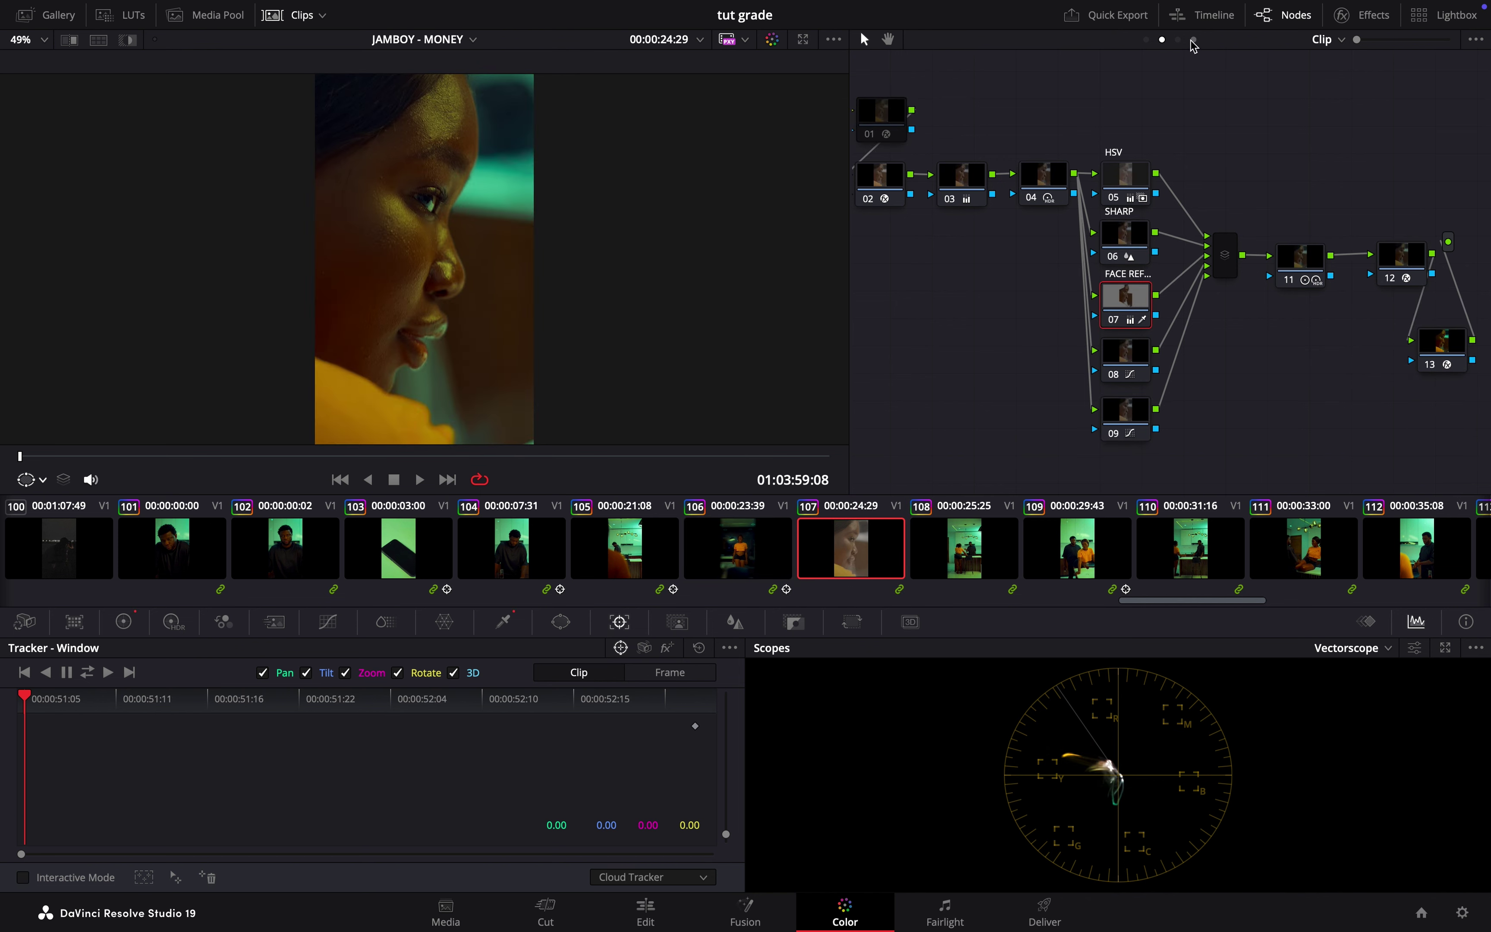
{"action": "scroll", "coordinate": [1149, 246], "scroll_direction": "left", "scroll_amount": 3}
{"action": "scroll", "coordinate": [1149, 245], "scroll_direction": "right", "scroll_amount": 1}
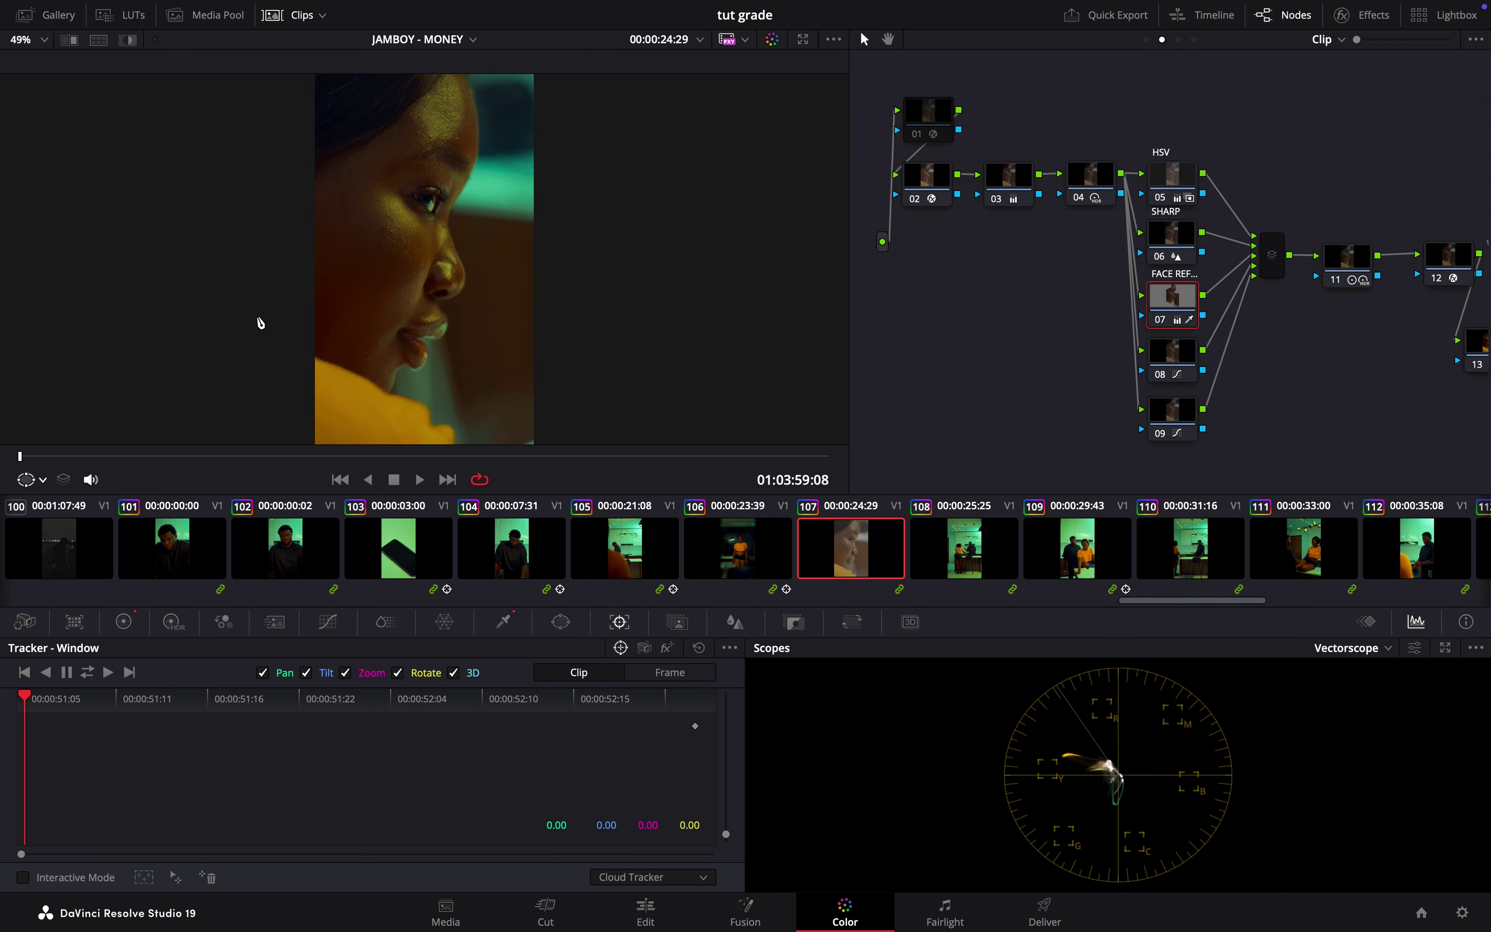
{"action": "right_click", "coordinate": [458, 235]}
{"action": "key", "text": "Escape"}
{"action": "scroll", "coordinate": [1267, 397], "scroll_direction": "right", "scroll_amount": 3}
{"action": "left_click_drag", "start_coordinate": [895, 80], "coordinate": [1396, 438]}
{"action": "key", "text": "Delete"}
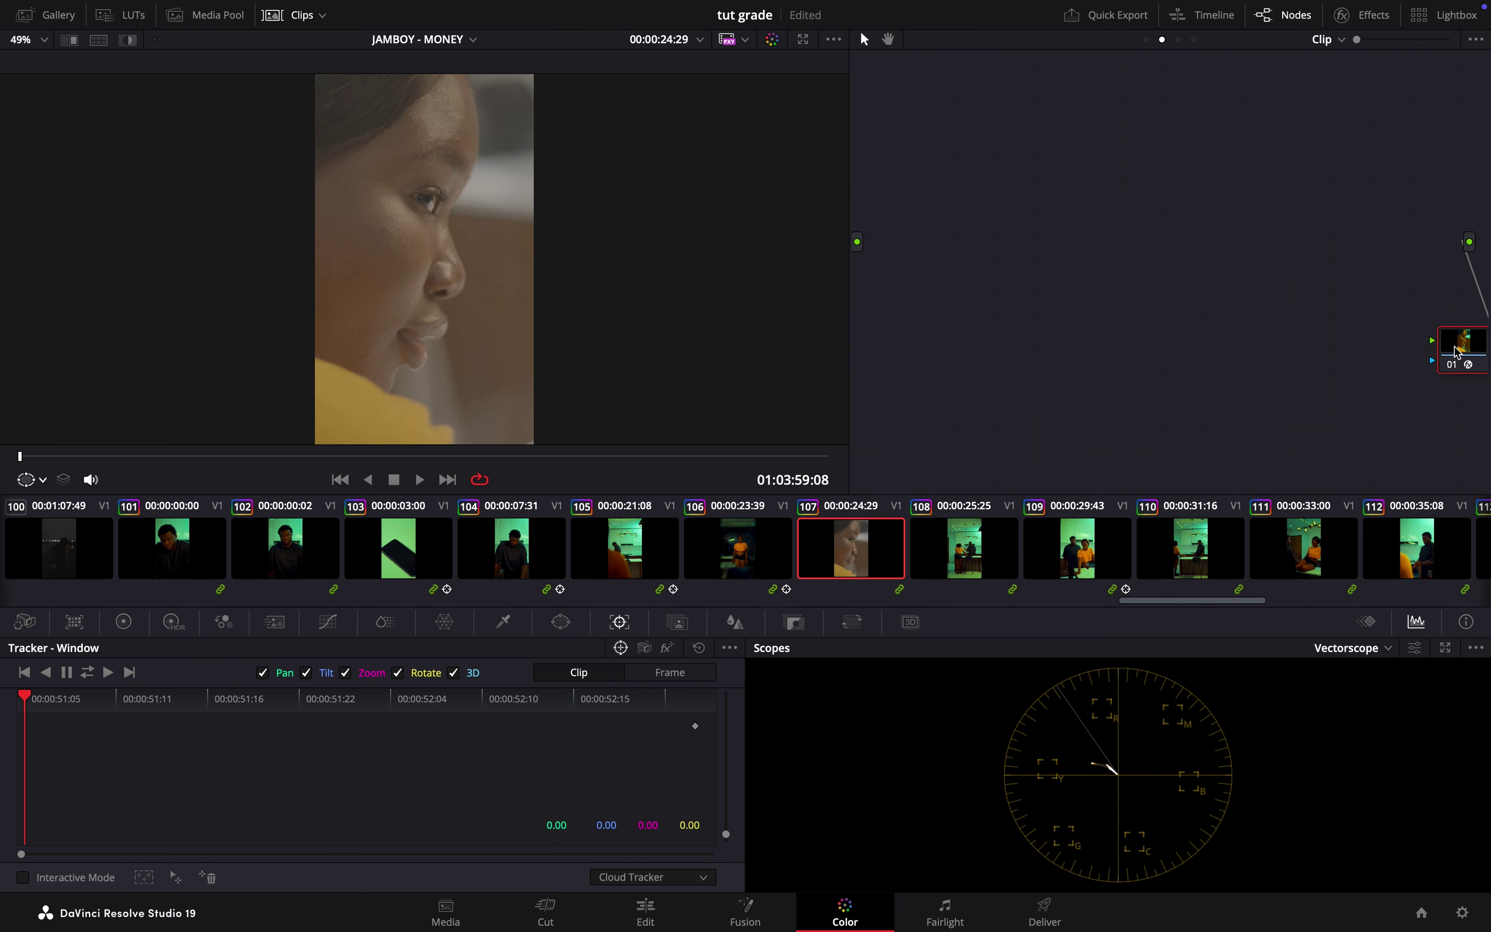
Connect clip 107's remaining node between the source and output, and reset its grade
{"action": "left_click_drag", "start_coordinate": [1455, 352], "coordinate": [973, 230]}
{"action": "left_click_drag", "start_coordinate": [858, 242], "coordinate": [980, 227]}
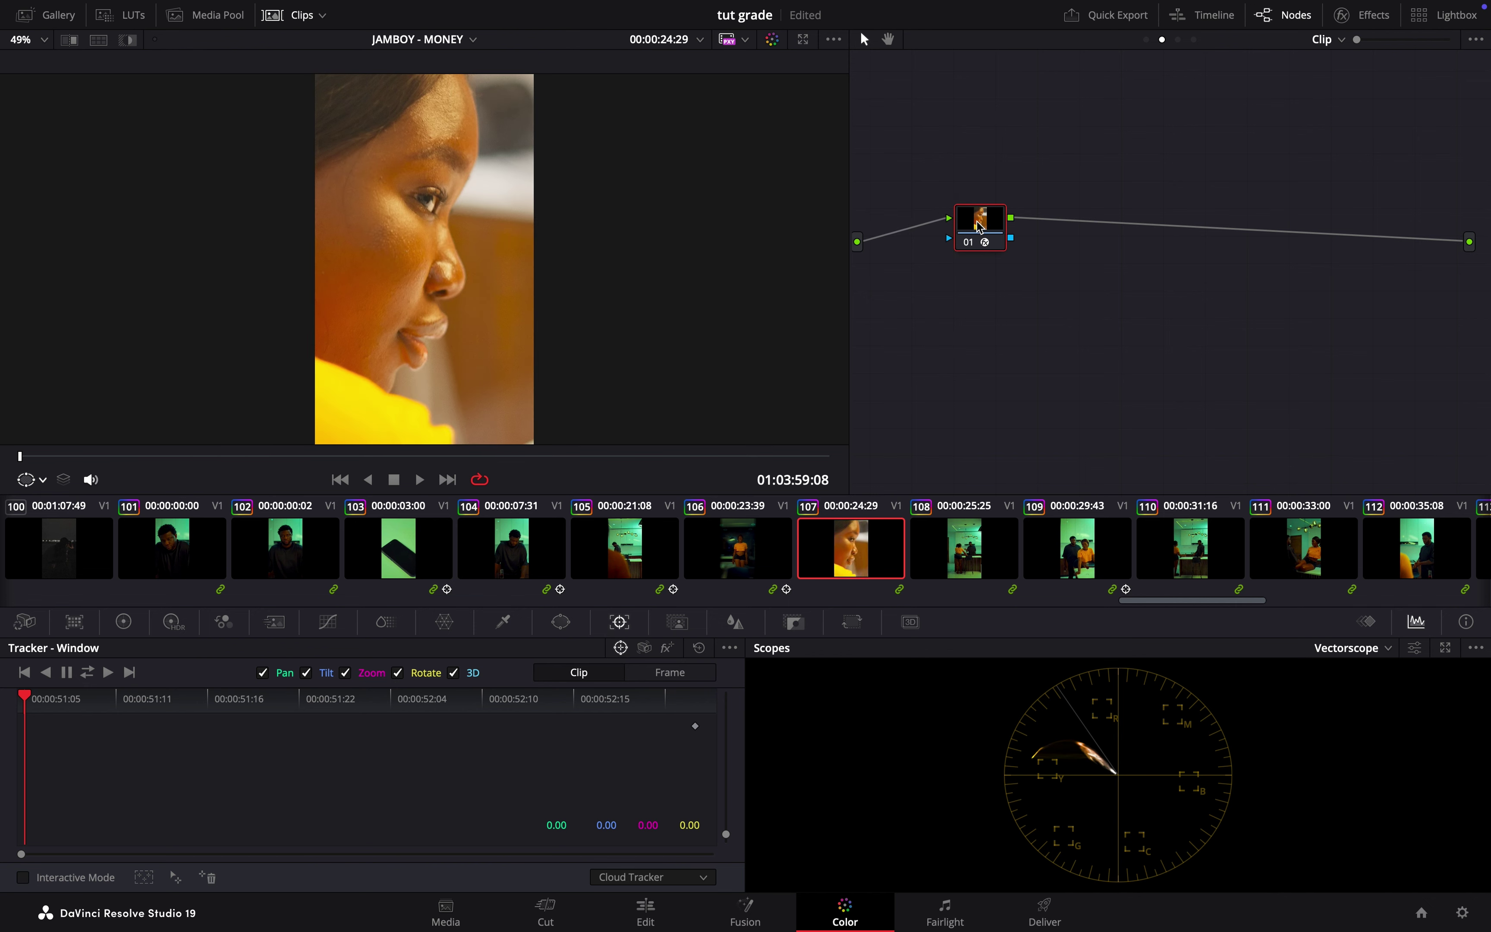
{"action": "right_click", "coordinate": [985, 227]}
{"action": "left_click", "coordinate": [1011, 231]}
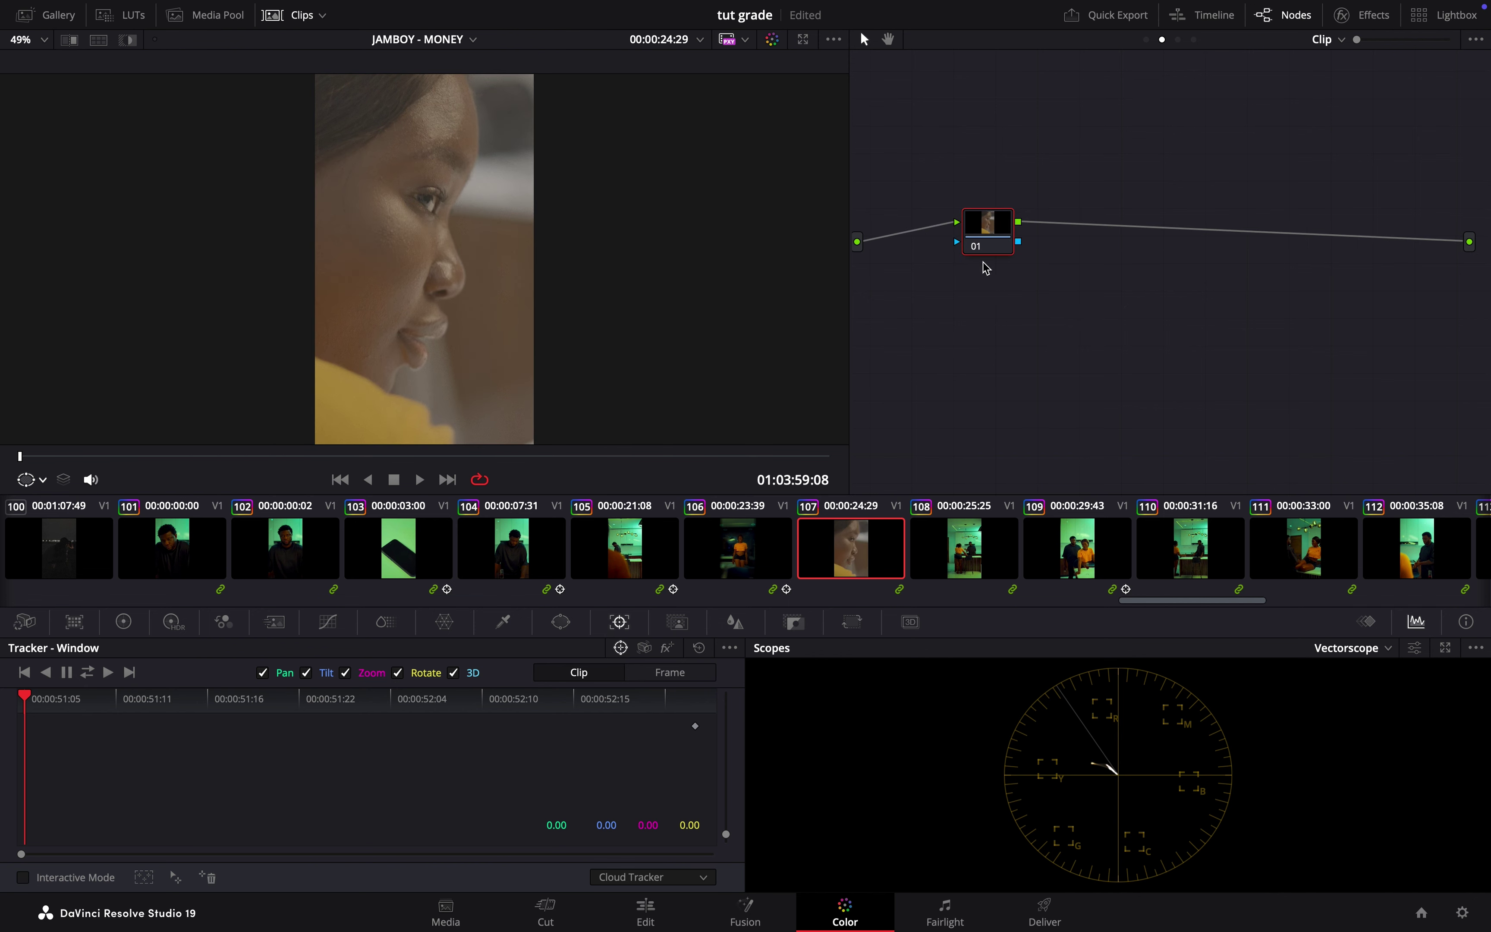
Switch between clips 106 and 107 to compare the graded shot with the ungraded close-up
{"action": "left_click", "coordinate": [740, 548], "text": "ctrl"}
{"action": "left_click", "coordinate": [767, 565]}
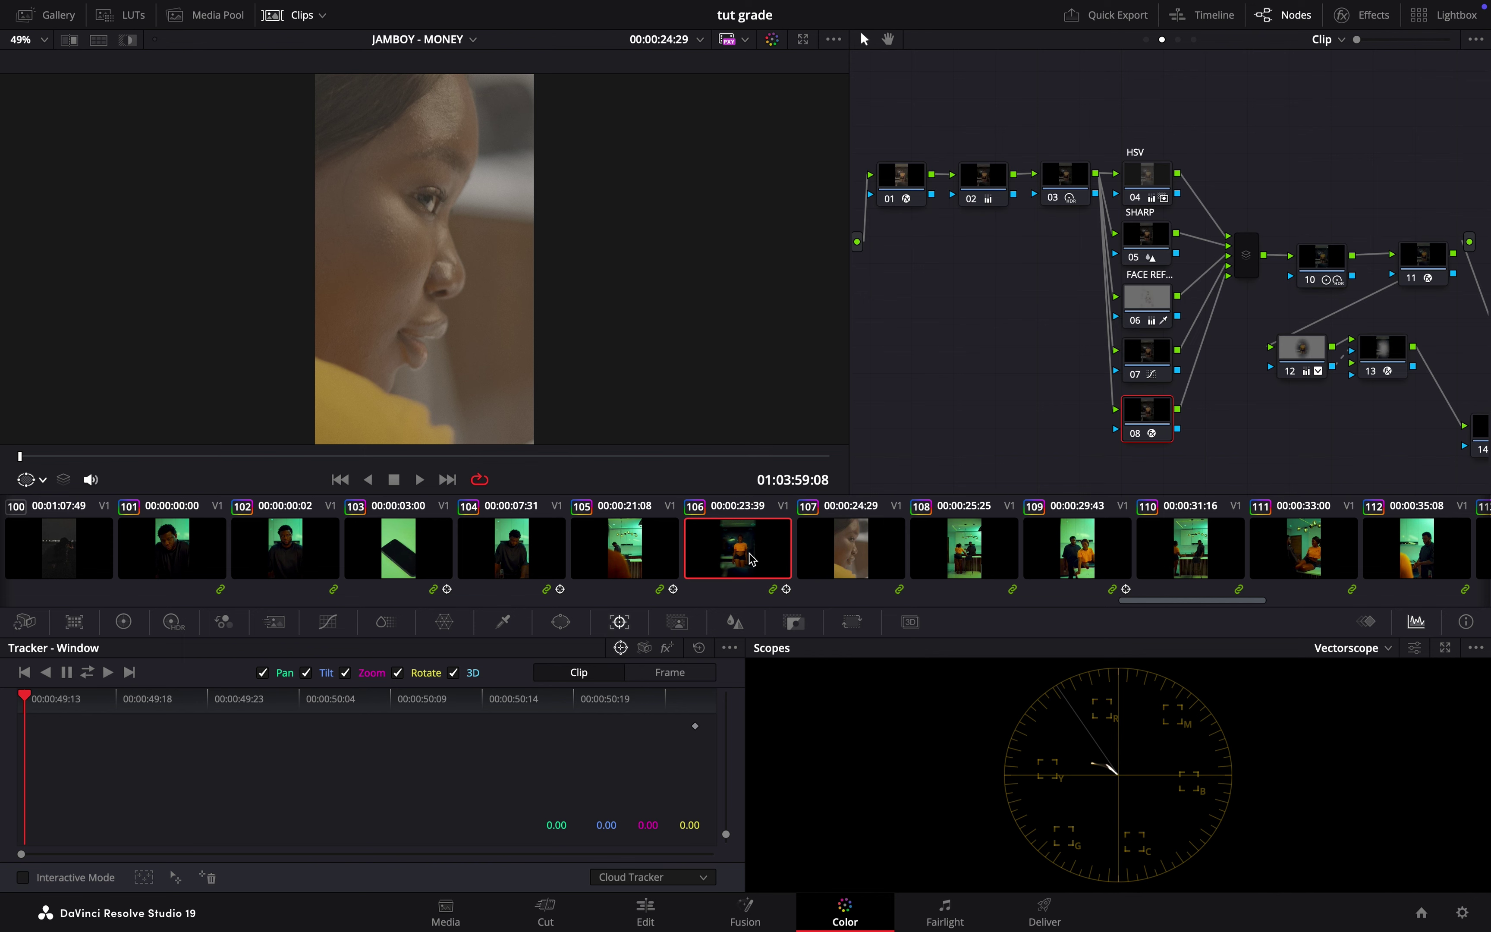
{"action": "left_click", "coordinate": [868, 558]}
{"action": "left_click", "coordinate": [764, 561]}
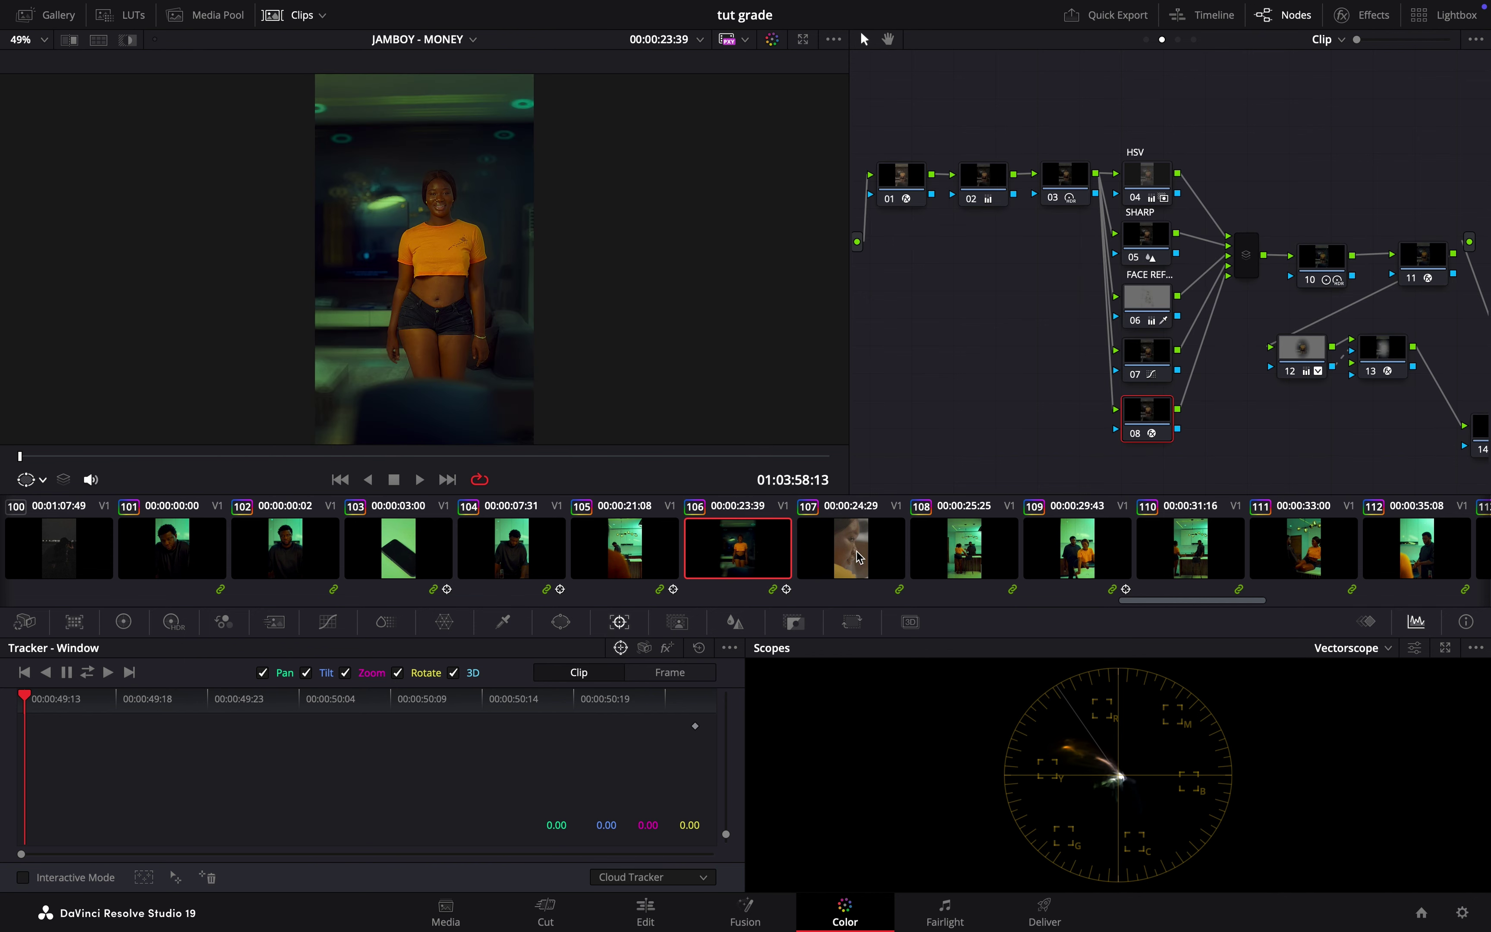
{"action": "left_click", "coordinate": [838, 558], "text": "ctrl"}
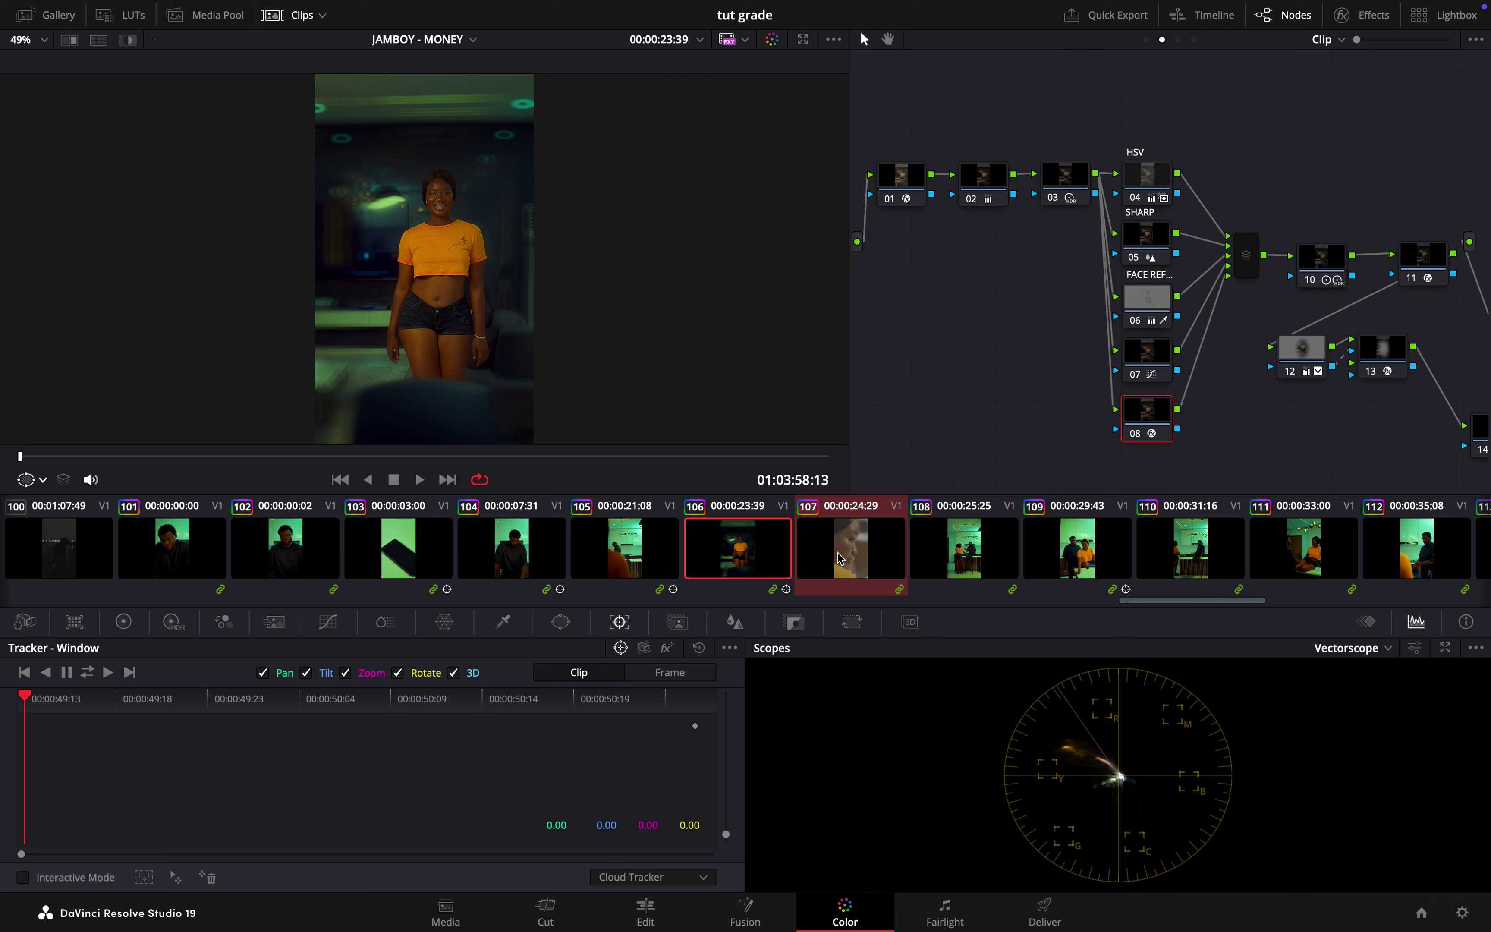
{"action": "left_click", "coordinate": [756, 552]}
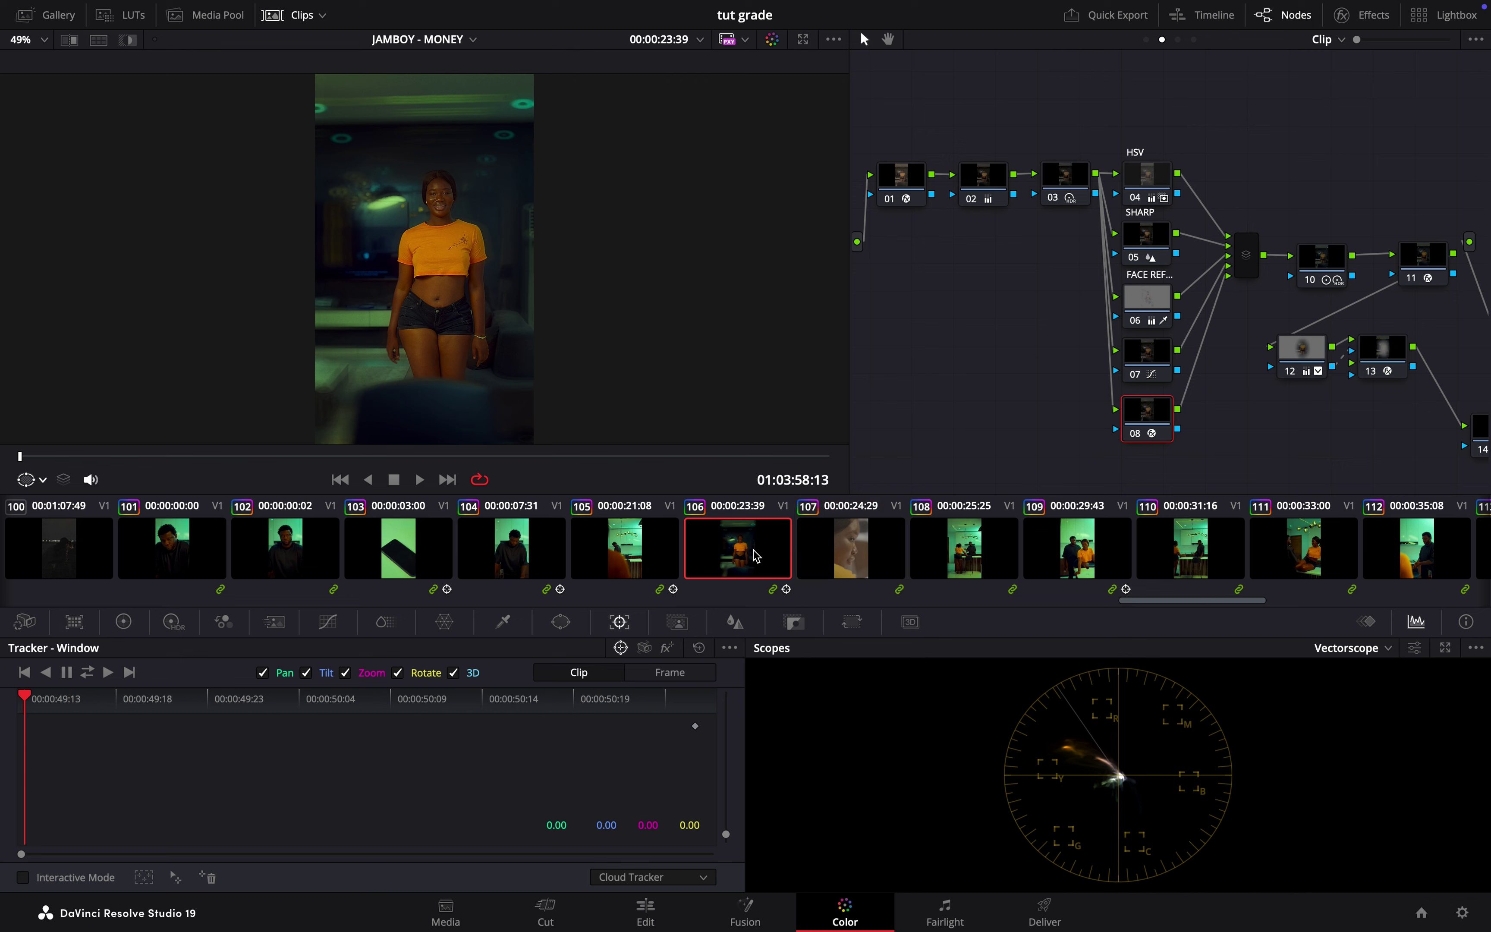
{"action": "left_click", "coordinate": [844, 572]}
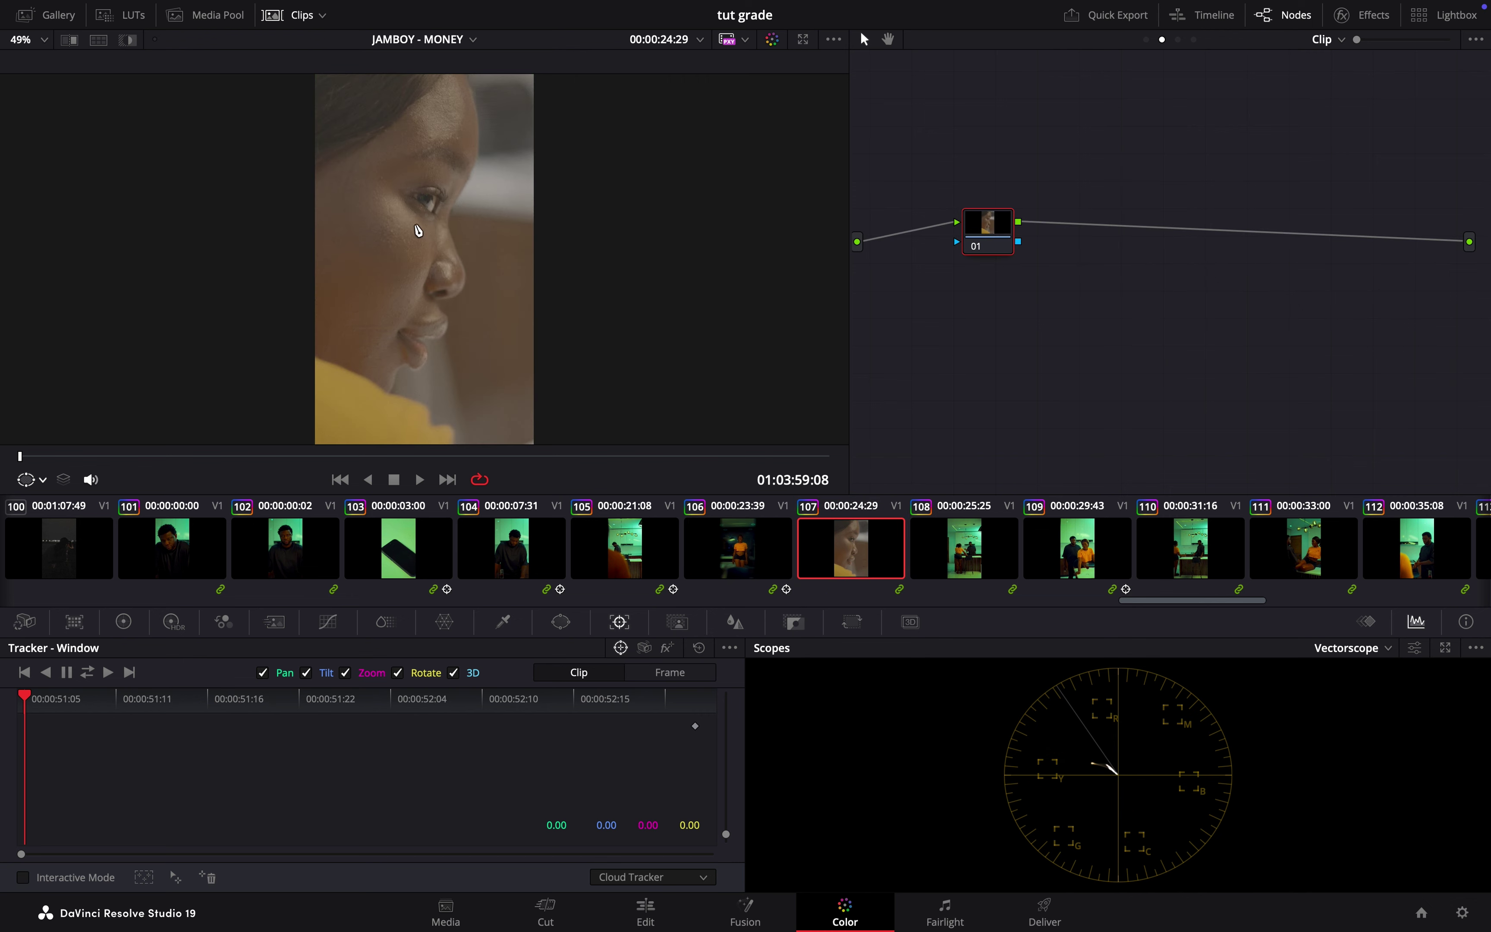
Inspect clip 107's face up close, view the group and grade options for all clips, and restore the full frame
{"action": "scroll", "coordinate": [417, 230], "scroll_direction": "up", "scroll_amount": 4}
{"action": "scroll", "coordinate": [418, 230], "scroll_direction": "down", "scroll_amount": 1}
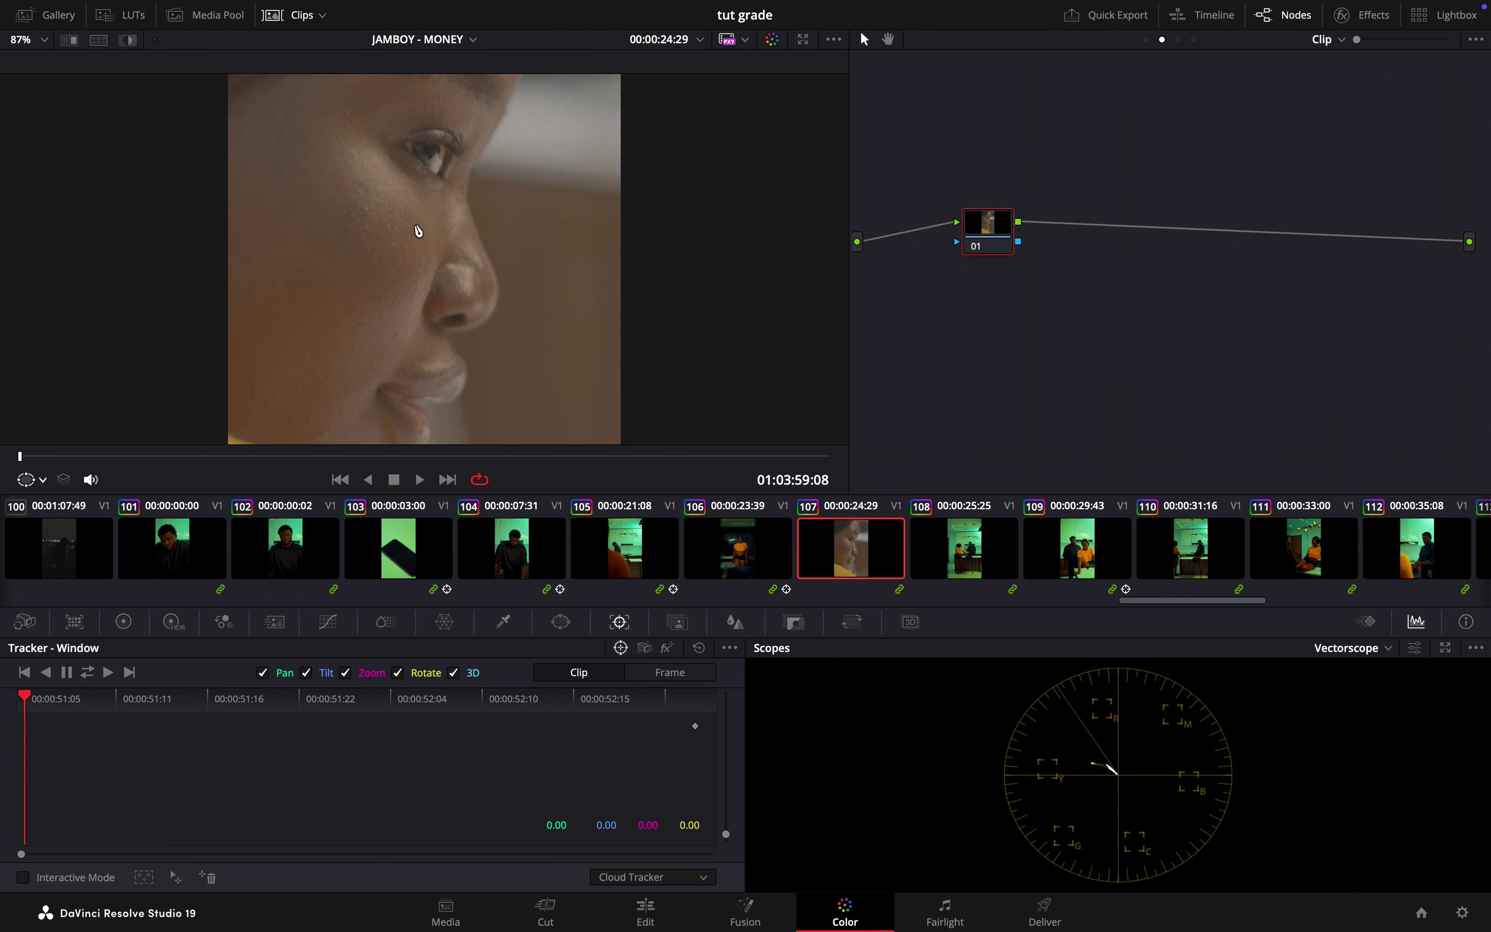
{"action": "key", "text": "ctrl+a"}
{"action": "right_click", "coordinate": [851, 566]}
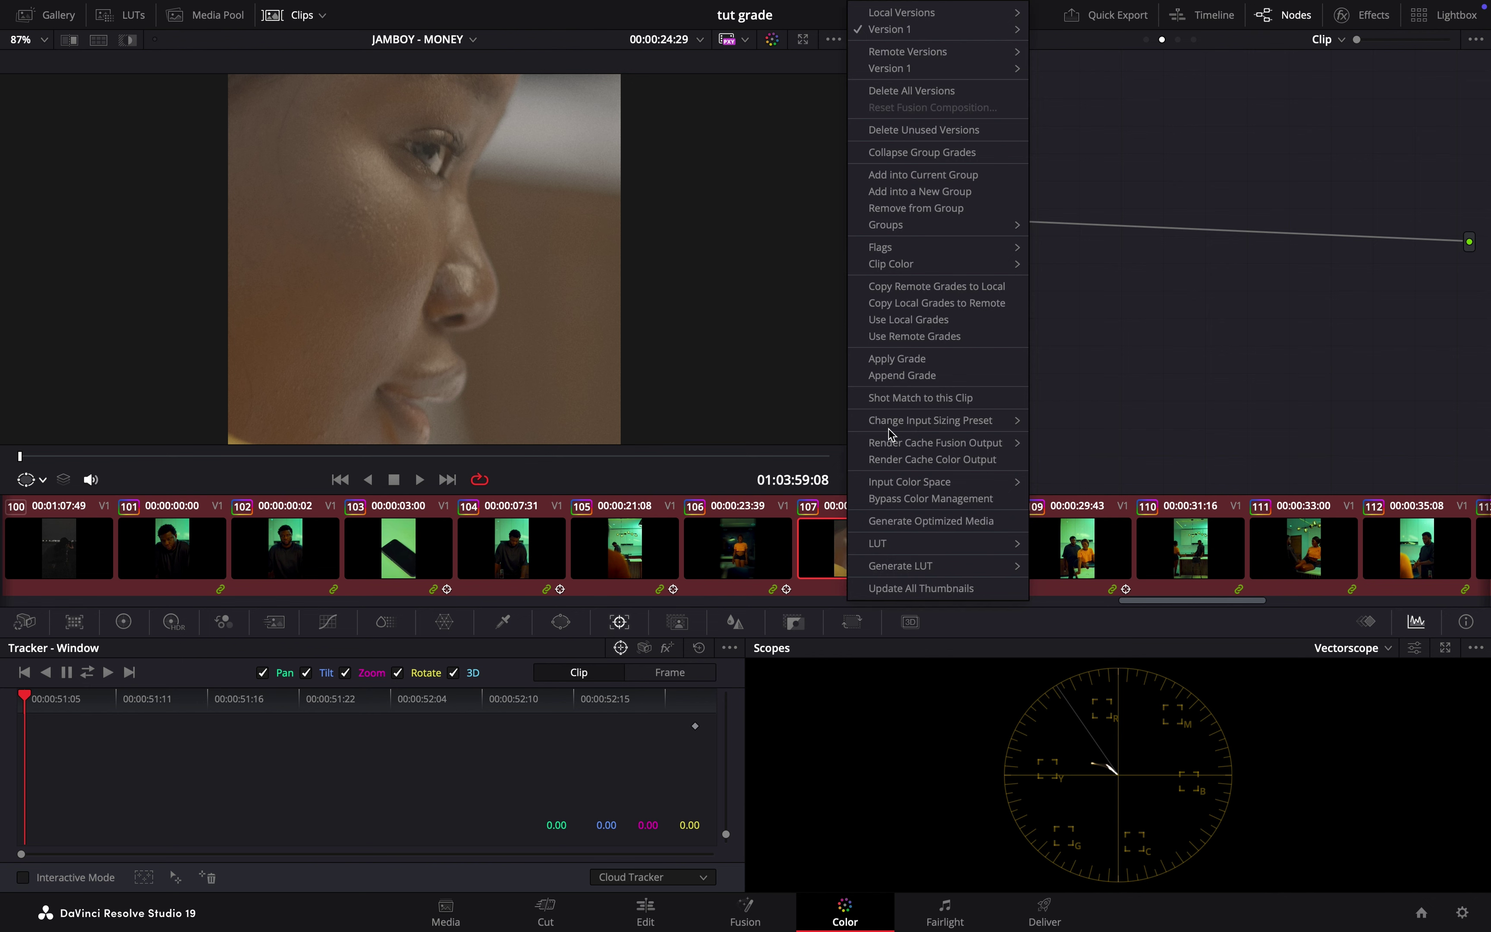
{"action": "left_click", "coordinate": [1171, 405]}
{"action": "left_click", "coordinate": [862, 573]}
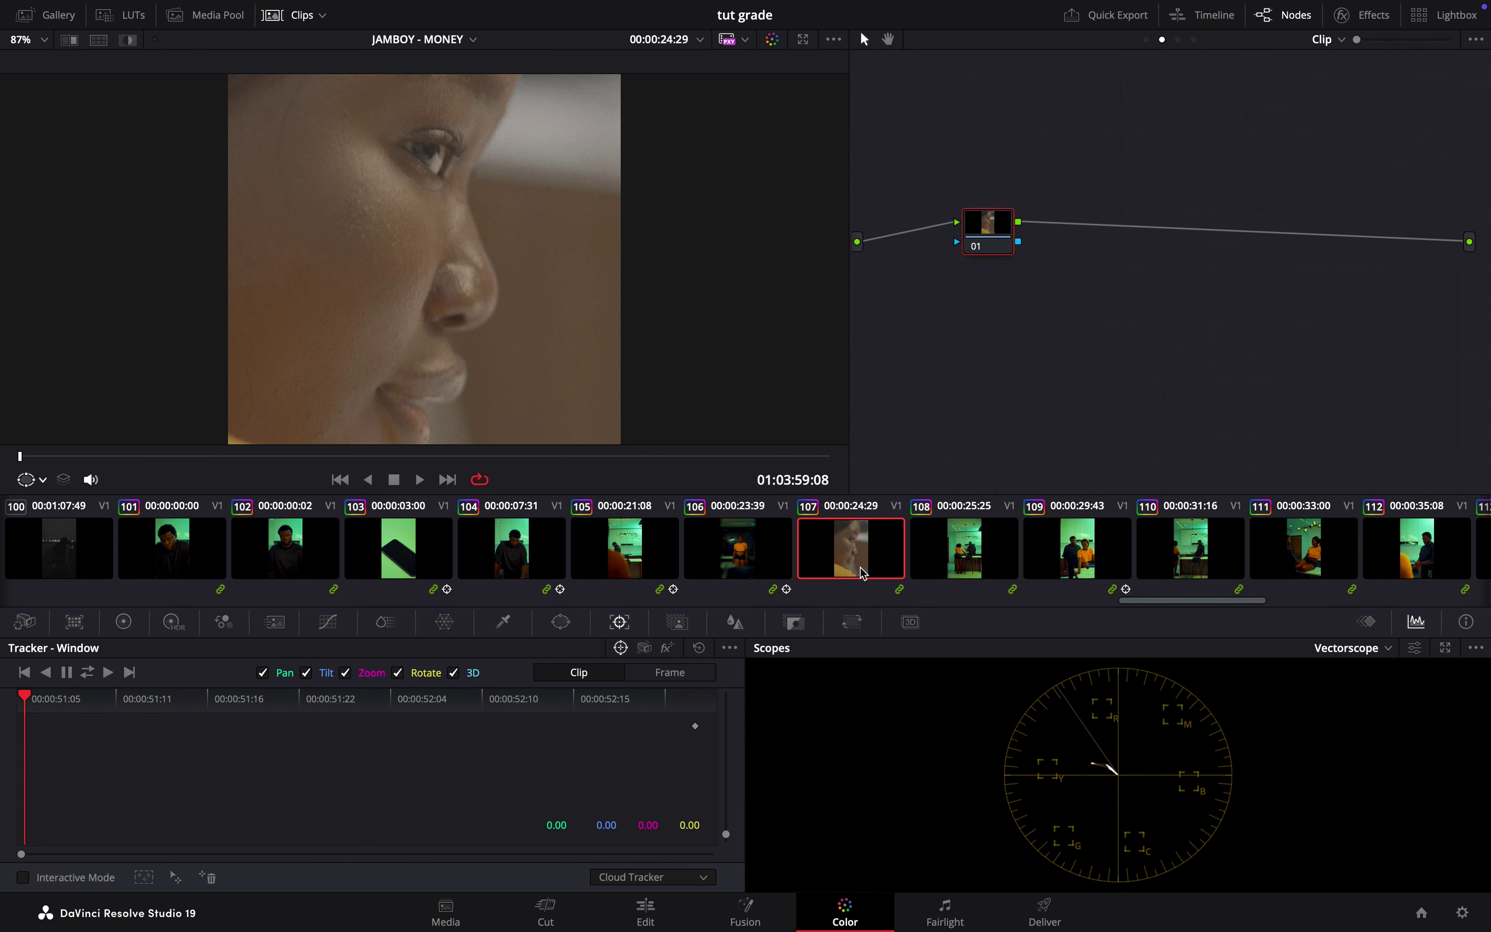
{"action": "scroll", "coordinate": [533, 329], "scroll_direction": "down", "scroll_amount": 4}
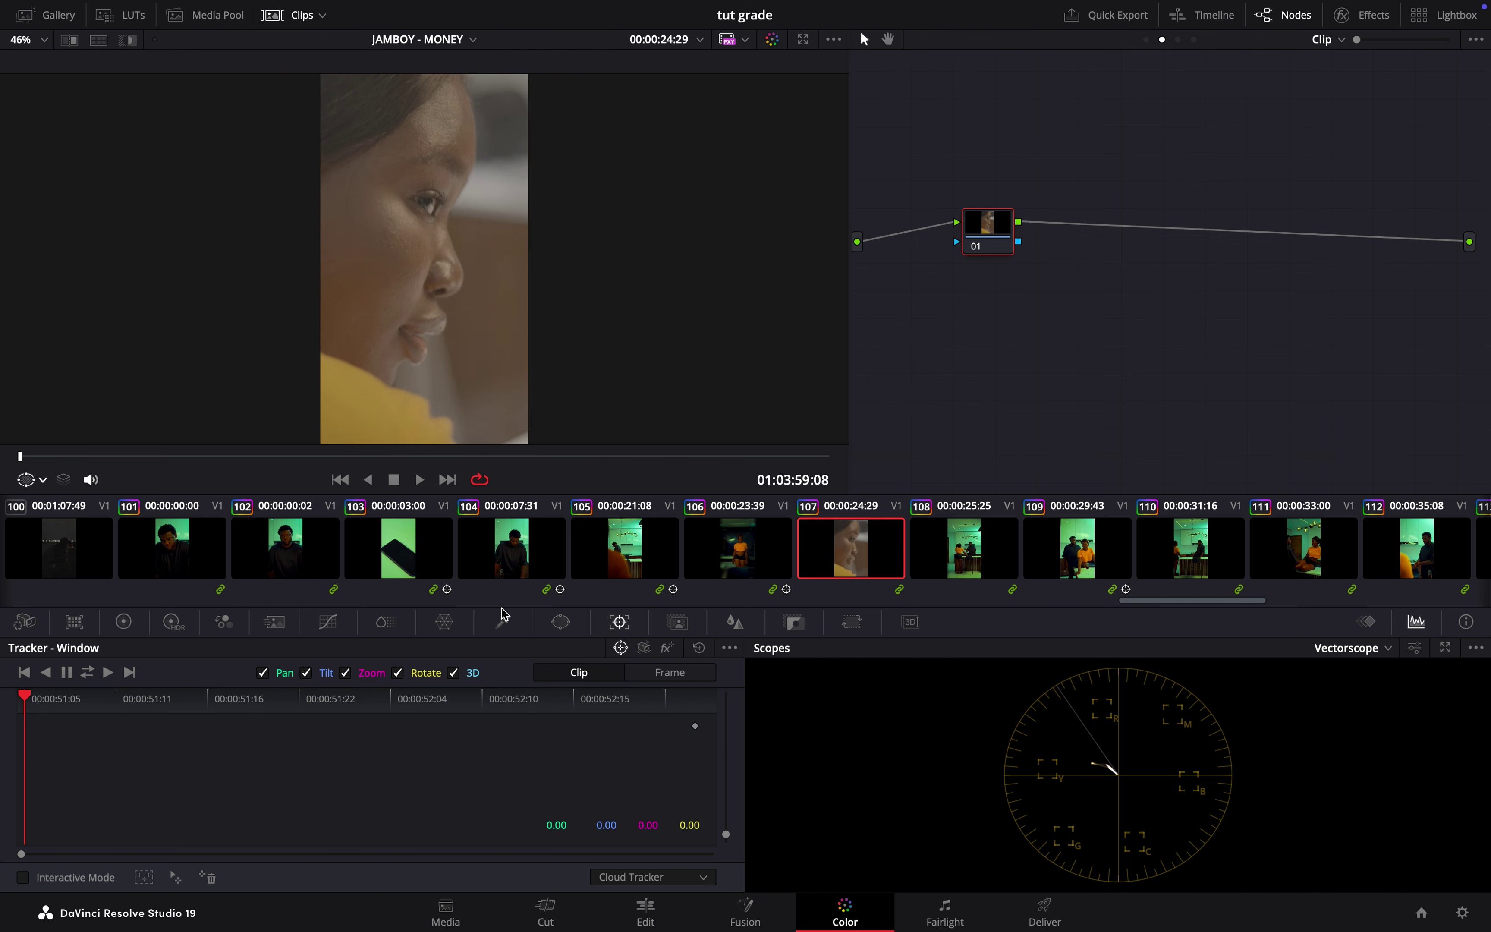
View graded clip 106 among its neighbouring clips once more, and return to ungraded clip 107
{"action": "left_click", "coordinate": [727, 548]}
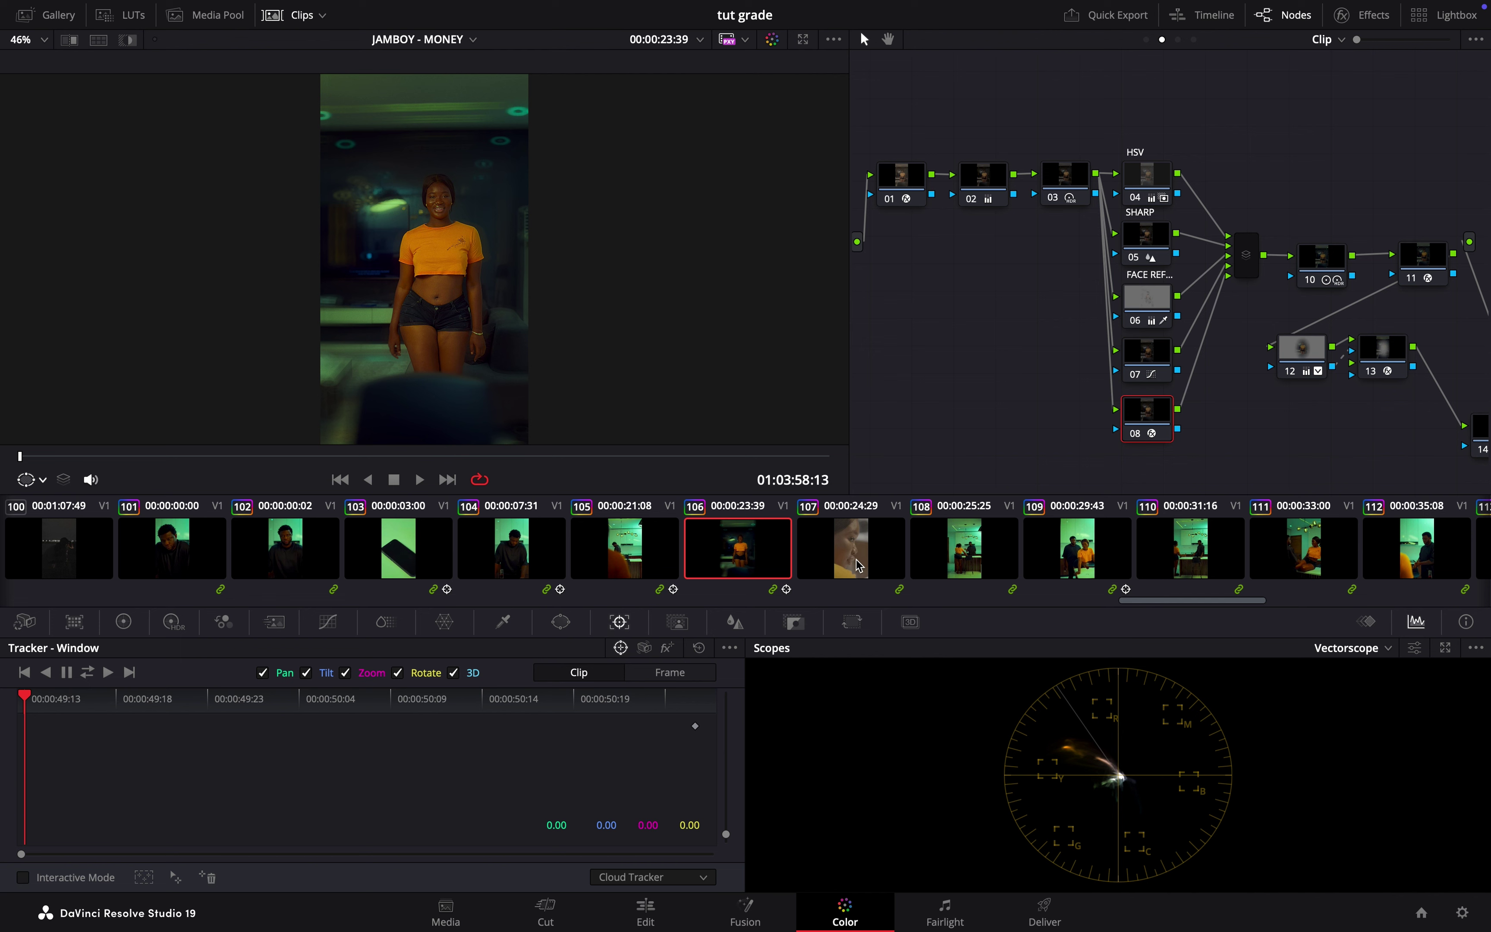
{"action": "scroll", "coordinate": [859, 566], "scroll_direction": "down", "scroll_amount": 3}
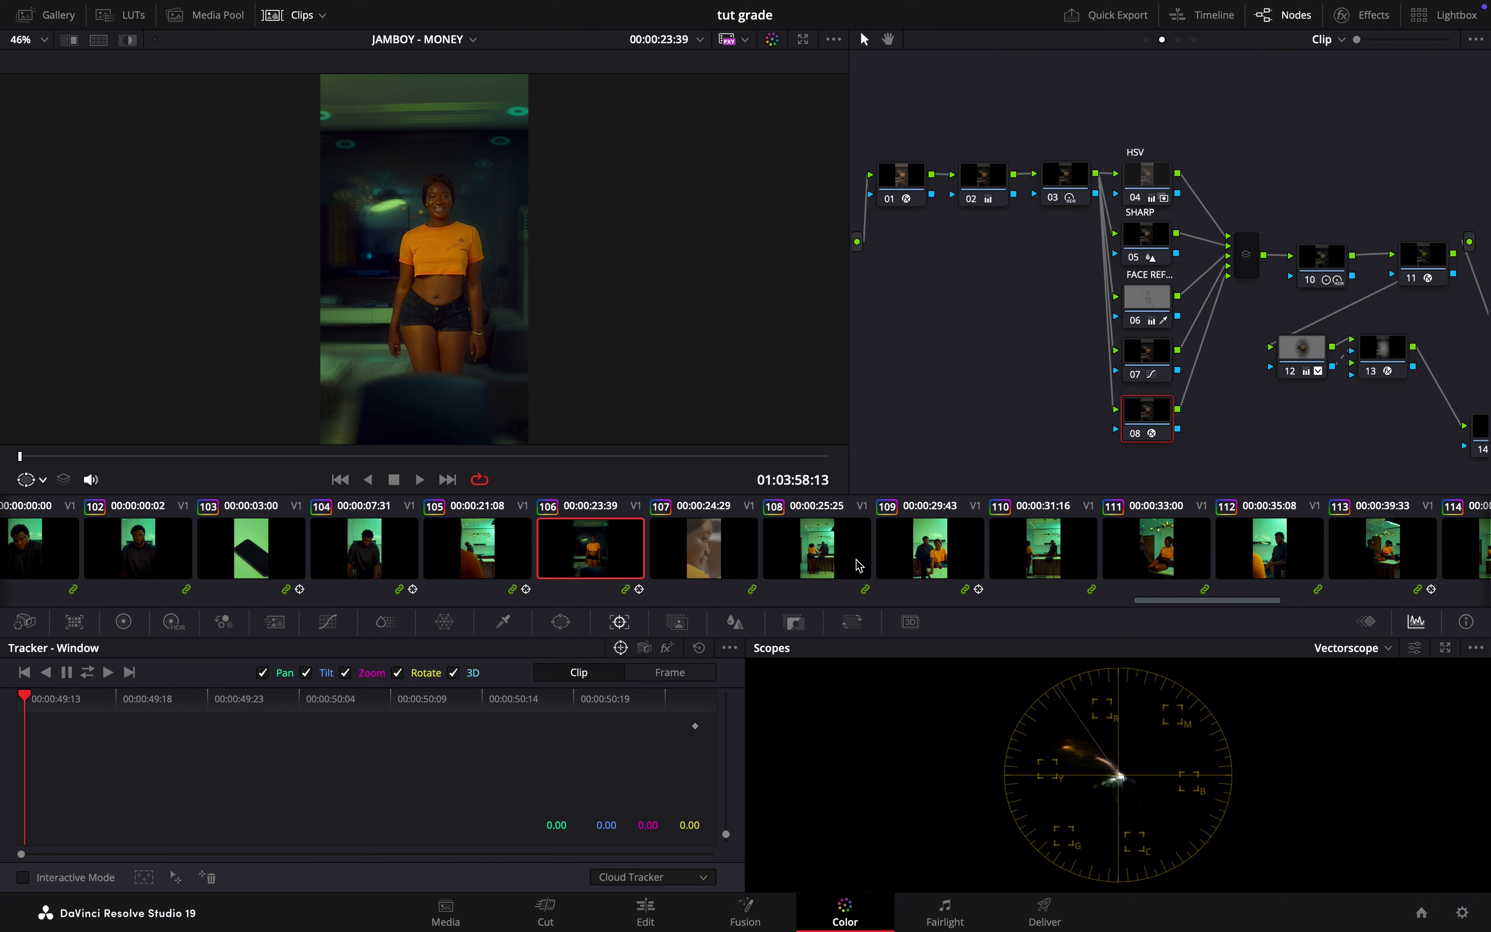
{"action": "left_click", "coordinate": [705, 553]}
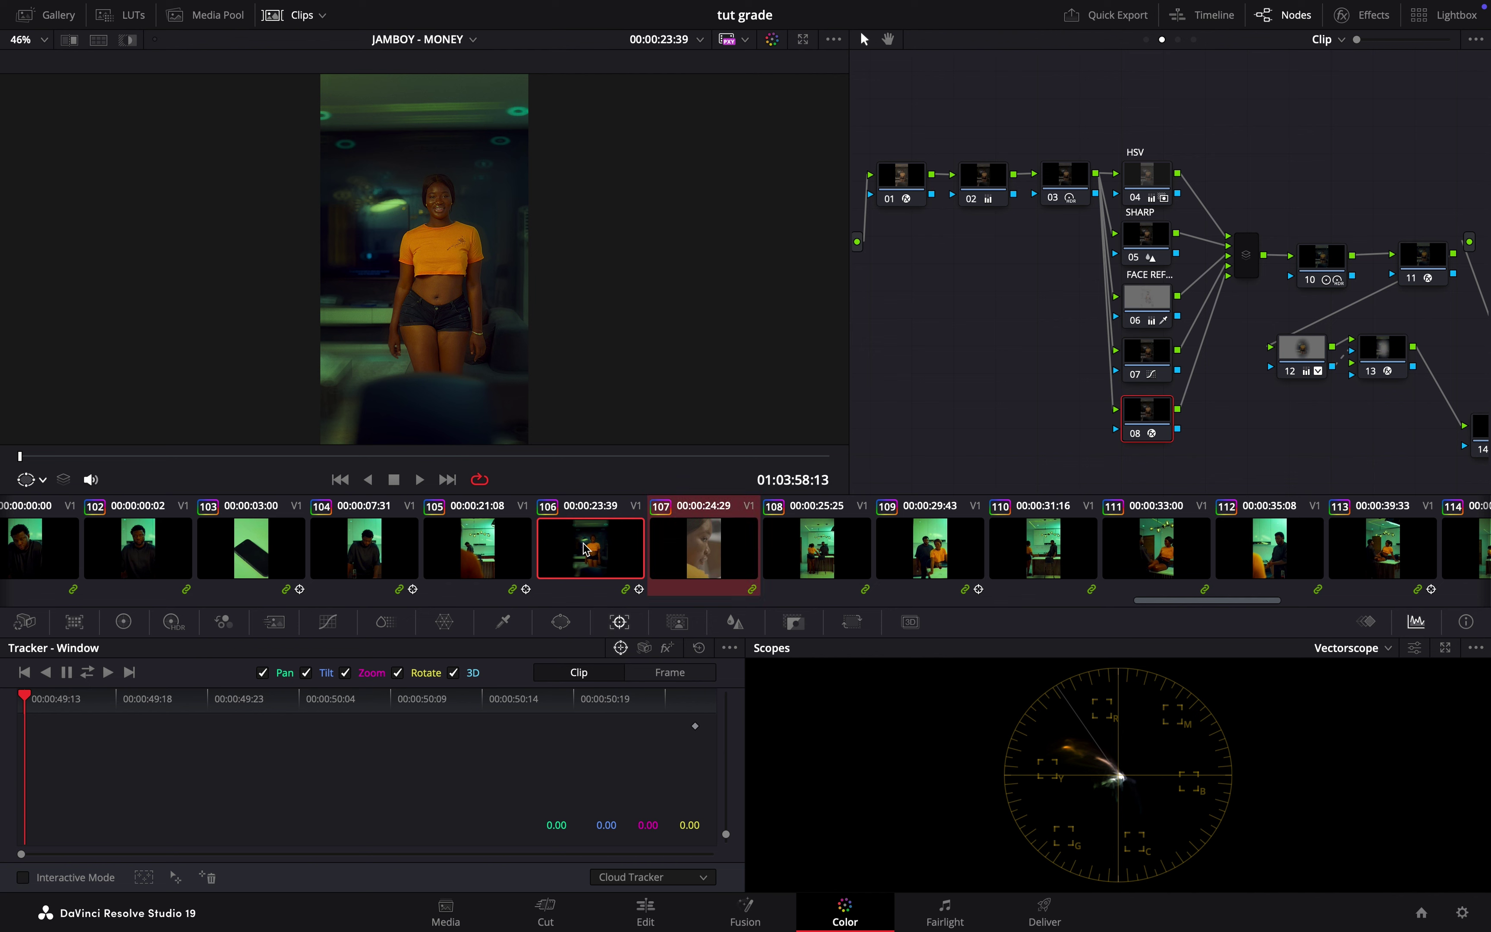
{"action": "left_click", "coordinate": [708, 566]}
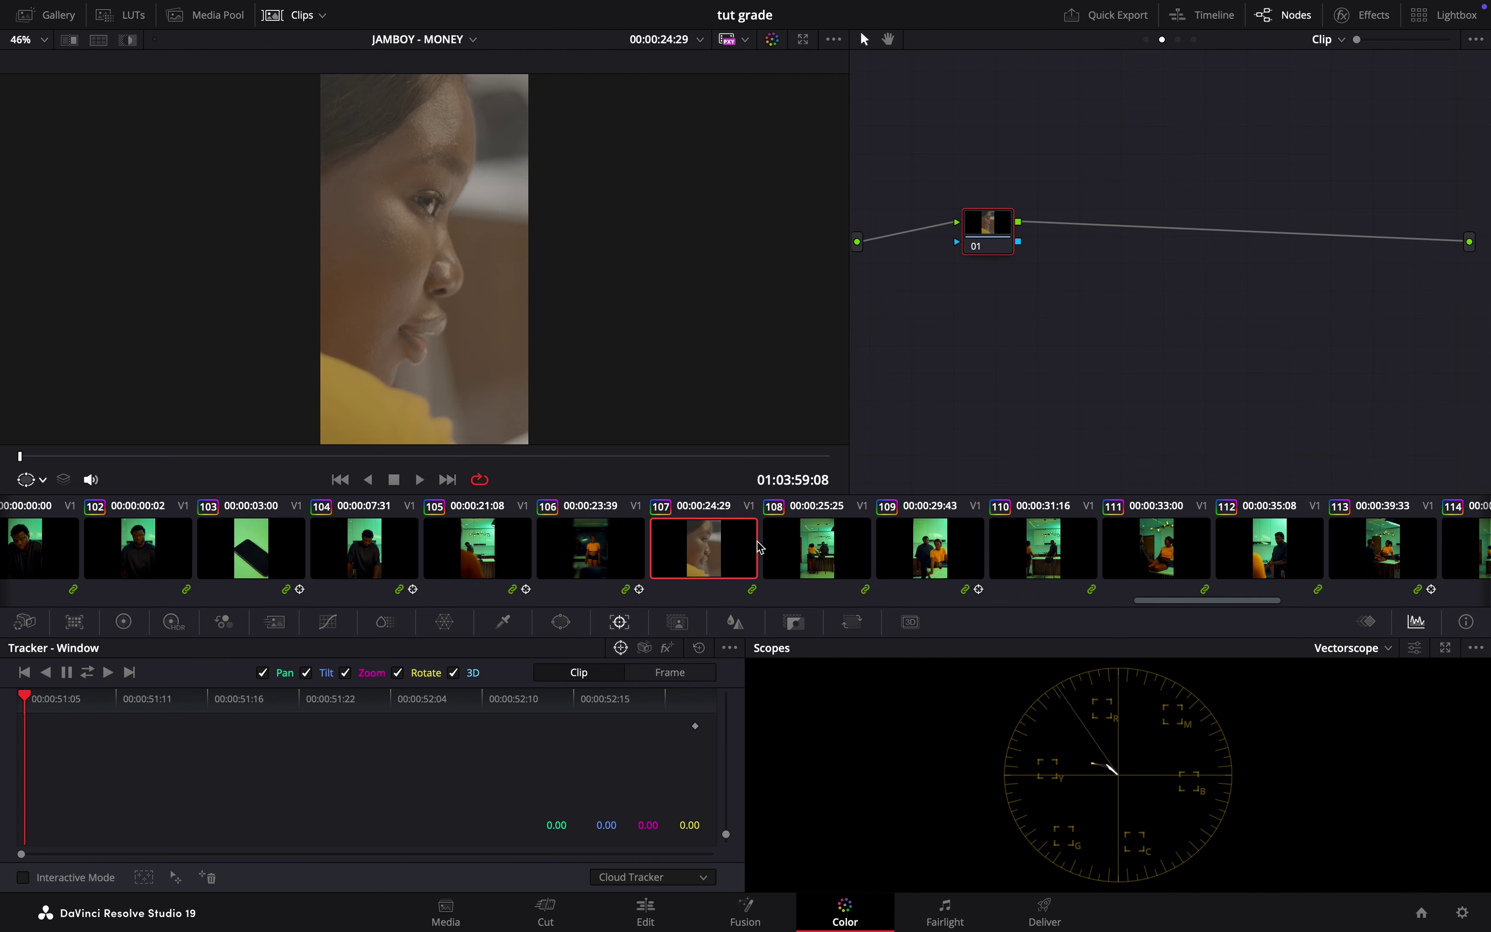
Turn on the split-screen view in the viewer, keeping clip 107 as the current clip
{"action": "left_click", "coordinate": [604, 555]}
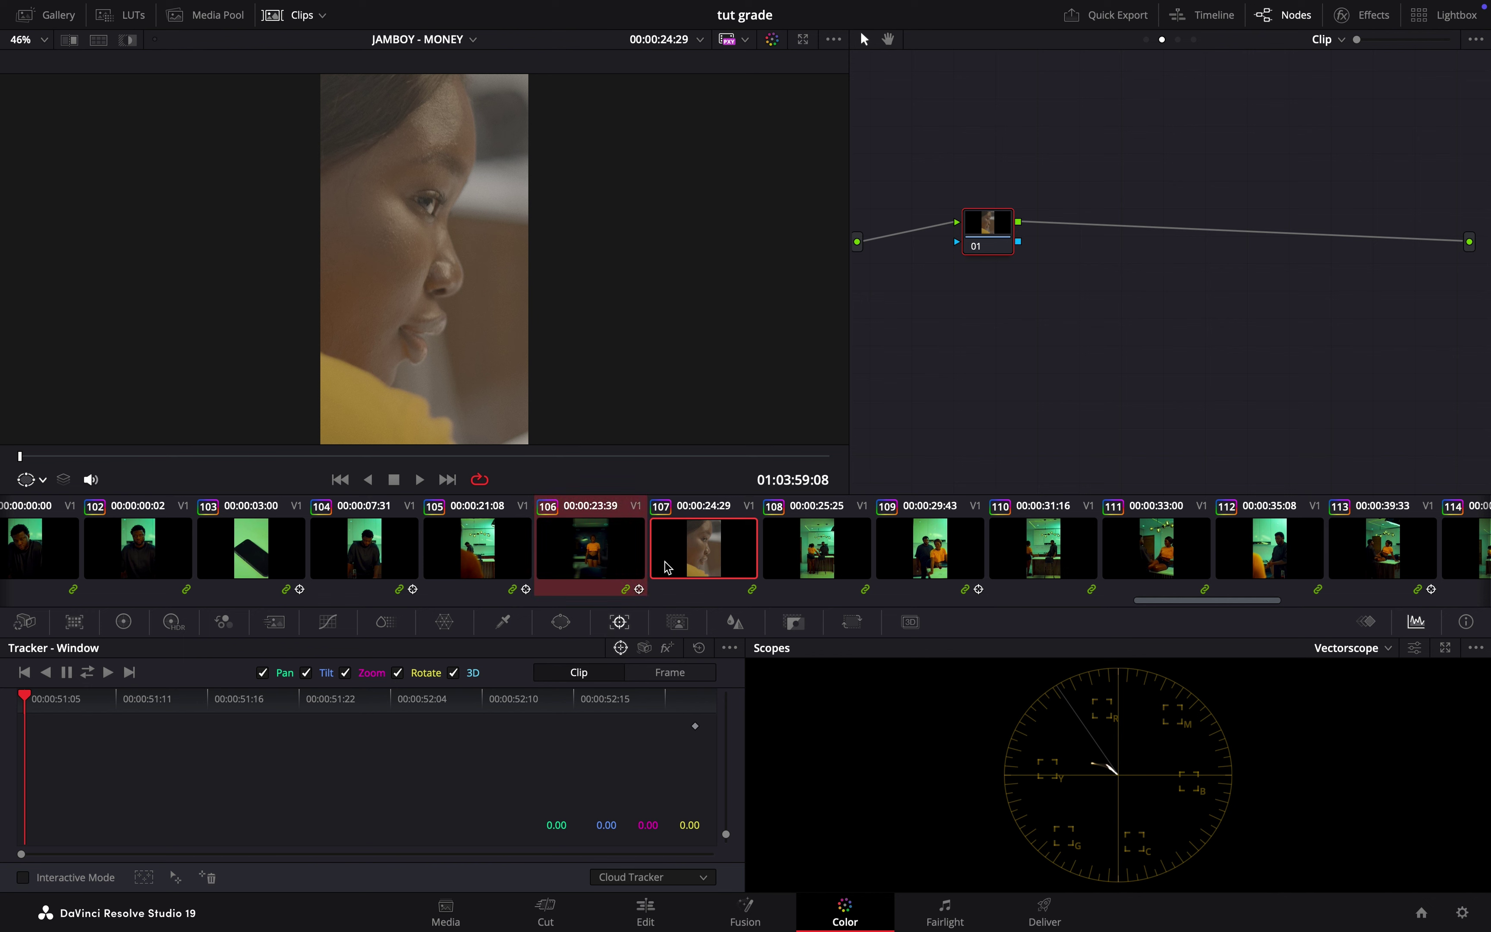
{"action": "left_click", "coordinate": [100, 41]}
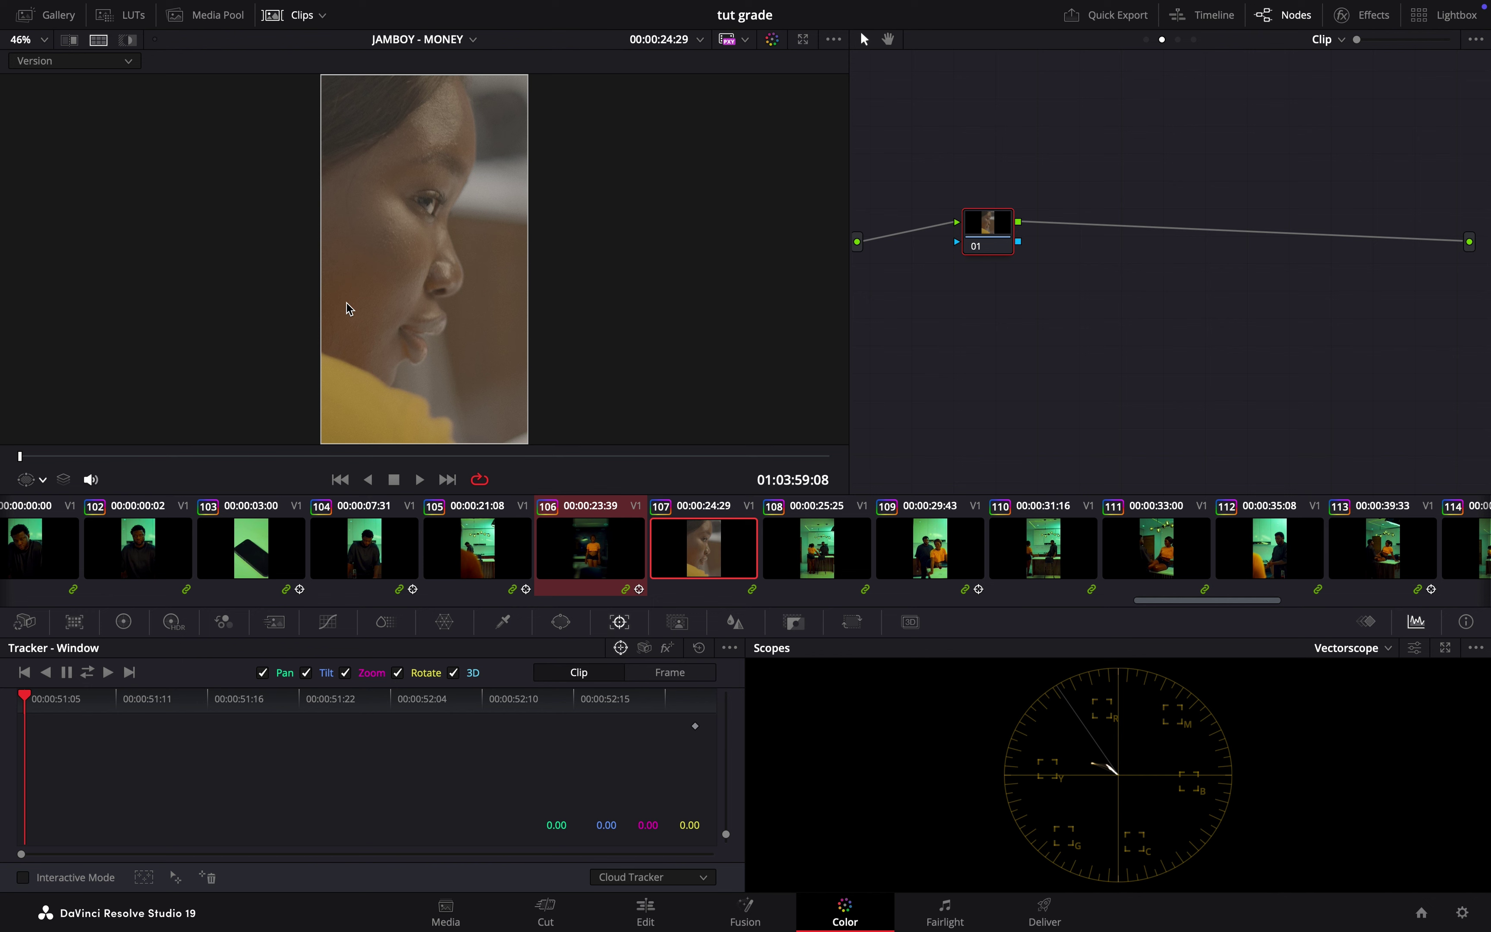
{"action": "left_click", "coordinate": [752, 563]}
{"action": "left_click", "coordinate": [810, 573]}
{"action": "left_click", "coordinate": [709, 569]}
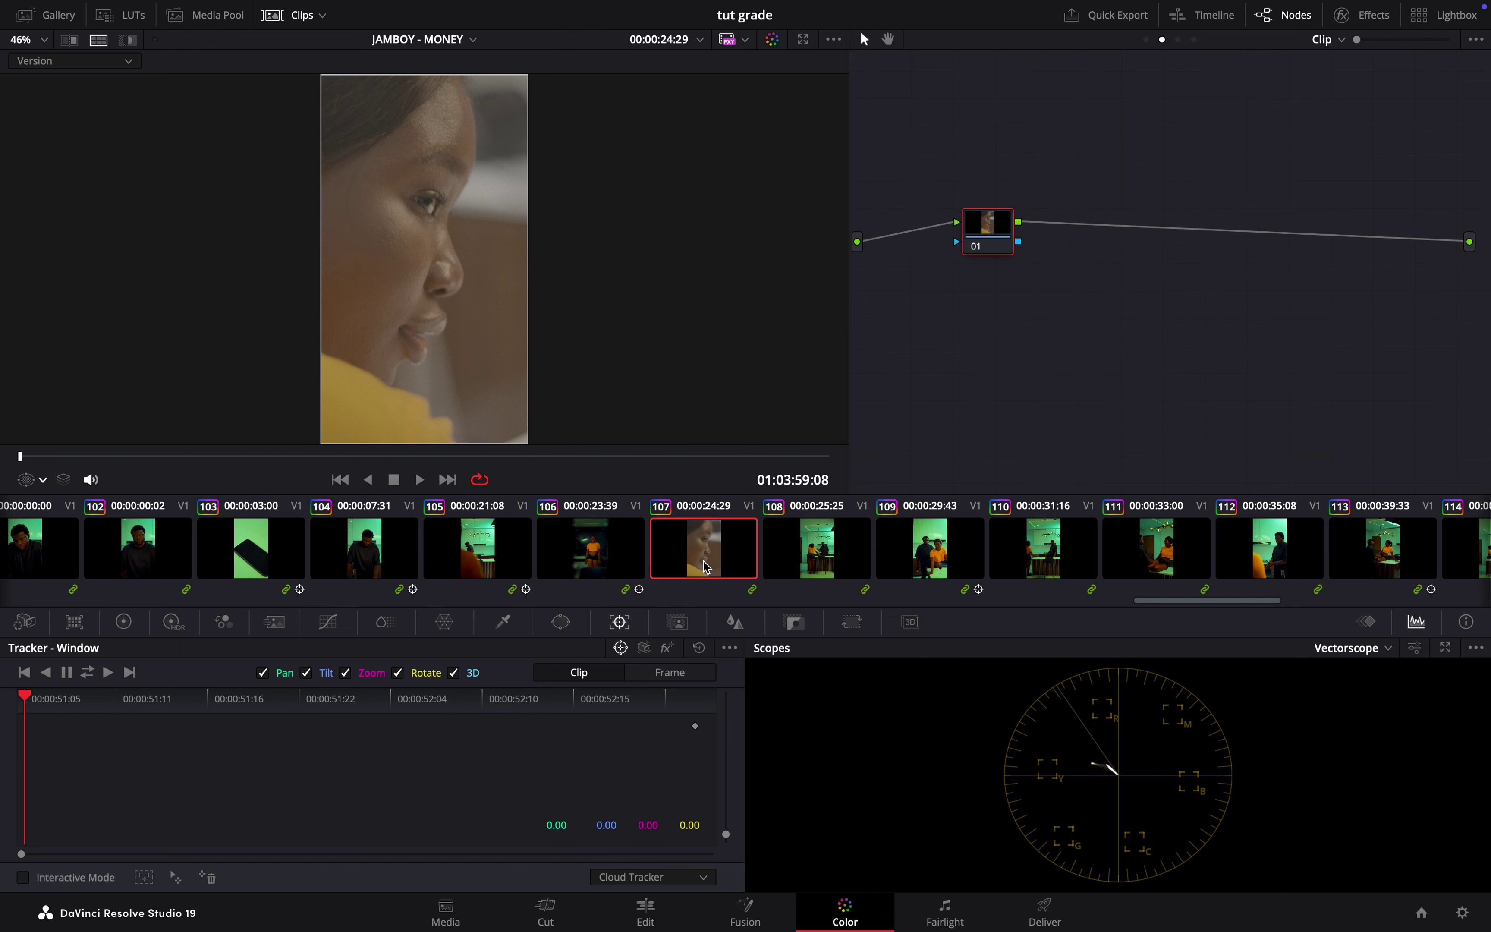
Select clips 106 and 107 together and set the split screen to Selected Clips to show them side by side
{"action": "left_click", "coordinate": [575, 568]}
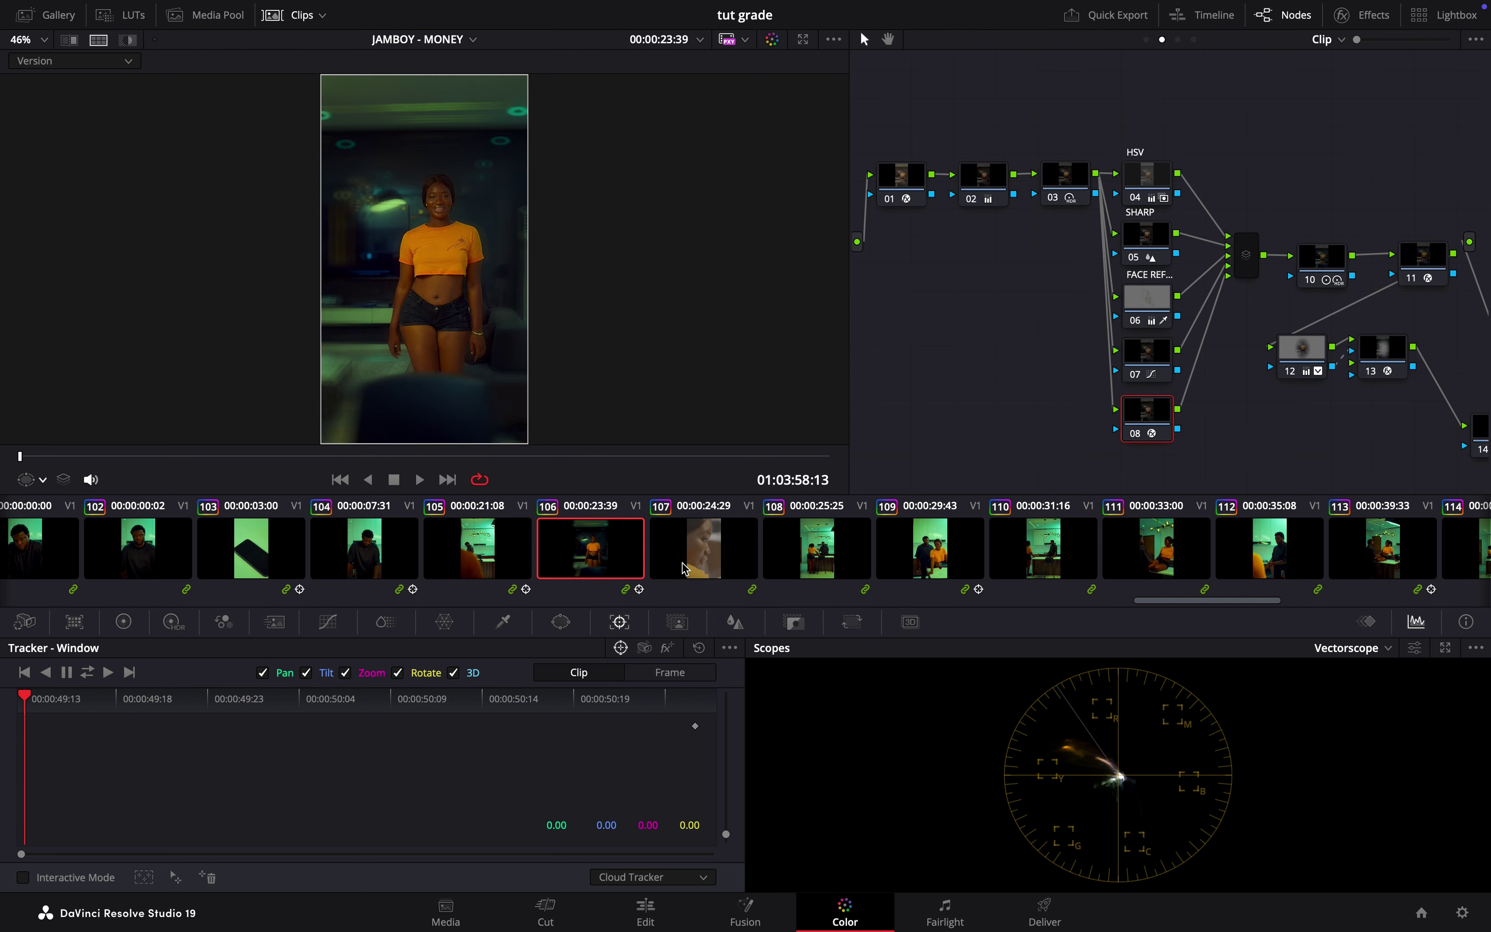
{"action": "left_click", "coordinate": [695, 557], "text": "shift"}
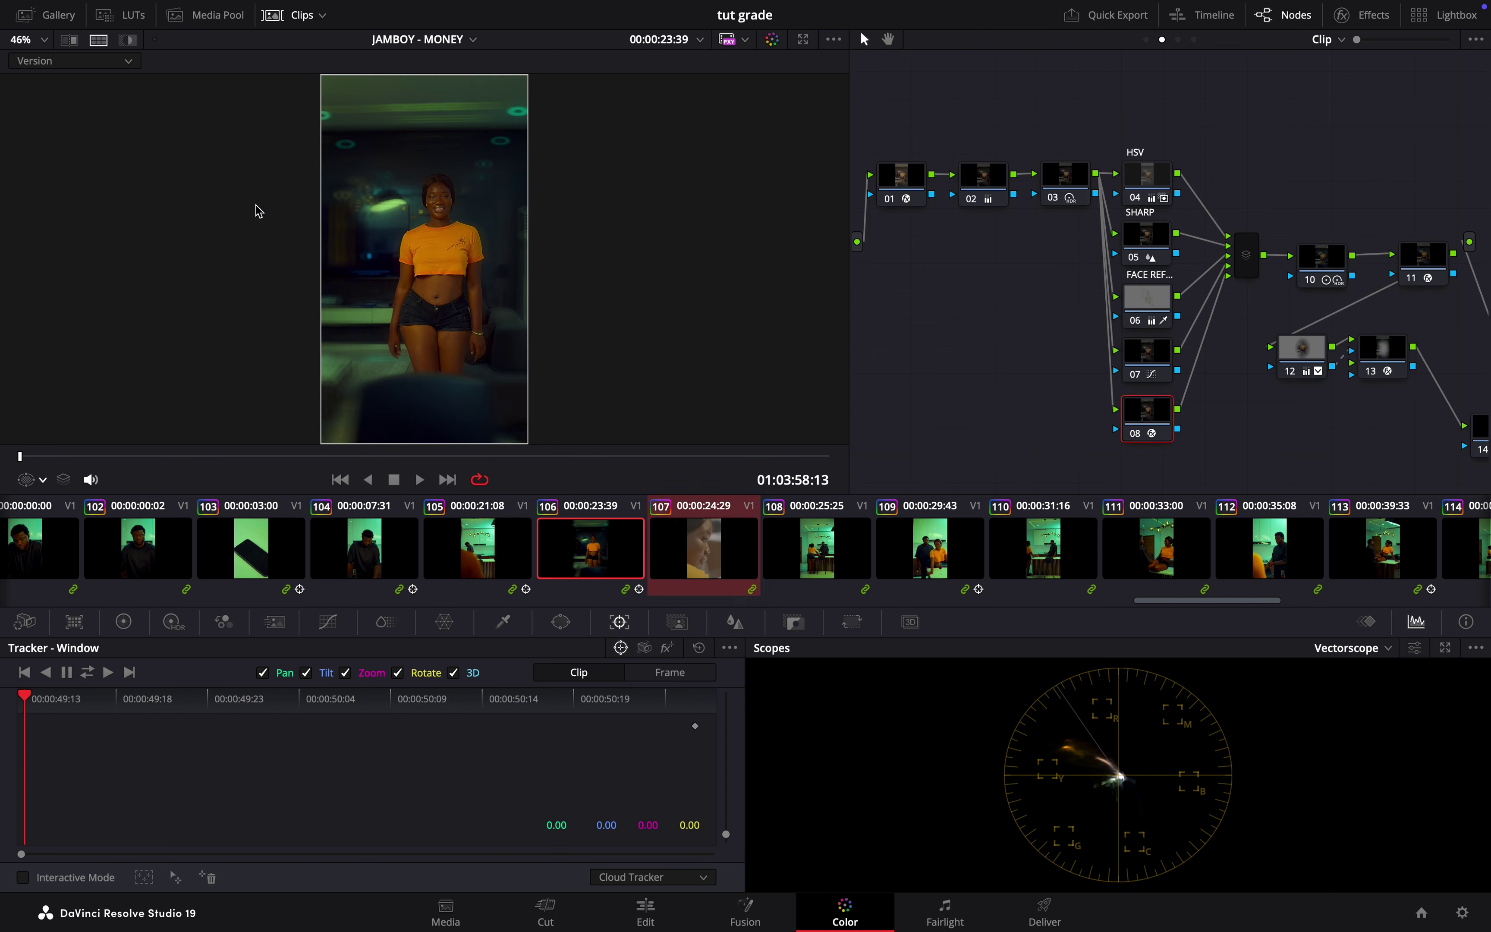
{"action": "left_click", "coordinate": [78, 66]}
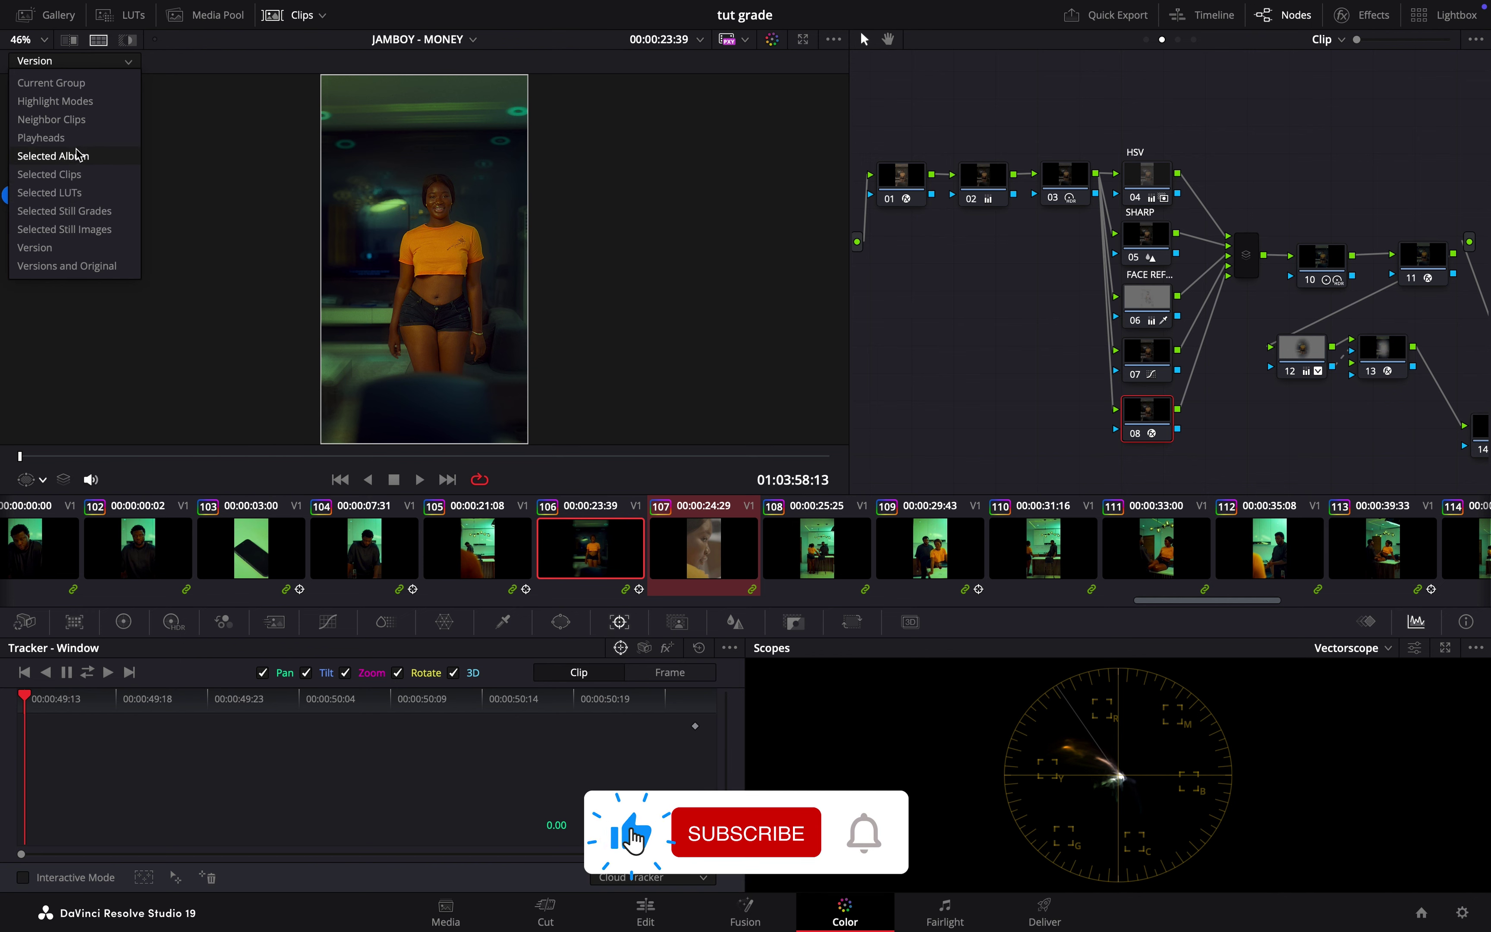
{"action": "left_click", "coordinate": [75, 180]}
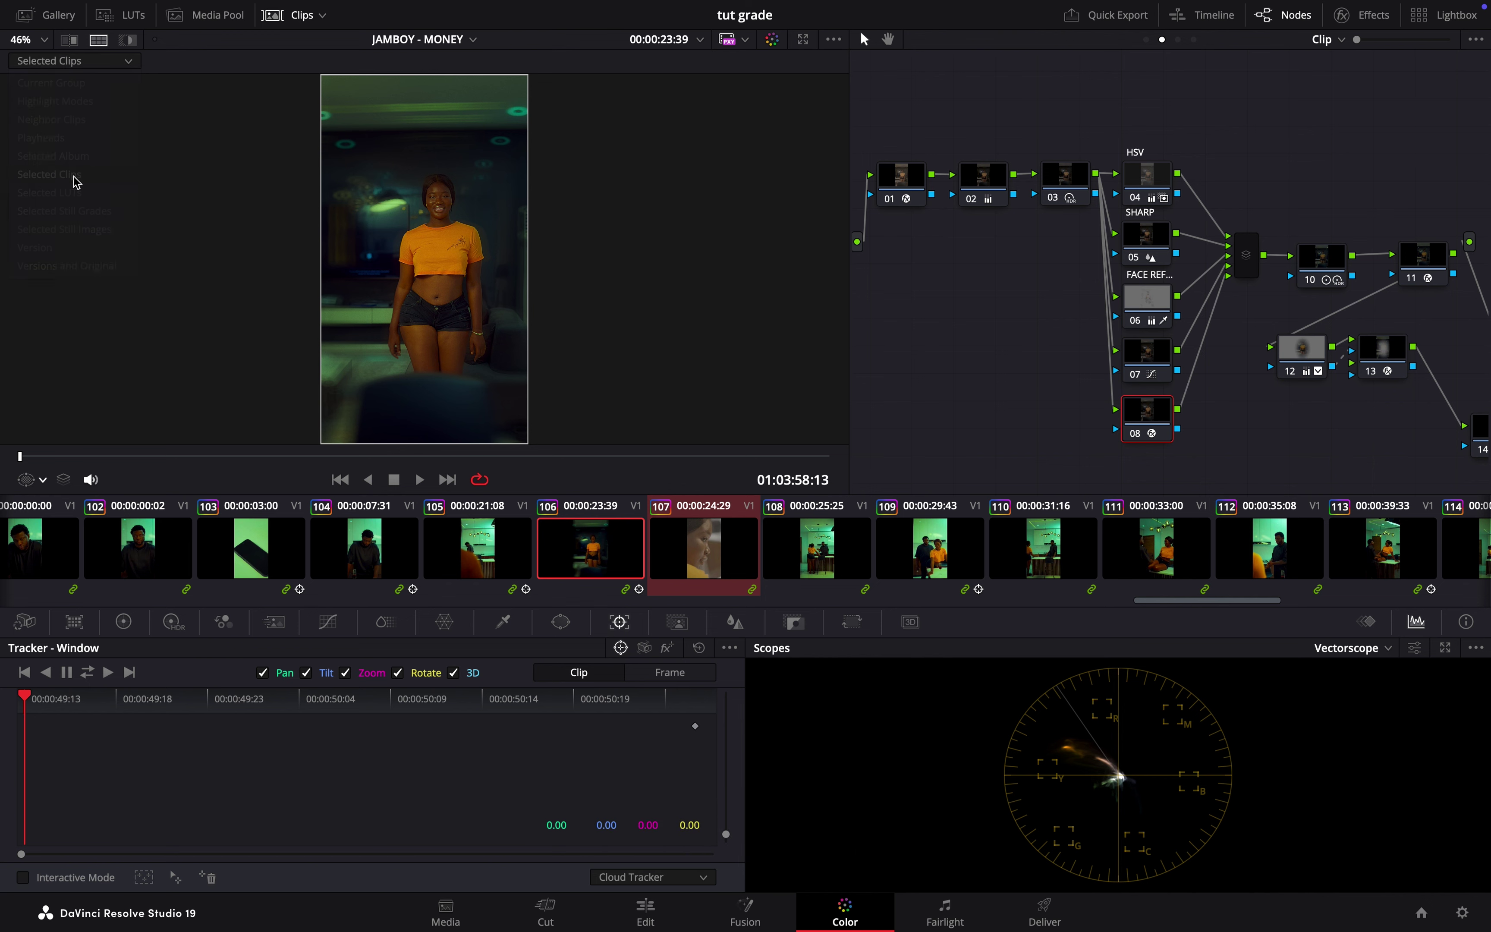
{"action": "scroll", "coordinate": [520, 265], "scroll_direction": "up", "scroll_amount": 5}
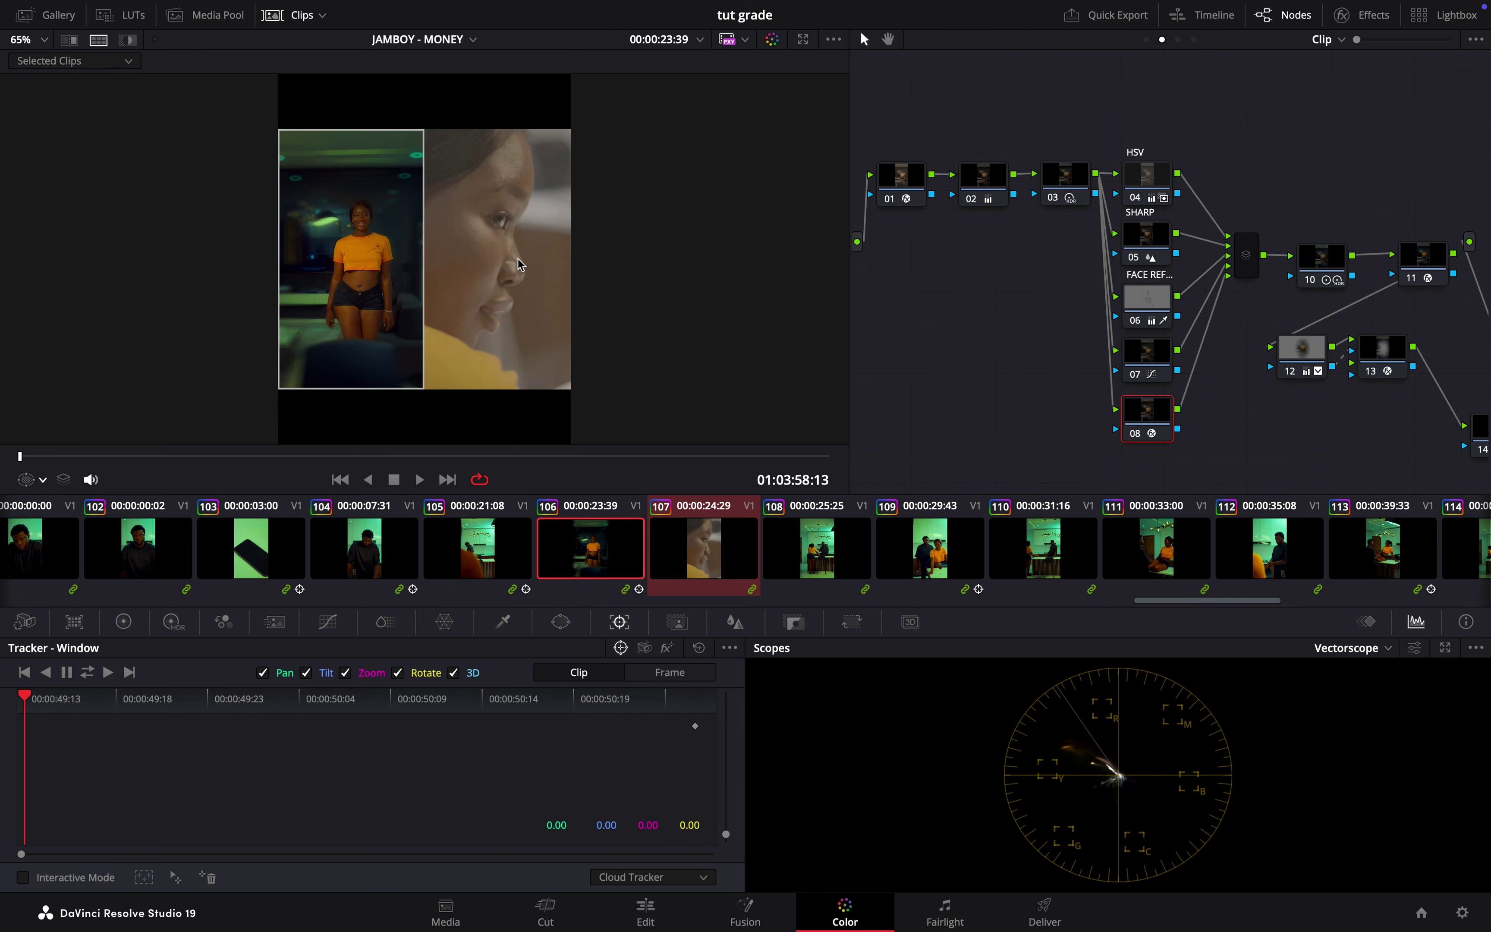
{"action": "scroll", "coordinate": [519, 264], "scroll_direction": "up", "scroll_amount": 1}
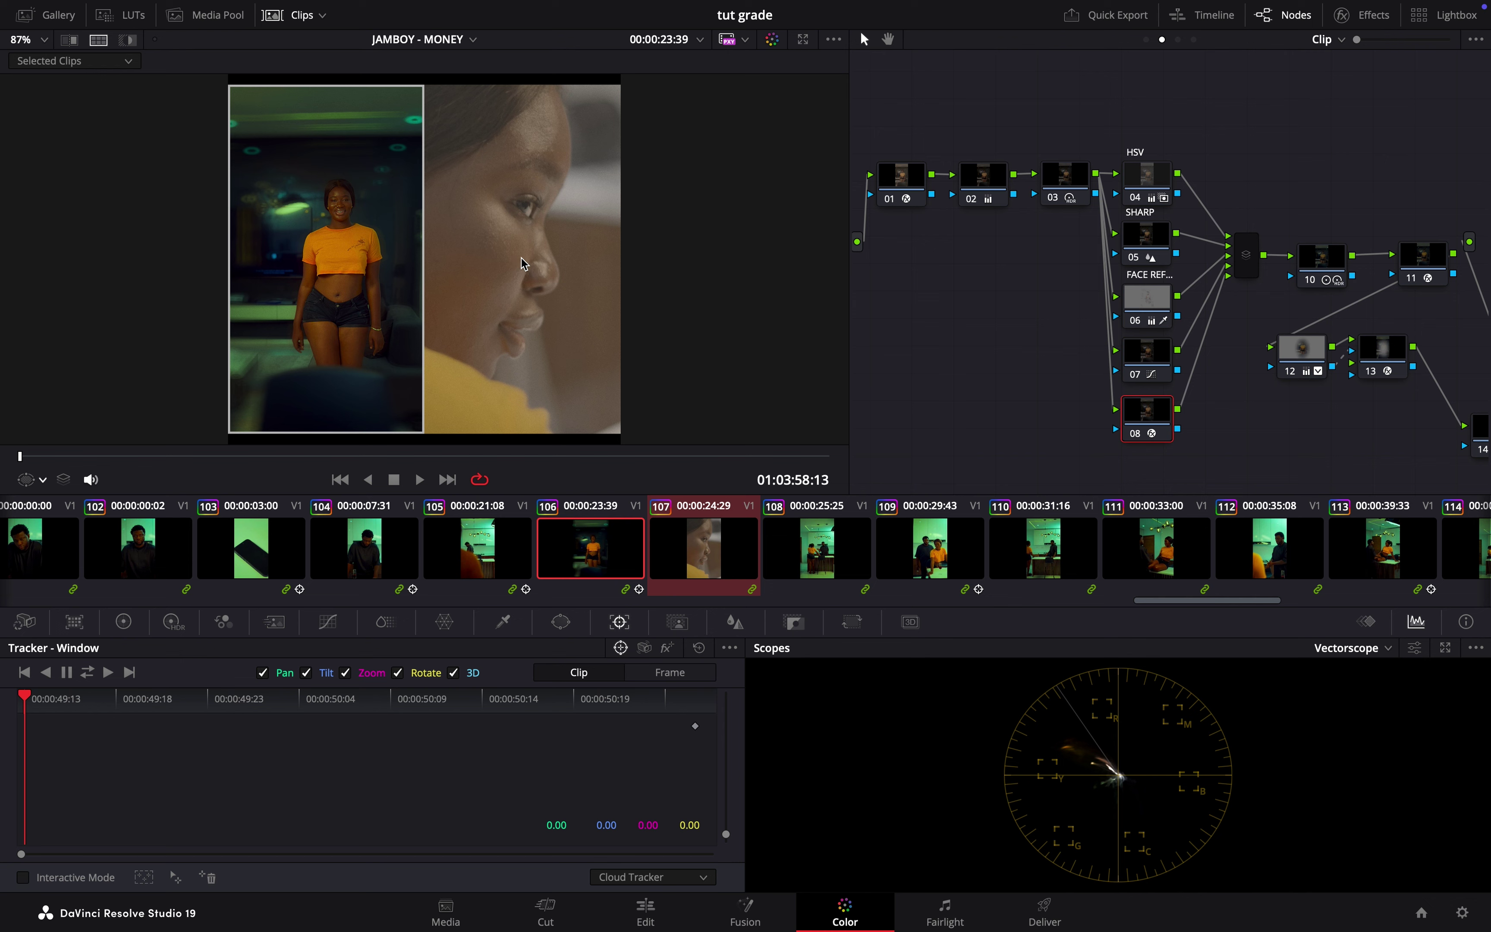
{"action": "scroll", "coordinate": [521, 263], "scroll_direction": "up", "scroll_amount": 1}
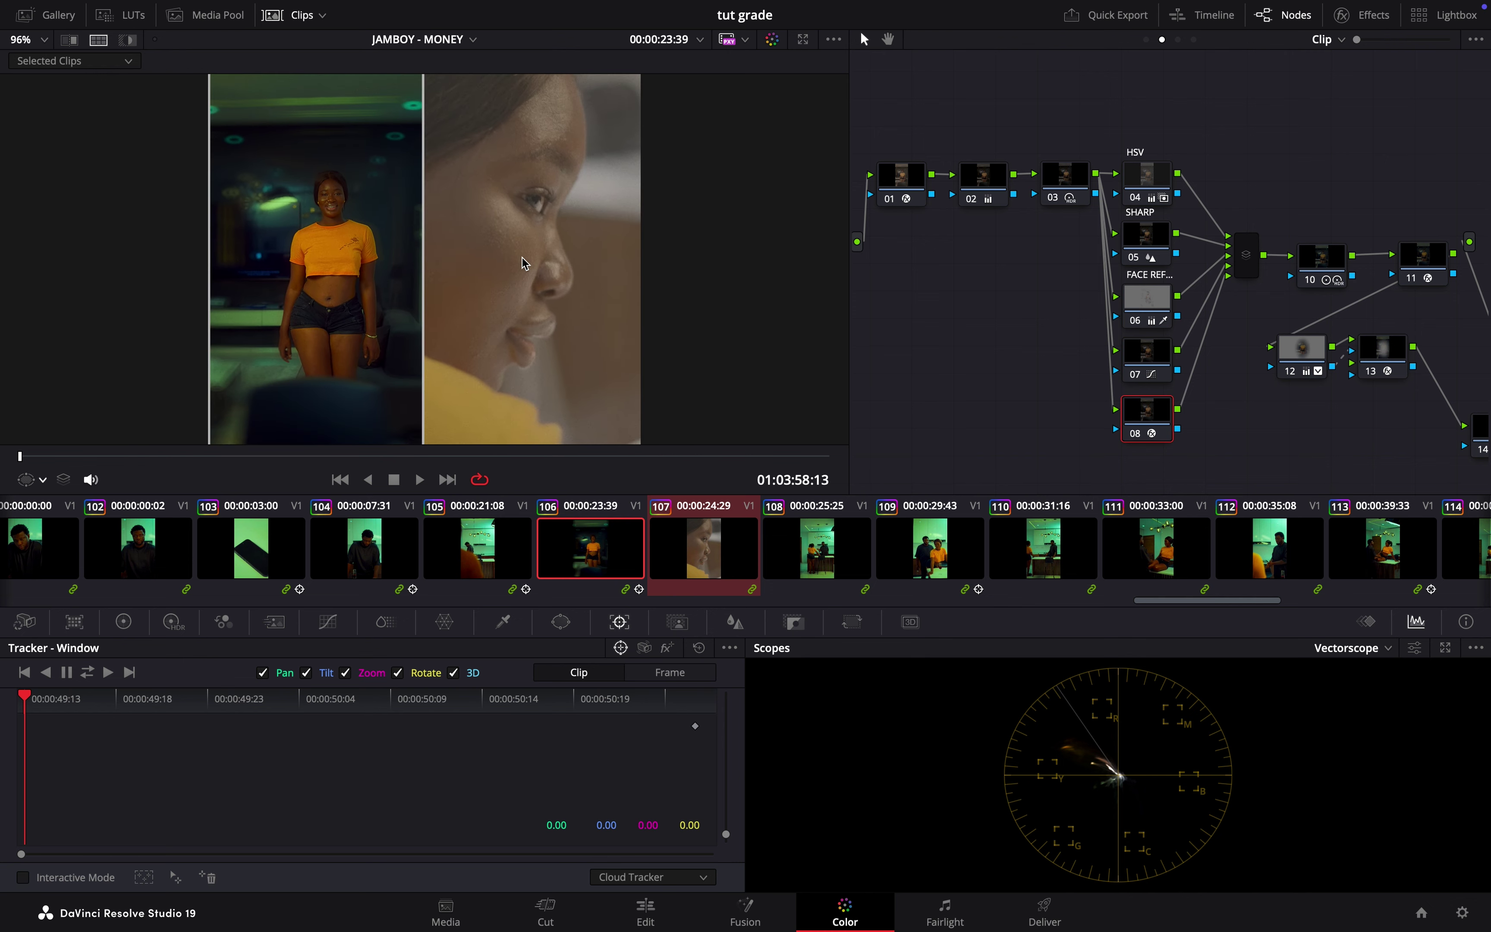
{"action": "scroll", "coordinate": [522, 264], "scroll_direction": "down", "scroll_amount": 1}
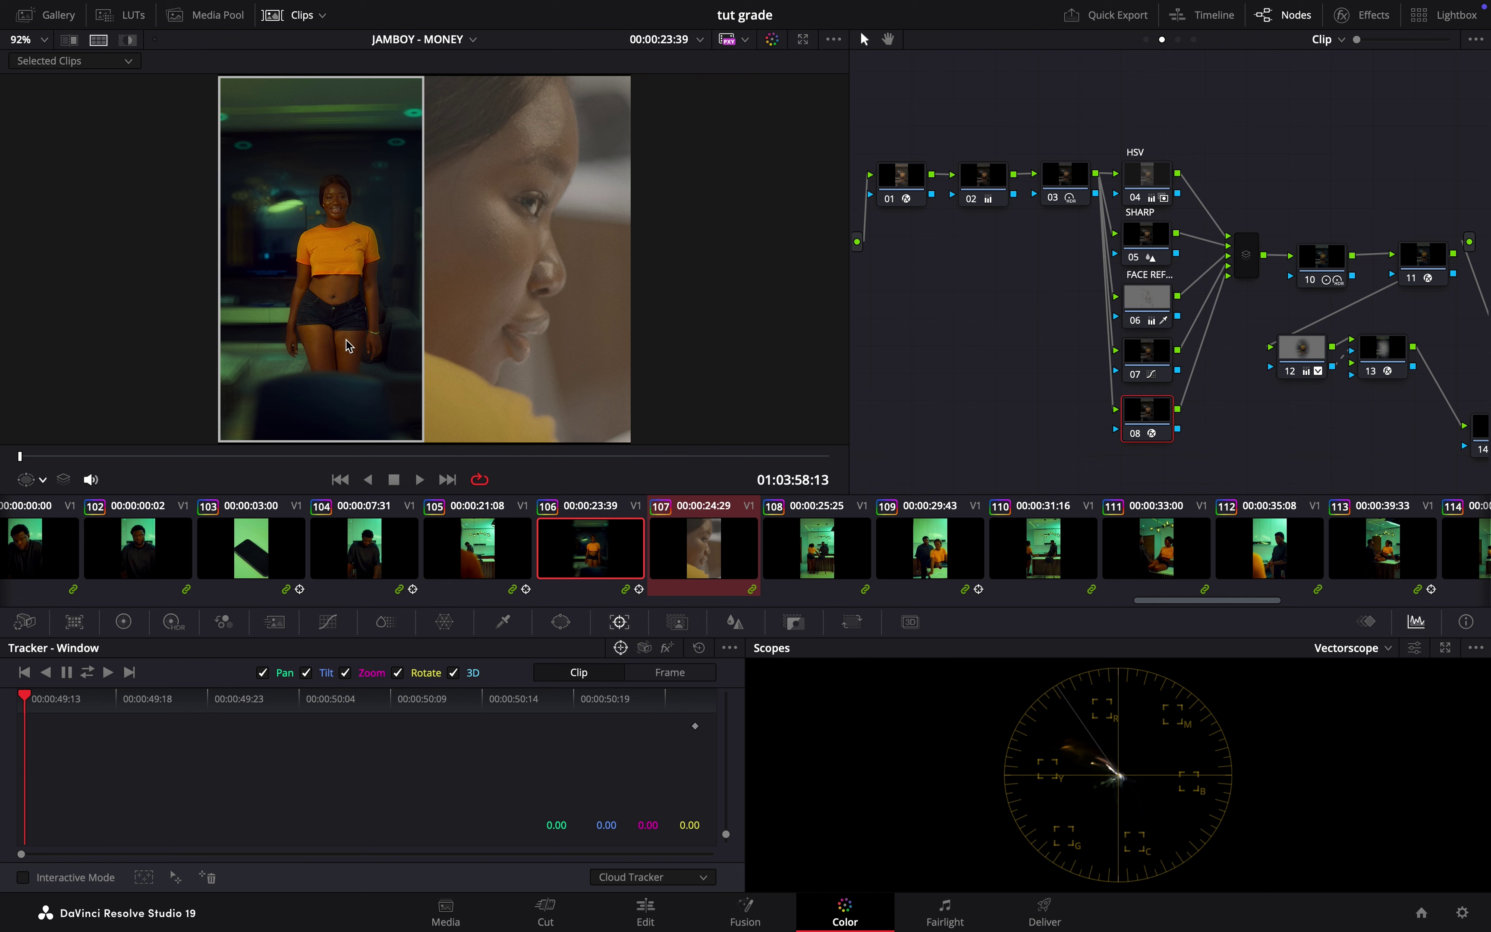
Switch the current clip between 107 and 106 within the split screen, and view the comparison full screen
{"action": "left_click", "coordinate": [576, 290]}
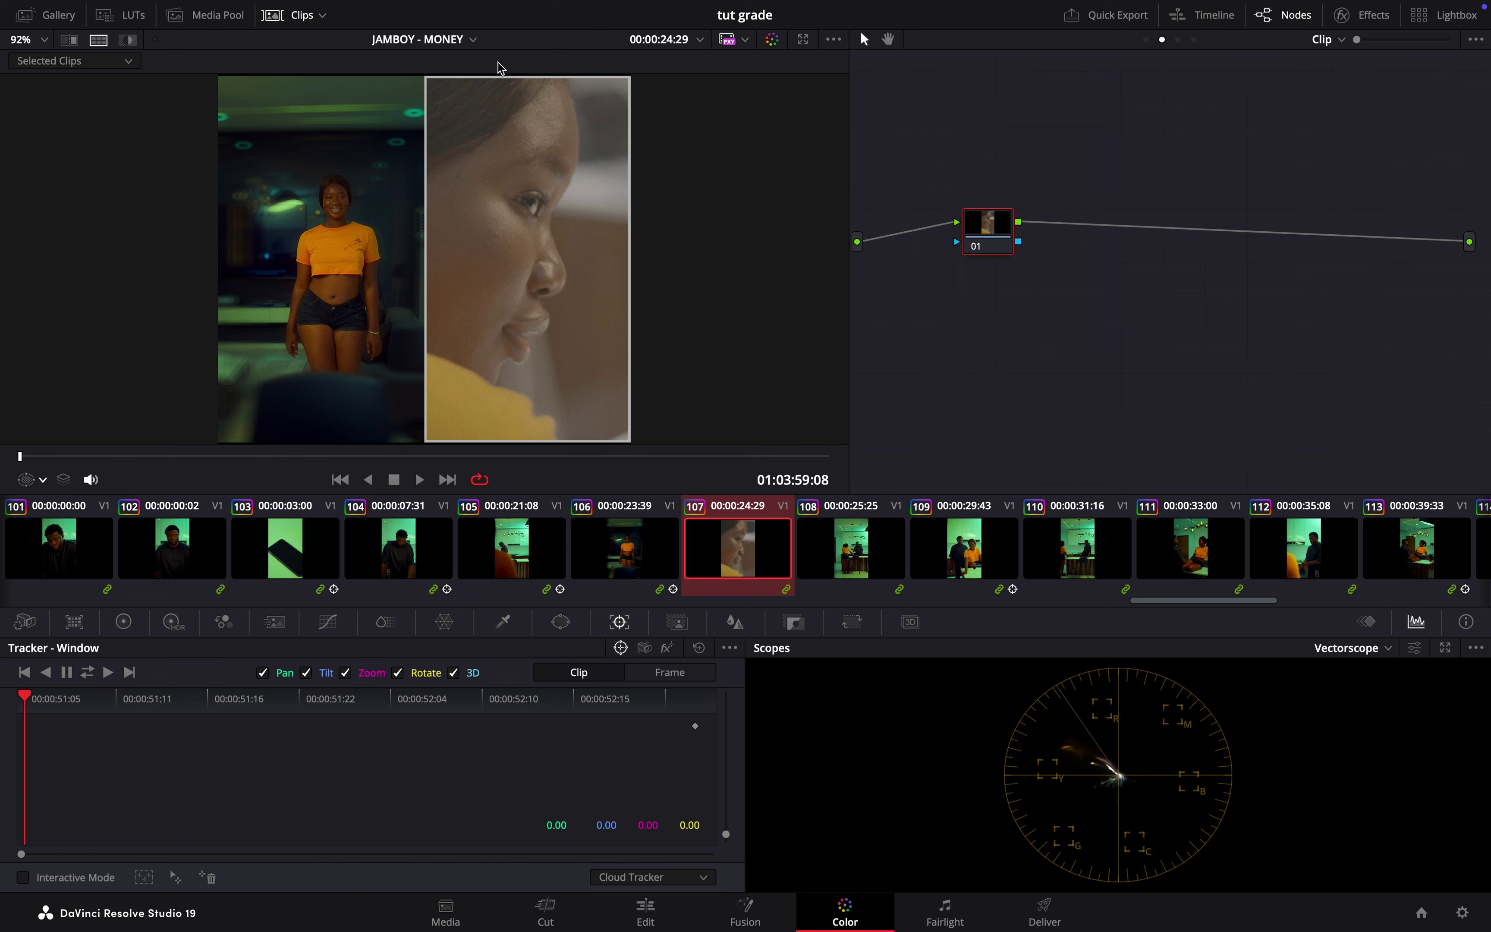
{"action": "left_click", "coordinate": [331, 283]}
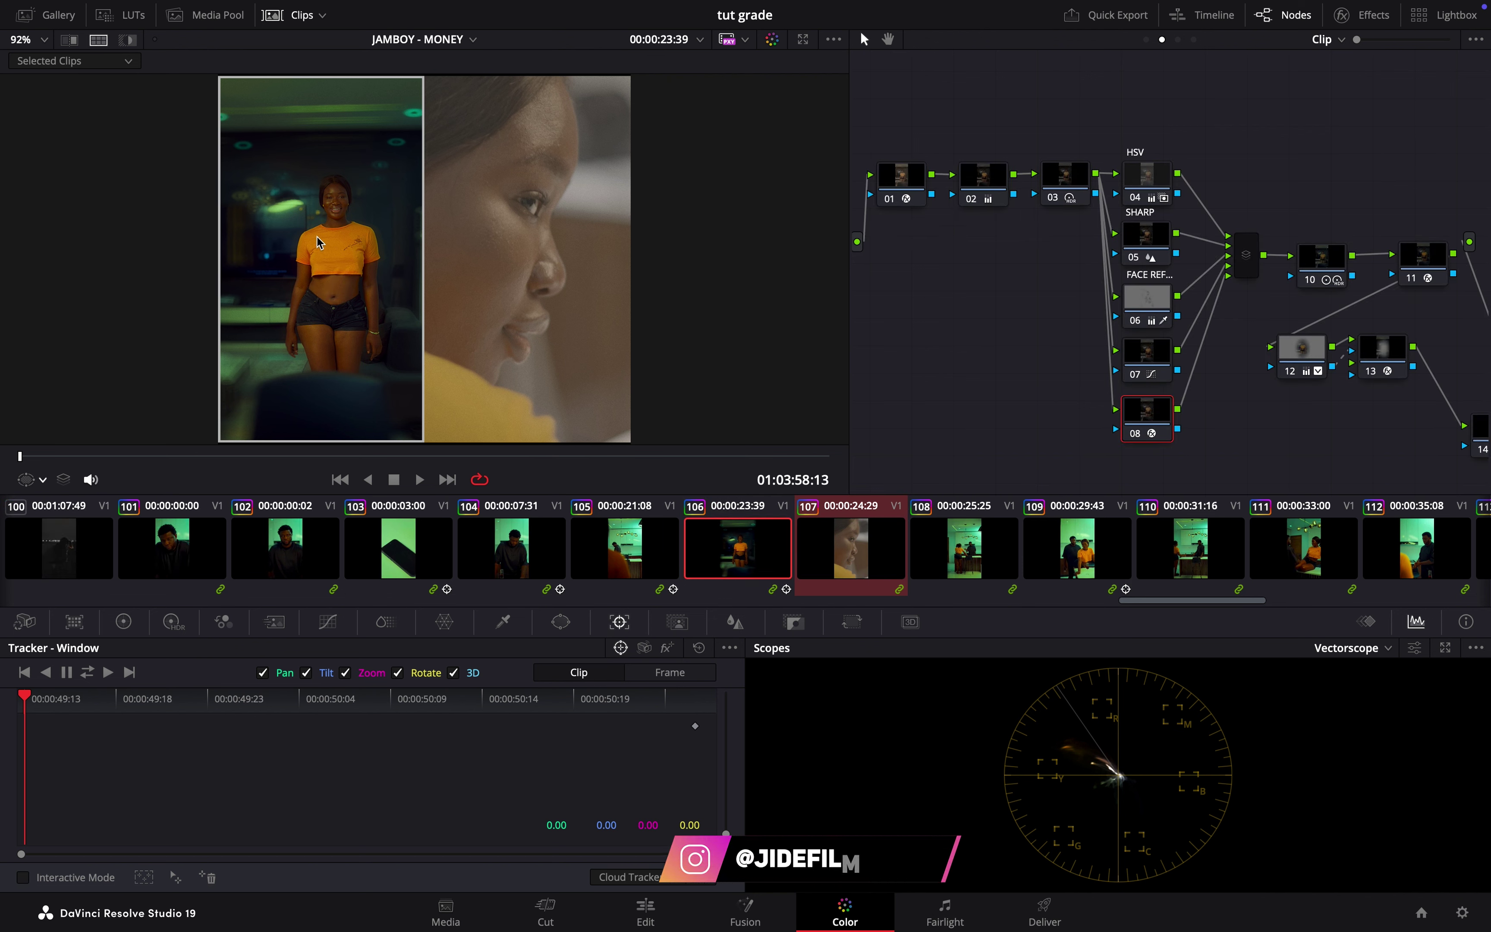
{"action": "key", "text": "ctrl+f"}
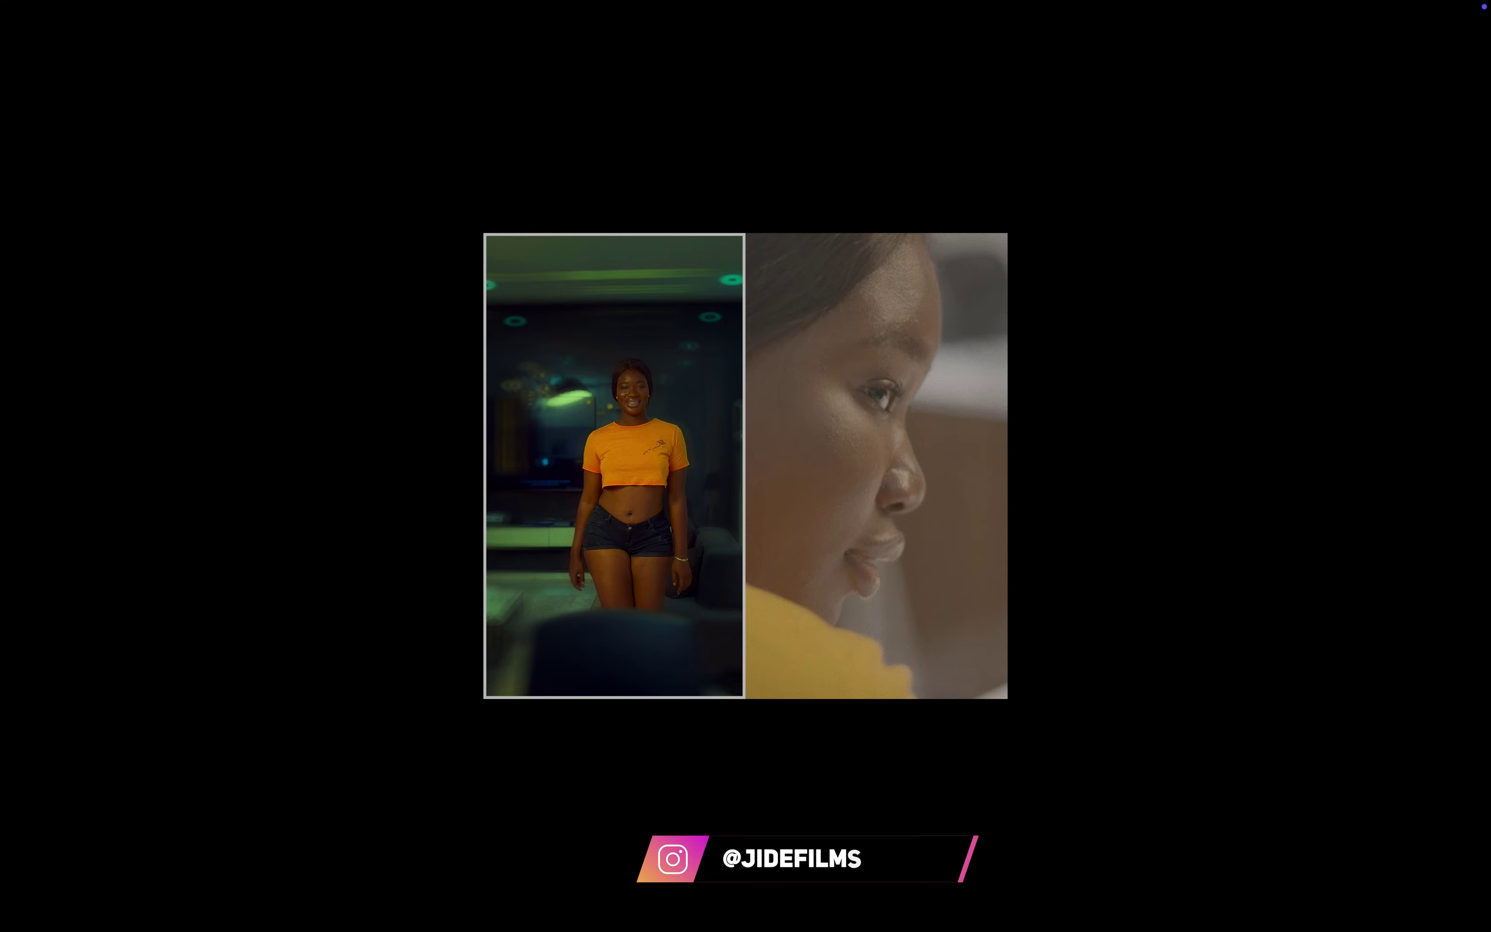
{"action": "mouse_move", "coordinate": [433, 246]}
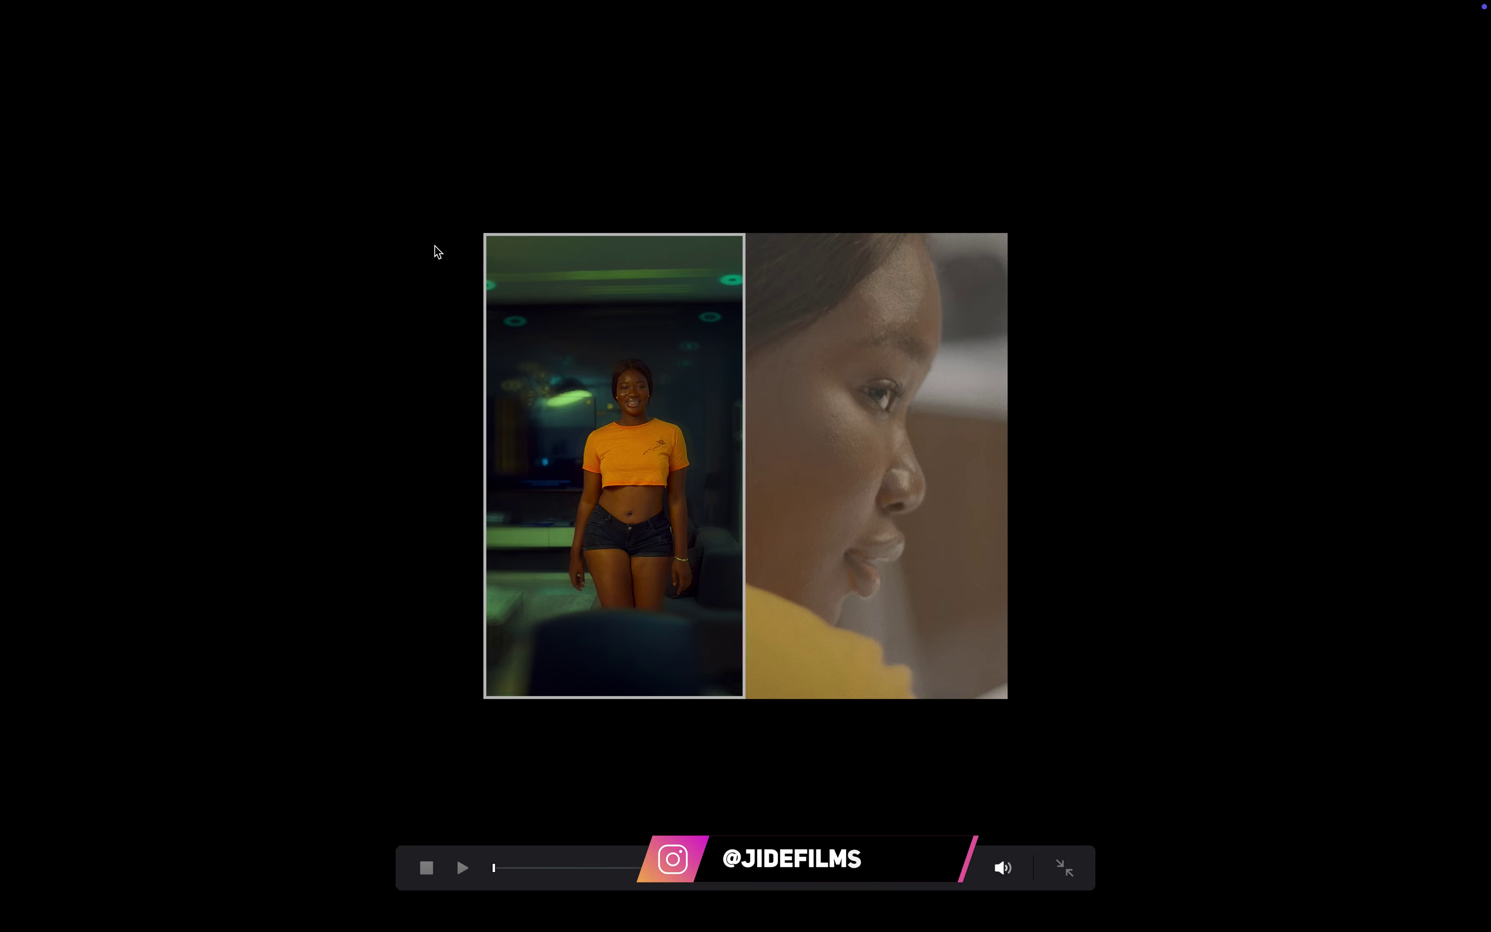
{"action": "key", "text": "ctrl+f"}
Add clip 107 to the selection beside current clip 106, and shot match it to clip 106
{"action": "left_click", "coordinate": [861, 547], "text": "ctrl"}
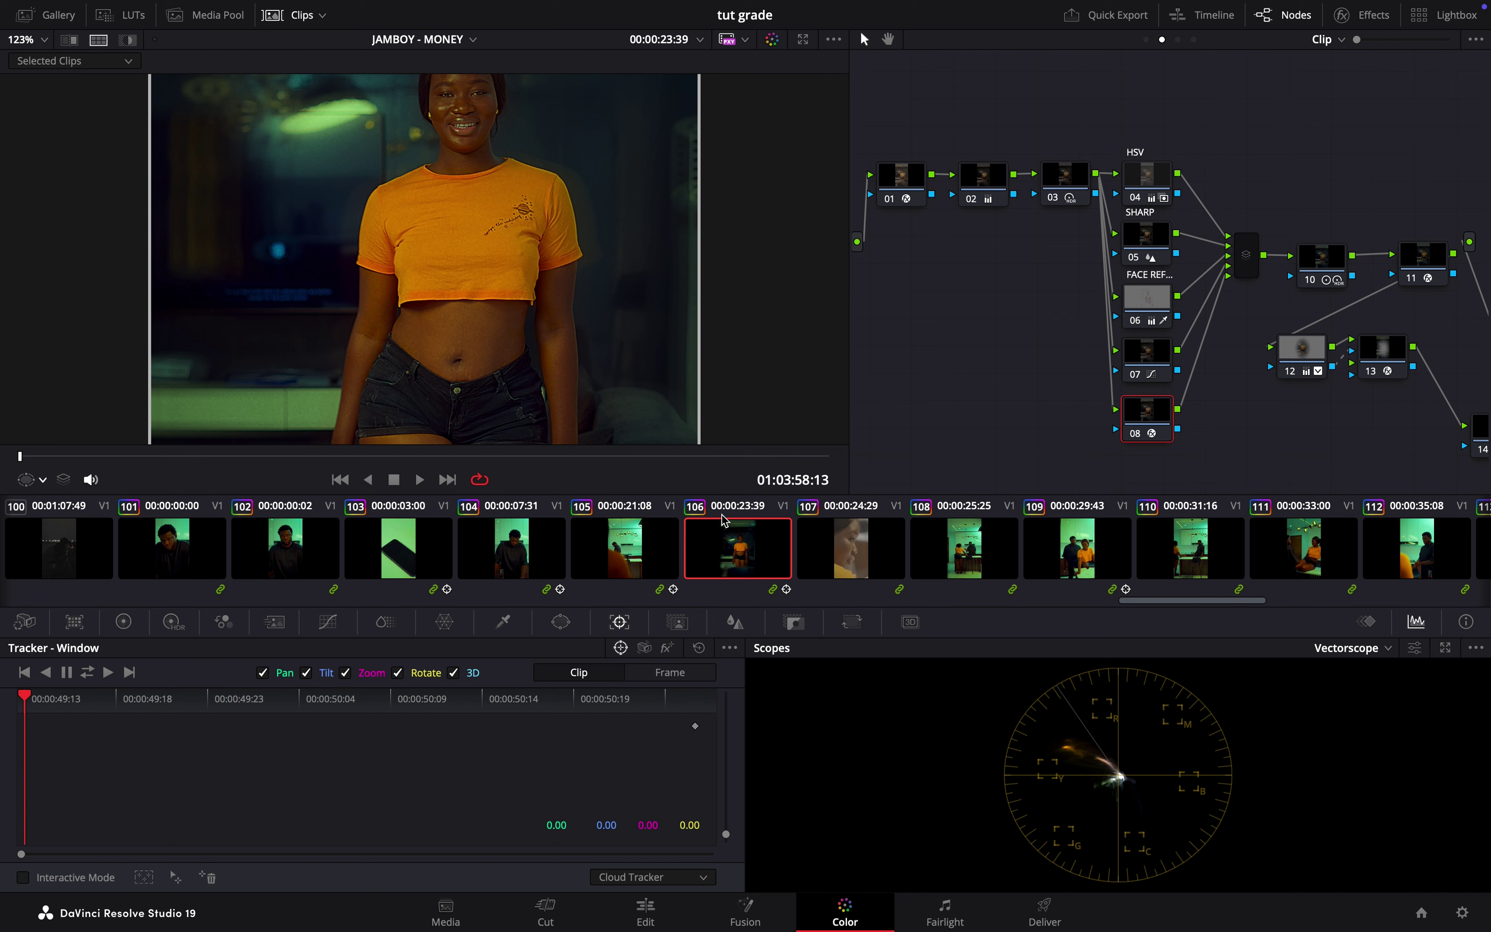
{"action": "left_click", "coordinate": [854, 546], "text": "ctrl"}
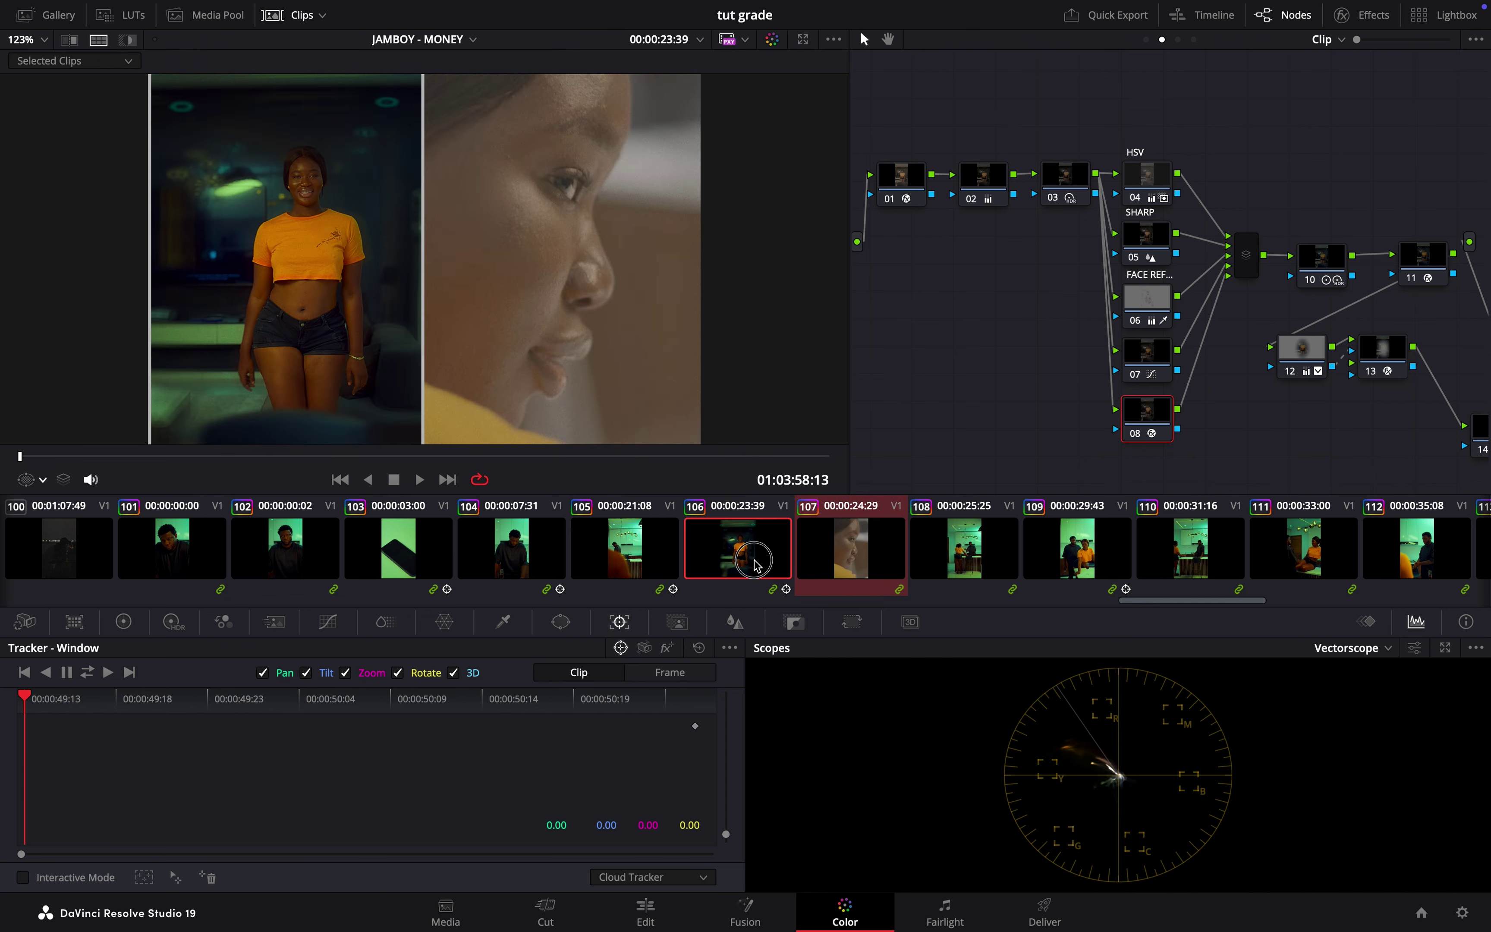
{"action": "left_click", "coordinate": [854, 570], "text": "ctrl"}
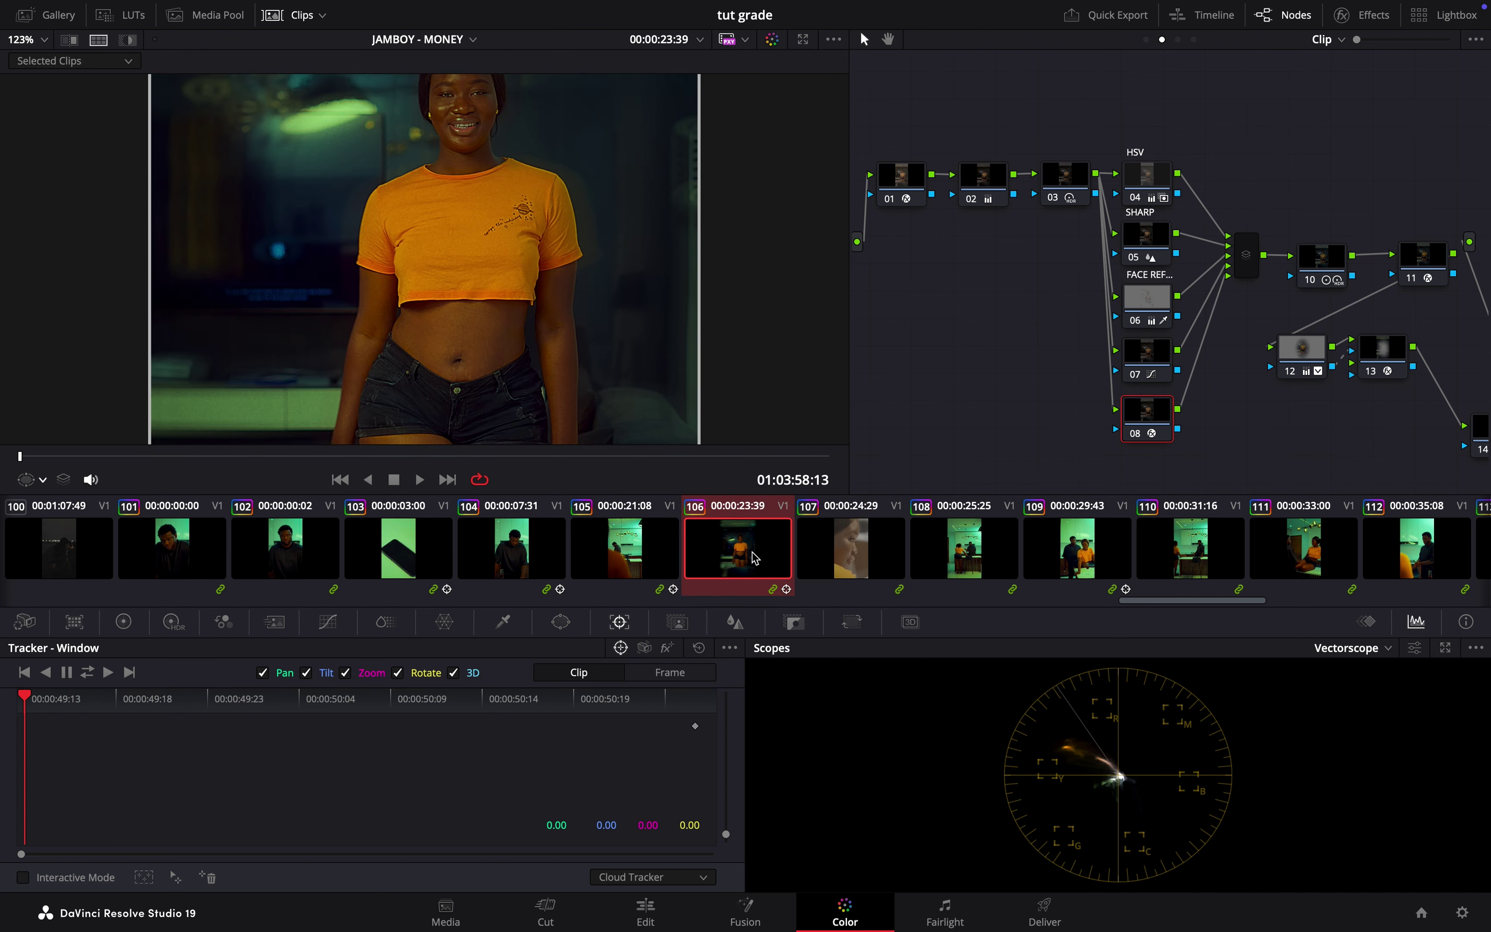
{"action": "left_click", "coordinate": [857, 548], "text": "ctrl"}
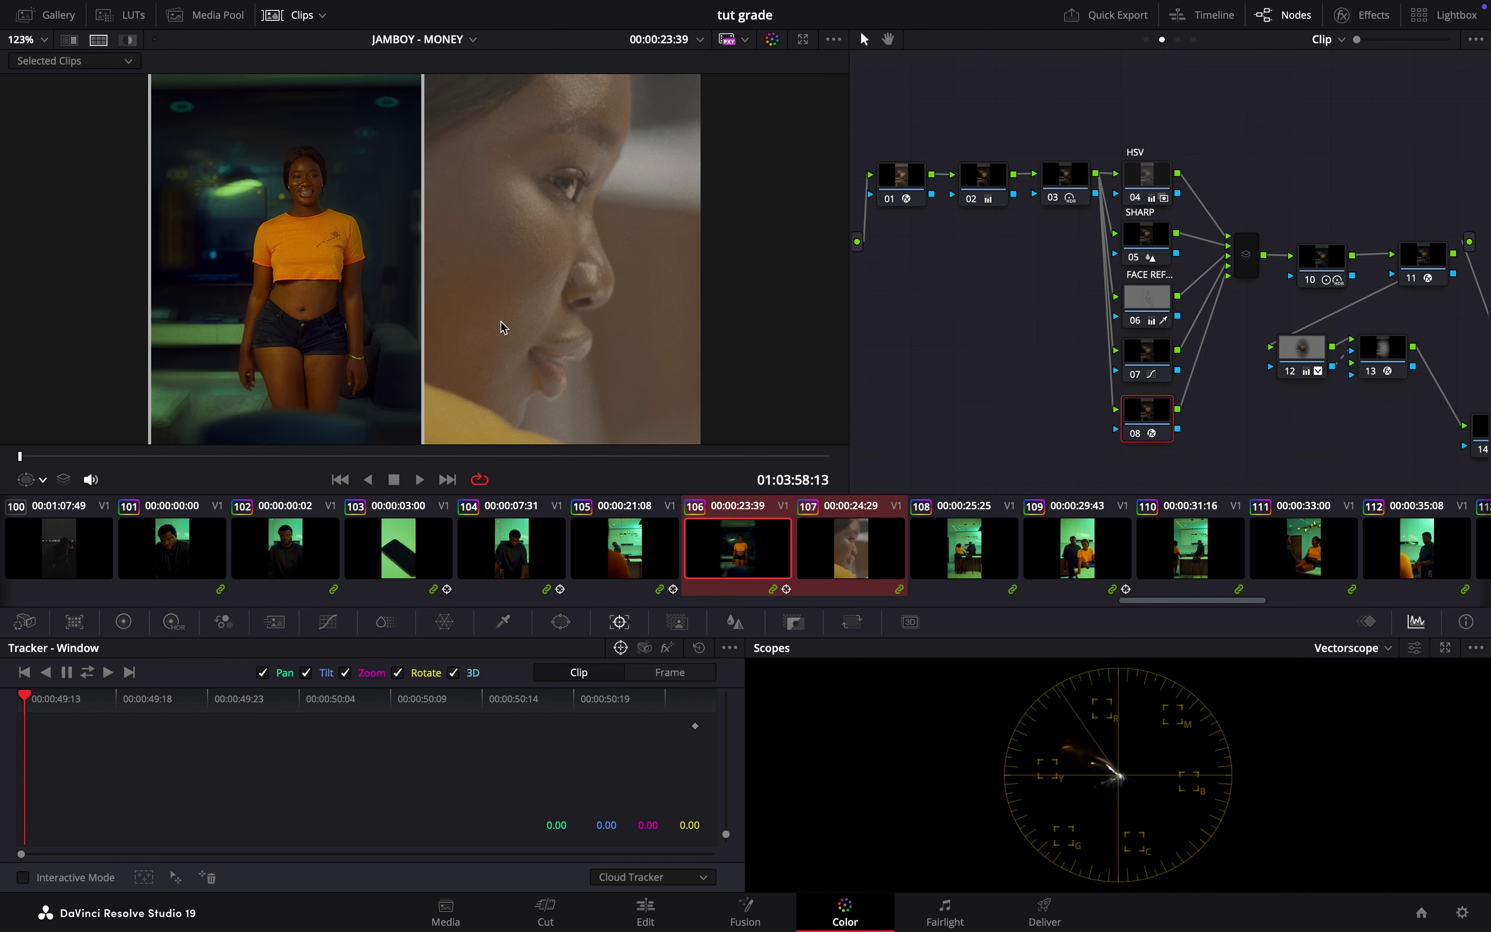
{"action": "scroll", "coordinate": [471, 274], "scroll_direction": "up", "scroll_amount": 3}
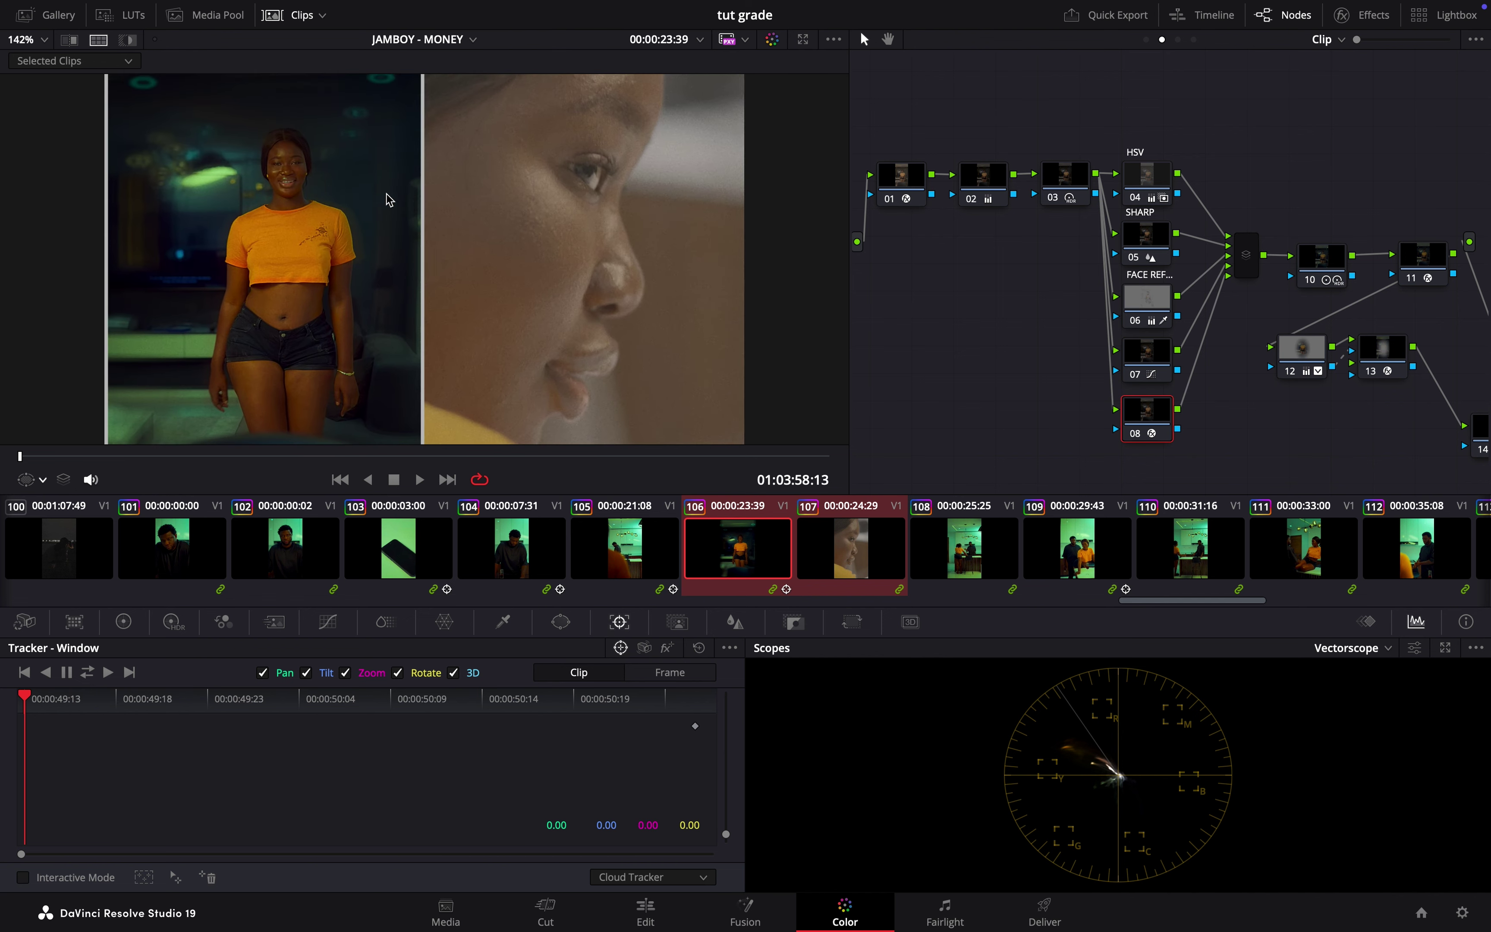
{"action": "right_click", "coordinate": [747, 552]}
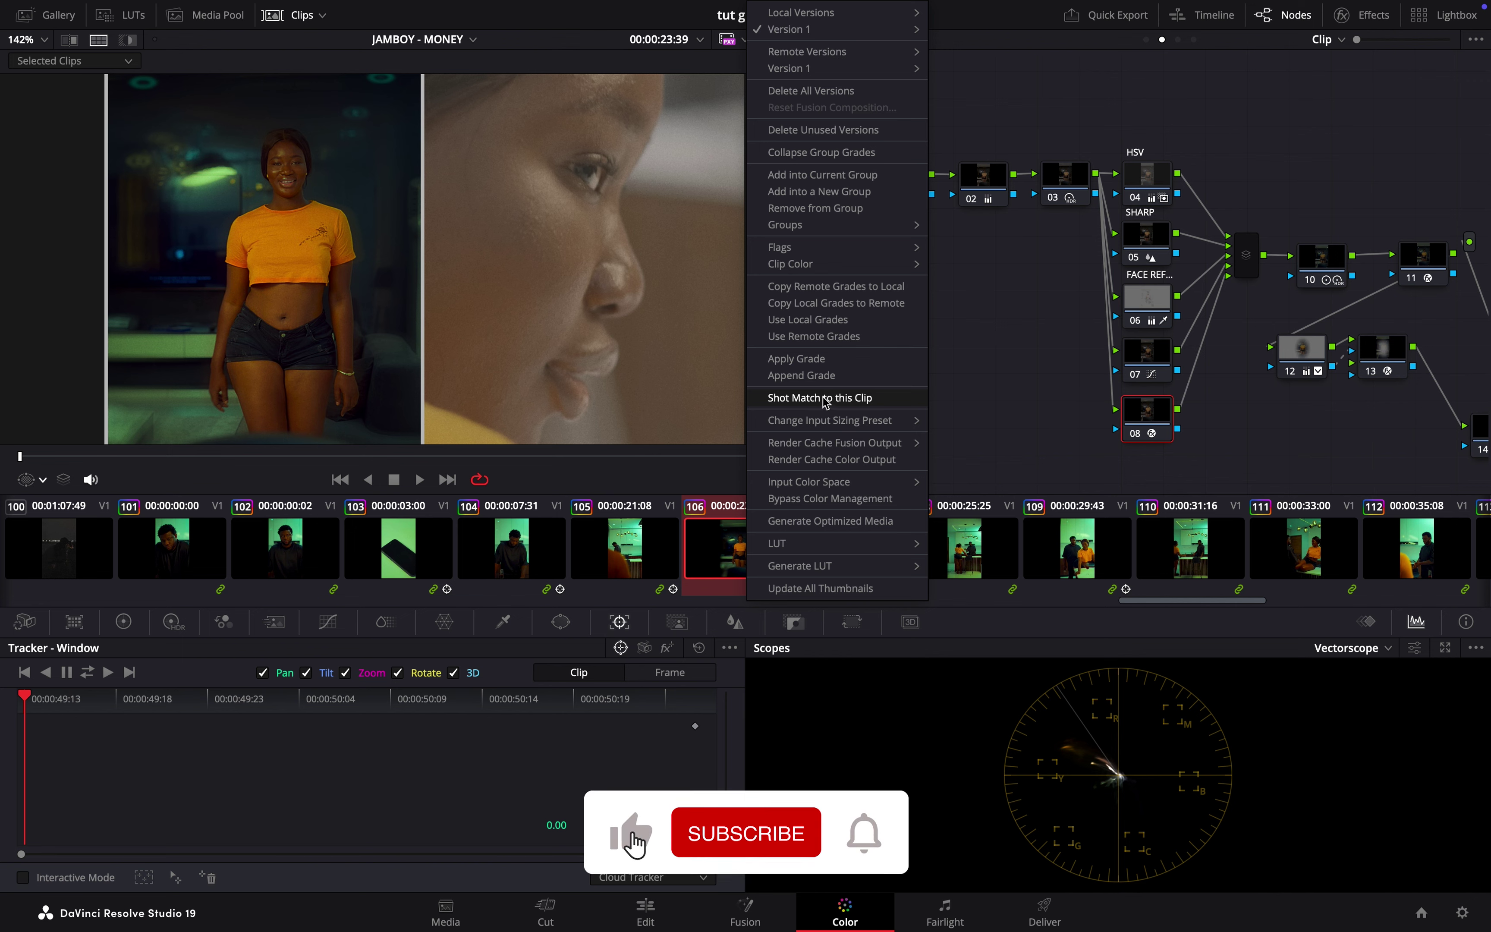
{"action": "left_click", "coordinate": [848, 398]}
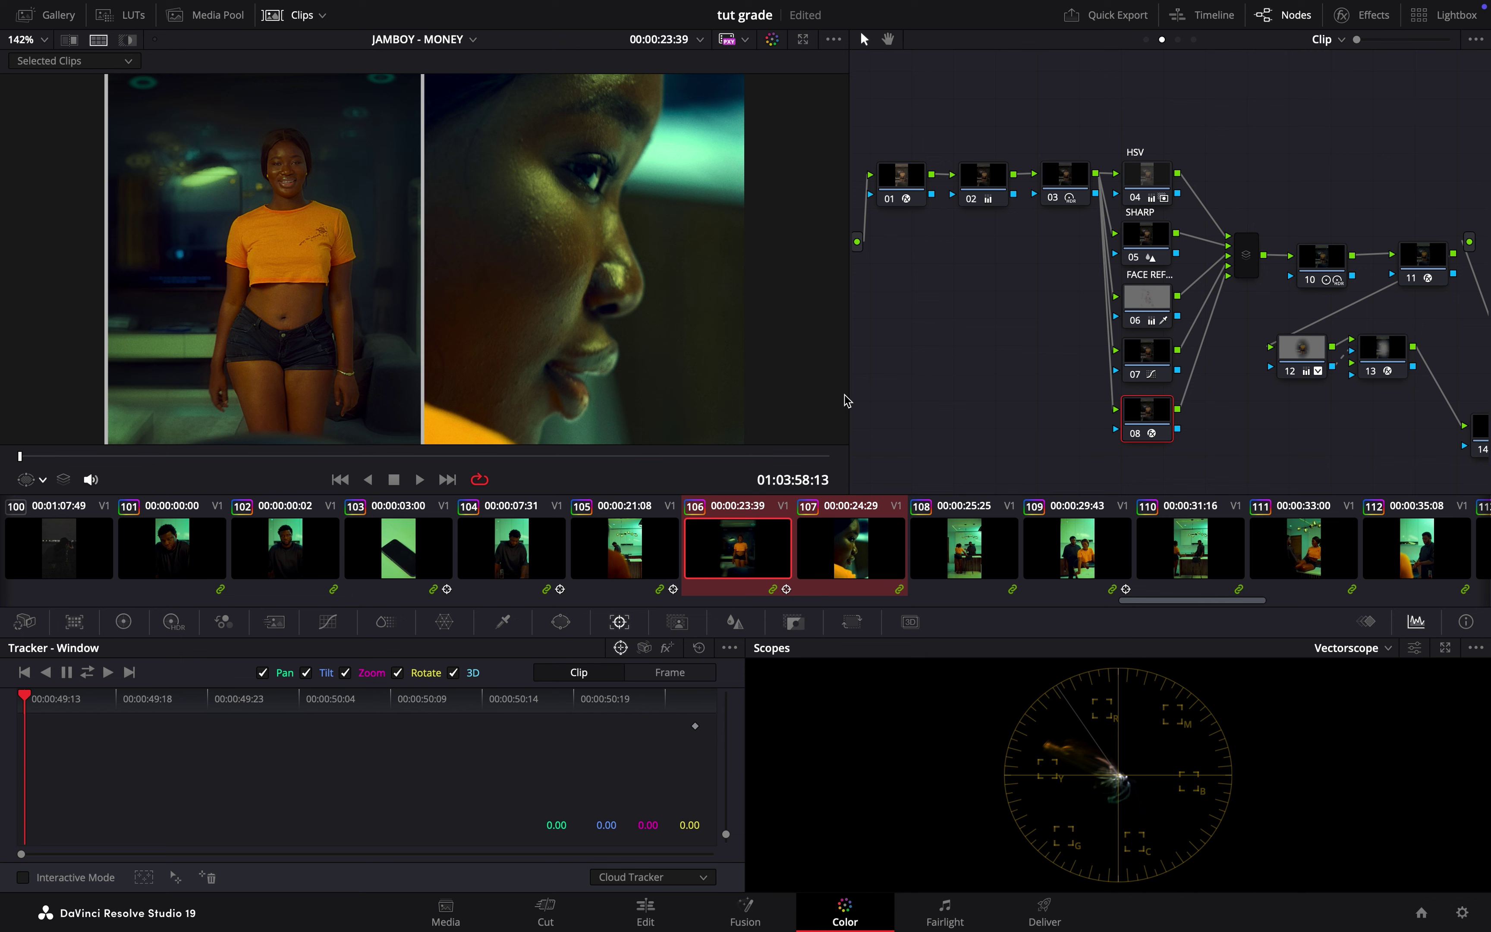
Switch the scopes to Parade to compare the color channels of clips 106 and 107
{"action": "scroll", "coordinate": [603, 352], "scroll_direction": "down", "scroll_amount": 3}
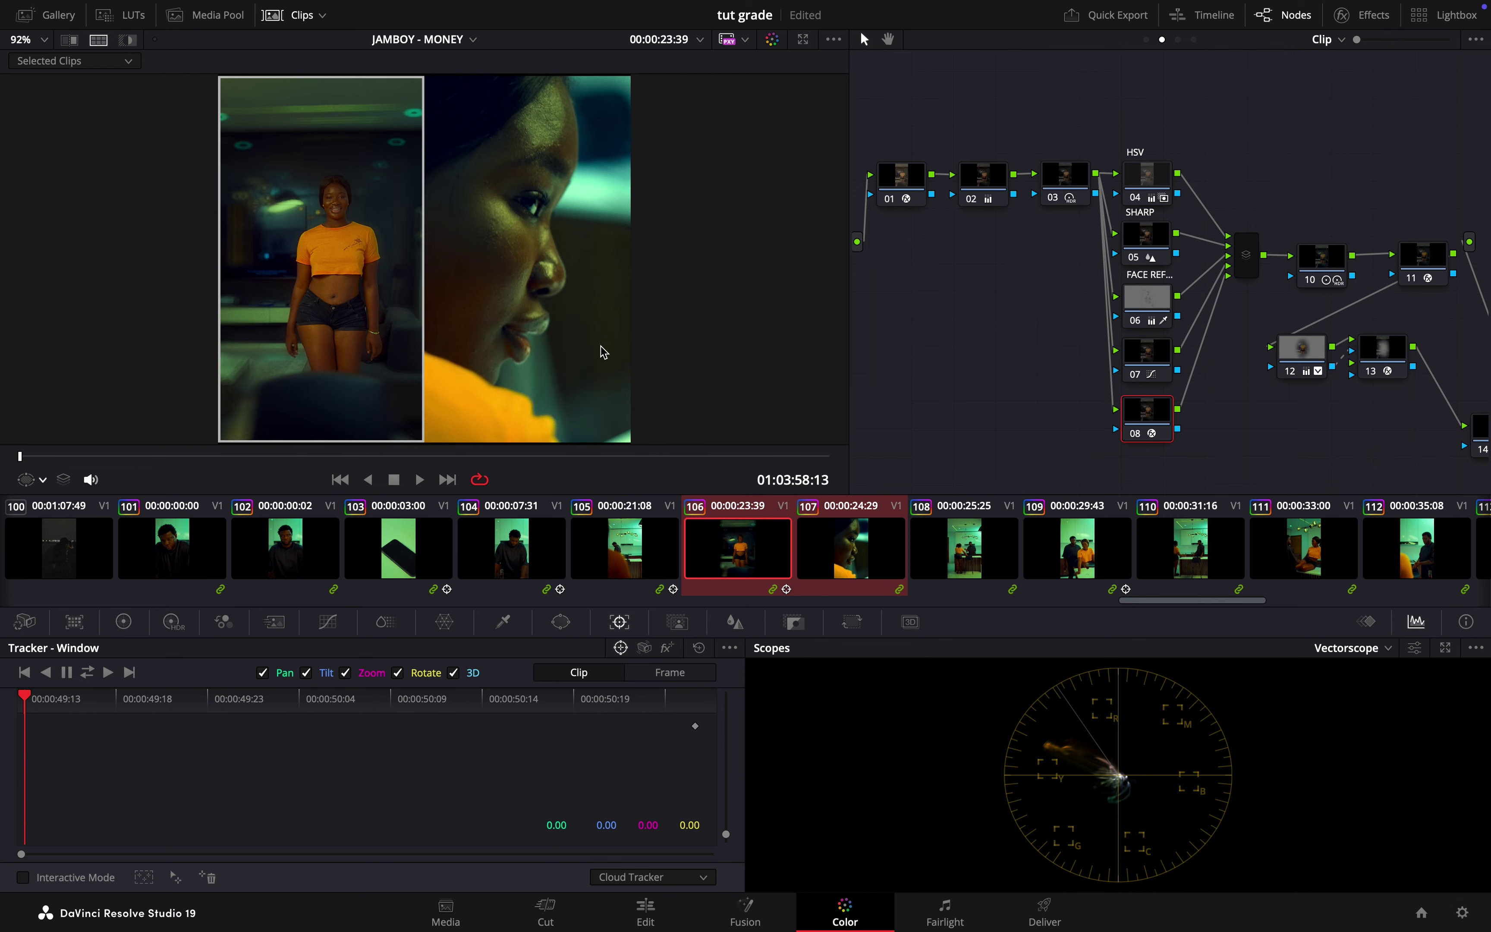
{"action": "scroll", "coordinate": [604, 343], "scroll_direction": "up", "scroll_amount": 4}
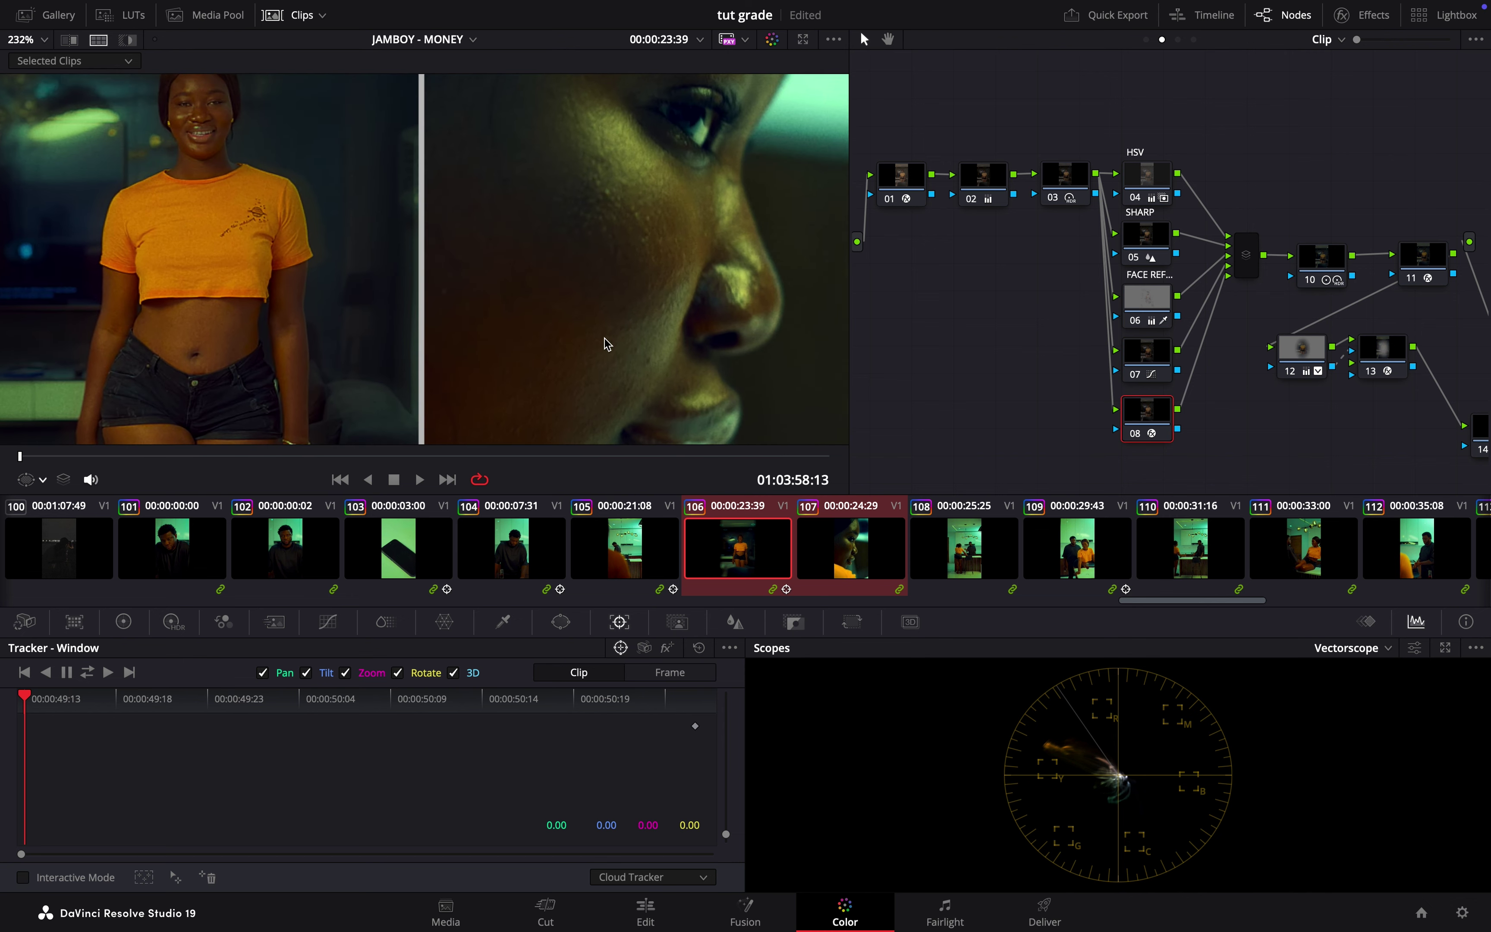
{"action": "scroll", "coordinate": [606, 340], "scroll_direction": "down", "scroll_amount": 4}
{"action": "left_click", "coordinate": [1361, 650]}
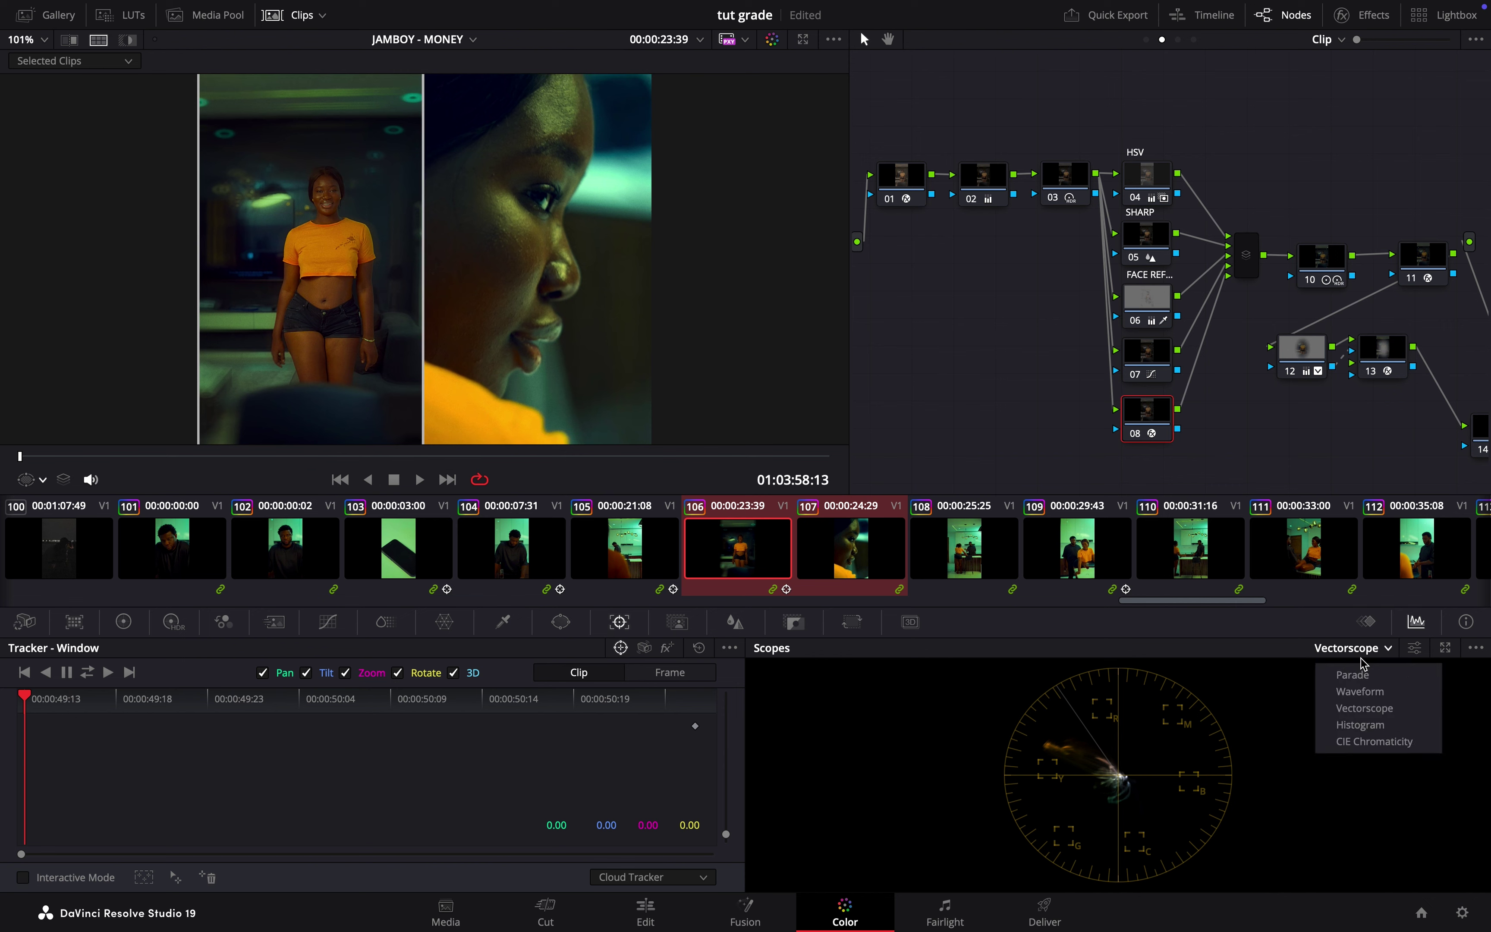
{"action": "left_click", "coordinate": [1355, 681]}
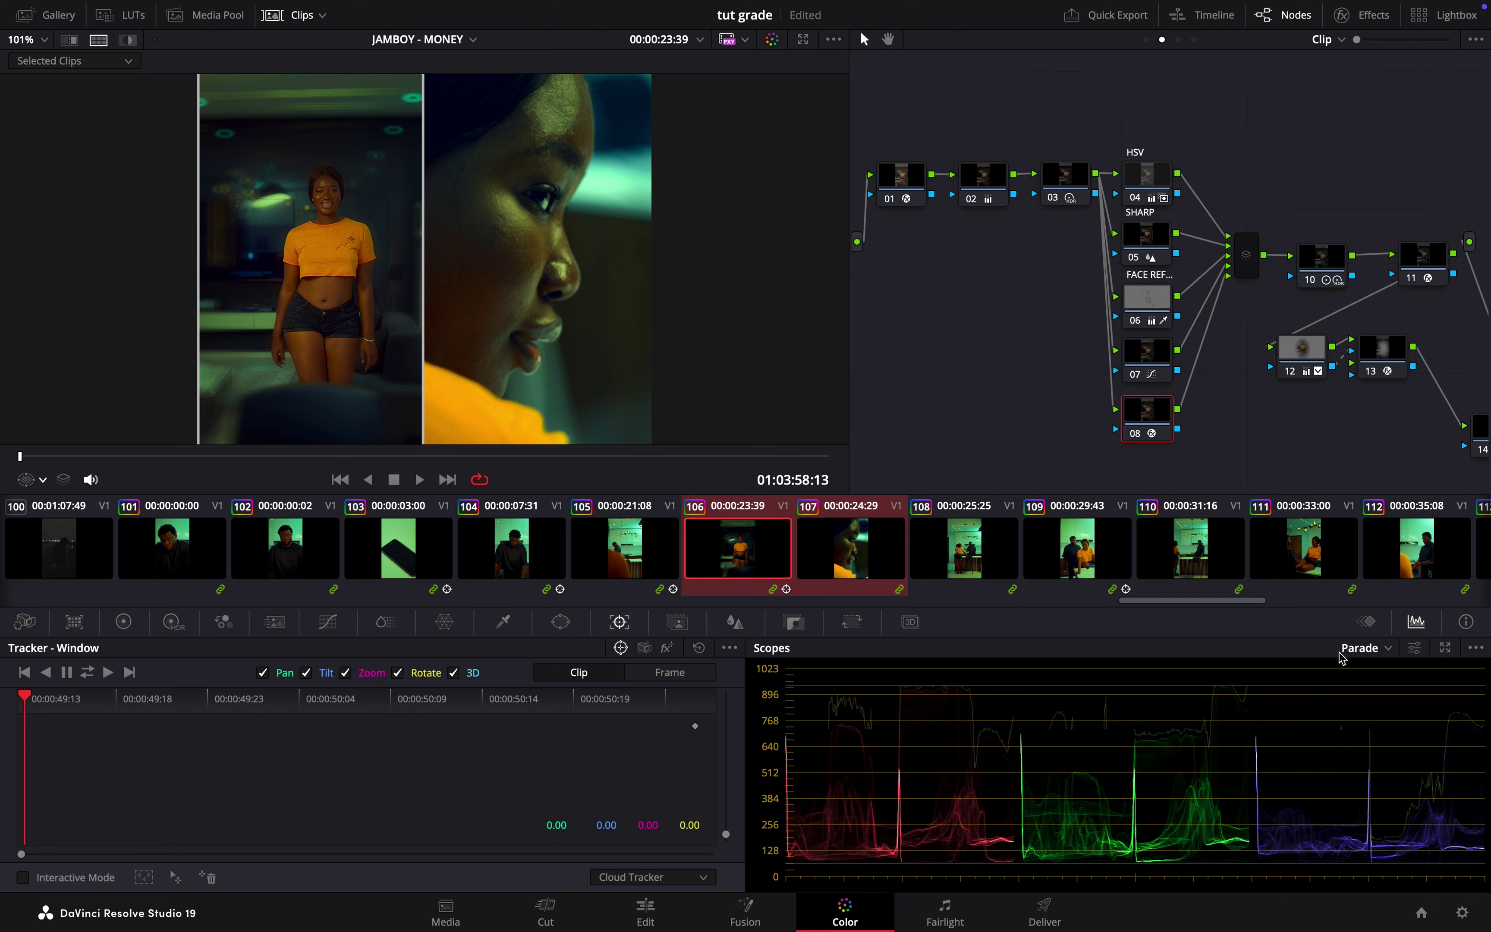
{"action": "left_click", "coordinate": [1362, 648]}
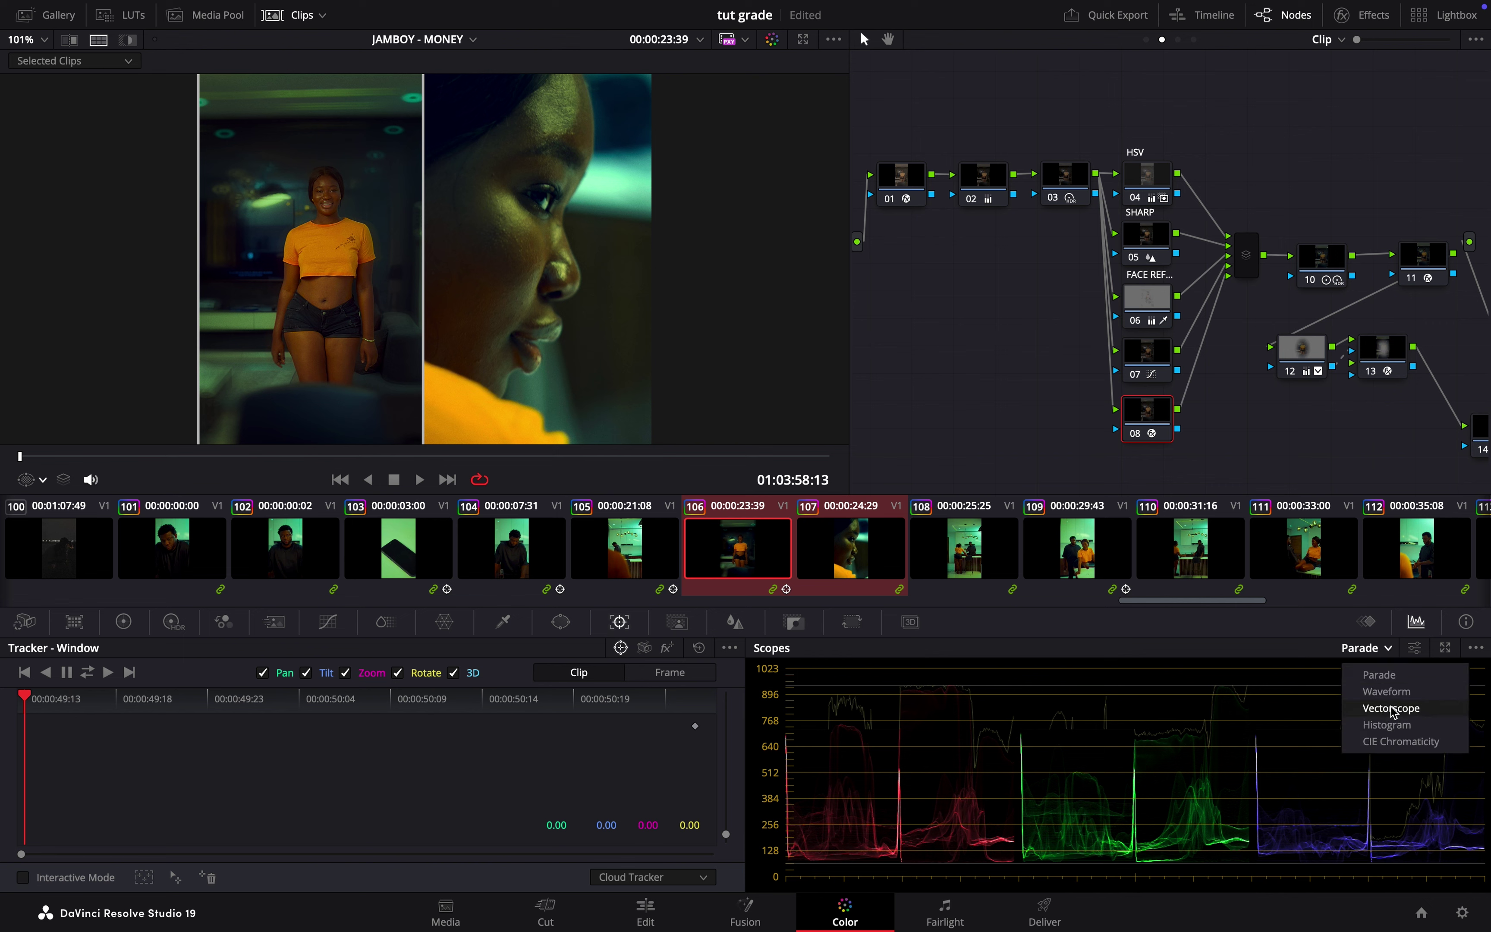
{"action": "left_click", "coordinate": [872, 782]}
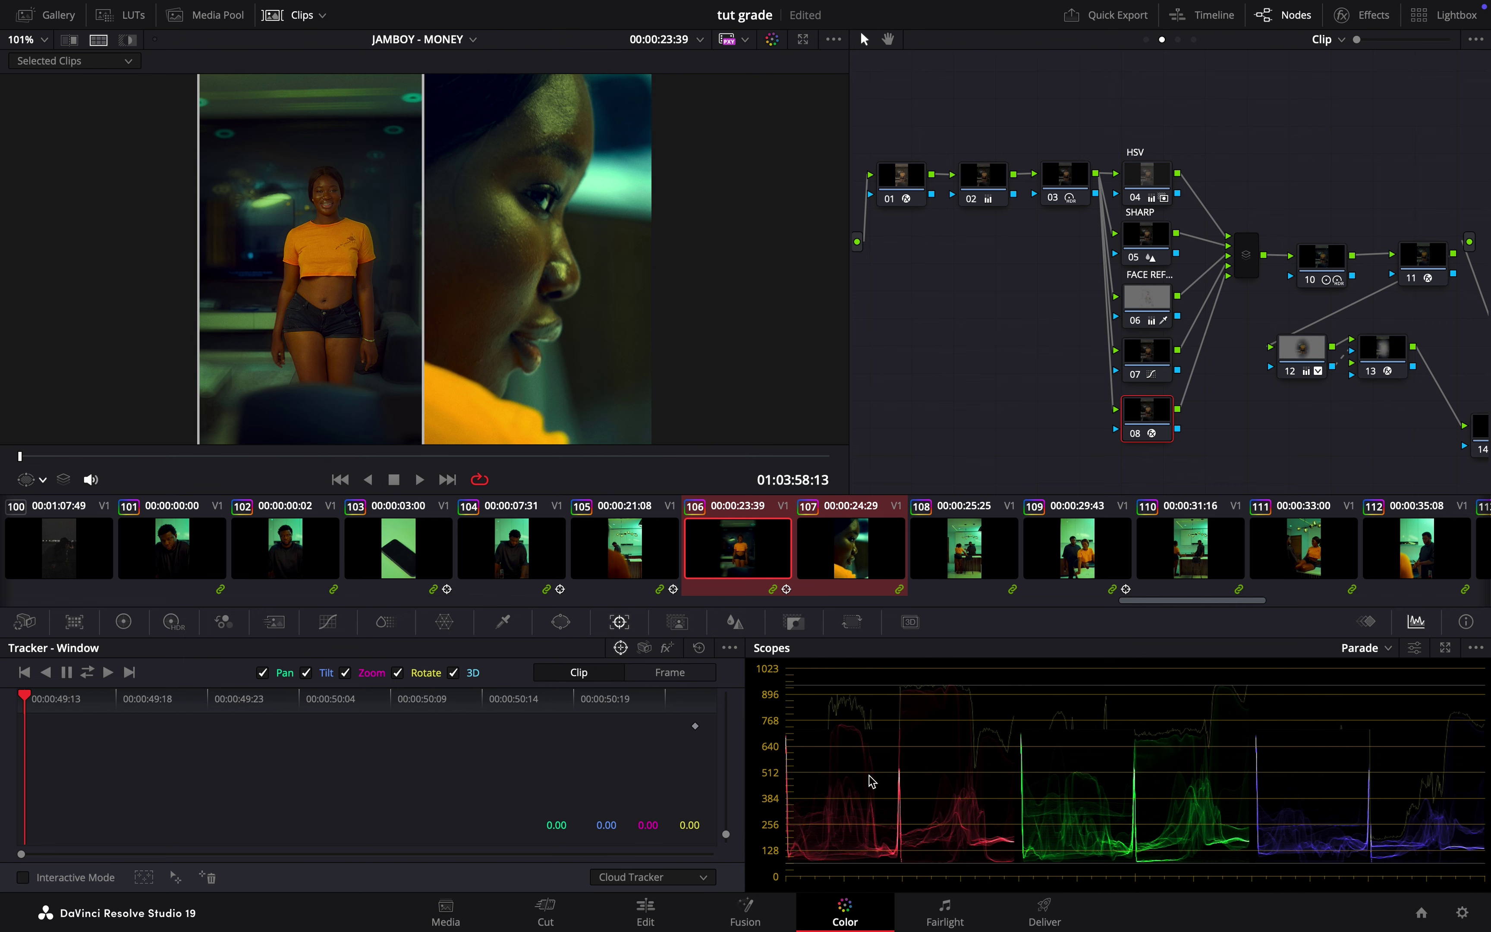
Make clip 107 the current clip, select clip 106 alongside it, and fit both shots in the split screen
{"action": "scroll", "coordinate": [389, 253], "scroll_direction": "up", "scroll_amount": 5}
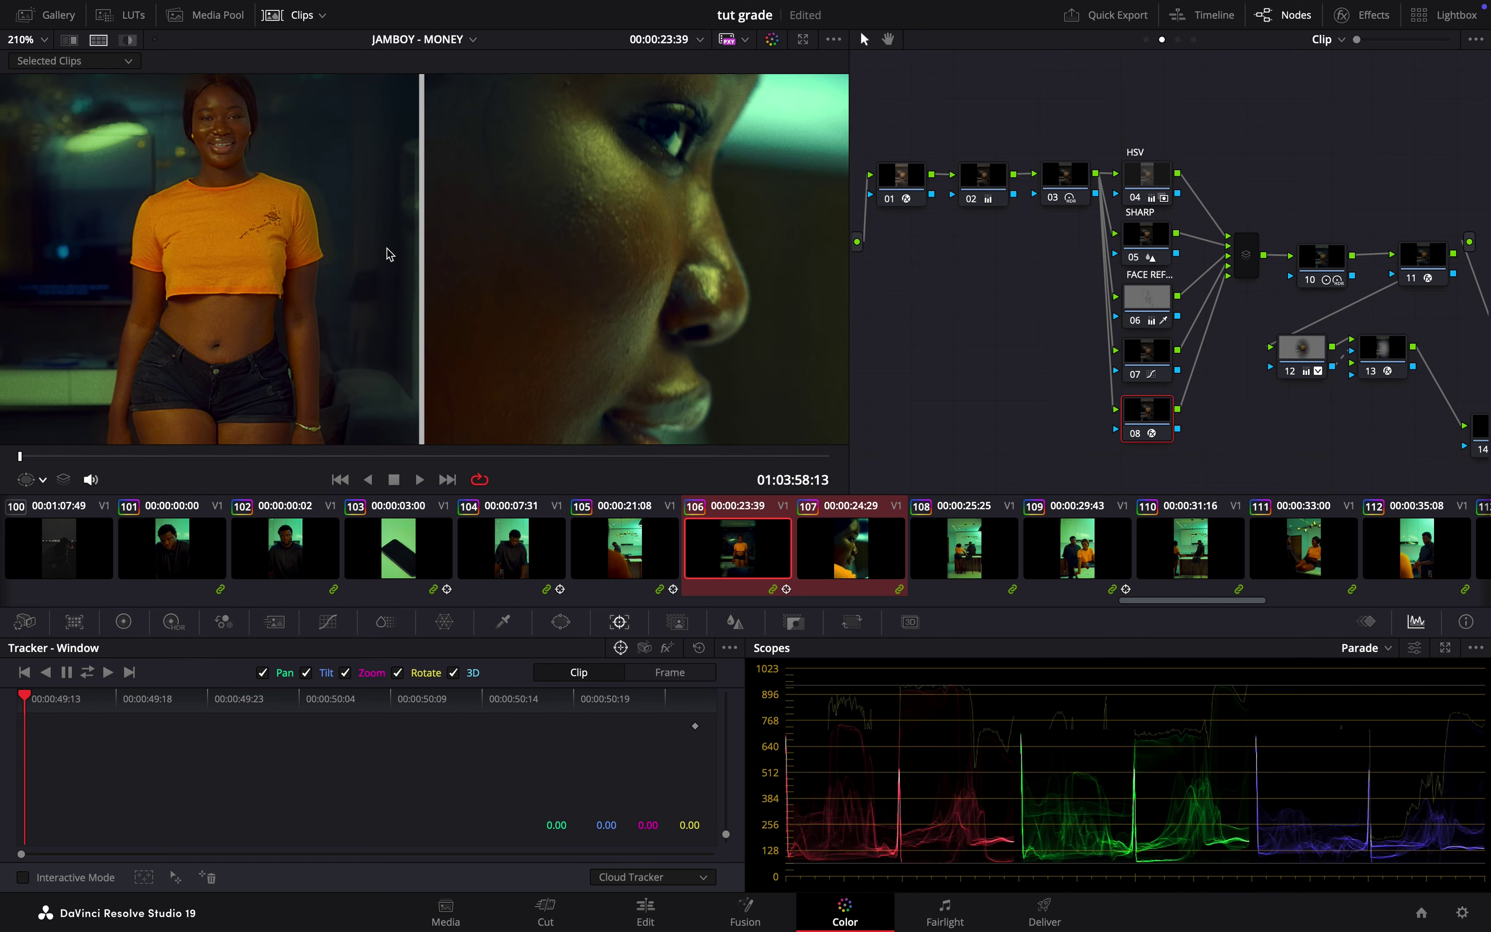
{"action": "scroll", "coordinate": [389, 254], "scroll_direction": "up", "scroll_amount": 1}
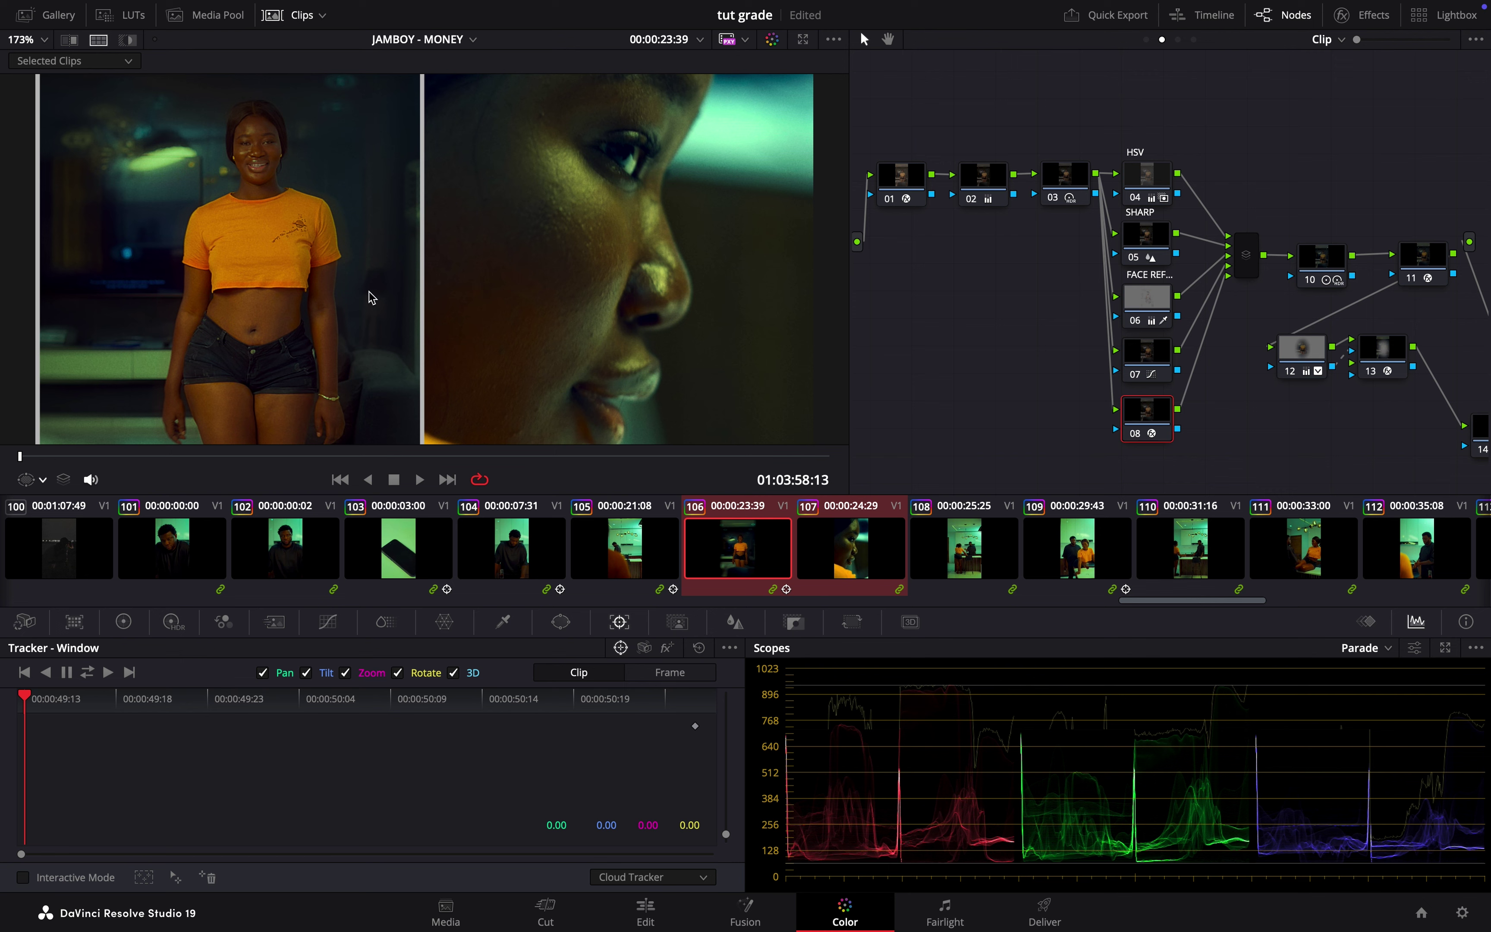
{"action": "scroll", "coordinate": [404, 307], "scroll_direction": "up", "scroll_amount": 3}
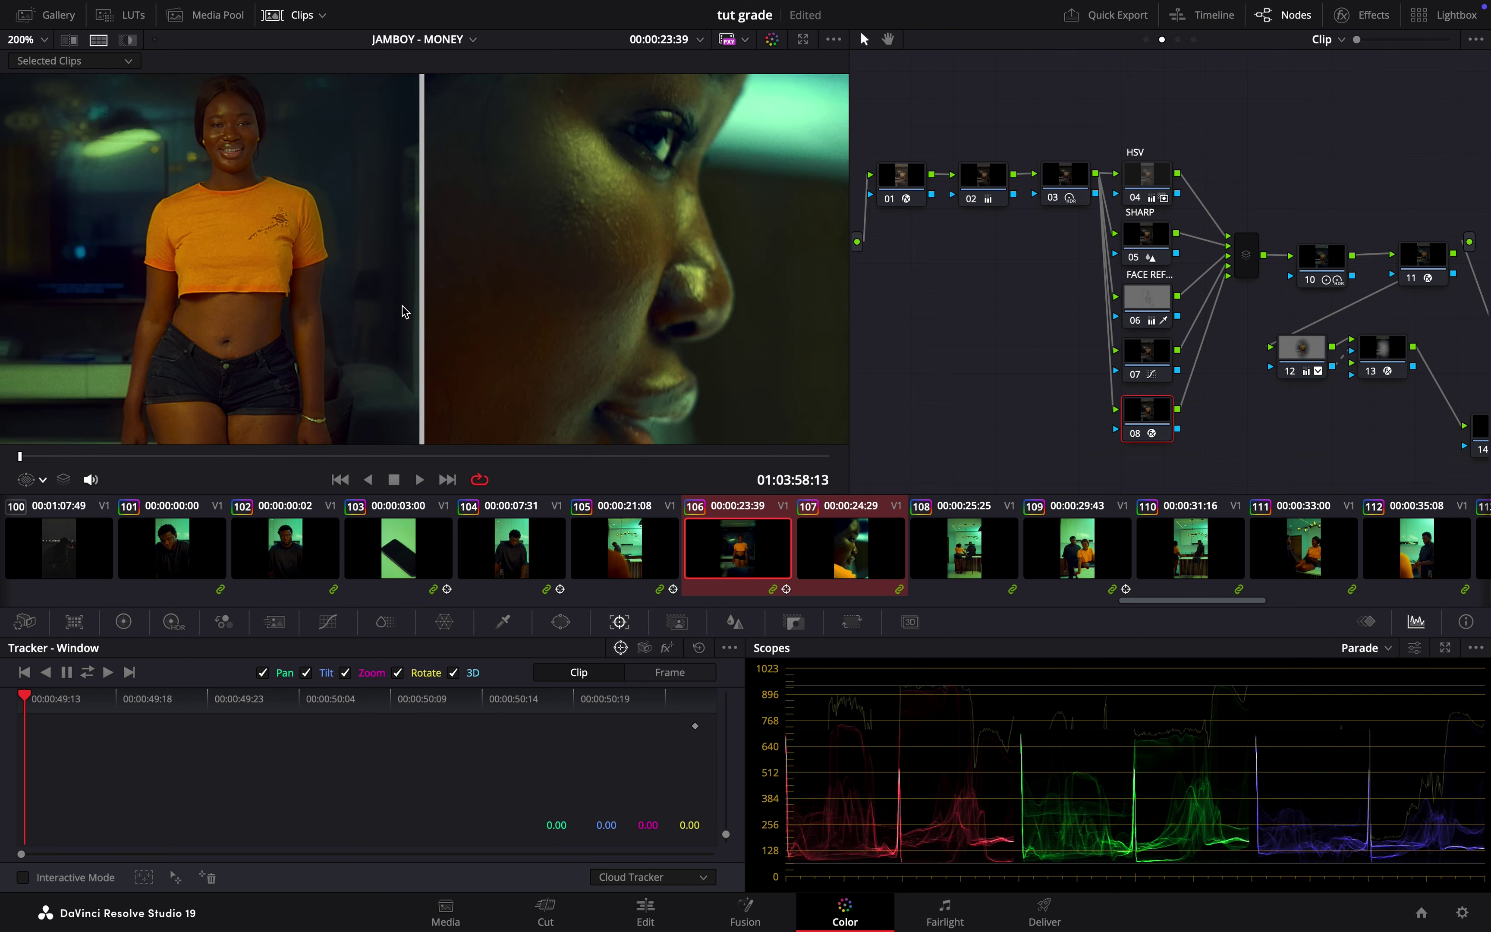
{"action": "scroll", "coordinate": [404, 311], "scroll_direction": "up", "scroll_amount": 3}
{"action": "scroll", "coordinate": [404, 311], "scroll_direction": "down", "scroll_amount": 2}
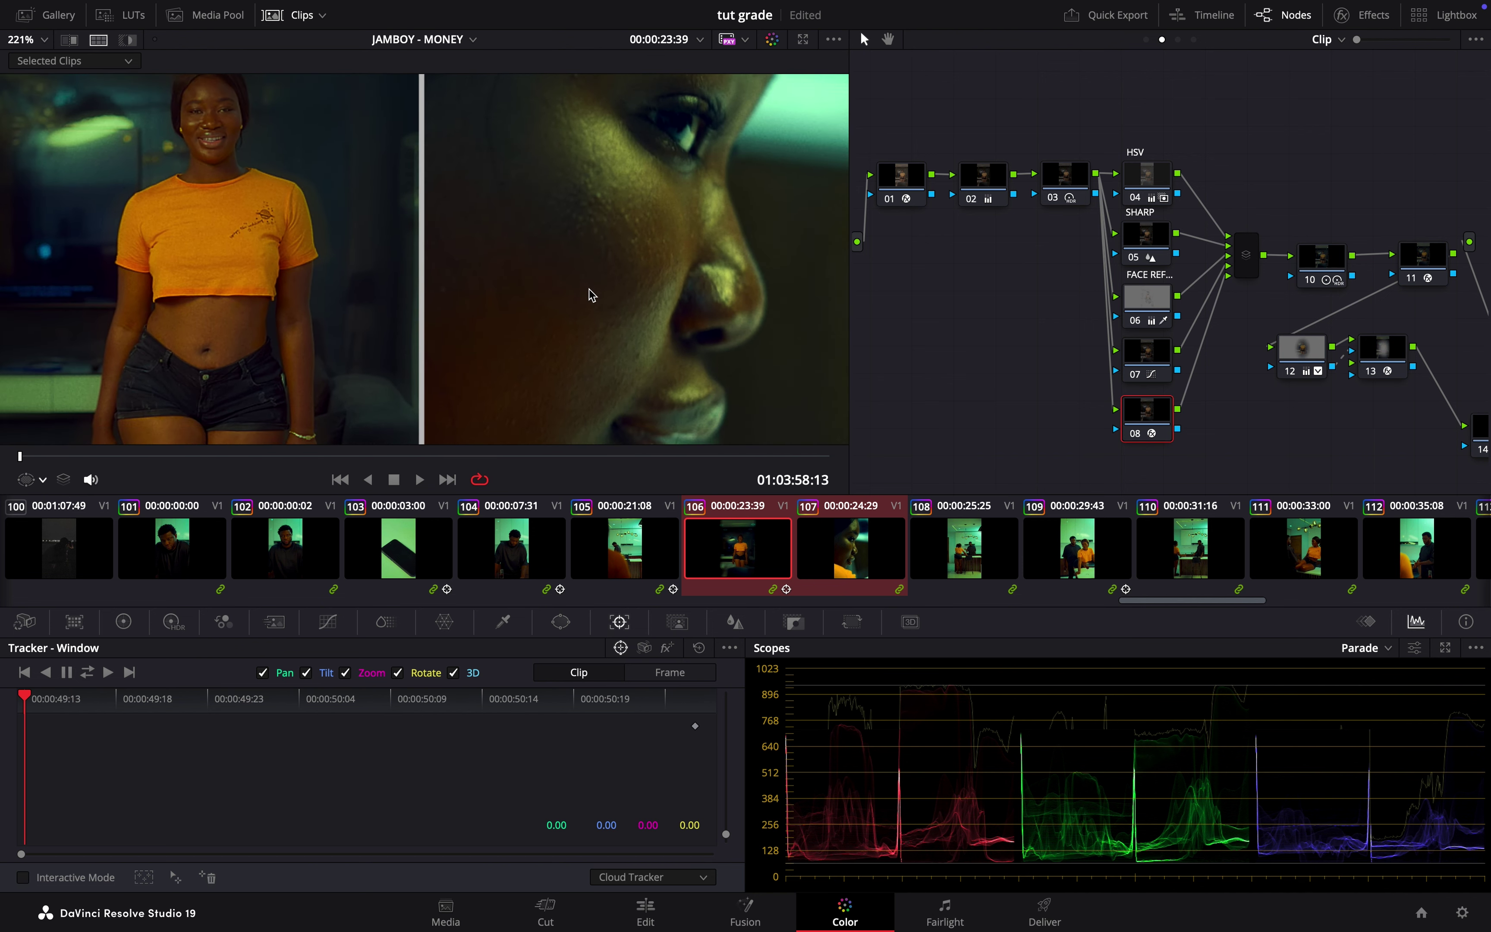
{"action": "left_click", "coordinate": [857, 558]}
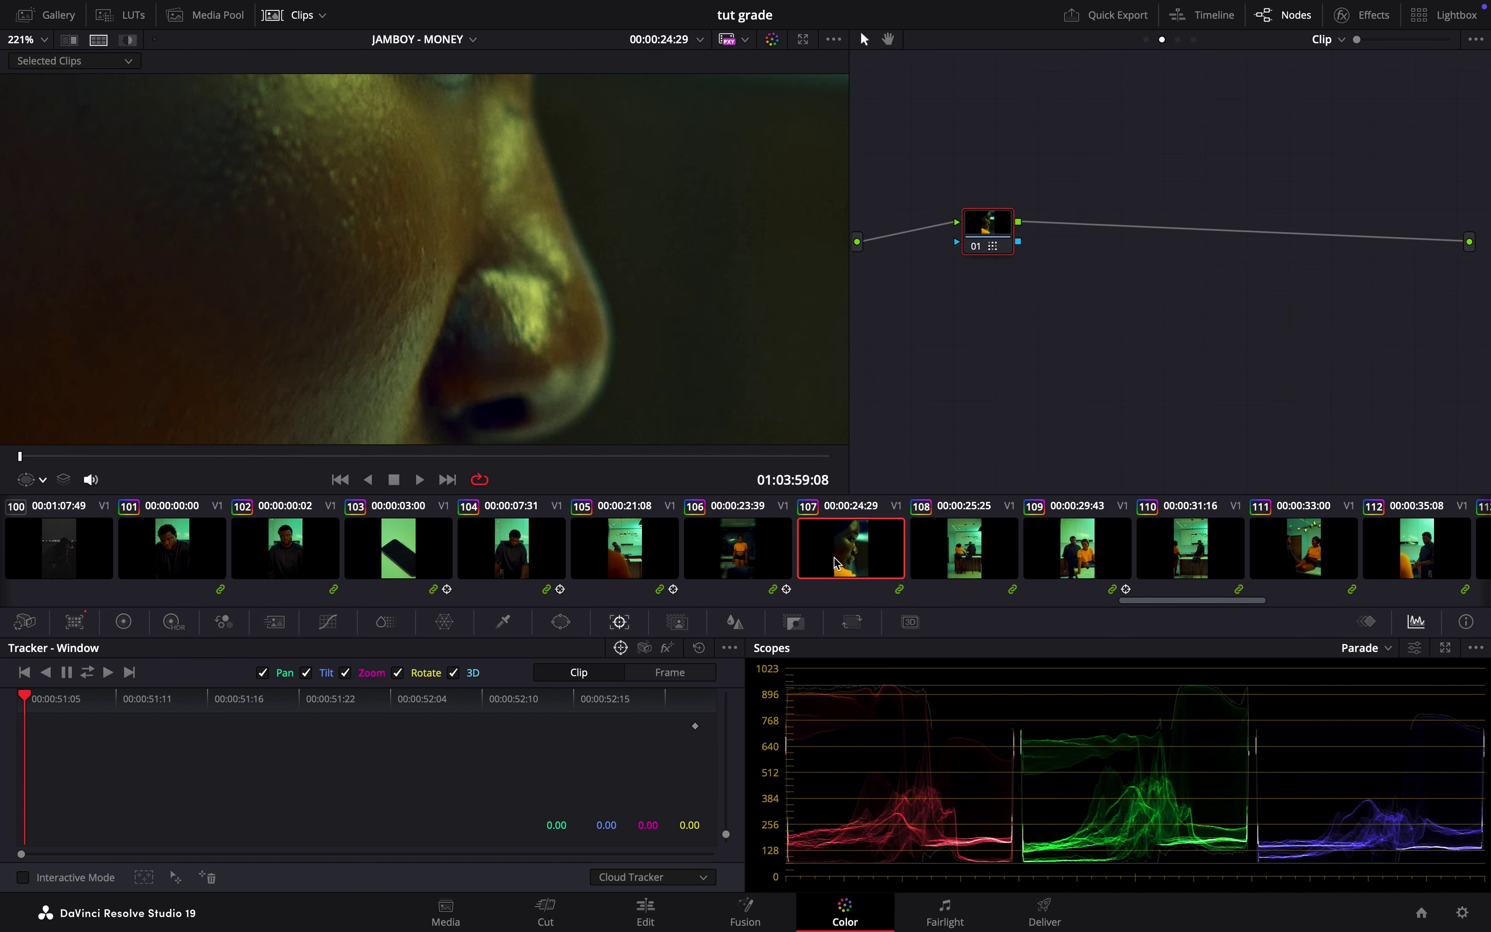
{"action": "left_click", "coordinate": [755, 571], "text": "ctrl"}
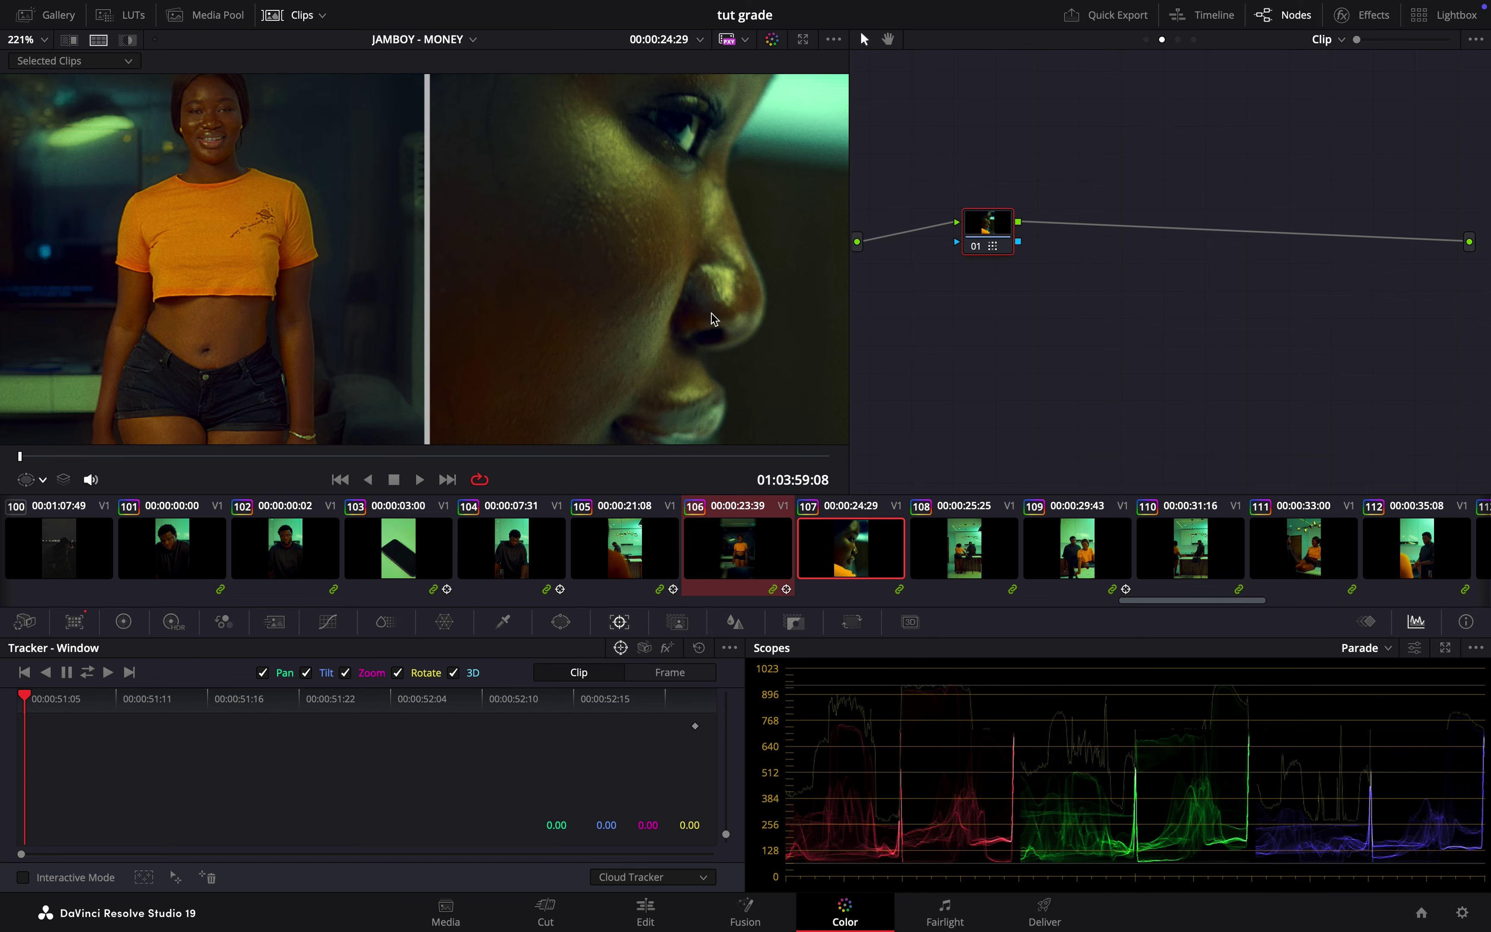
{"action": "key", "text": "shift+z"}
{"action": "scroll", "coordinate": [714, 319], "scroll_direction": "down", "scroll_amount": 1}
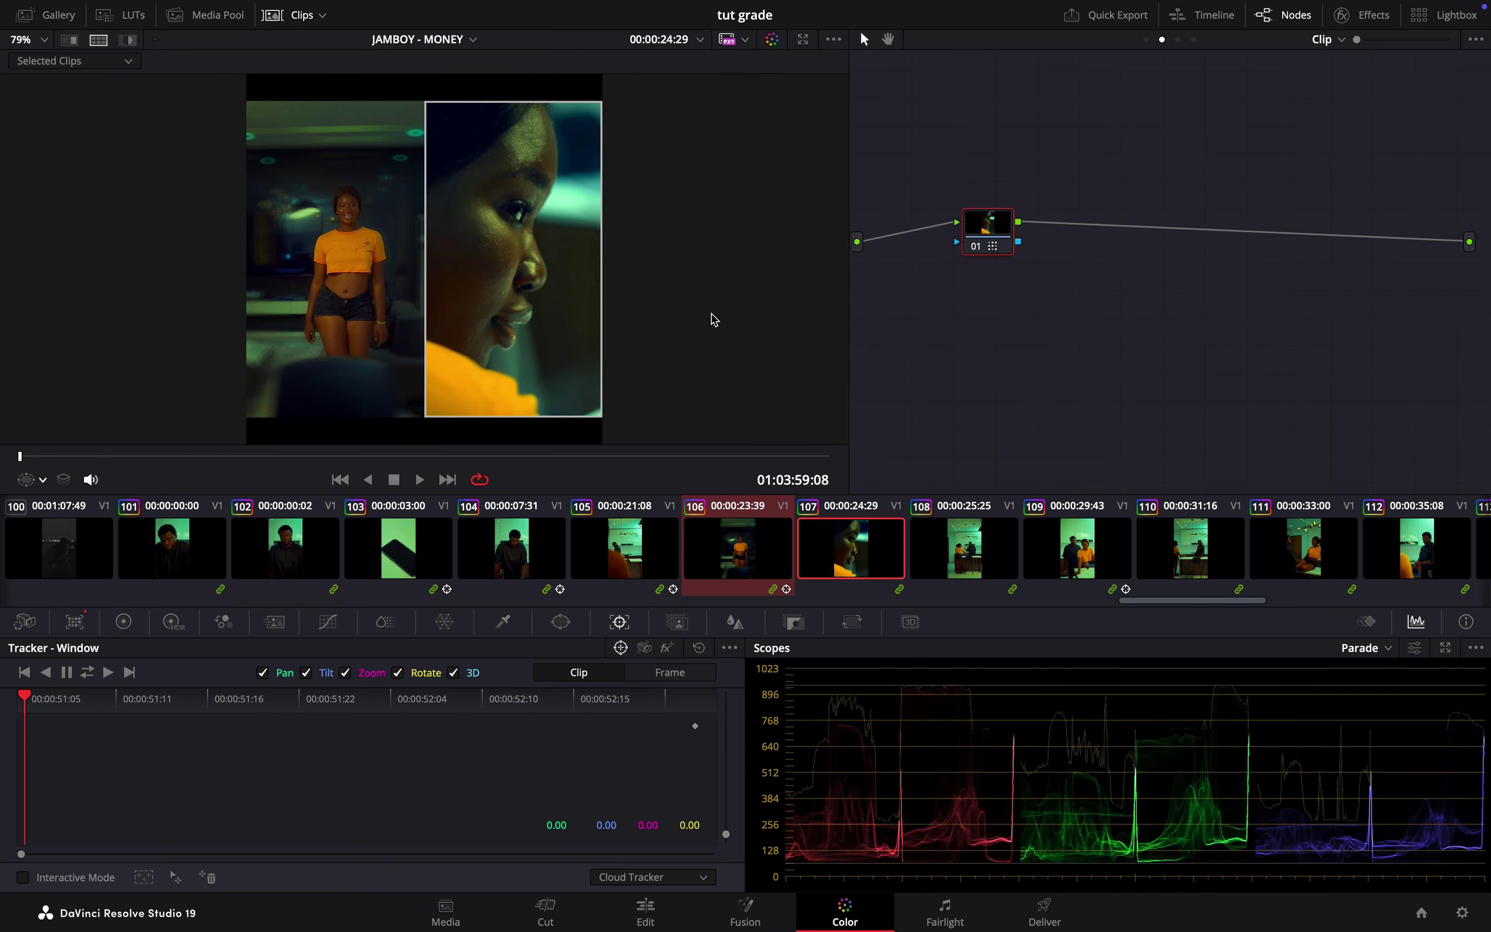
Fit the split screen of clips 106 and 107 in the viewer, and zoom in to compare their skin tones and shirts
{"action": "key", "text": "shift+z"}
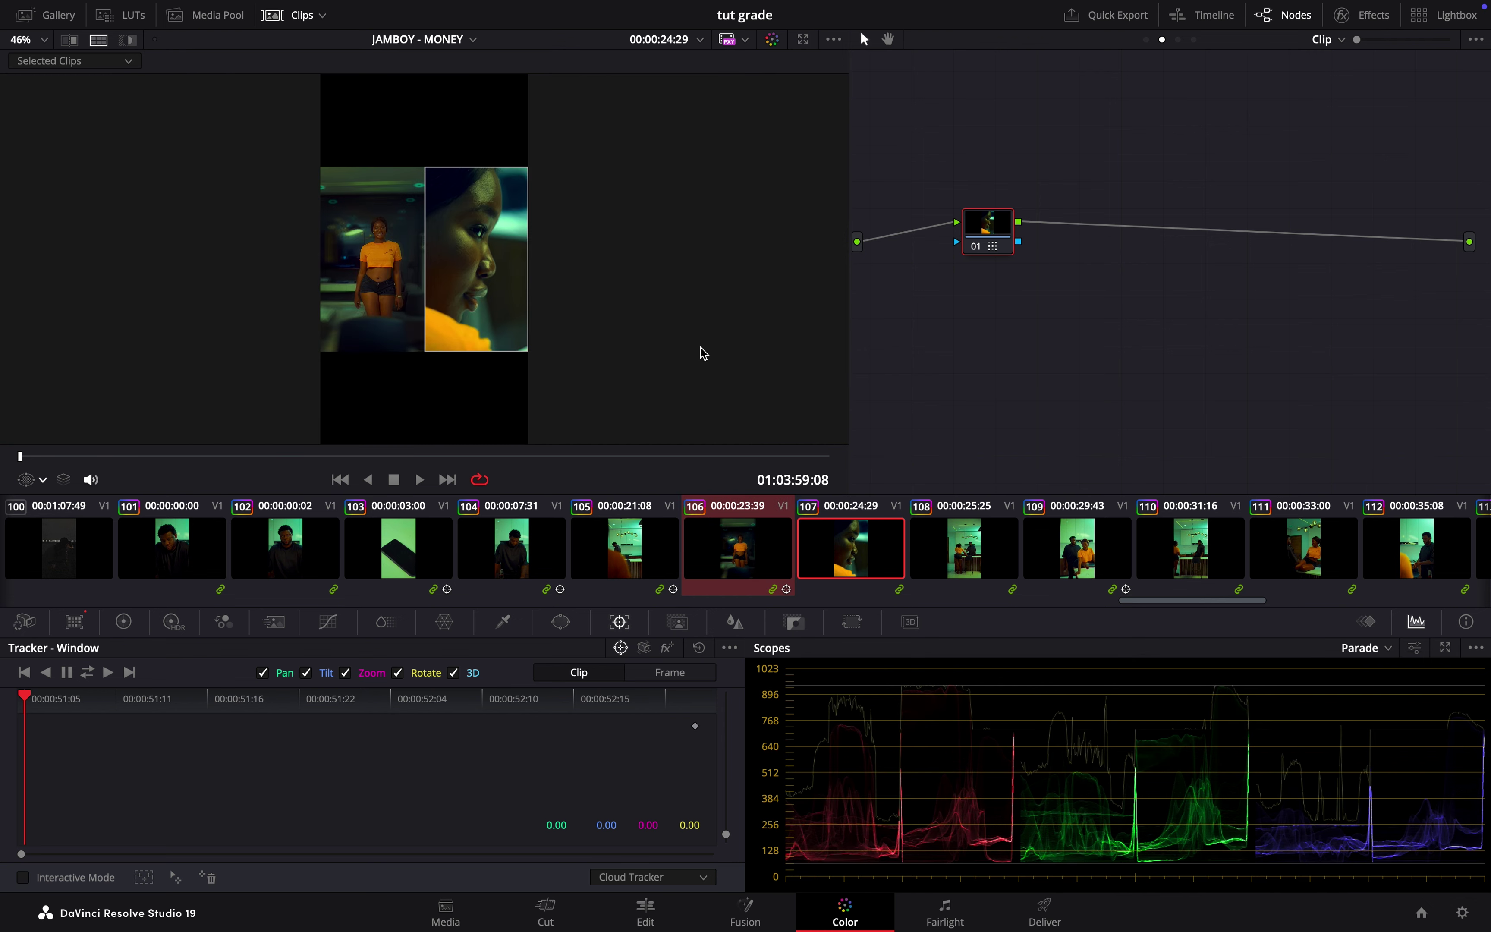
{"action": "scroll", "coordinate": [513, 272], "scroll_direction": "up", "scroll_amount": 5}
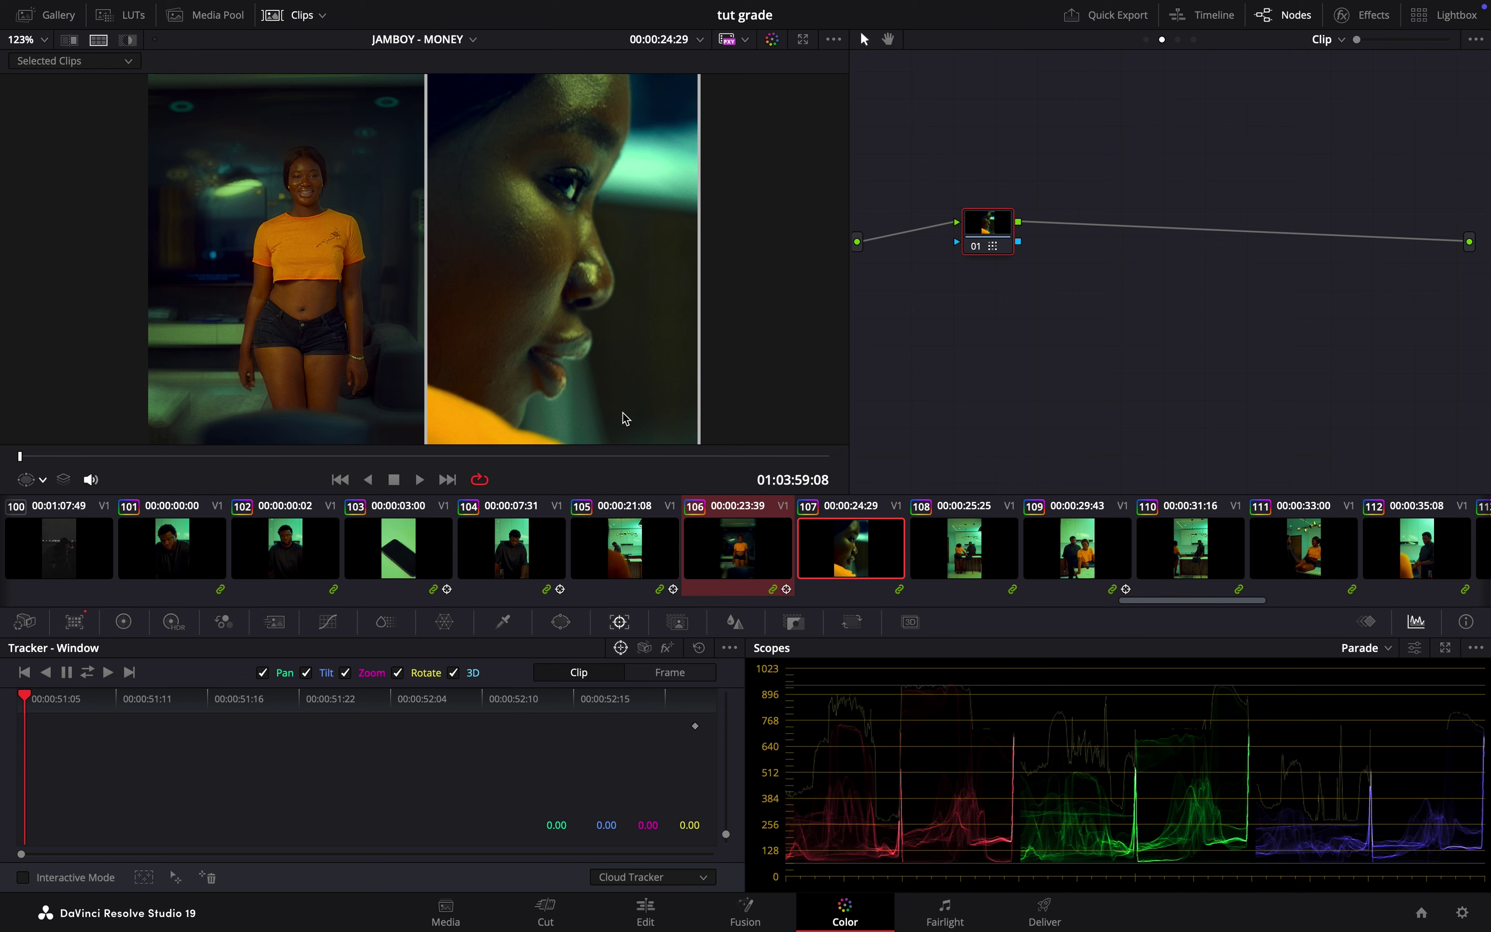
{"action": "scroll", "coordinate": [602, 373], "scroll_direction": "up", "scroll_amount": 3}
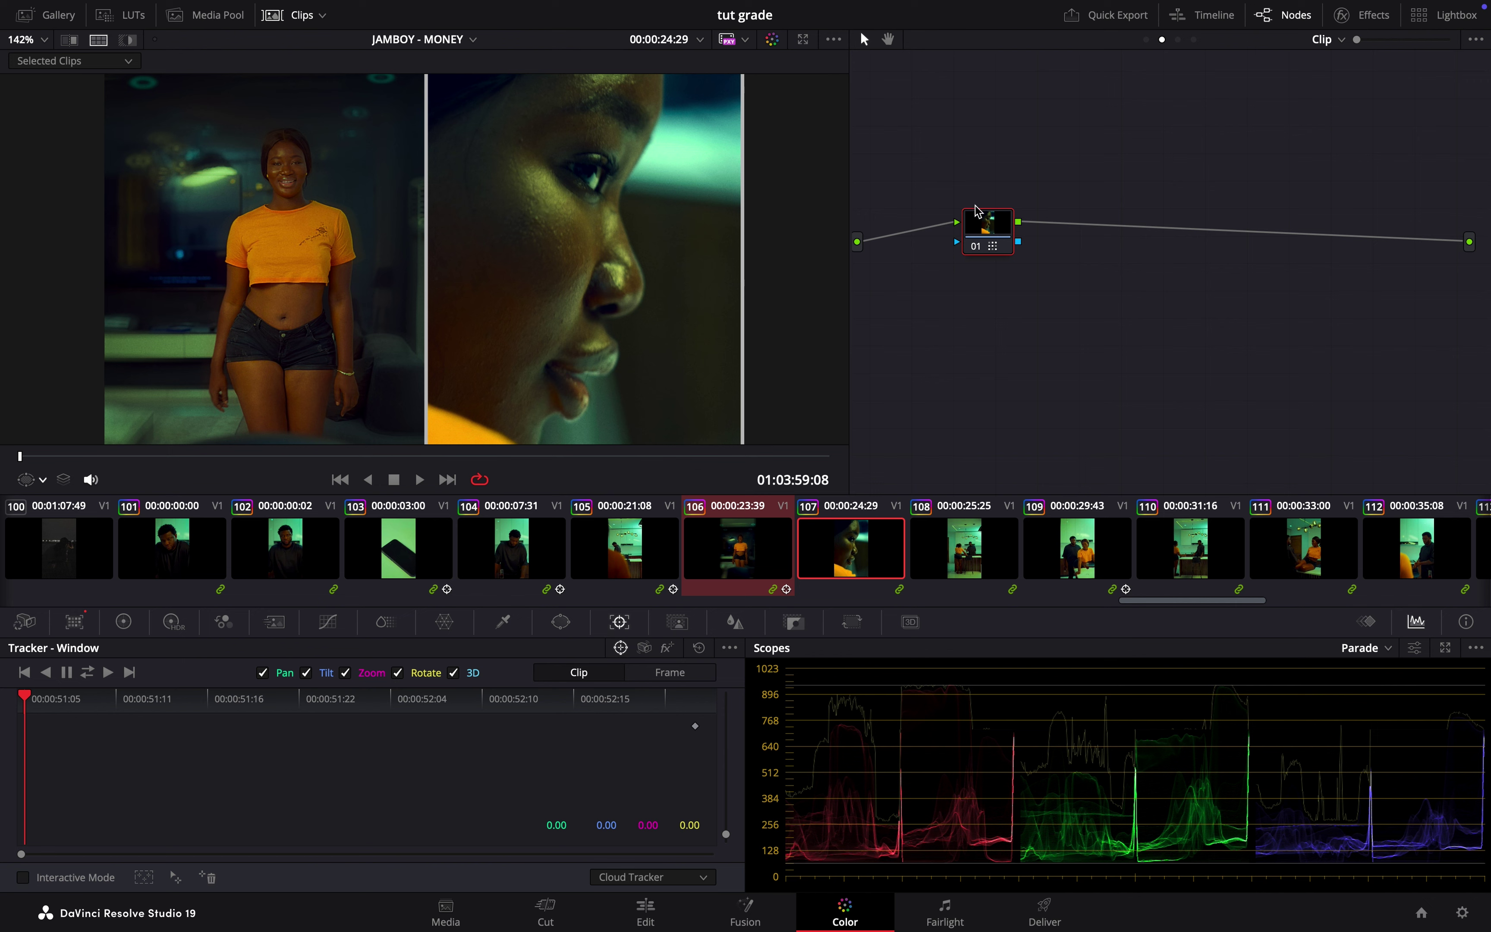
Open the options of node 01 on clip 107, and shift the node slightly within the node graph
{"action": "right_click", "coordinate": [984, 225]}
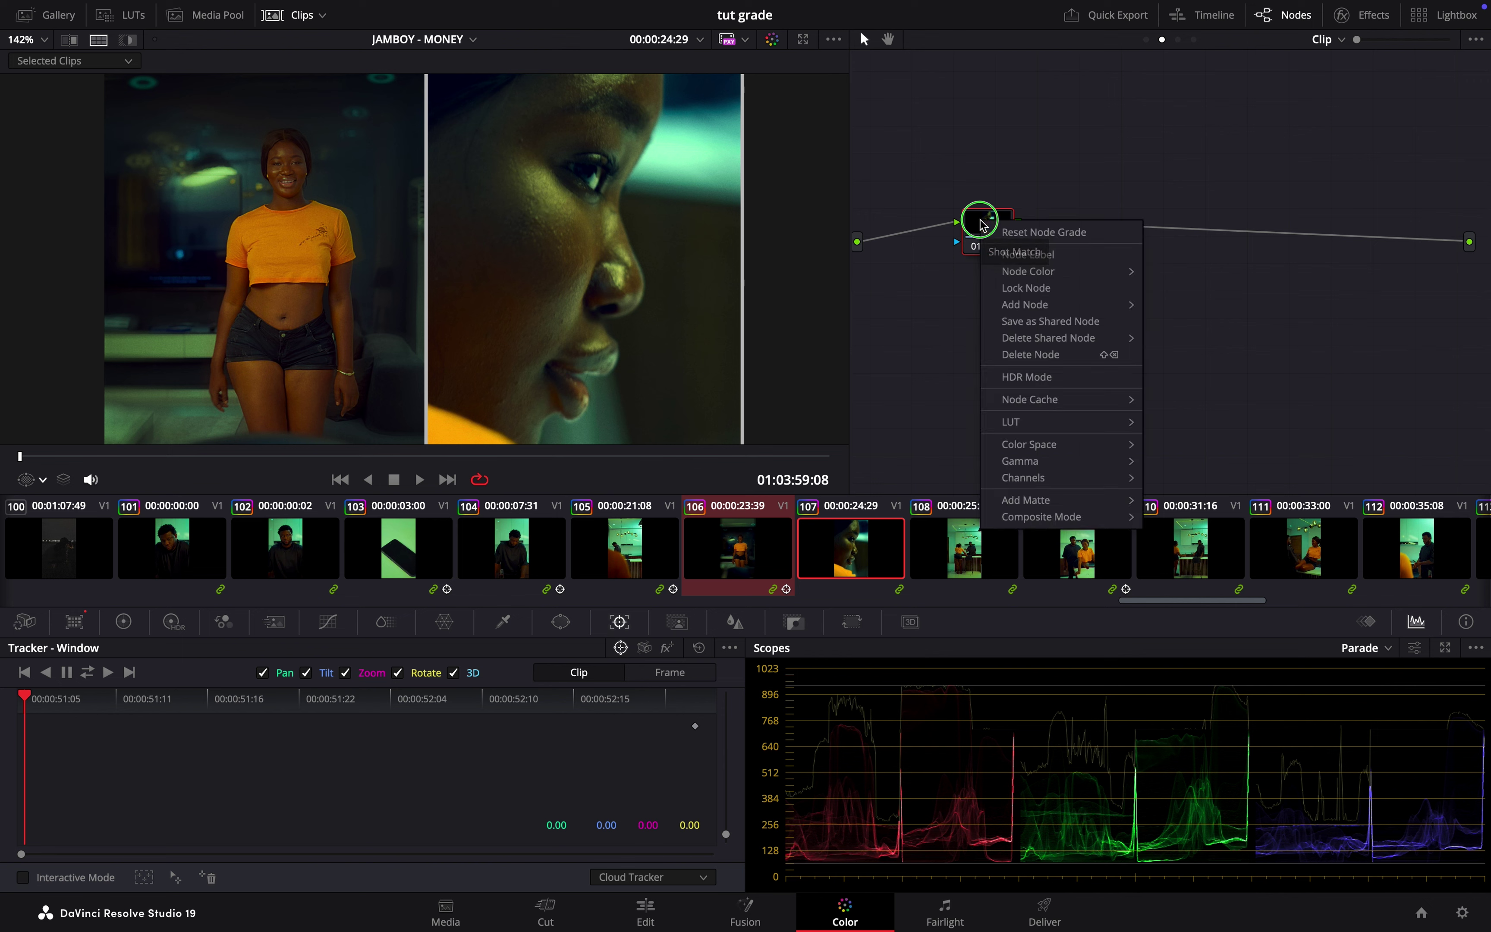
{"action": "left_click", "coordinate": [1014, 233]}
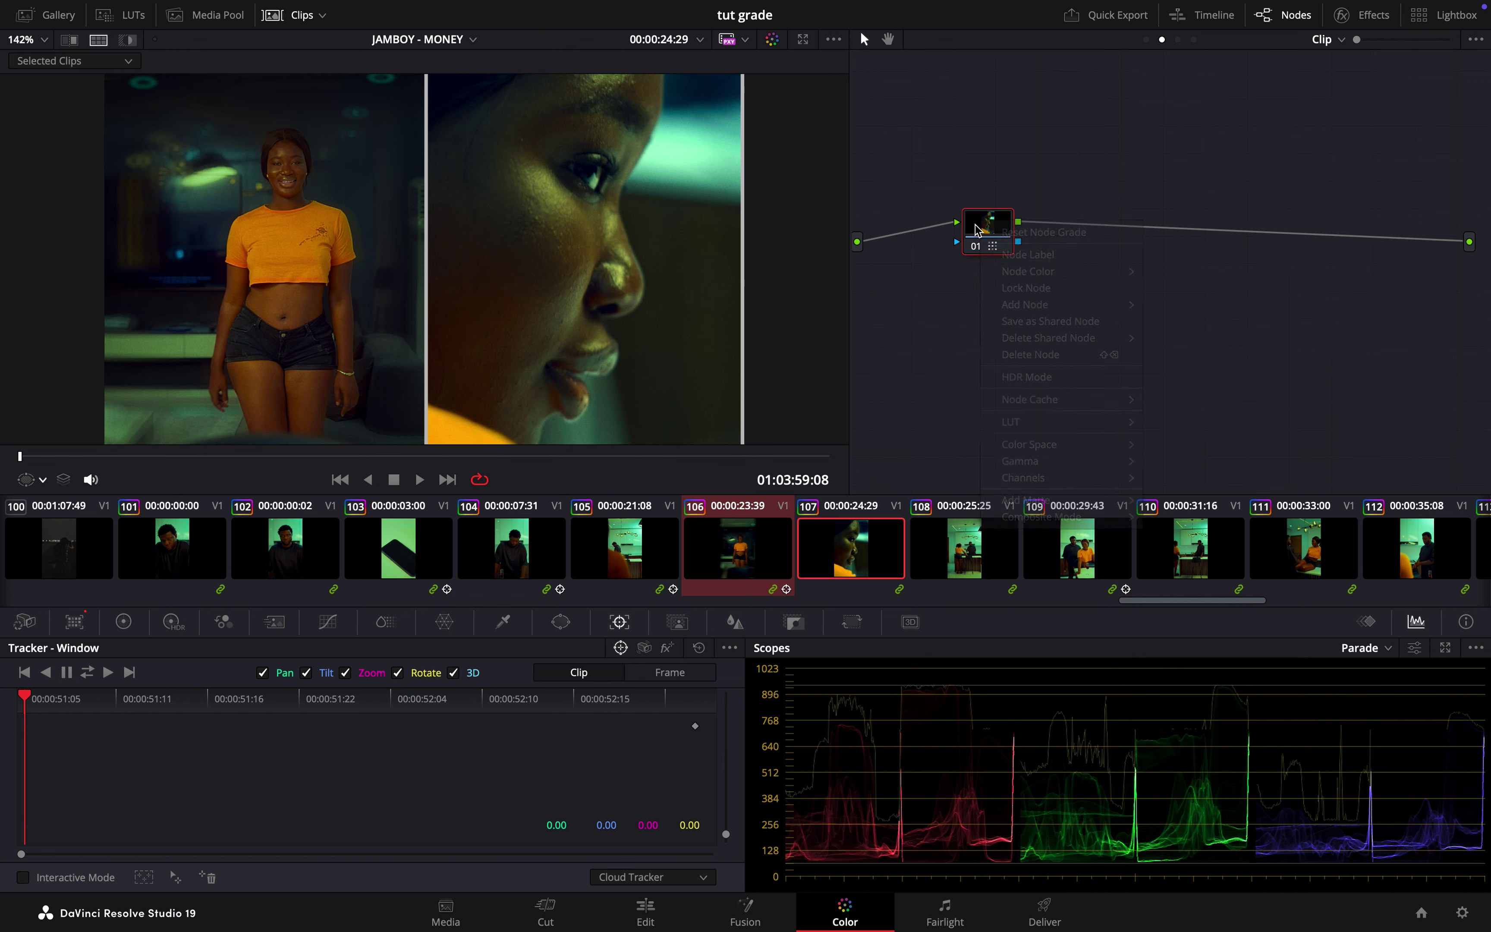
{"action": "left_click_drag", "start_coordinate": [994, 239], "coordinate": [966, 220]}
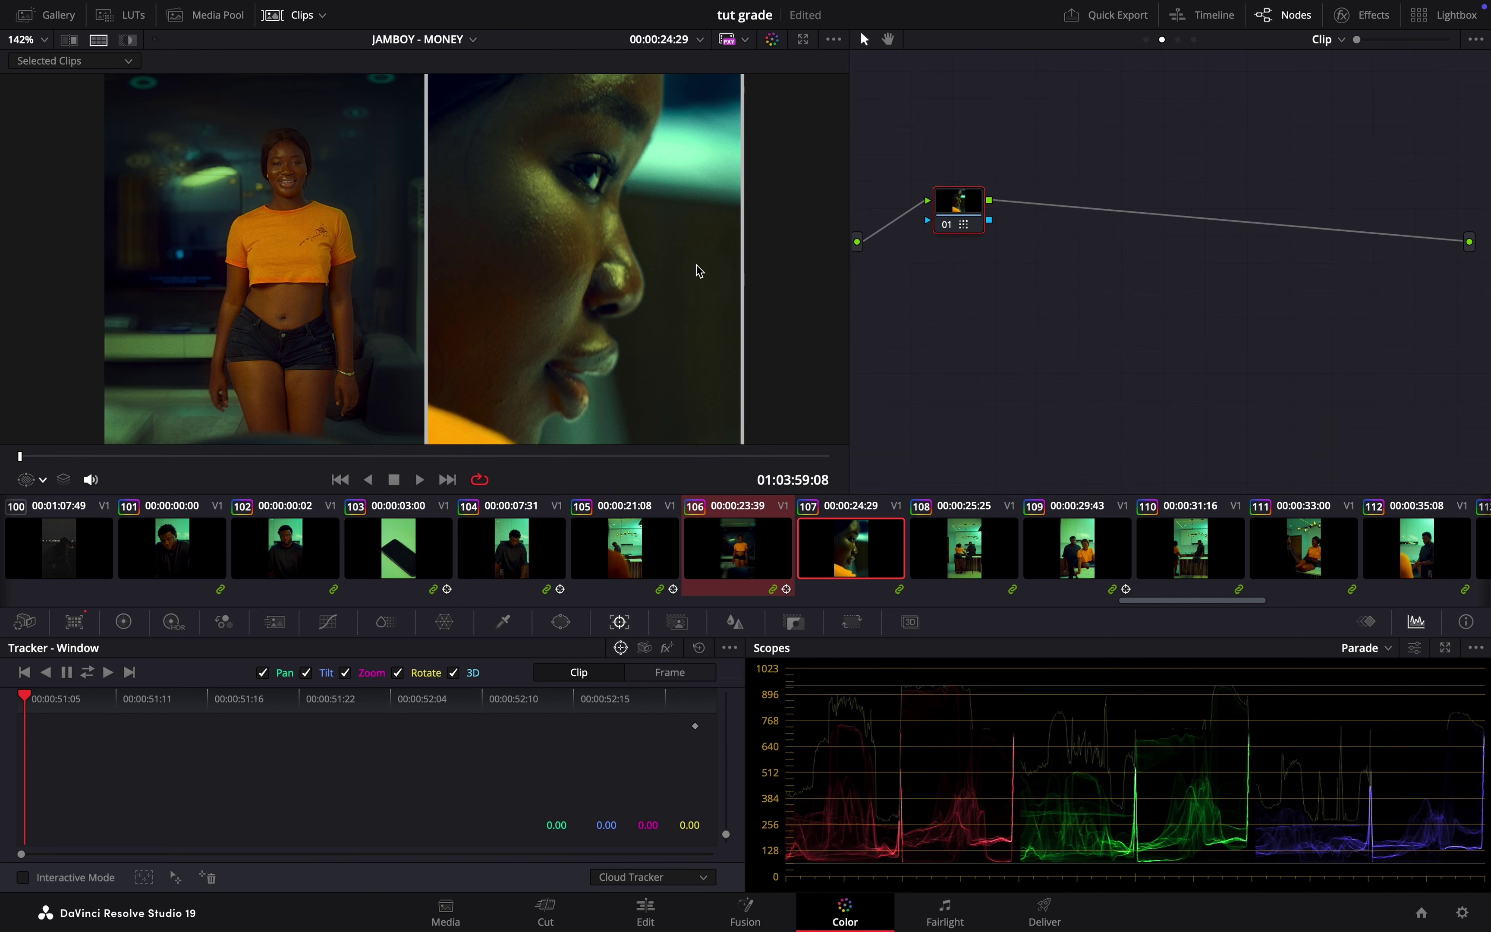
Grab stills of clip 107, first from the split screen and again with the clip alone fitted in the viewer
{"action": "right_click", "coordinate": [594, 250]}
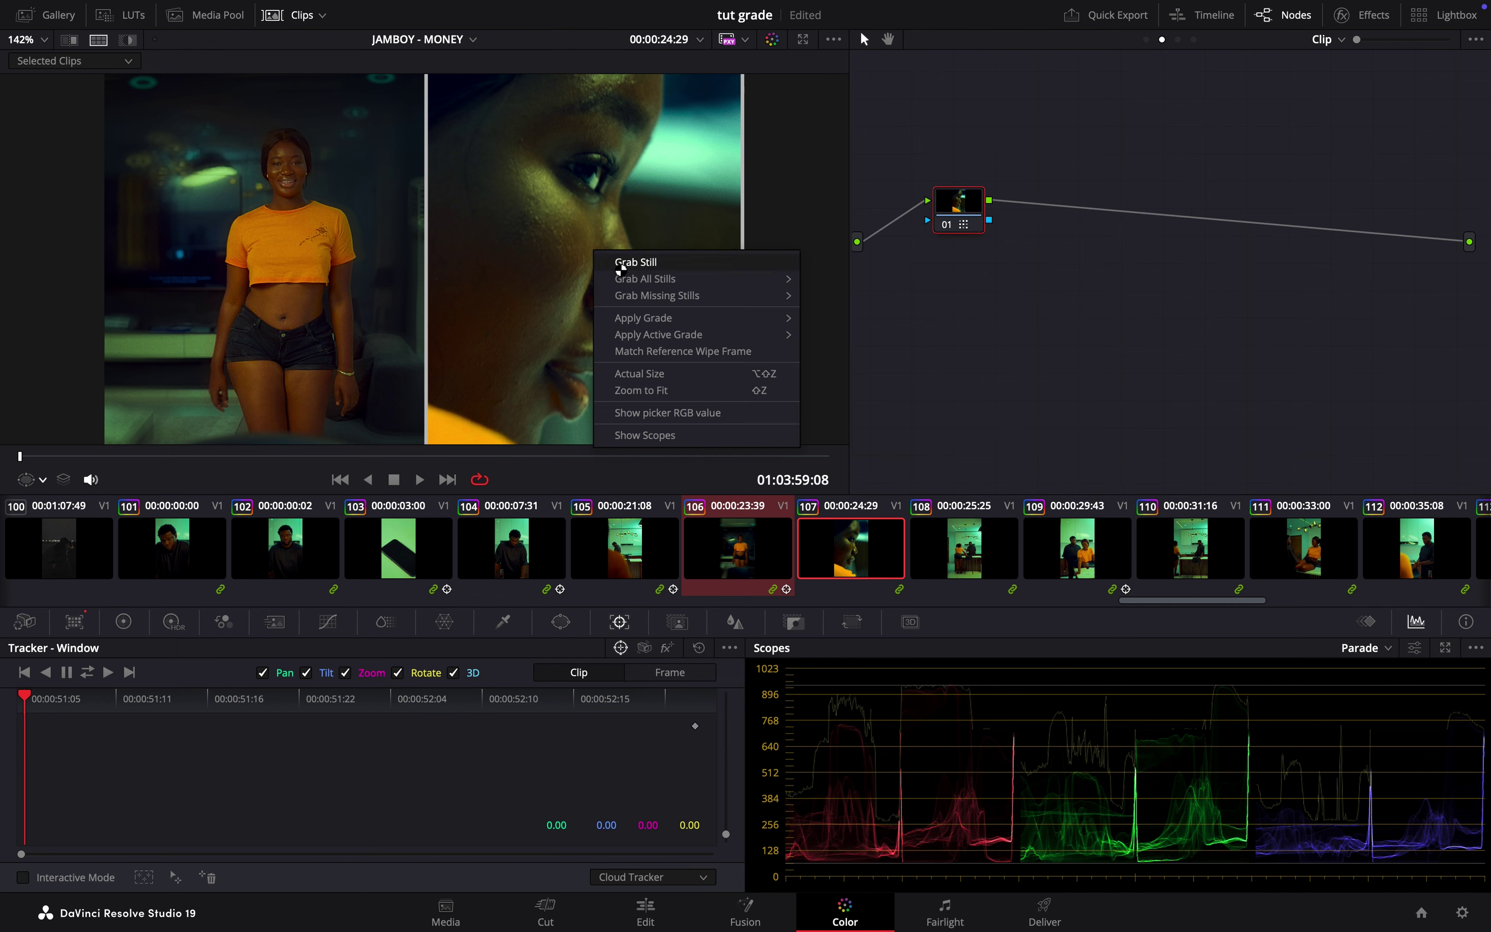
{"action": "left_click", "coordinate": [634, 262]}
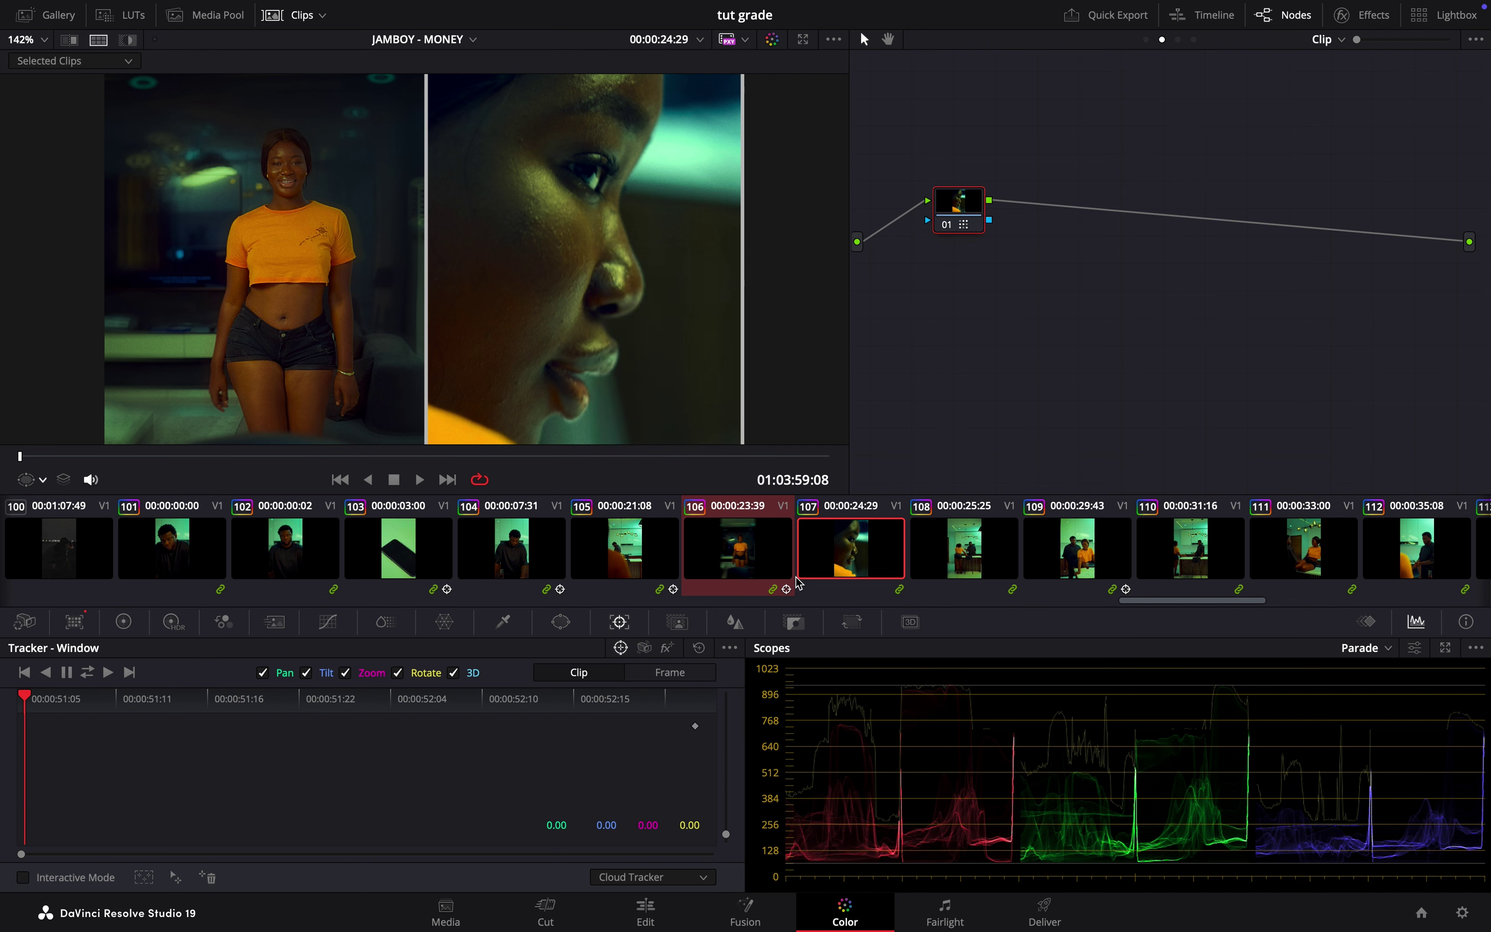
{"action": "left_click", "coordinate": [823, 576]}
{"action": "key", "text": "shift+z"}
{"action": "key", "text": "shift+z"}
{"action": "right_click", "coordinate": [464, 234]}
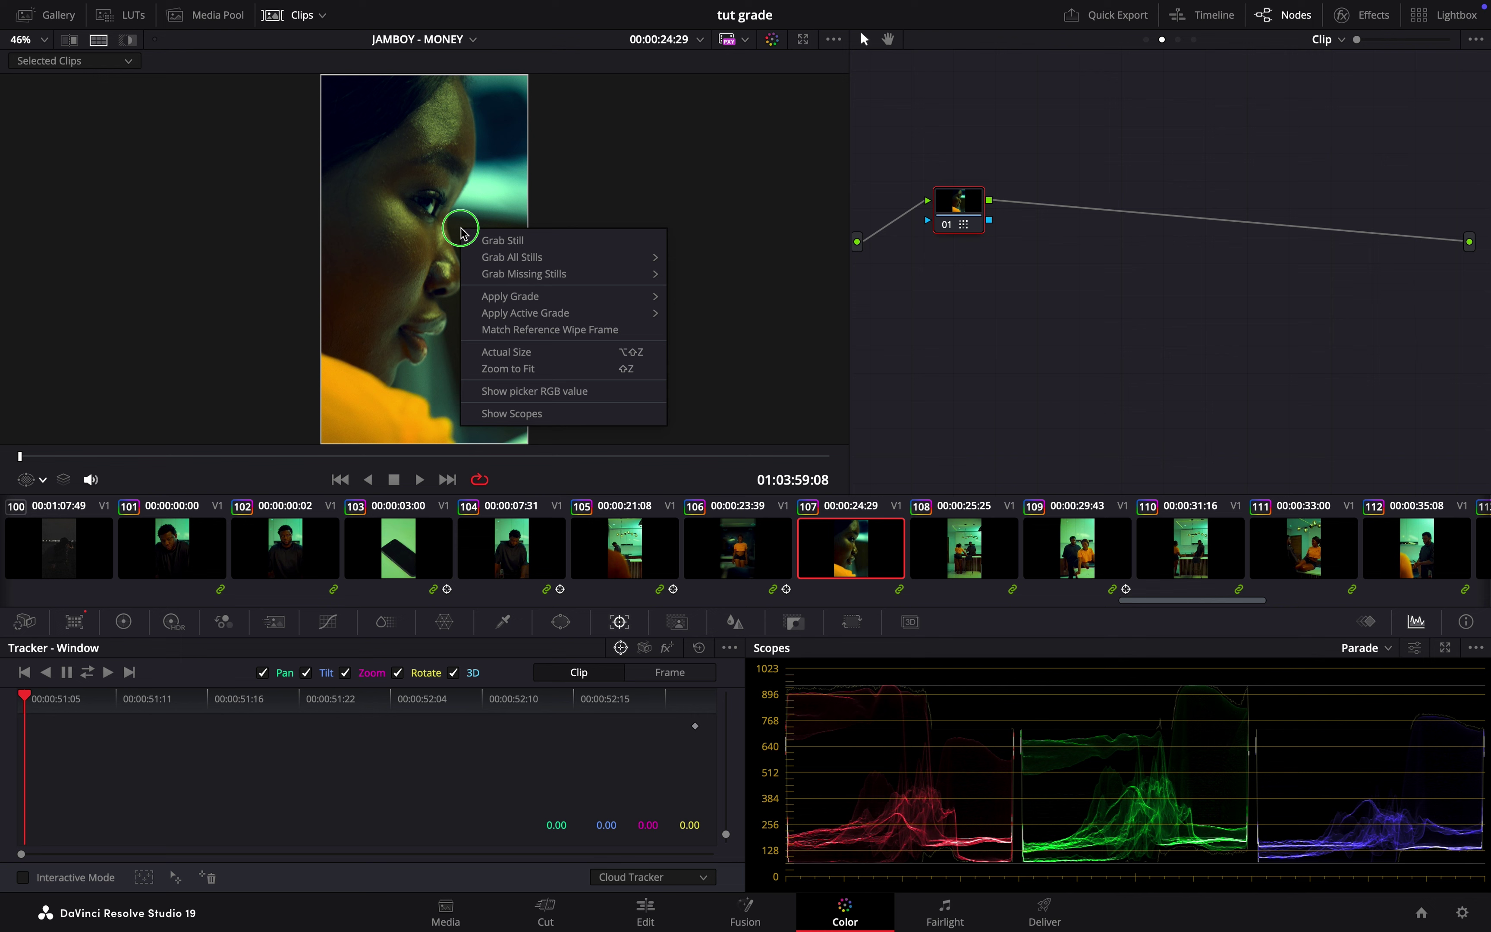
{"action": "left_click", "coordinate": [500, 240]}
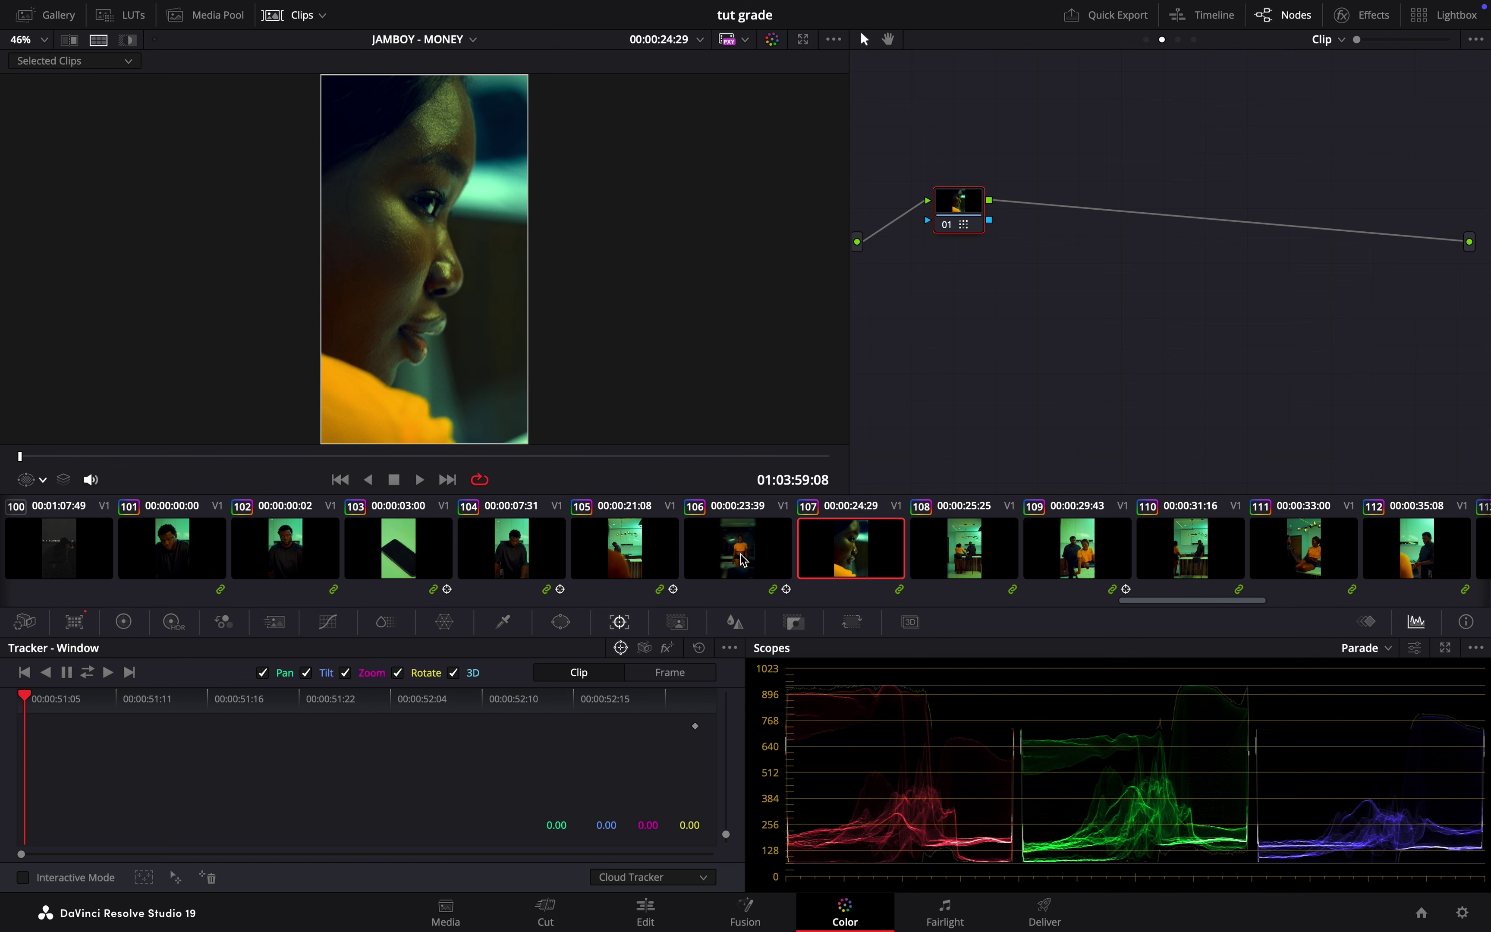
Put clips 106 and 107 back in the split screen with clip 107 current, and zoom in to compare them
{"action": "left_click", "coordinate": [765, 566]}
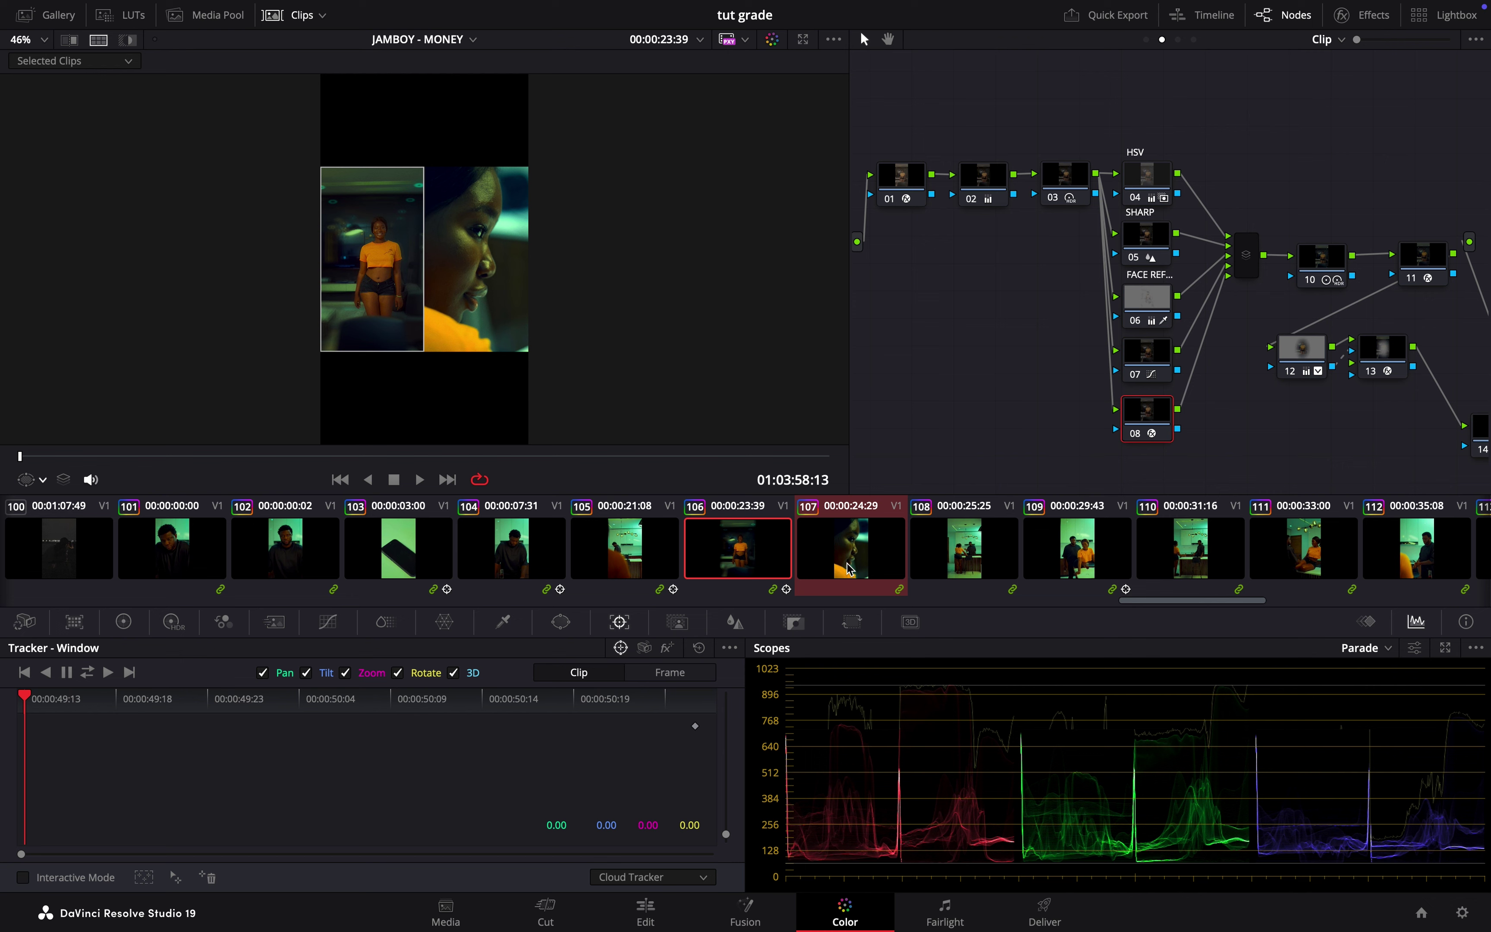
{"action": "scroll", "coordinate": [423, 239], "scroll_direction": "up", "scroll_amount": 5}
{"action": "scroll", "coordinate": [423, 239], "scroll_direction": "down", "scroll_amount": 2}
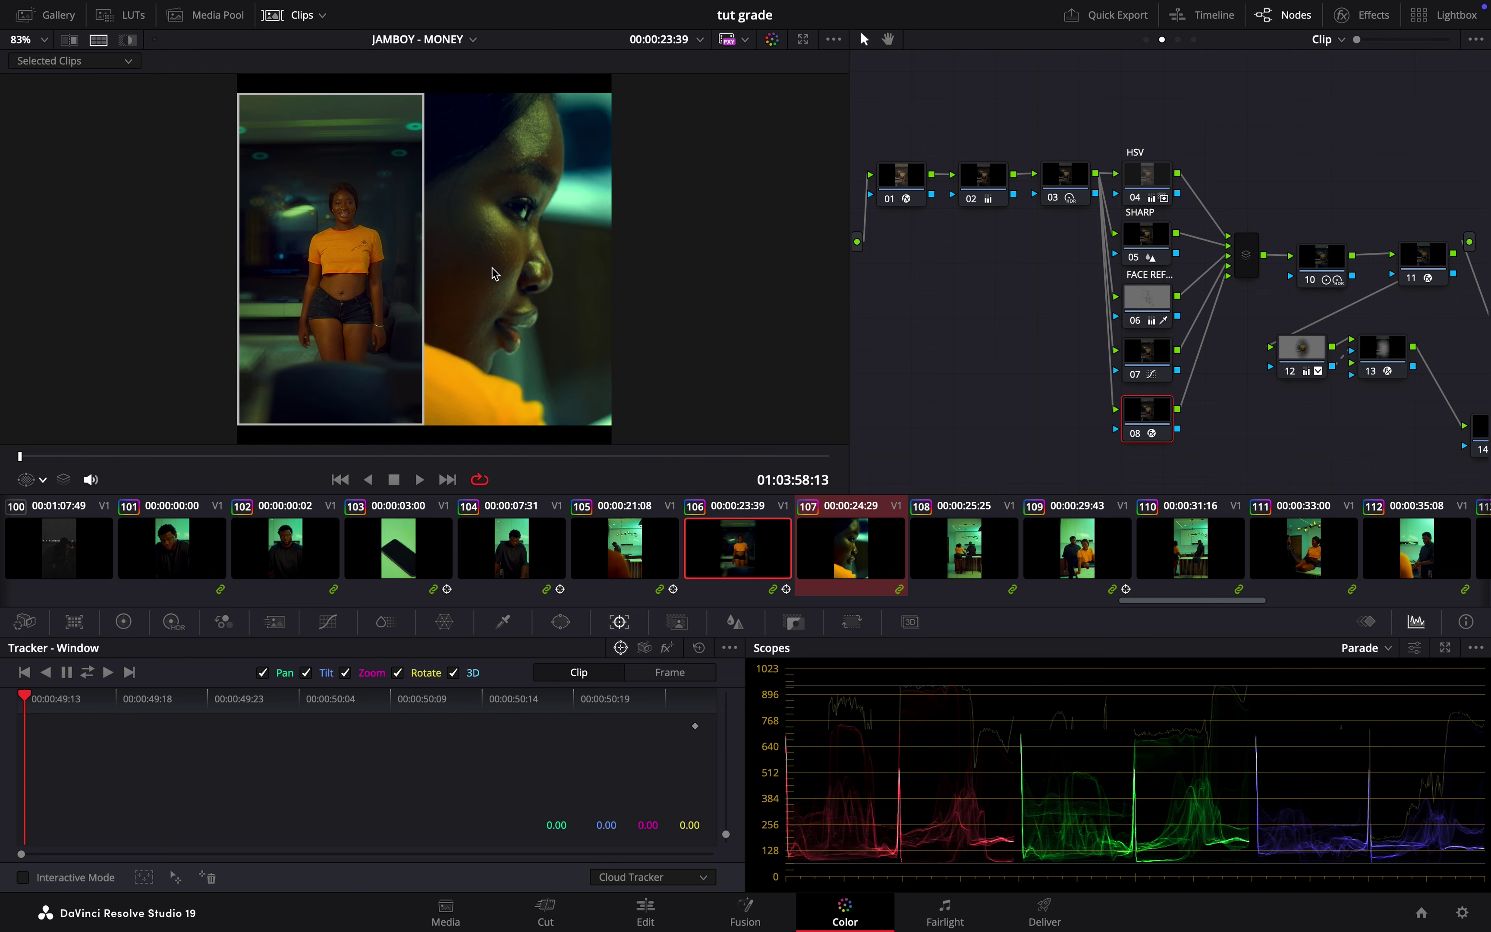
{"action": "left_click", "coordinate": [814, 519]}
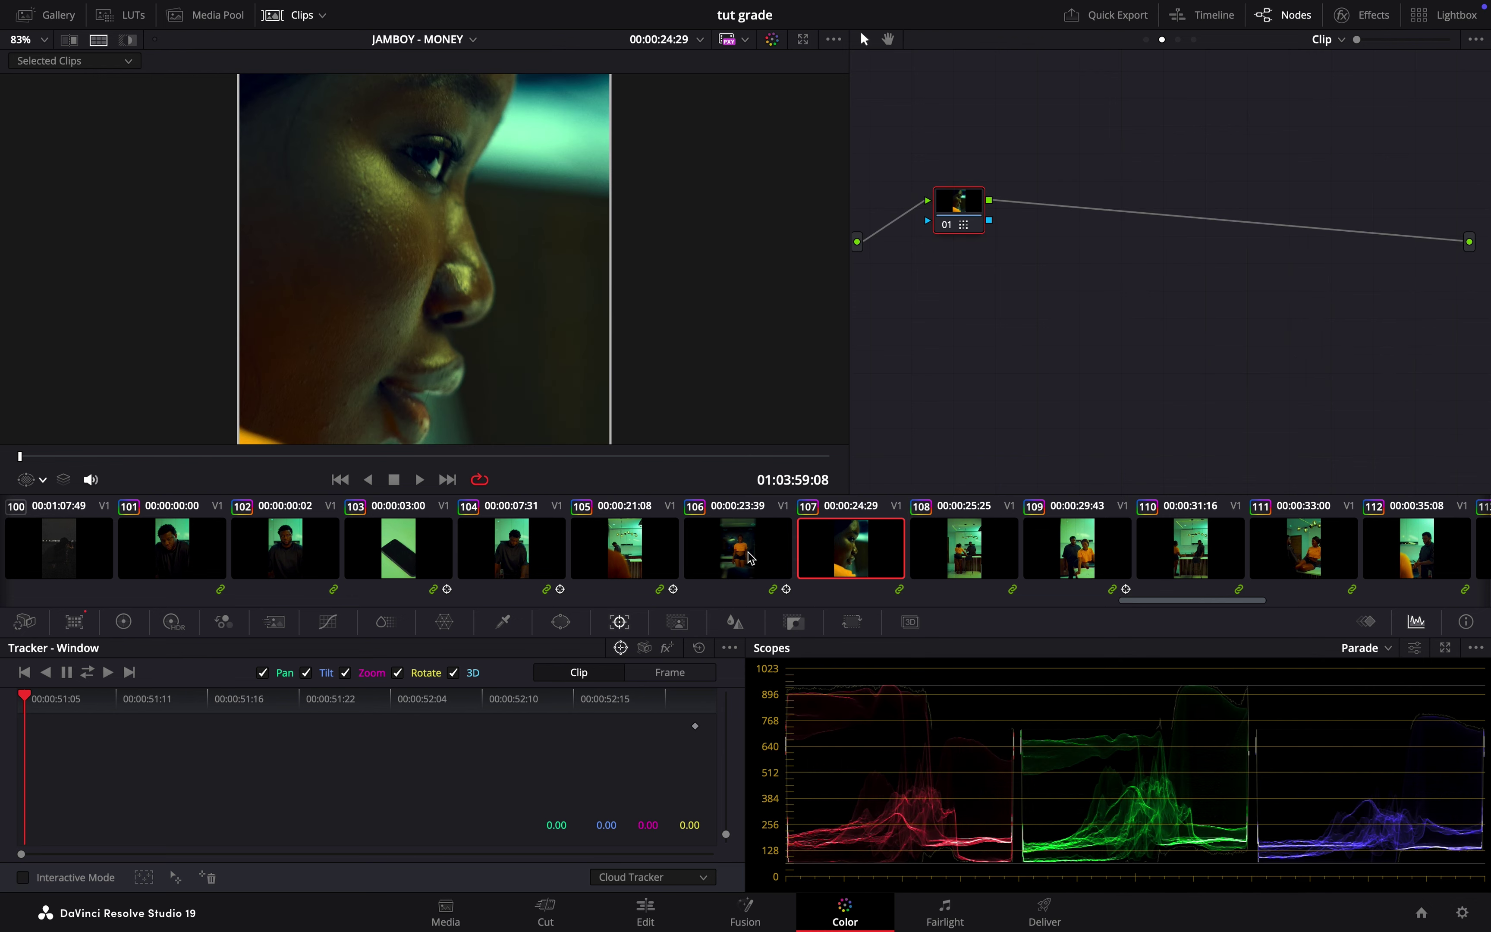
{"action": "left_click", "coordinate": [752, 558], "text": "ctrl"}
{"action": "scroll", "coordinate": [484, 275], "scroll_direction": "up", "scroll_amount": 2}
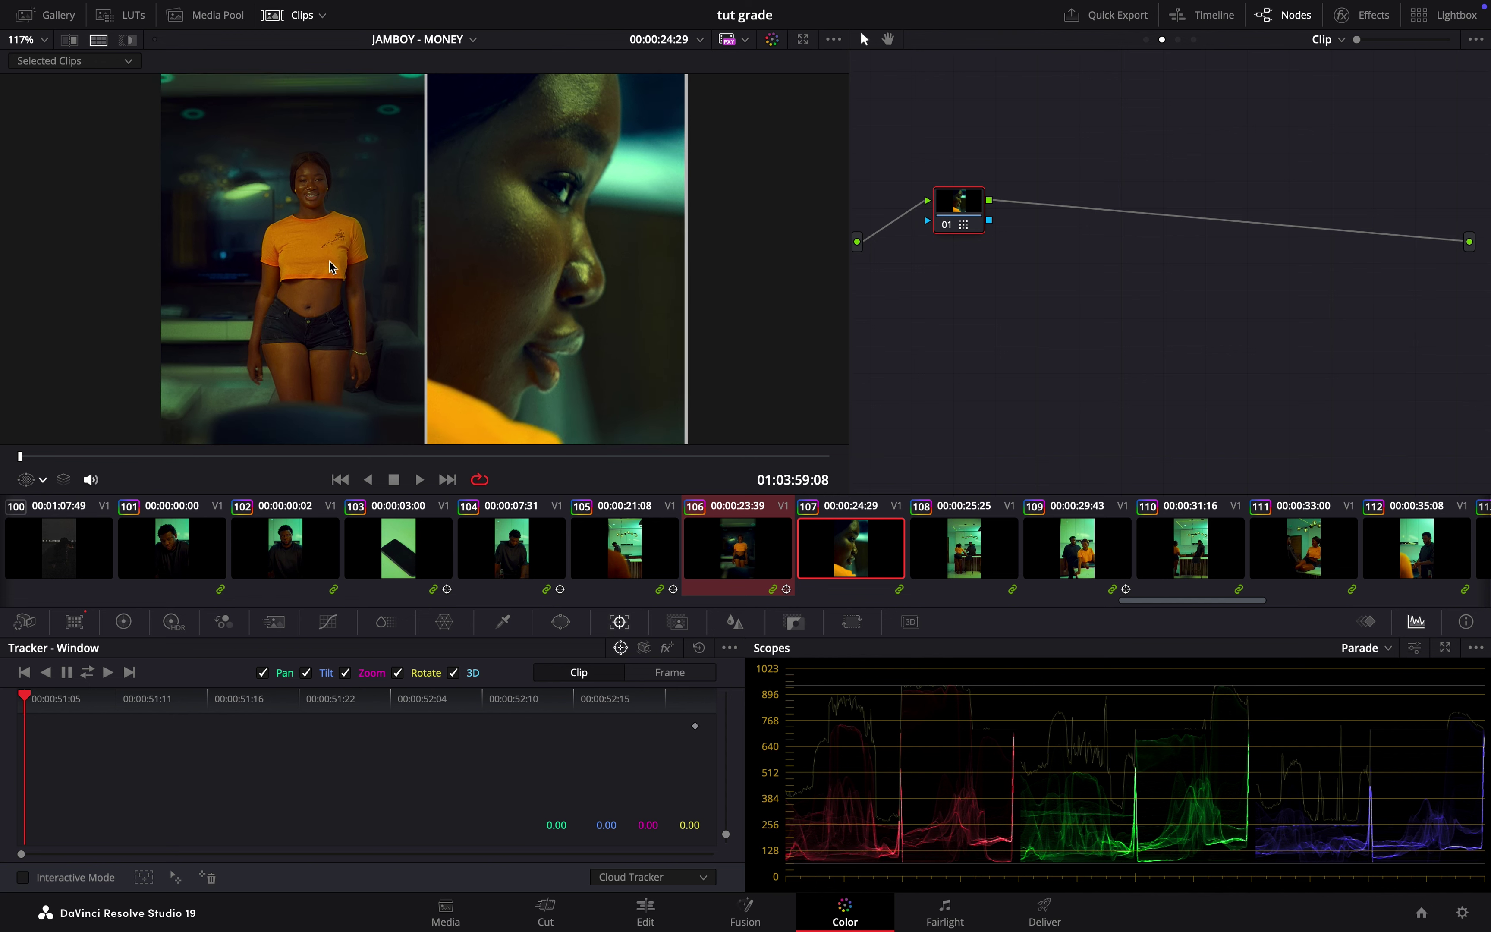
{"action": "key", "text": "Up"}
{"action": "key", "text": "Down"}
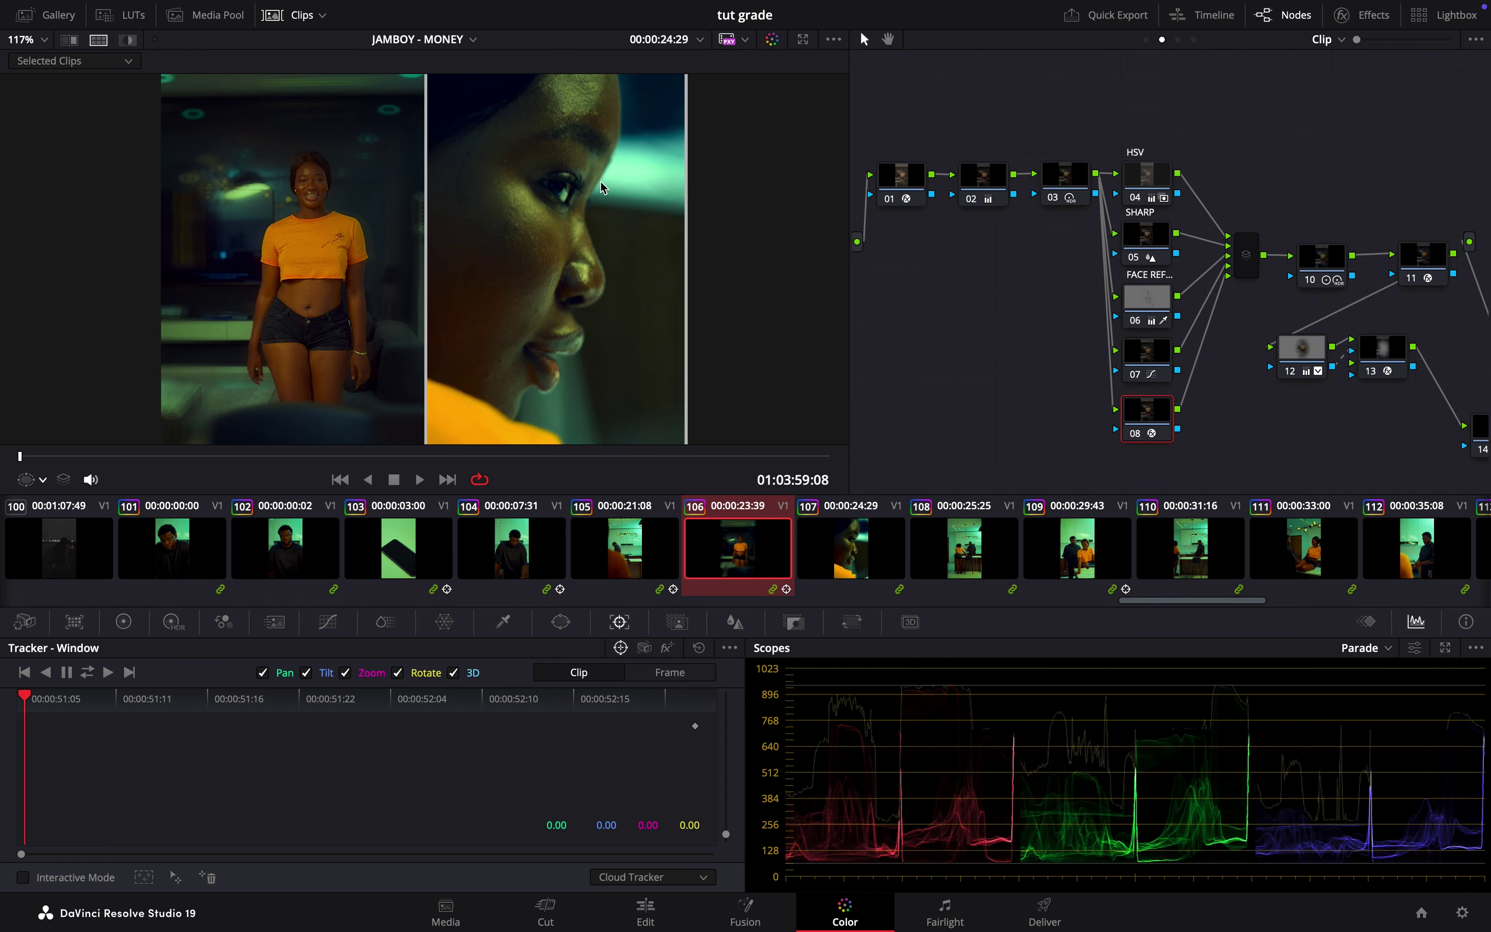
Reset the grade of node 01 on clip 107, and apply clip 106's grade to clip 107
{"action": "right_click", "coordinate": [965, 229]}
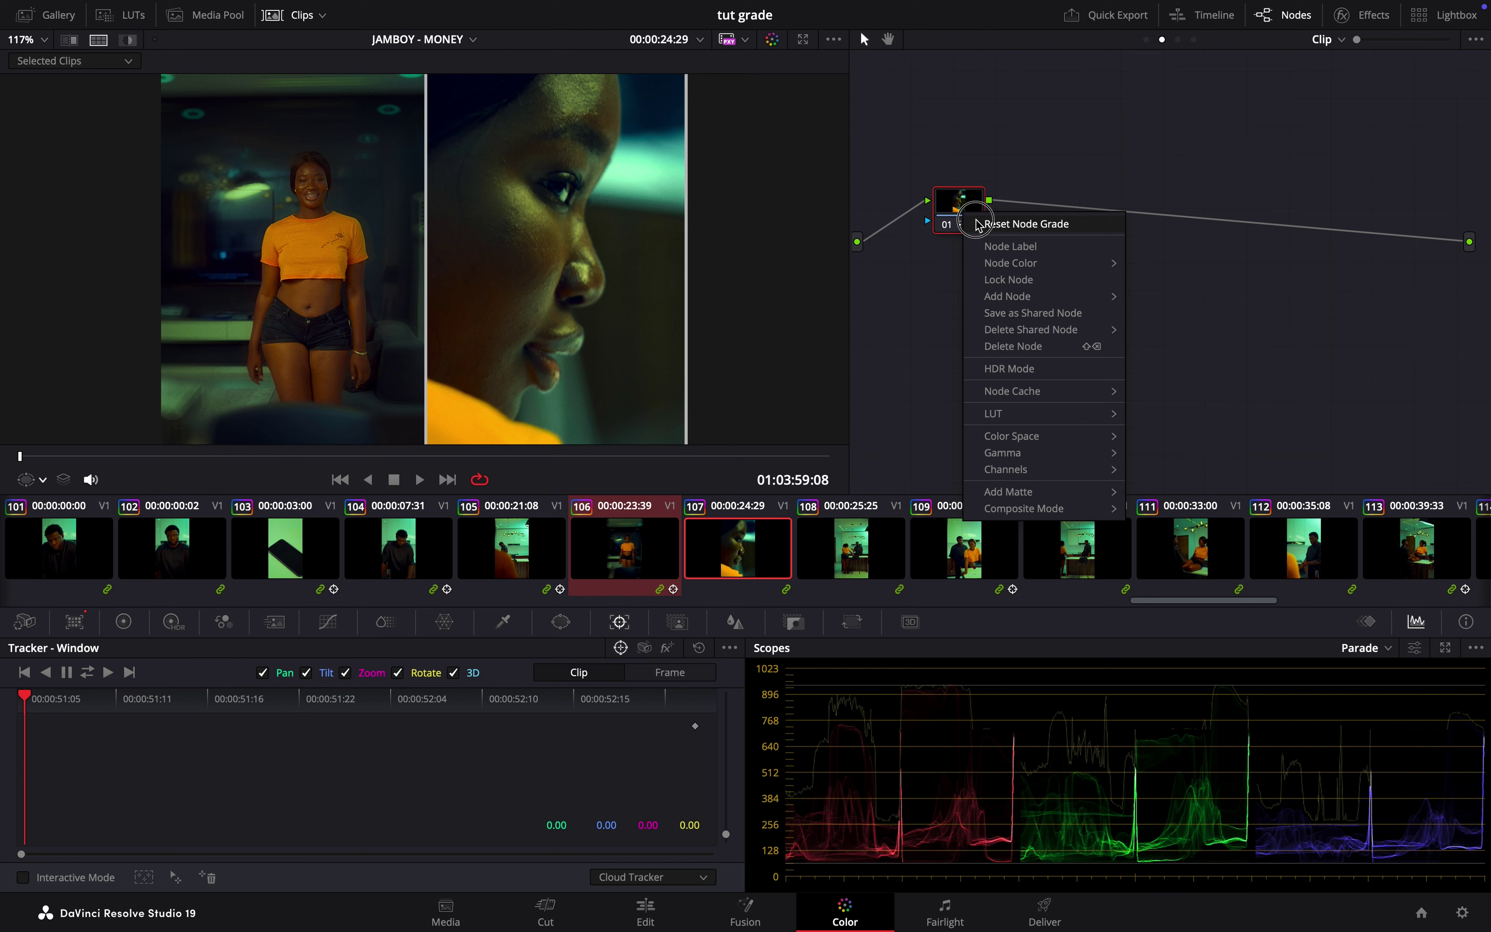
{"action": "left_click", "coordinate": [979, 224]}
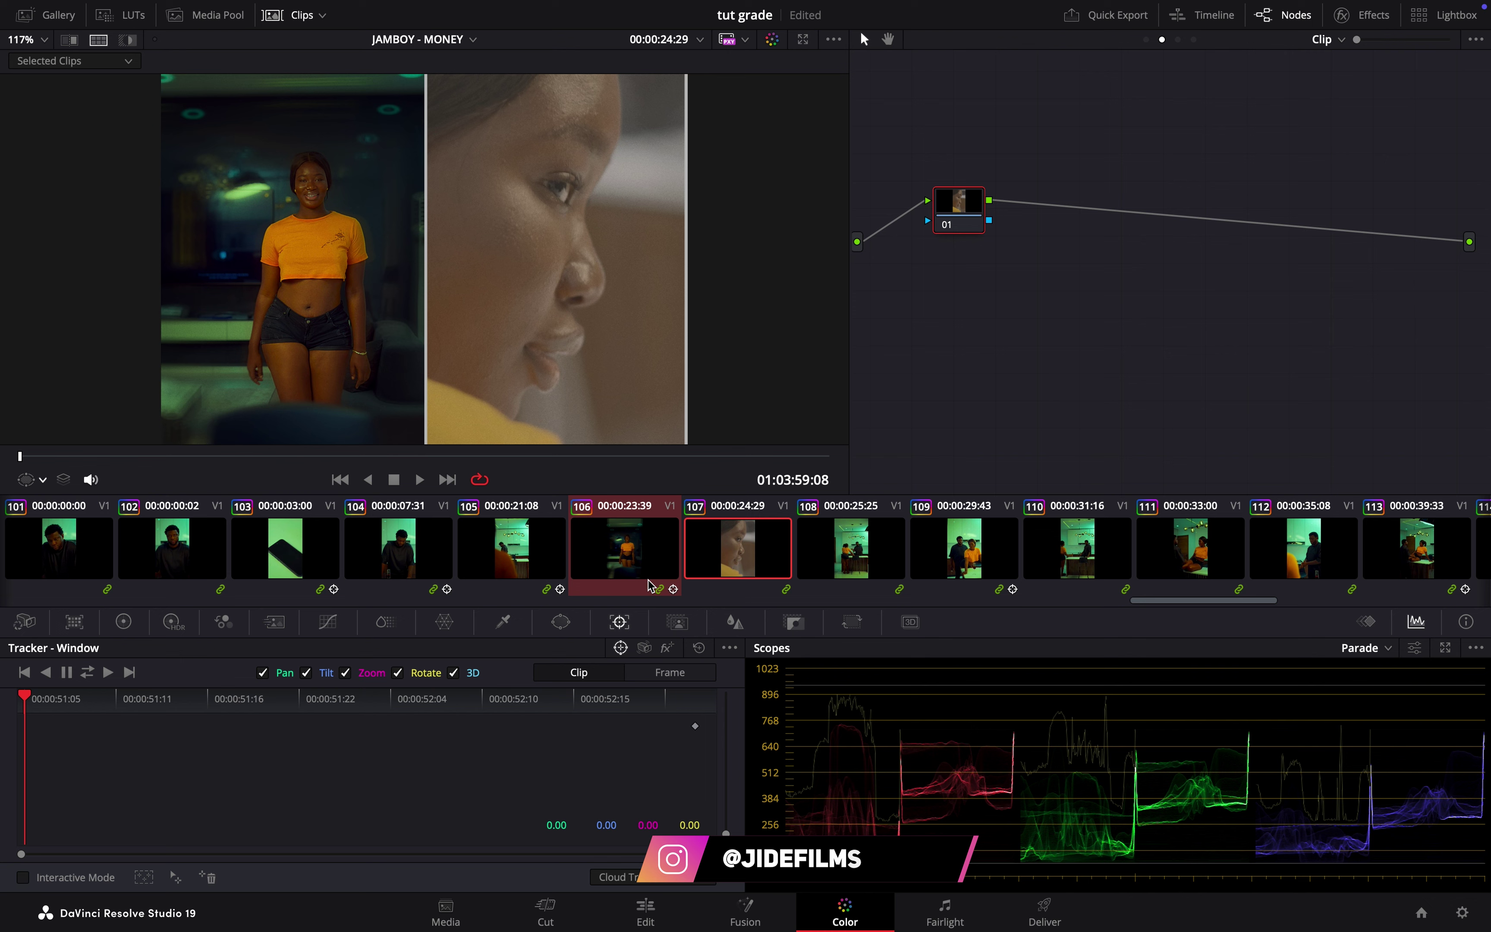
{"action": "right_click", "coordinate": [634, 570]}
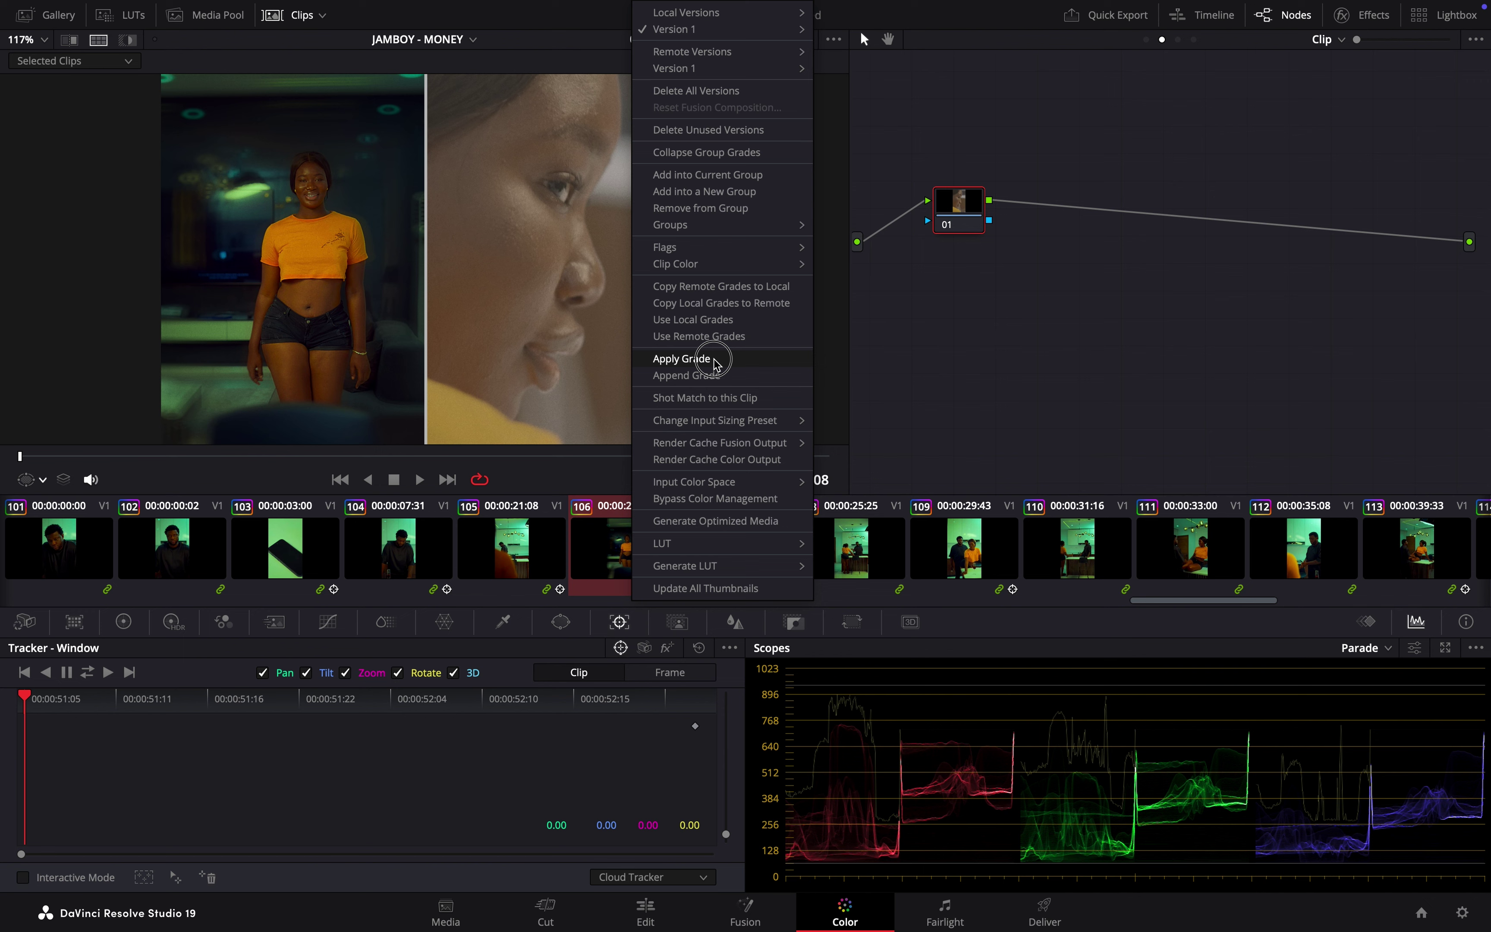
{"action": "left_click", "coordinate": [681, 359]}
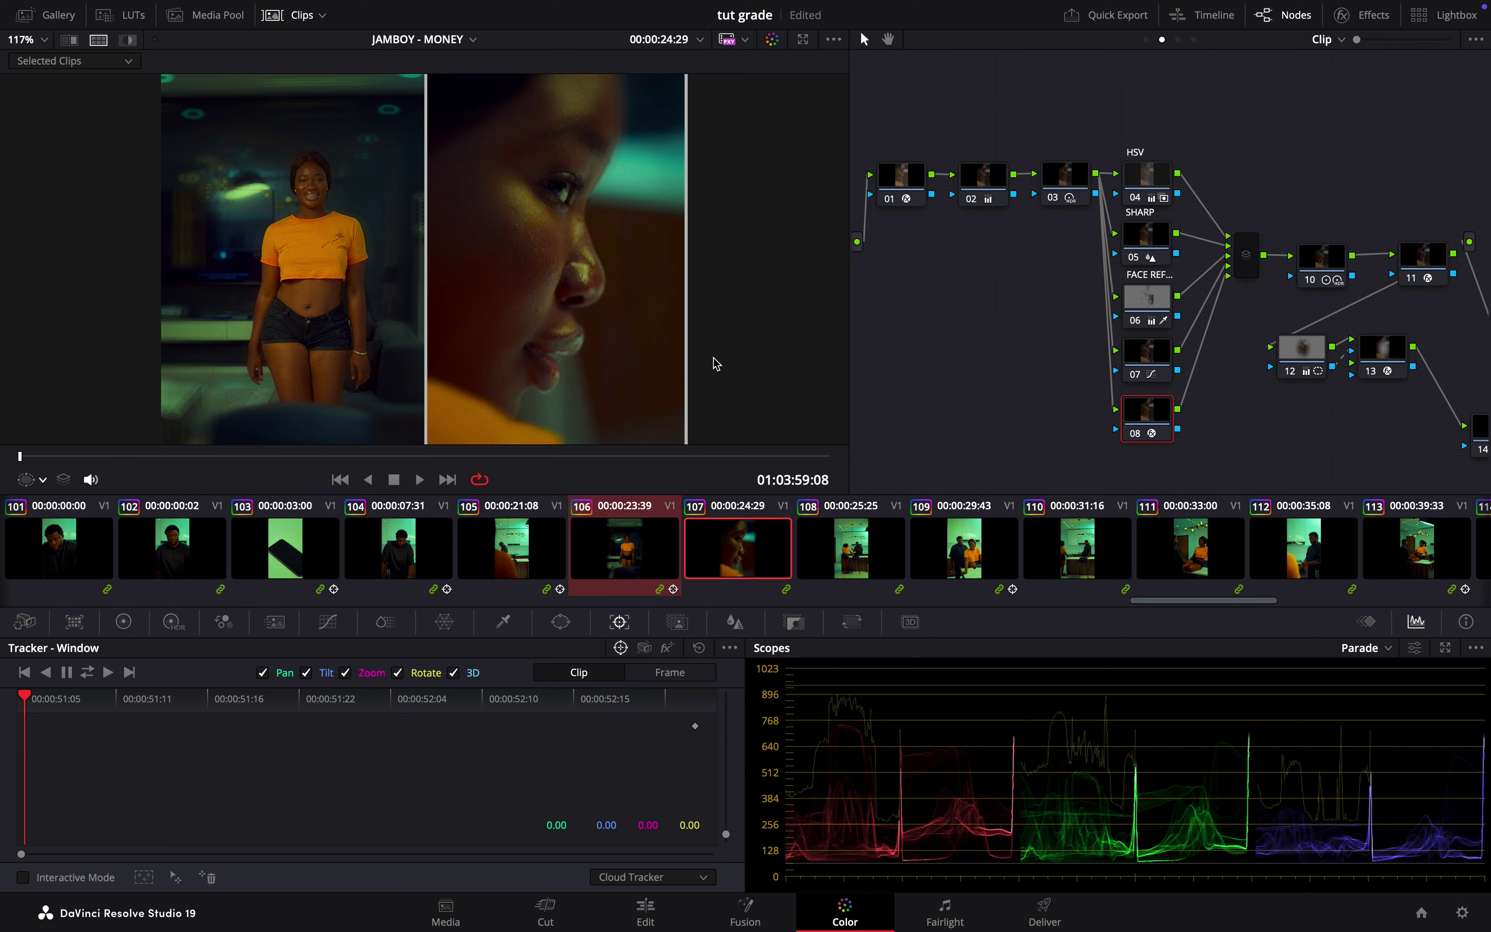
Disable and re-enable node 13 of clip 107's applied grade to check its effect on the shot
{"action": "scroll", "coordinate": [1380, 382], "scroll_direction": "right", "scroll_amount": 2}
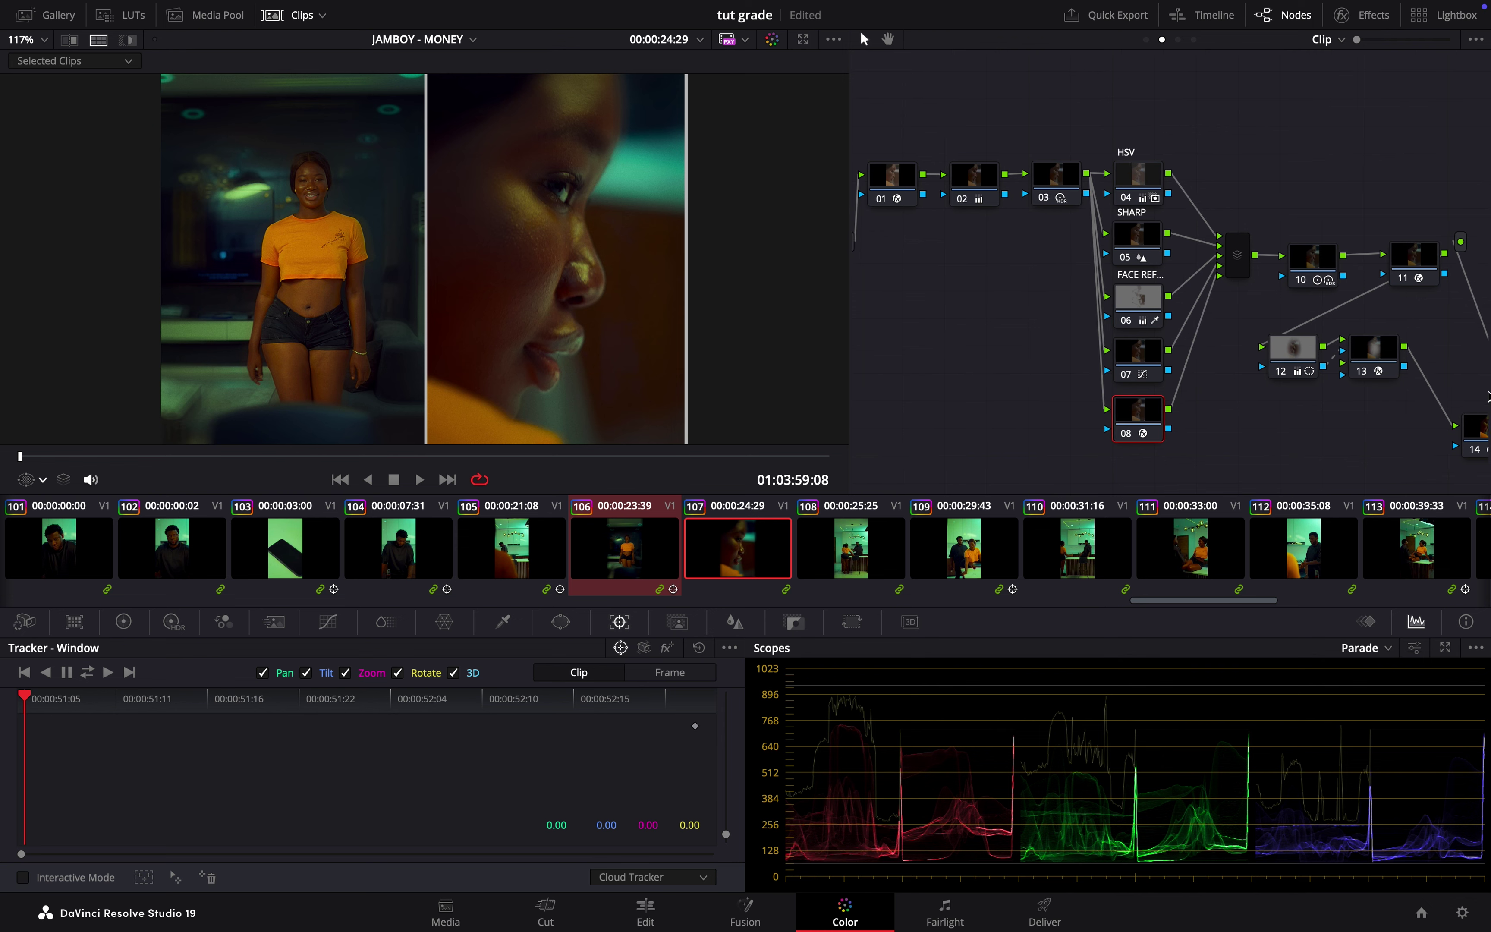
{"action": "left_click", "coordinate": [1359, 373]}
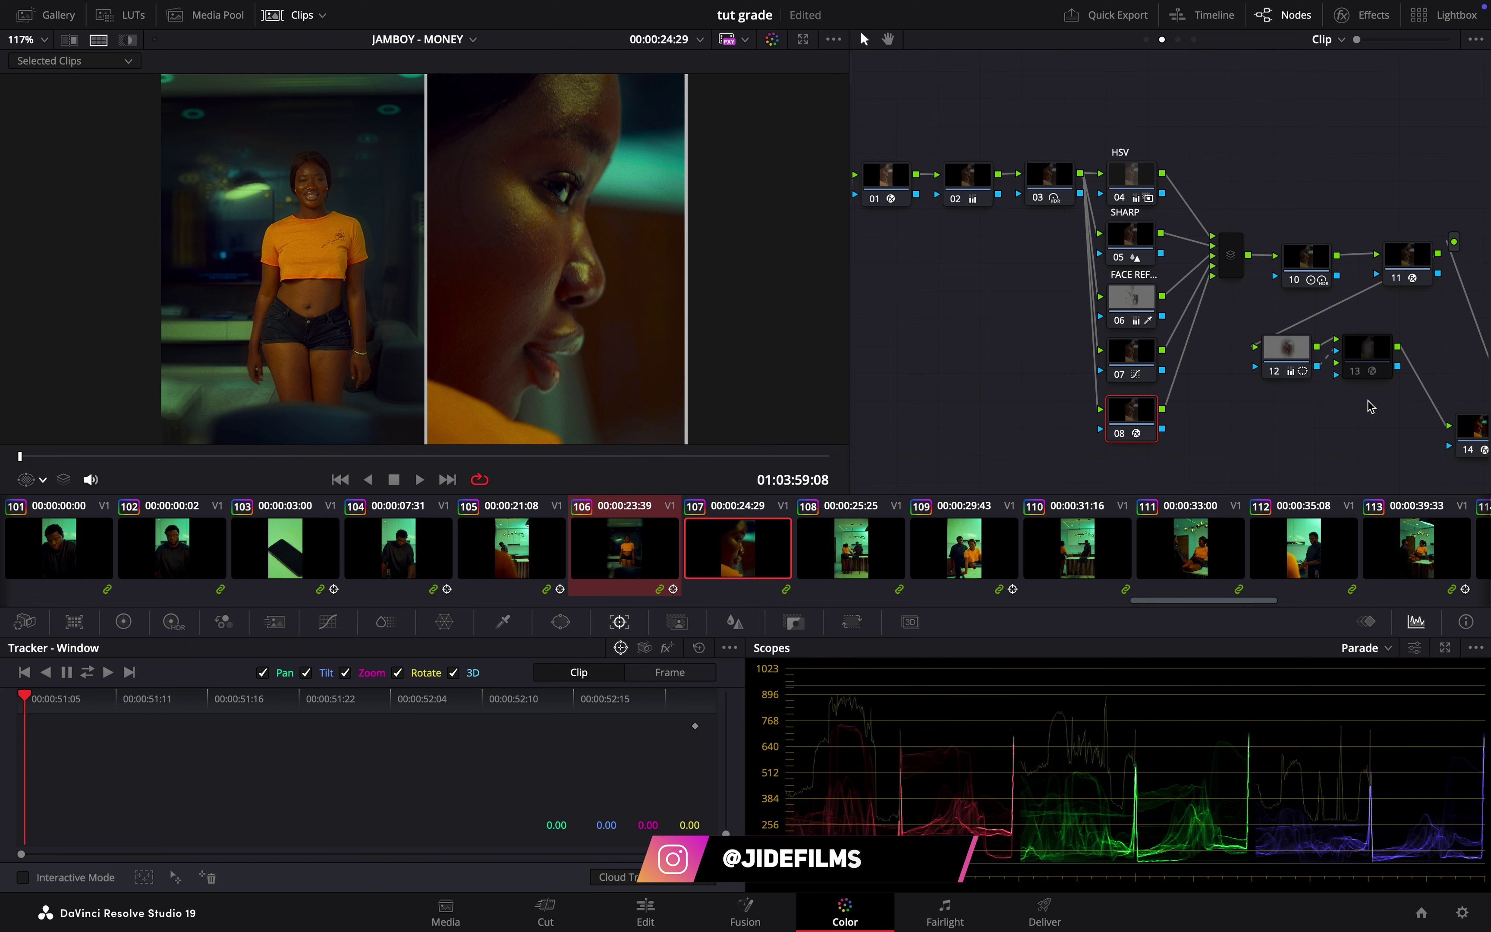
{"action": "left_click", "coordinate": [1356, 371]}
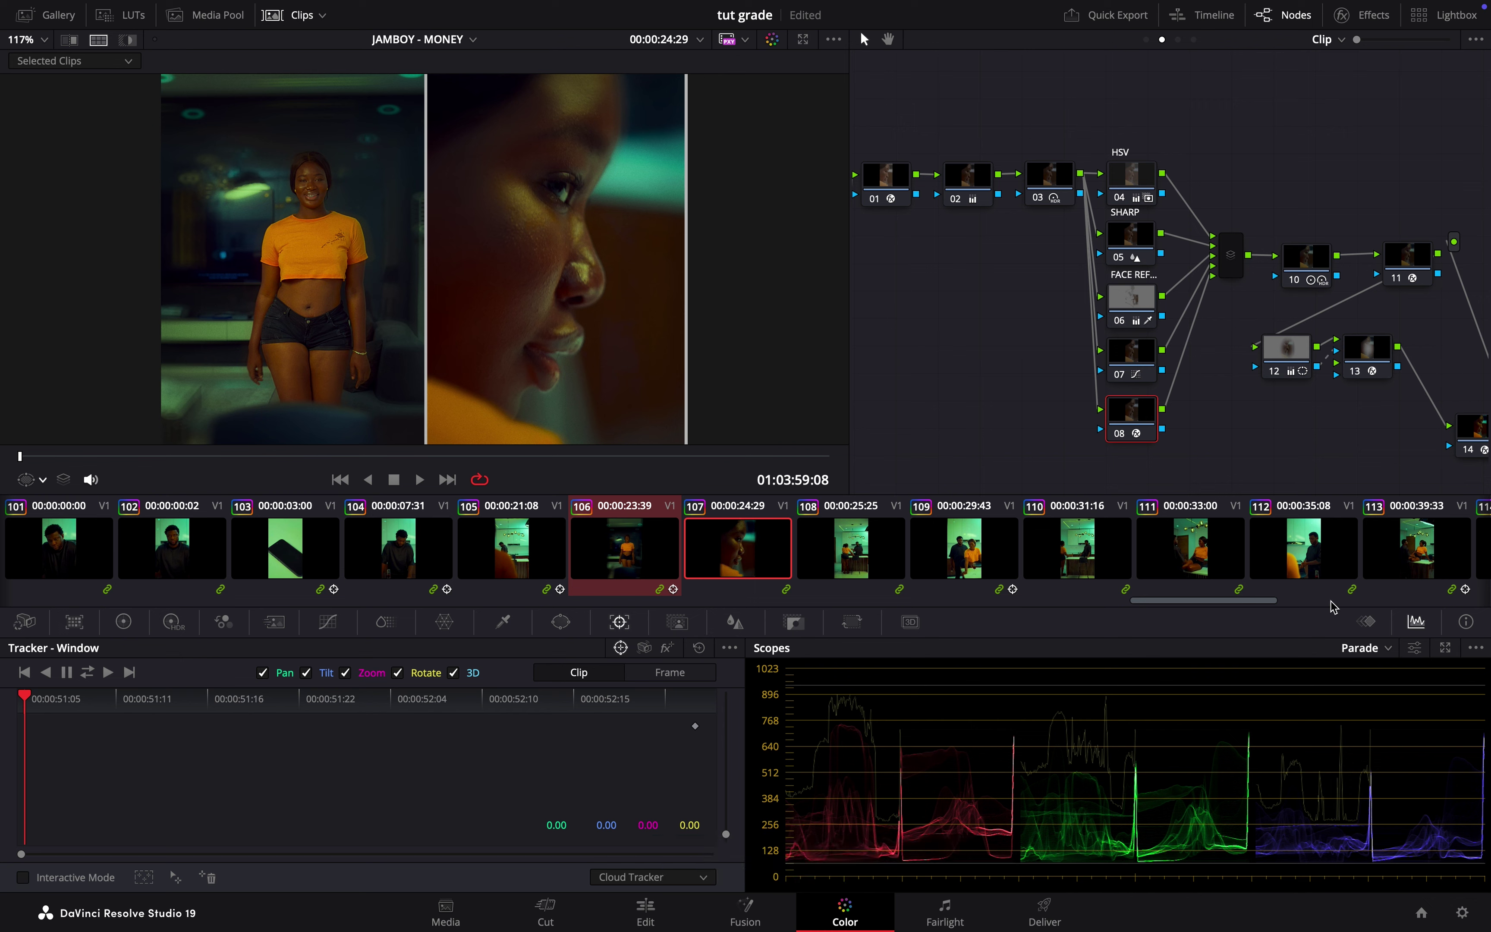
Make clip 106 the current clip in the split screen, and switch the scopes to Waveform to compare both shots
{"action": "scroll", "coordinate": [1332, 607], "scroll_direction": "left", "scroll_amount": 10}
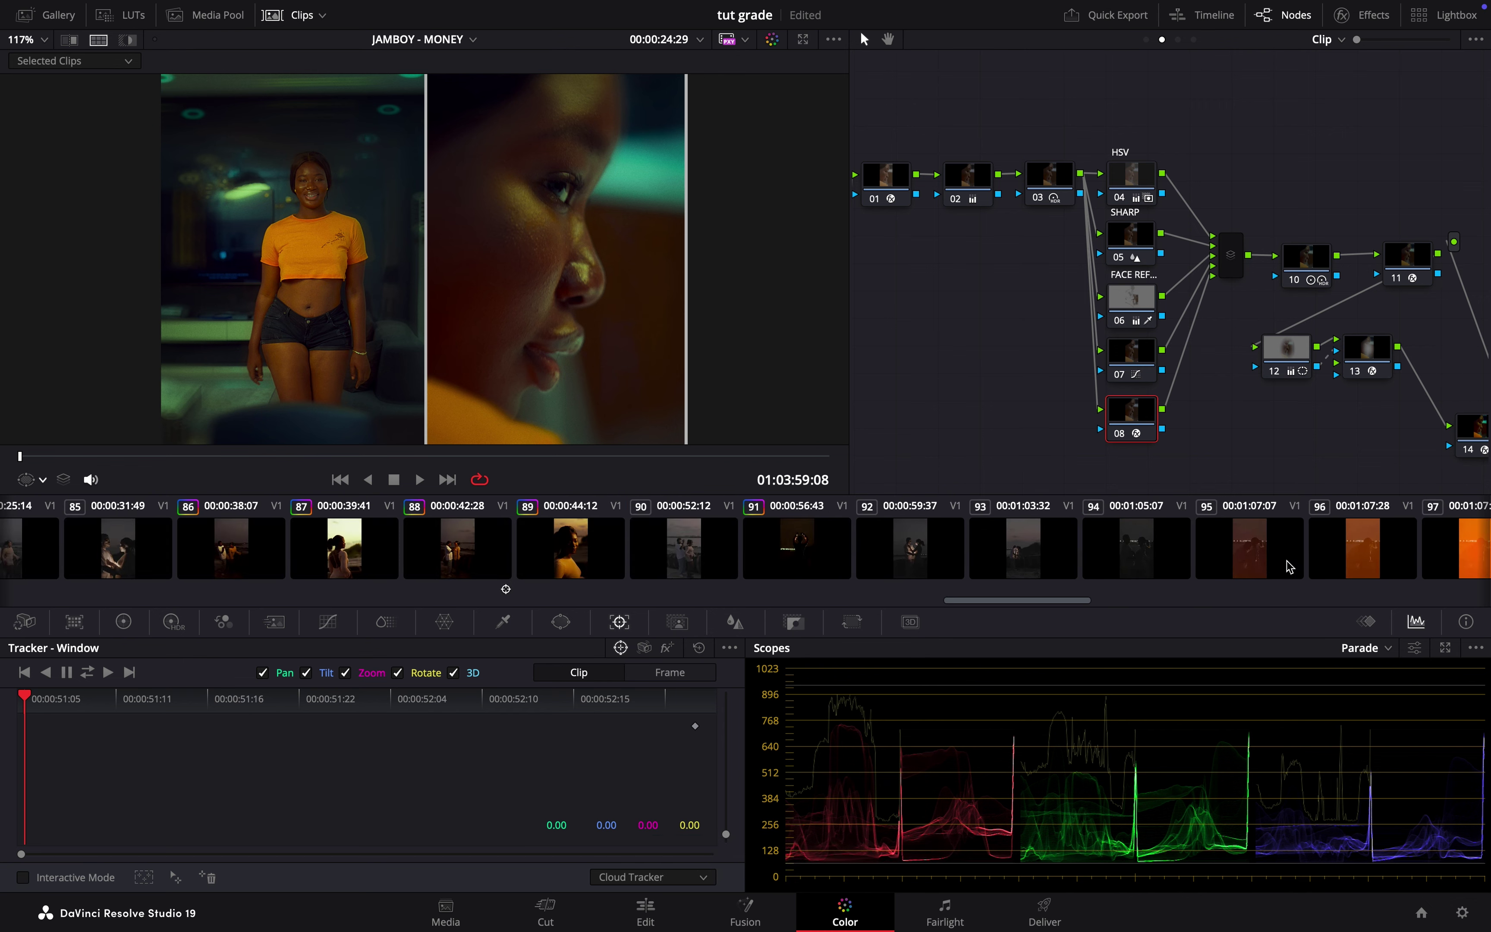
{"action": "key", "text": "Up"}
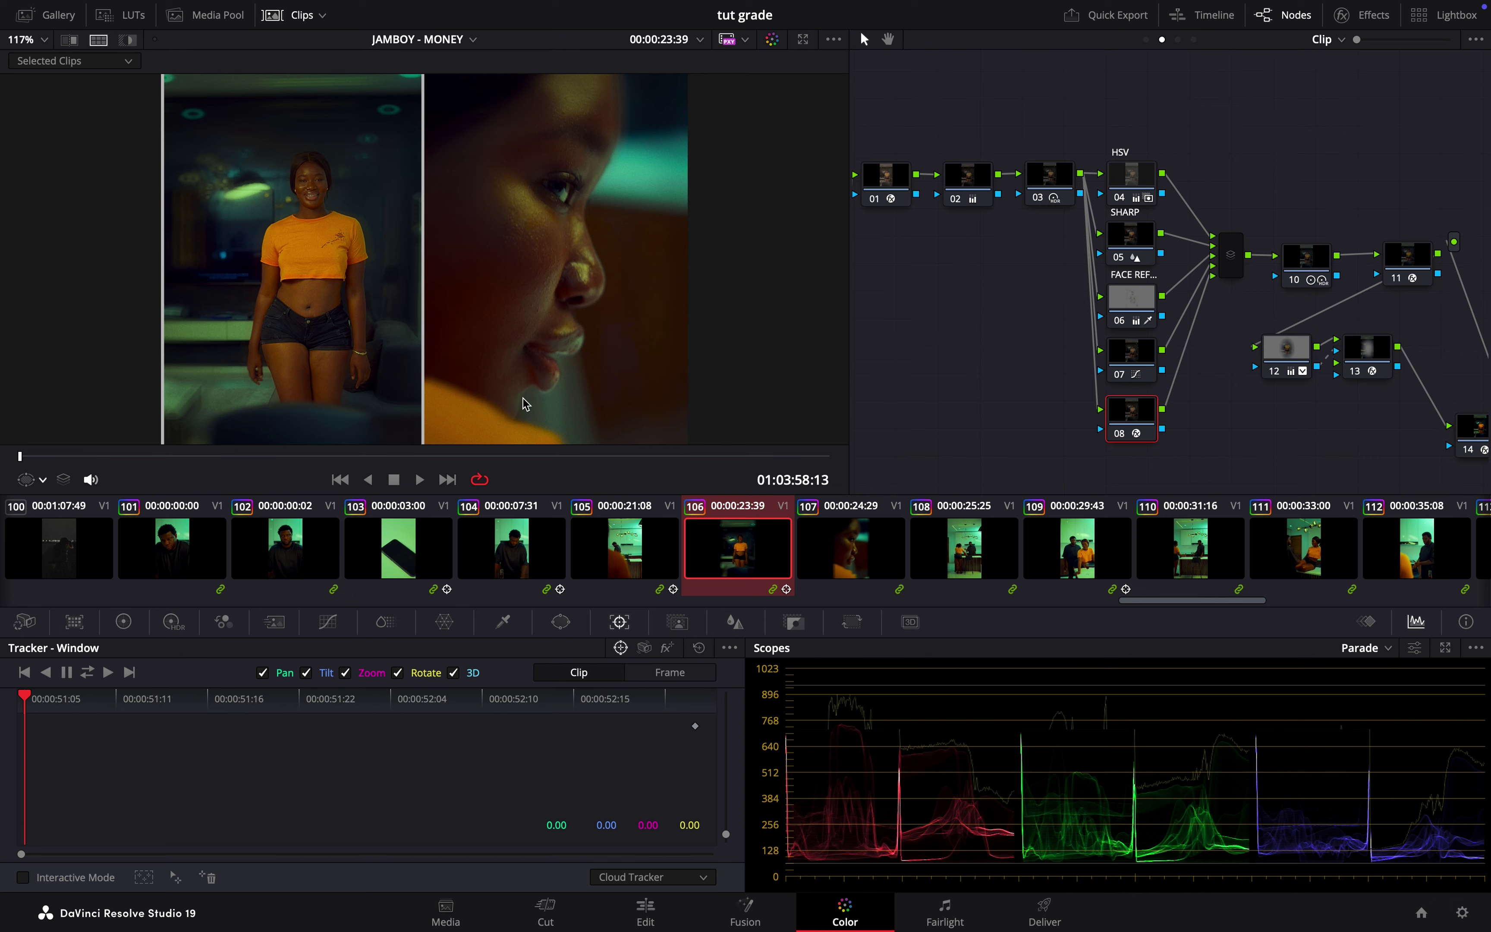
{"action": "key", "text": "Up"}
{"action": "key", "text": "Down"}
{"action": "left_click", "coordinate": [1374, 648]}
{"action": "left_click", "coordinate": [1370, 695]}
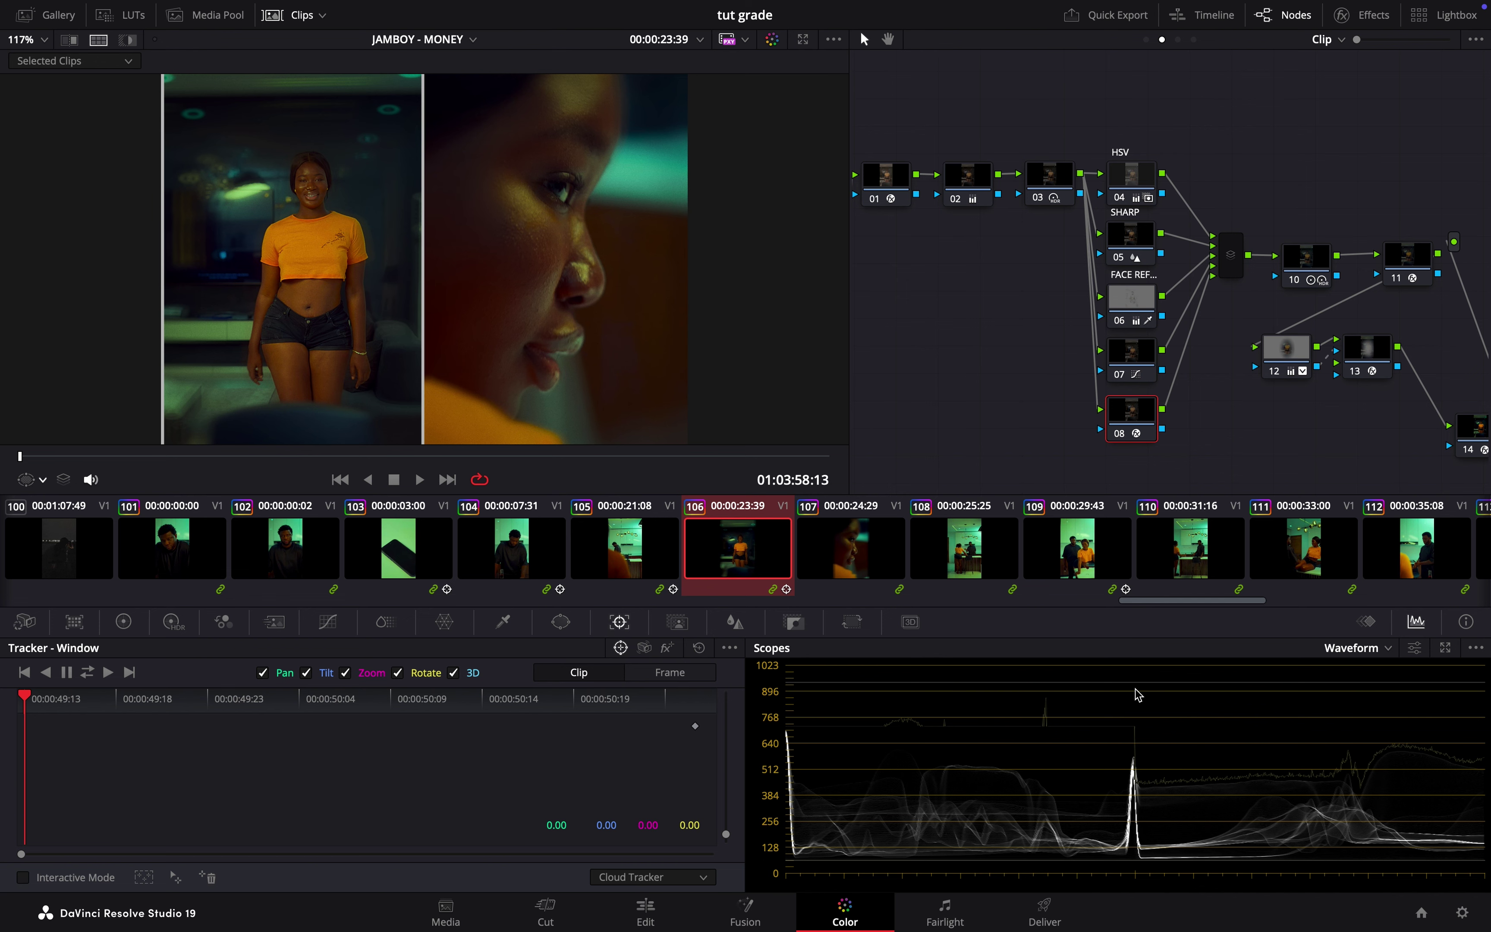
Add clips 108, 109 and 110 to the split screen alongside clips 106 and 107
{"action": "scroll", "coordinate": [450, 323], "scroll_direction": "down", "scroll_amount": 3}
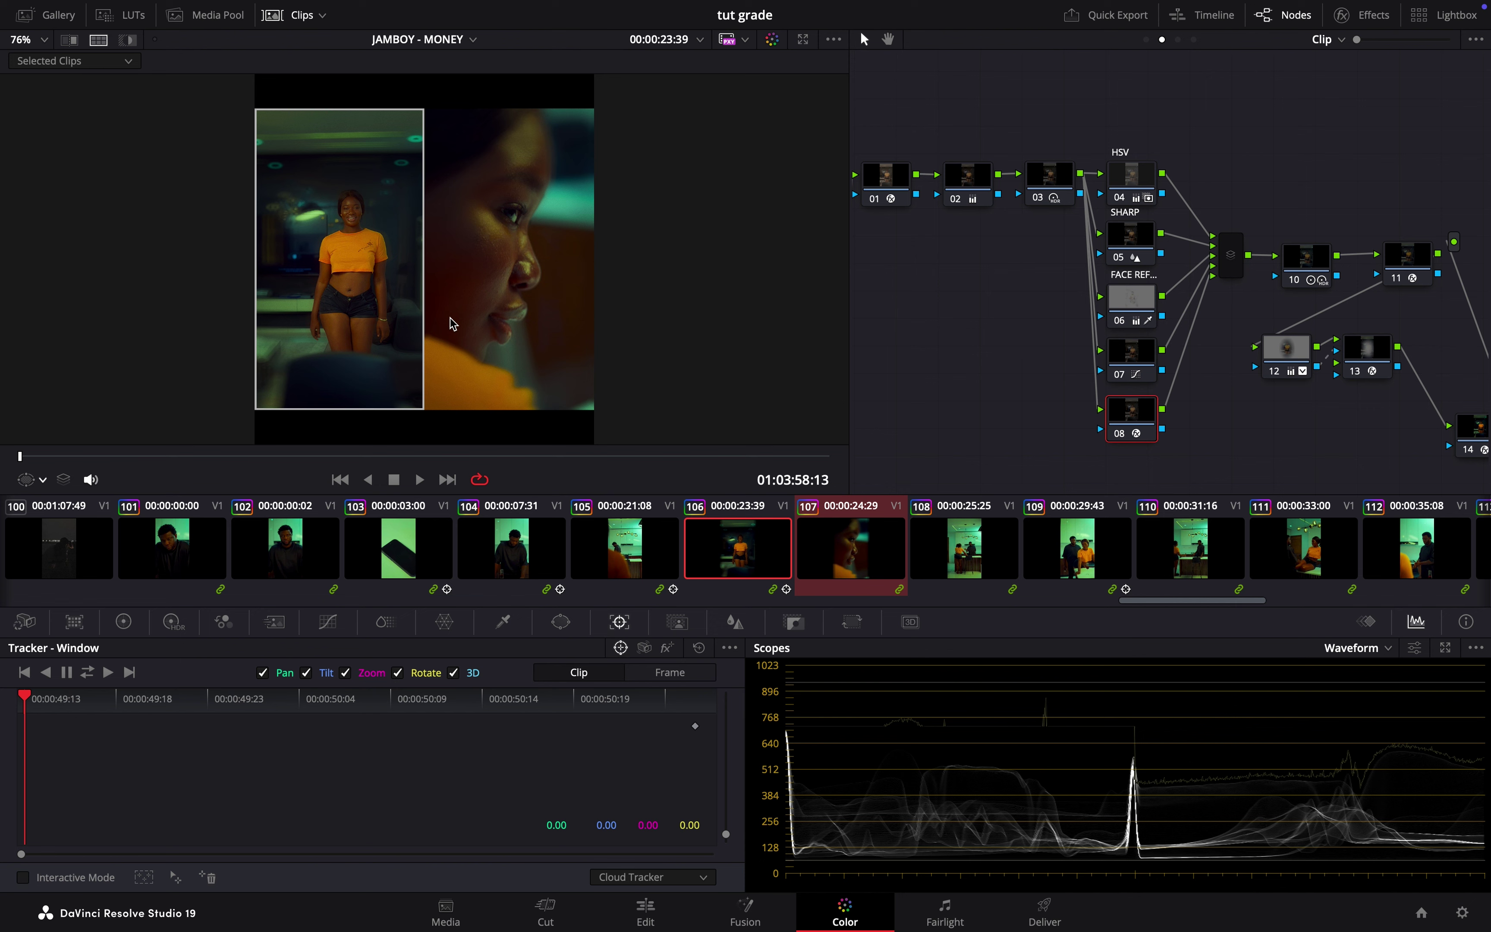
{"action": "left_click", "coordinate": [1006, 583], "text": "ctrl"}
{"action": "left_click", "coordinate": [1084, 552], "text": "ctrl"}
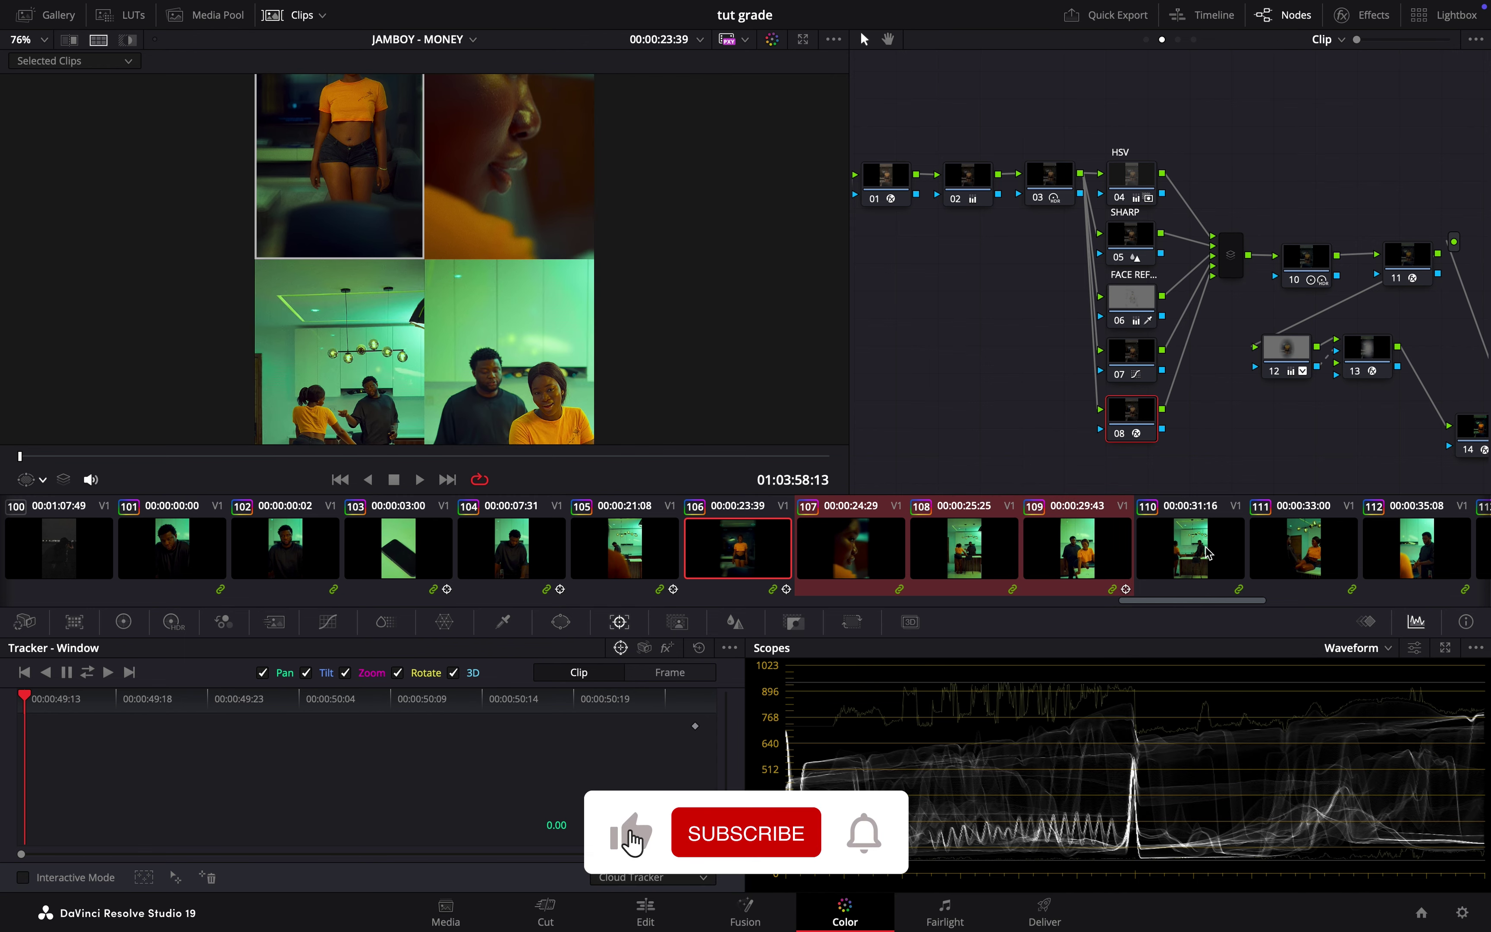
{"action": "left_click", "coordinate": [1208, 553], "text": "ctrl"}
{"action": "scroll", "coordinate": [588, 310], "scroll_direction": "down", "scroll_amount": 5}
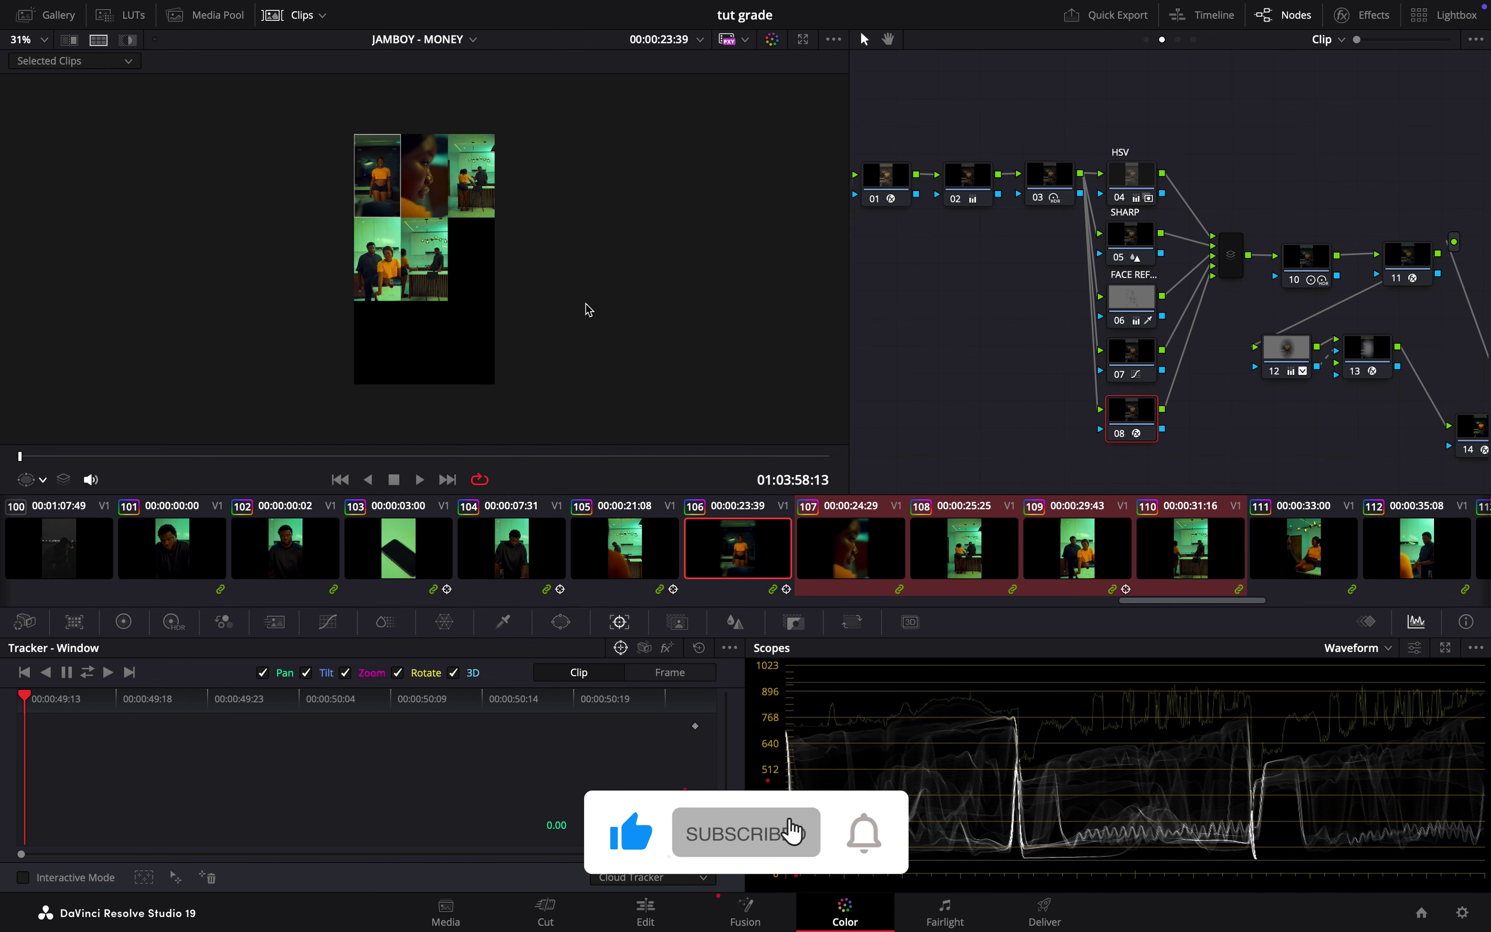
Add clips 105, 104 and 103 to the split screen, and examine the whole grid of shots
{"action": "left_click", "coordinate": [616, 558], "text": "ctrl"}
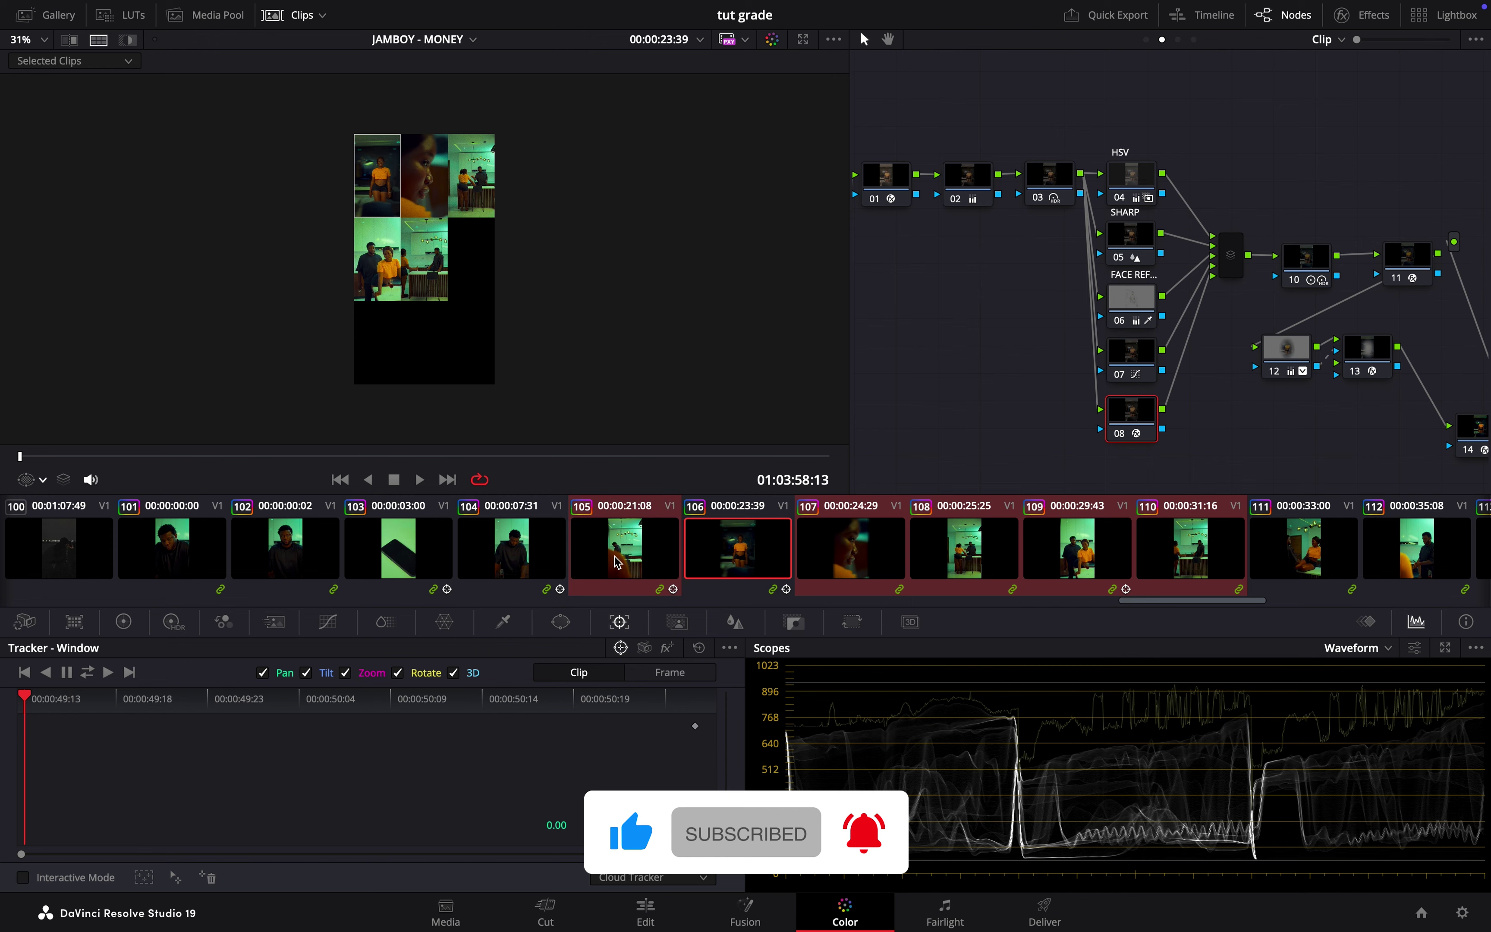
{"action": "left_click", "coordinate": [529, 561], "text": "ctrl"}
{"action": "left_click", "coordinate": [425, 562], "text": "ctrl"}
{"action": "scroll", "coordinate": [493, 215], "scroll_direction": "up", "scroll_amount": 6}
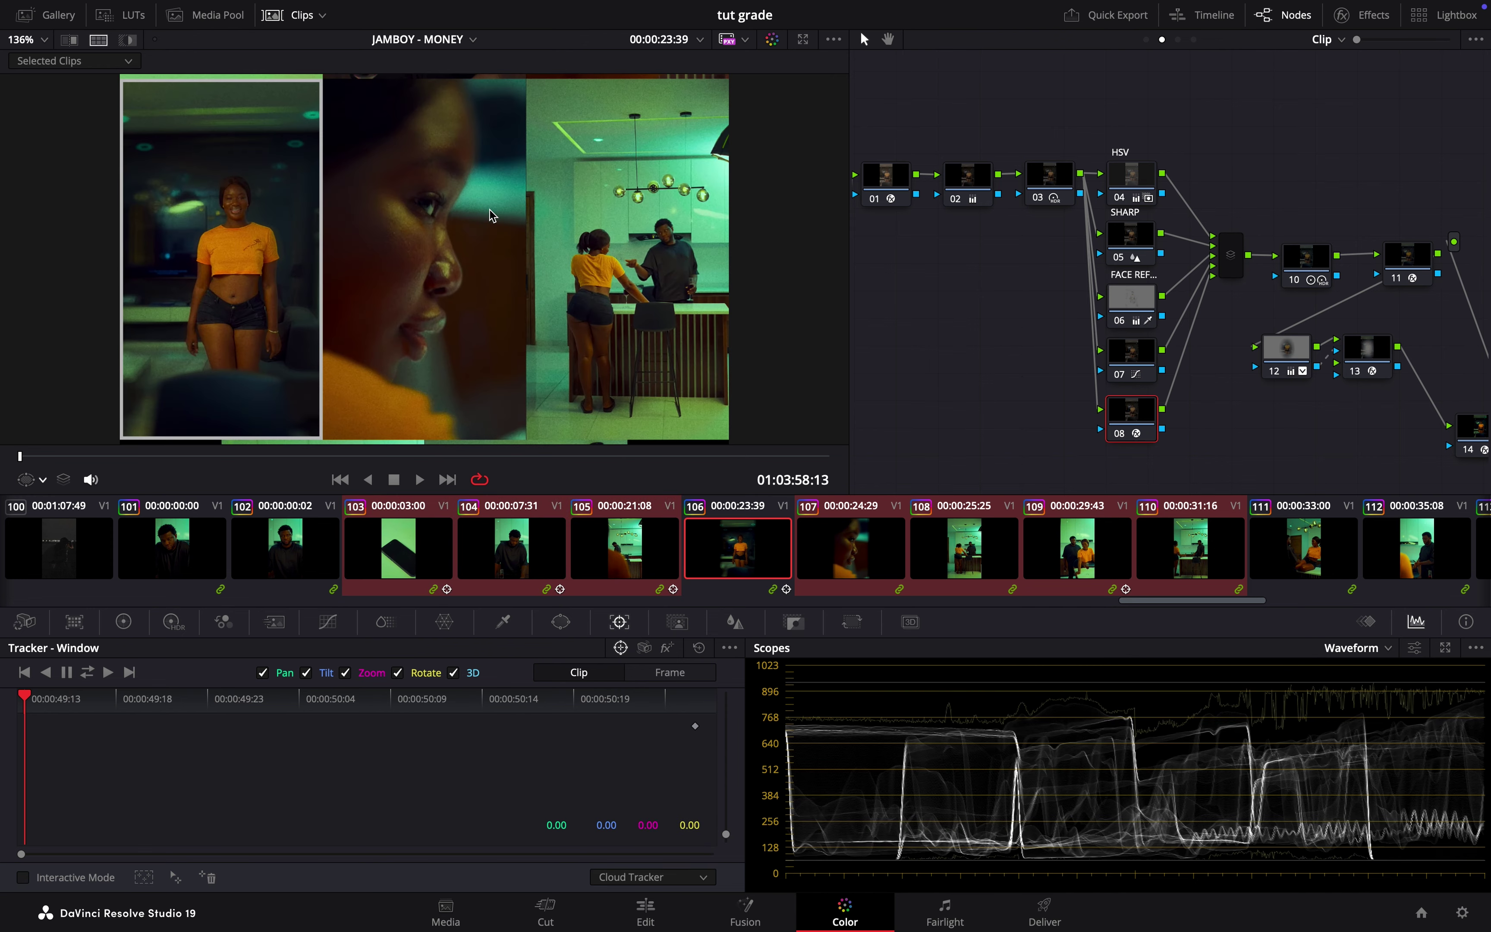
{"action": "scroll", "coordinate": [493, 216], "scroll_direction": "down", "scroll_amount": 3}
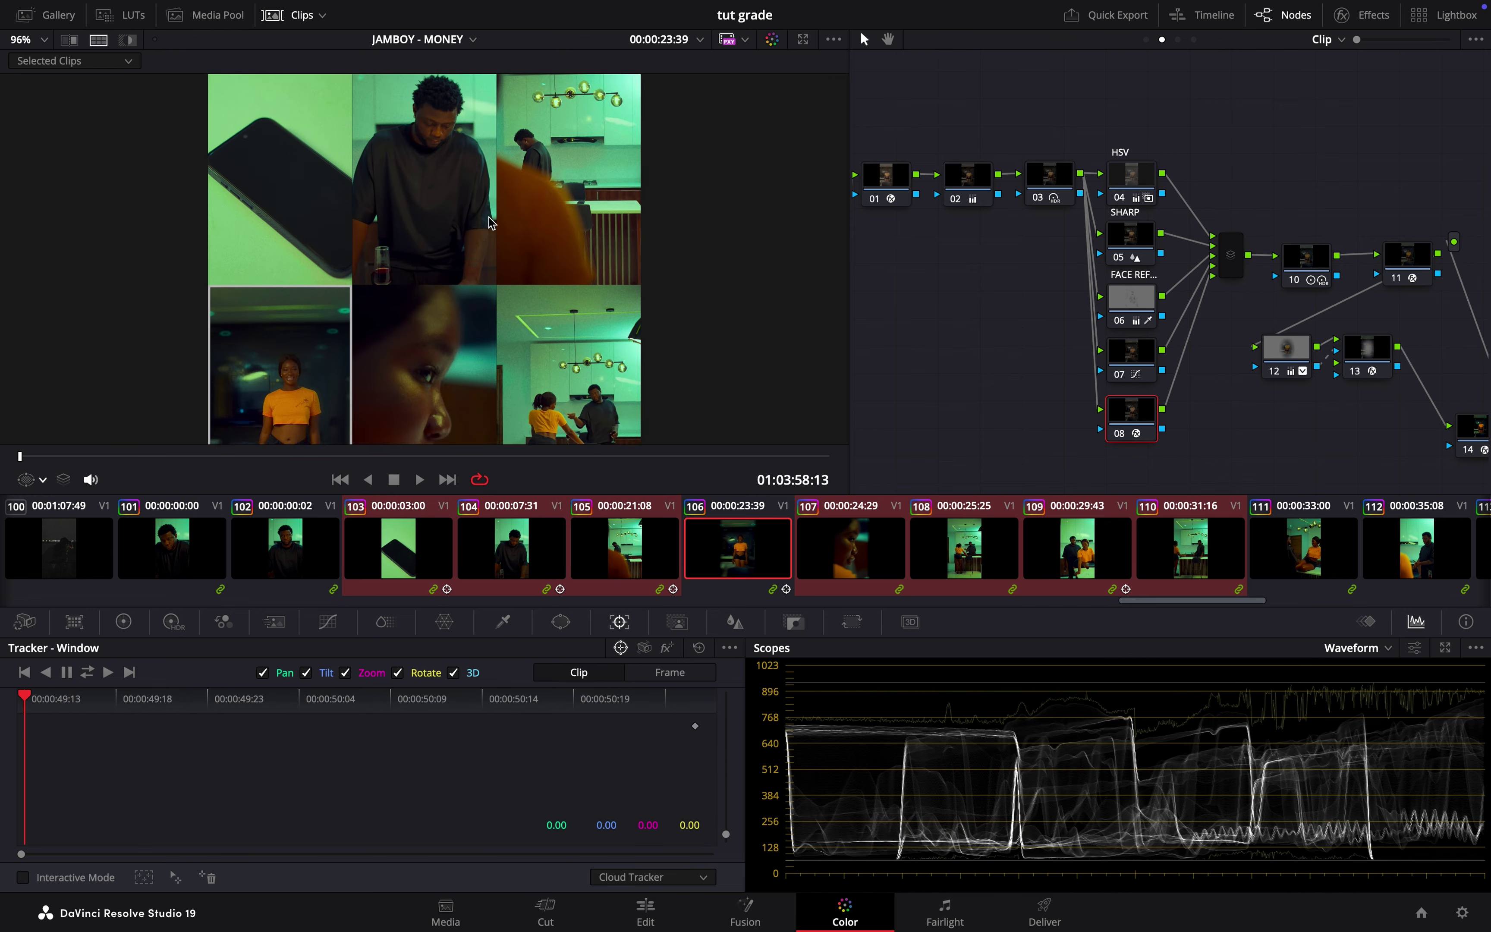
{"action": "scroll", "coordinate": [491, 224], "scroll_direction": "down", "scroll_amount": 2}
Reduce the split screen to clips 106 and 107, and set the scopes back to Parade
{"action": "left_click", "coordinate": [743, 566]}
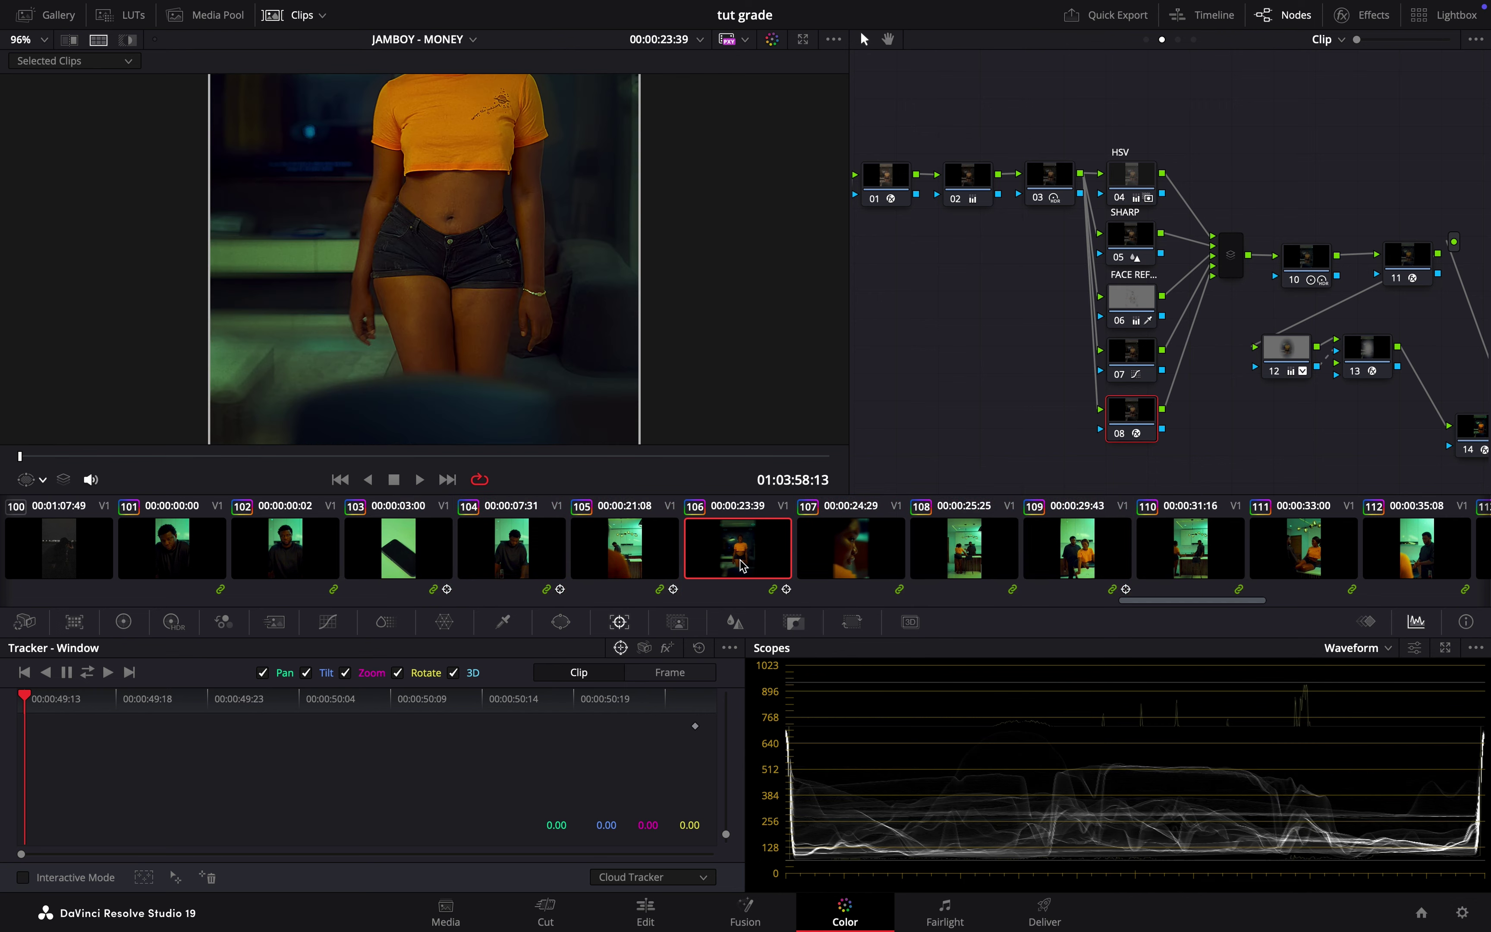
{"action": "left_click", "coordinate": [843, 558], "text": "ctrl"}
{"action": "scroll", "coordinate": [540, 282], "scroll_direction": "up", "scroll_amount": 4}
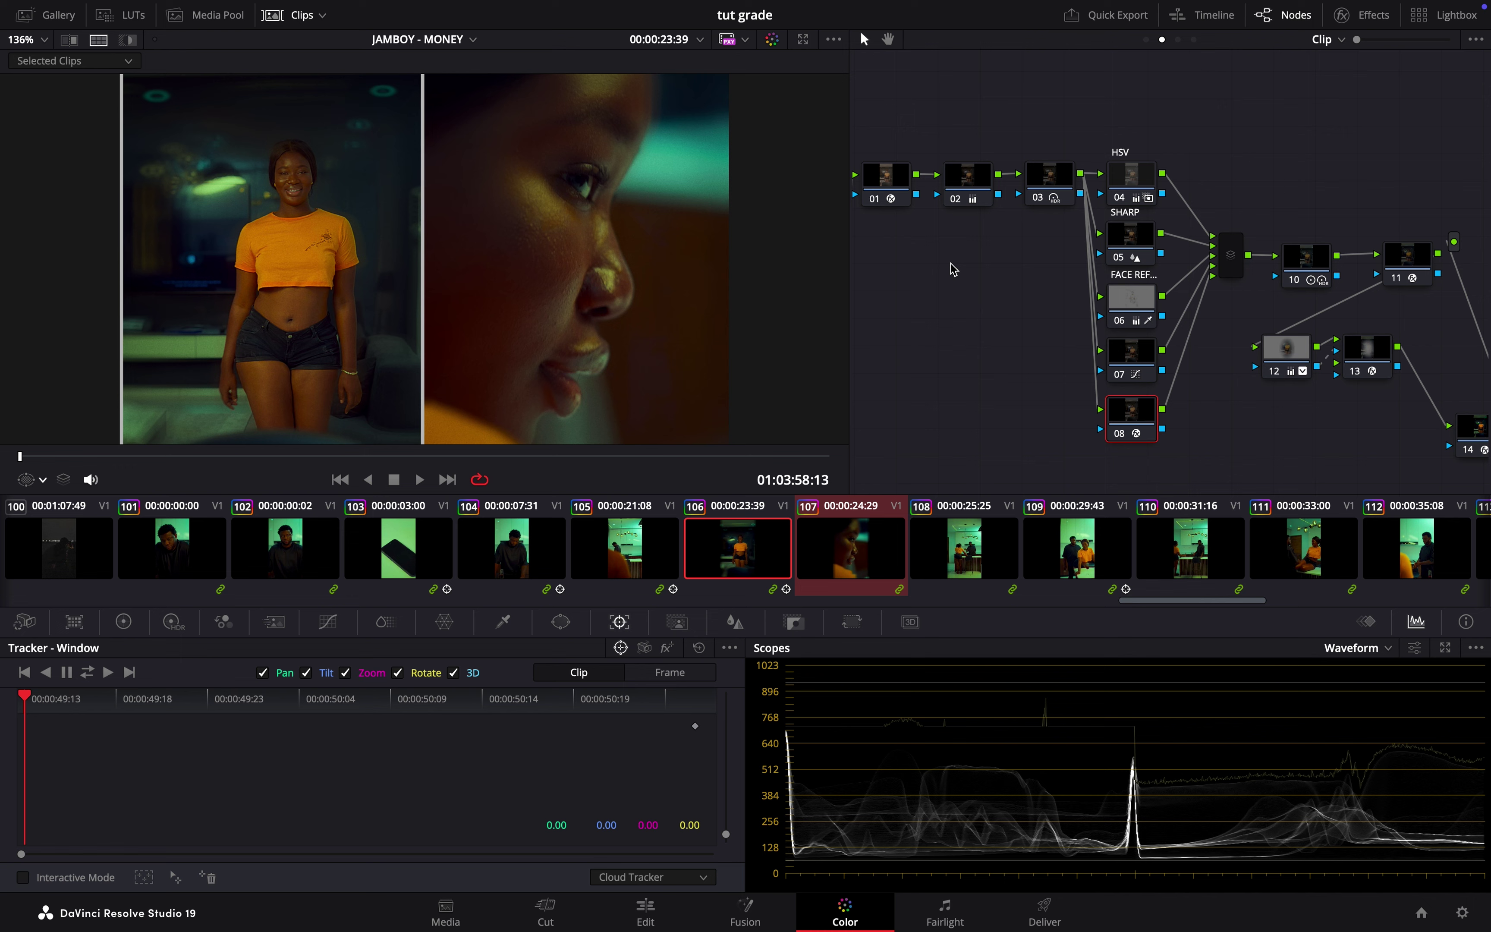
{"action": "left_click", "coordinate": [1371, 650]}
{"action": "left_click", "coordinate": [1360, 674]}
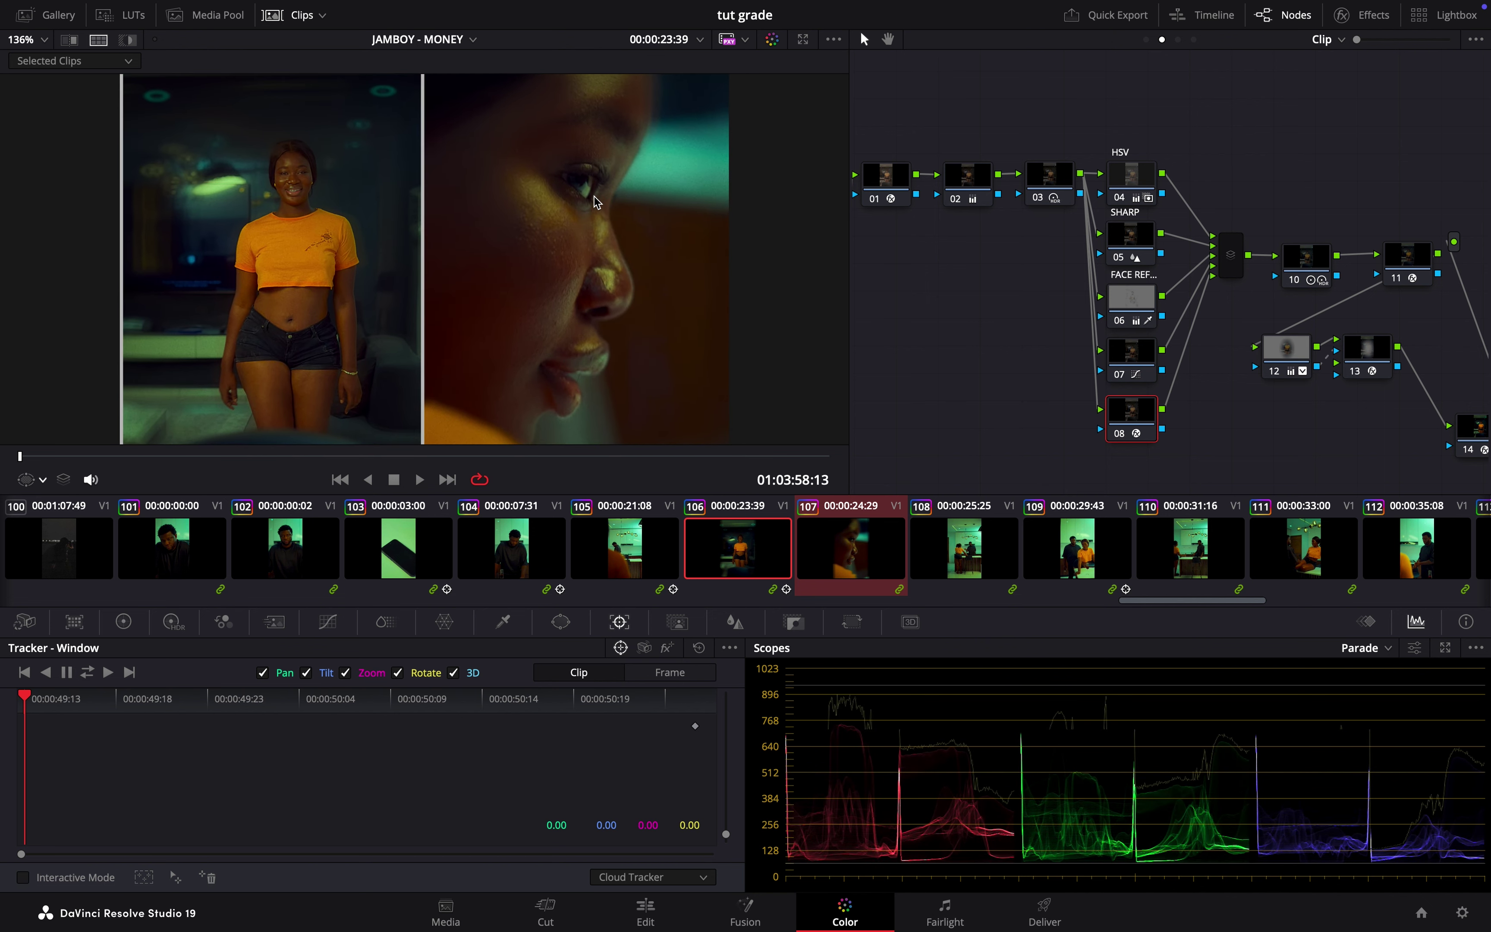
Disable node 13 on clip 106, and turn node 12 off and back on to check its effect
{"action": "left_click", "coordinate": [1357, 376]}
{"action": "left_click", "coordinate": [1273, 371]}
{"action": "left_click", "coordinate": [1273, 371]}
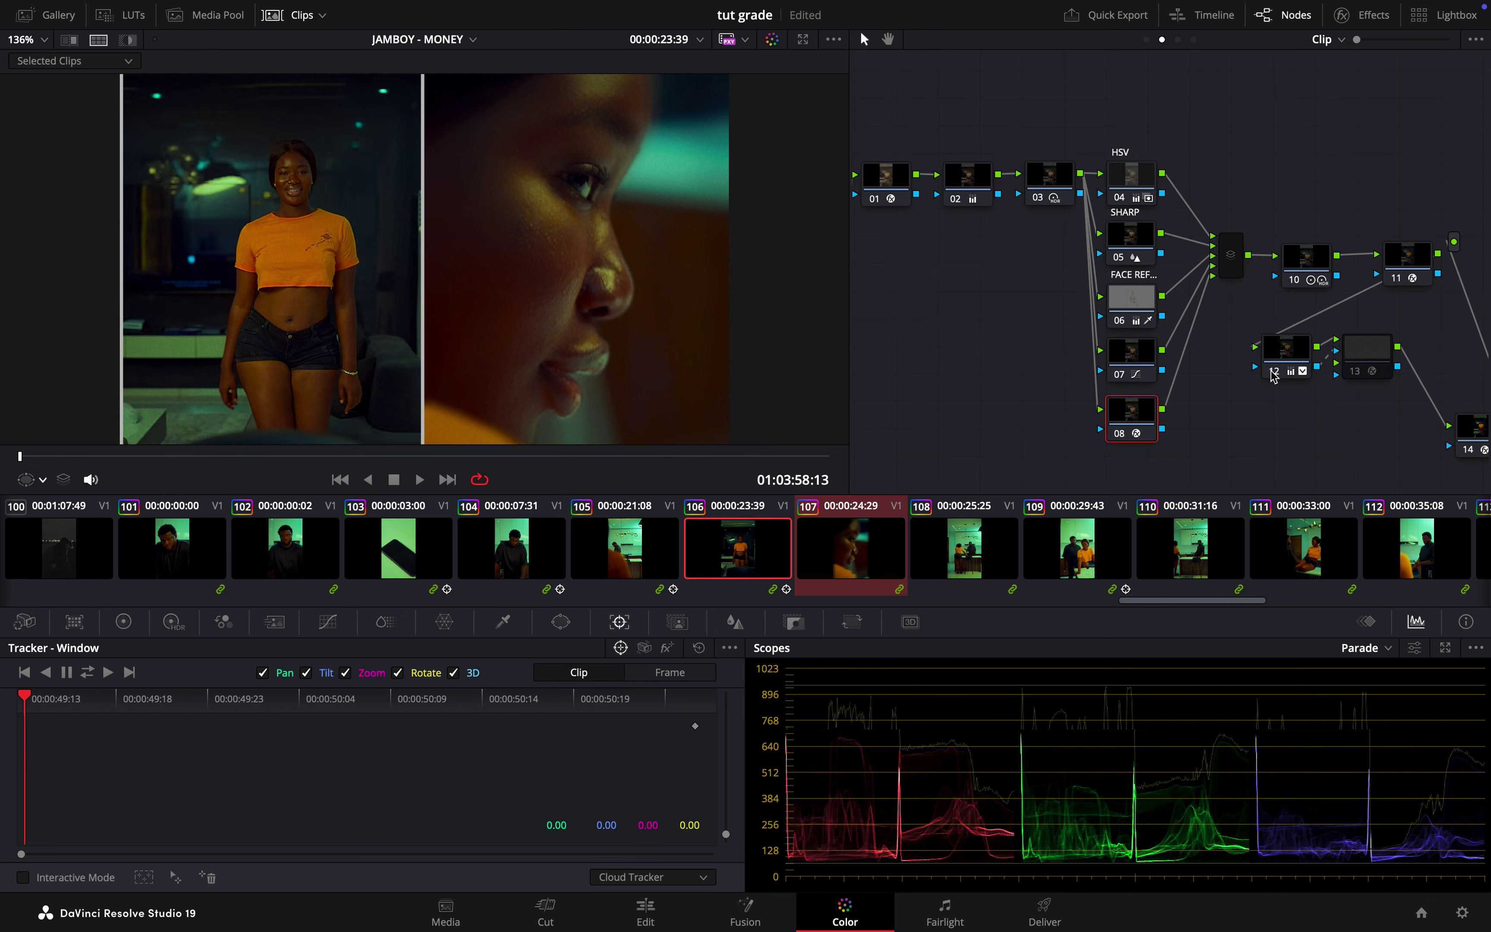
Select node 12 on clip 106, and disable node 13 on clip 107
{"action": "left_click", "coordinate": [1290, 353]}
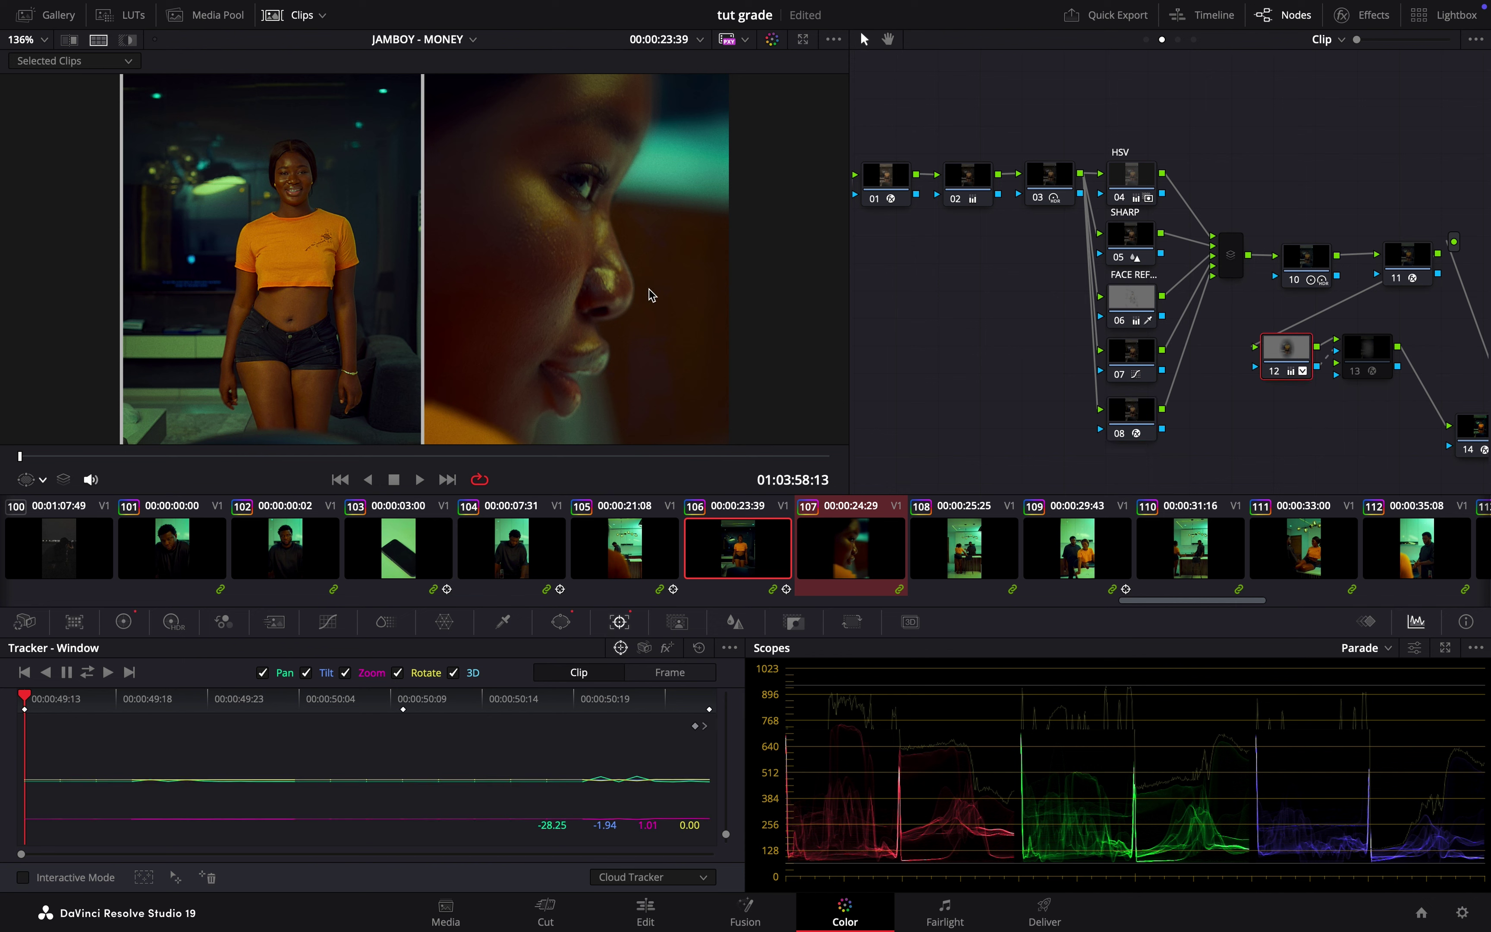
{"action": "key", "text": "Down"}
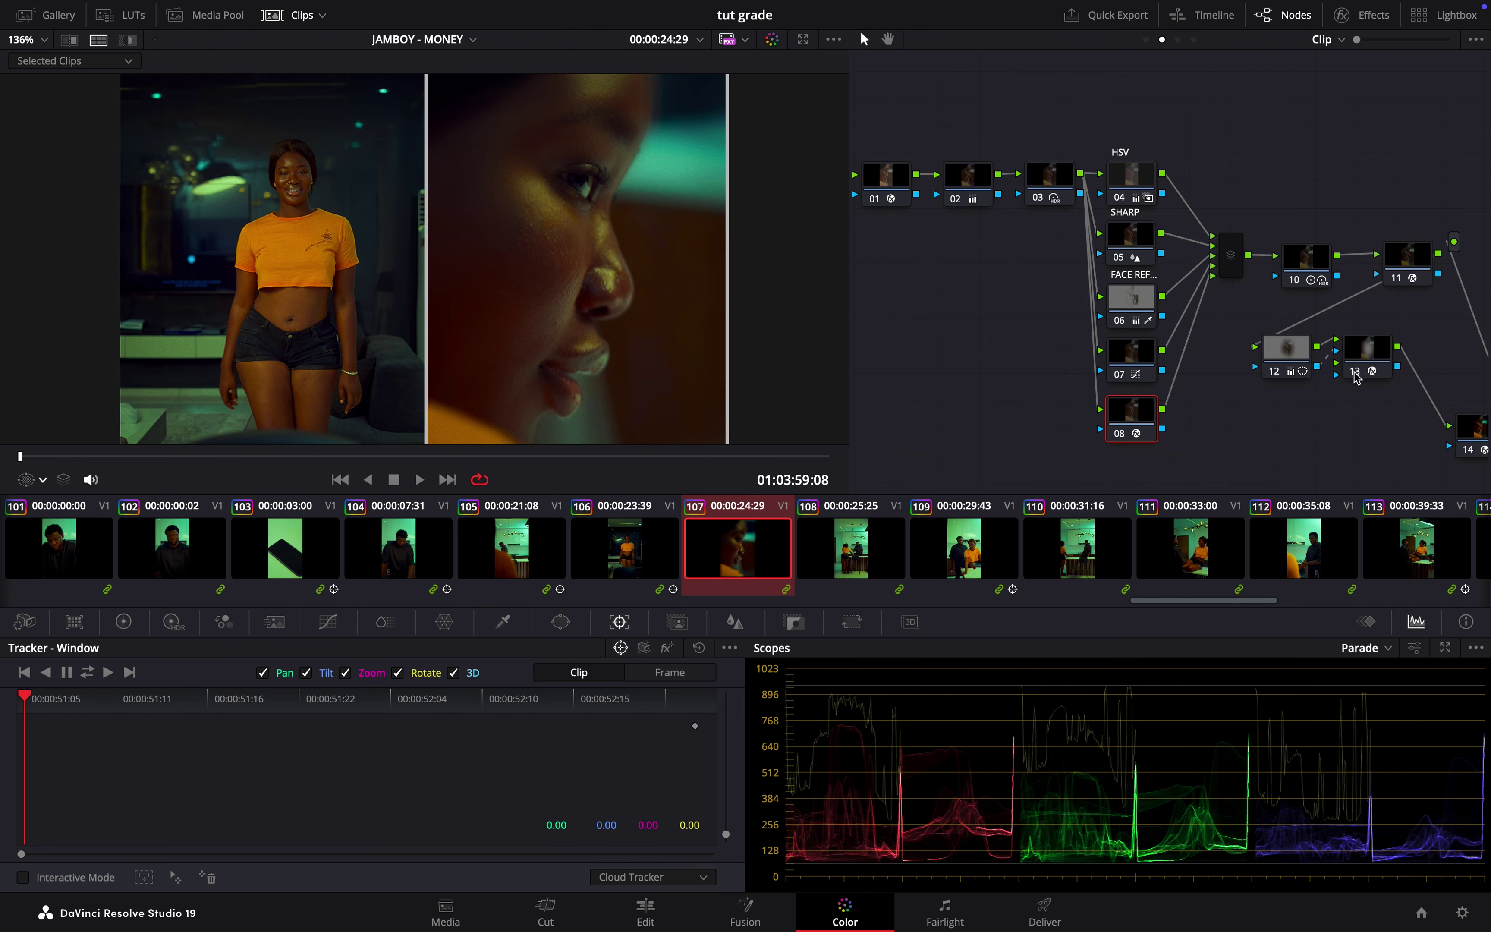
{"action": "left_click", "coordinate": [1354, 373]}
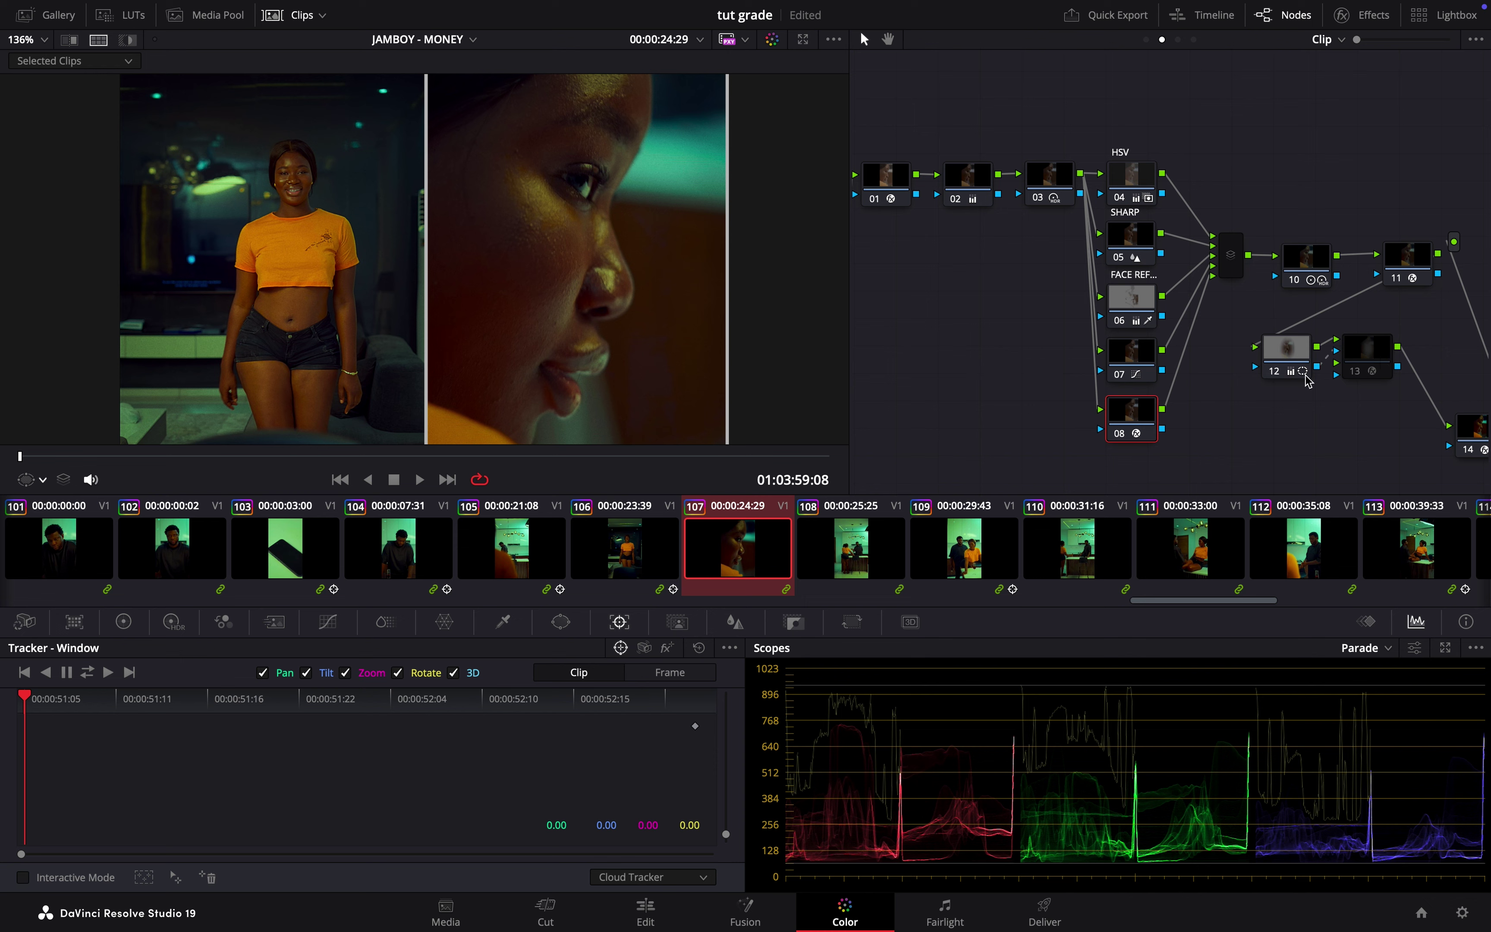
Show clip 107 alone in the viewer and disable its node 12
{"action": "left_click", "coordinate": [1275, 373]}
{"action": "left_click", "coordinate": [560, 622]}
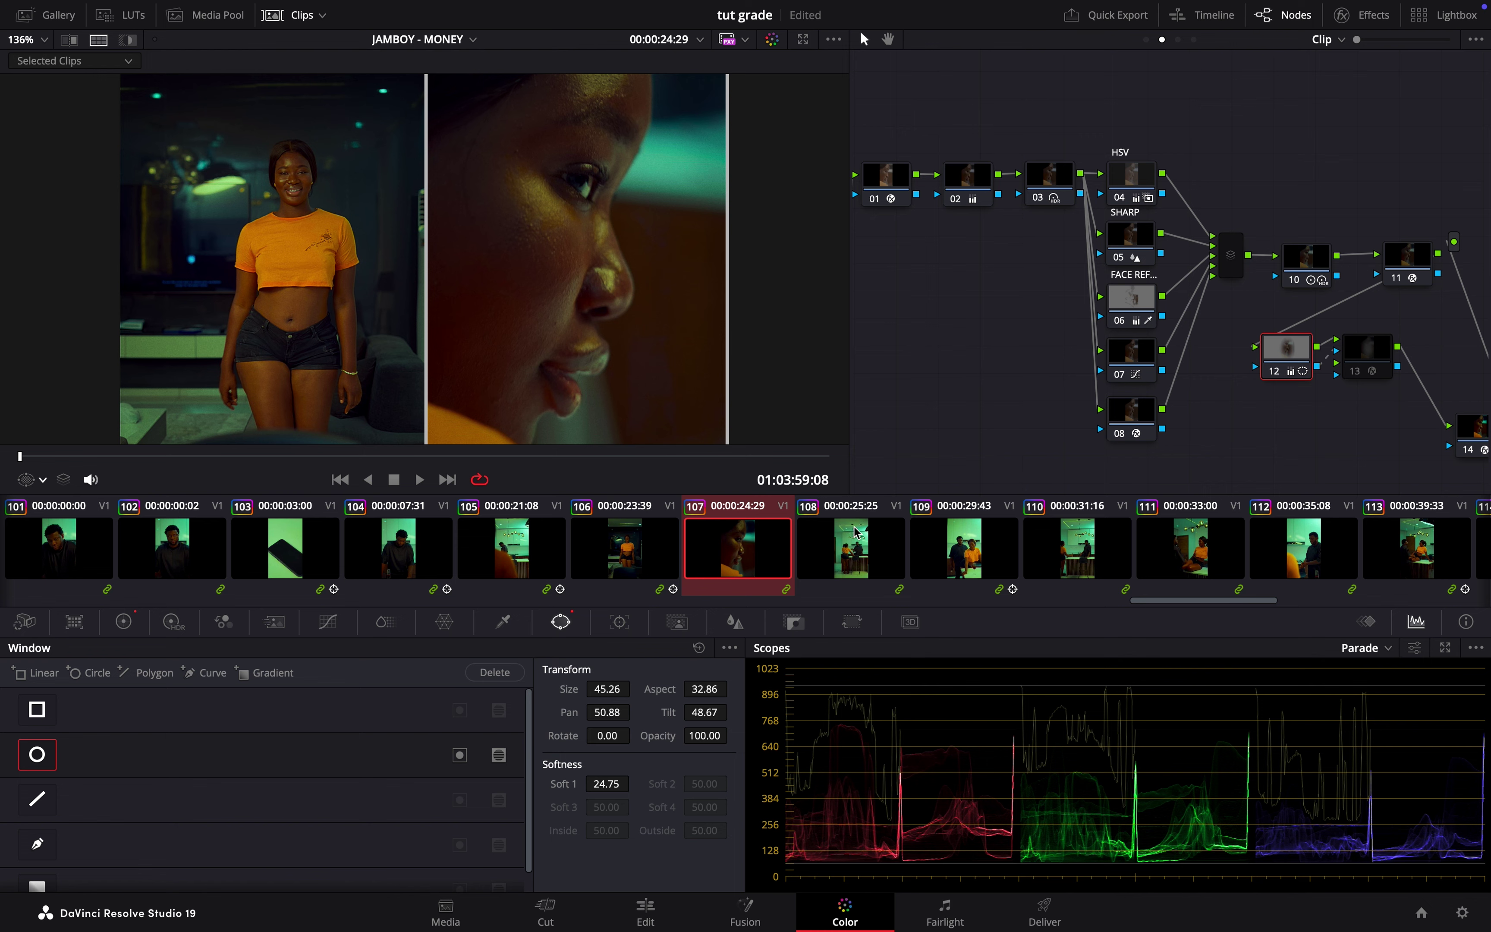
{"action": "left_click", "coordinate": [857, 543]}
{"action": "left_click", "coordinate": [735, 558]}
{"action": "scroll", "coordinate": [515, 253], "scroll_direction": "down", "scroll_amount": 8}
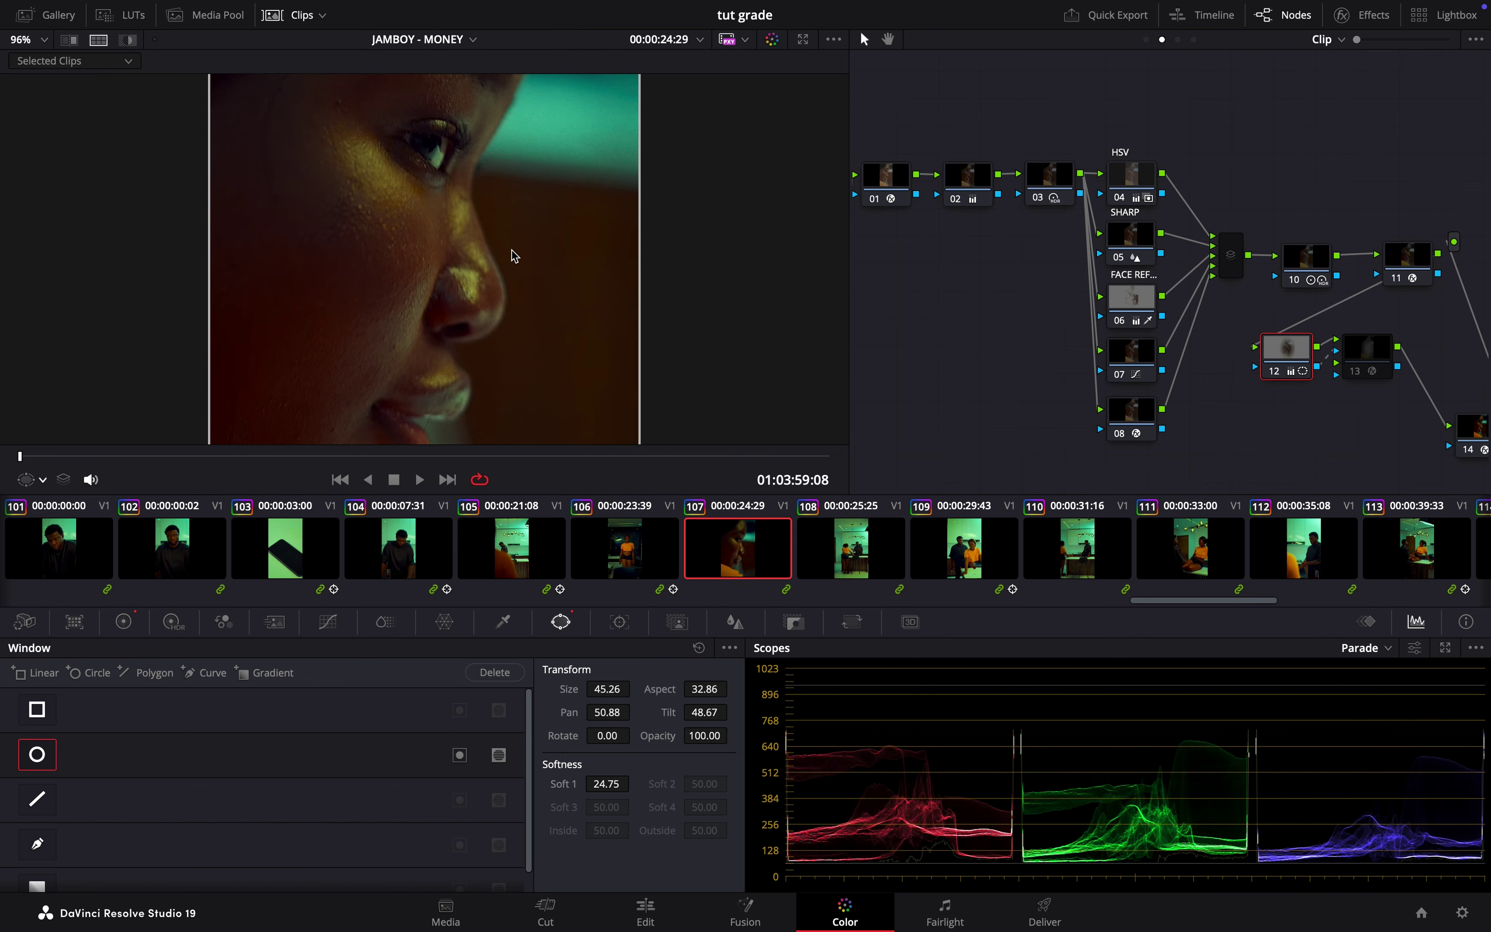
{"action": "scroll", "coordinate": [511, 250], "scroll_direction": "down", "scroll_amount": 2}
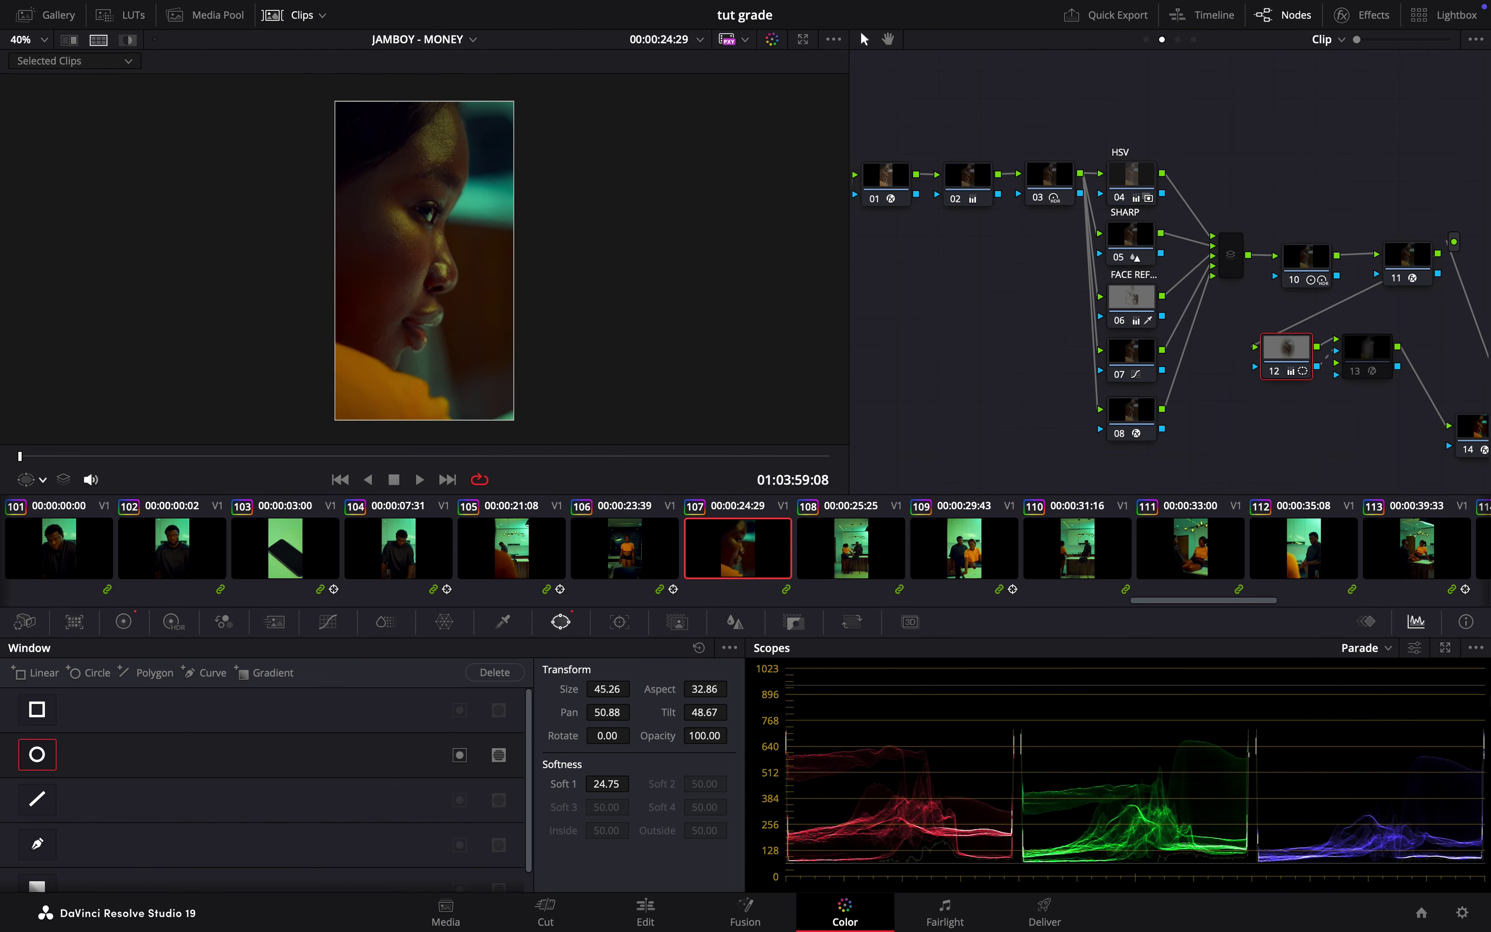
{"action": "left_click", "coordinate": [1278, 372]}
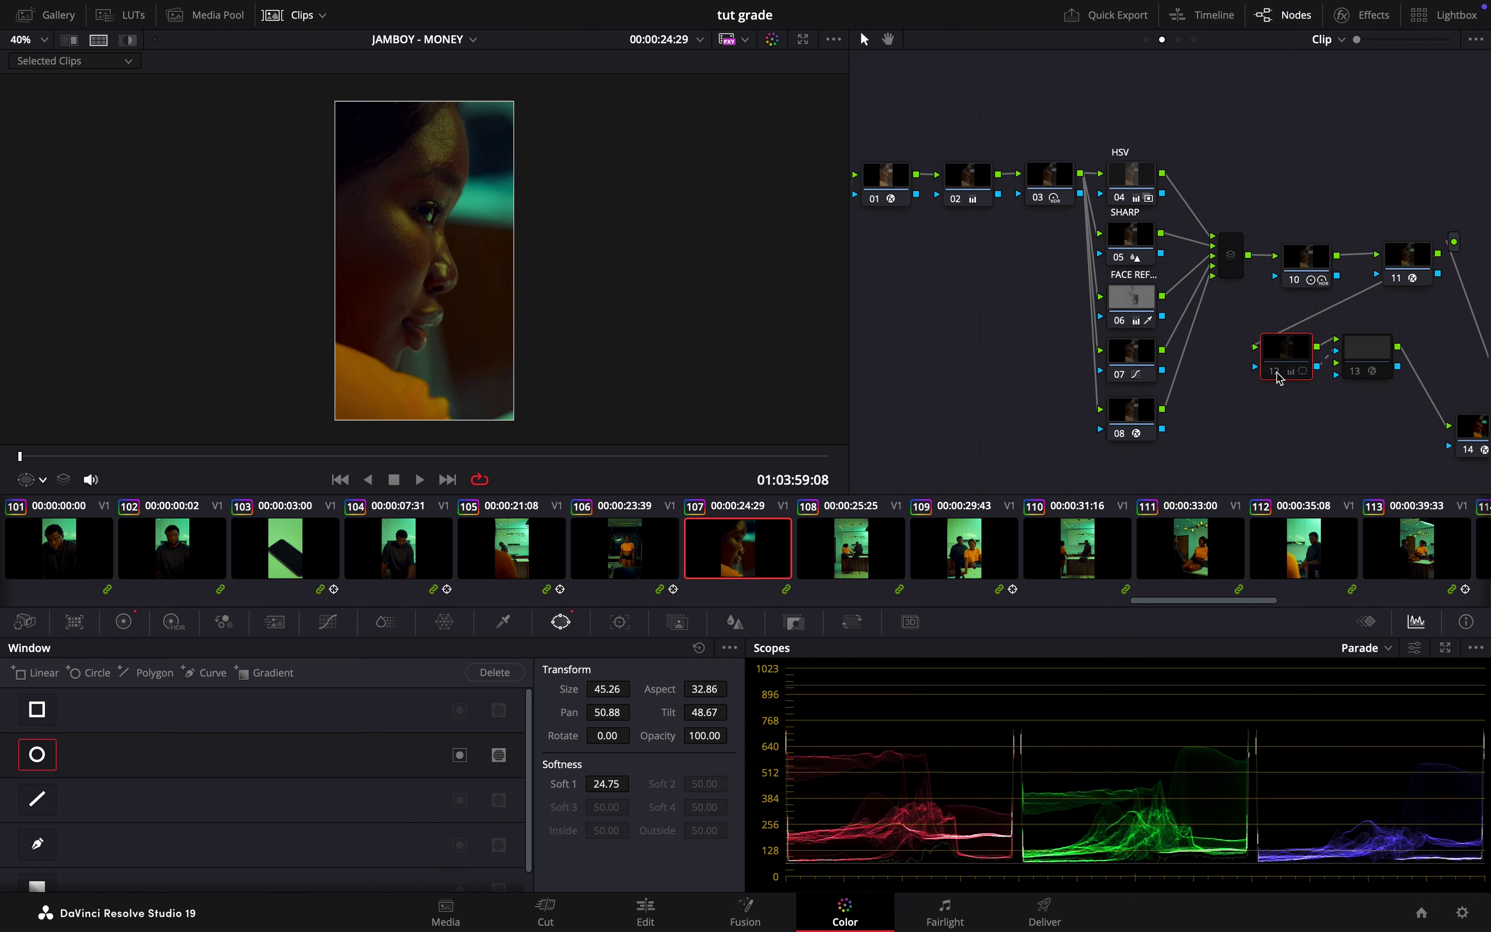
Bring clip 106 back into the split screen and raise the master gamma of node 02 on clip 107
{"action": "left_click", "coordinate": [969, 196]}
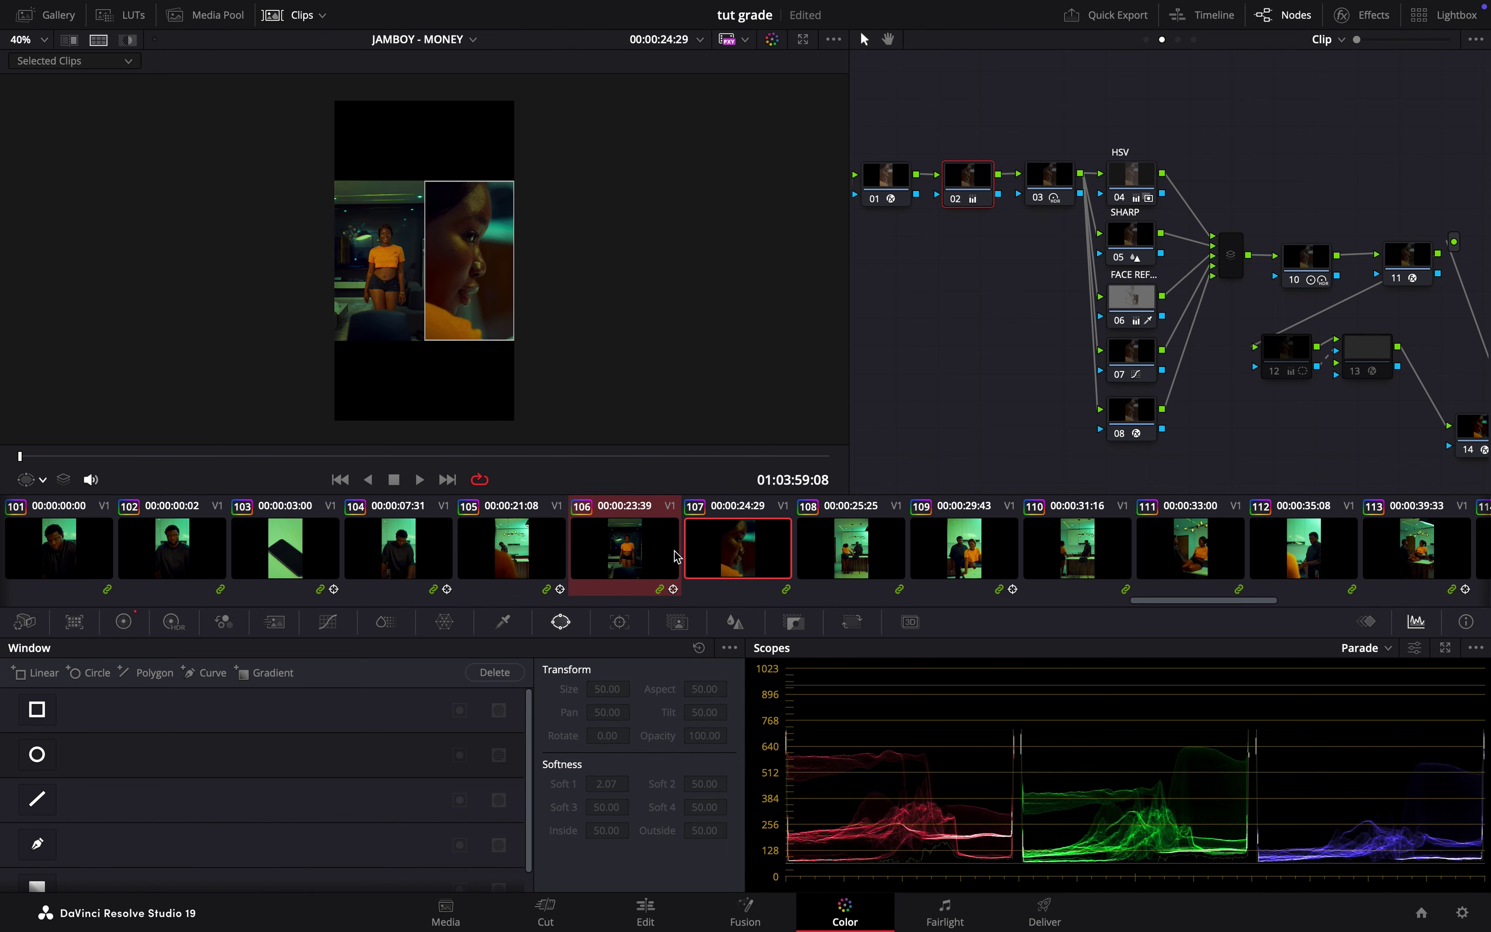
{"action": "scroll", "coordinate": [475, 277], "scroll_direction": "up", "scroll_amount": 5}
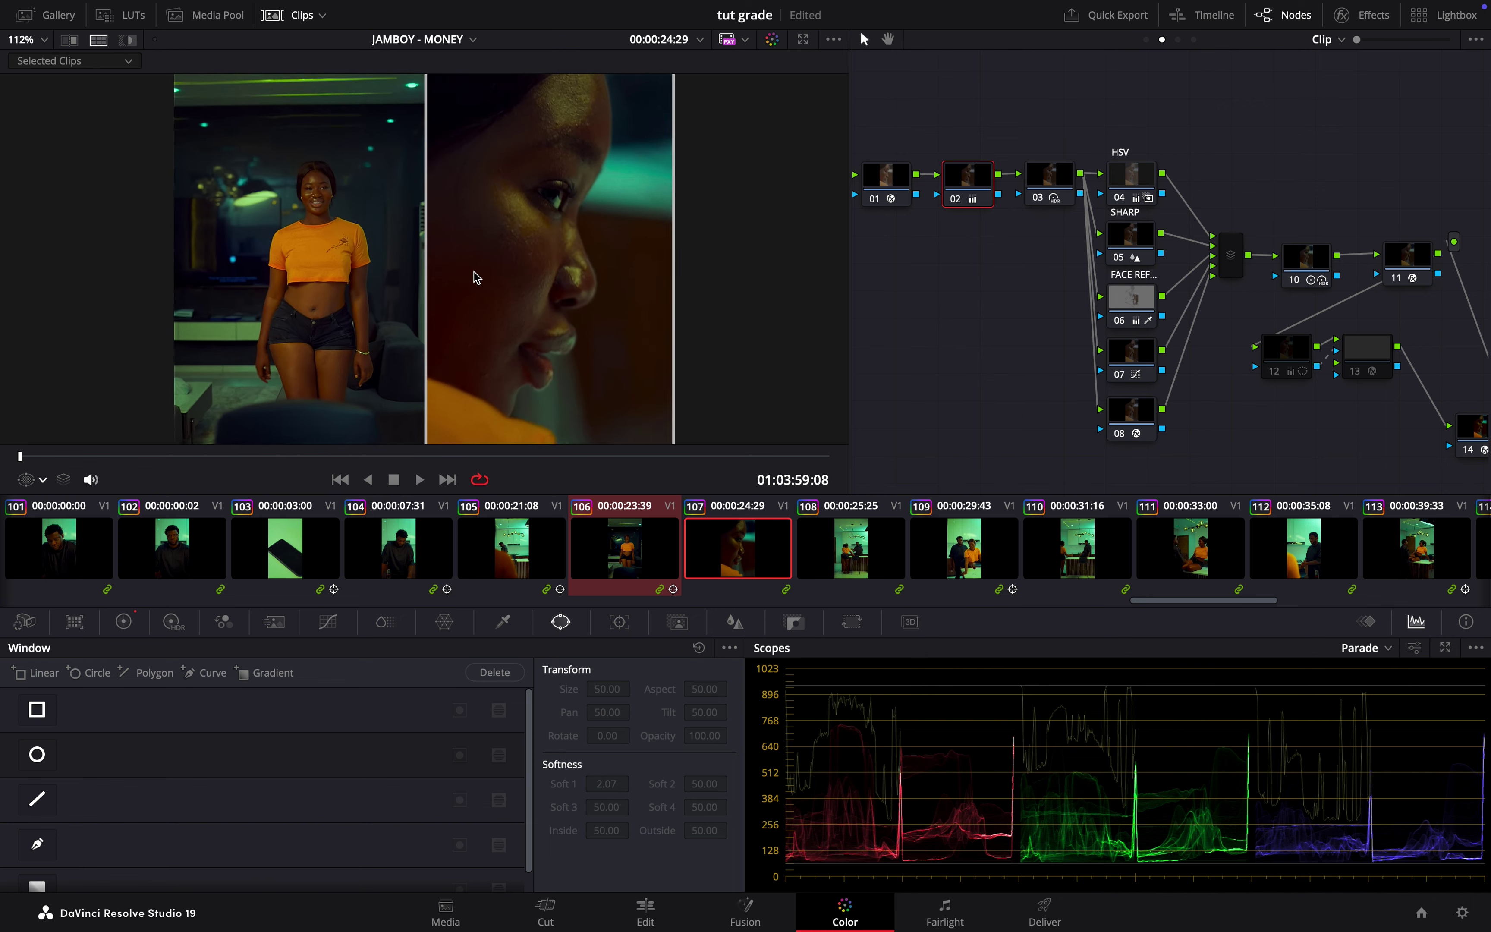
{"action": "scroll", "coordinate": [467, 300], "scroll_direction": "down", "scroll_amount": 4}
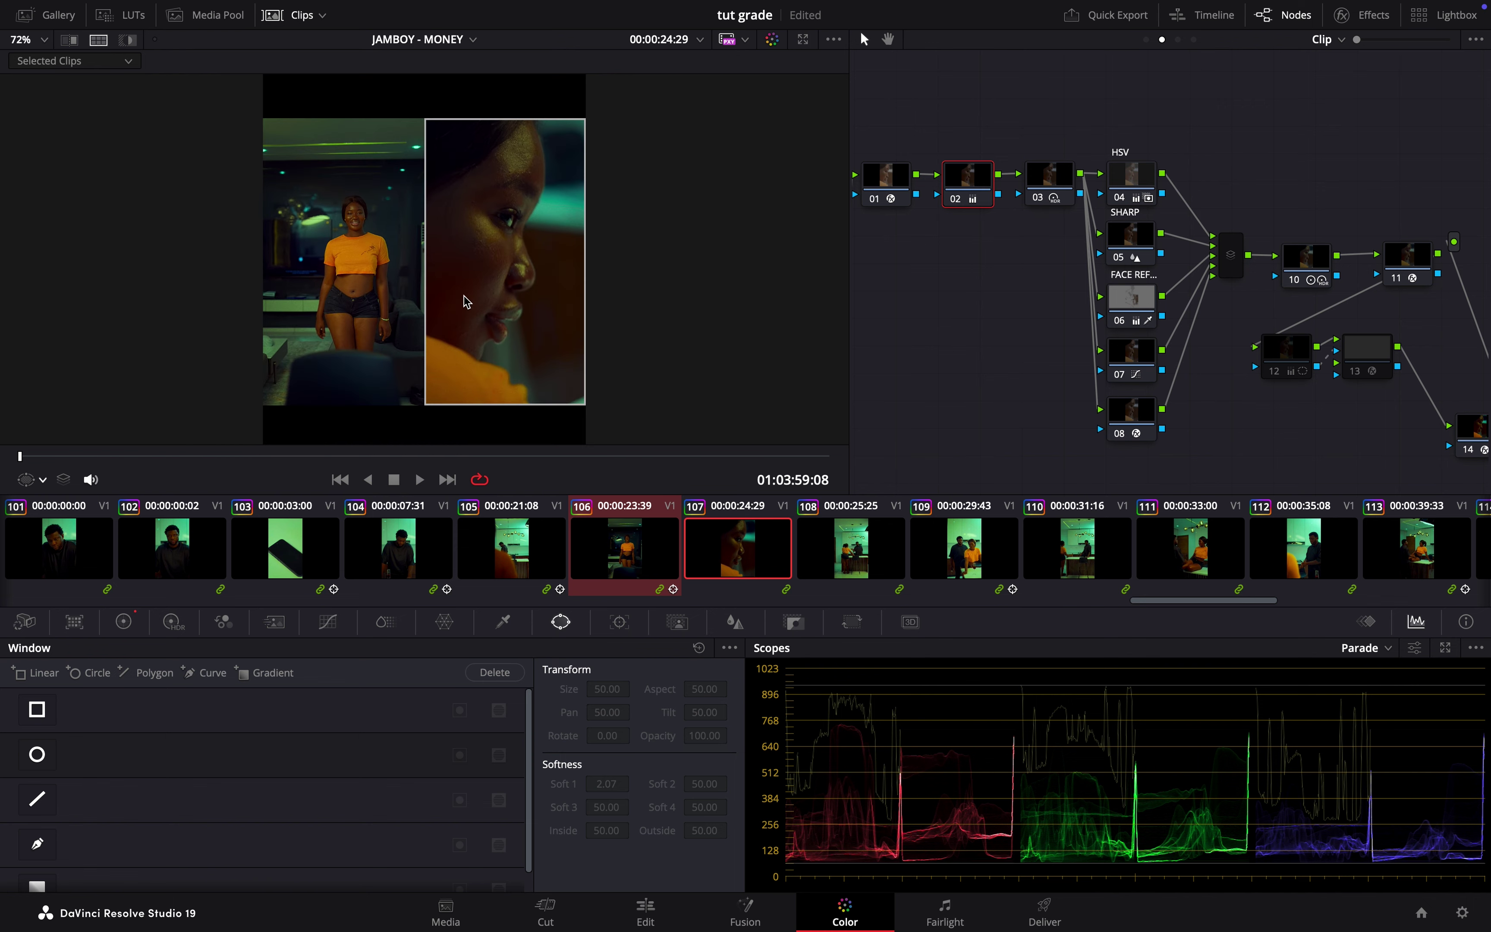
{"action": "scroll", "coordinate": [404, 282], "scroll_direction": "up", "scroll_amount": 2}
{"action": "scroll", "coordinate": [401, 282], "scroll_direction": "down", "scroll_amount": 1}
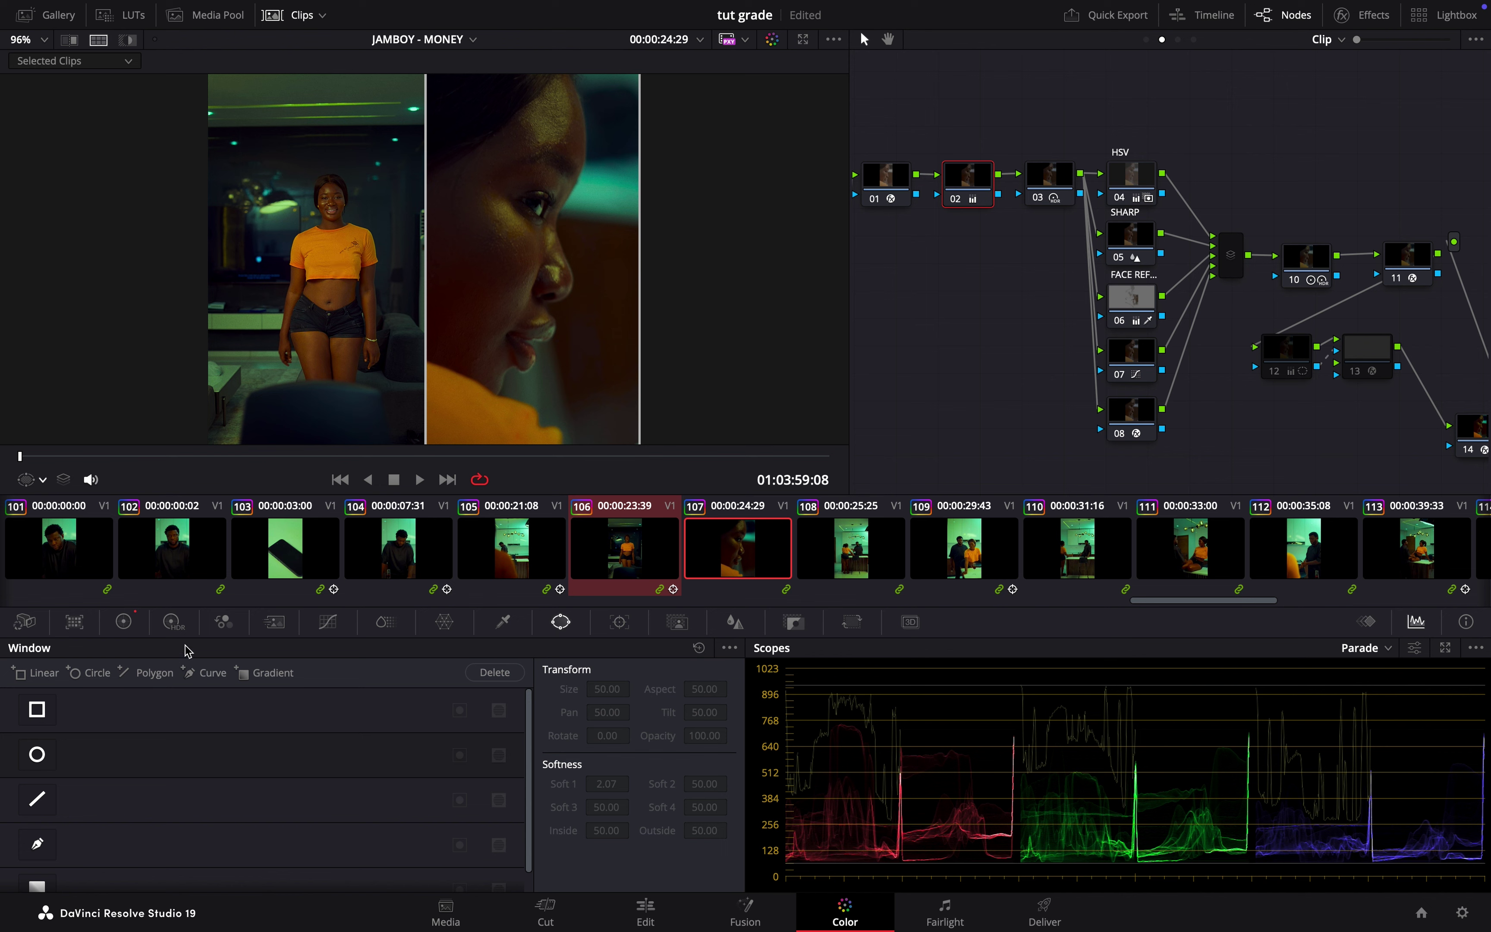
{"action": "left_click", "coordinate": [123, 622]}
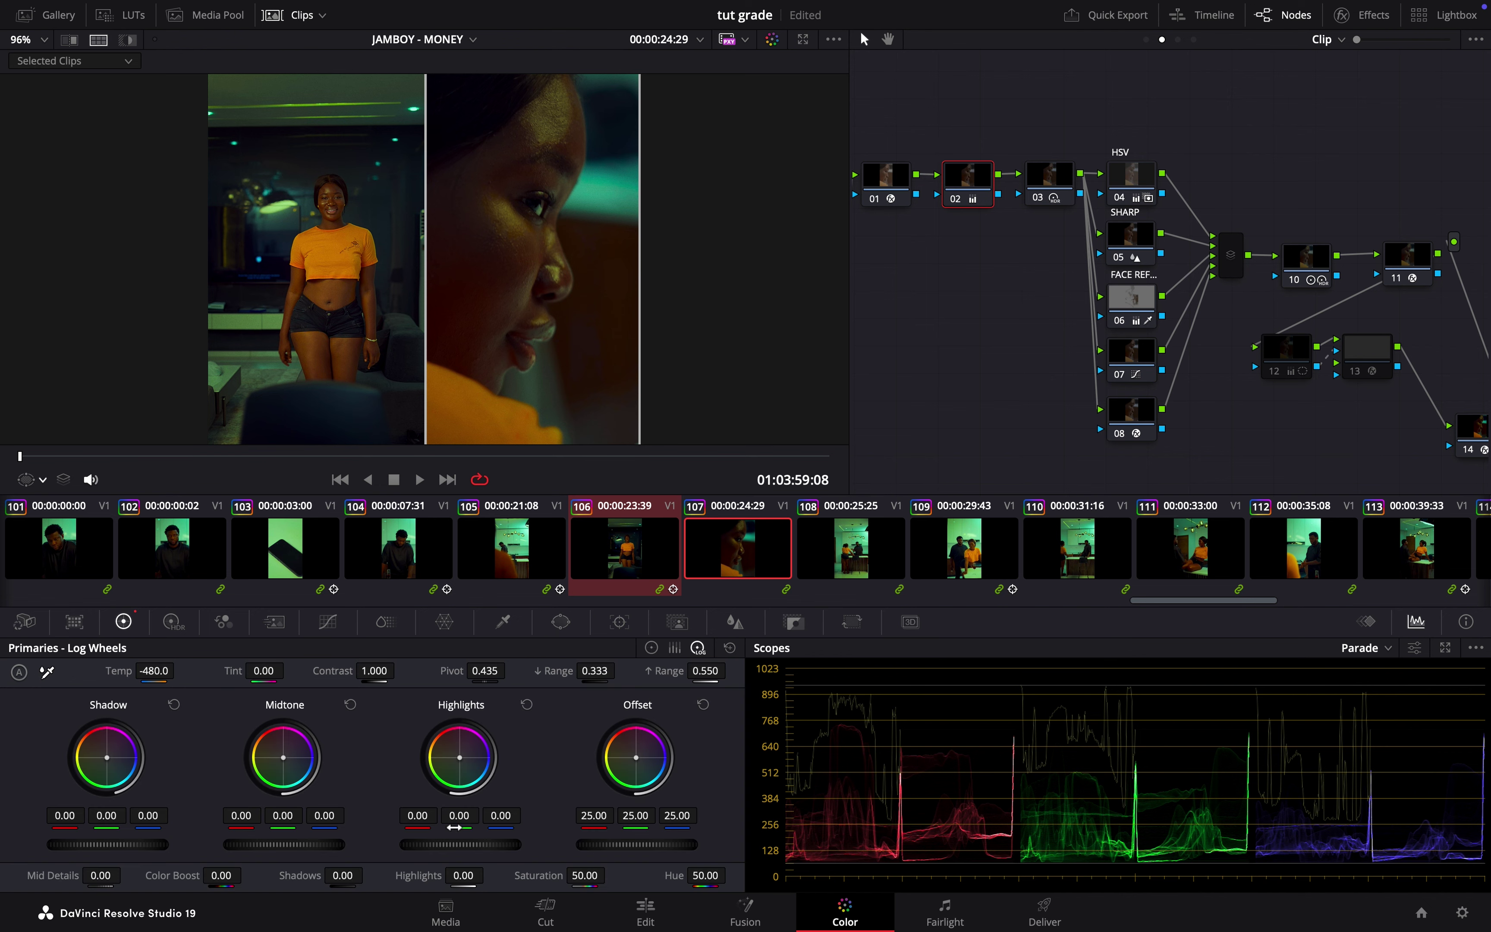
{"action": "left_click", "coordinate": [652, 647]}
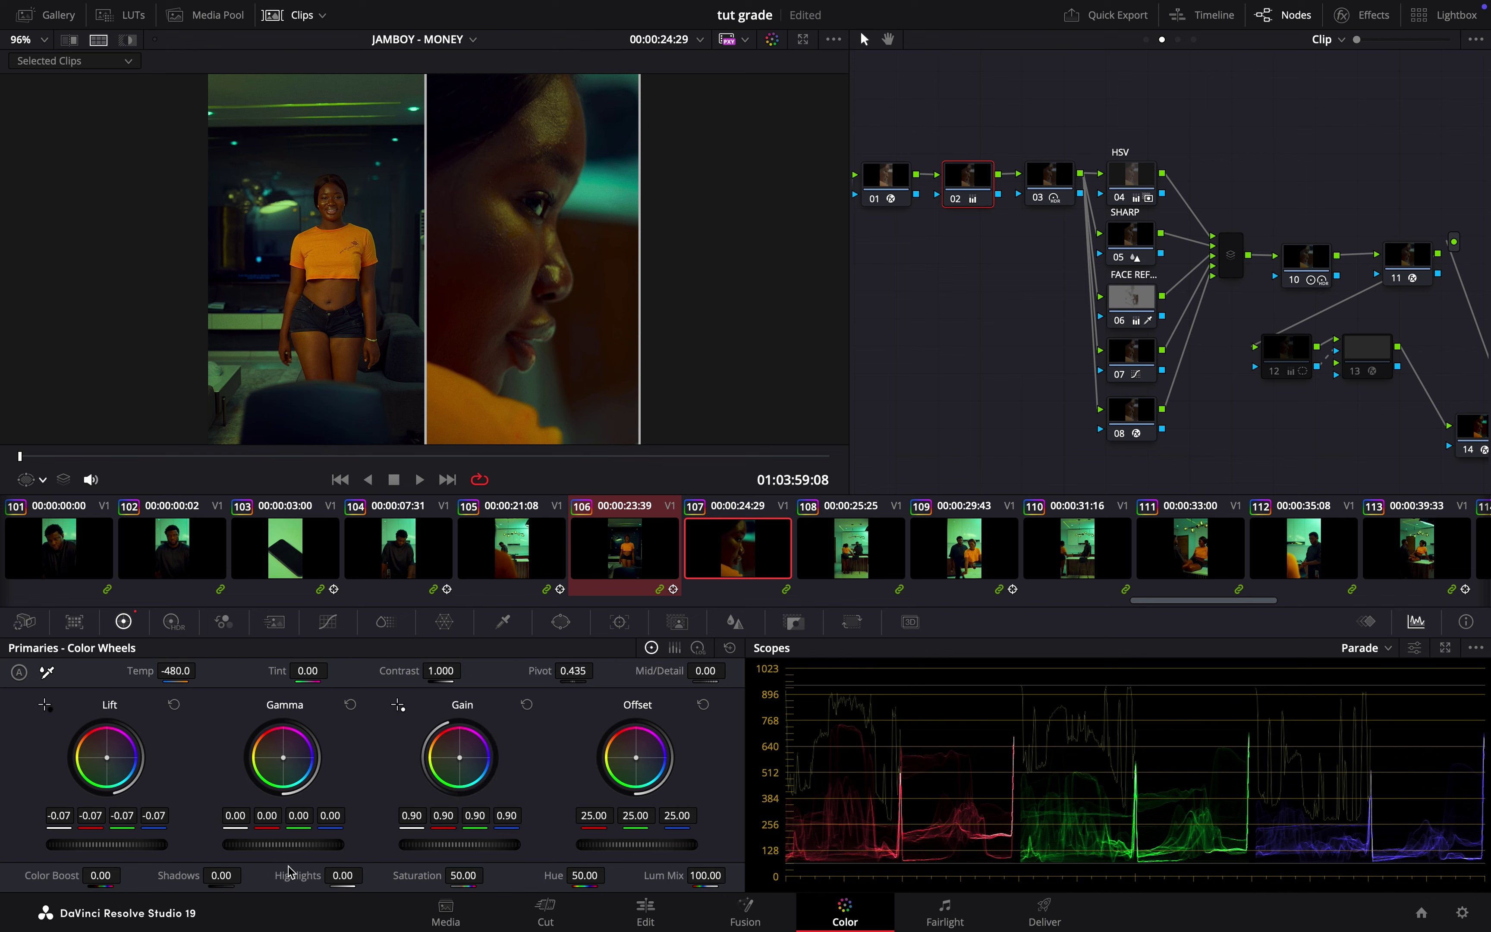
{"action": "left_click_drag", "start_coordinate": [296, 850], "coordinate": [361, 844]}
Turn node 12 off and back on for clip 106, comparing the shot with clip 107
{"action": "key", "text": "Up"}
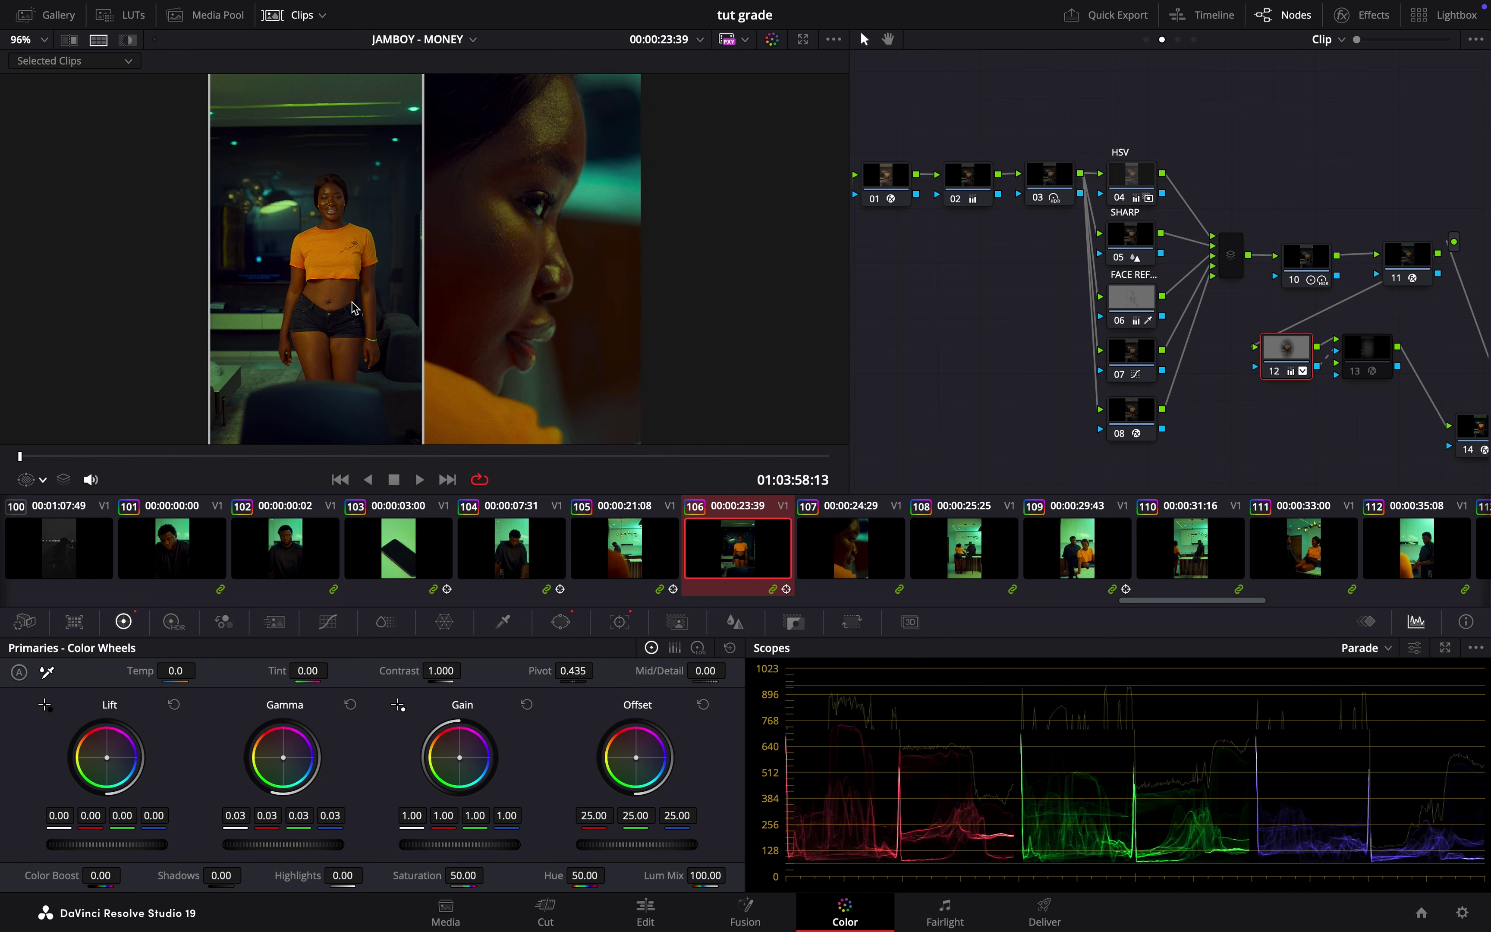
{"action": "left_click", "coordinate": [1275, 371]}
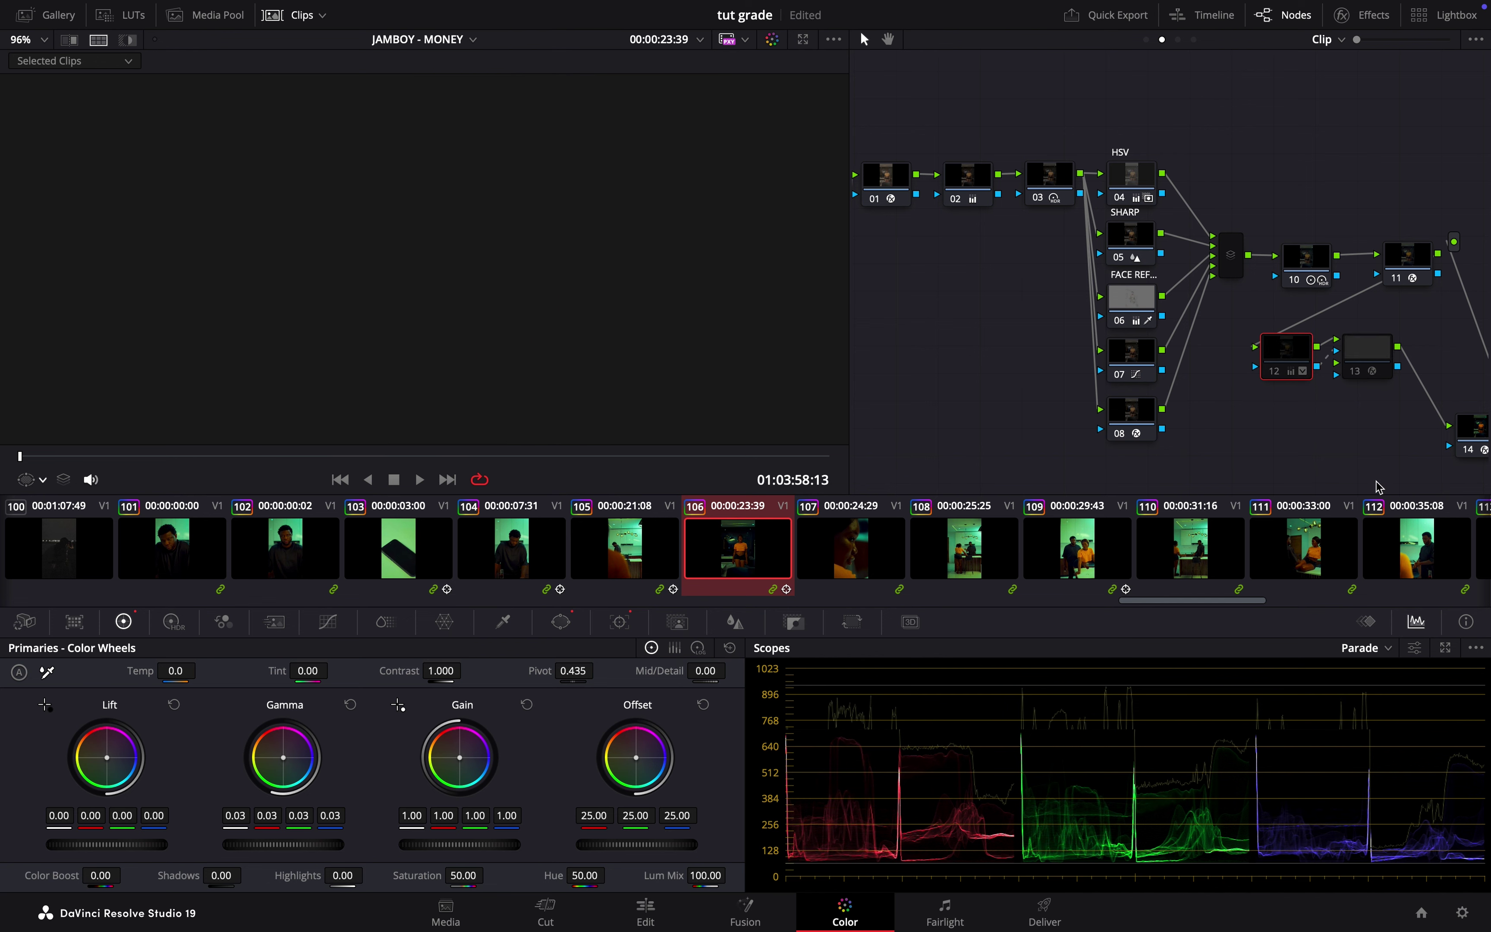
{"action": "scroll", "coordinate": [430, 249], "scroll_direction": "up", "scroll_amount": 5}
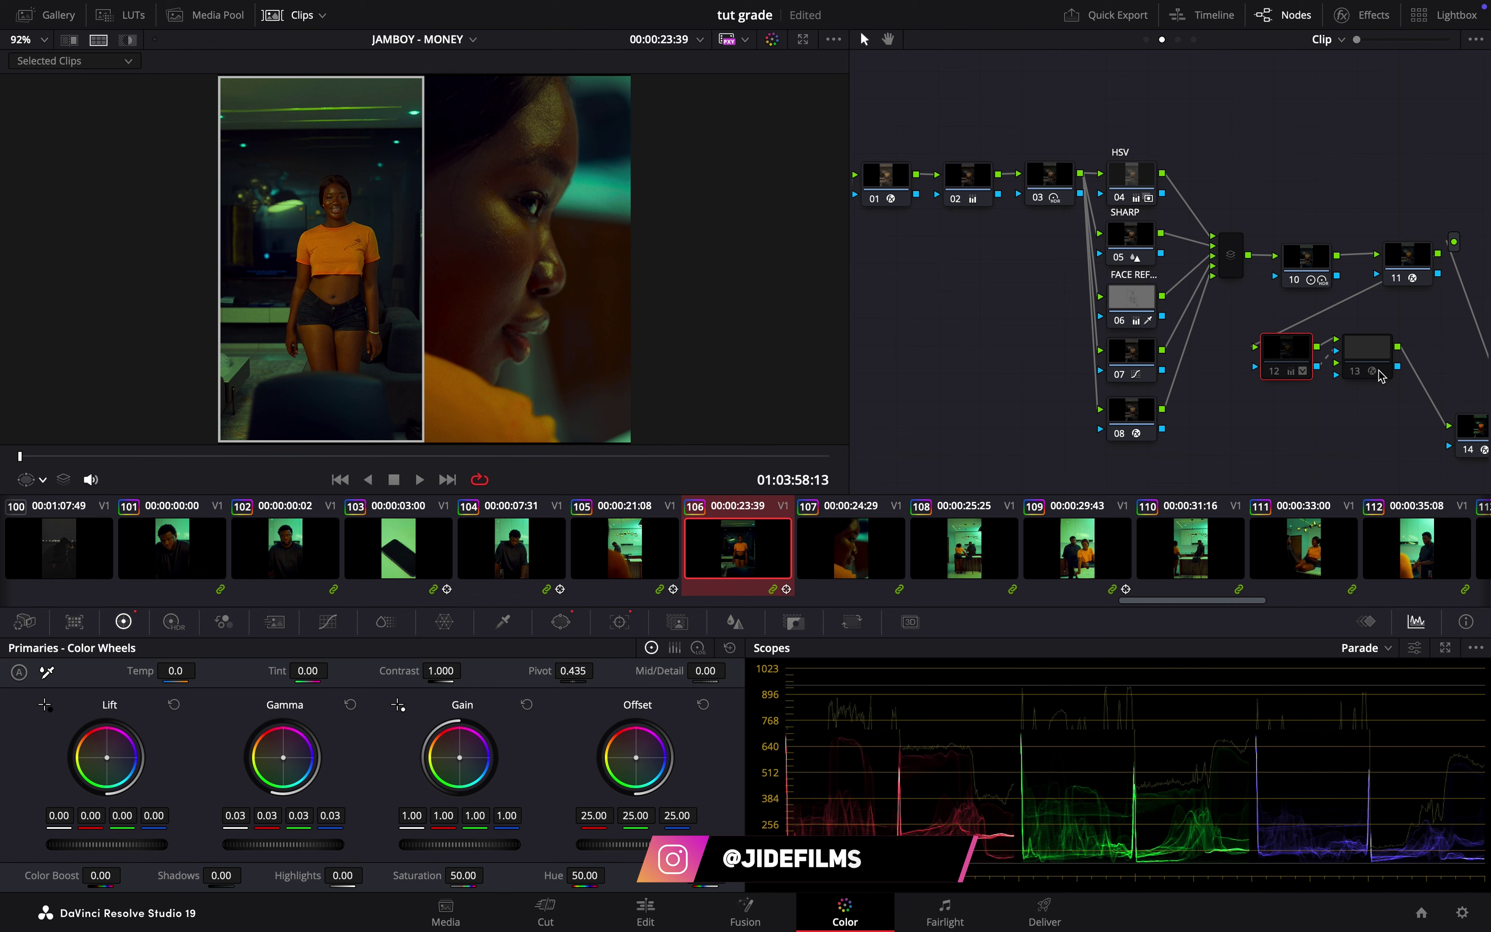
{"action": "left_click", "coordinate": [1285, 377]}
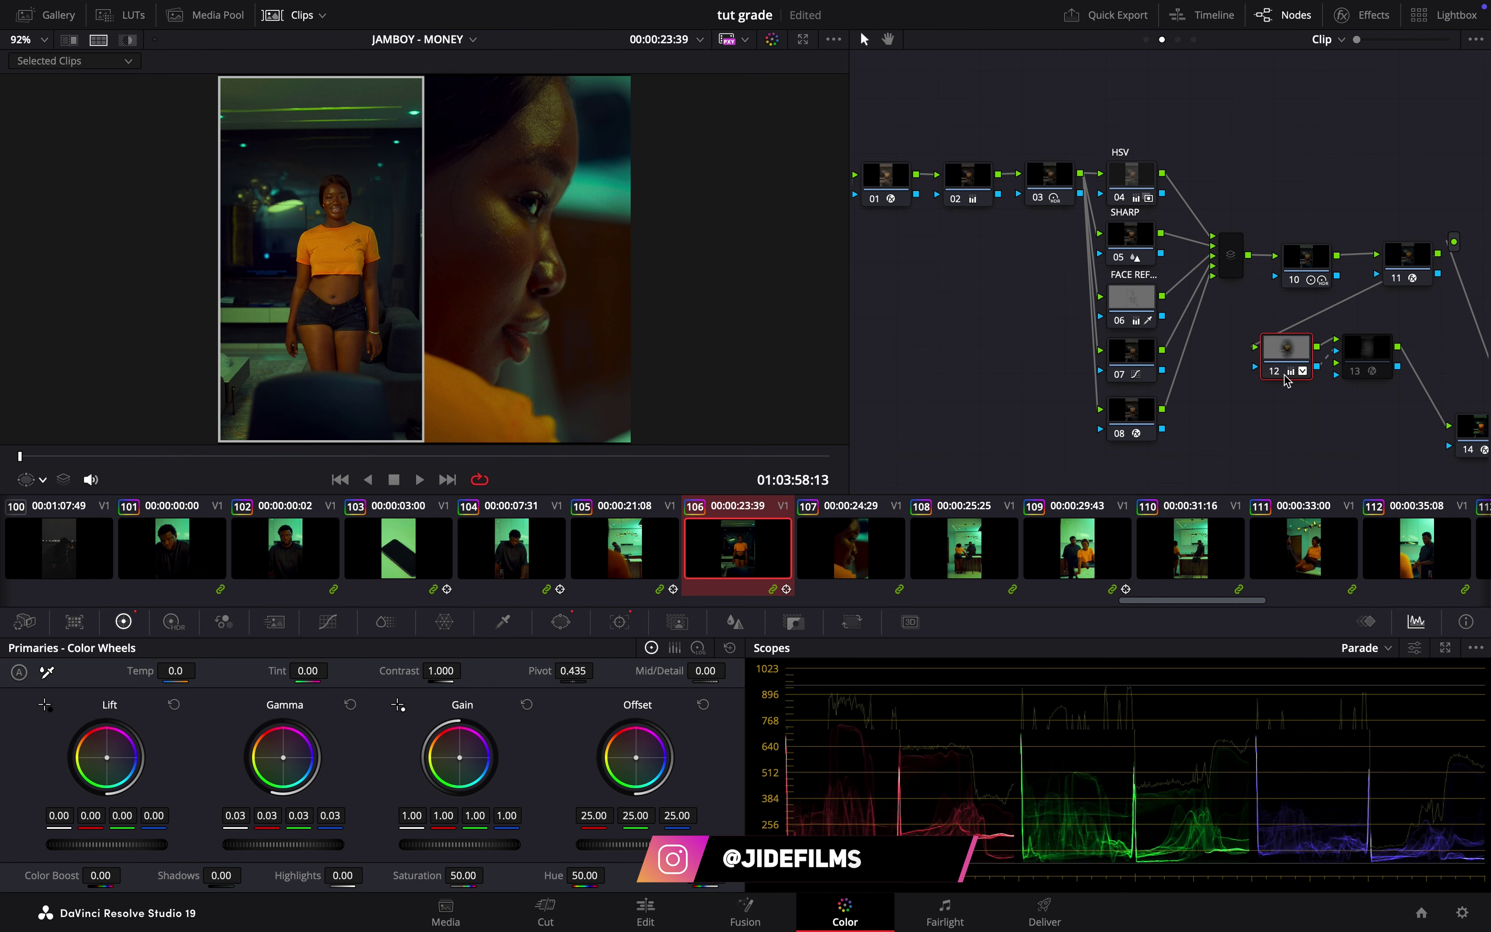
Enable node 12 again on clip 107
{"action": "key", "text": "Down"}
{"action": "left_click", "coordinate": [1292, 360]}
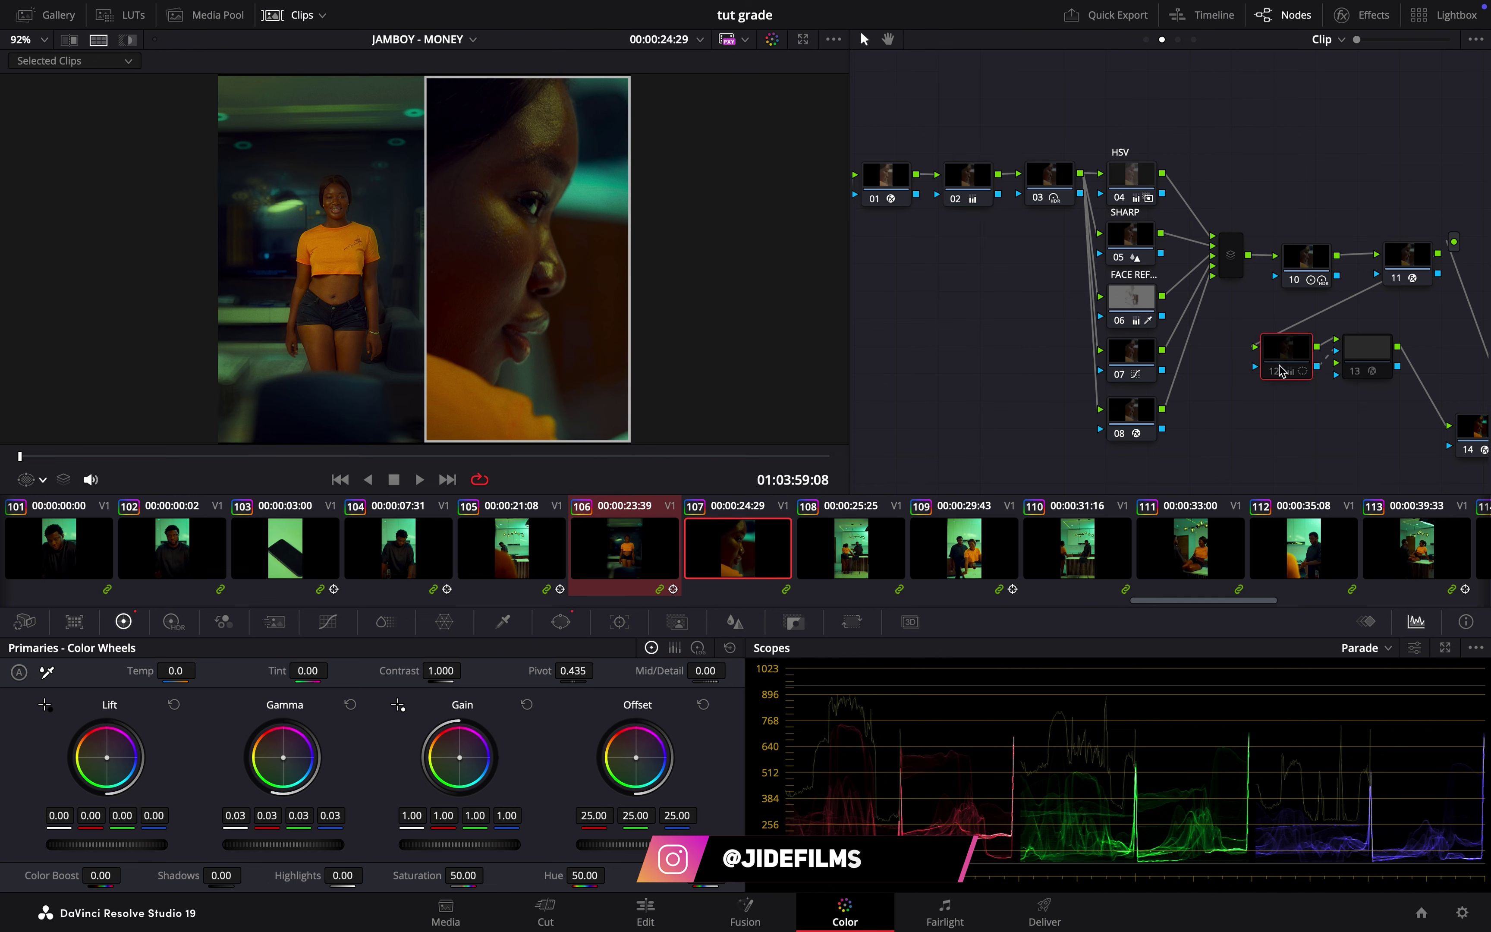
{"action": "key", "text": "ctrl+d"}
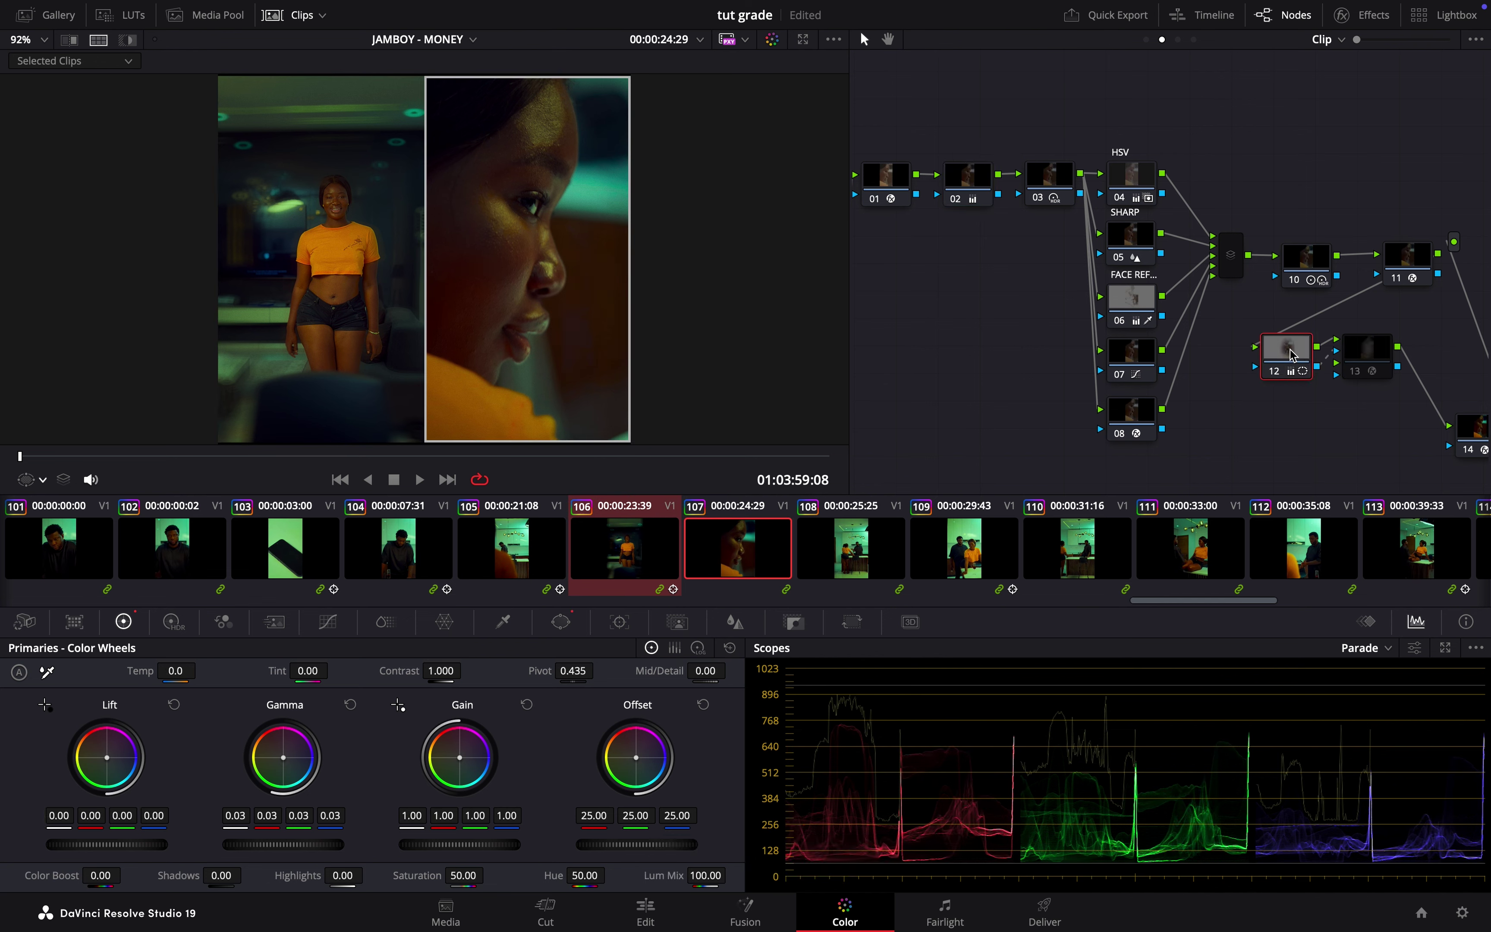
Turn off the split screen and display the power window outline of node 12's circle window on clip 107
{"action": "left_click", "coordinate": [562, 622]}
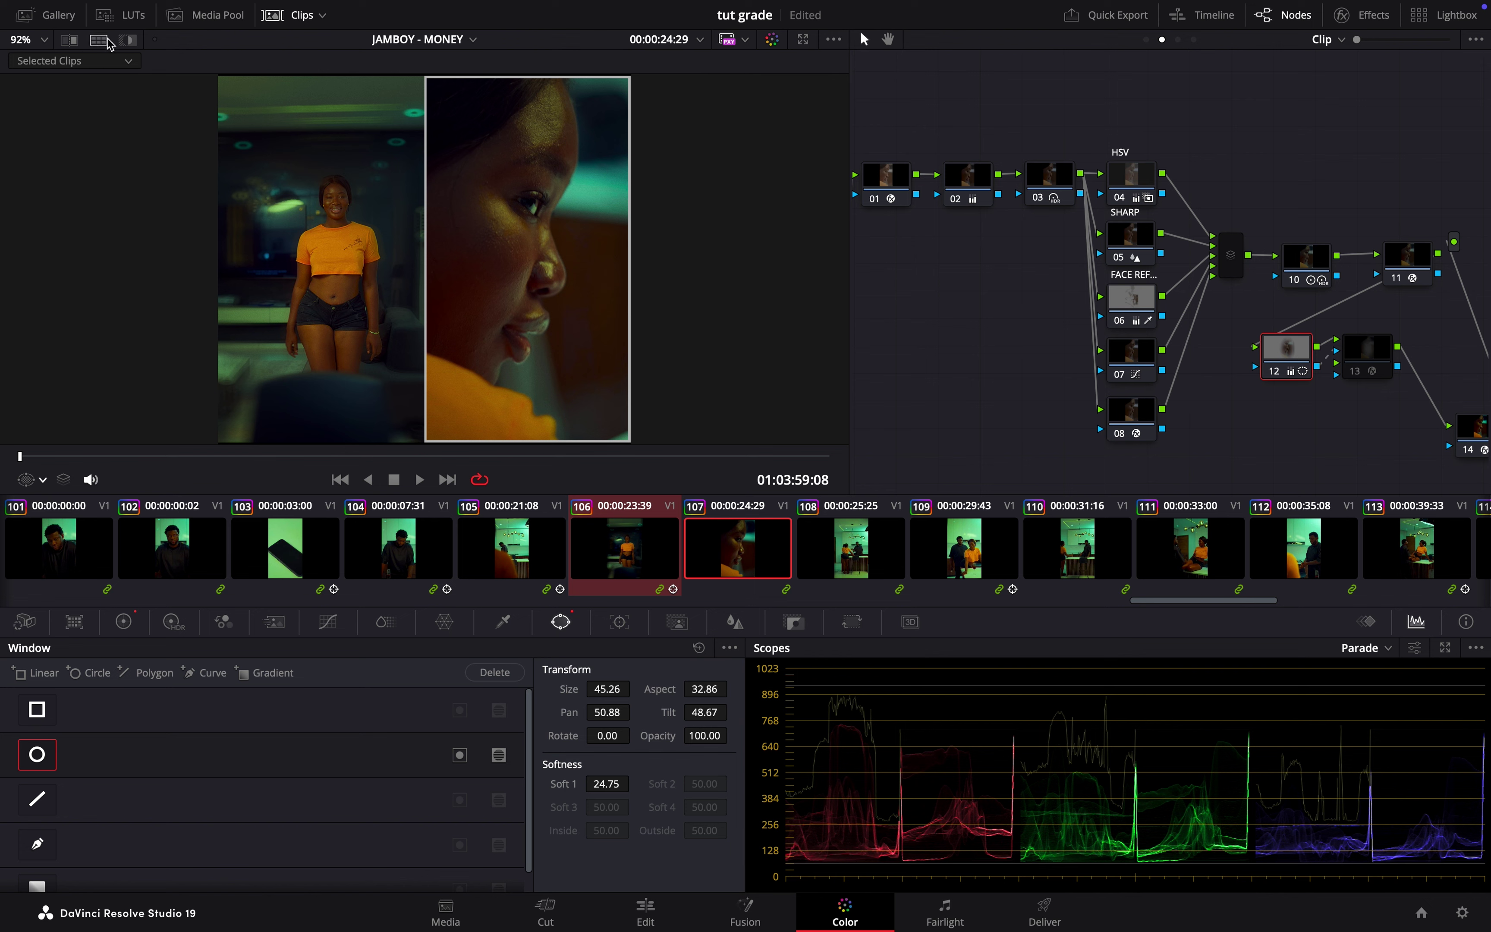
{"action": "left_click", "coordinate": [42, 478]}
{"action": "left_click", "coordinate": [46, 509]}
{"action": "scroll", "coordinate": [394, 354], "scroll_direction": "down", "scroll_amount": 4}
{"action": "scroll", "coordinate": [393, 350], "scroll_direction": "up", "scroll_amount": 3}
{"action": "scroll", "coordinate": [515, 378], "scroll_direction": "down", "scroll_amount": 2}
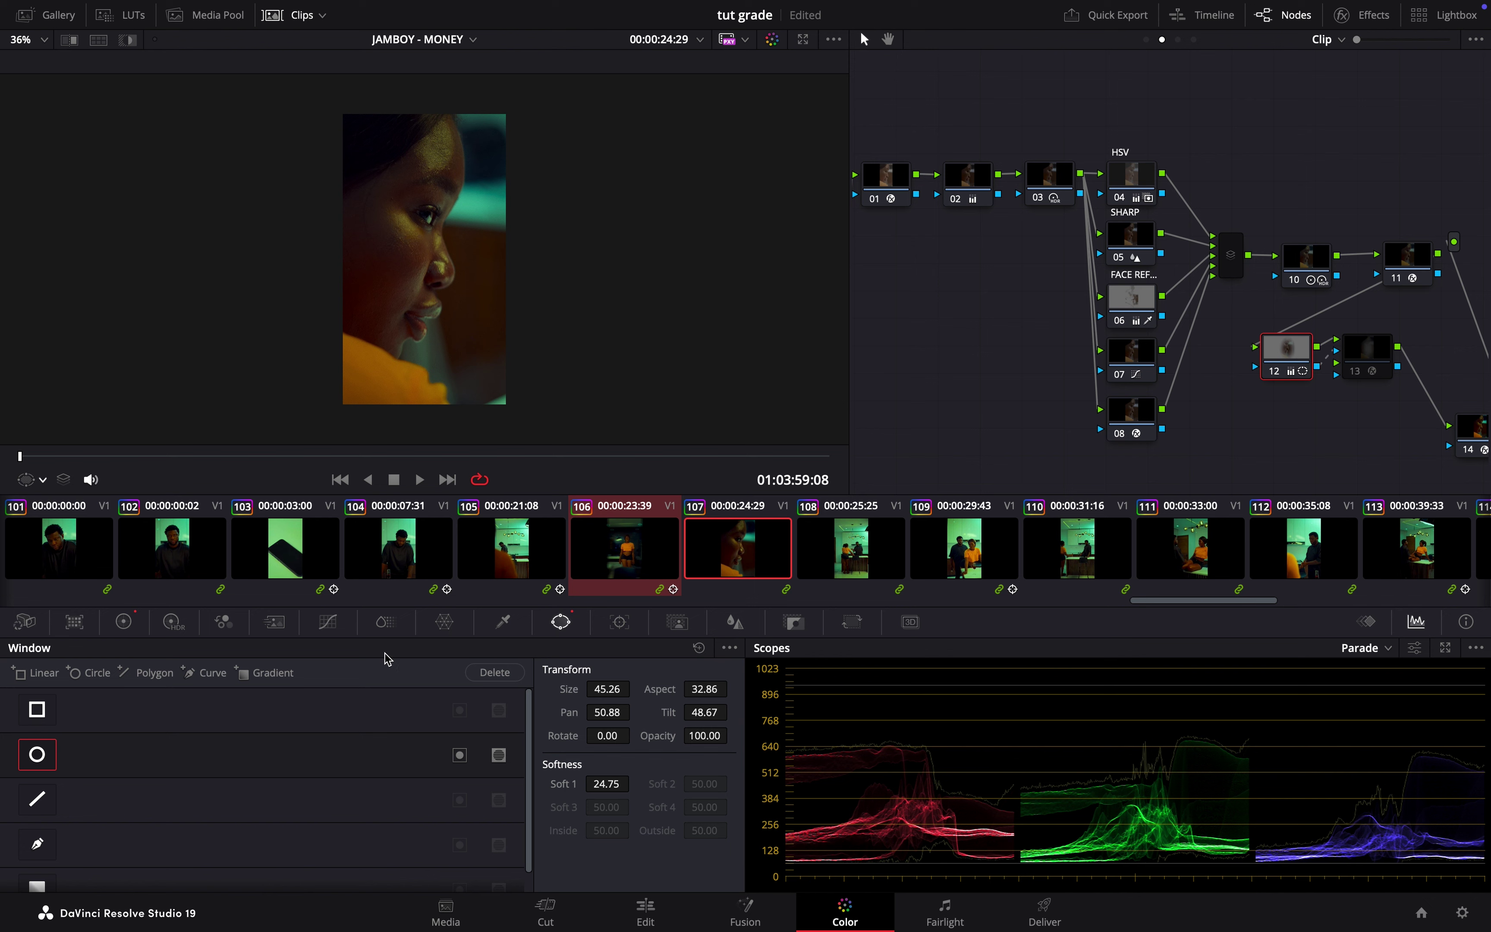
{"action": "left_click", "coordinate": [45, 762]}
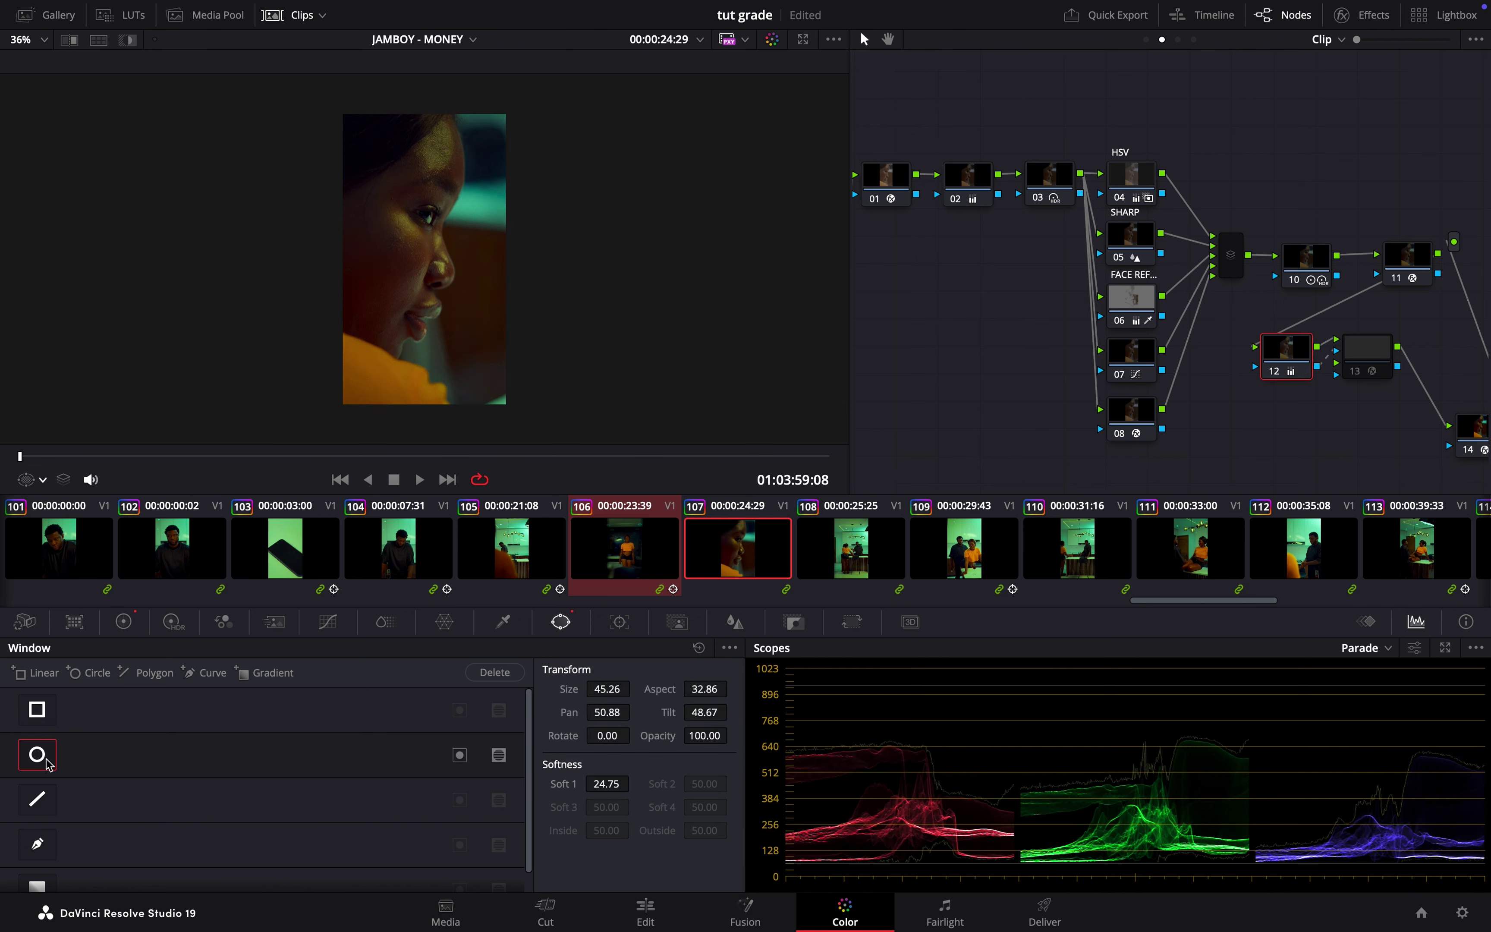
{"action": "left_click", "coordinate": [43, 480]}
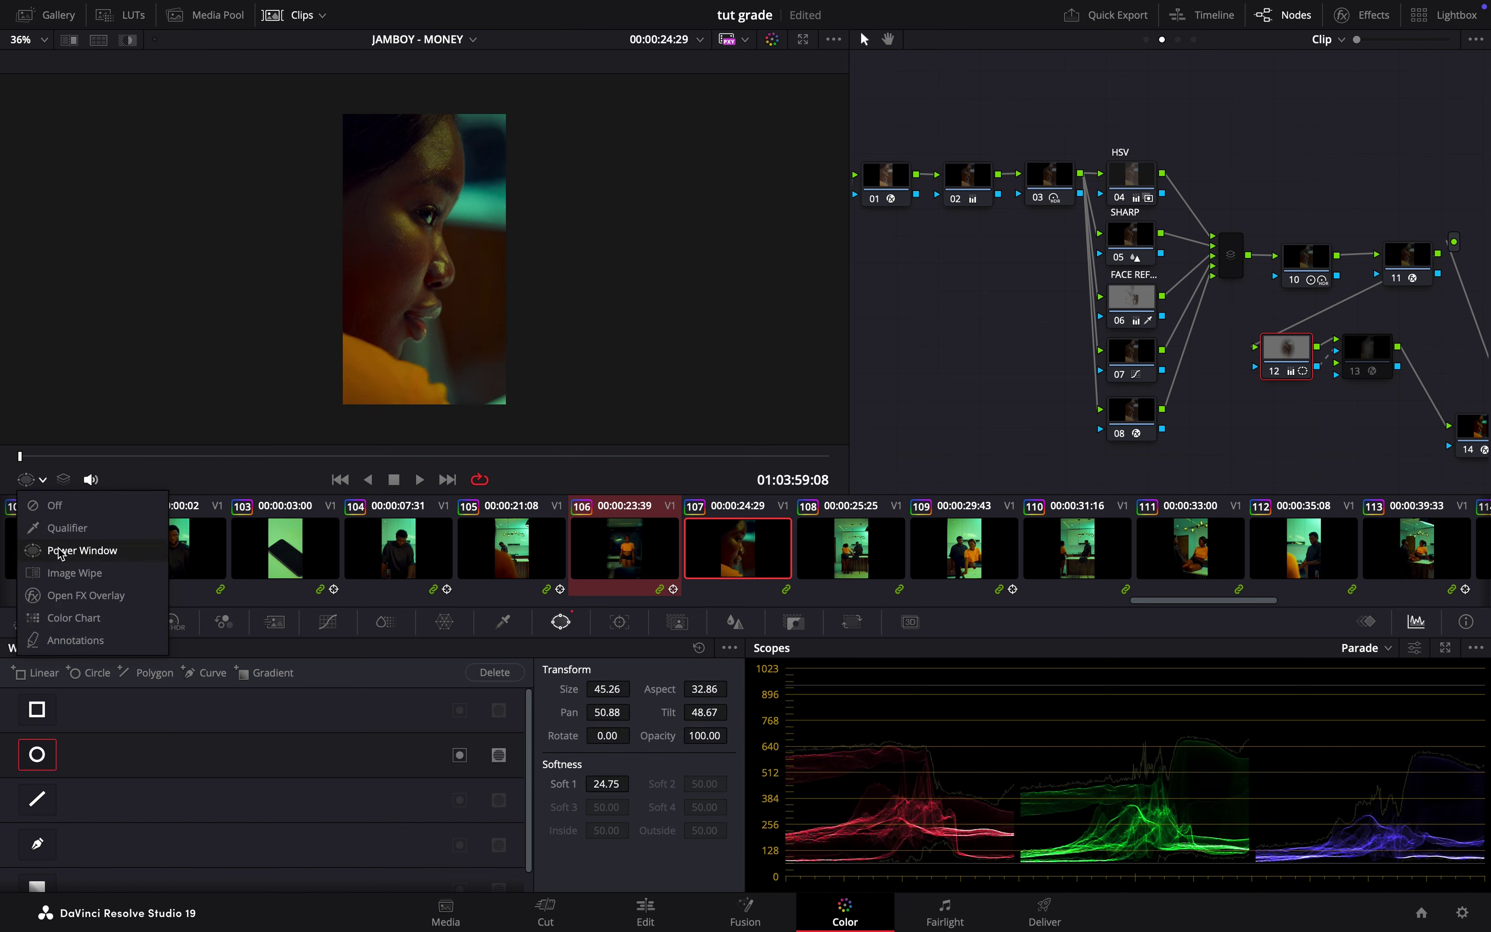
{"action": "left_click", "coordinate": [65, 550]}
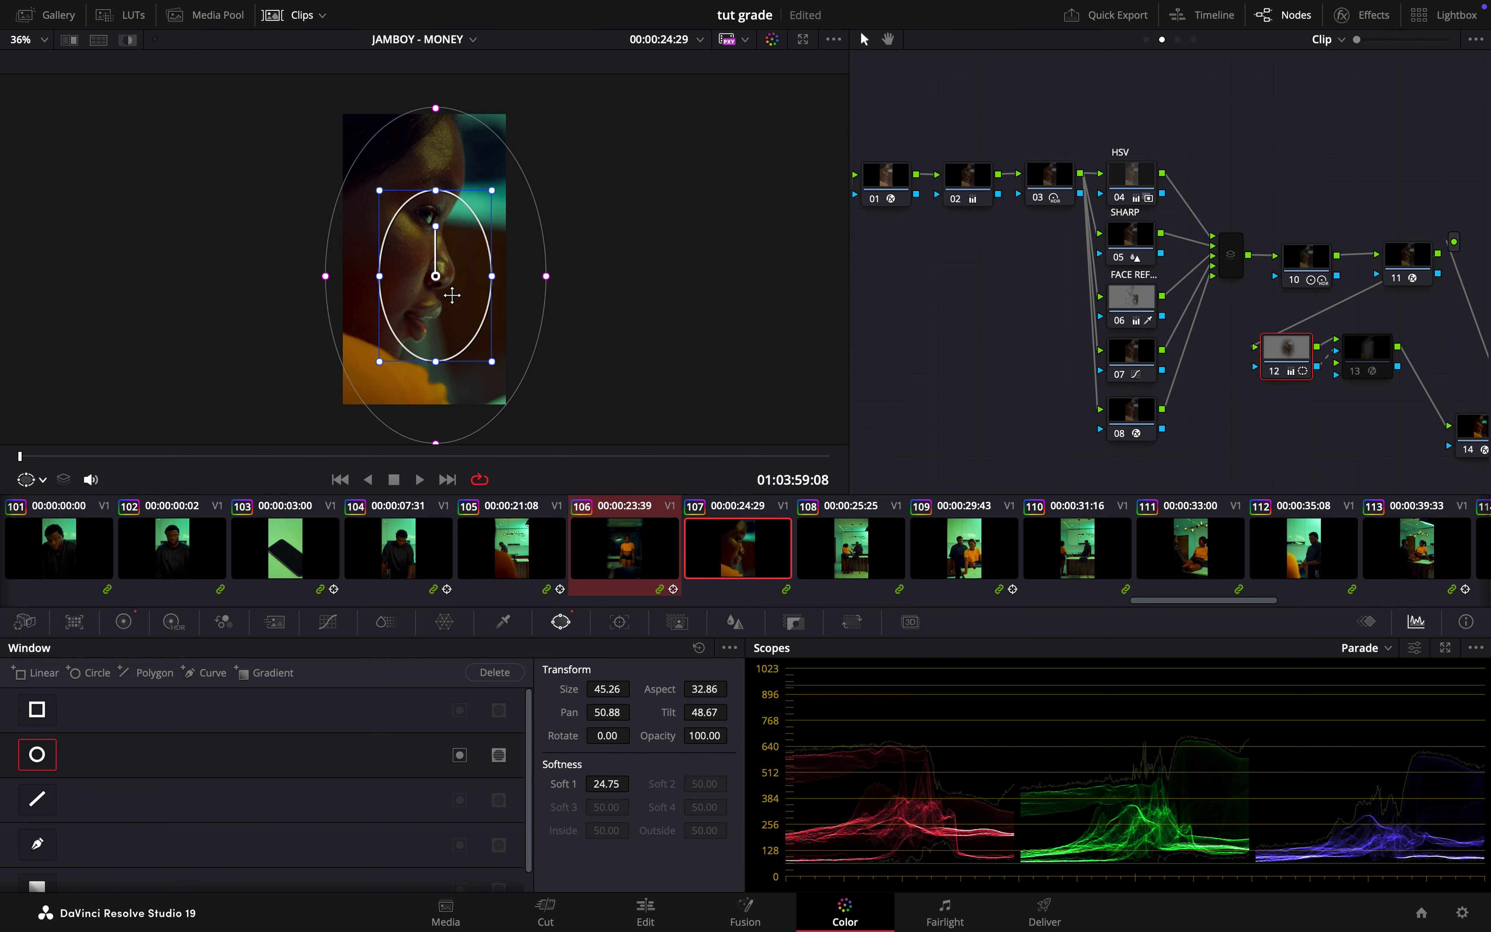
Check the window on clip 106, and move, enlarge and rotate clip 107's circle window about 15 degrees to cover the woman's face
{"action": "left_click", "coordinate": [626, 548]}
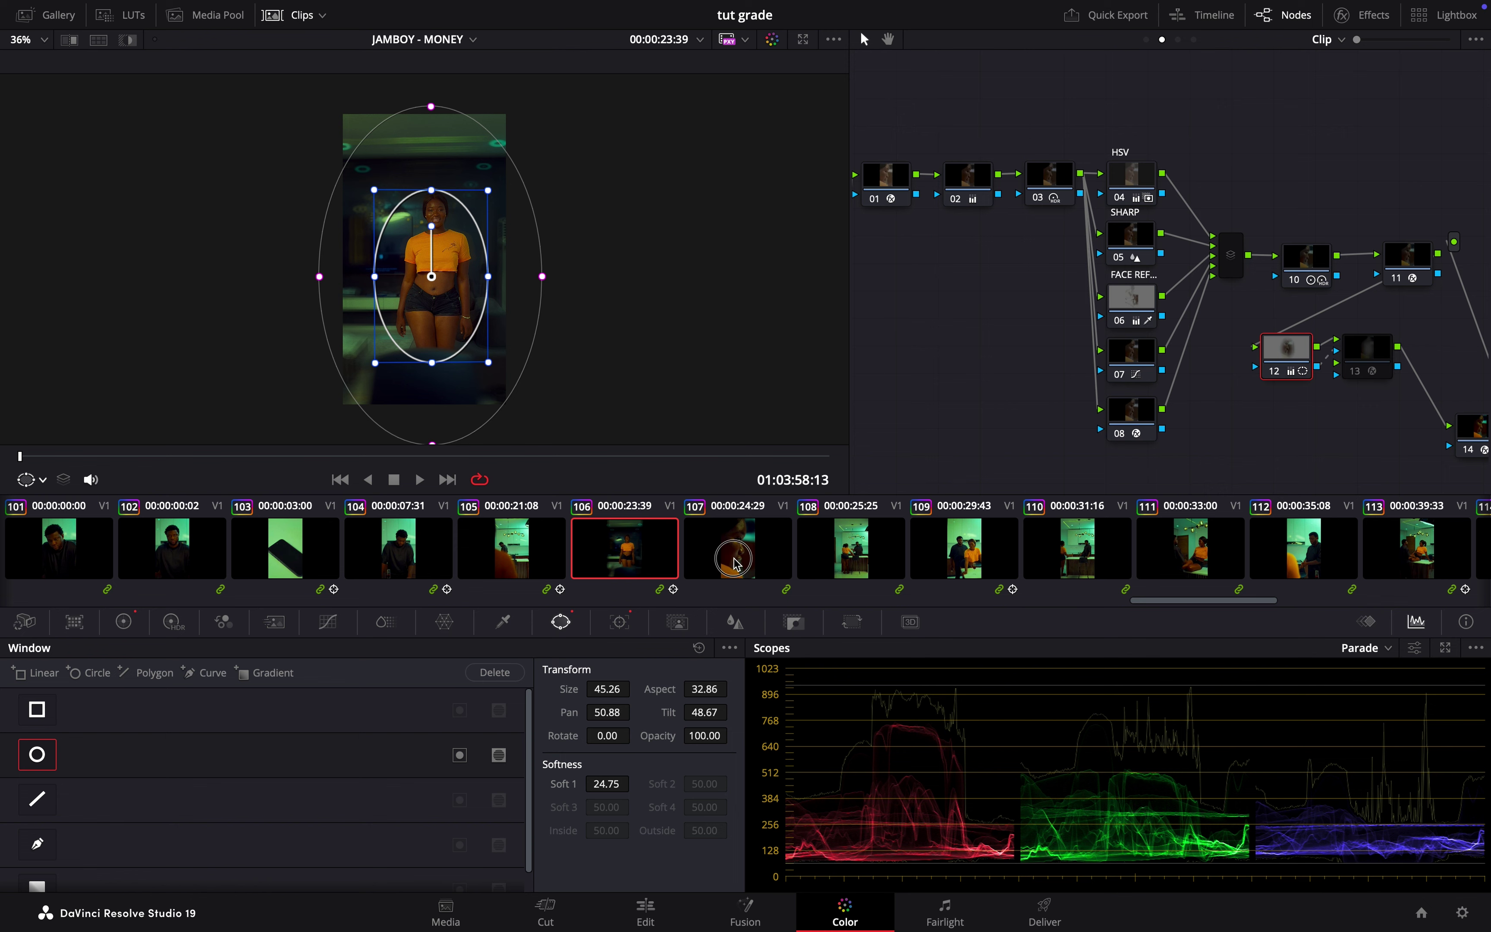
{"action": "left_click", "coordinate": [733, 549]}
{"action": "left_click_drag", "start_coordinate": [453, 294], "coordinate": [438, 284]}
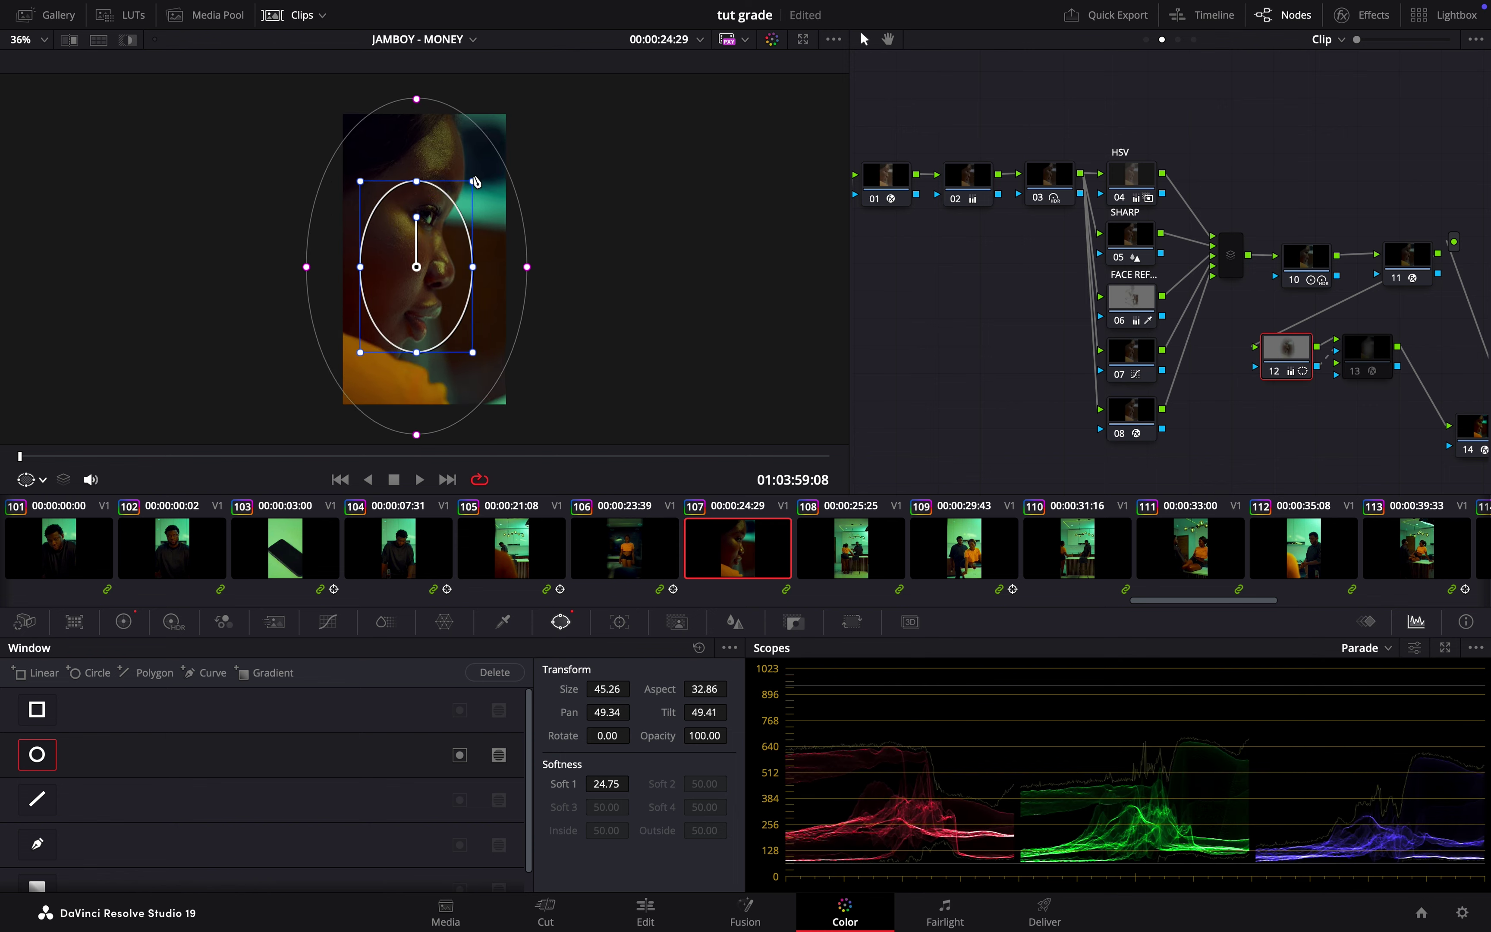
{"action": "left_click_drag", "start_coordinate": [474, 184], "coordinate": [509, 162]}
{"action": "left_click_drag", "start_coordinate": [416, 216], "coordinate": [450, 202]}
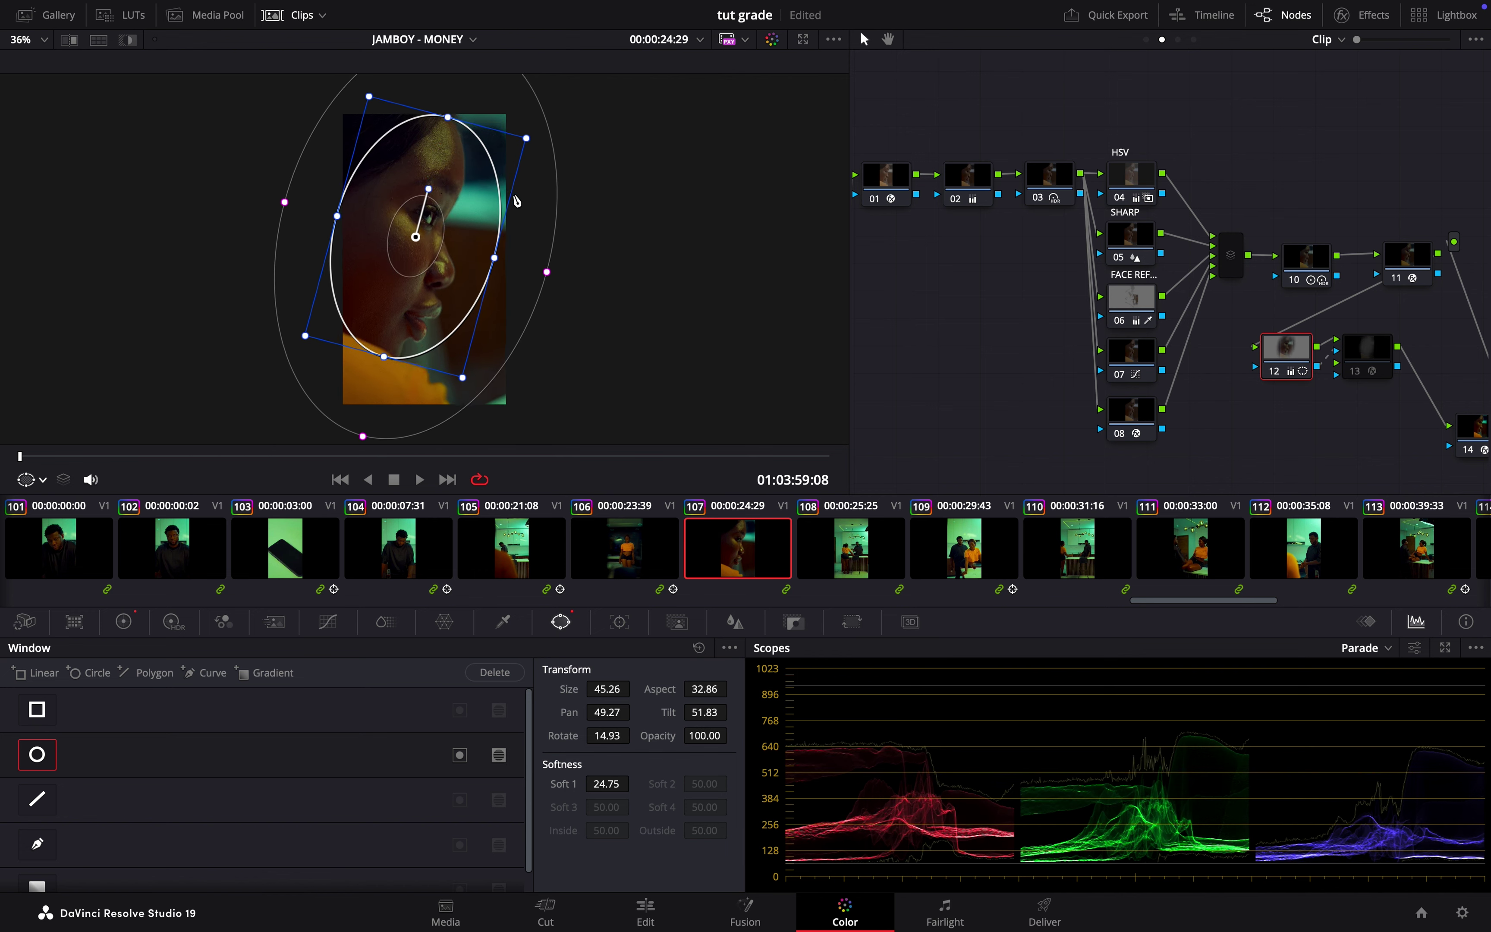
Turn node 12 off and back on for clip 107 to check the effect of the reshaped window
{"action": "scroll", "coordinate": [516, 200], "scroll_direction": "up", "scroll_amount": 5}
{"action": "scroll", "coordinate": [516, 201], "scroll_direction": "down", "scroll_amount": 3}
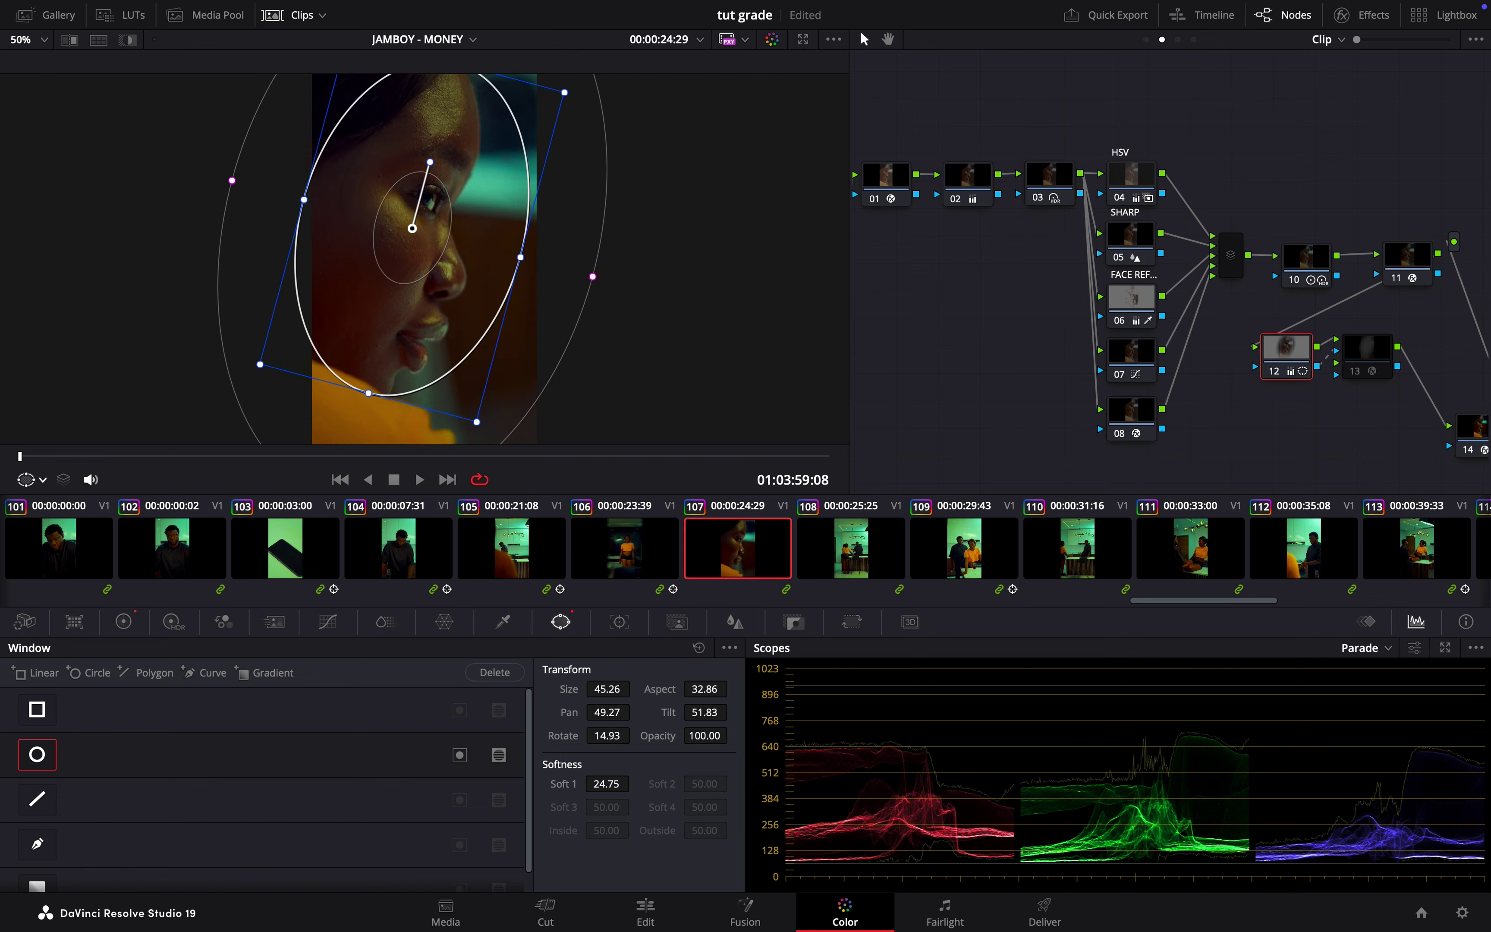
{"action": "left_click", "coordinate": [1274, 372]}
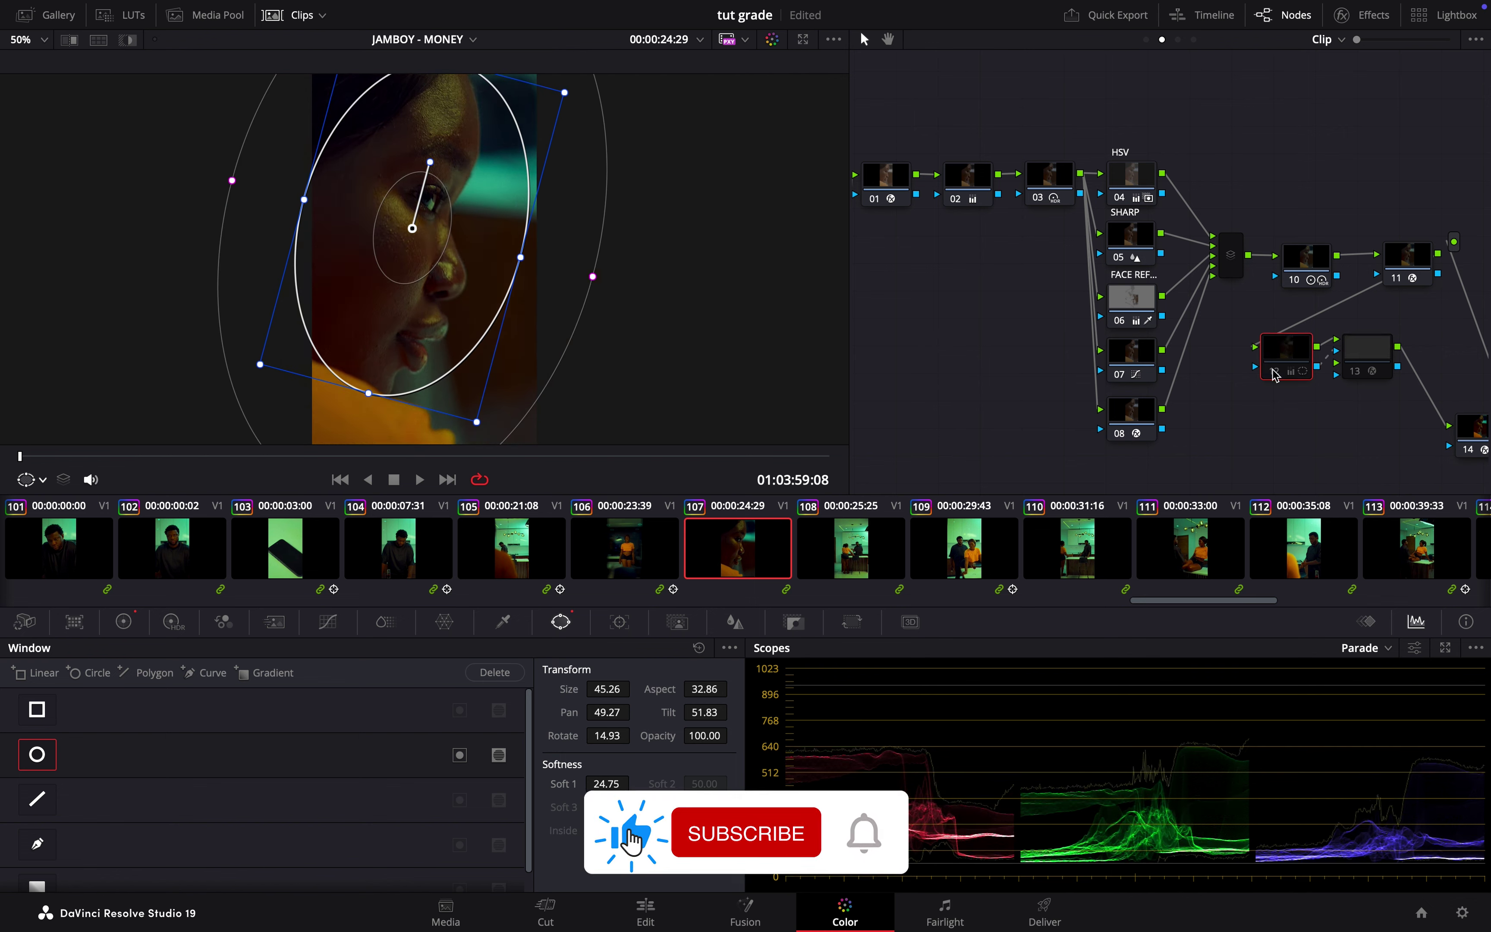
{"action": "left_click", "coordinate": [1274, 372]}
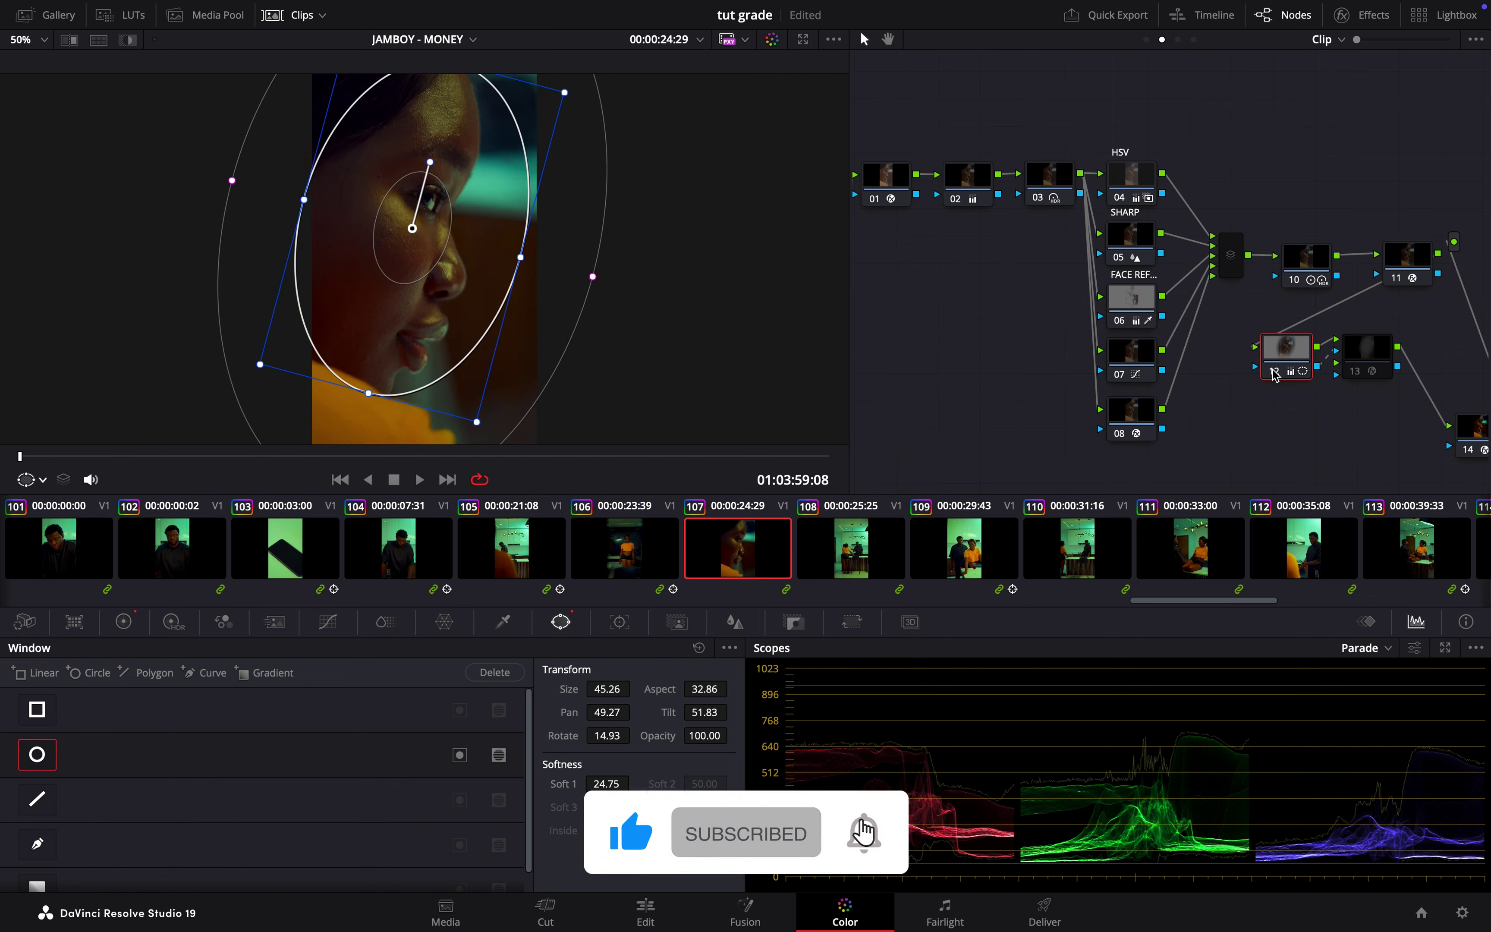
Turn node 13 back on for clip 106, and compare its windowed look with clip 107 with the color wheels open
{"action": "left_click", "coordinate": [124, 621]}
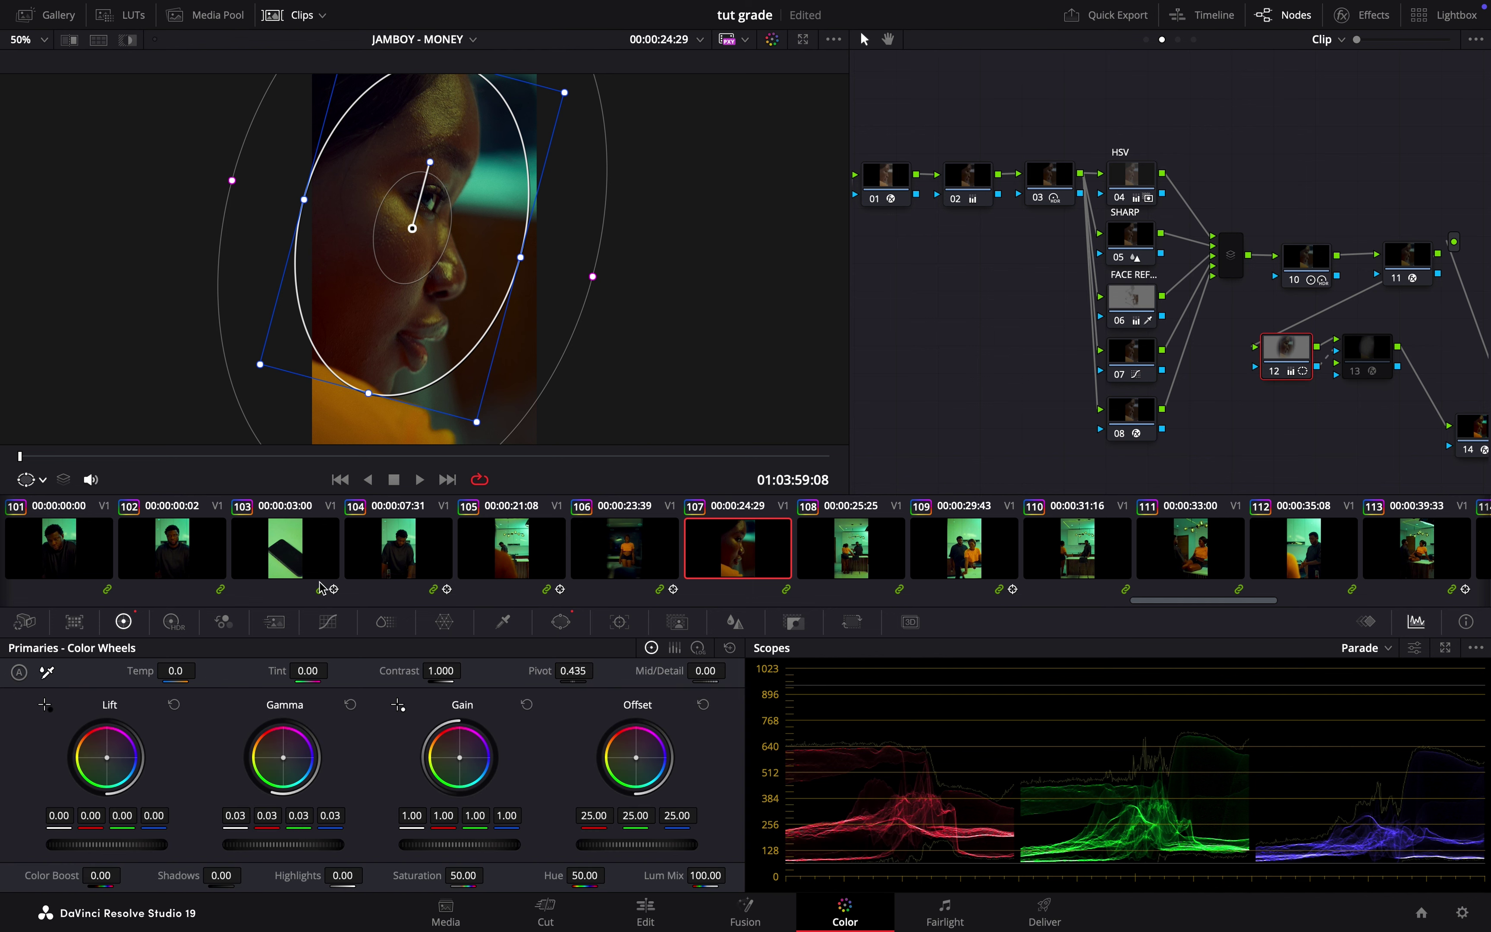
{"action": "left_click", "coordinate": [622, 558]}
{"action": "scroll", "coordinate": [501, 213], "scroll_direction": "up", "scroll_amount": 5}
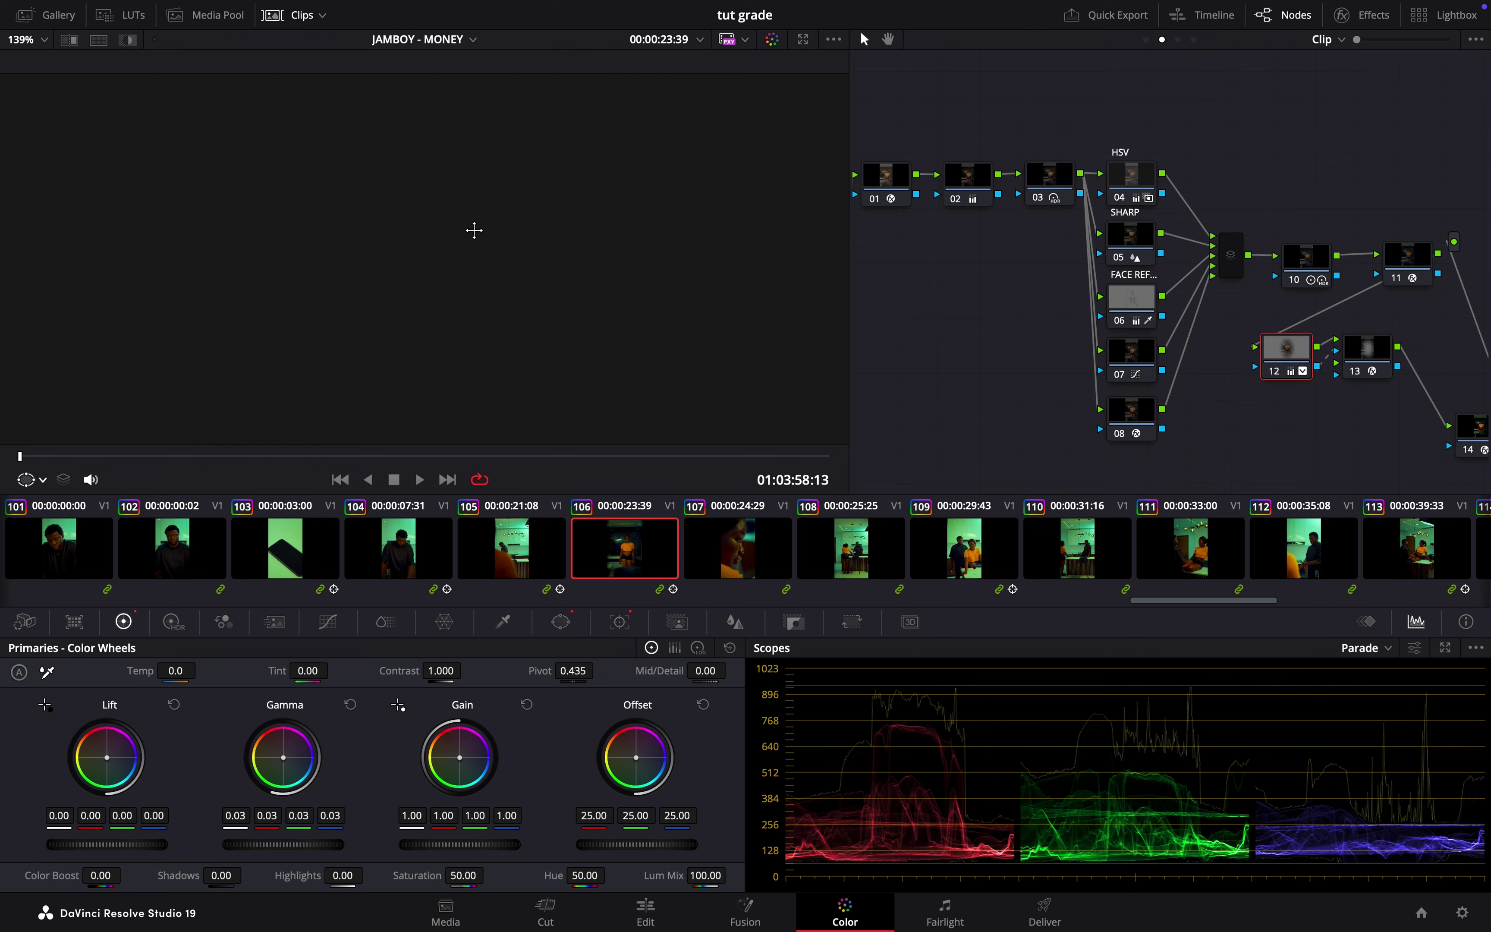
{"action": "scroll", "coordinate": [473, 230], "scroll_direction": "down", "scroll_amount": 4}
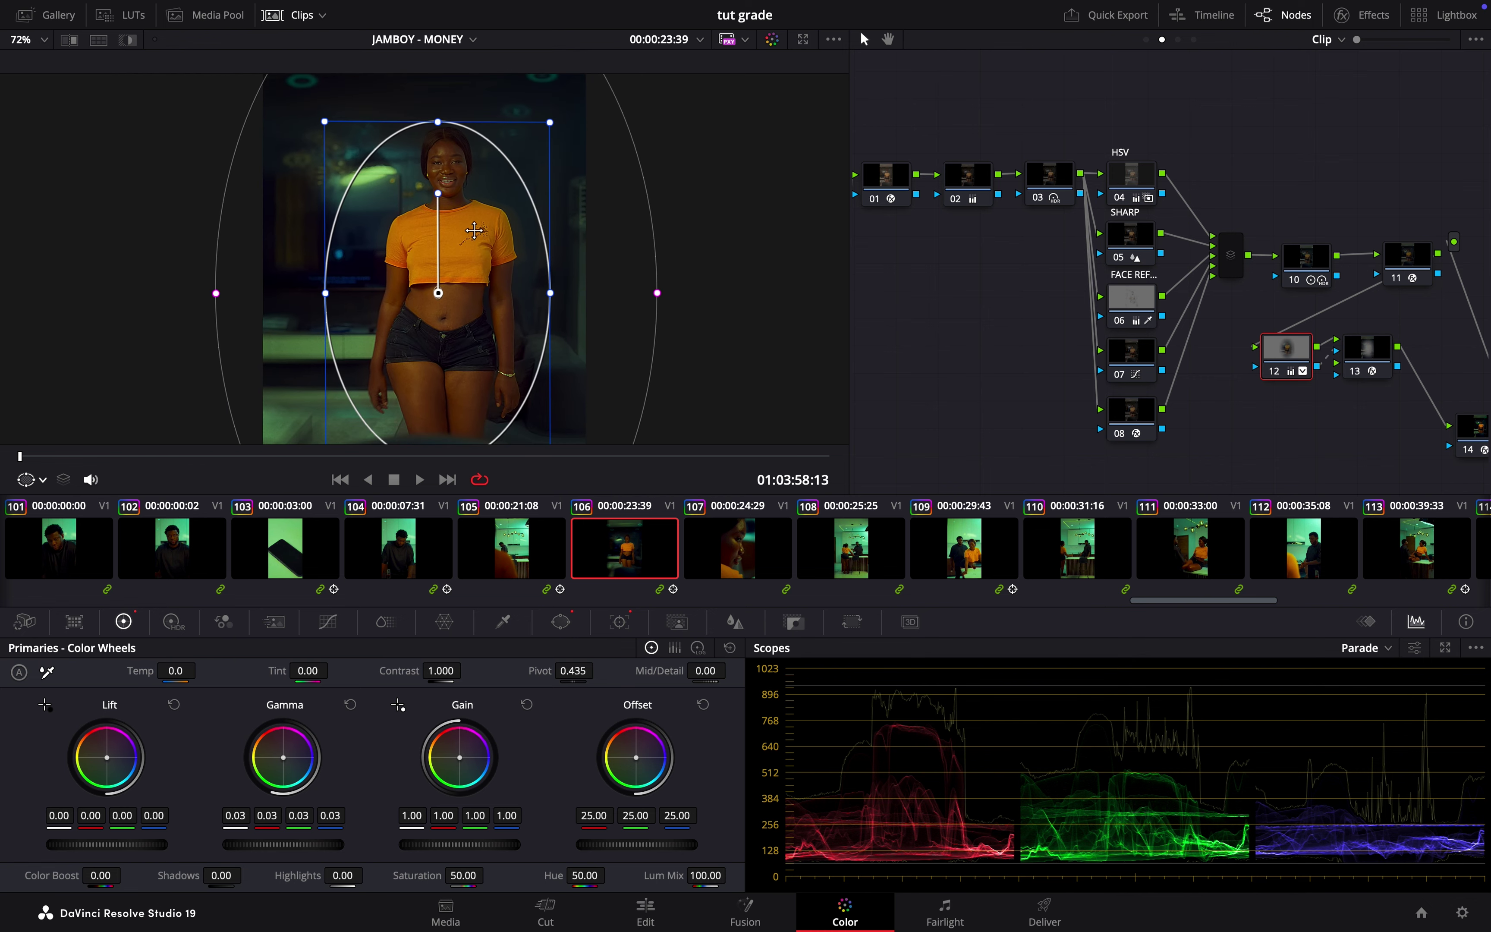
{"action": "left_click", "coordinate": [735, 566]}
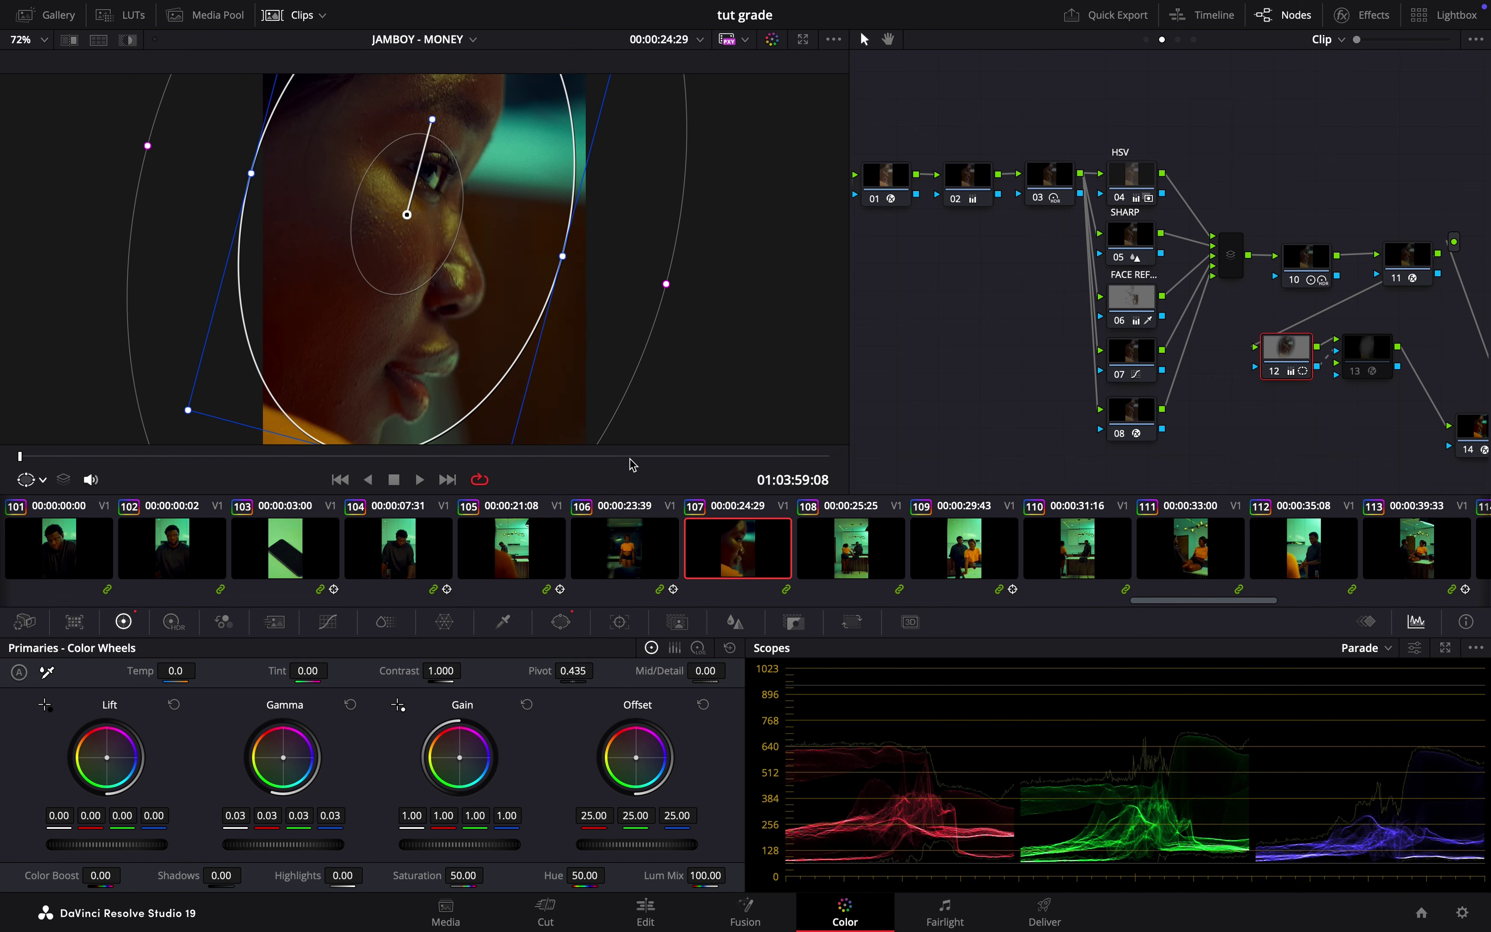
{"action": "scroll", "coordinate": [486, 374], "scroll_direction": "down", "scroll_amount": 2}
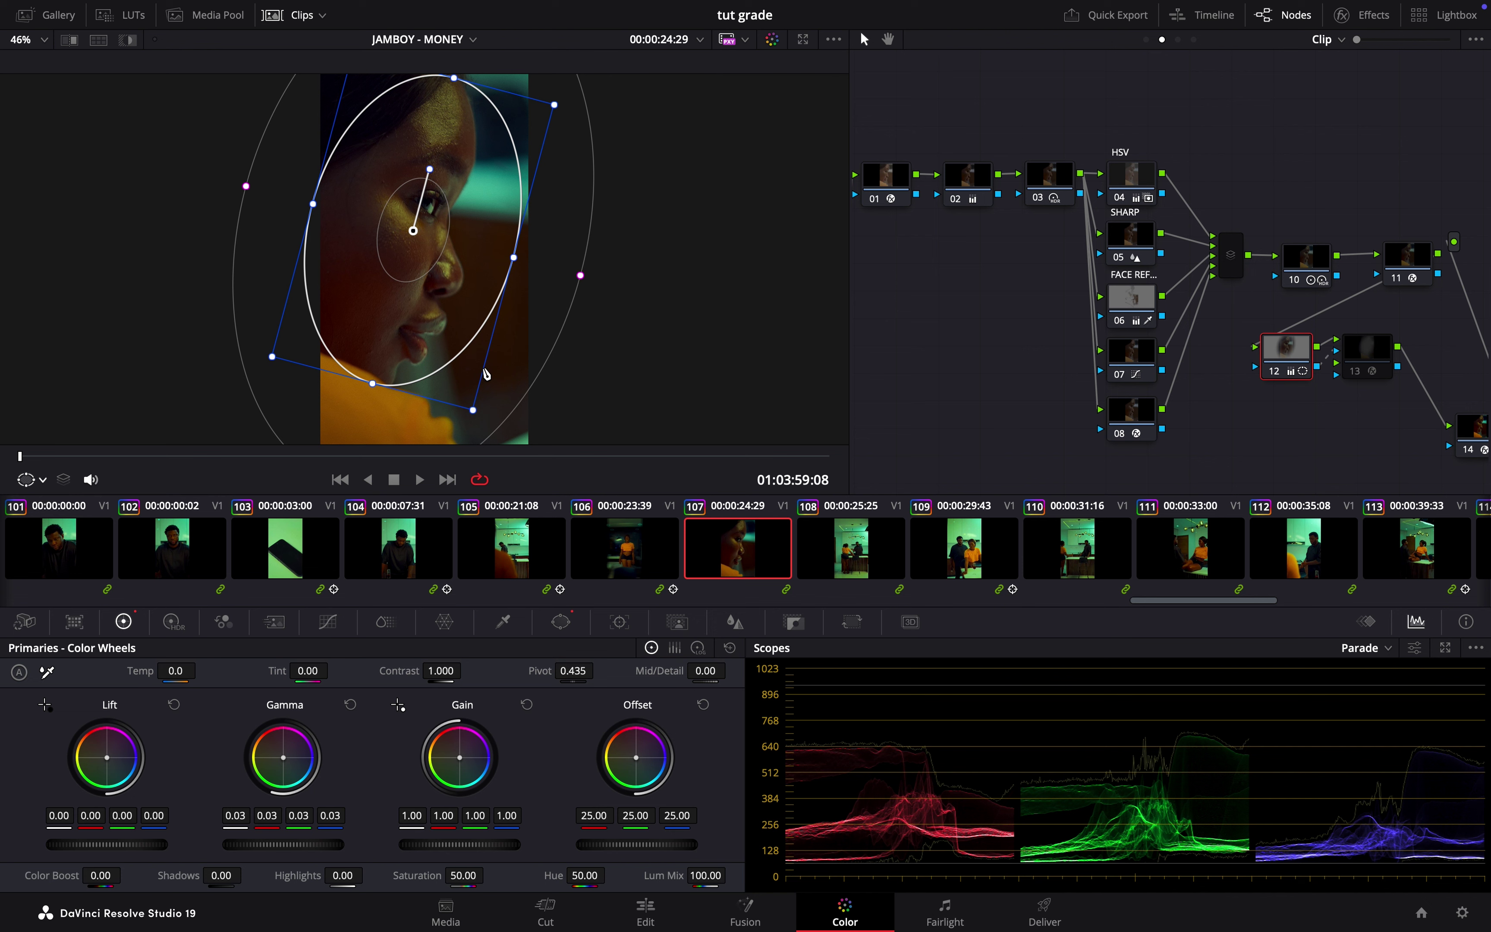
Set node 02's gamma to 0.02 on clip 107 and compare the brightness with clip 106
{"action": "left_click", "coordinate": [959, 184]}
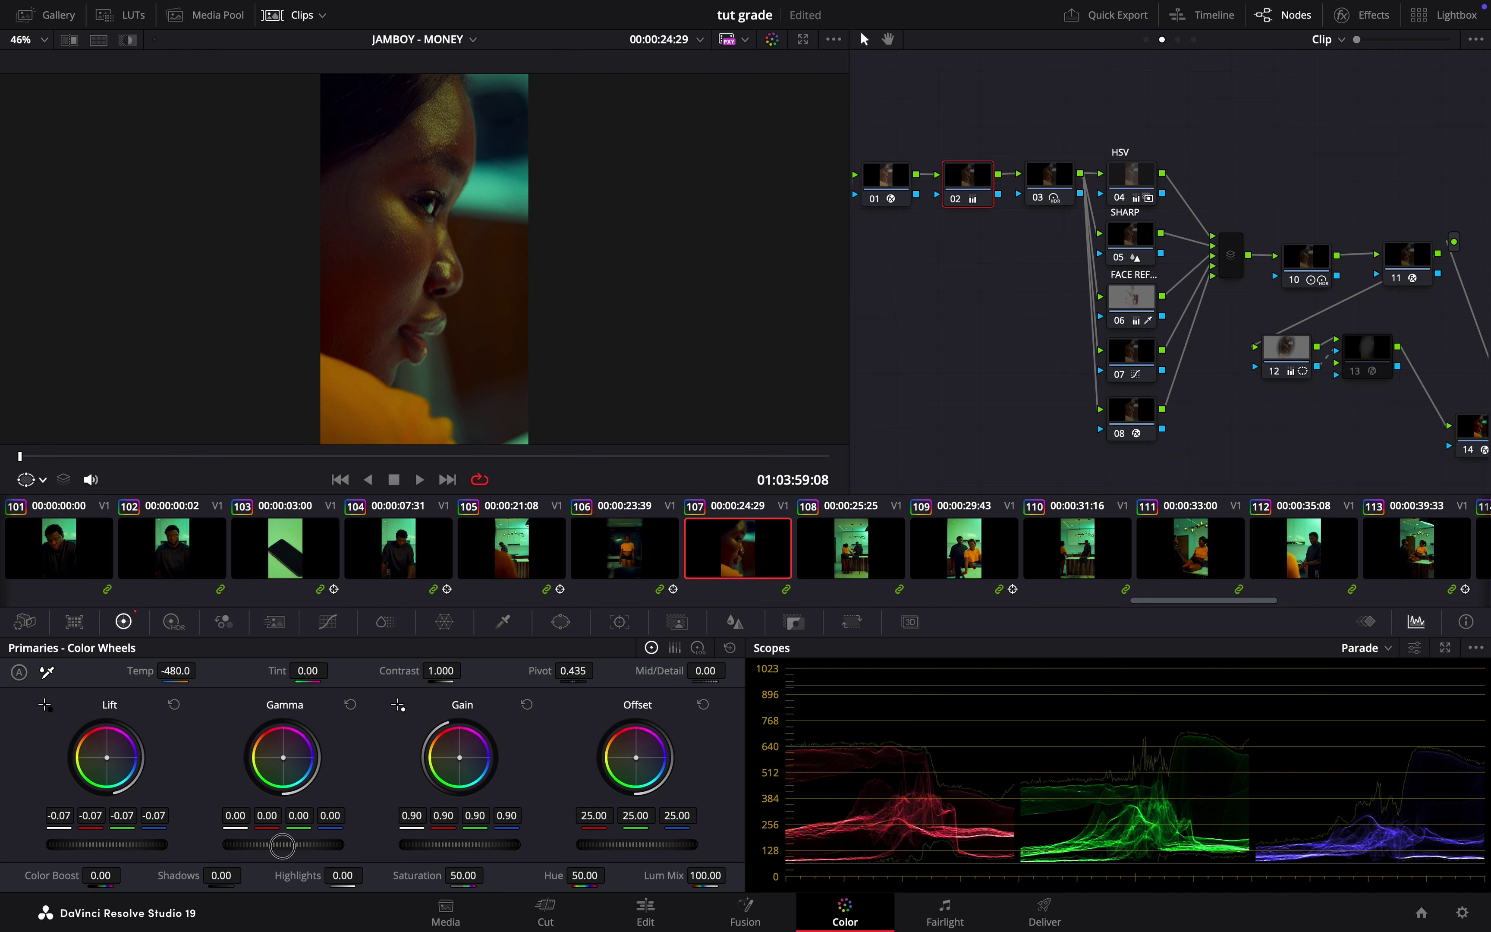
{"action": "left_click_drag", "start_coordinate": [282, 845], "coordinate": [340, 850]}
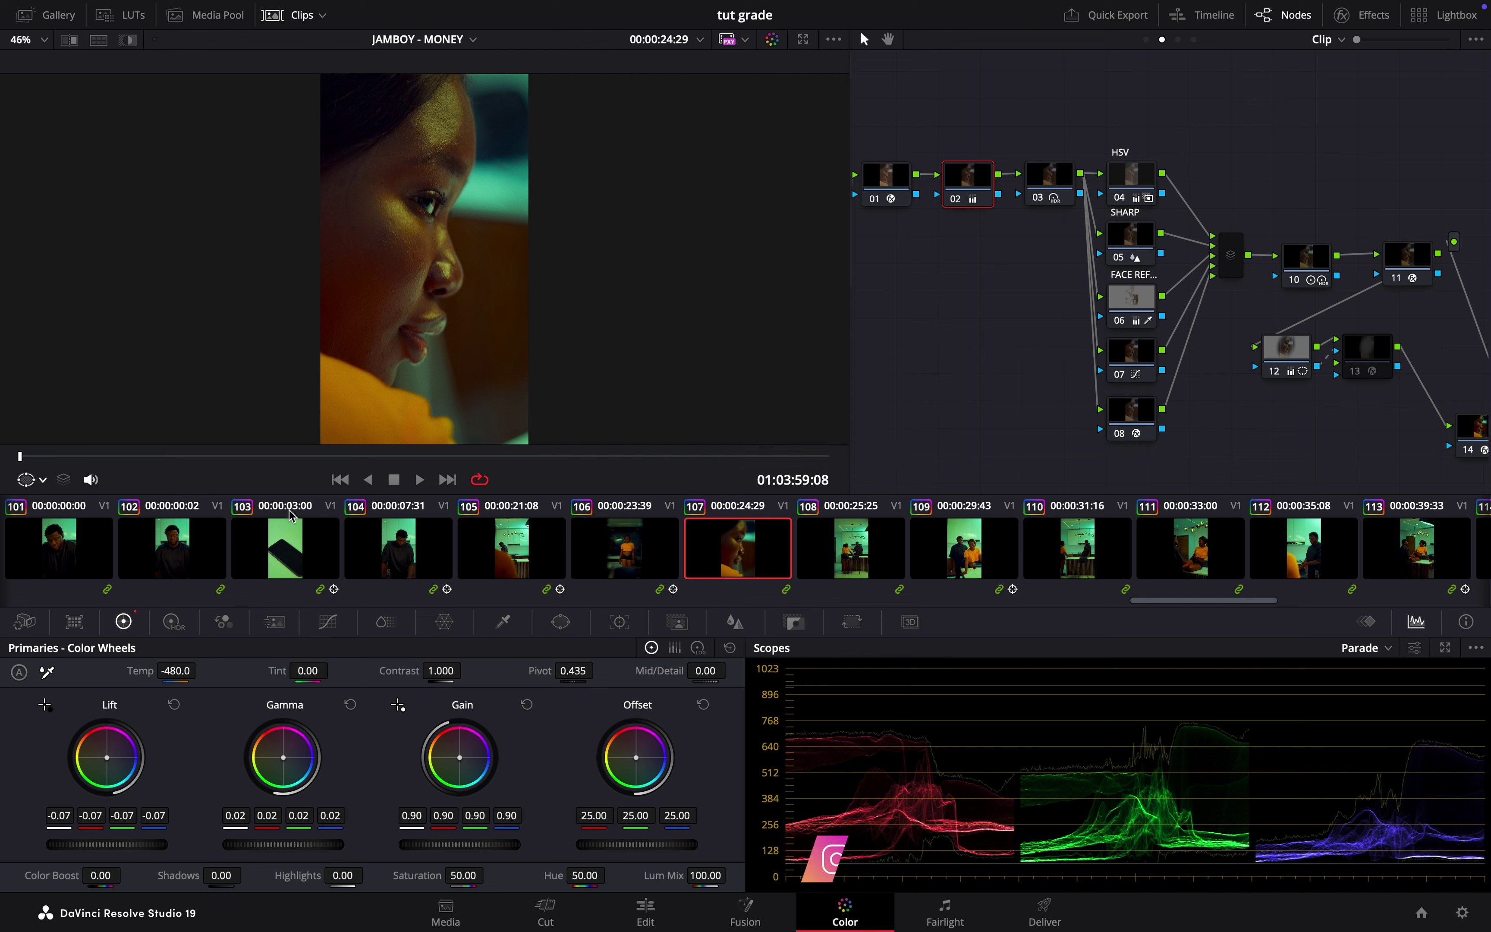
{"action": "left_click", "coordinate": [636, 561]}
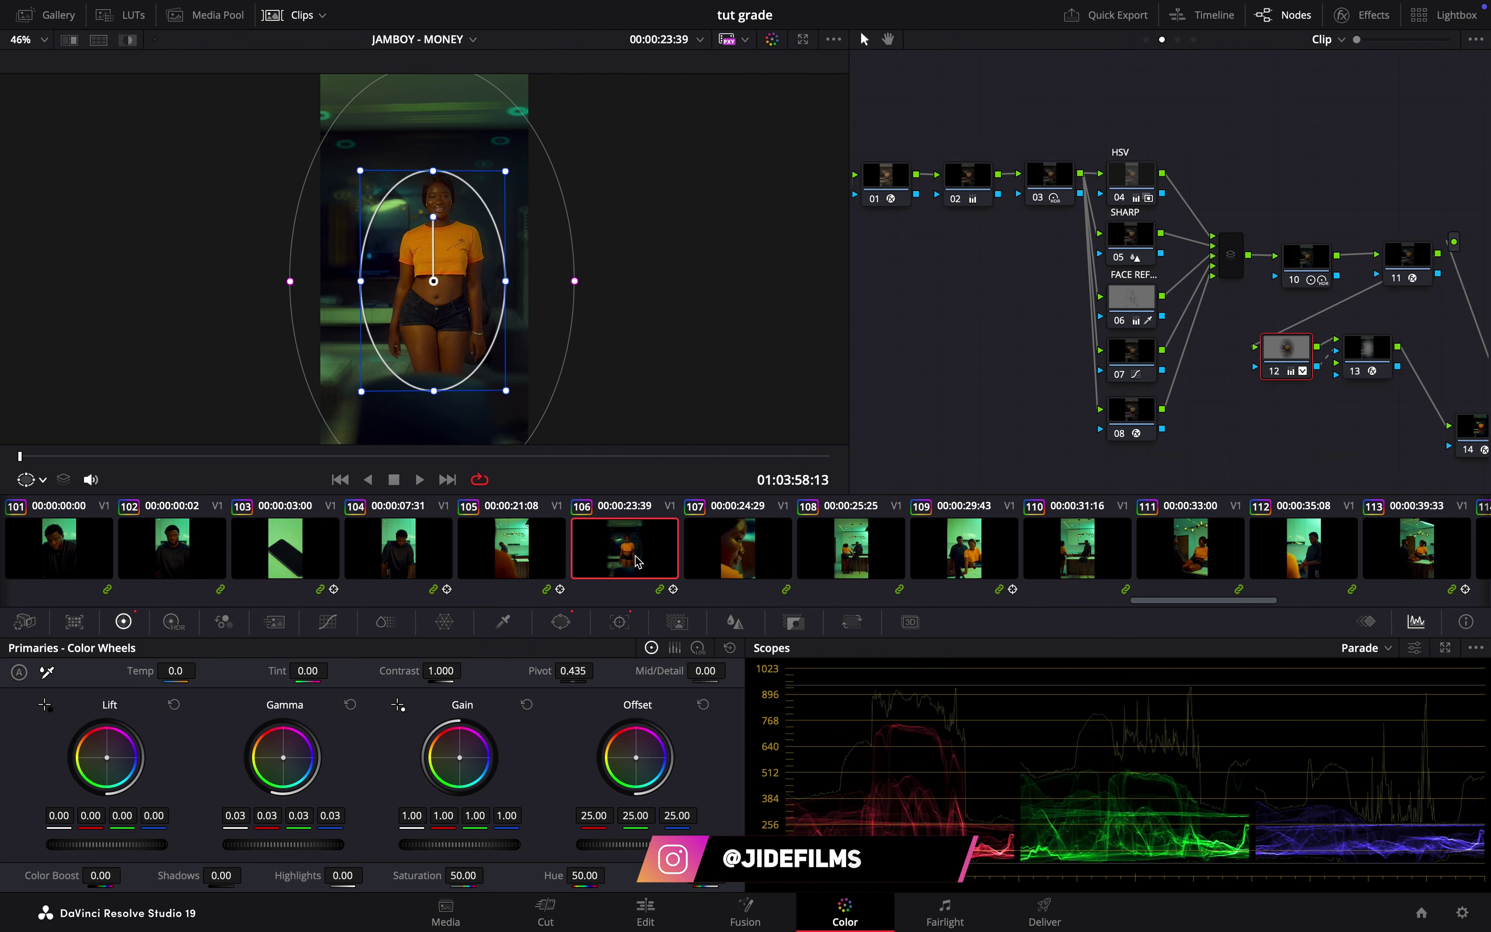
{"action": "left_click", "coordinate": [753, 556]}
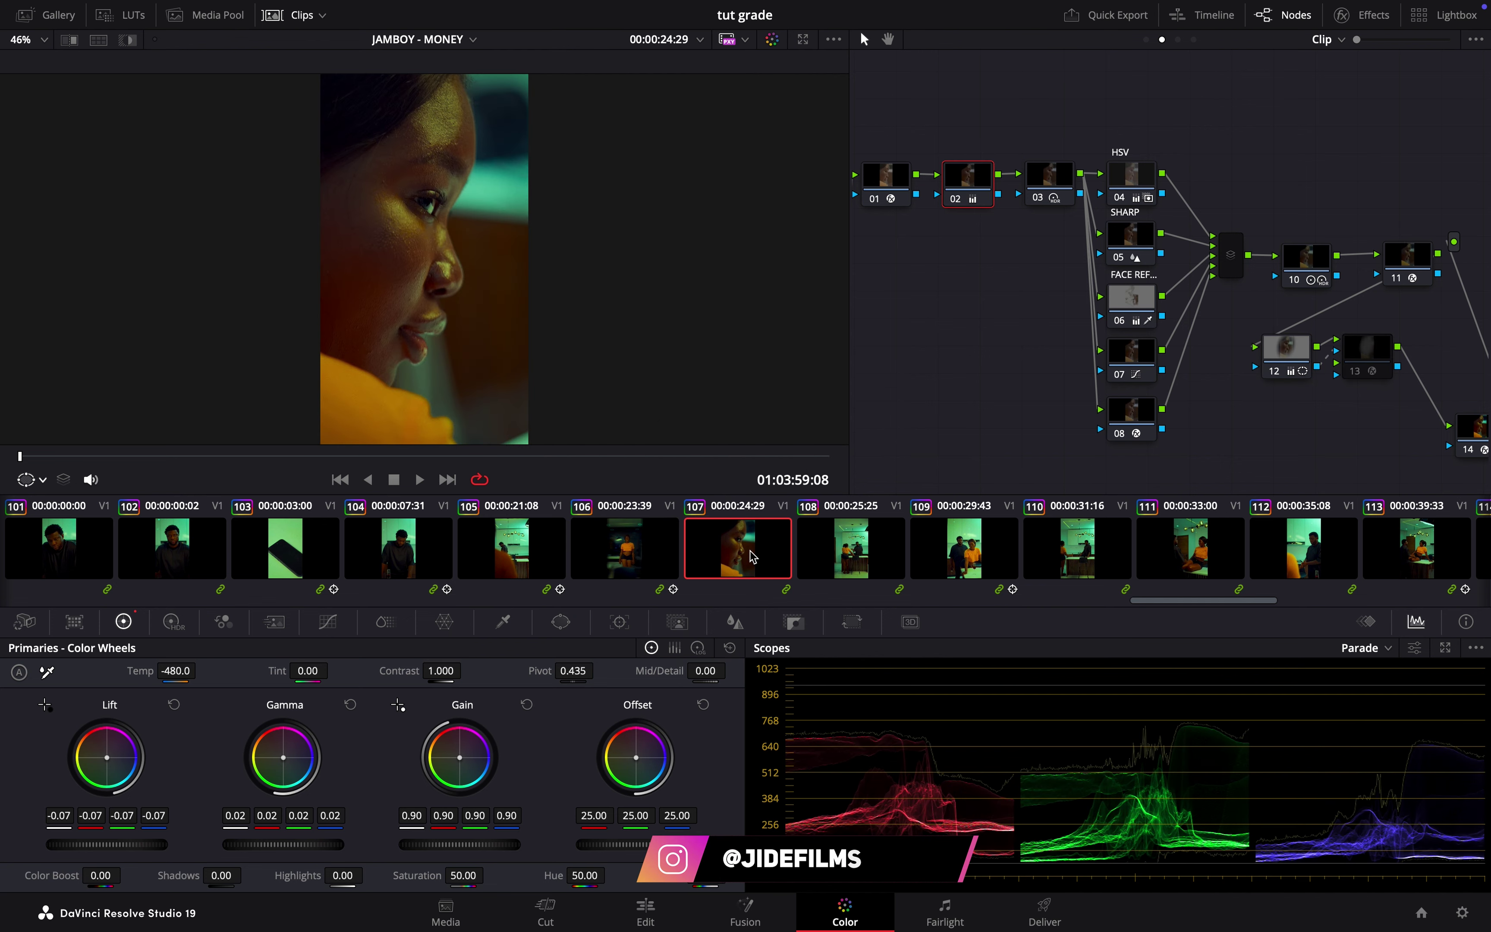
Examine the woman's skin up close on clip 106 and compare it with clip 107
{"action": "left_click", "coordinate": [658, 563]}
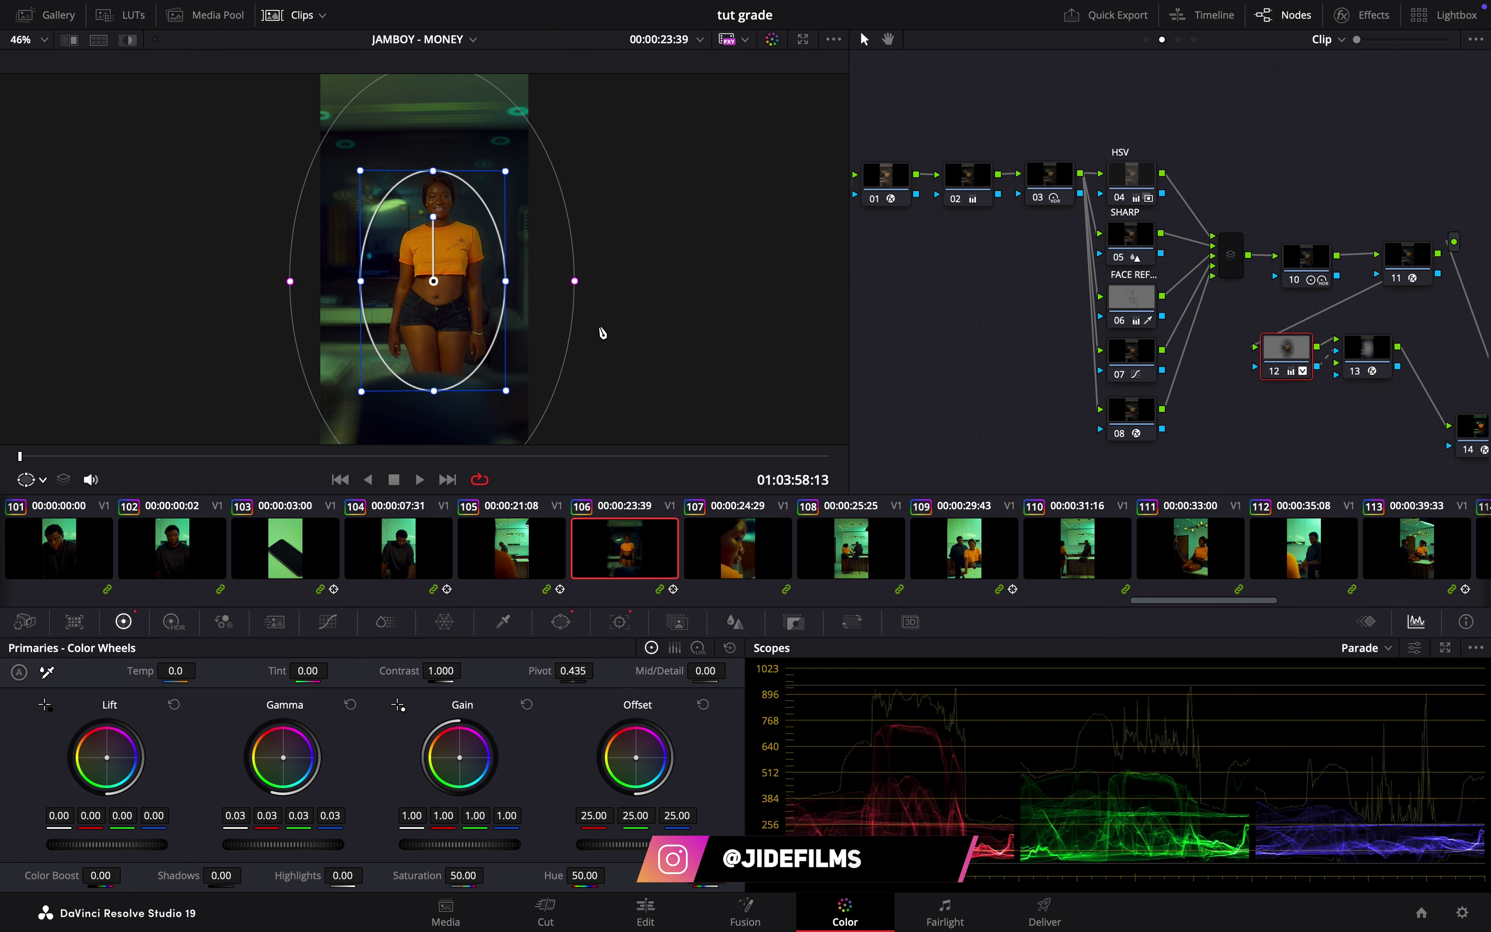
{"action": "scroll", "coordinate": [603, 333], "scroll_direction": "up", "scroll_amount": 6}
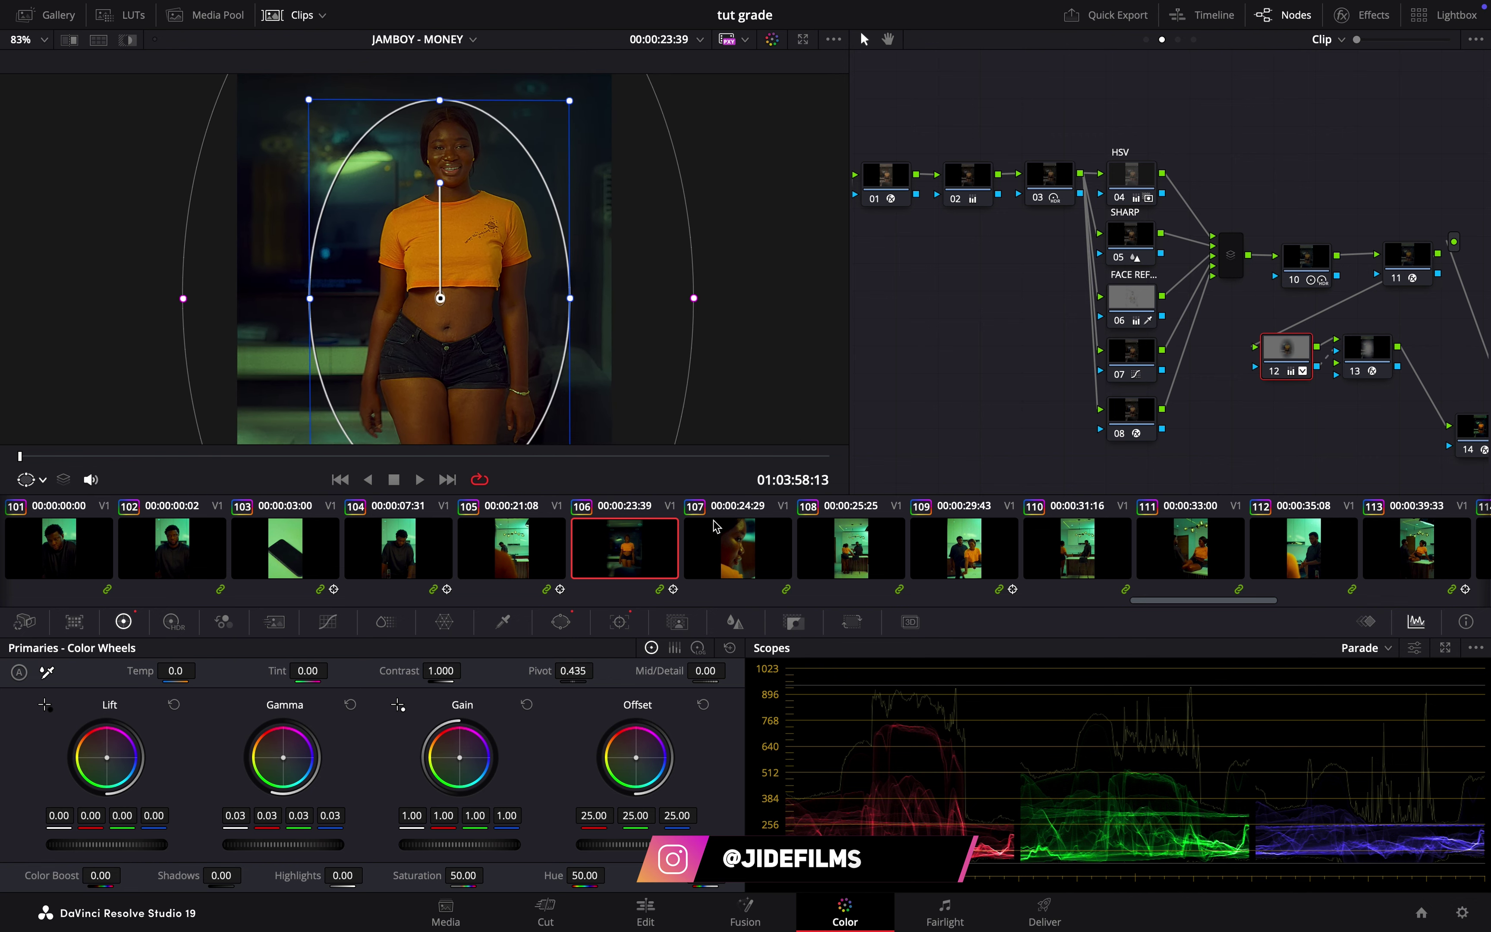
{"action": "left_click", "coordinate": [755, 567]}
{"action": "scroll", "coordinate": [638, 376], "scroll_direction": "down", "scroll_amount": 6}
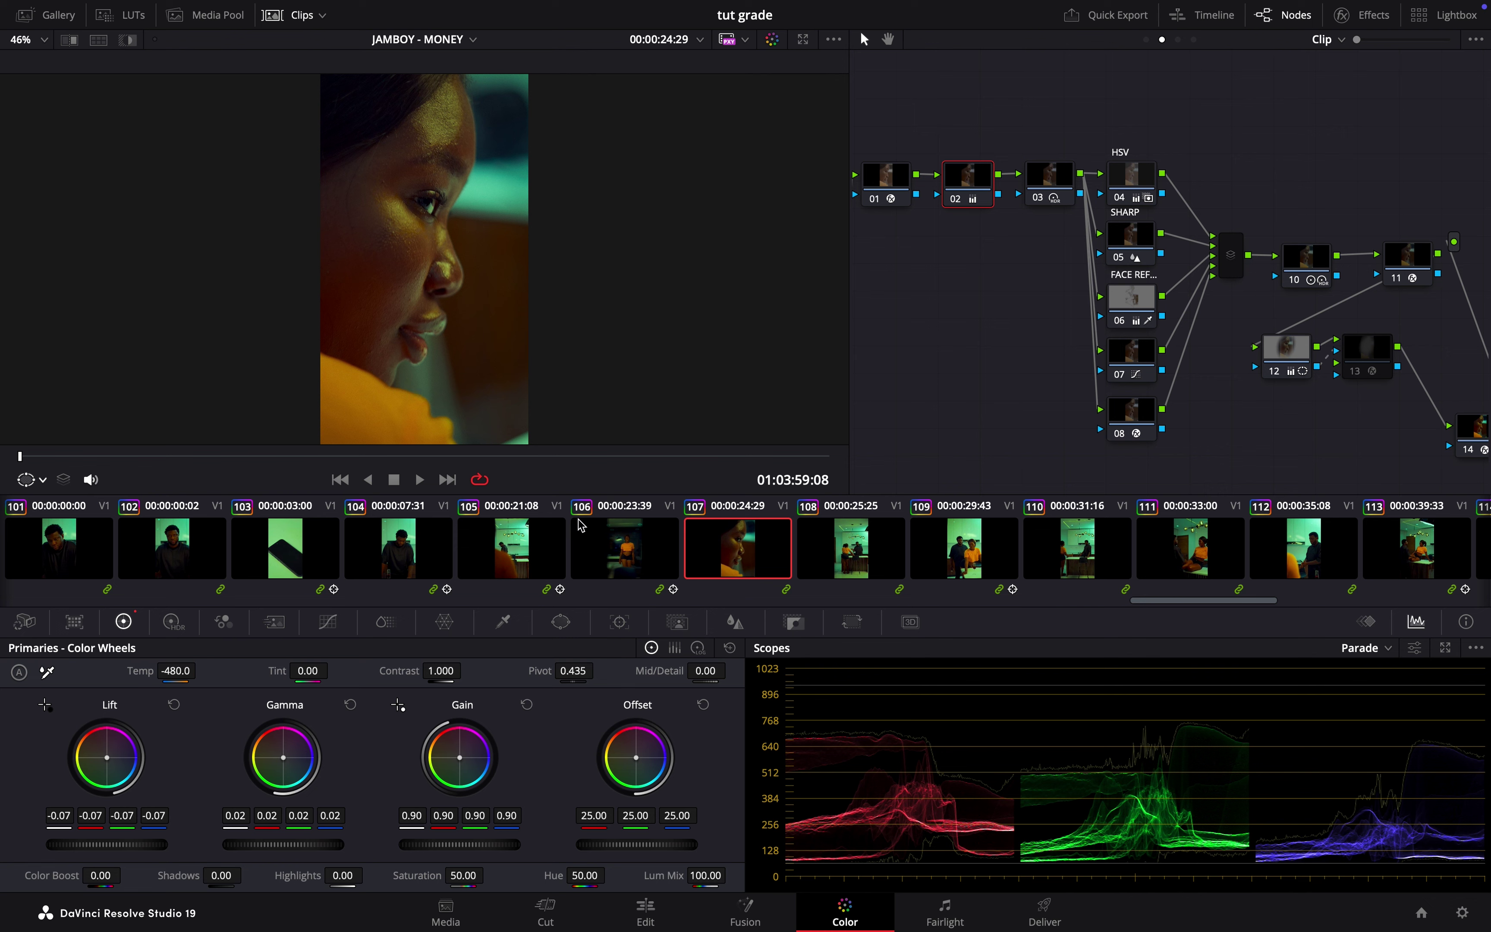
Show the scopes as a Vectorscope and compare the skin tones of clips 106 and 107
{"action": "left_click", "coordinate": [626, 545]}
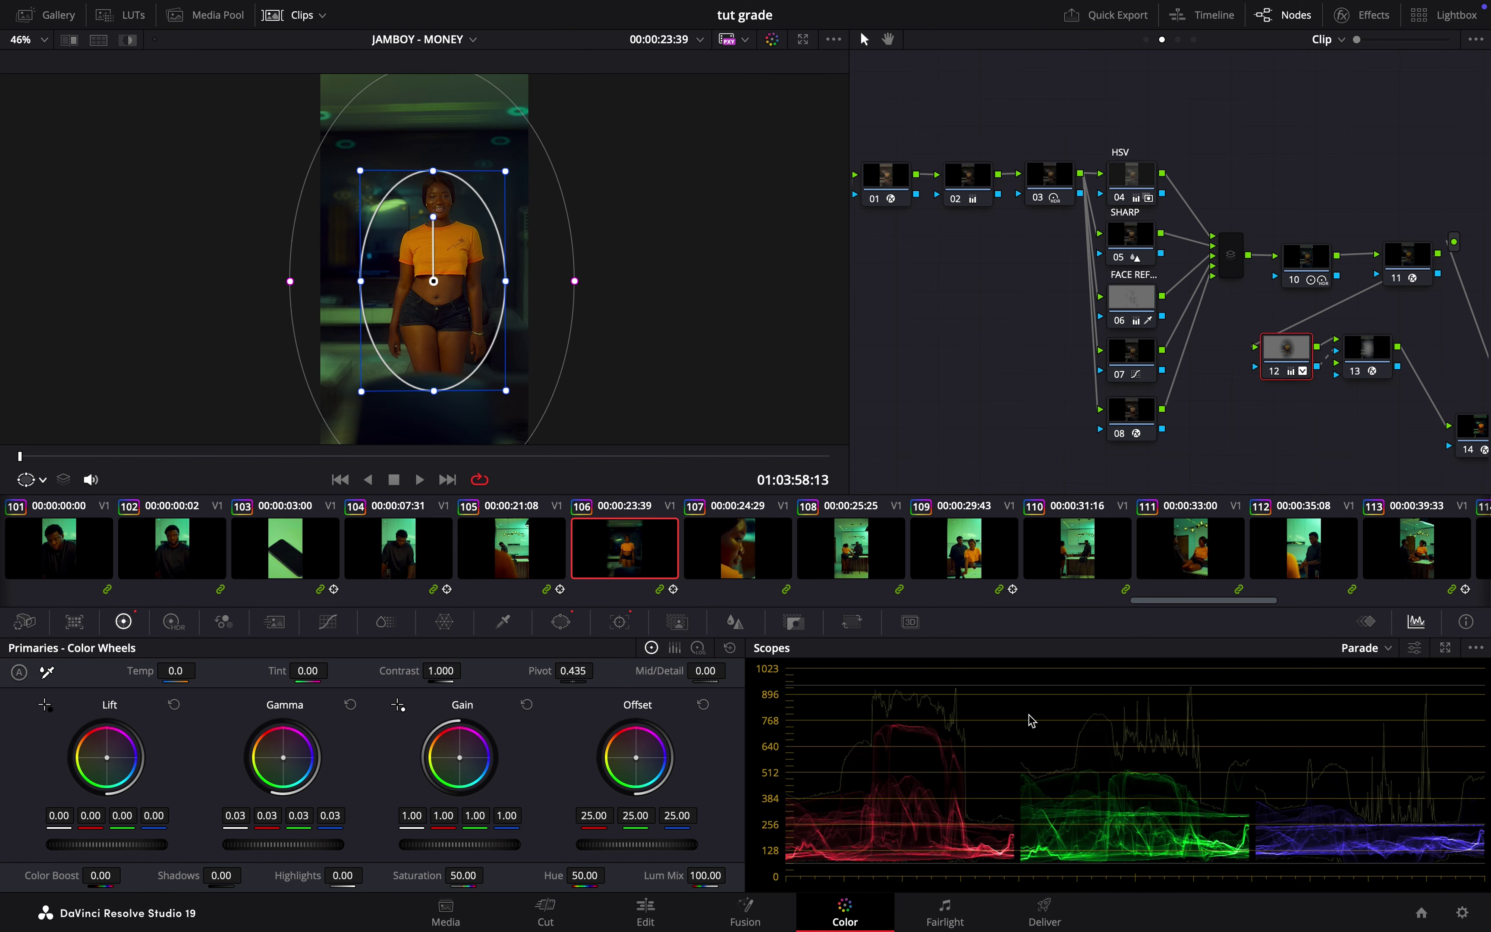
{"action": "left_click", "coordinate": [1375, 649]}
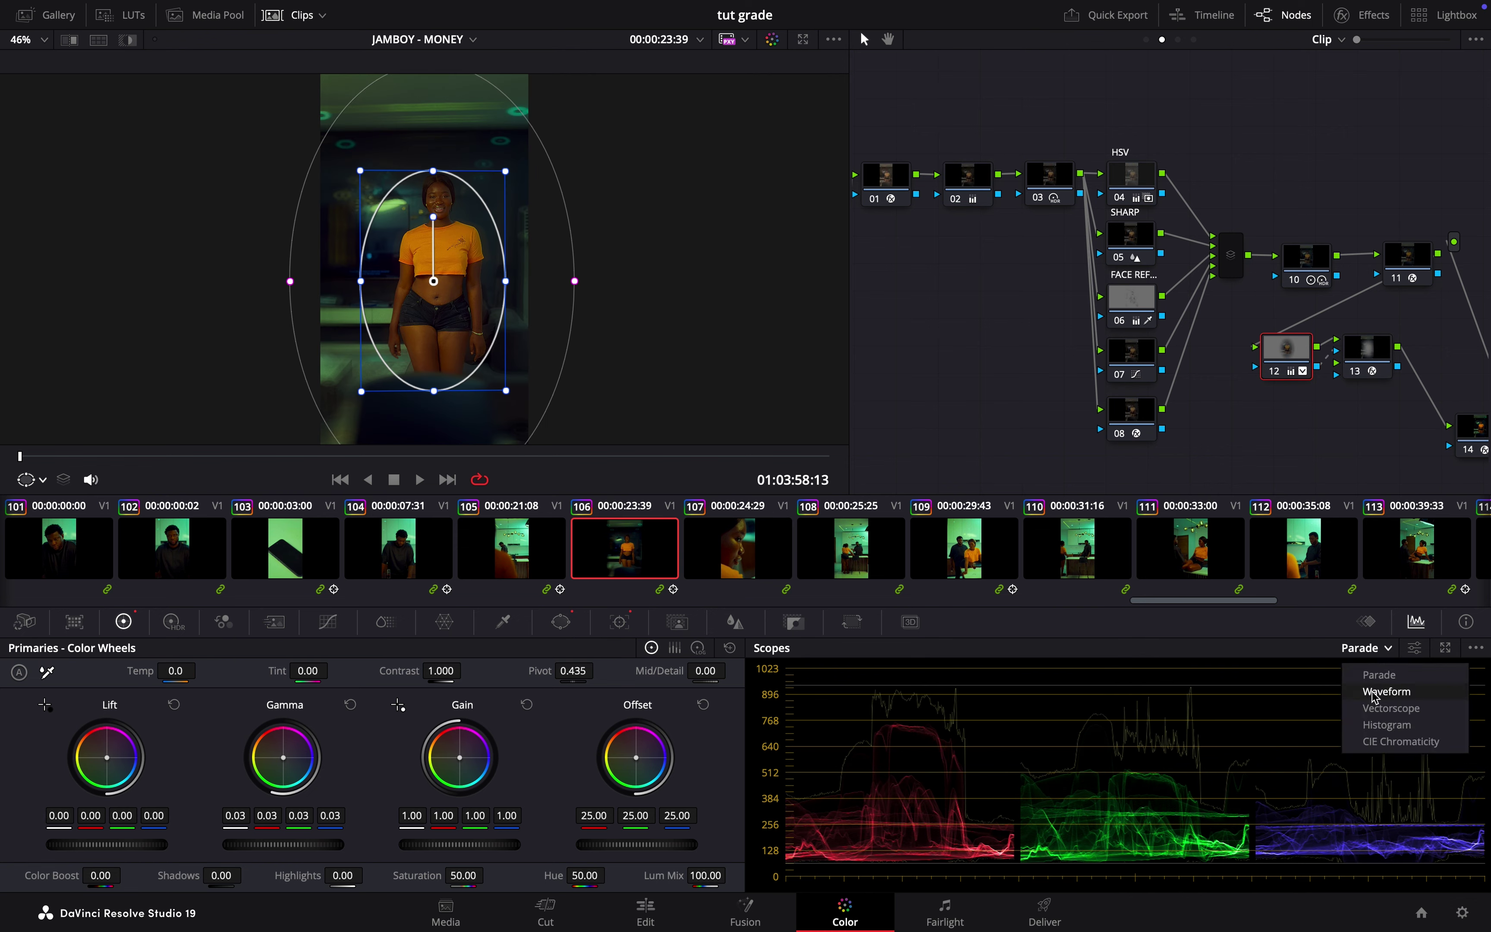
{"action": "left_click", "coordinate": [1374, 710]}
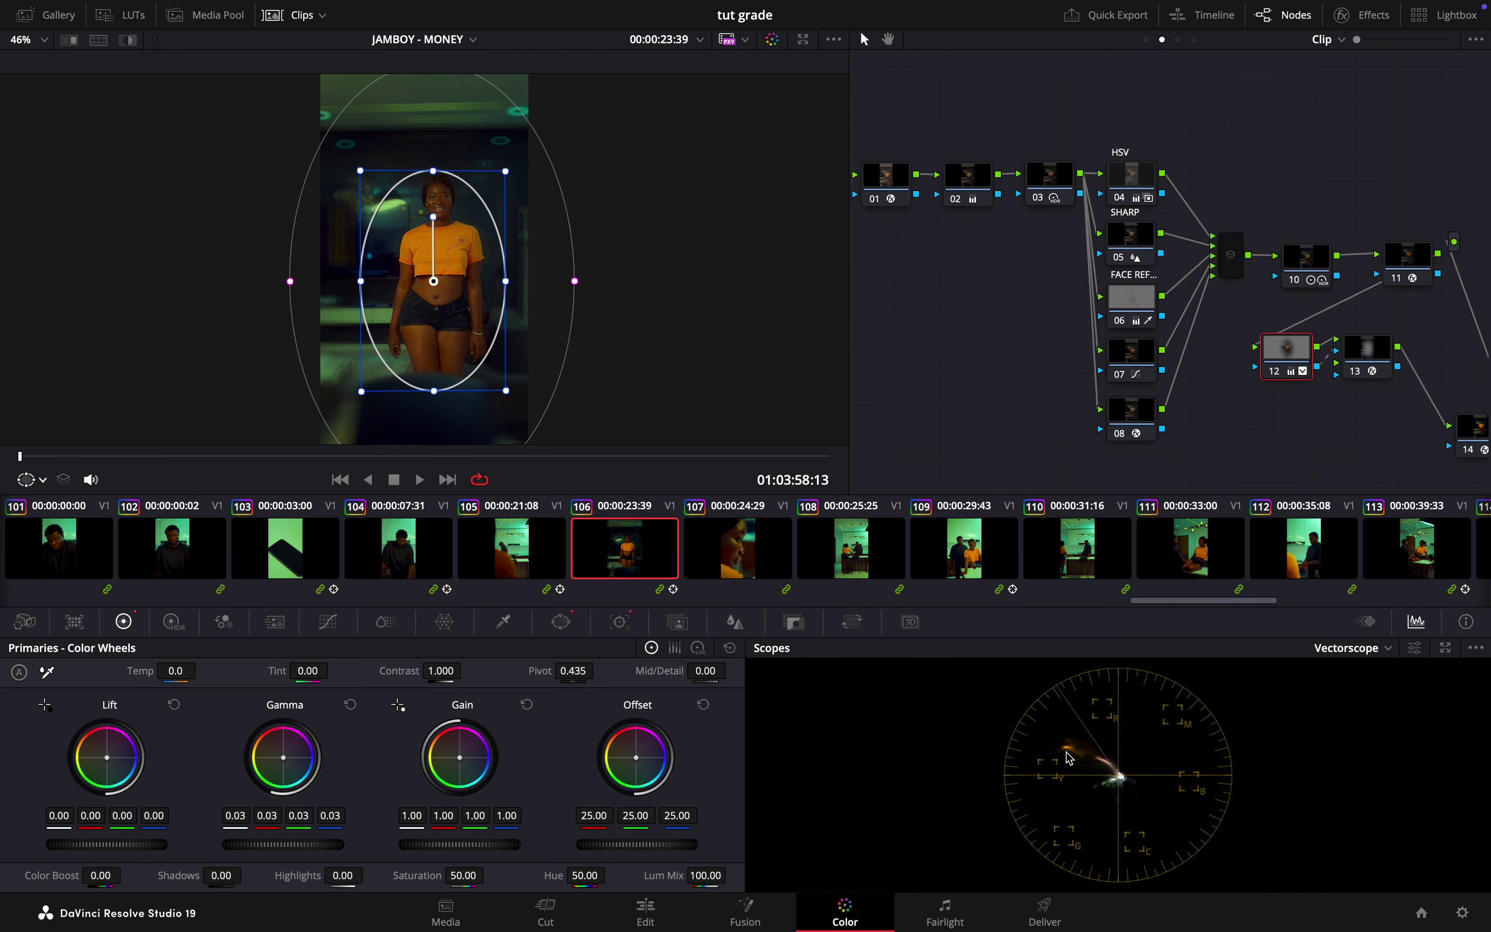
{"action": "left_click", "coordinate": [738, 550]}
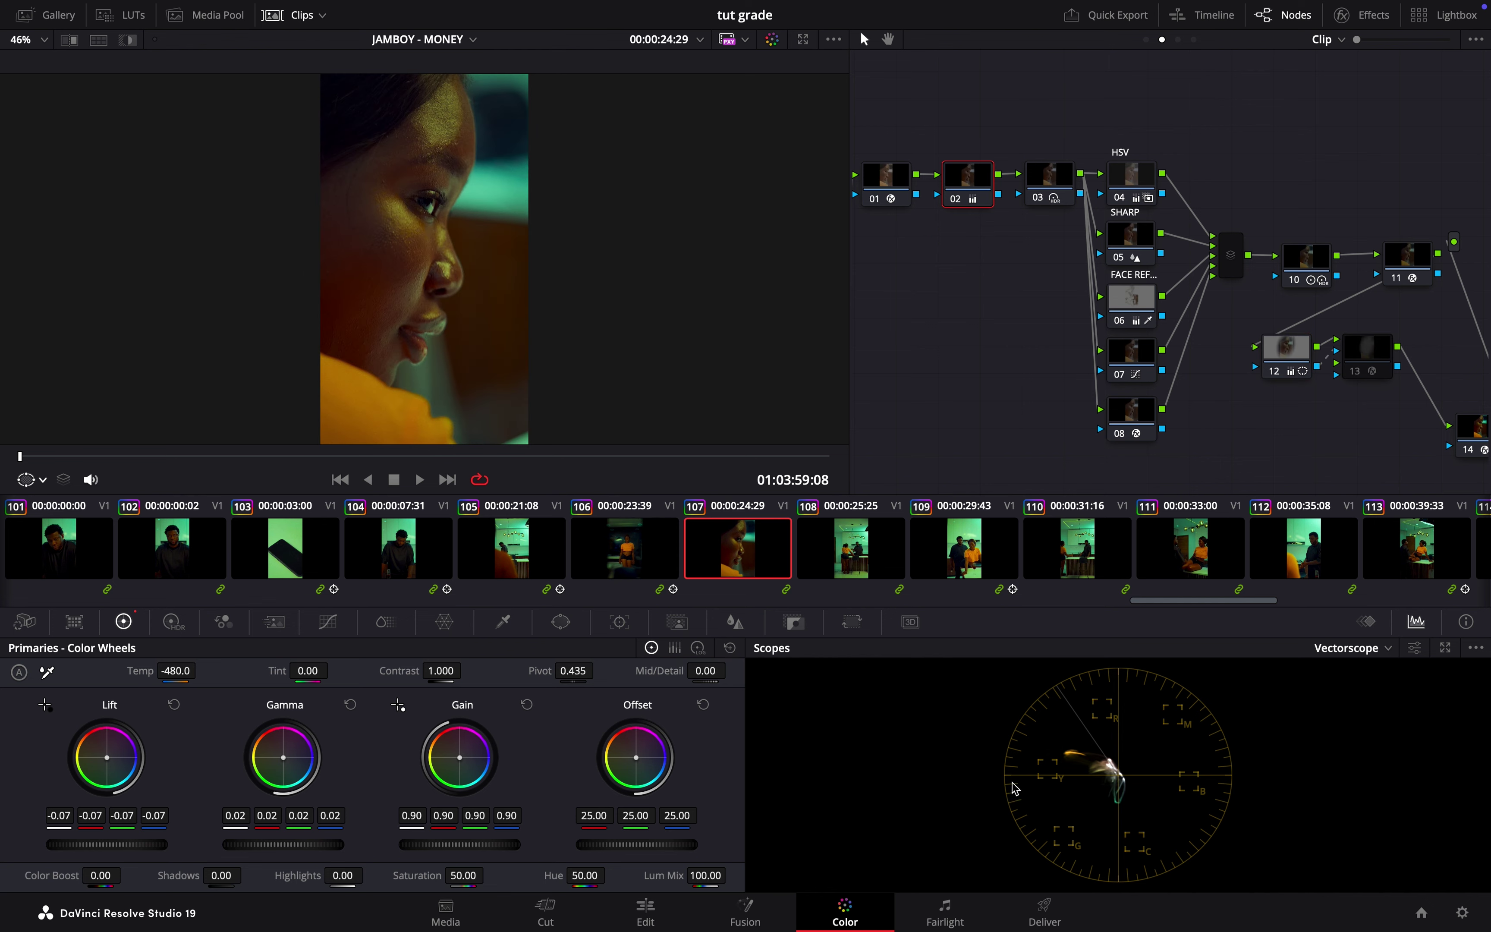
{"action": "scroll", "coordinate": [526, 325], "scroll_direction": "up", "scroll_amount": 4}
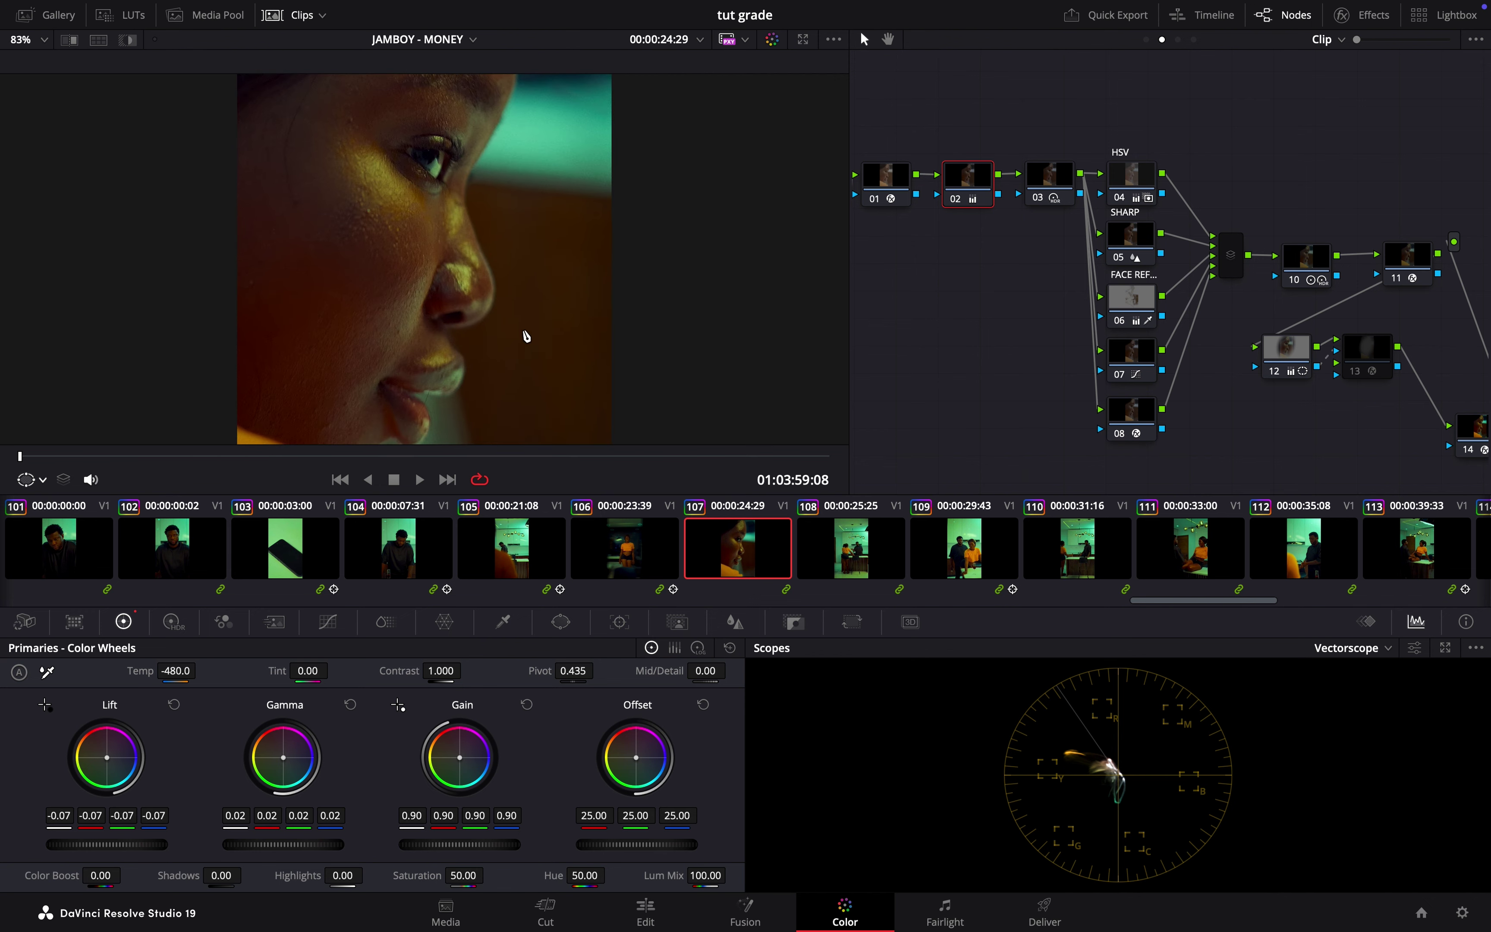
{"action": "scroll", "coordinate": [525, 336], "scroll_direction": "down", "scroll_amount": 3}
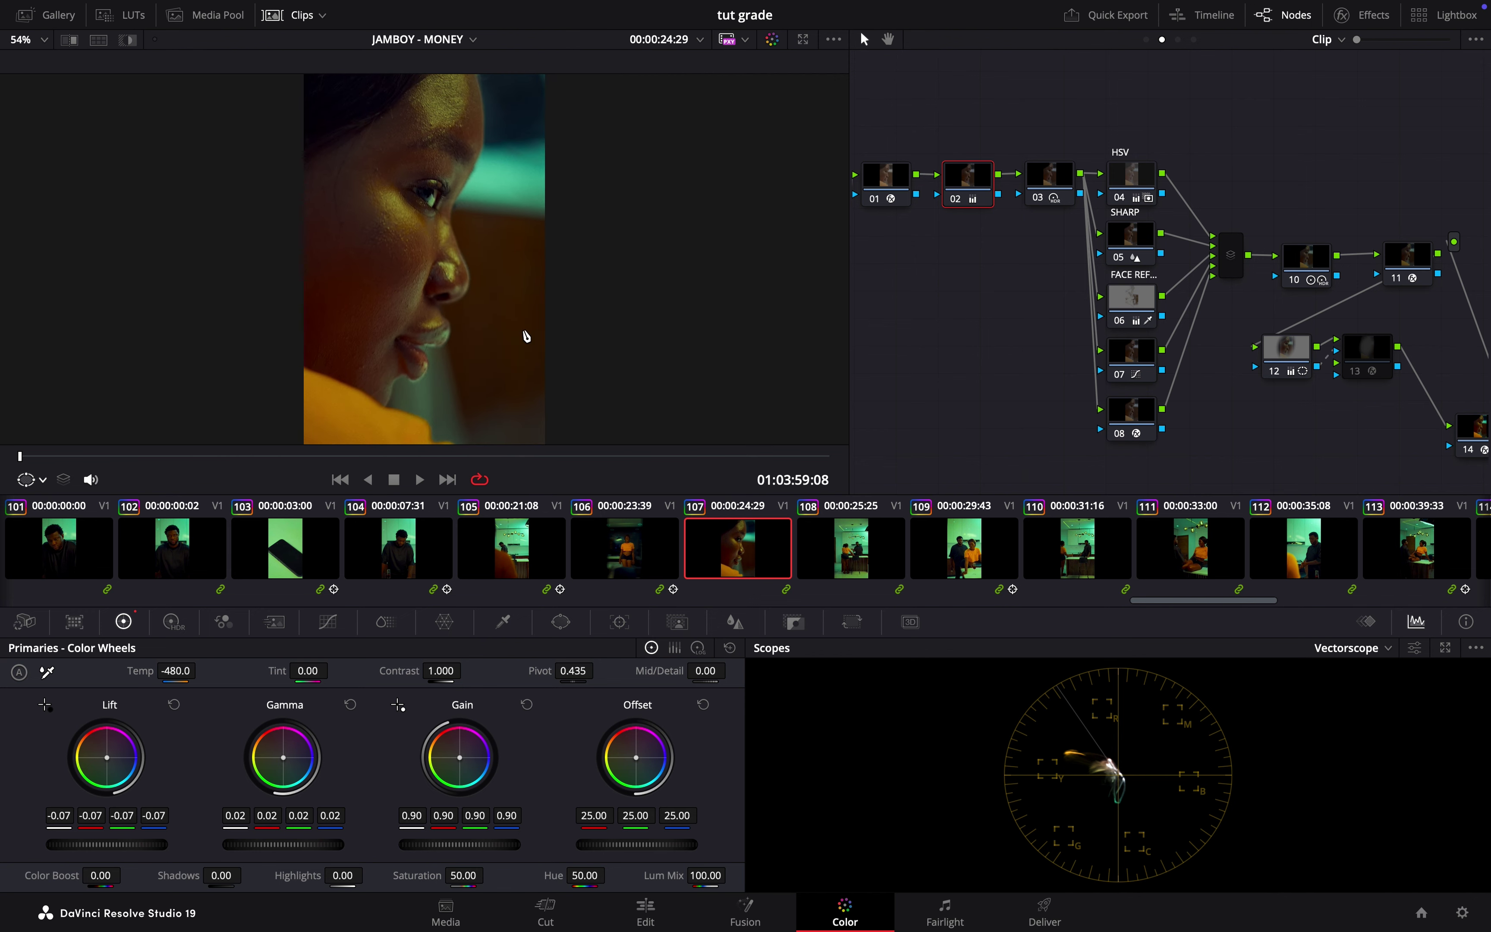
Show clips 106 and 107 side by side in a Selected Clips split screen and compare their colors
{"action": "left_click", "coordinate": [637, 563], "text": "ctrl"}
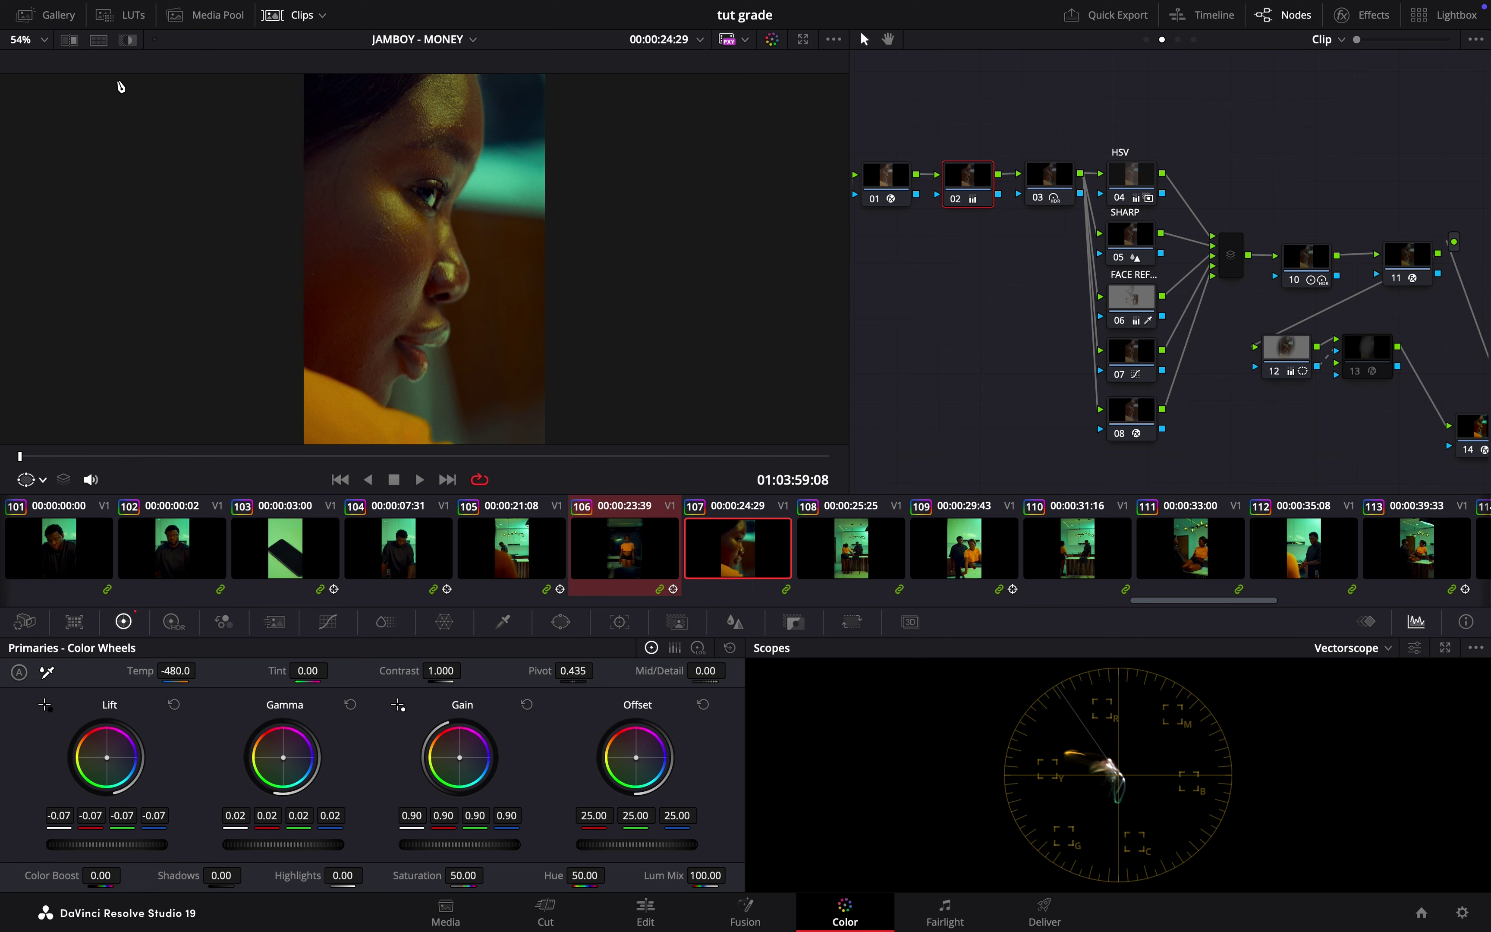
{"action": "left_click", "coordinate": [99, 40]}
{"action": "scroll", "coordinate": [473, 244], "scroll_direction": "up", "scroll_amount": 5}
{"action": "scroll", "coordinate": [472, 236], "scroll_direction": "down", "scroll_amount": 3}
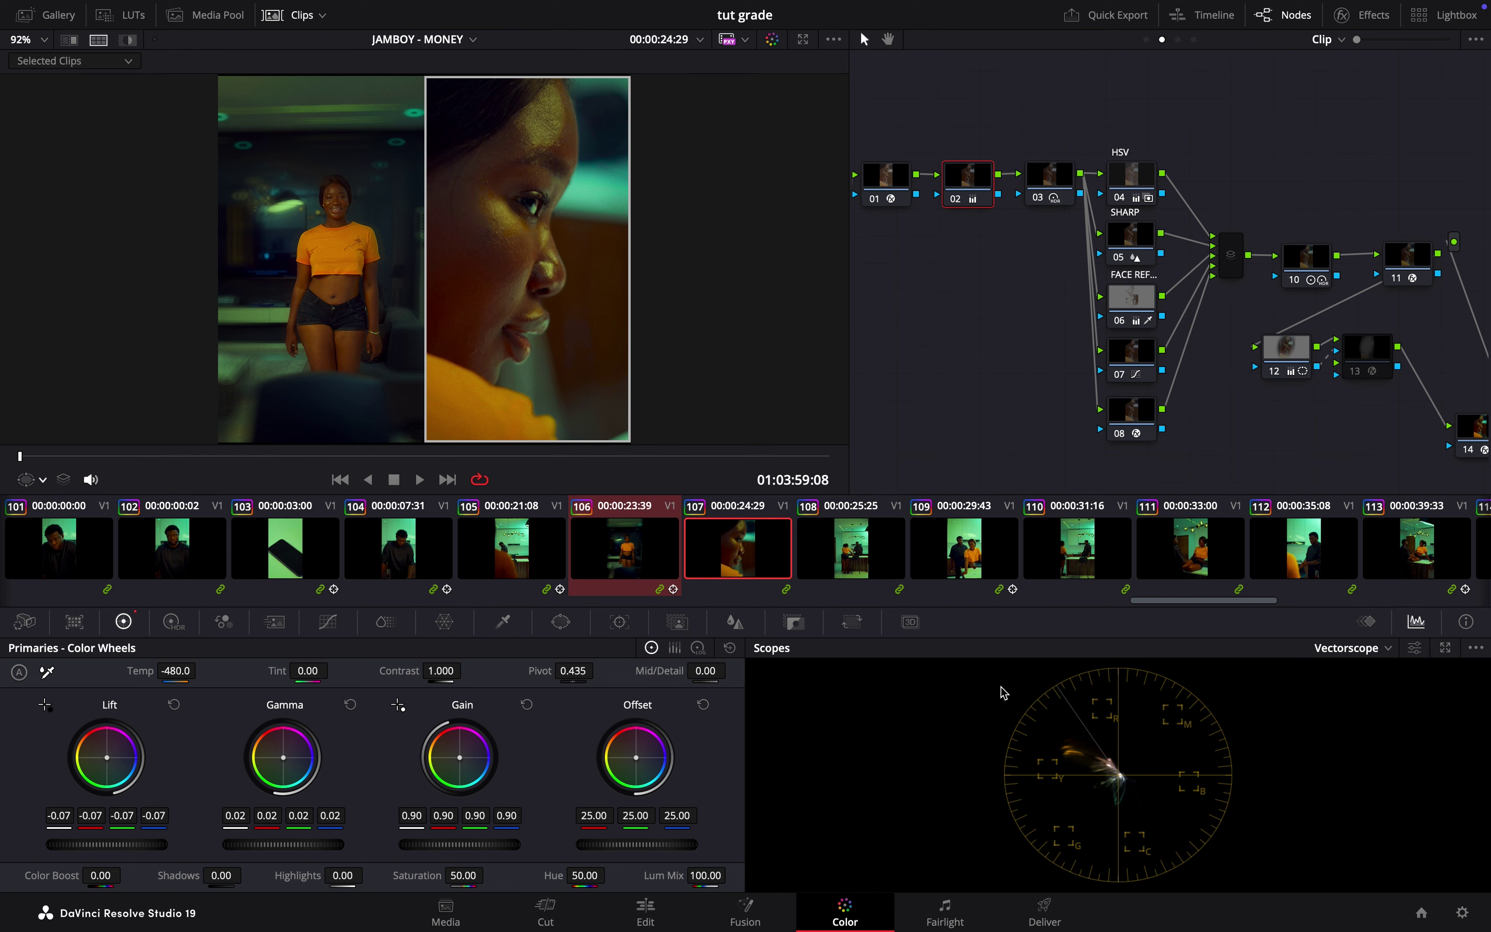
Return the scopes to Parade and turn node 13 back on for clip 107
{"action": "scroll", "coordinate": [1325, 651], "scroll_direction": "up", "scroll_amount": 3}
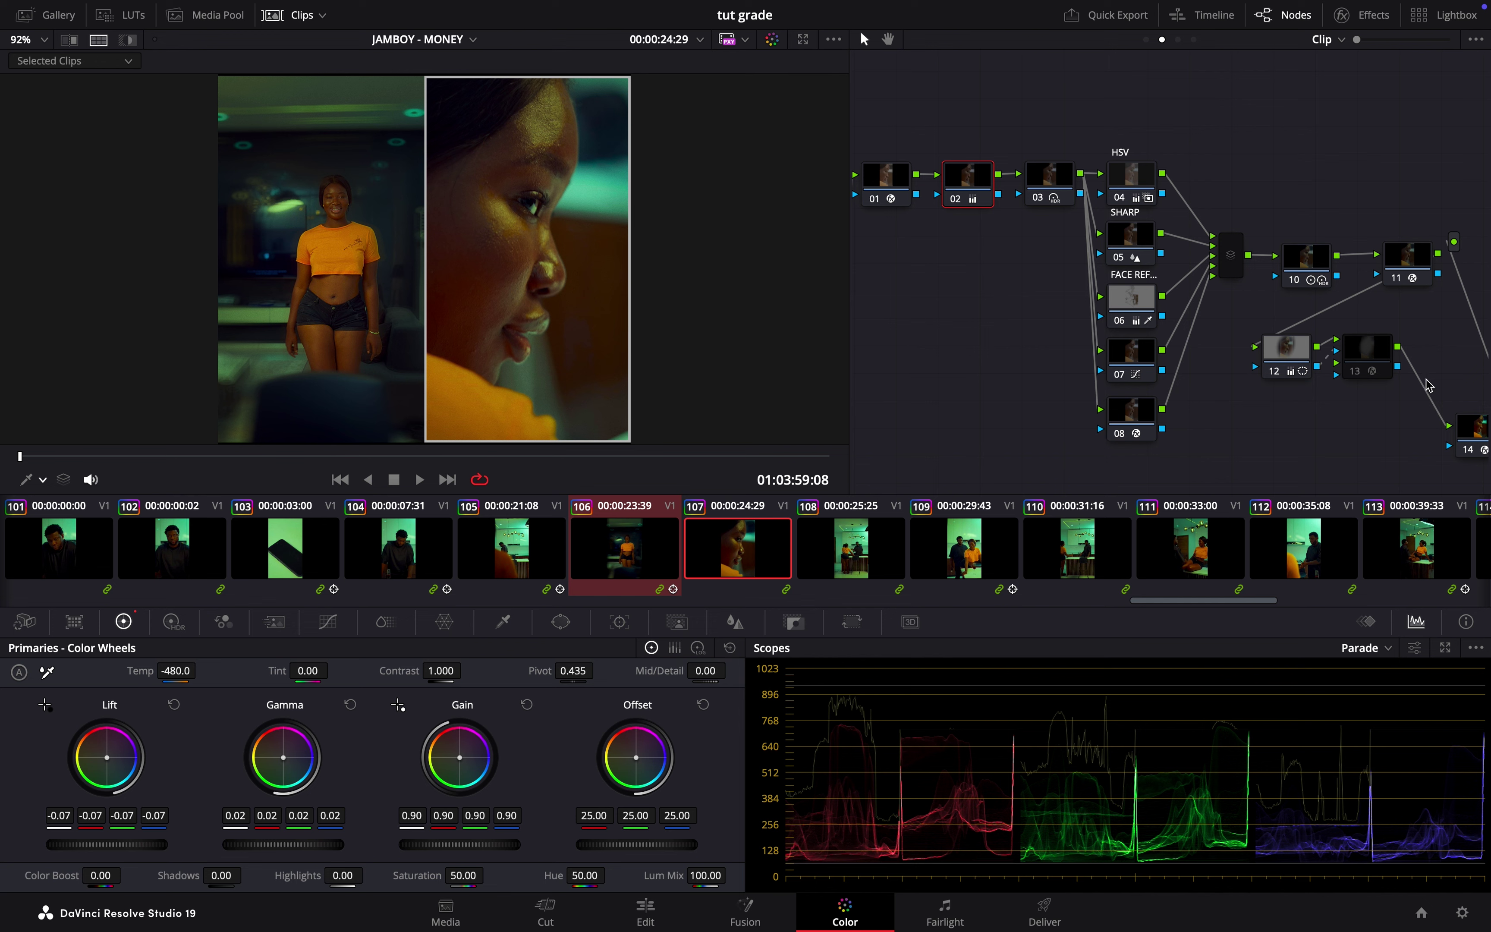
{"action": "left_click", "coordinate": [1358, 376]}
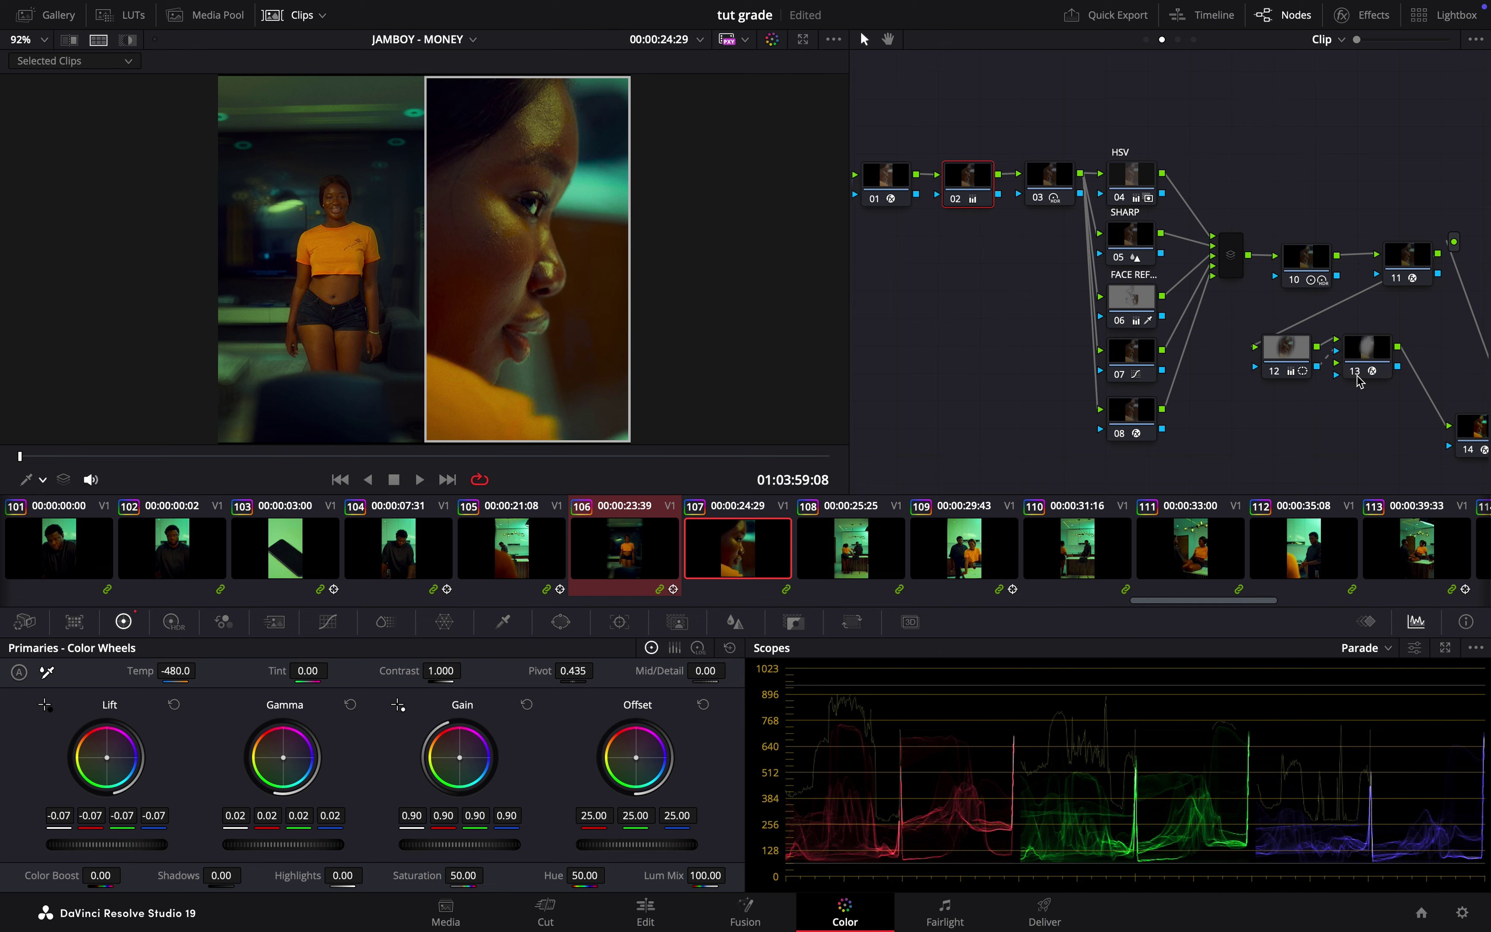
{"action": "left_click", "coordinate": [1373, 358]}
Leave the split screen and track node 12's circle window through all of clip 107, forward and in reverse
{"action": "left_click", "coordinate": [1290, 359]}
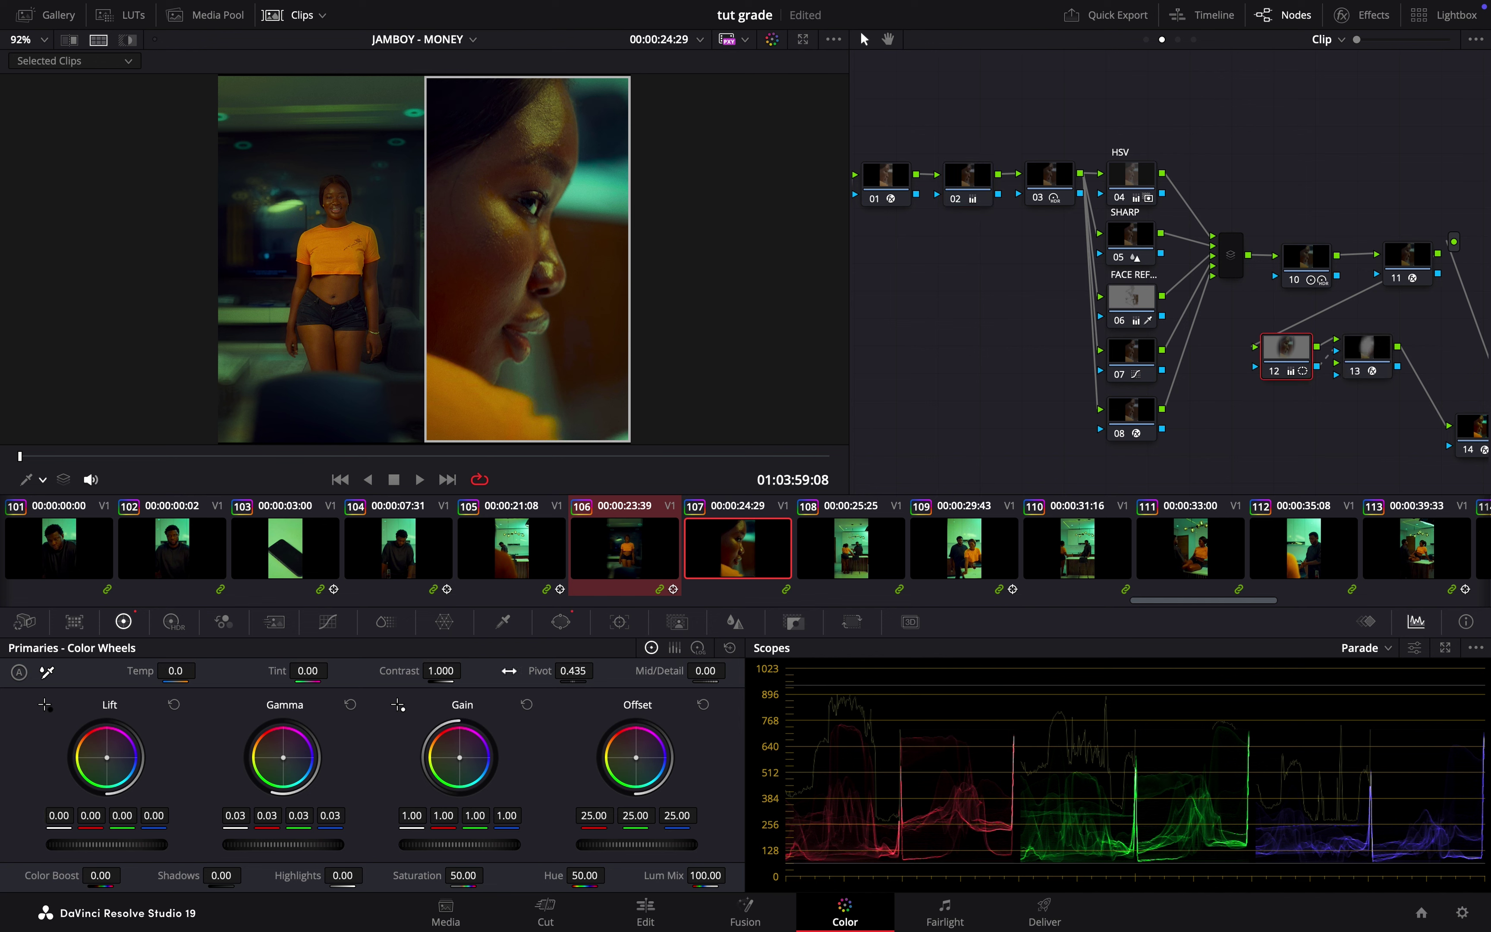
{"action": "left_click", "coordinate": [619, 623]}
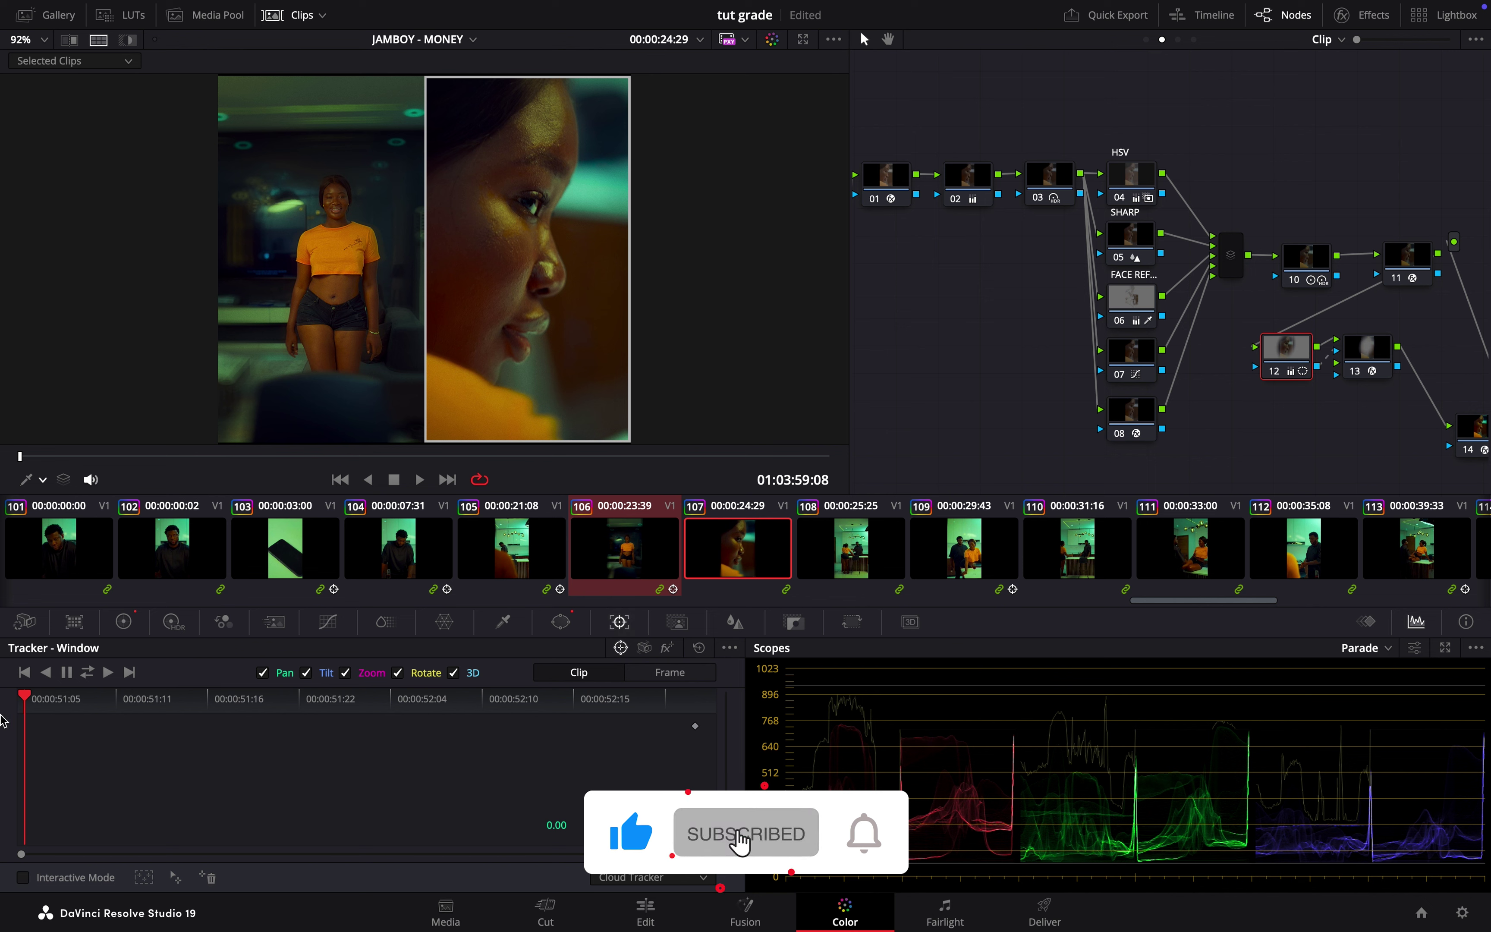
{"action": "left_click", "coordinate": [99, 674]}
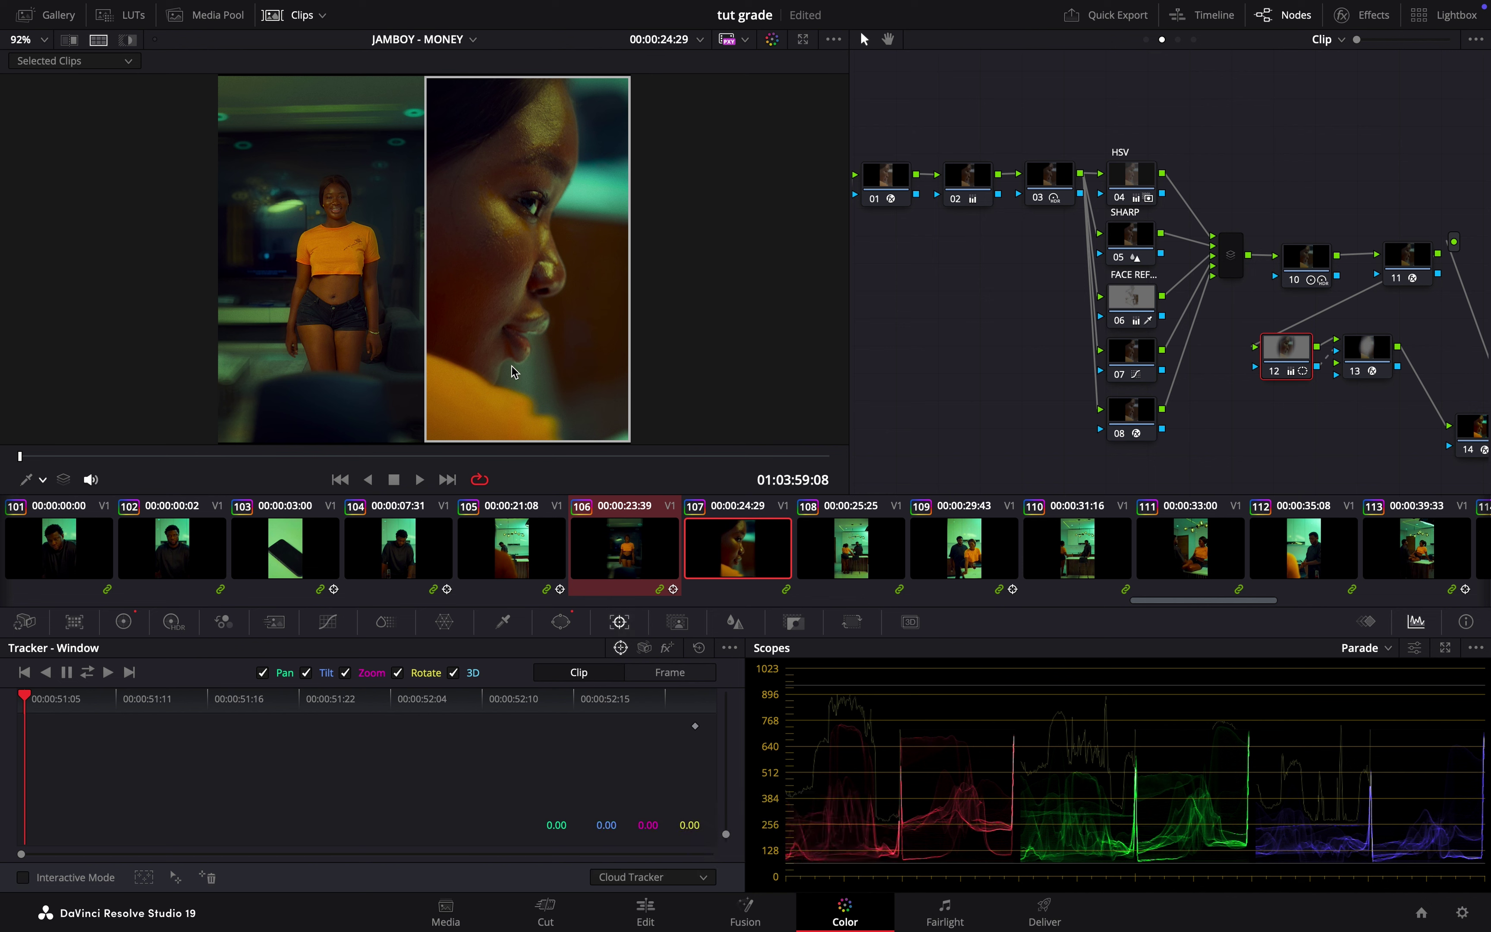
{"action": "left_click", "coordinate": [99, 39]}
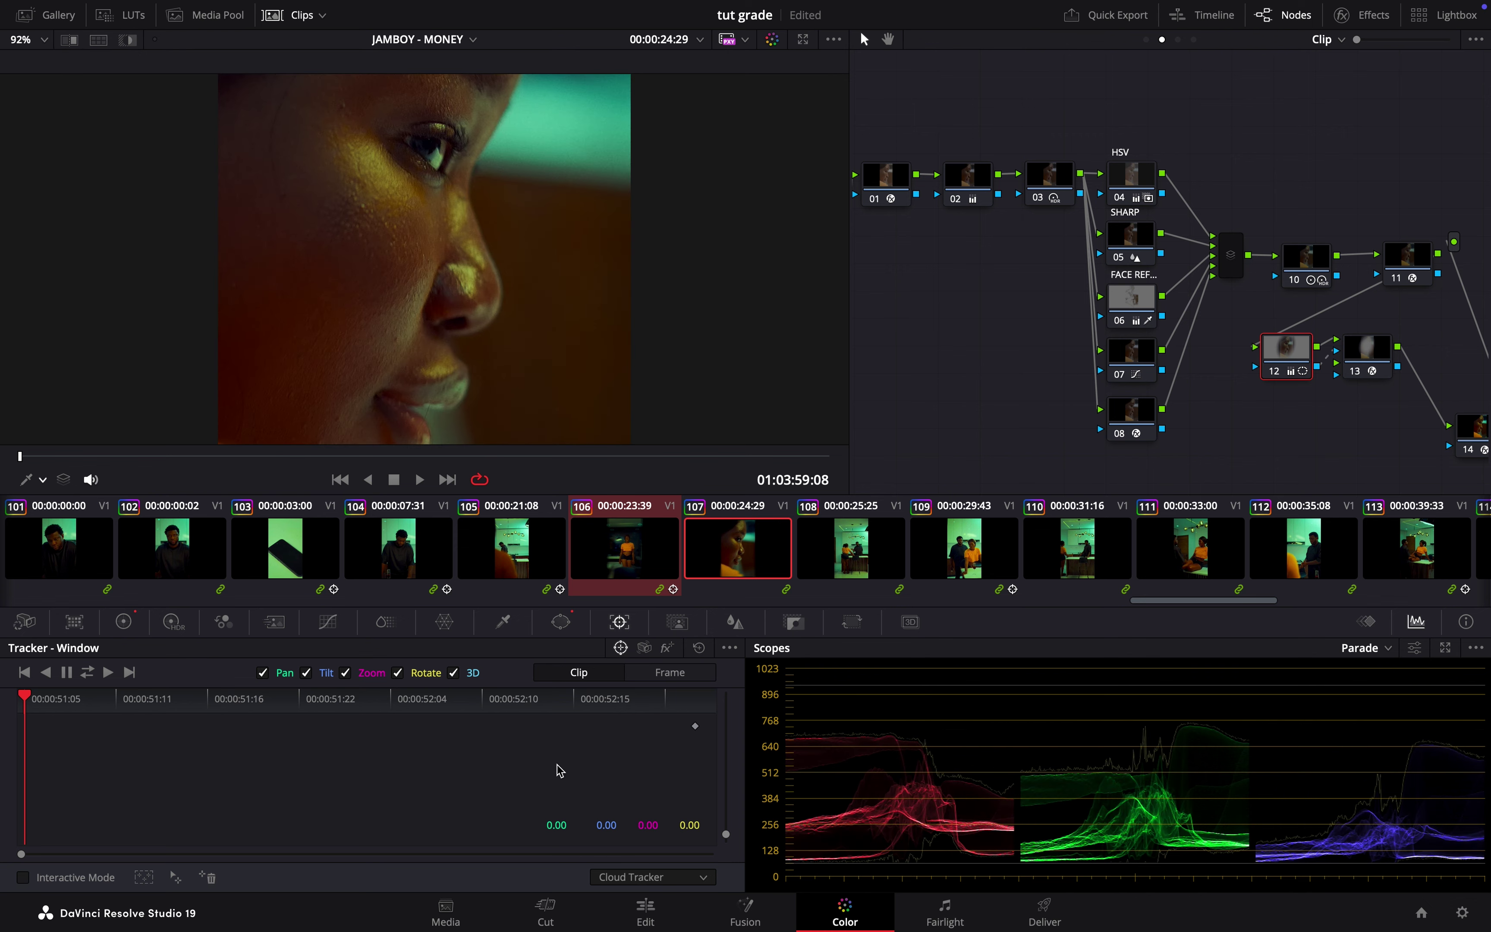
{"action": "left_click", "coordinate": [562, 623]}
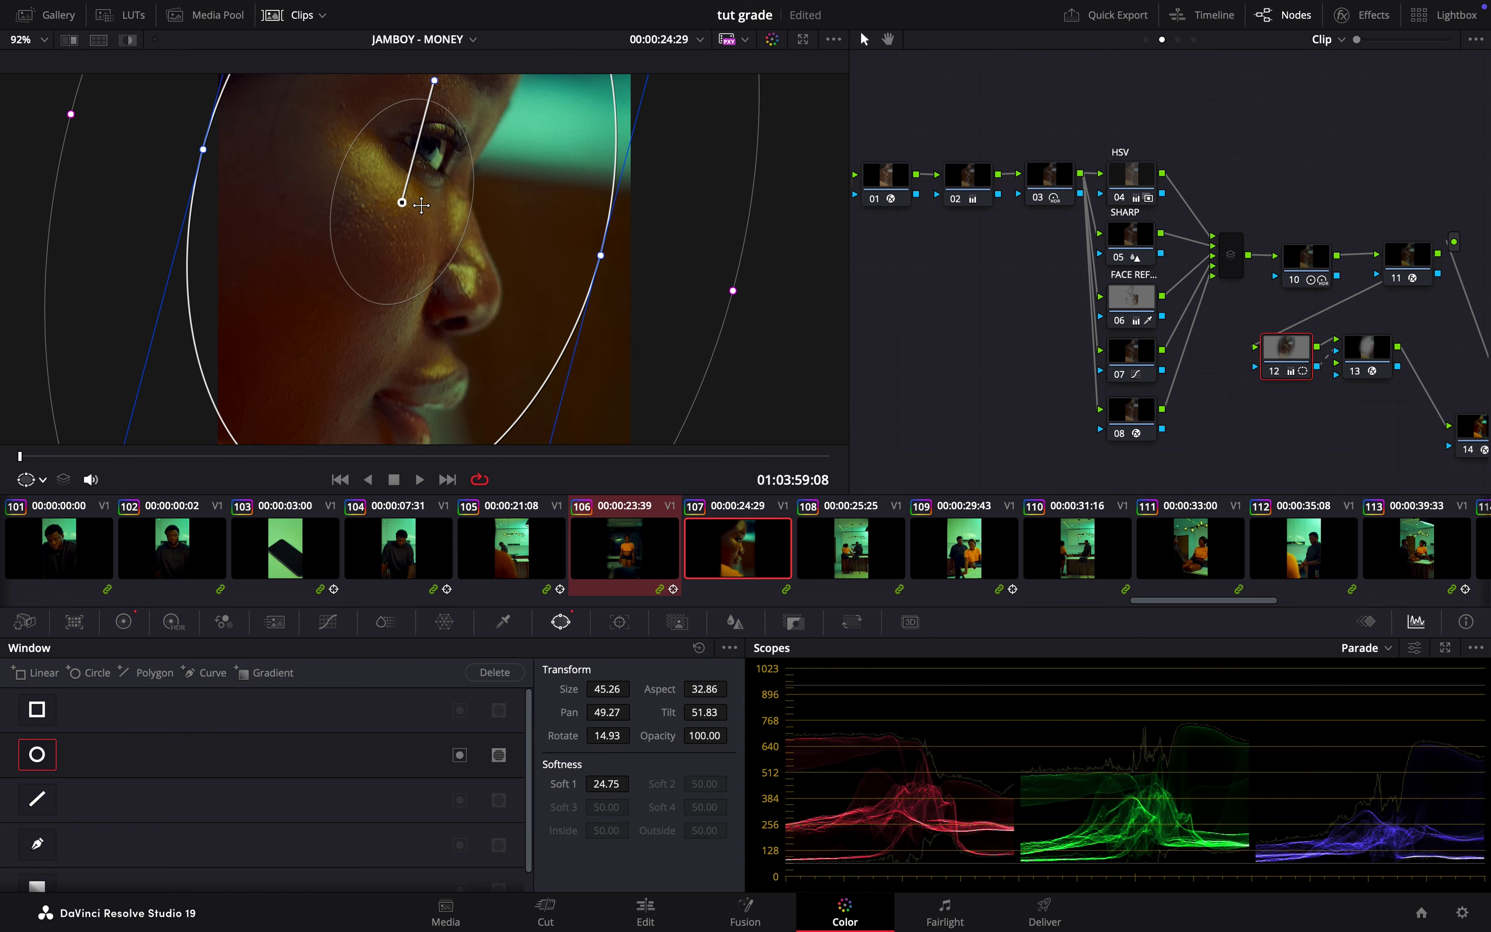
{"action": "scroll", "coordinate": [427, 225], "scroll_direction": "down", "scroll_amount": 2}
{"action": "left_click", "coordinate": [619, 622]}
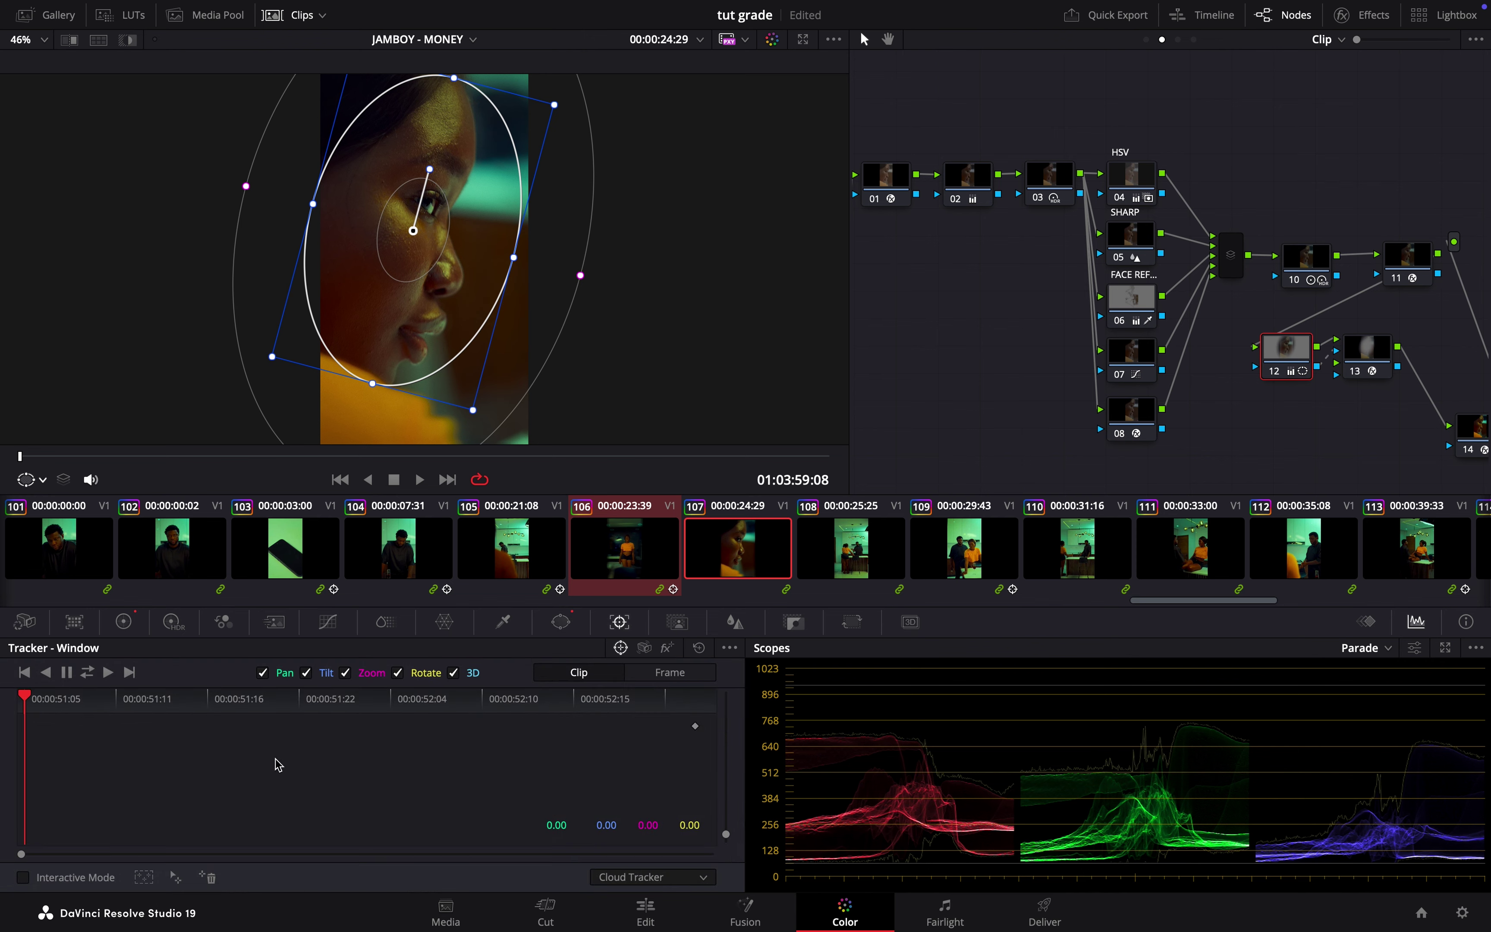
{"action": "left_click", "coordinate": [85, 673]}
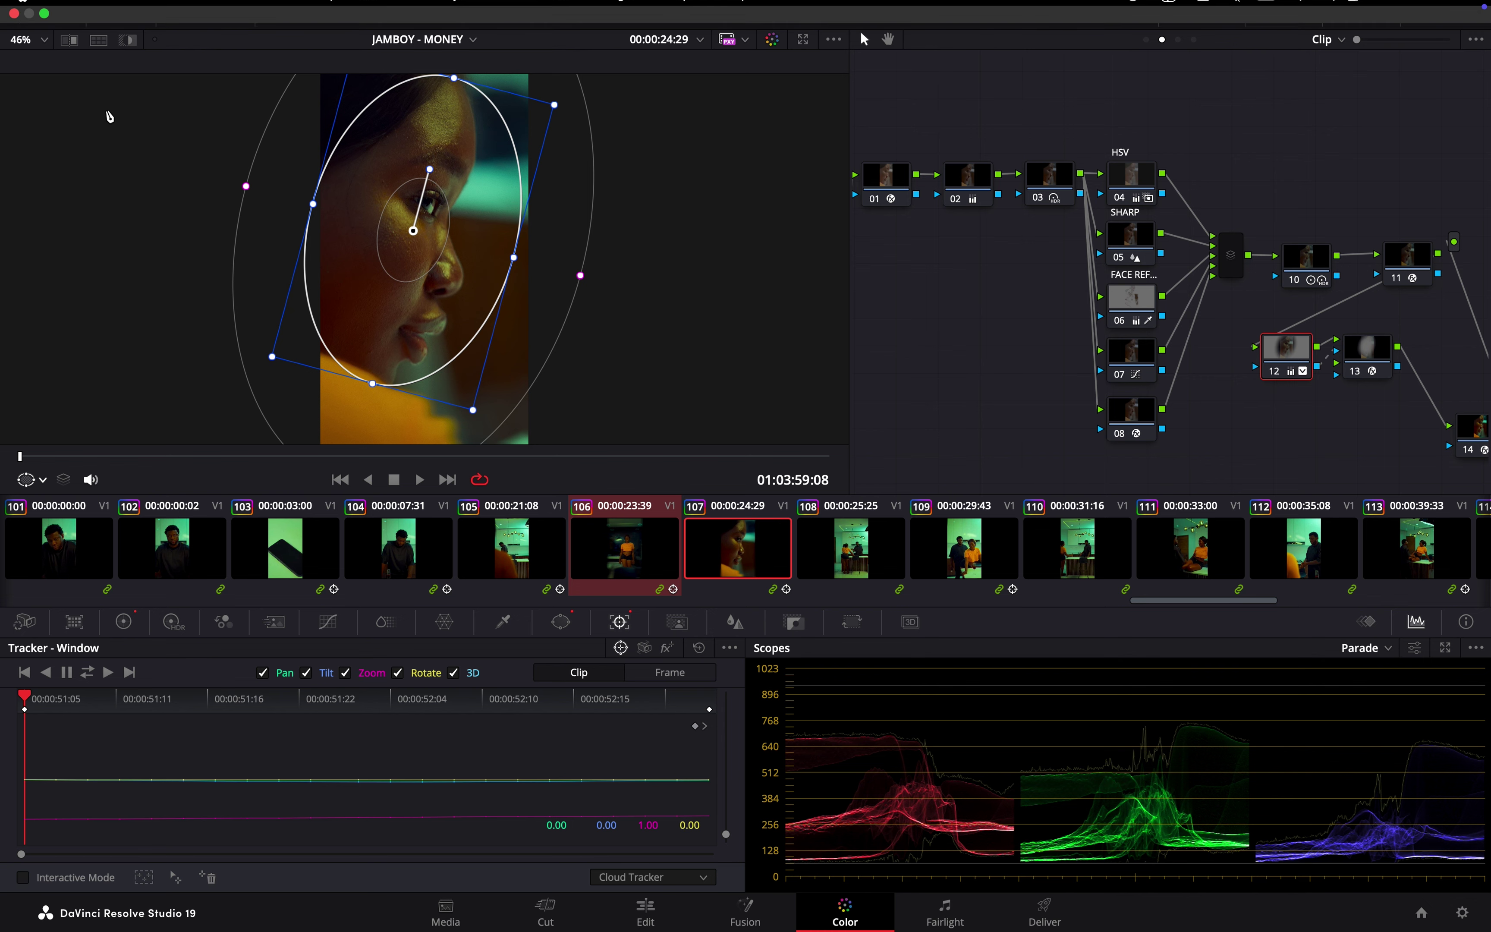
Compare clips 106 and 107 side by side again at a larger viewer size
{"action": "left_click", "coordinate": [101, 44]}
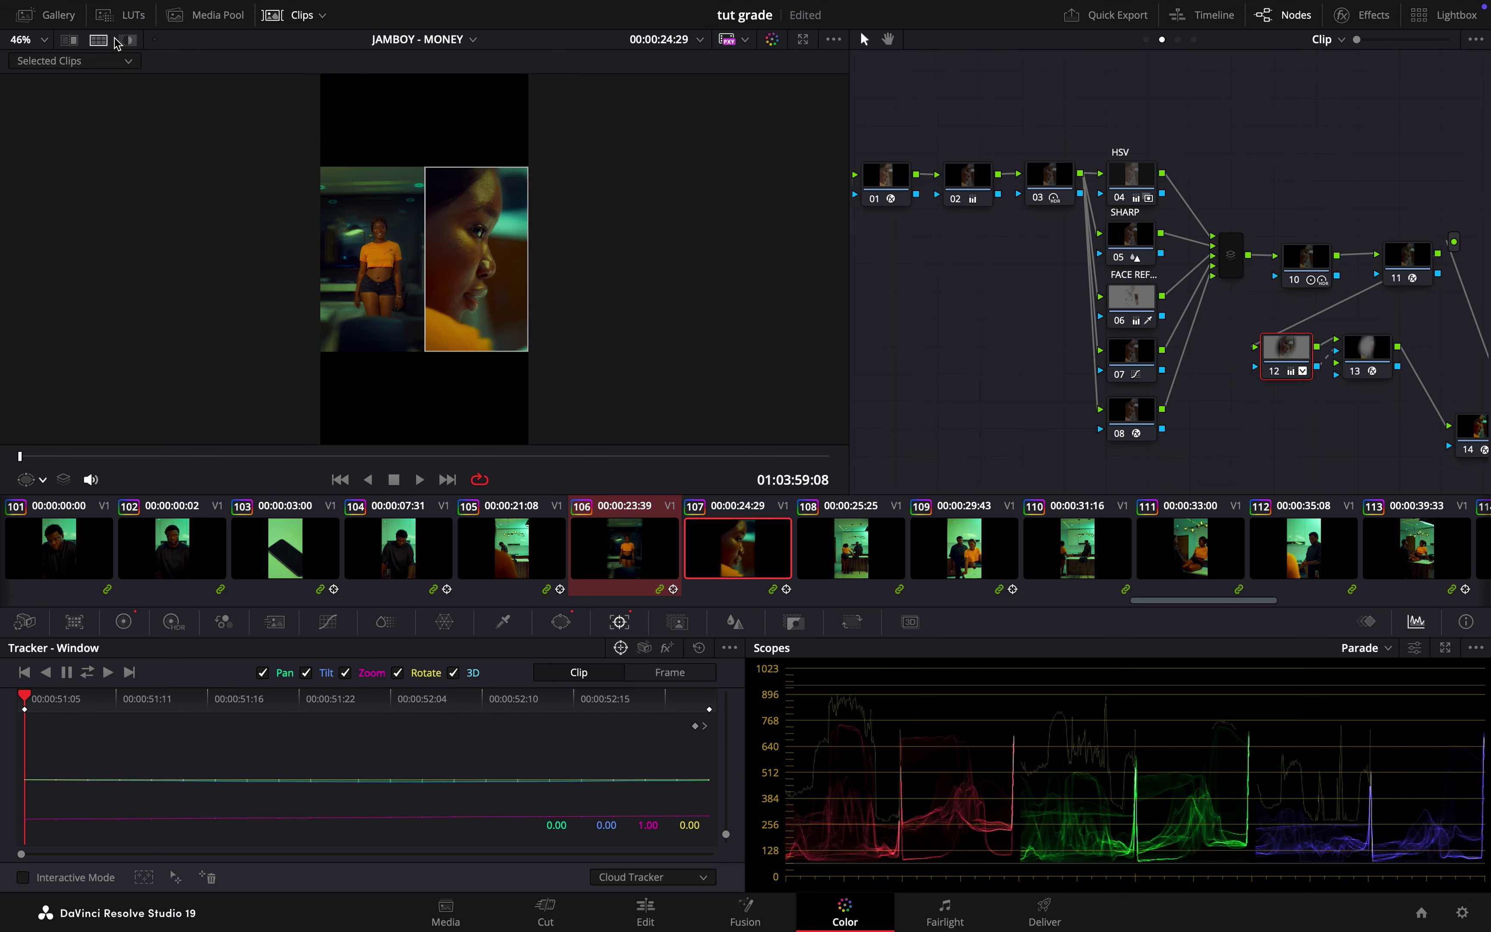
{"action": "scroll", "coordinate": [447, 277], "scroll_direction": "up", "scroll_amount": 6}
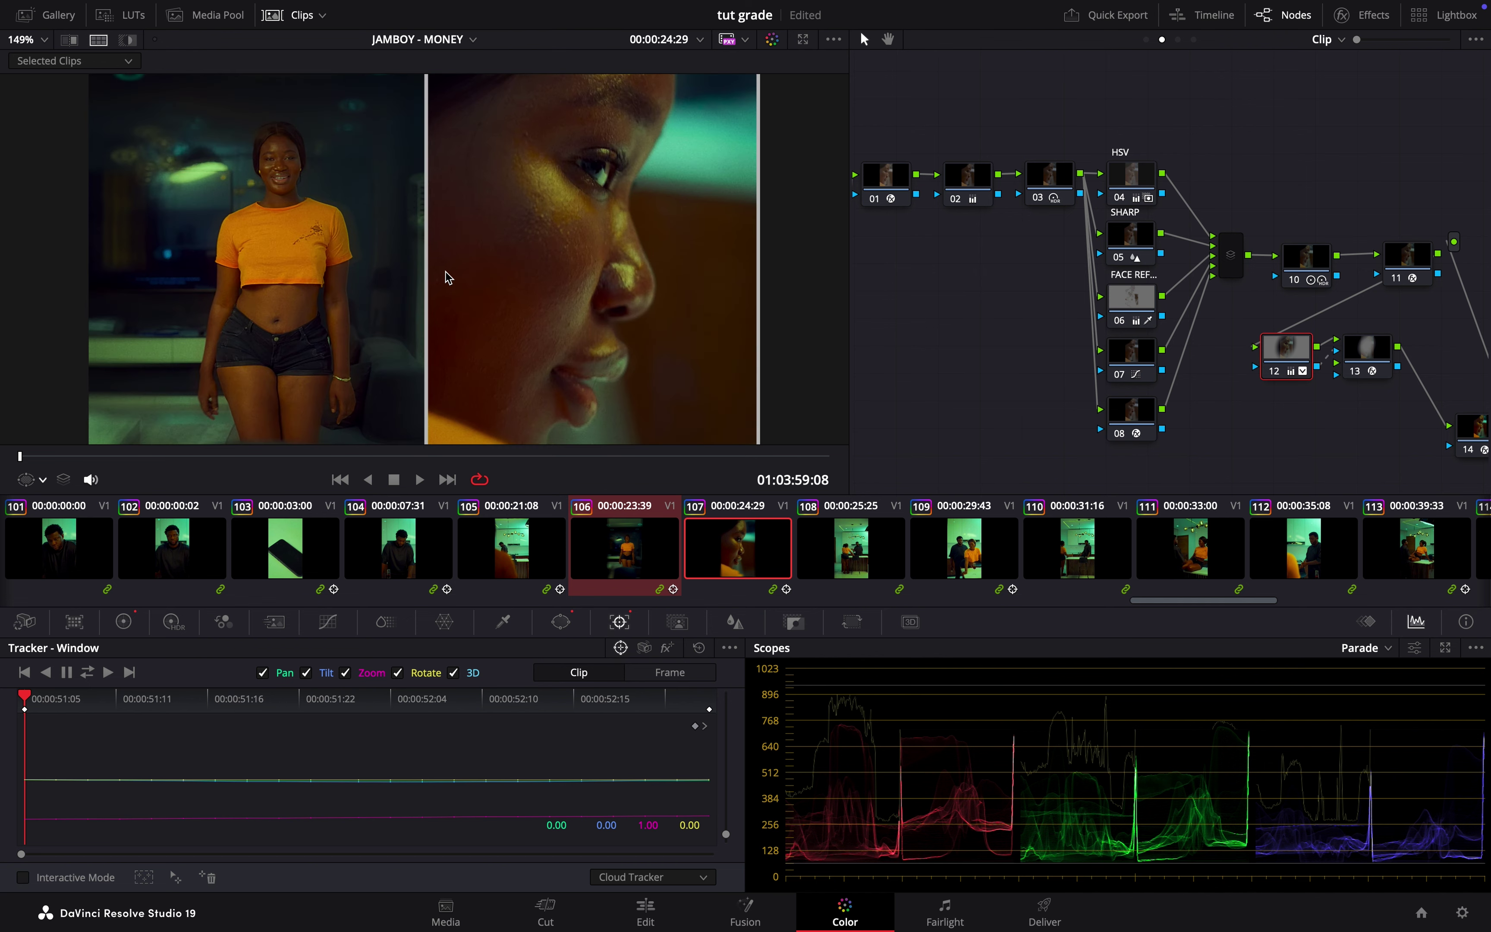
{"action": "scroll", "coordinate": [447, 277], "scroll_direction": "up", "scroll_amount": 2}
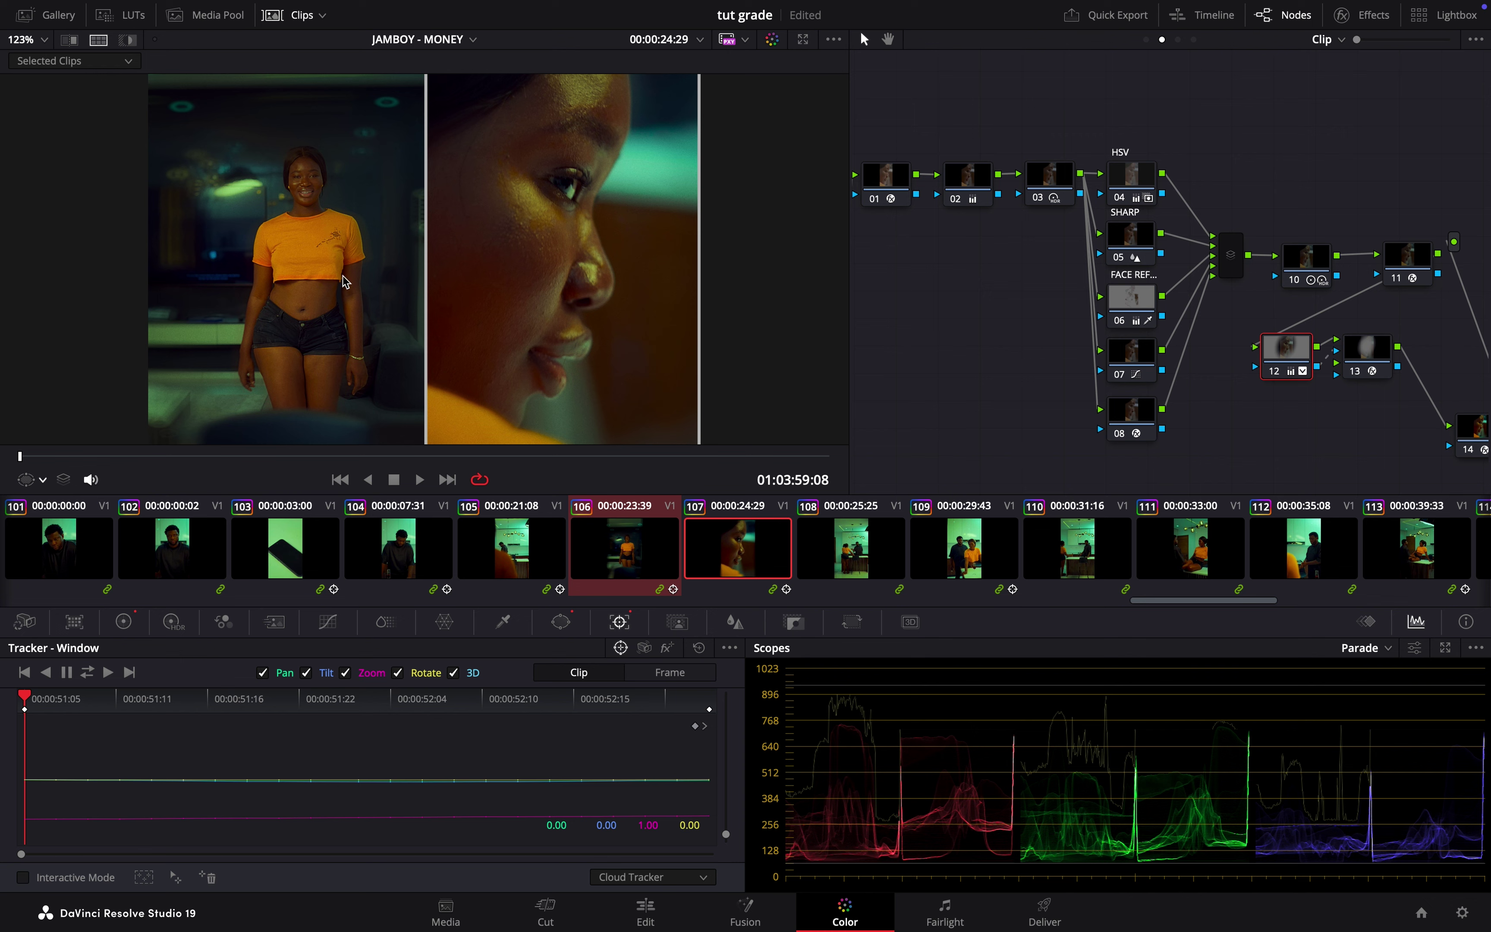
Leave the split screen and highlight the area selected by node 06, the face refinement node, on clip 107
{"action": "left_click", "coordinate": [1140, 305]}
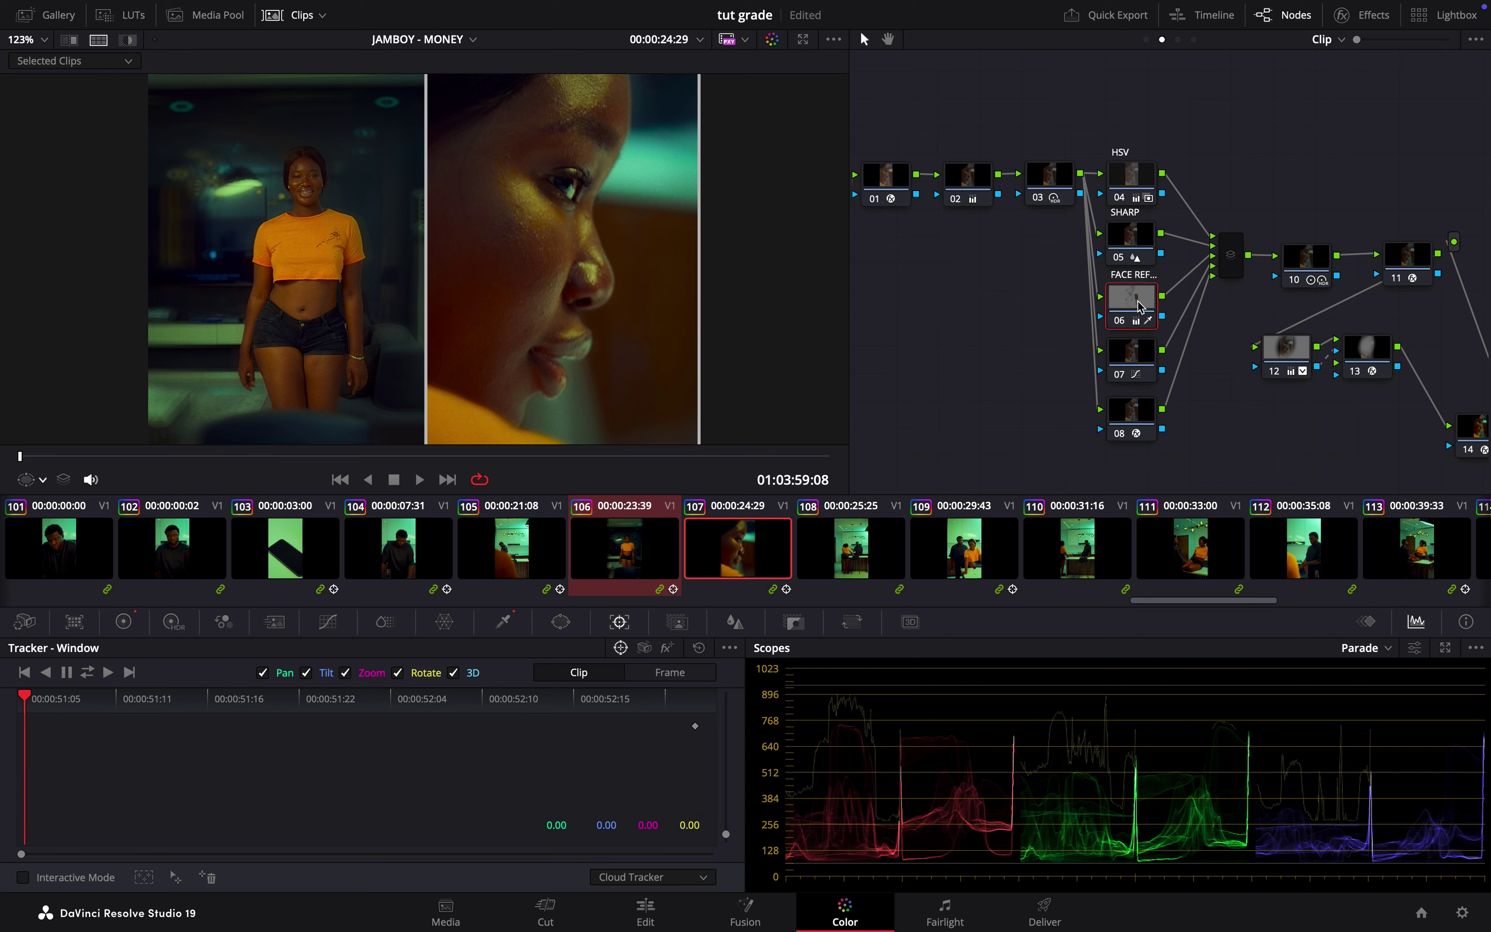
{"action": "left_click", "coordinate": [98, 39]}
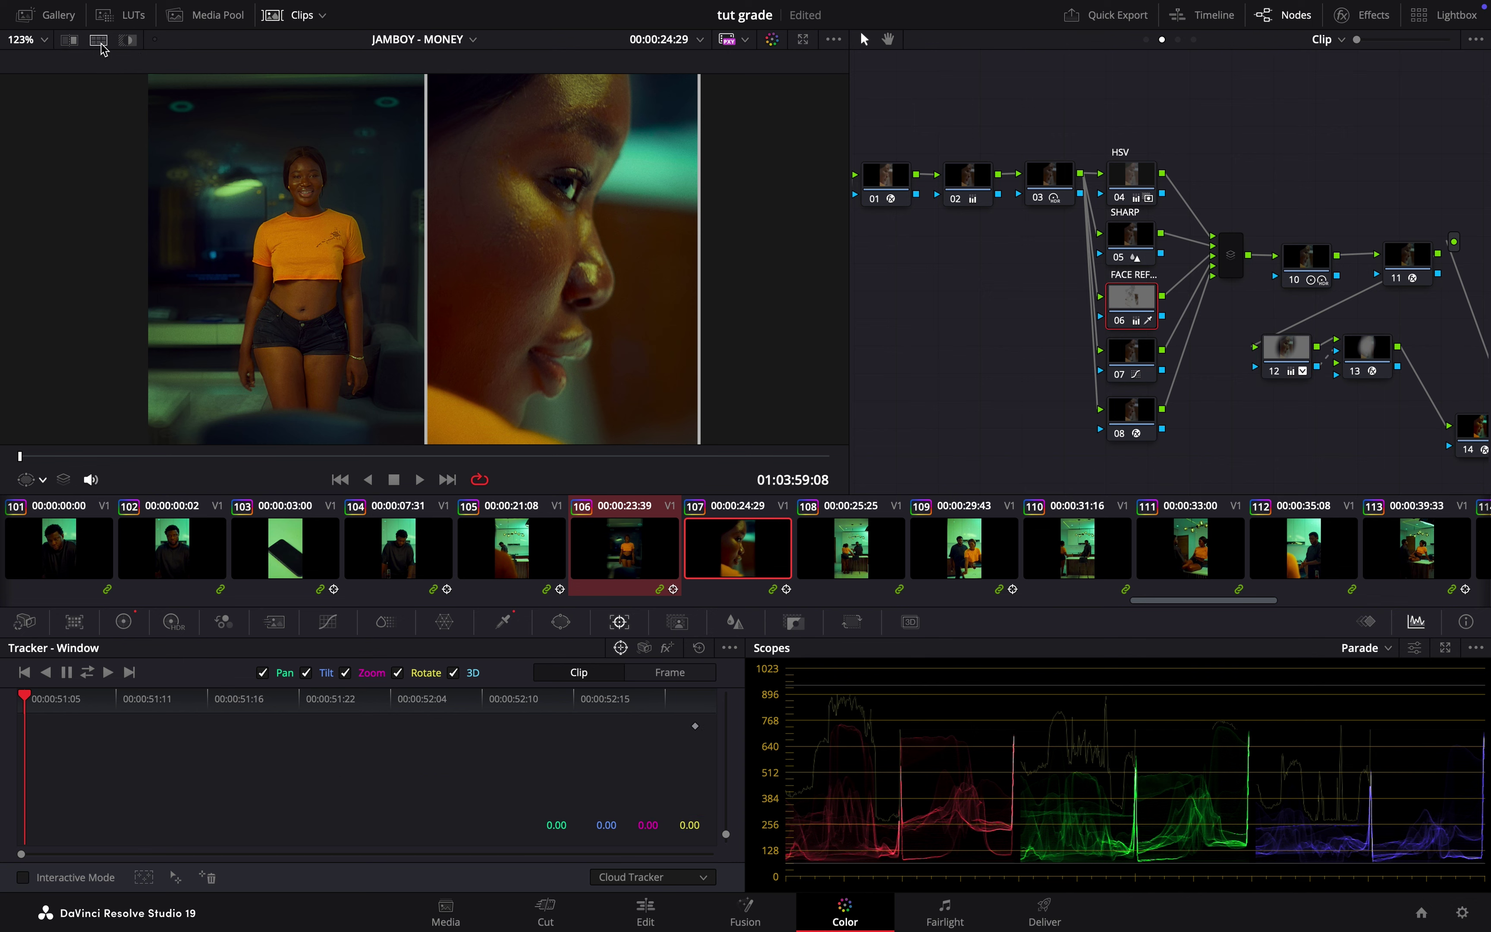
{"action": "scroll", "coordinate": [614, 387], "scroll_direction": "down", "scroll_amount": 2}
{"action": "scroll", "coordinate": [615, 387], "scroll_direction": "down", "scroll_amount": 3}
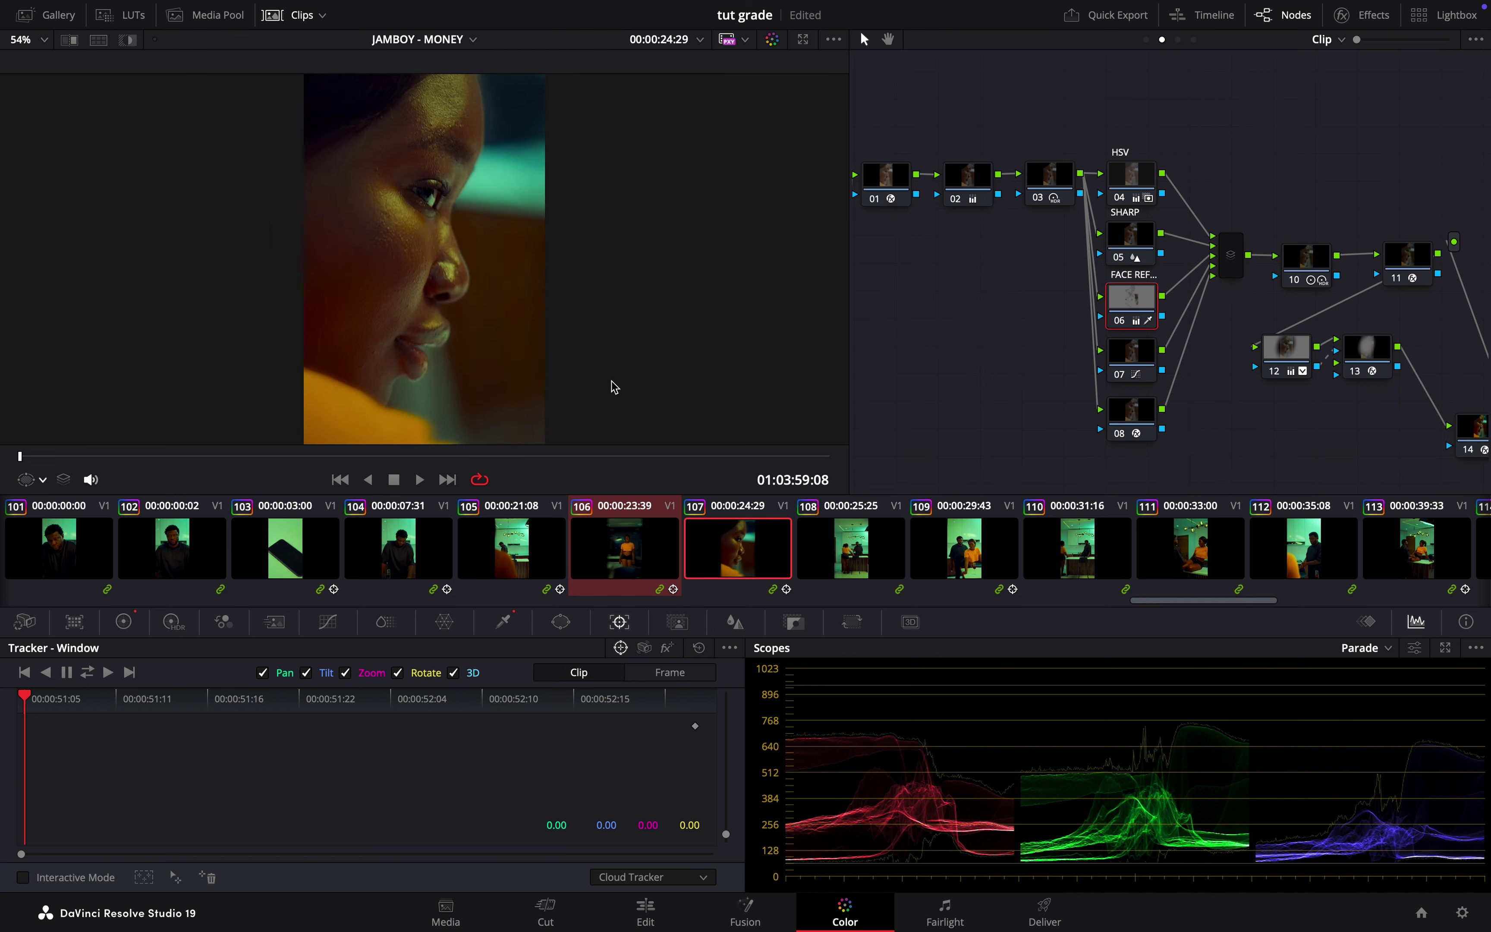
{"action": "key", "text": "shift+h"}
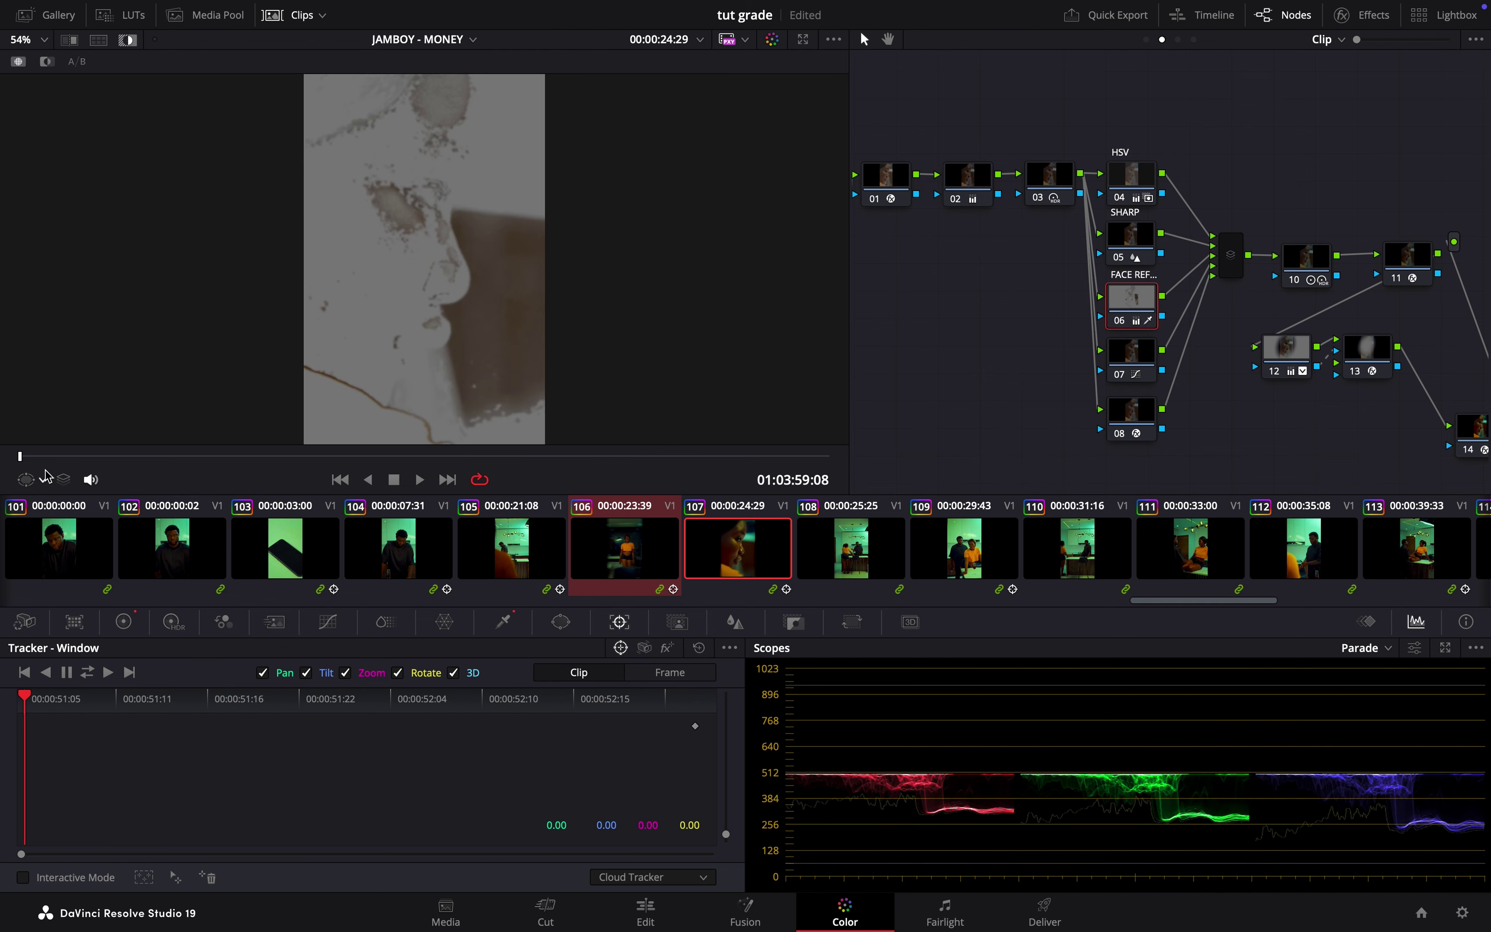
Switch the viewer overlay to the qualifier and sample the skin on the woman's lower cheek for node 06
{"action": "left_click", "coordinate": [36, 484]}
{"action": "left_click", "coordinate": [68, 528]}
{"action": "left_click", "coordinate": [354, 348]}
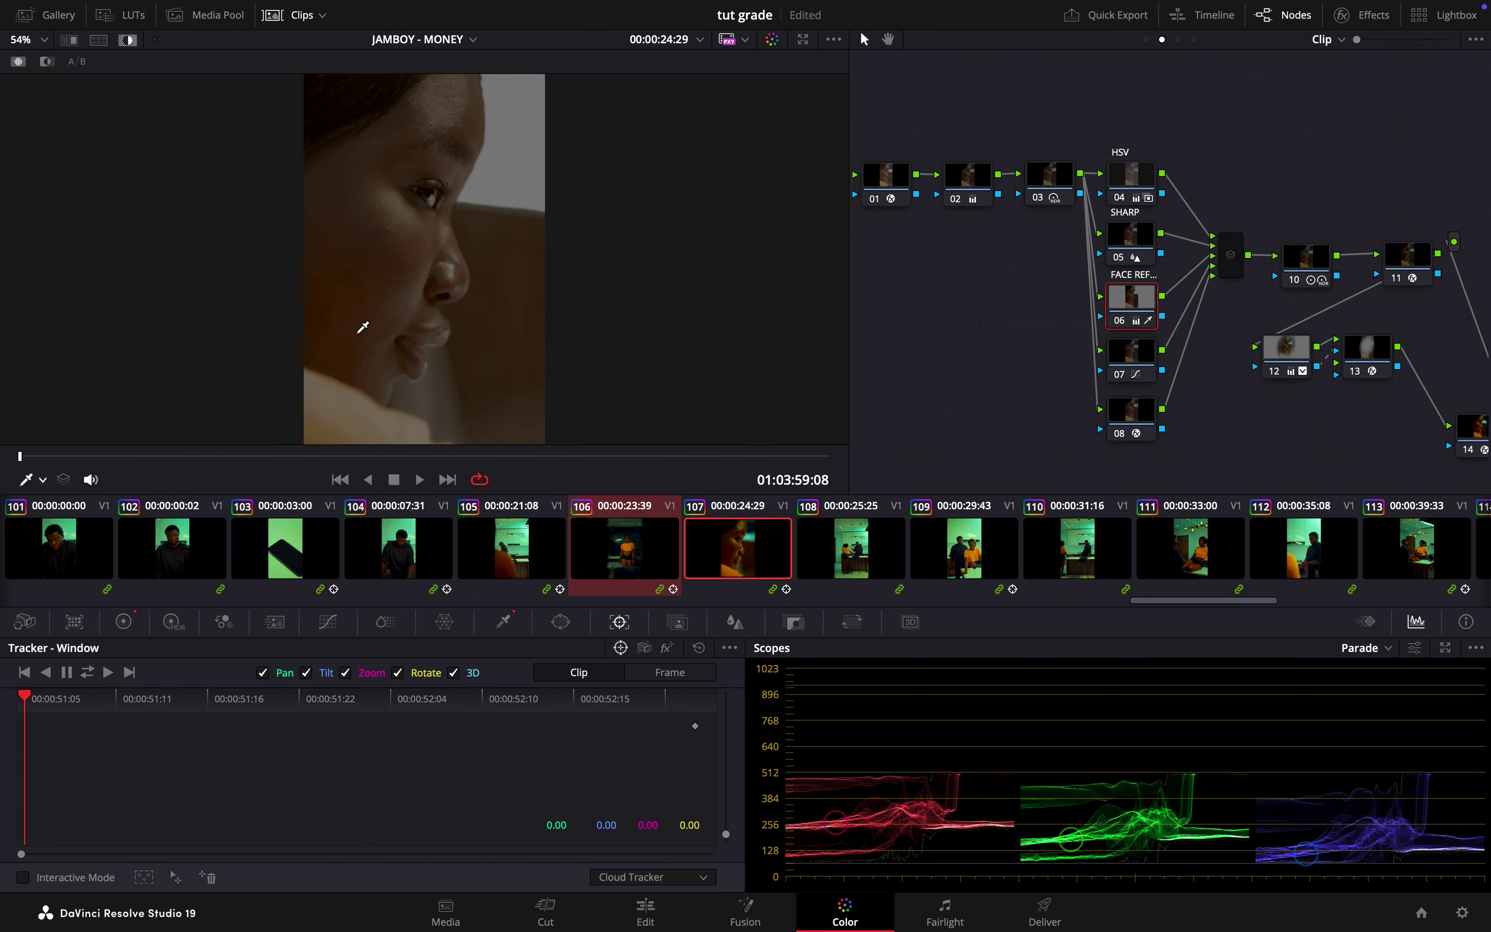
Refine node 06's HSL qualifier to hue width 5.7, saturation low softness 2.7 and luminance low 51.8, and turn the highlight off
{"action": "key", "text": "shift+h"}
{"action": "key", "text": "ctrl+w"}
{"action": "left_click", "coordinate": [504, 622]}
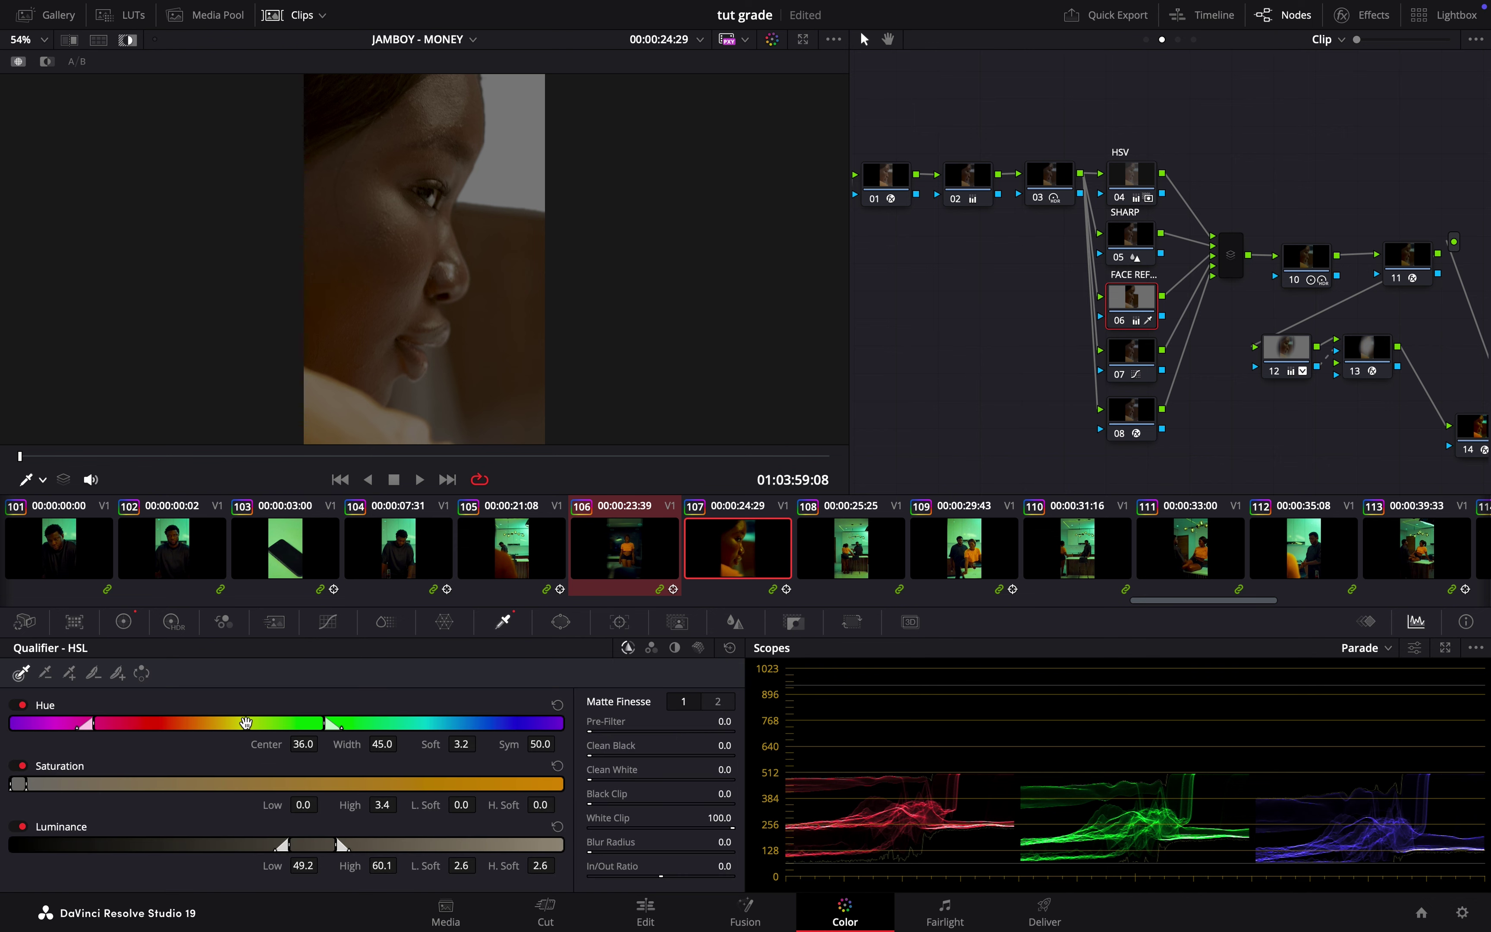
{"action": "left_click_drag", "start_coordinate": [381, 744], "coordinate": [48, 823]}
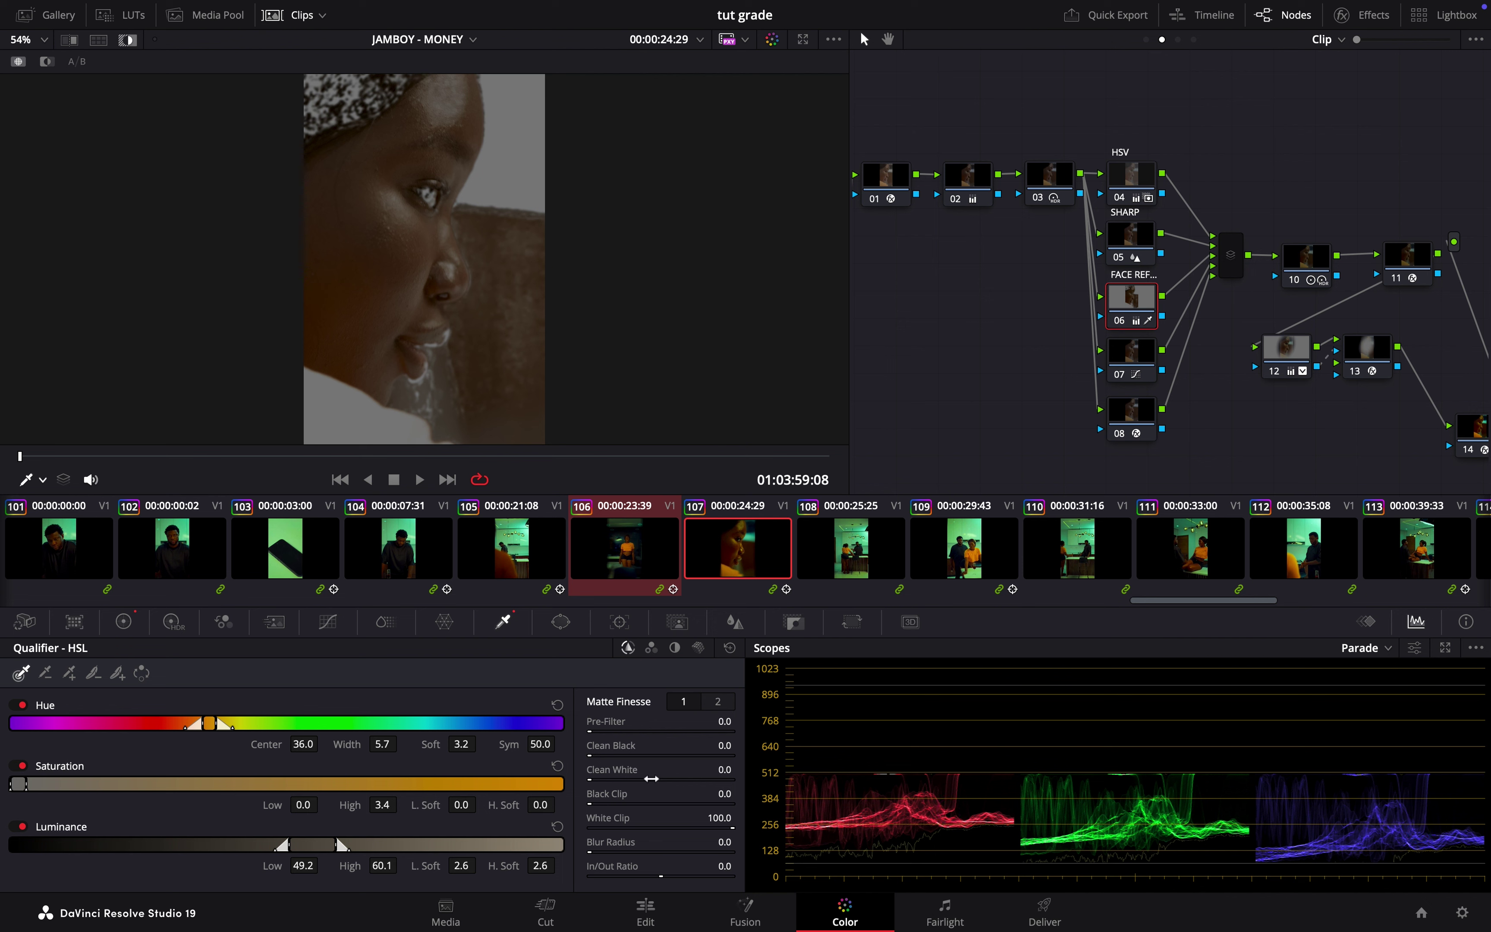
{"action": "mouse_move", "coordinate": [464, 805]}
{"action": "left_mouse_down"}
{"action": "mouse_move", "coordinate": [497, 805]}
{"action": "mouse_move", "coordinate": [462, 806]}
{"action": "left_mouse_up"}
{"action": "left_click_drag", "start_coordinate": [305, 805], "coordinate": [289, 804]}
{"action": "mouse_move", "coordinate": [303, 866]}
{"action": "left_mouse_down"}
{"action": "mouse_move", "coordinate": [364, 892]}
{"action": "mouse_move", "coordinate": [325, 894]}
{"action": "mouse_move", "coordinate": [307, 876]}
{"action": "left_mouse_up"}
{"action": "key", "text": "shift+h"}
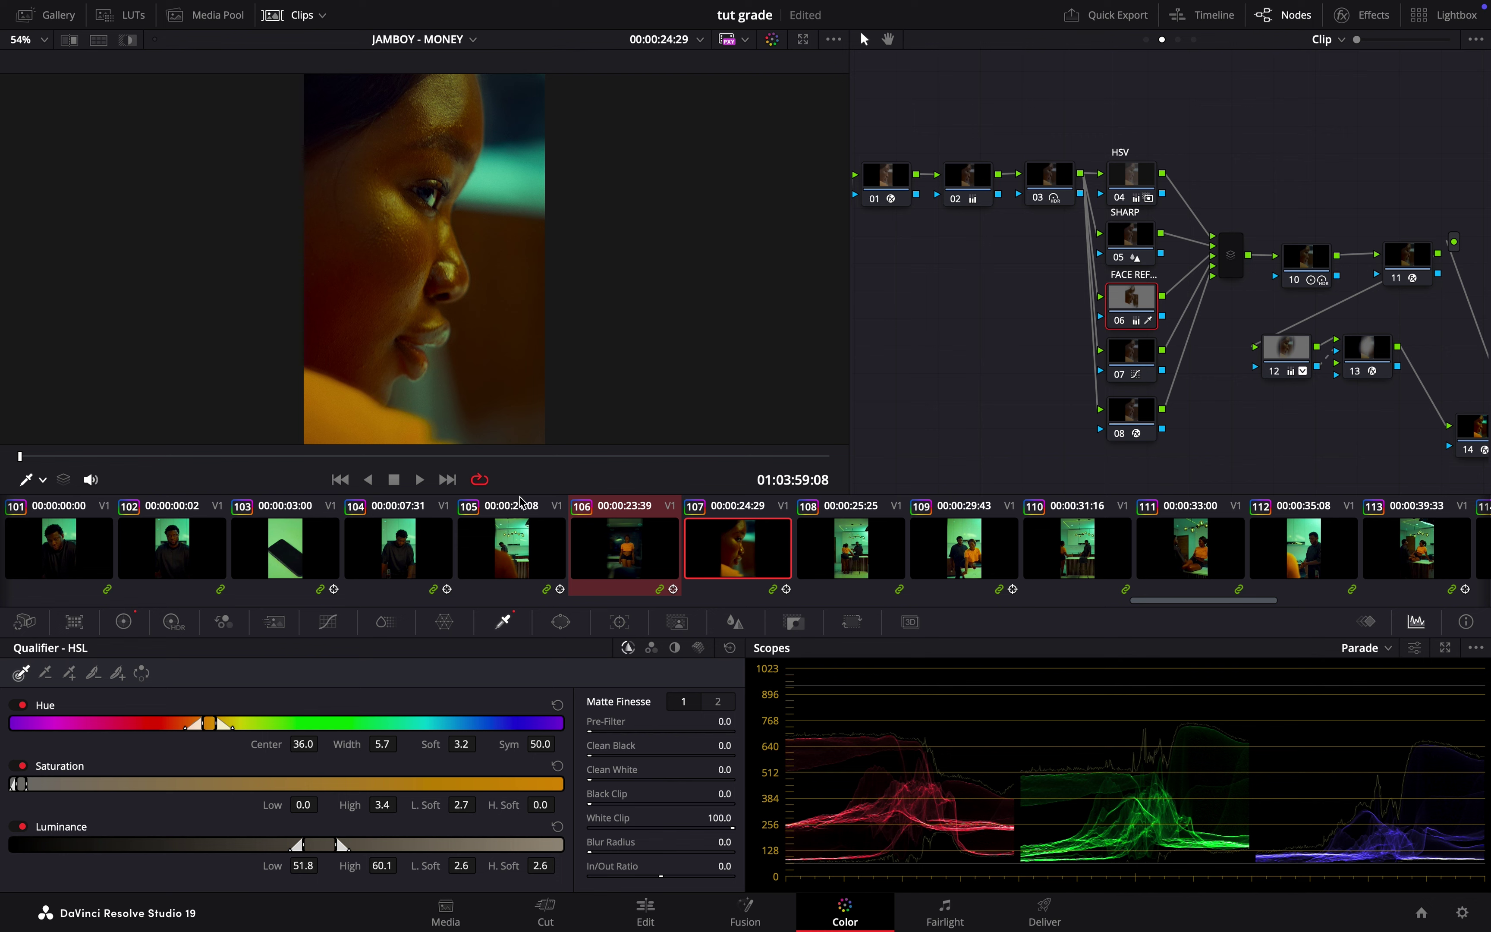
Compare clips 106 and 107 side by side and test a strong blue Offset push on node 06 before resetting that wheel
{"action": "left_click", "coordinate": [99, 39]}
{"action": "scroll", "coordinate": [378, 321], "scroll_direction": "up", "scroll_amount": 2}
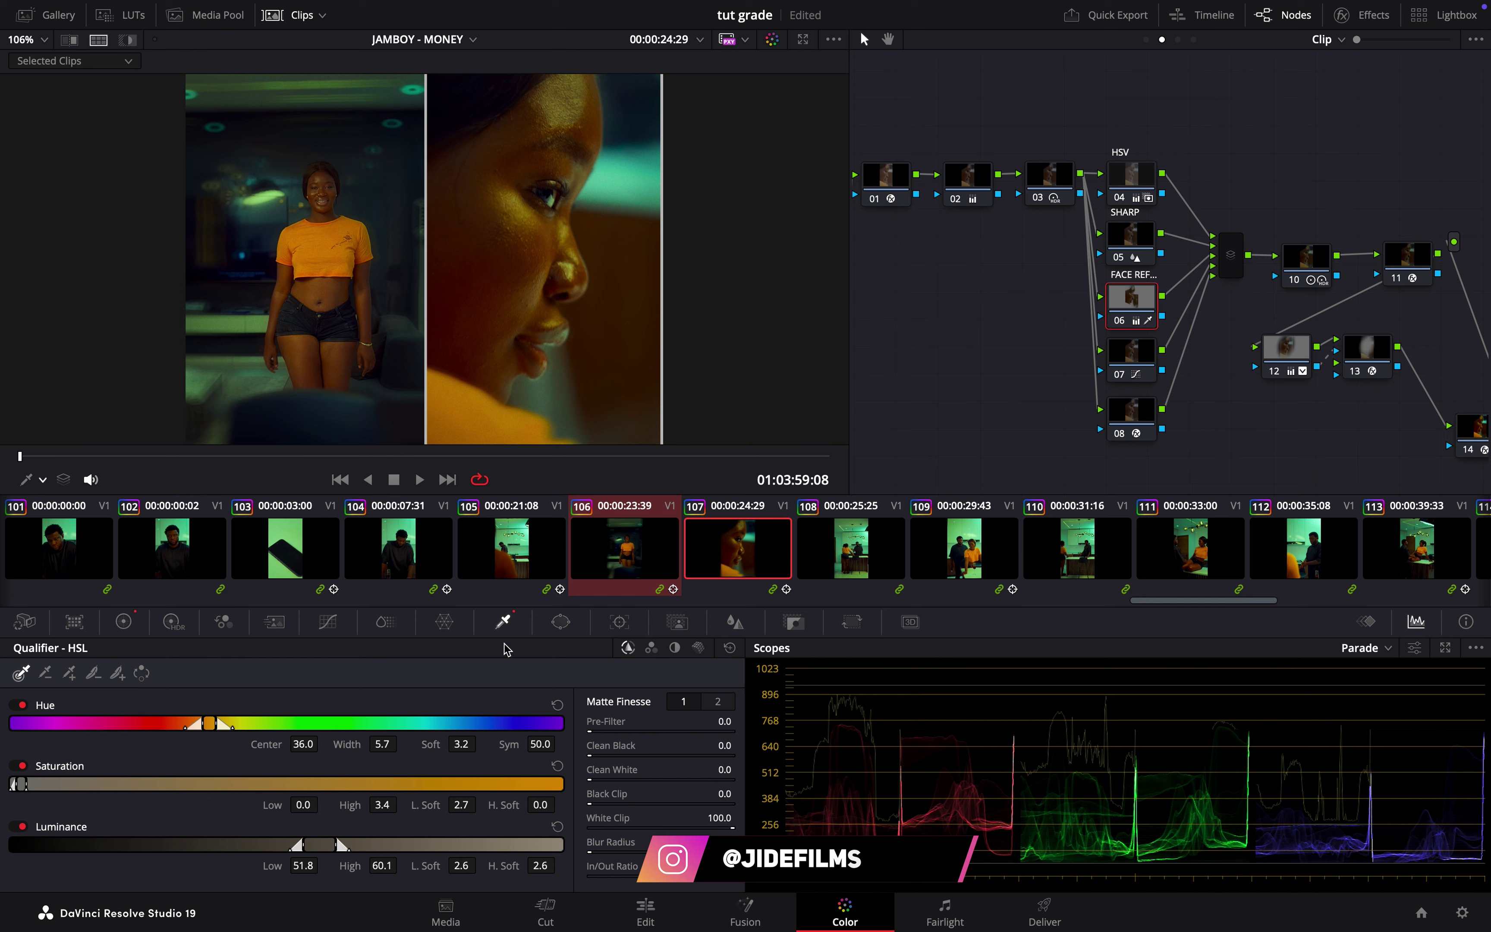
{"action": "left_click", "coordinate": [123, 622]}
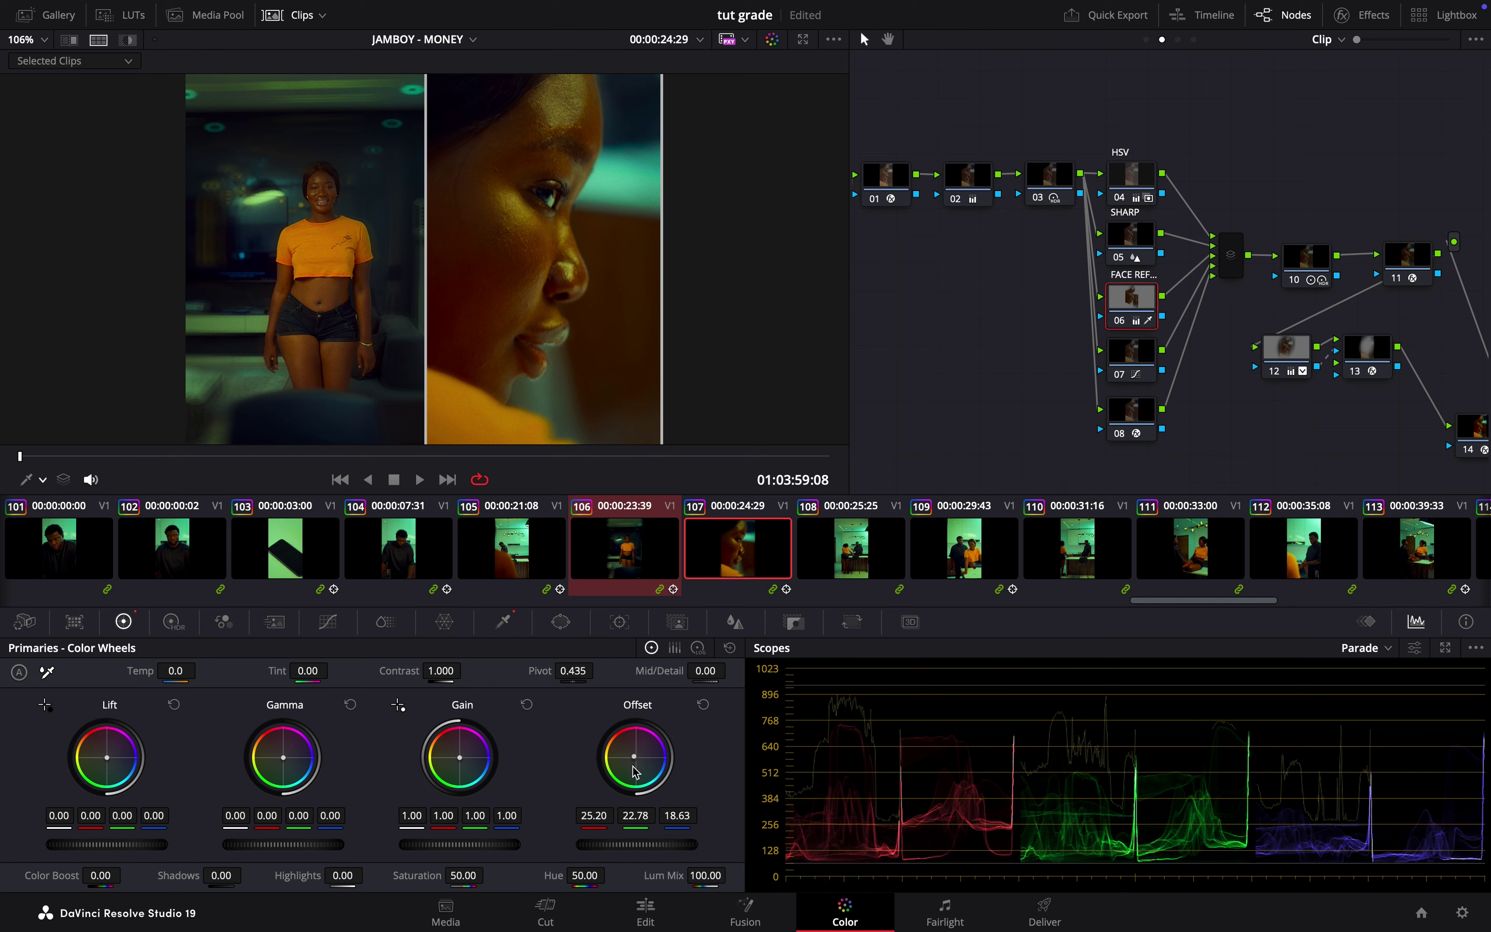
{"action": "left_click_drag", "start_coordinate": [638, 760], "coordinate": [722, 837]}
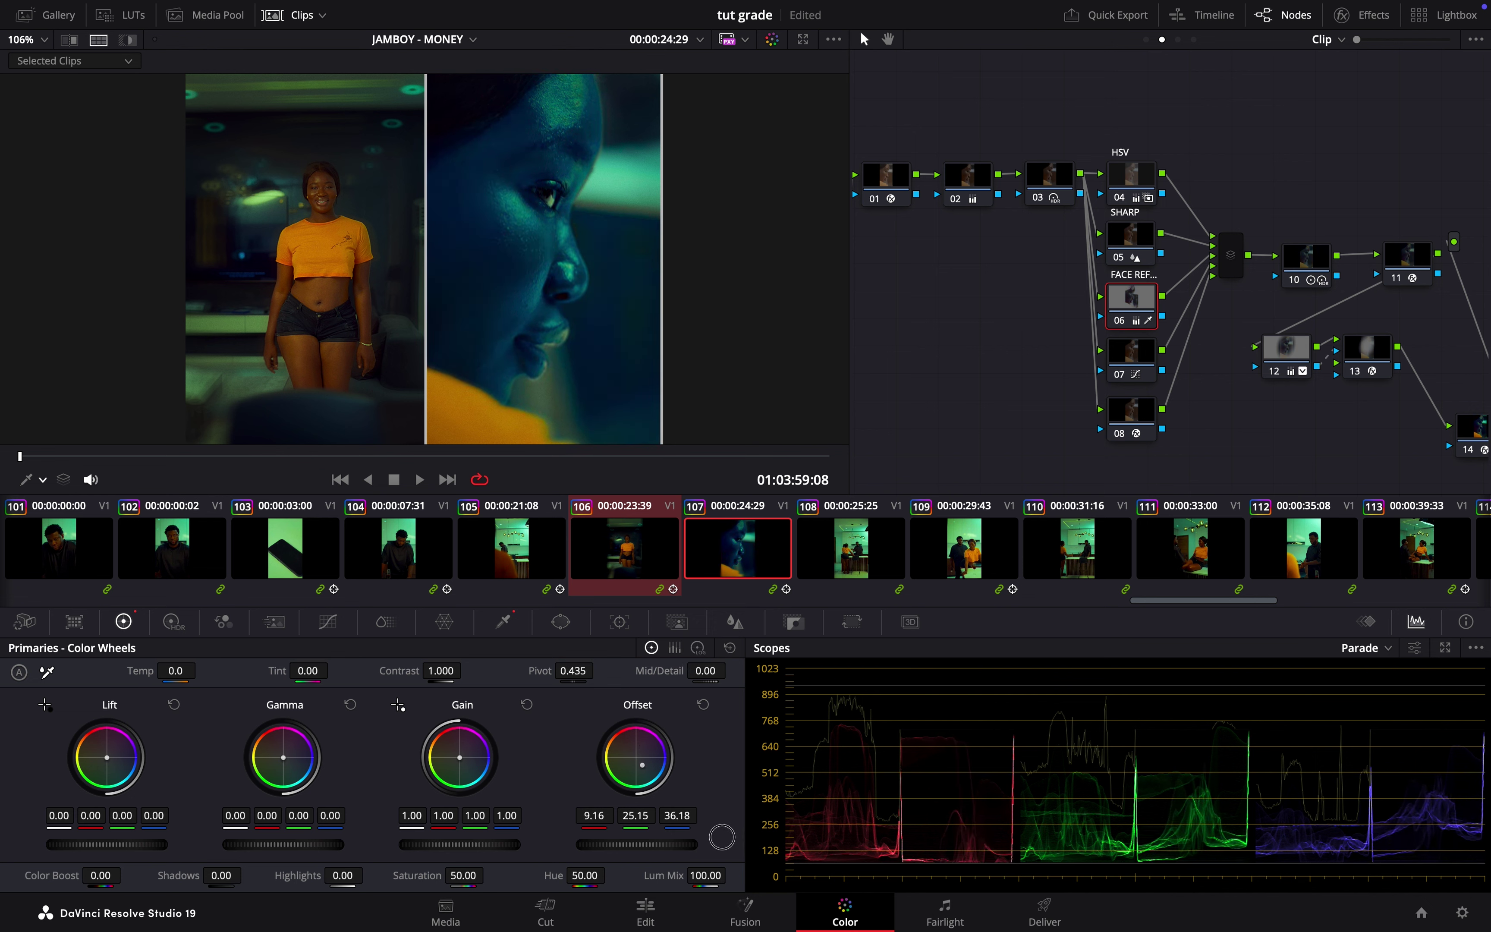
{"action": "left_click", "coordinate": [704, 705]}
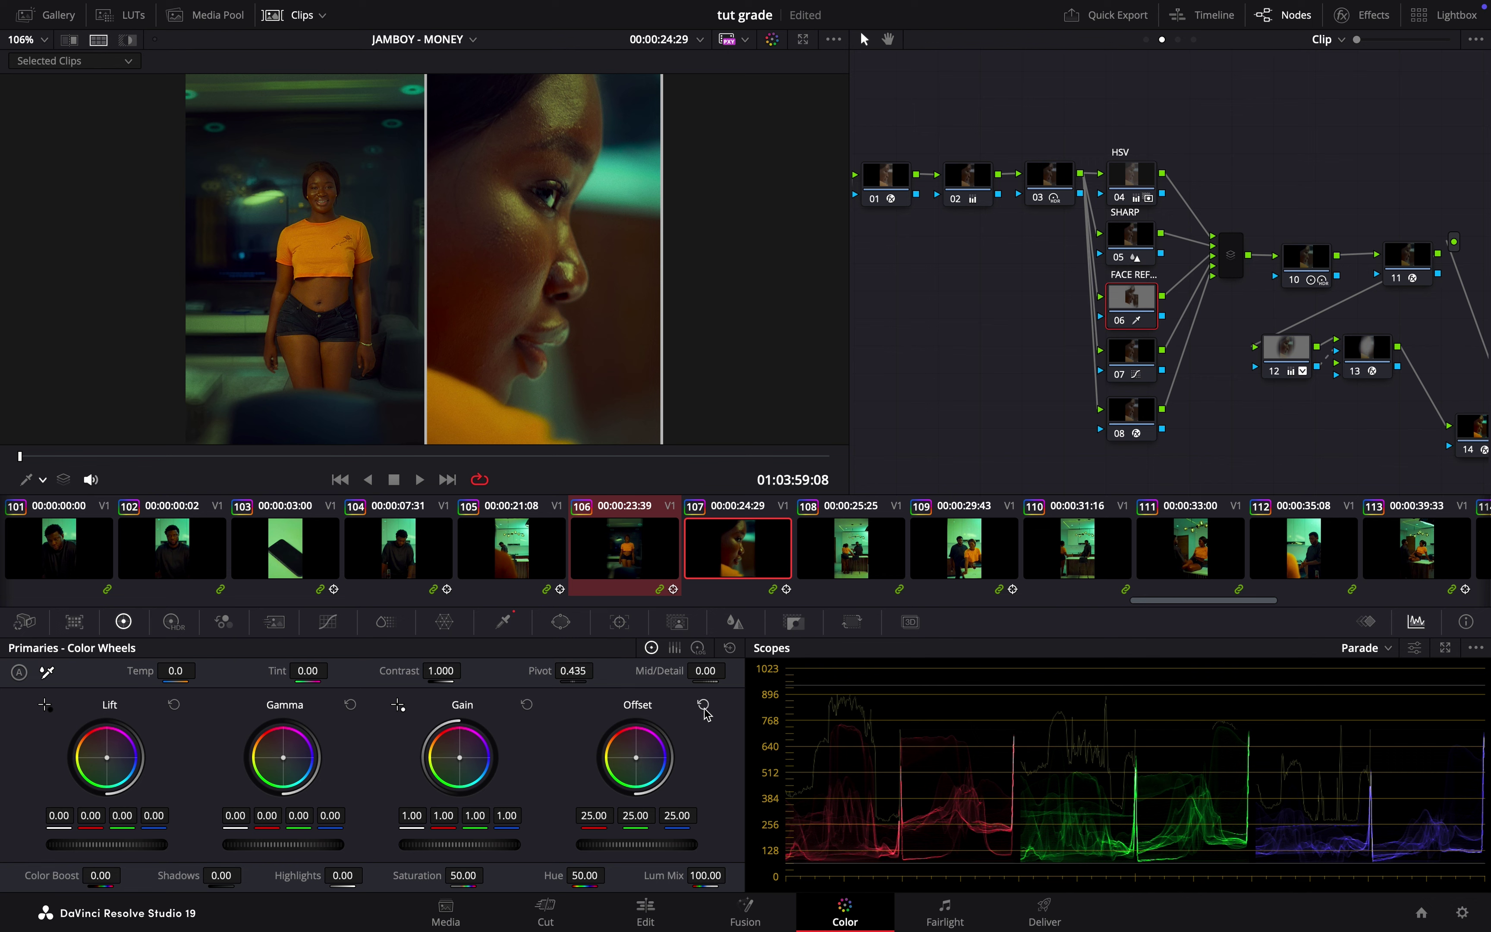
Switch the scopes to the Vectorscope and set node 06's Offset to red 24.30, green 24.89 and blue 24.74
{"action": "scroll", "coordinate": [551, 325], "scroll_direction": "up", "scroll_amount": 5}
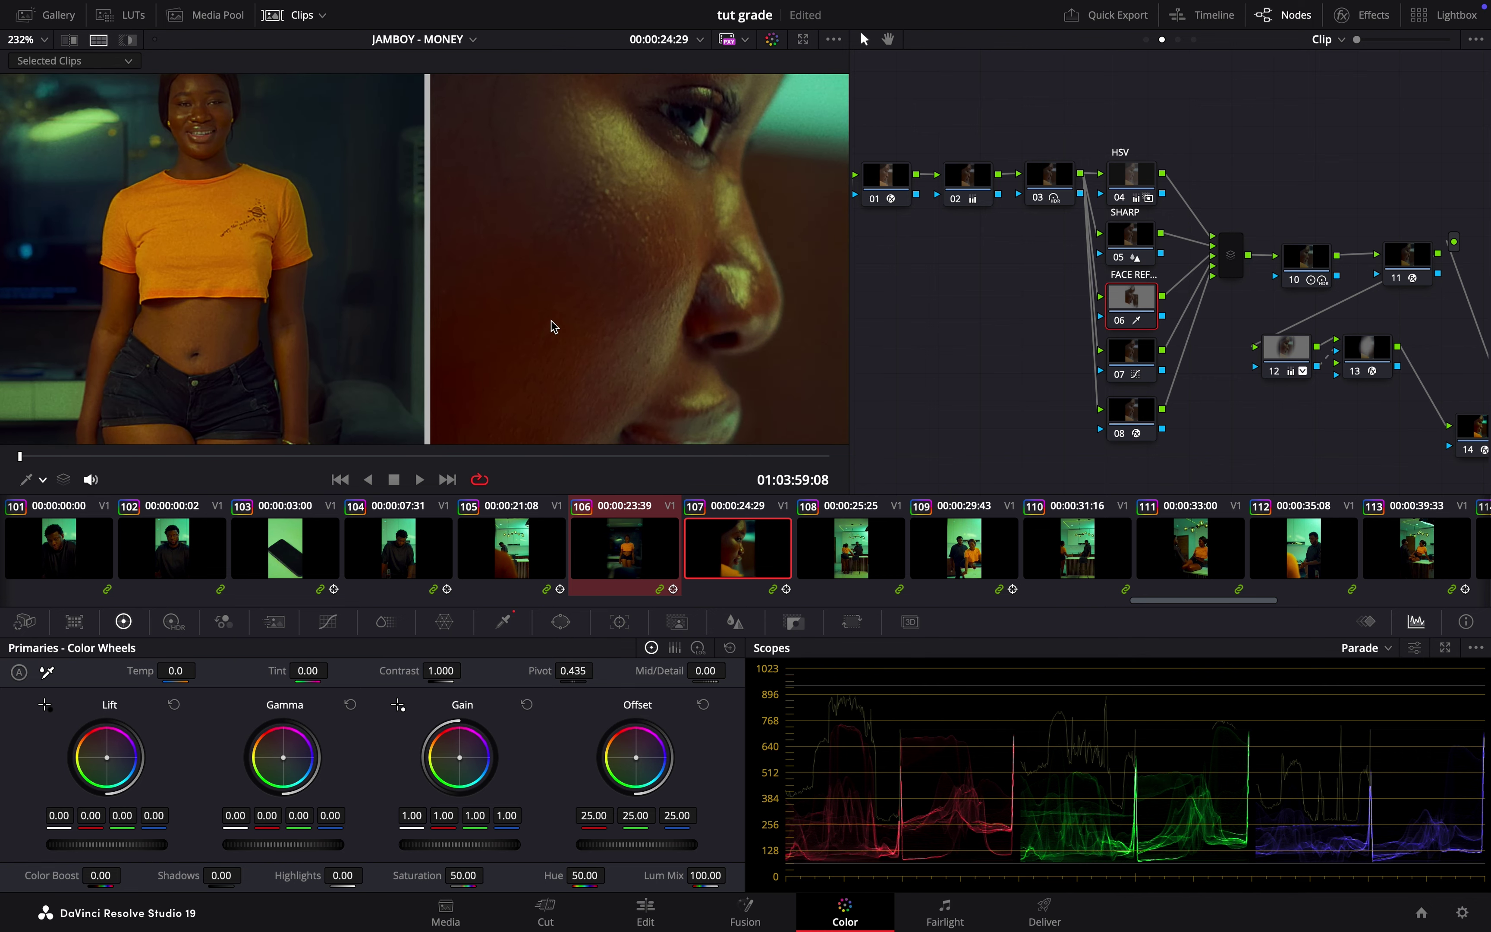
{"action": "scroll", "coordinate": [551, 322], "scroll_direction": "down", "scroll_amount": 3}
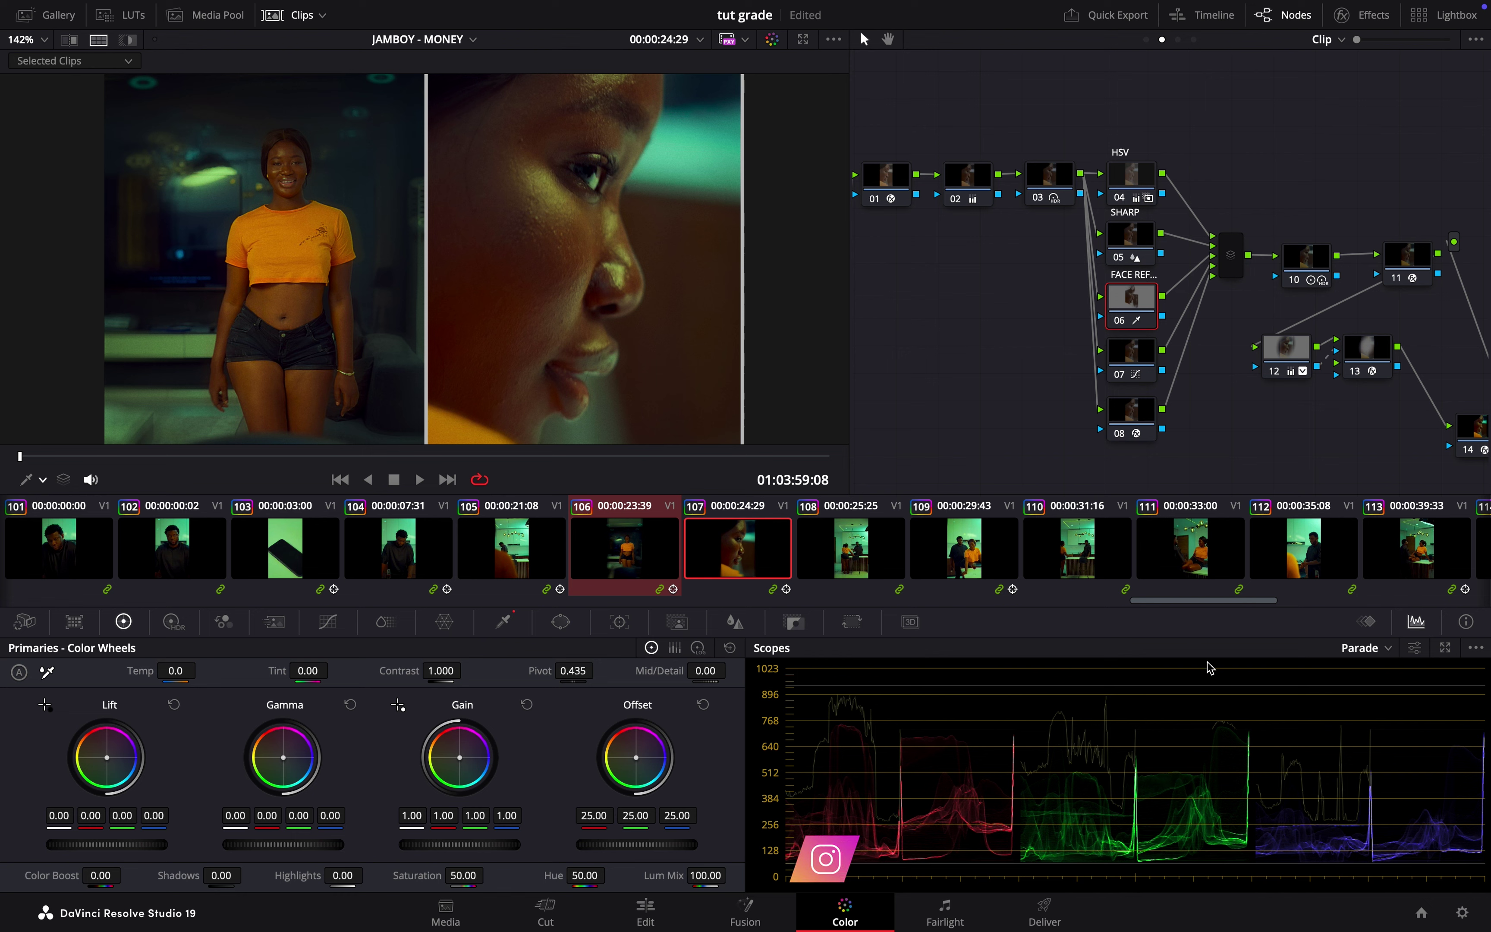
{"action": "left_click", "coordinate": [1365, 648]}
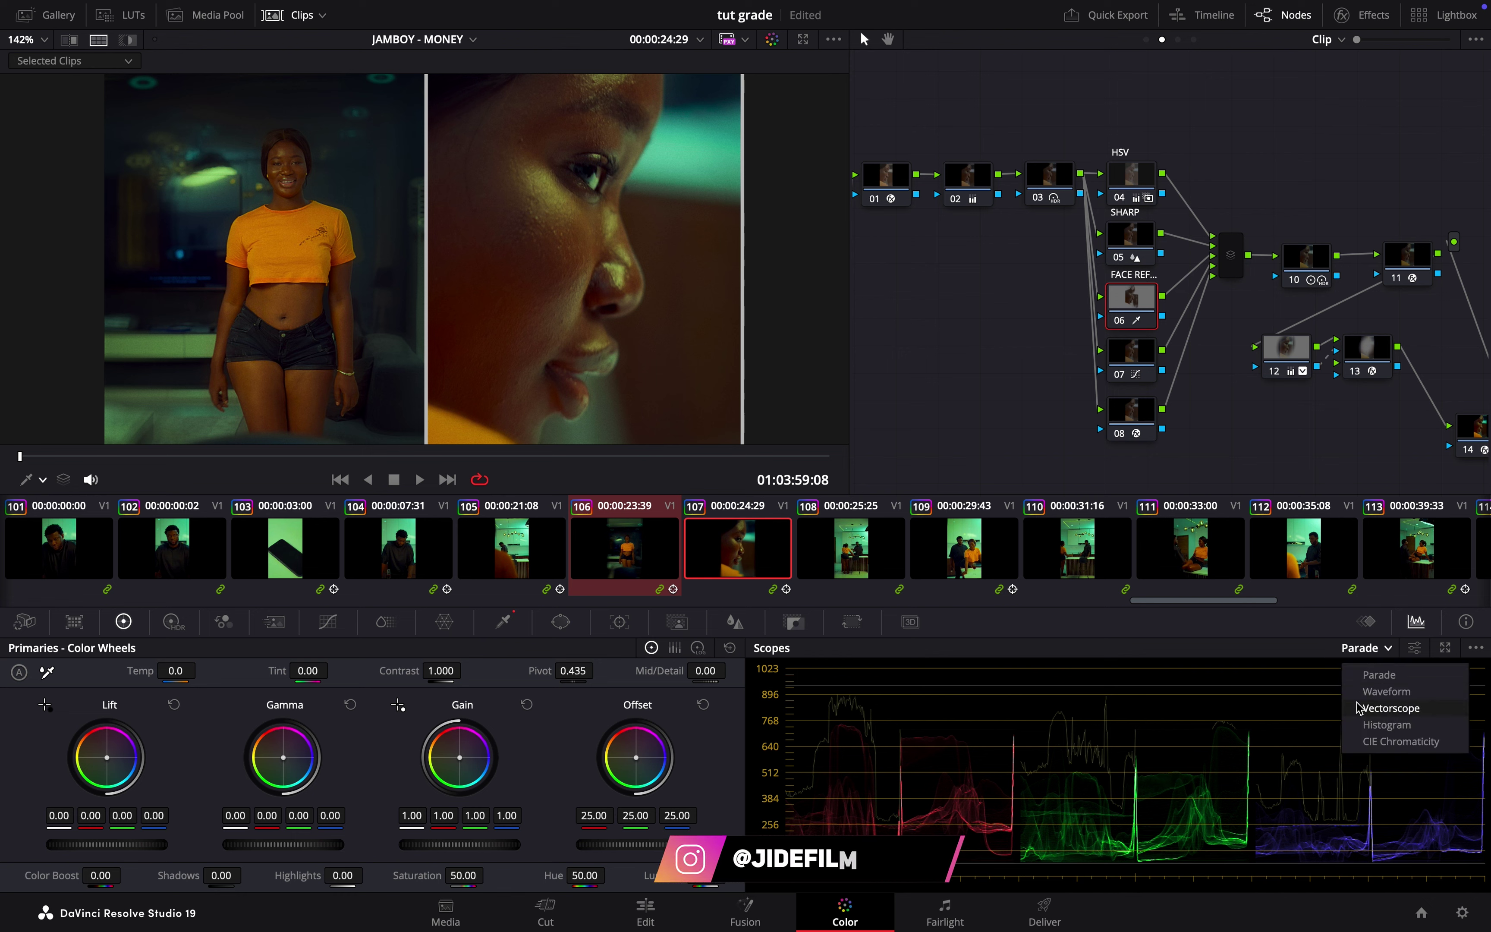
{"action": "left_click", "coordinate": [1386, 708]}
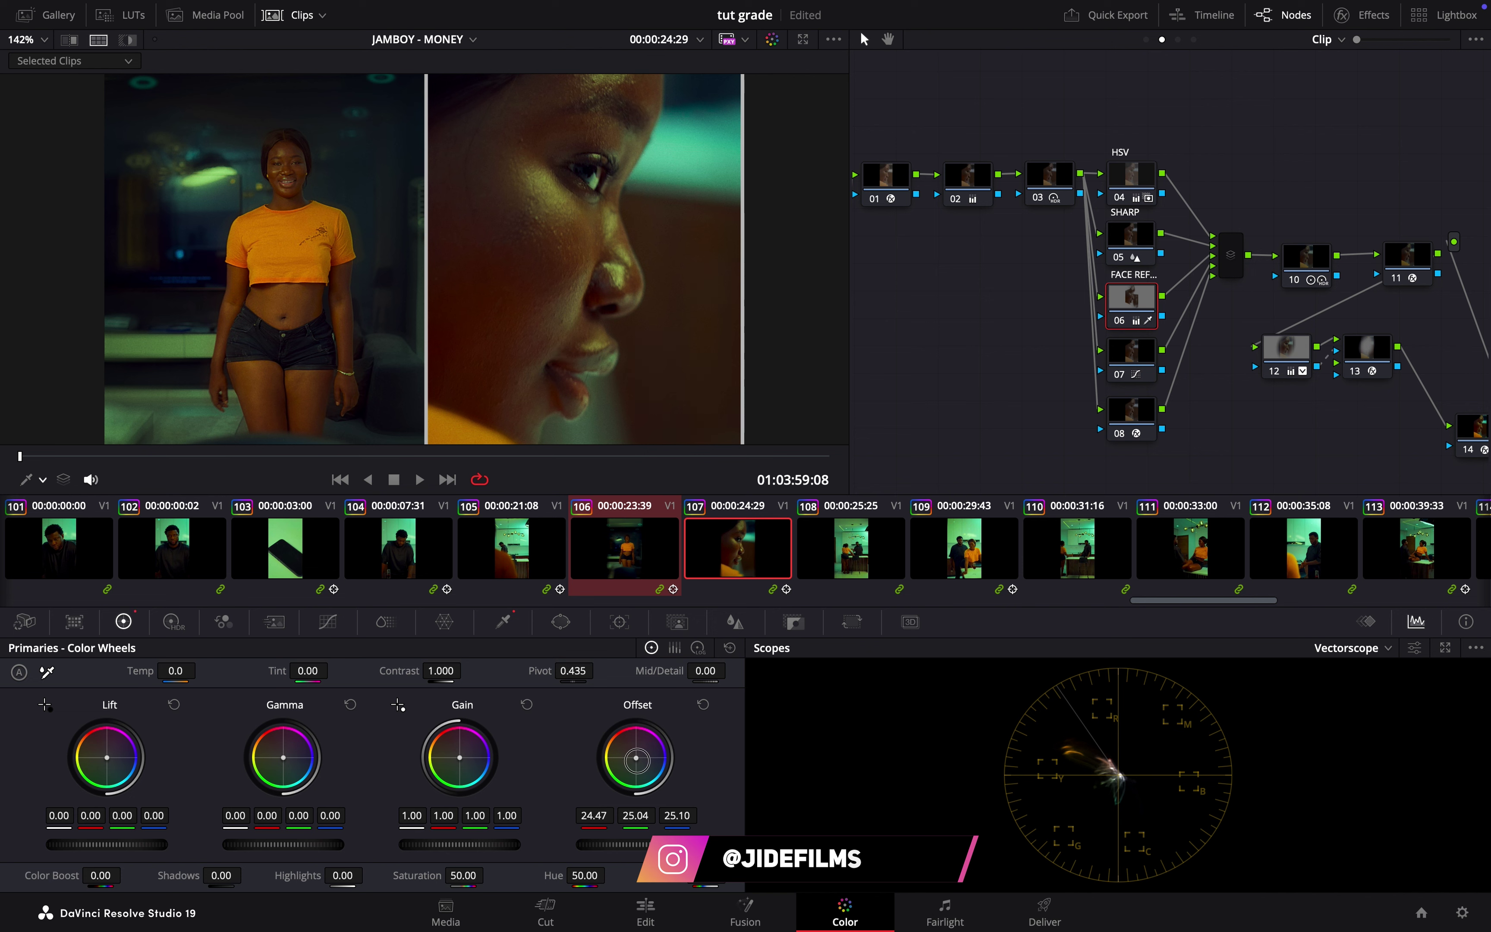
{"action": "left_click_drag", "start_coordinate": [637, 760], "coordinate": [636, 758]}
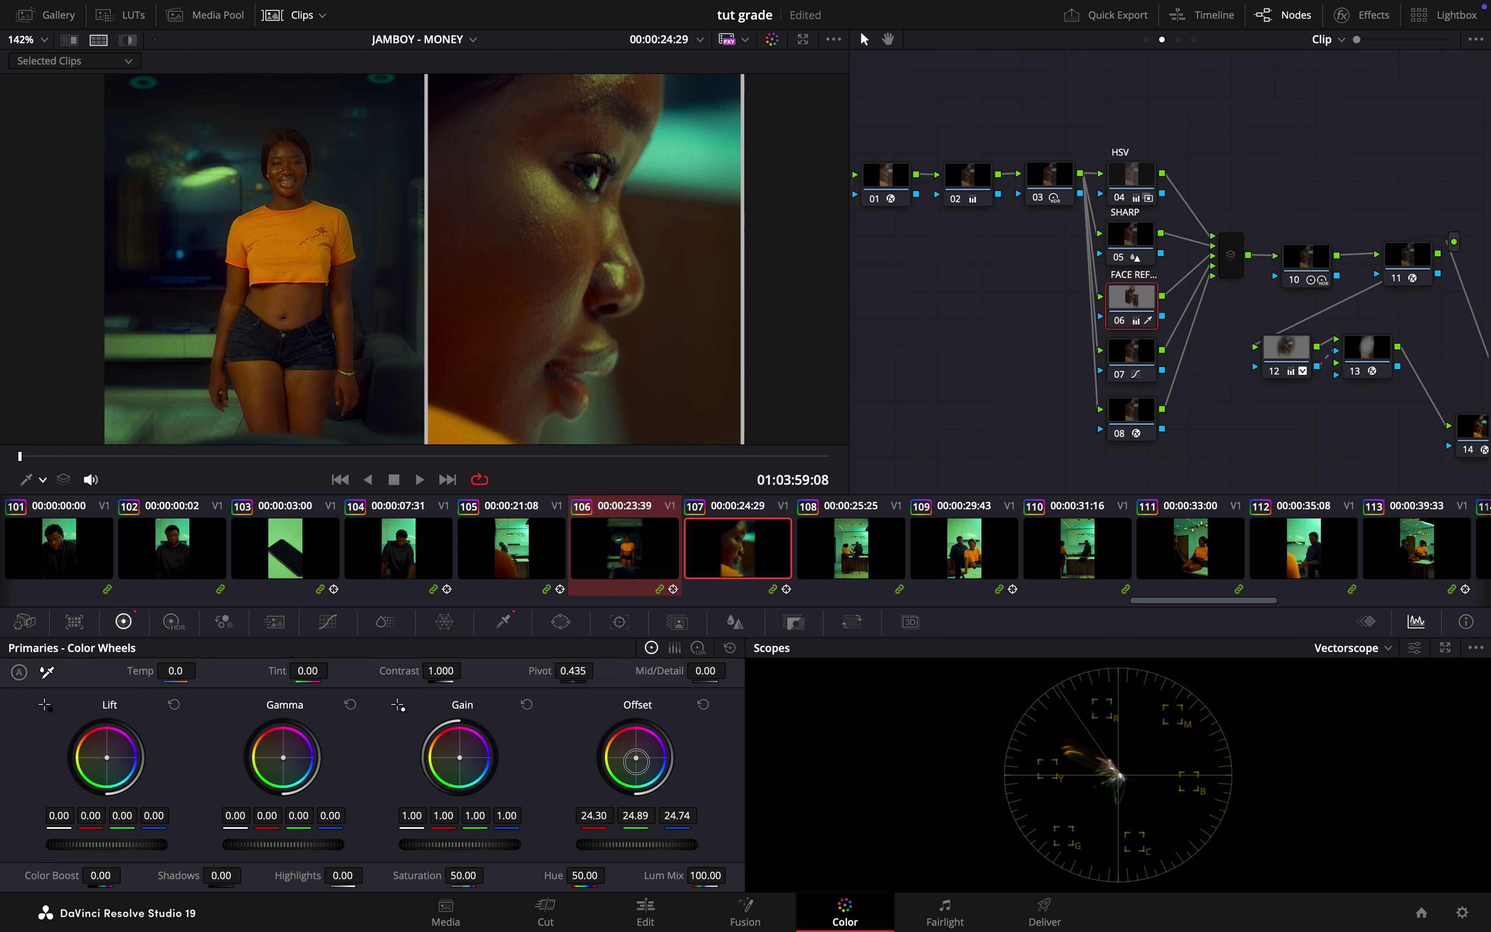
{"action": "scroll", "coordinate": [540, 253], "scroll_direction": "up", "scroll_amount": 1}
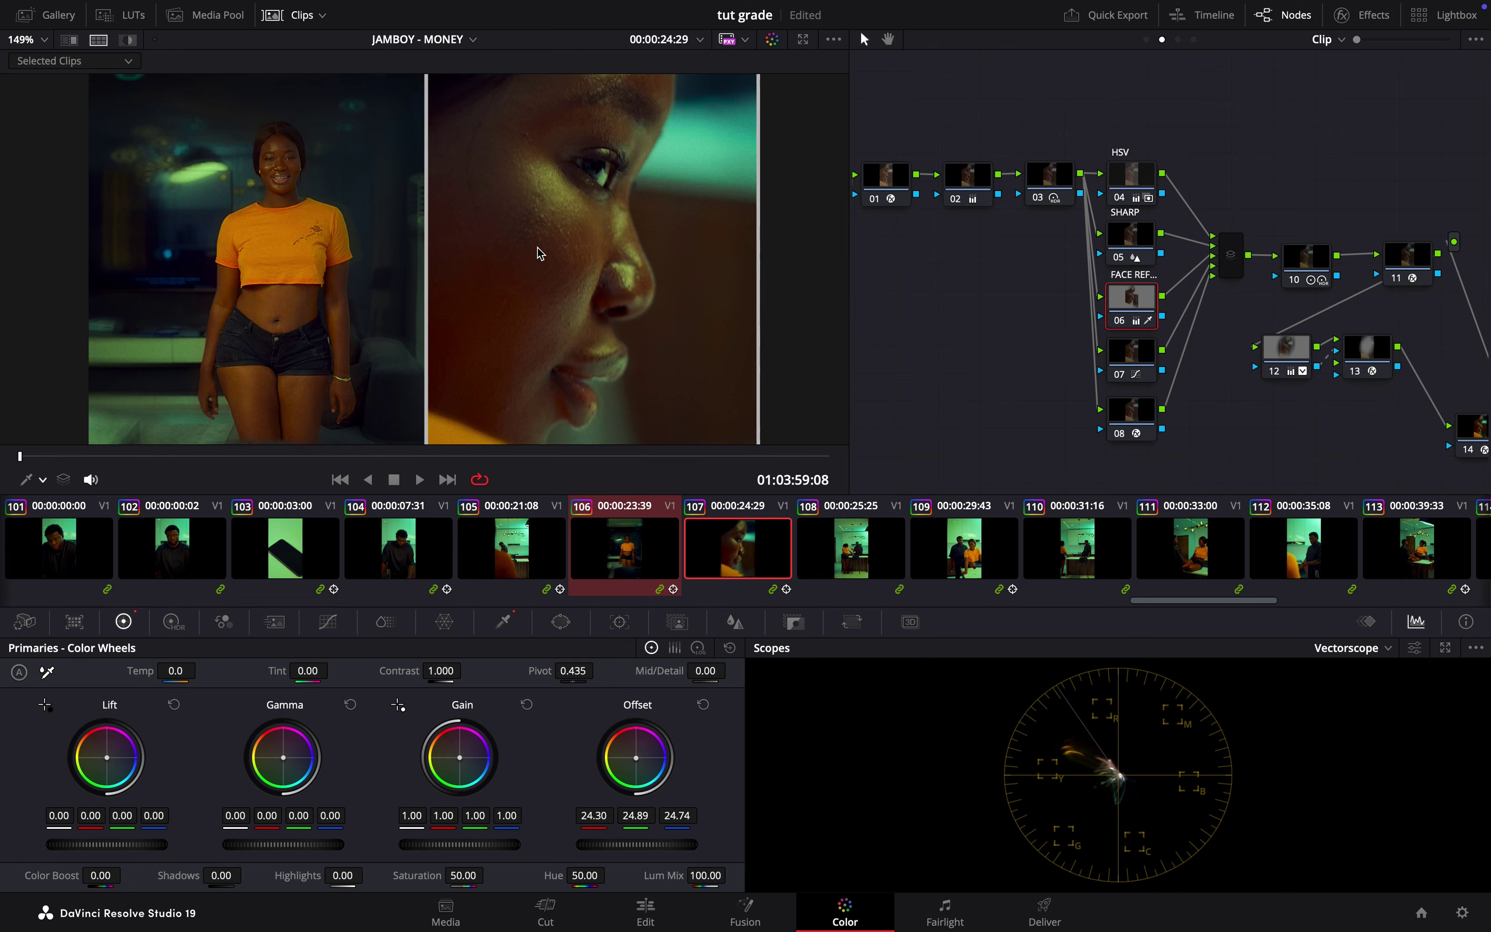
{"action": "scroll", "coordinate": [540, 253], "scroll_direction": "up", "scroll_amount": 5}
{"action": "scroll", "coordinate": [540, 253], "scroll_direction": "down", "scroll_amount": 4}
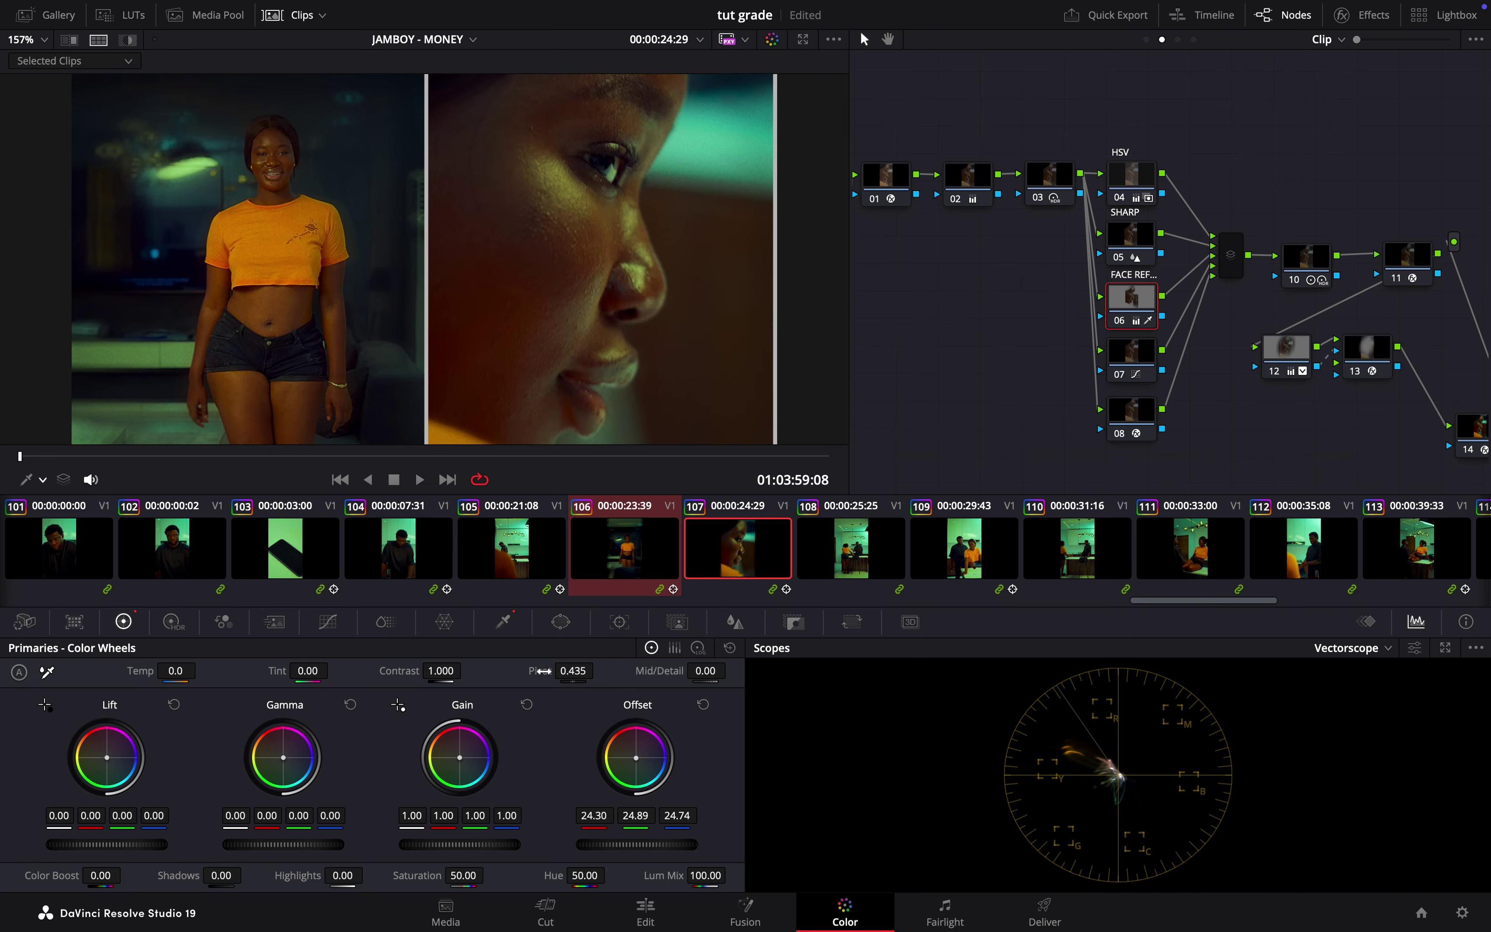
{"action": "left_click", "coordinate": [586, 820]}
{"action": "left_click_drag", "start_coordinate": [585, 820], "coordinate": [589, 818]}
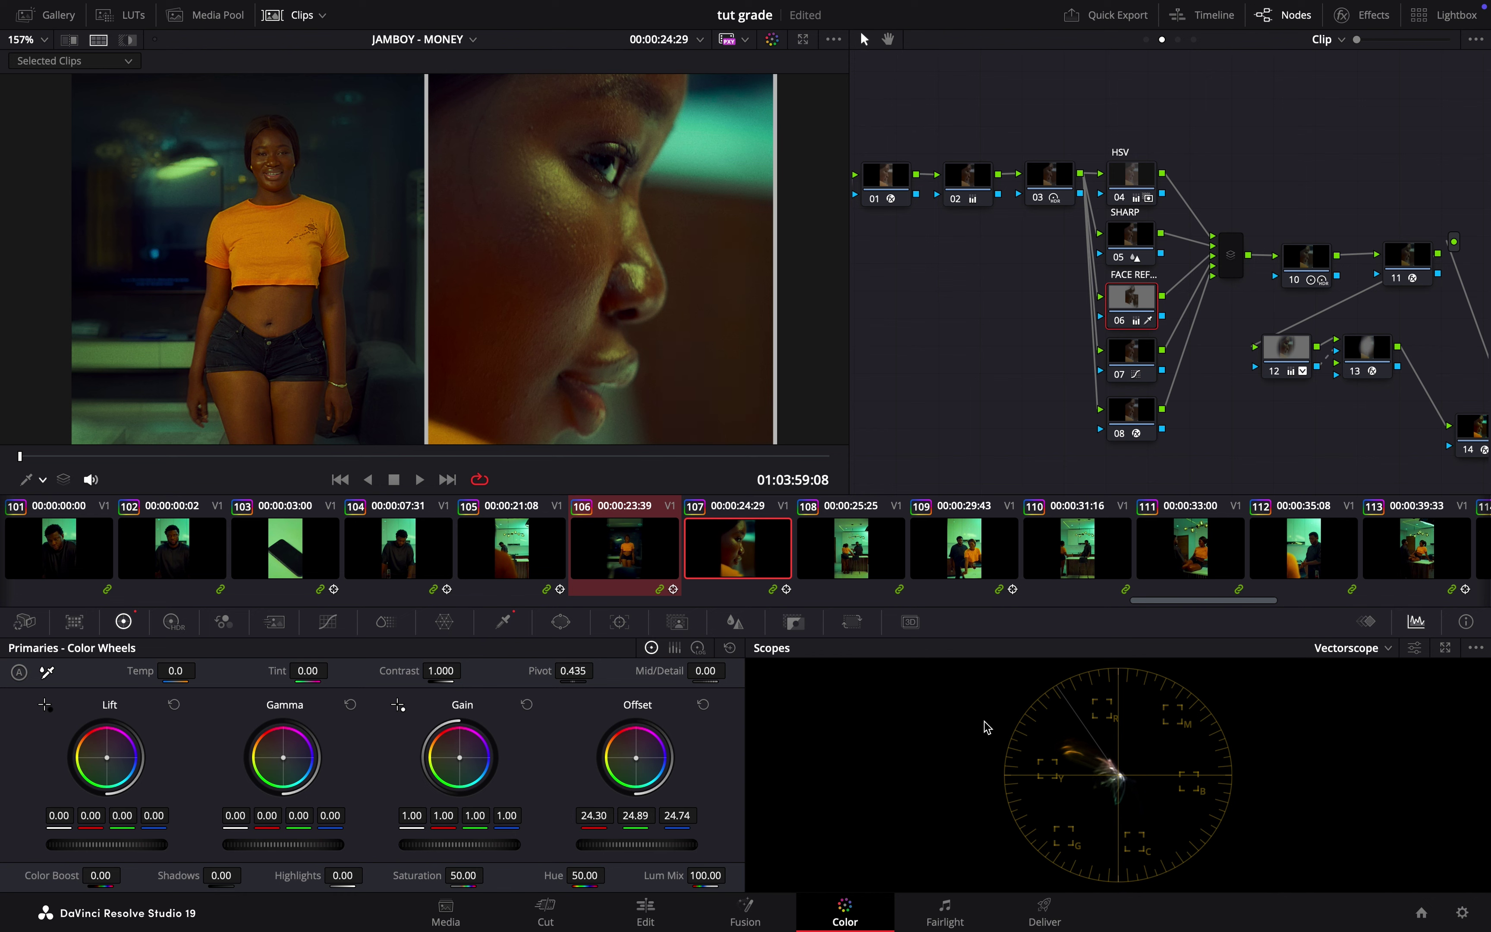
Return the scopes to Parade and compare the skin of clips 106 and 107 at close and wide viewer sizes
{"action": "left_click", "coordinate": [1388, 649]}
{"action": "left_click", "coordinate": [1368, 673]}
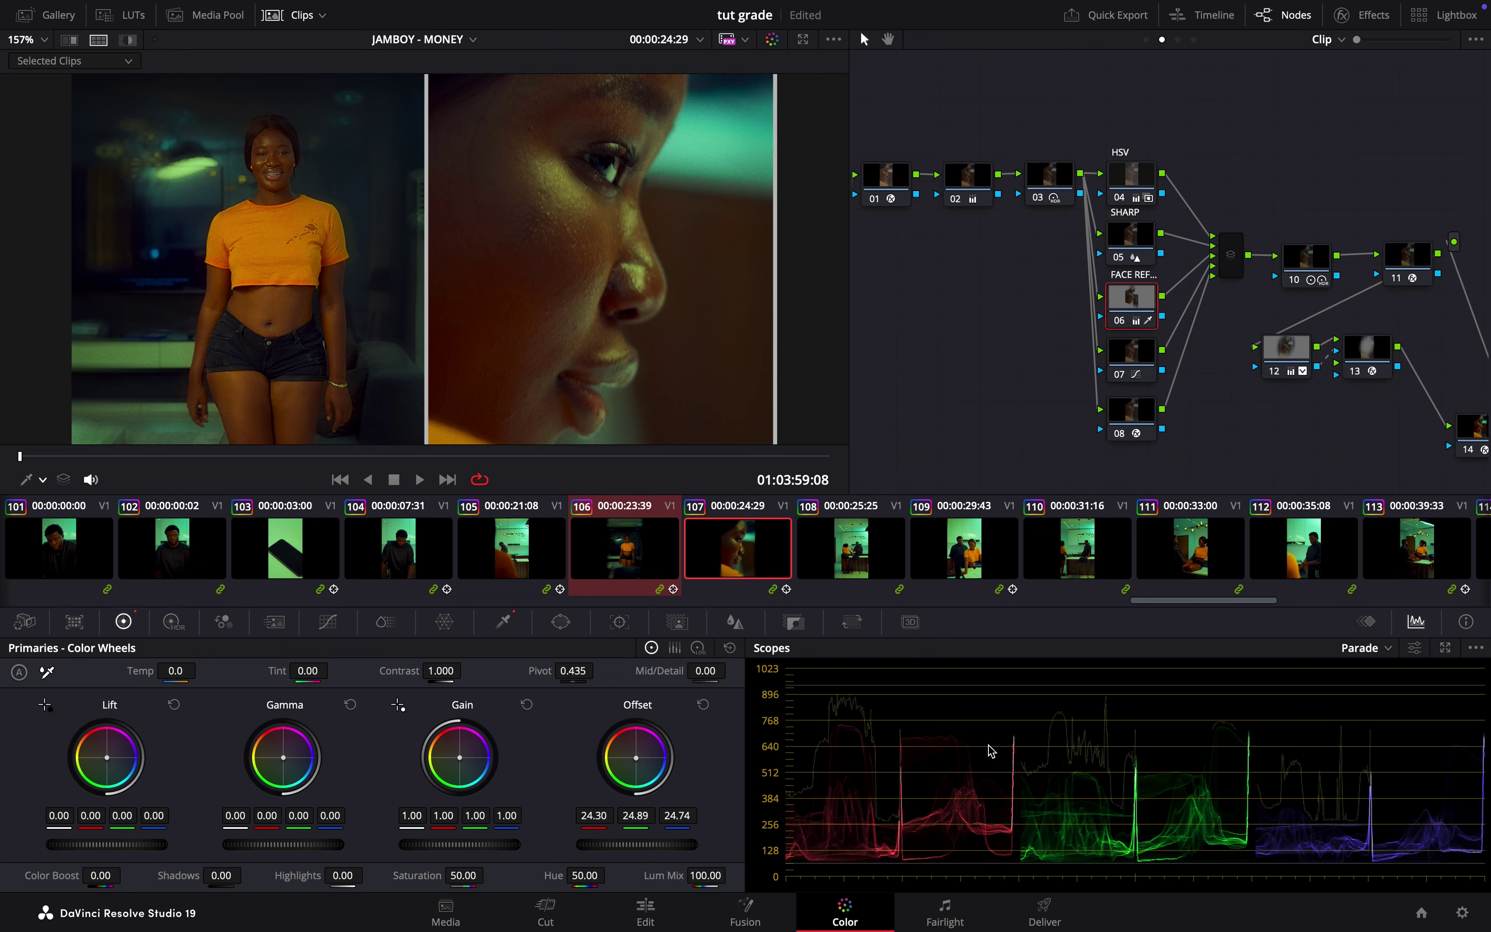
{"action": "scroll", "coordinate": [614, 283], "scroll_direction": "down", "scroll_amount": 4}
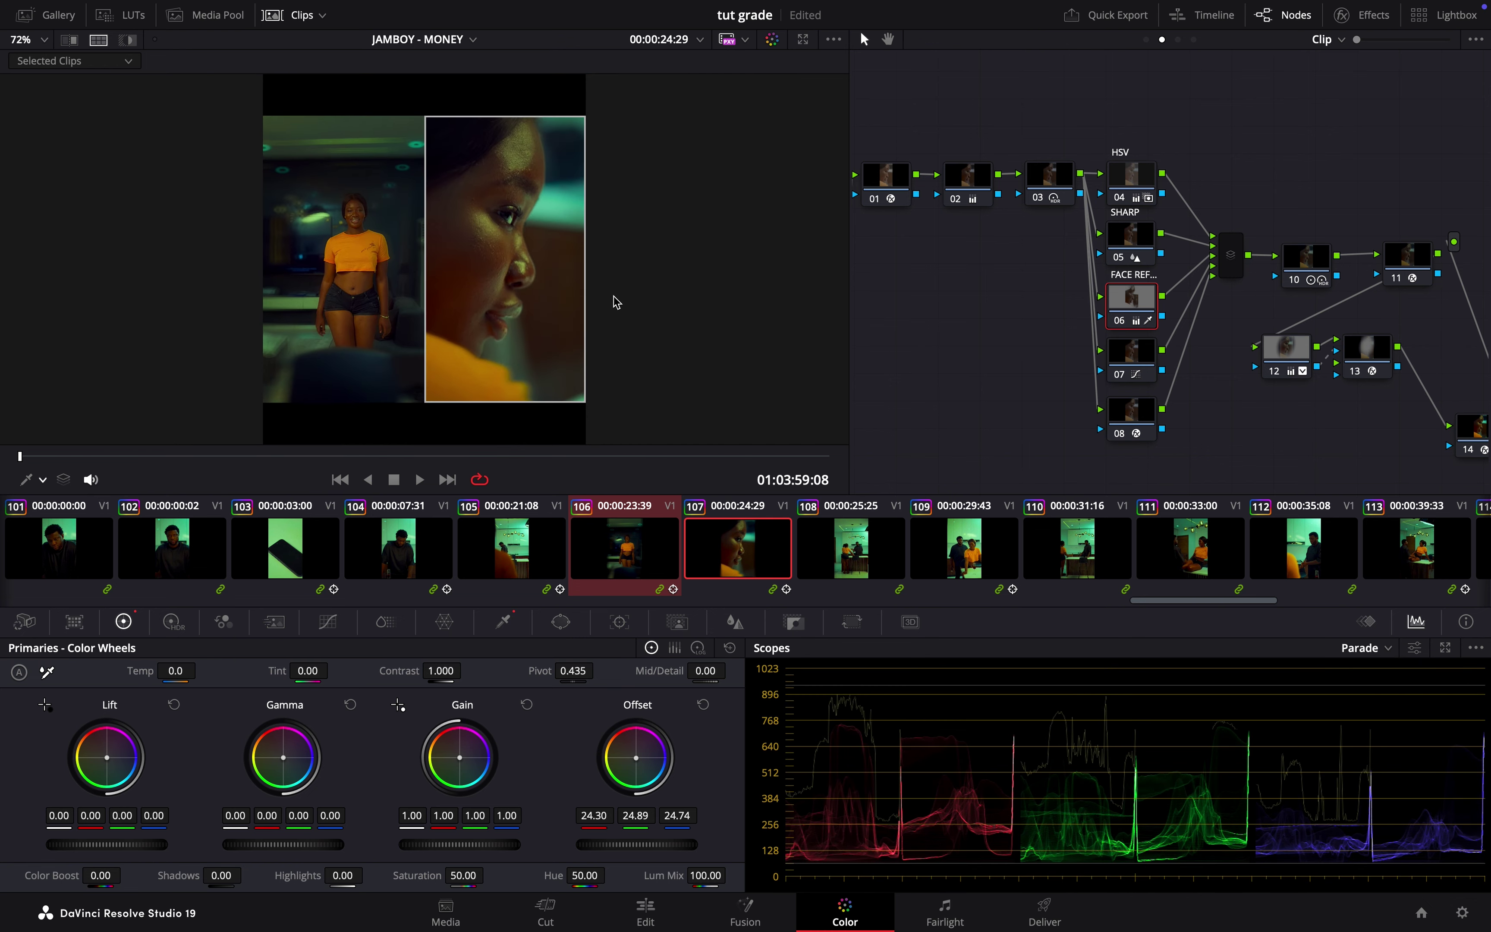
{"action": "scroll", "coordinate": [548, 266], "scroll_direction": "up", "scroll_amount": 8}
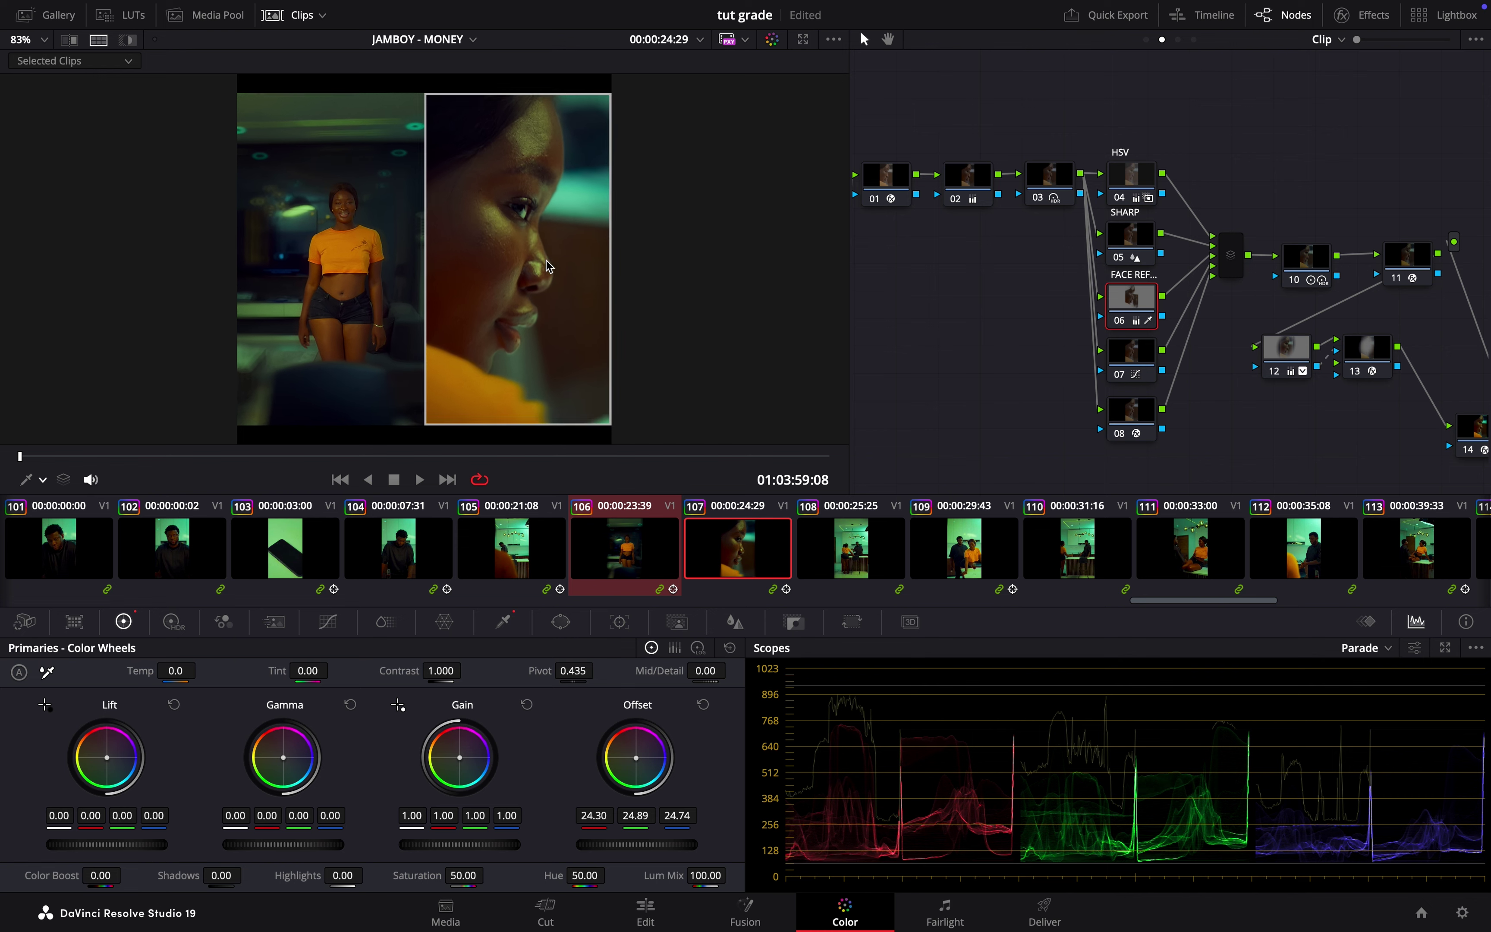
{"action": "scroll", "coordinate": [548, 266], "scroll_direction": "down", "scroll_amount": 9}
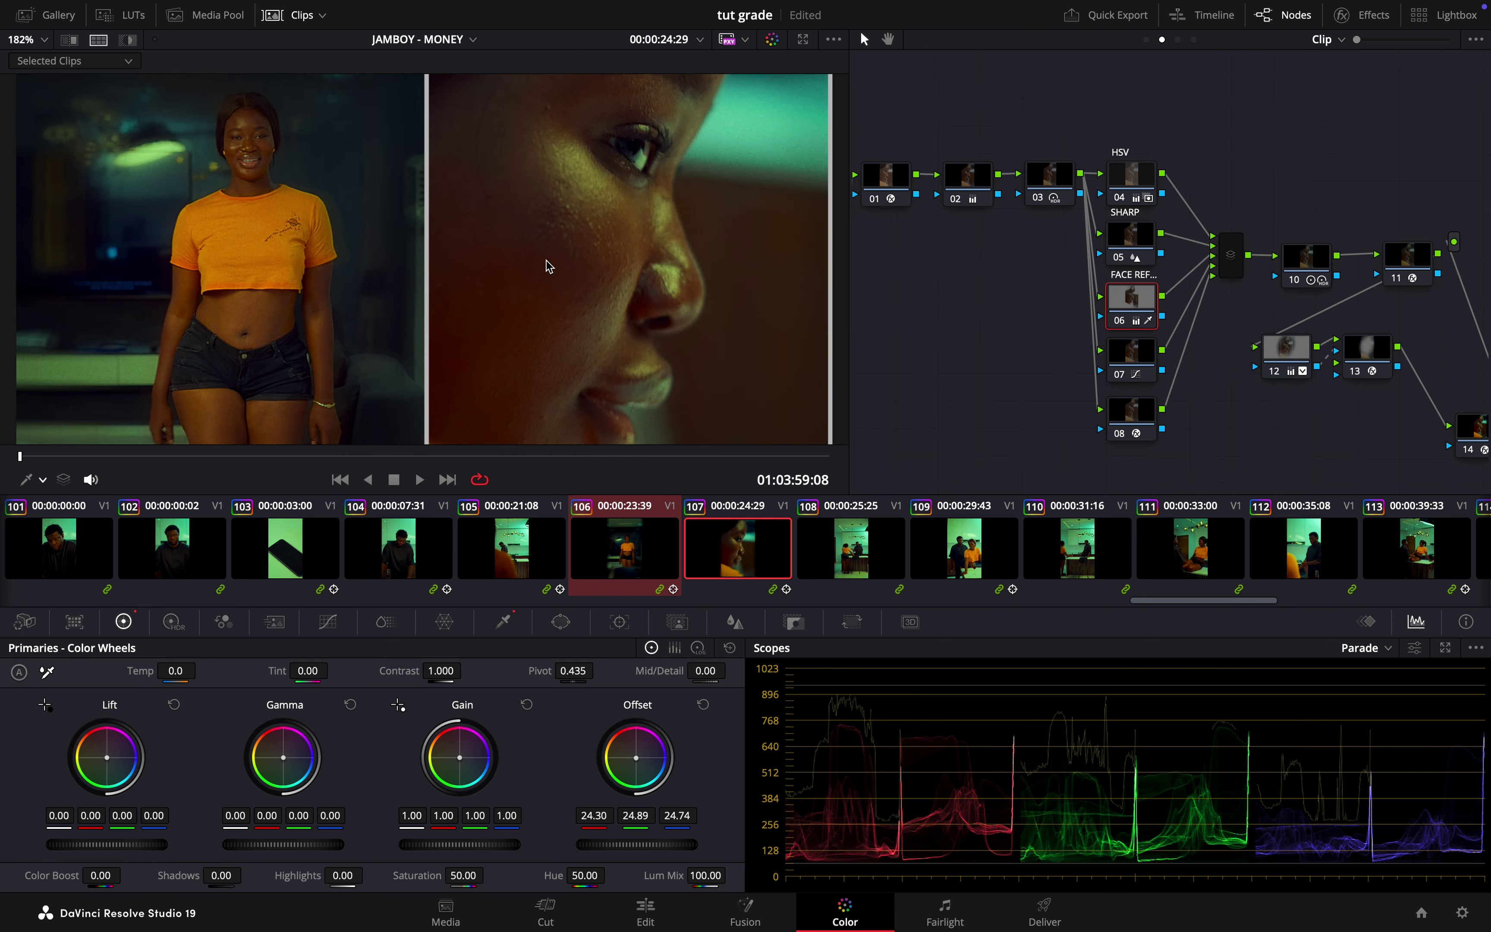
{"action": "scroll", "coordinate": [491, 201], "scroll_direction": "up", "scroll_amount": 4}
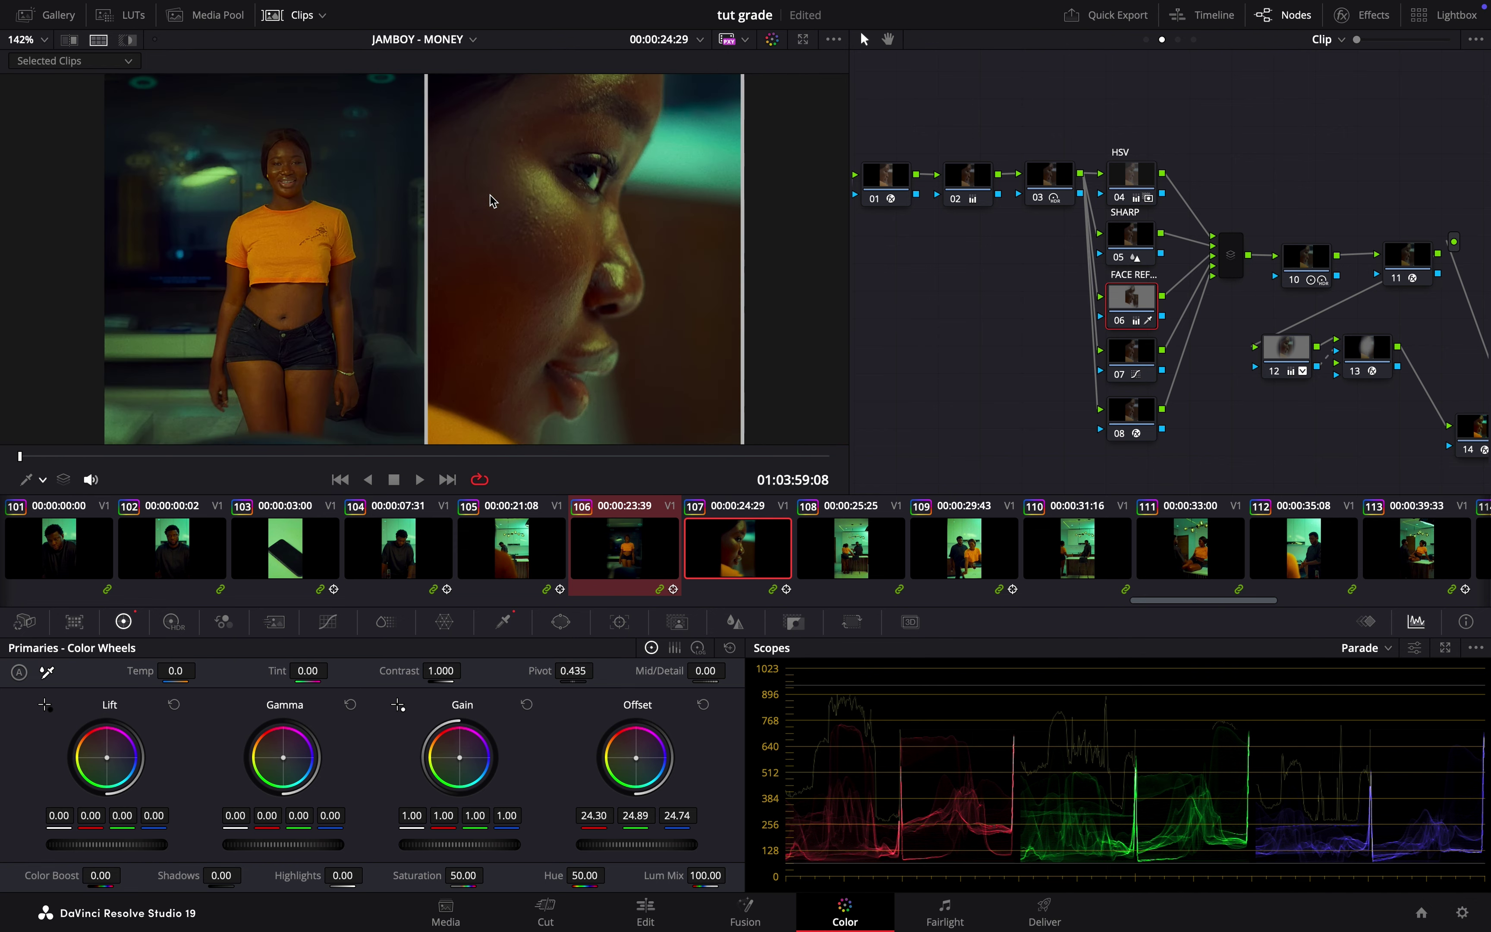
{"action": "scroll", "coordinate": [491, 200], "scroll_direction": "down", "scroll_amount": 2}
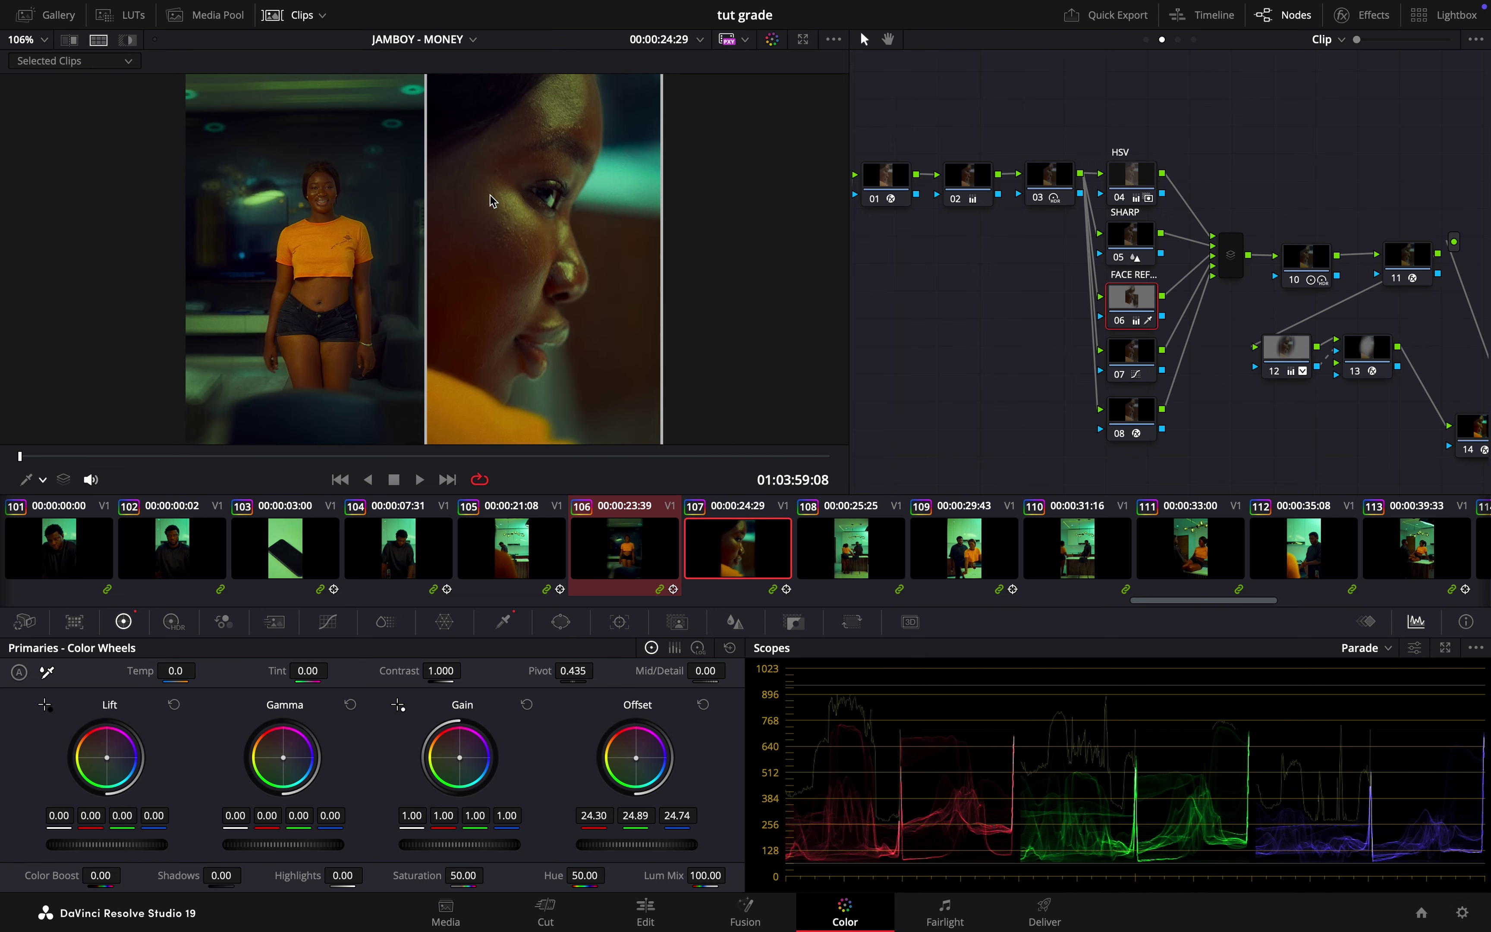
Leave the split screen and remove the Face Refinement effect from node 08 of clip 107
{"action": "left_click", "coordinate": [1147, 409]}
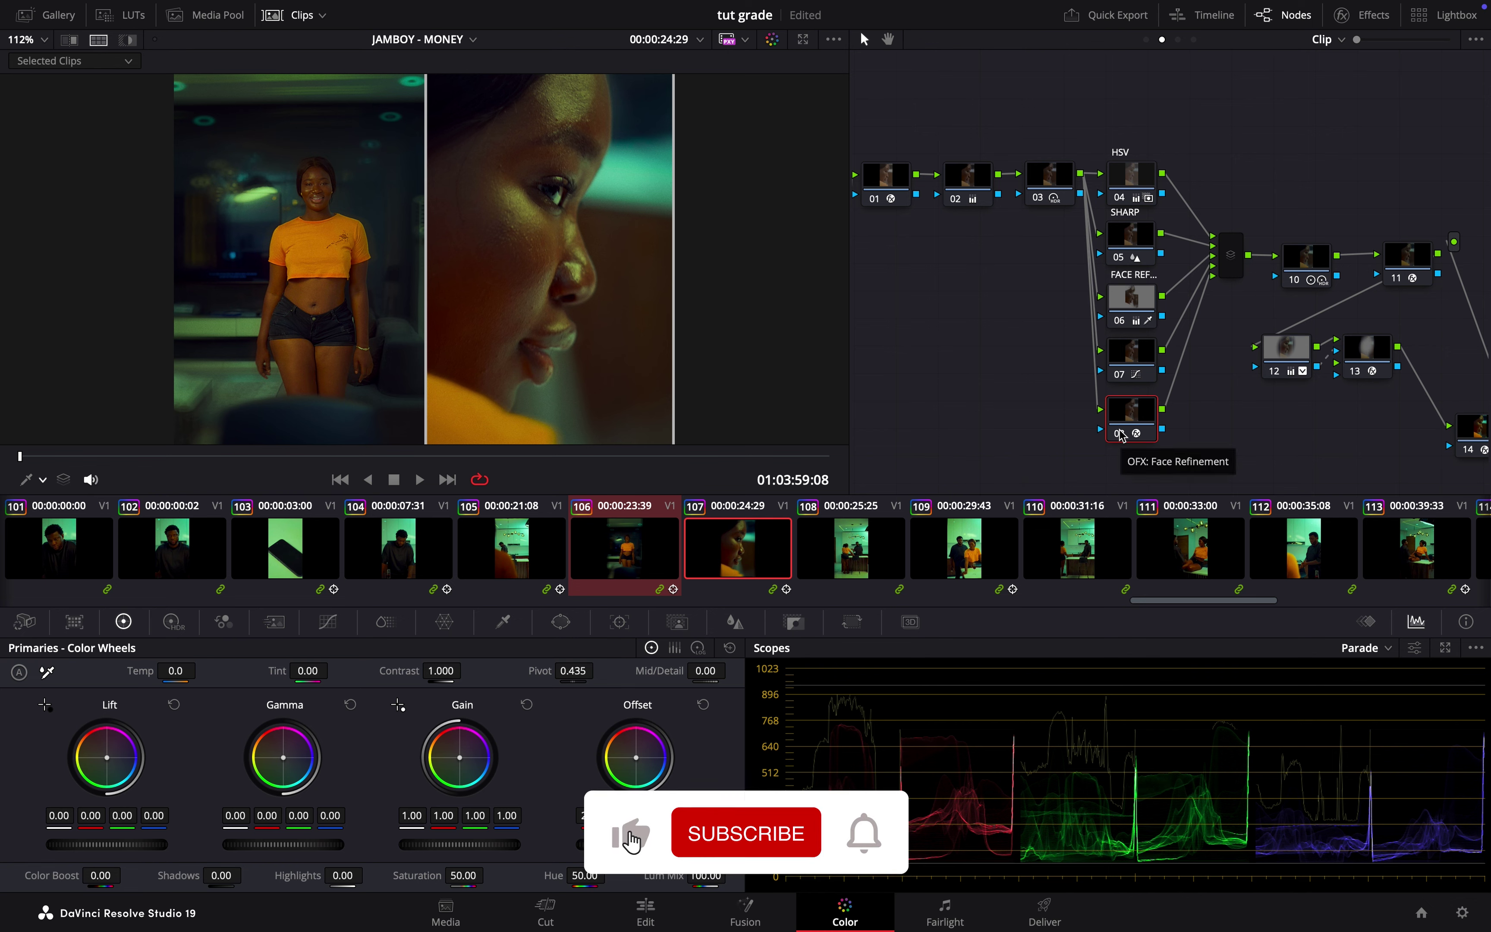
{"action": "left_click", "coordinate": [100, 41]}
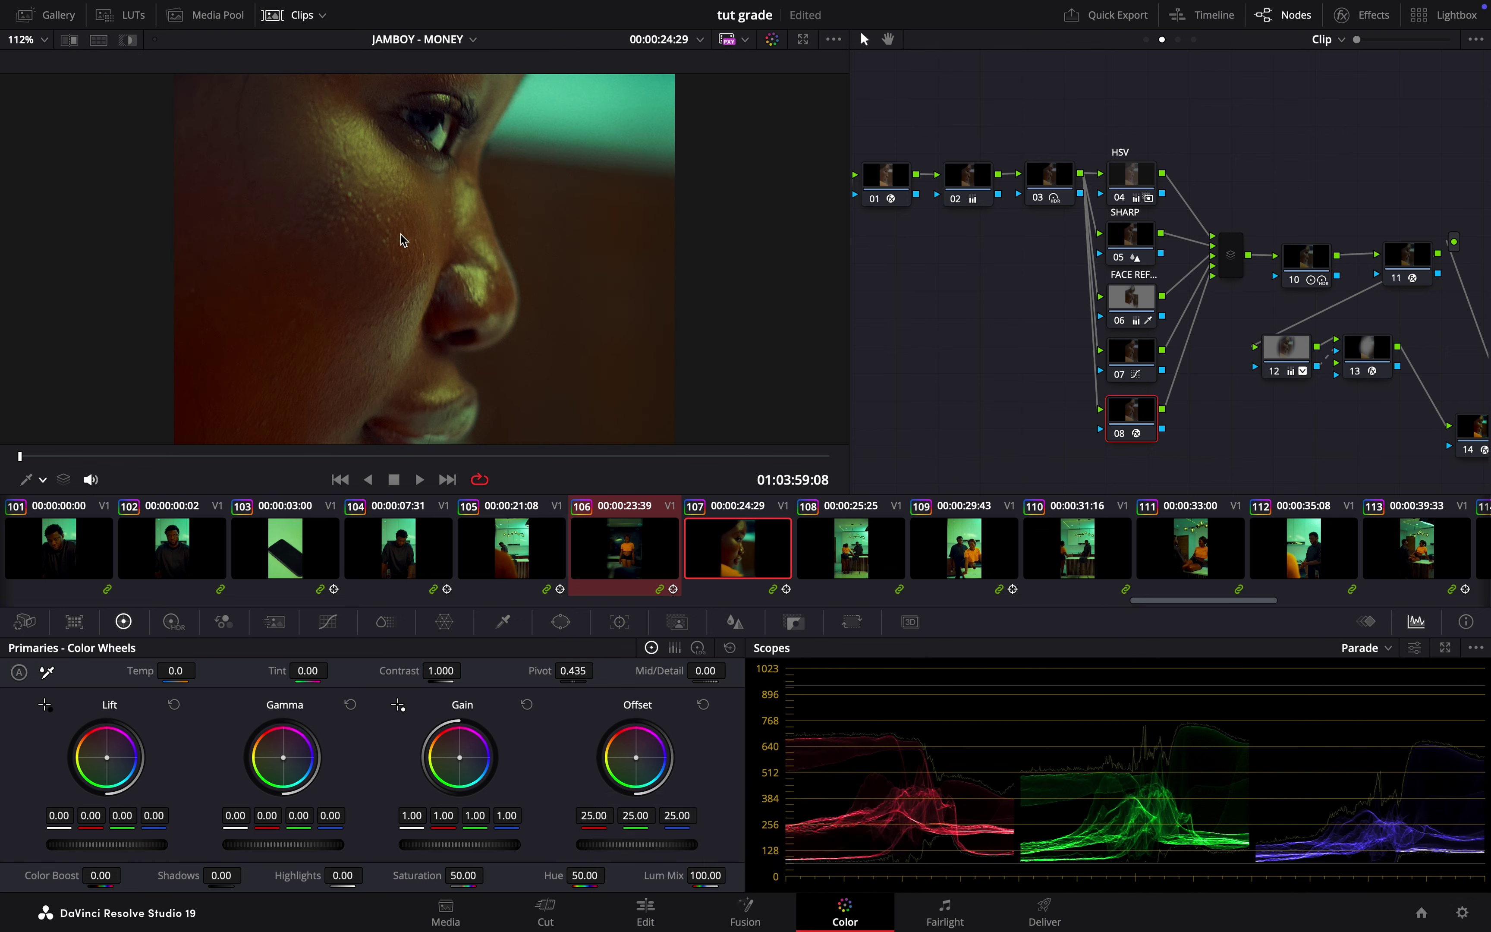
{"action": "scroll", "coordinate": [403, 240], "scroll_direction": "down", "scroll_amount": 3}
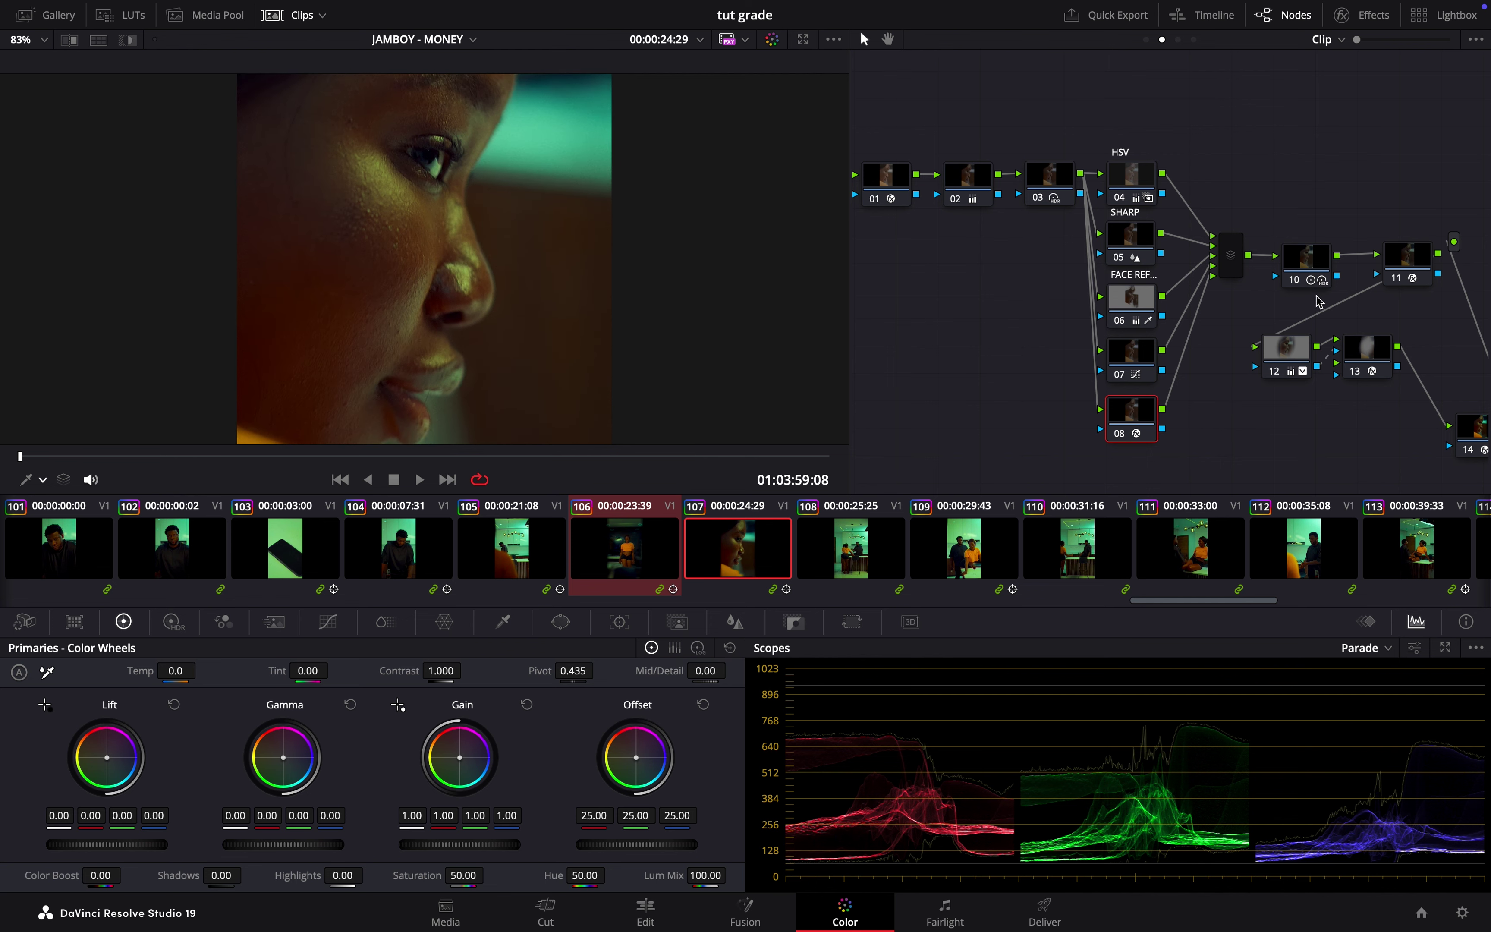
{"action": "left_click", "coordinate": [1363, 14]}
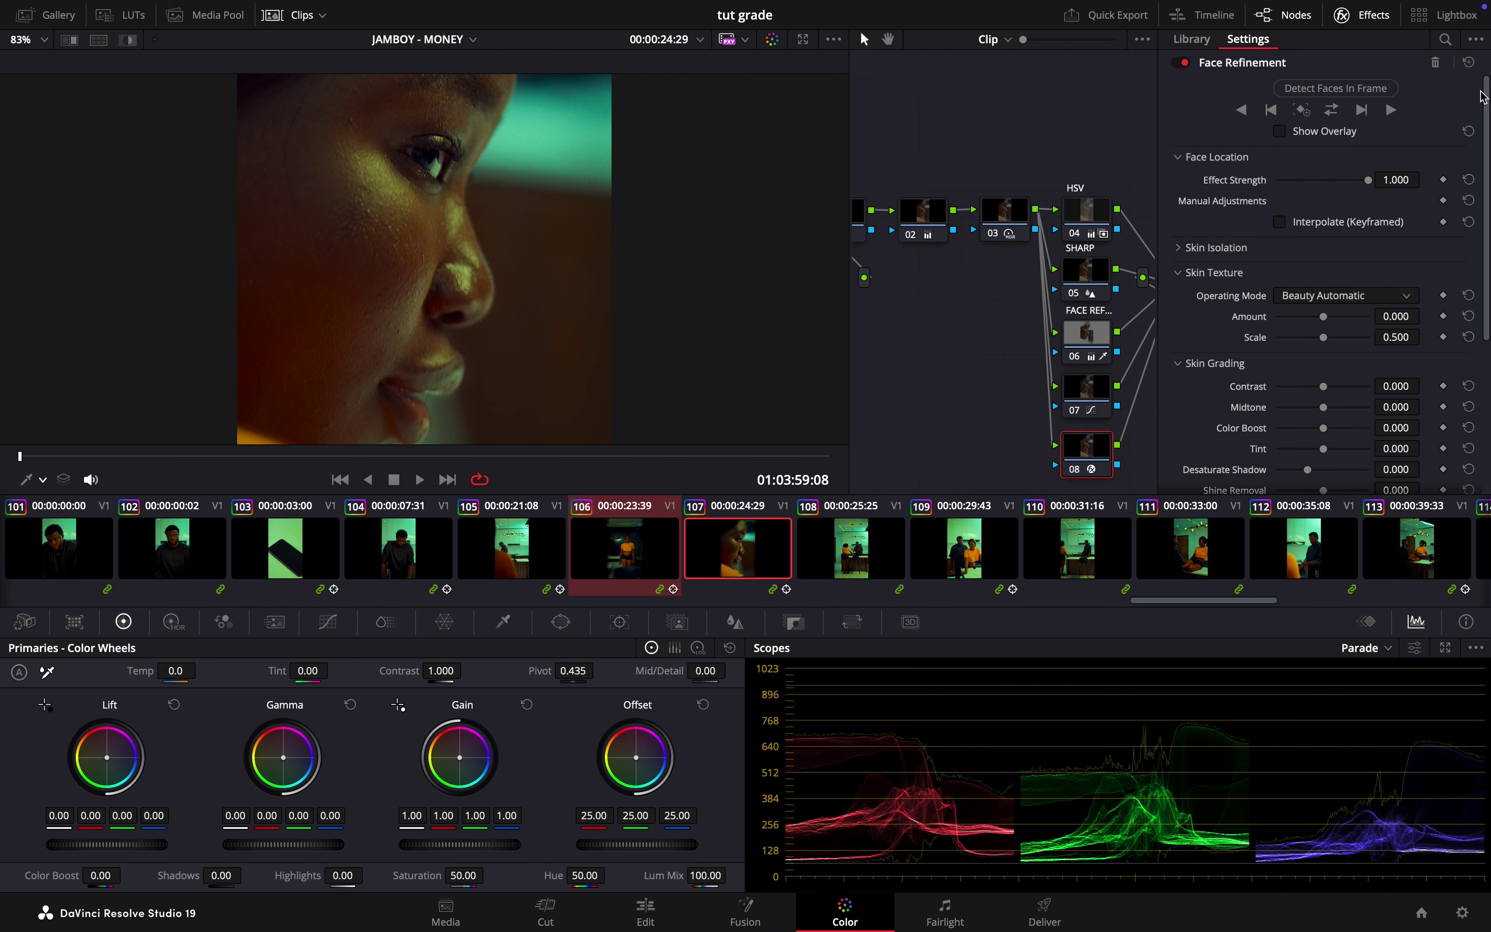
{"action": "left_click", "coordinate": [1280, 131]}
{"action": "right_click", "coordinate": [1089, 461]}
{"action": "left_click", "coordinate": [1104, 473]}
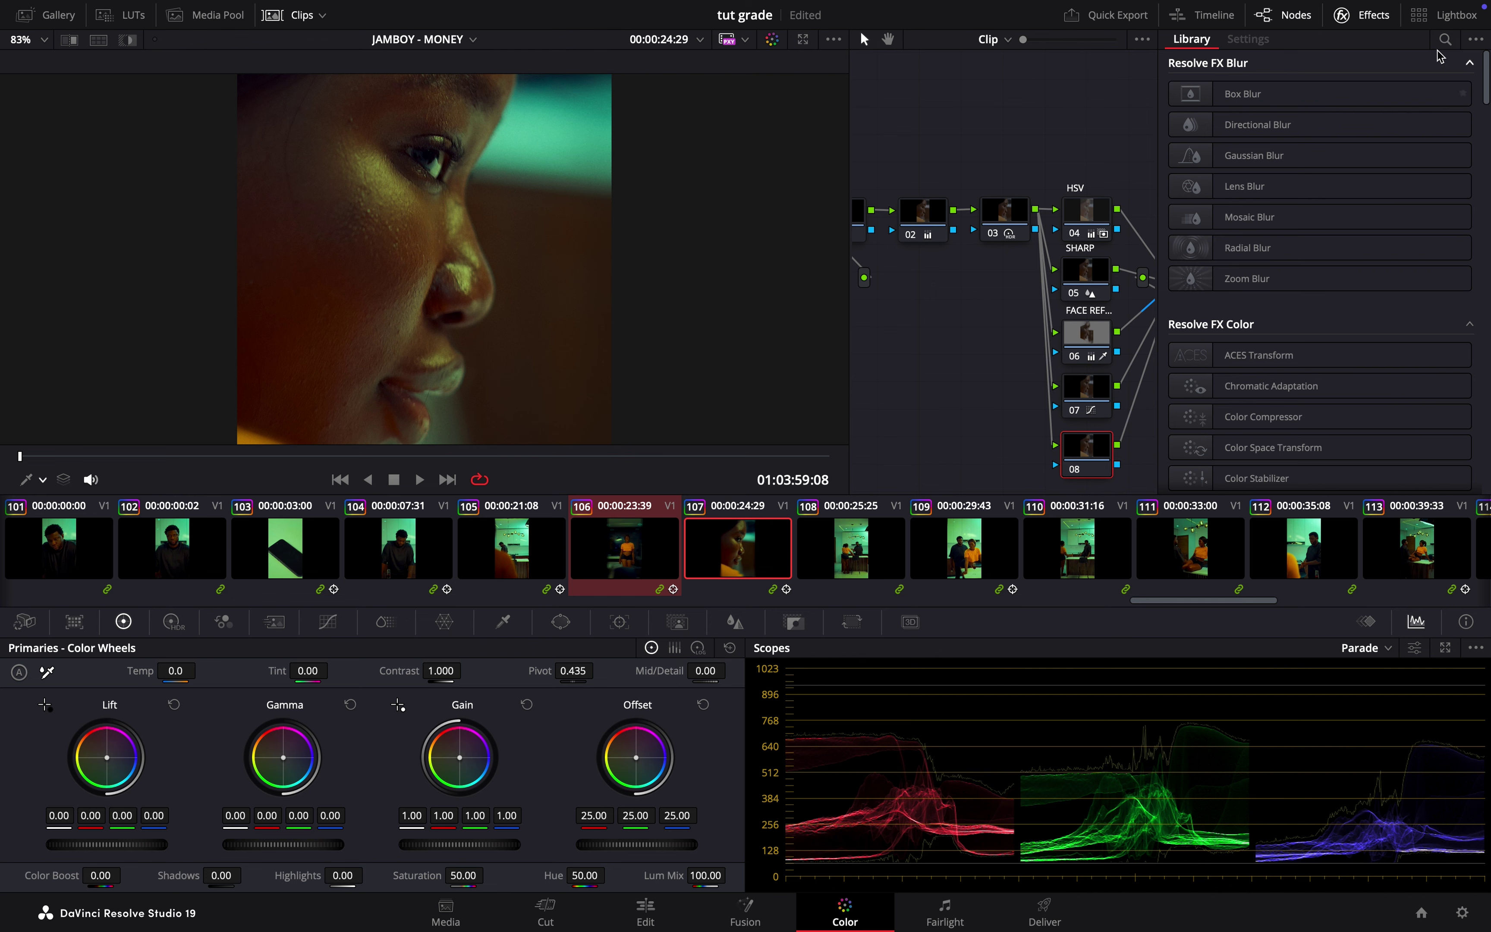
Search the effects library for "REF" and apply Face Refinement to node 08 again
{"action": "left_click", "coordinate": [1445, 39]}
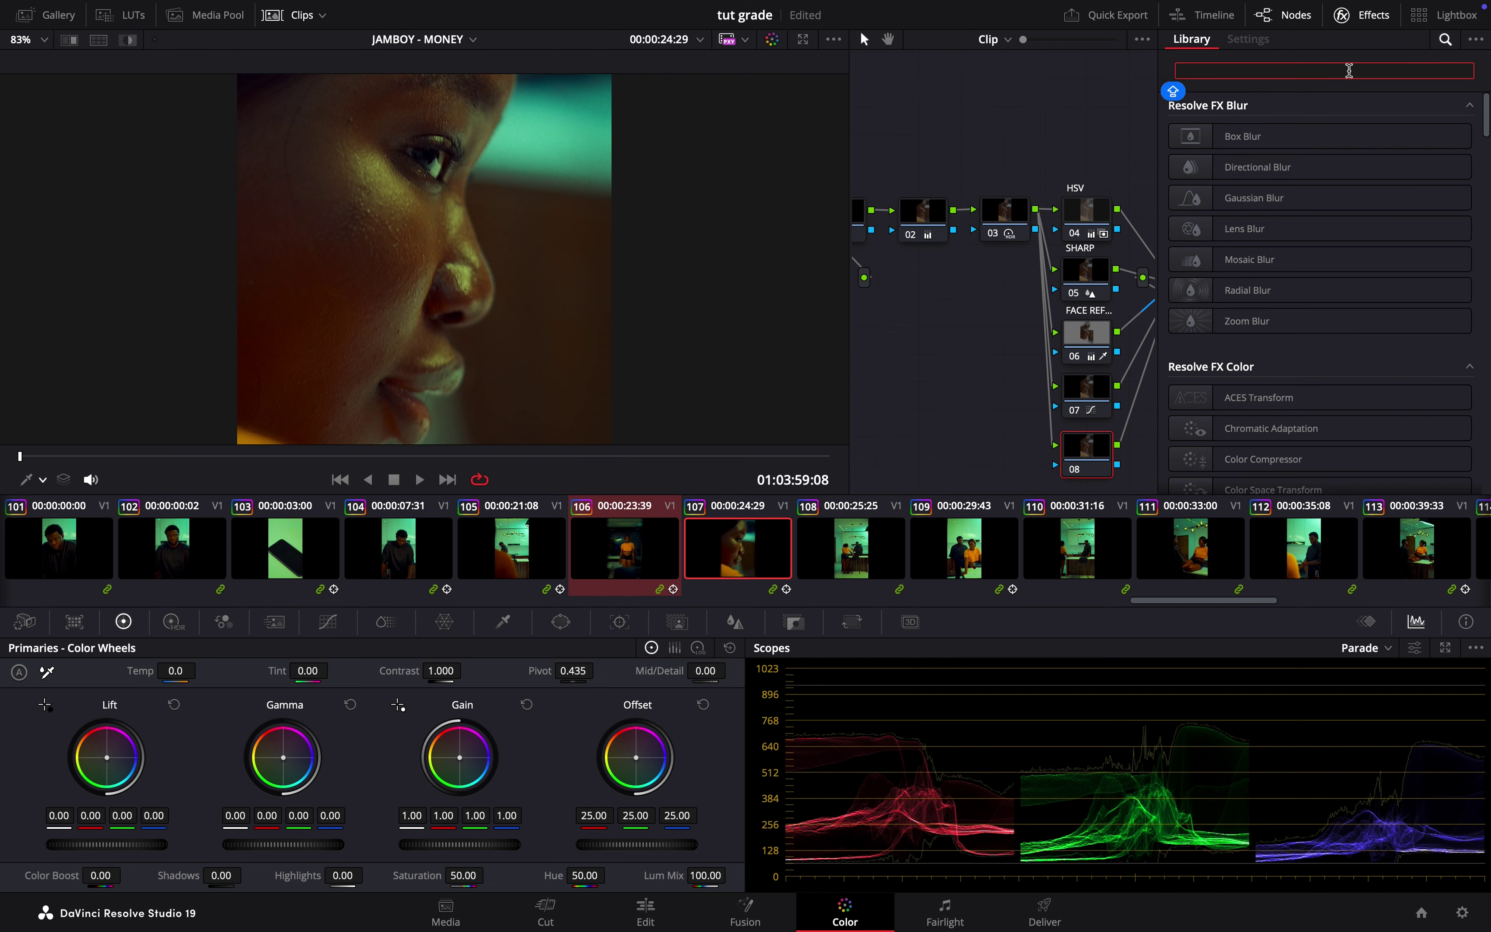
{"action": "type", "text": "REF"}
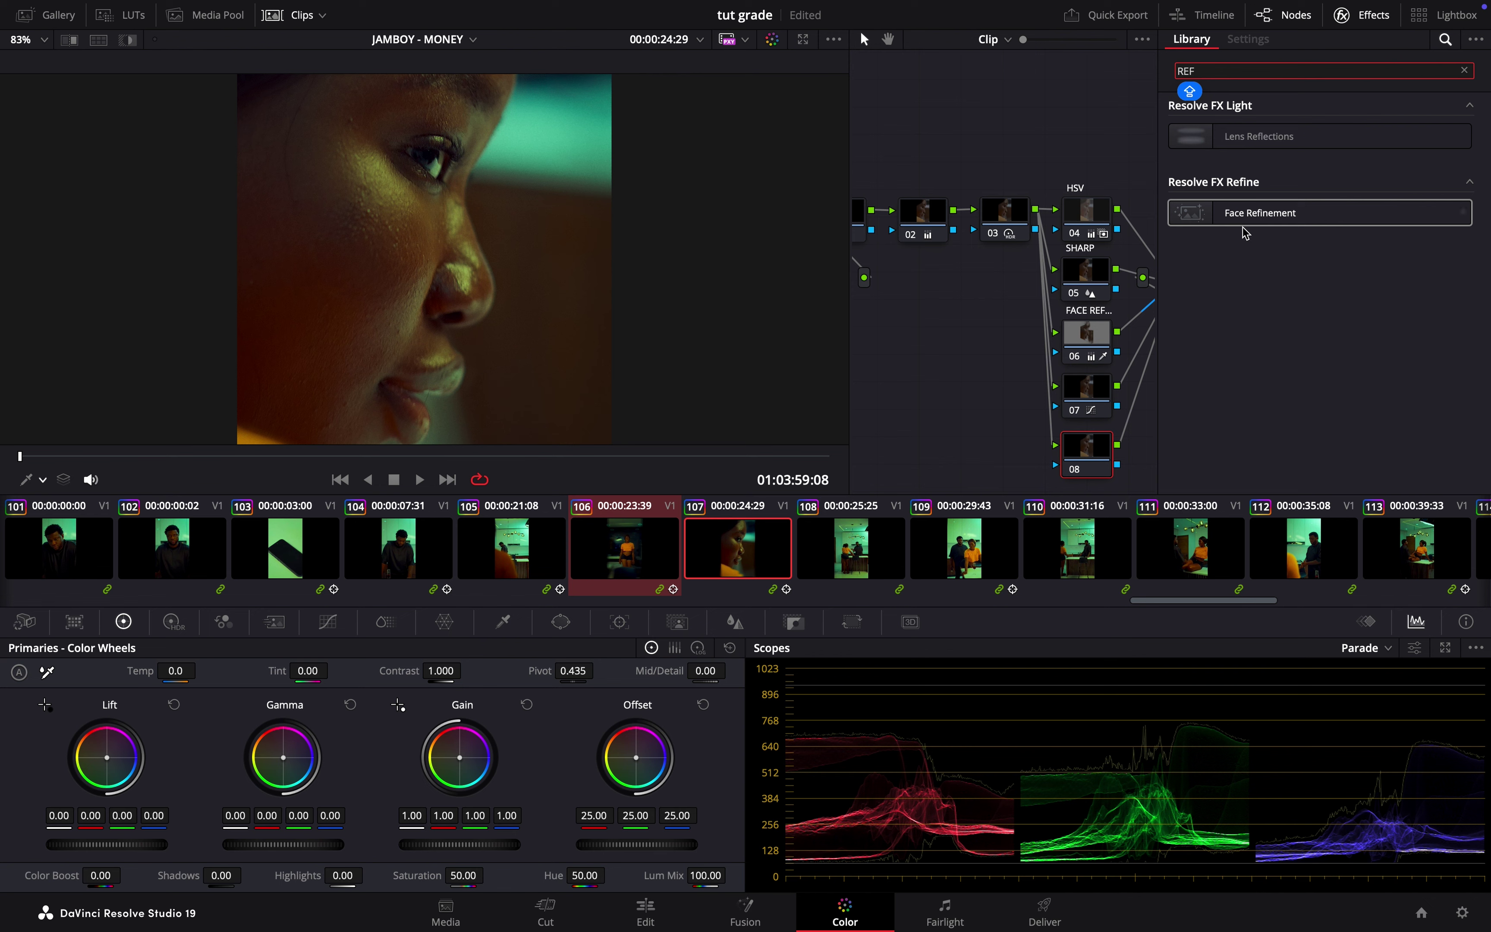
{"action": "left_click_drag", "start_coordinate": [1242, 217], "coordinate": [1094, 469]}
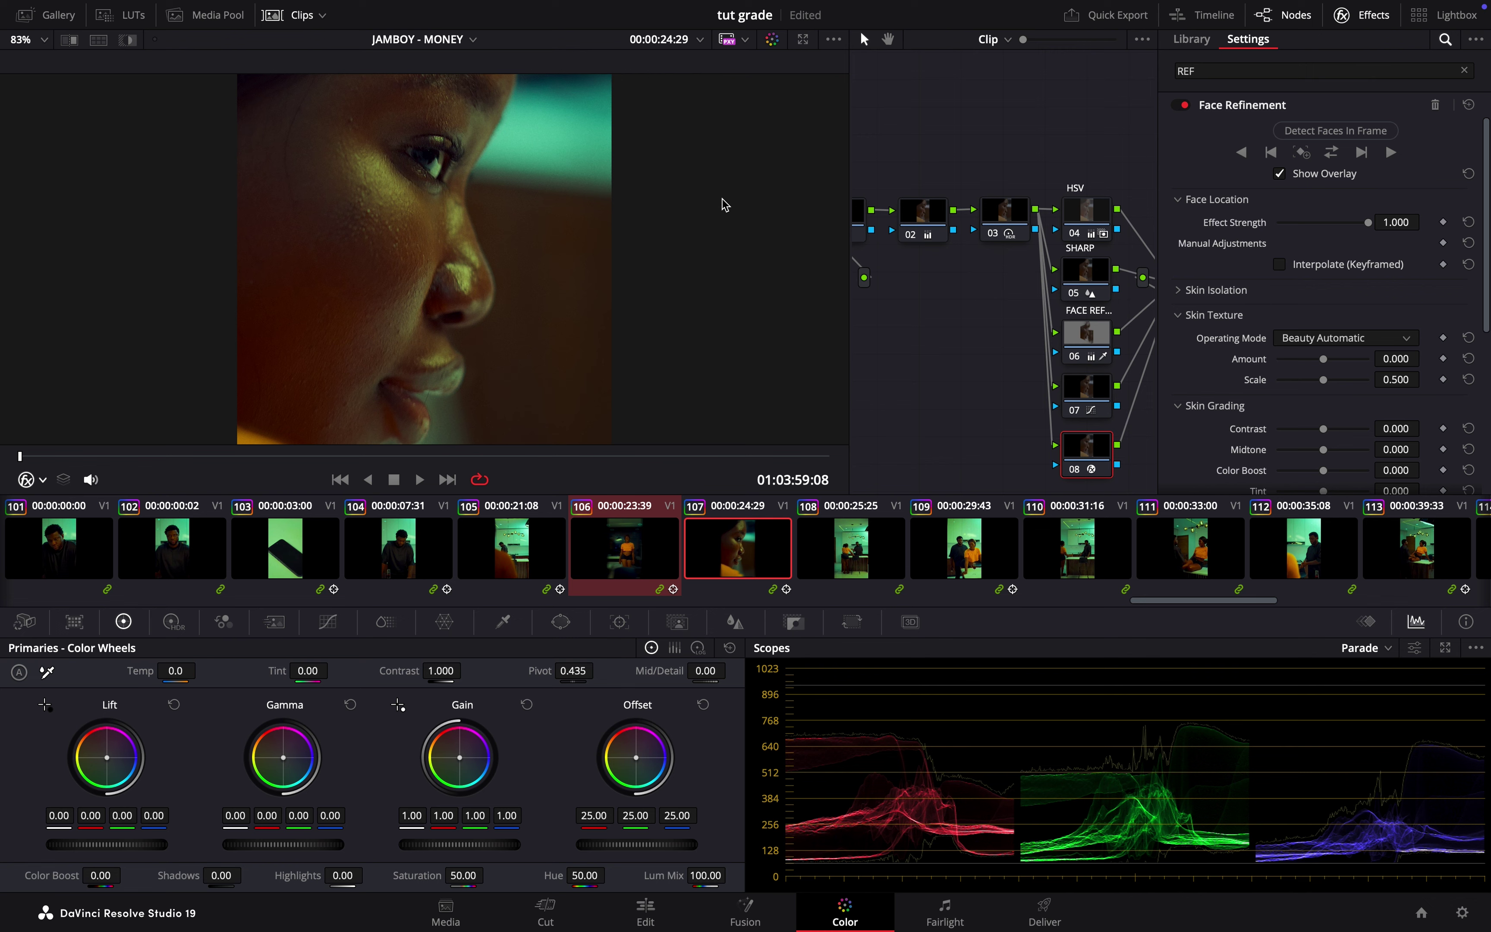
{"action": "scroll", "coordinate": [725, 205], "scroll_direction": "down", "scroll_amount": 2}
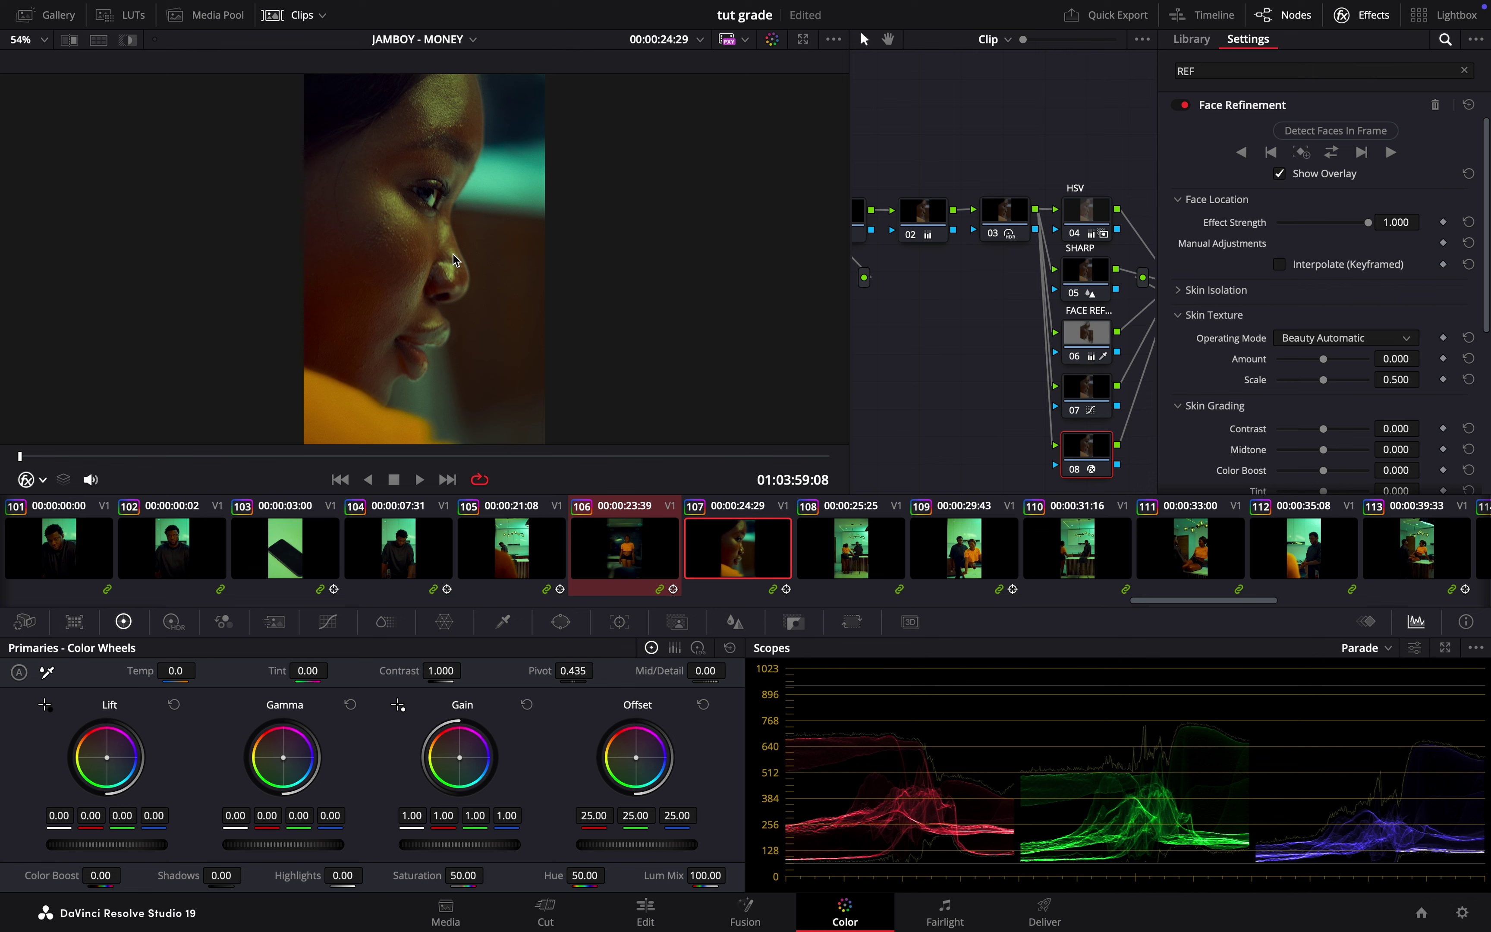
{"action": "scroll", "coordinate": [453, 259], "scroll_direction": "up", "scroll_amount": 2}
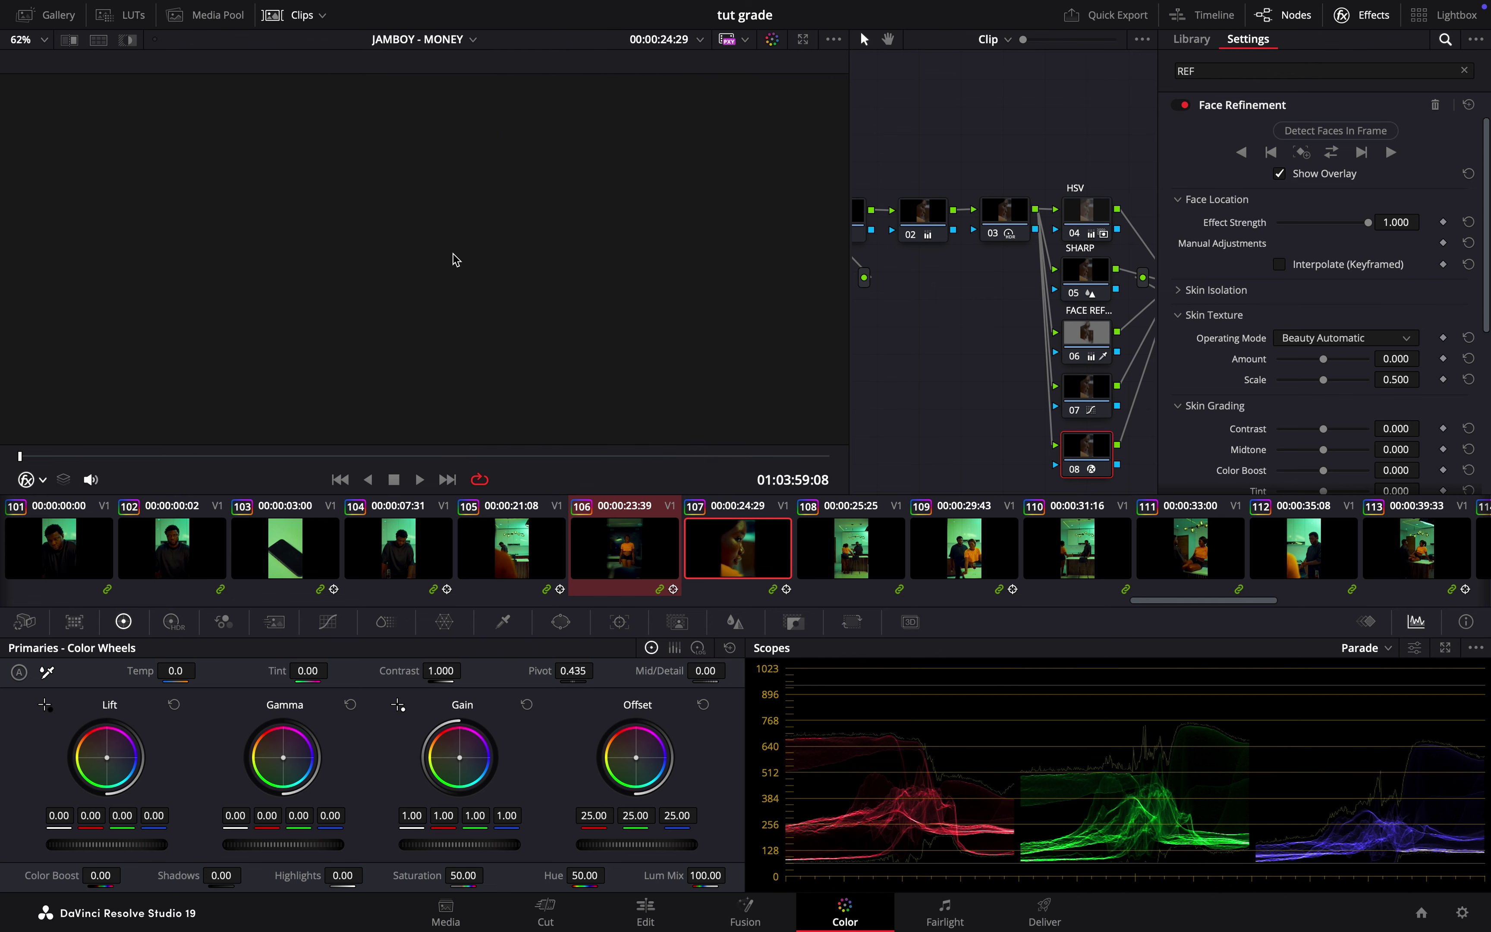
{"action": "scroll", "coordinate": [453, 259], "scroll_direction": "up", "scroll_amount": 2}
{"action": "scroll", "coordinate": [454, 259], "scroll_direction": "down", "scroll_amount": 2}
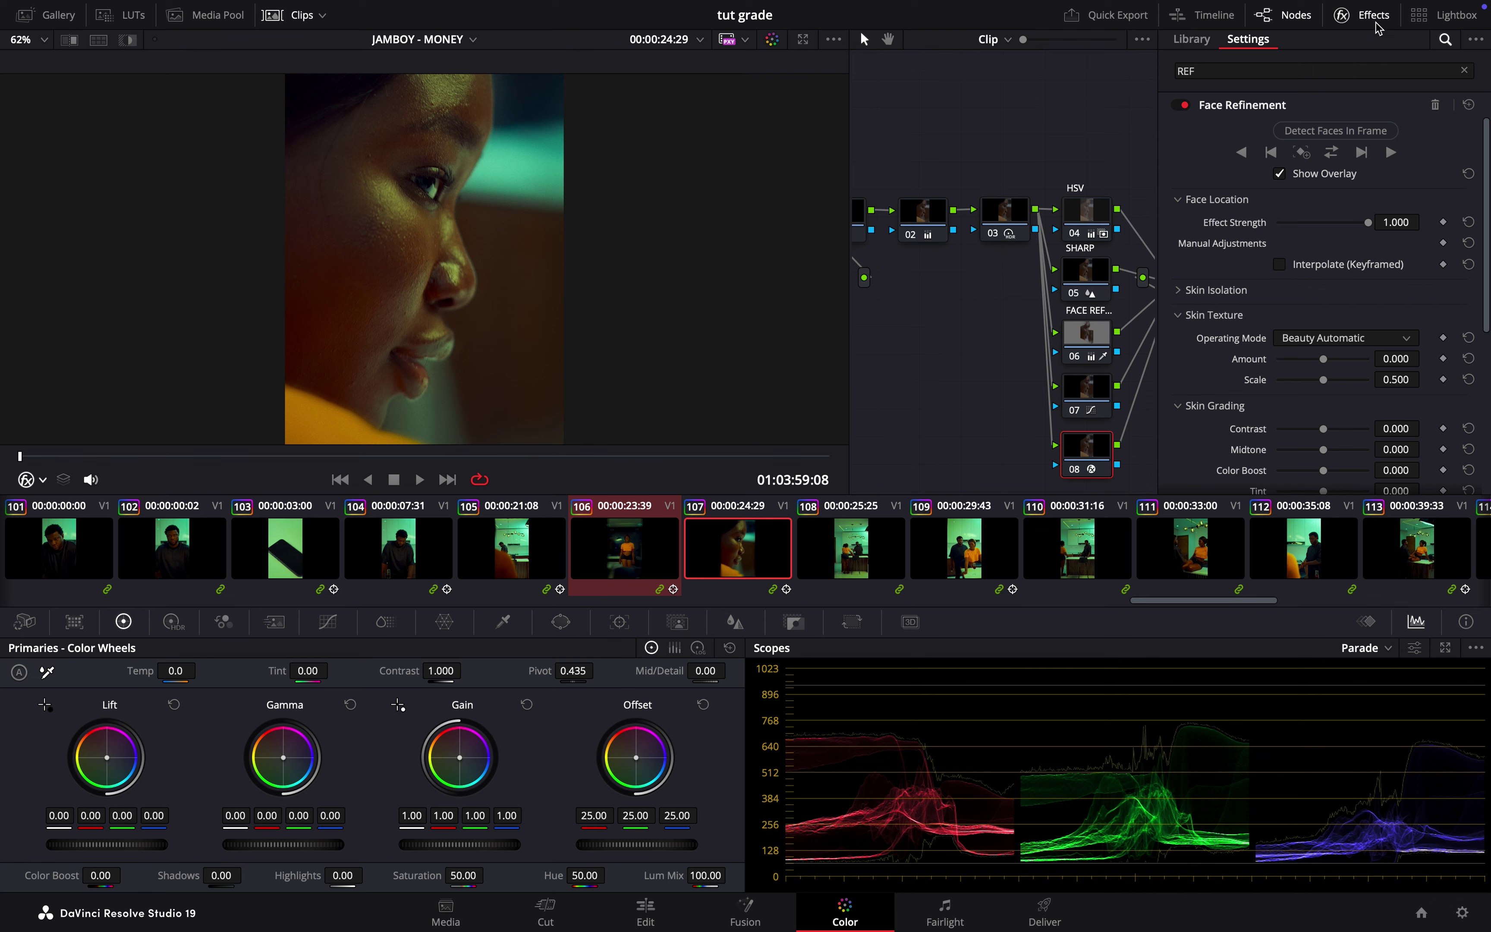
Hide the effects settings and remove the reapplied Face Refinement effect from node 08
{"action": "left_click", "coordinate": [1365, 15]}
{"action": "scroll", "coordinate": [1168, 354], "scroll_direction": "down", "scroll_amount": 3}
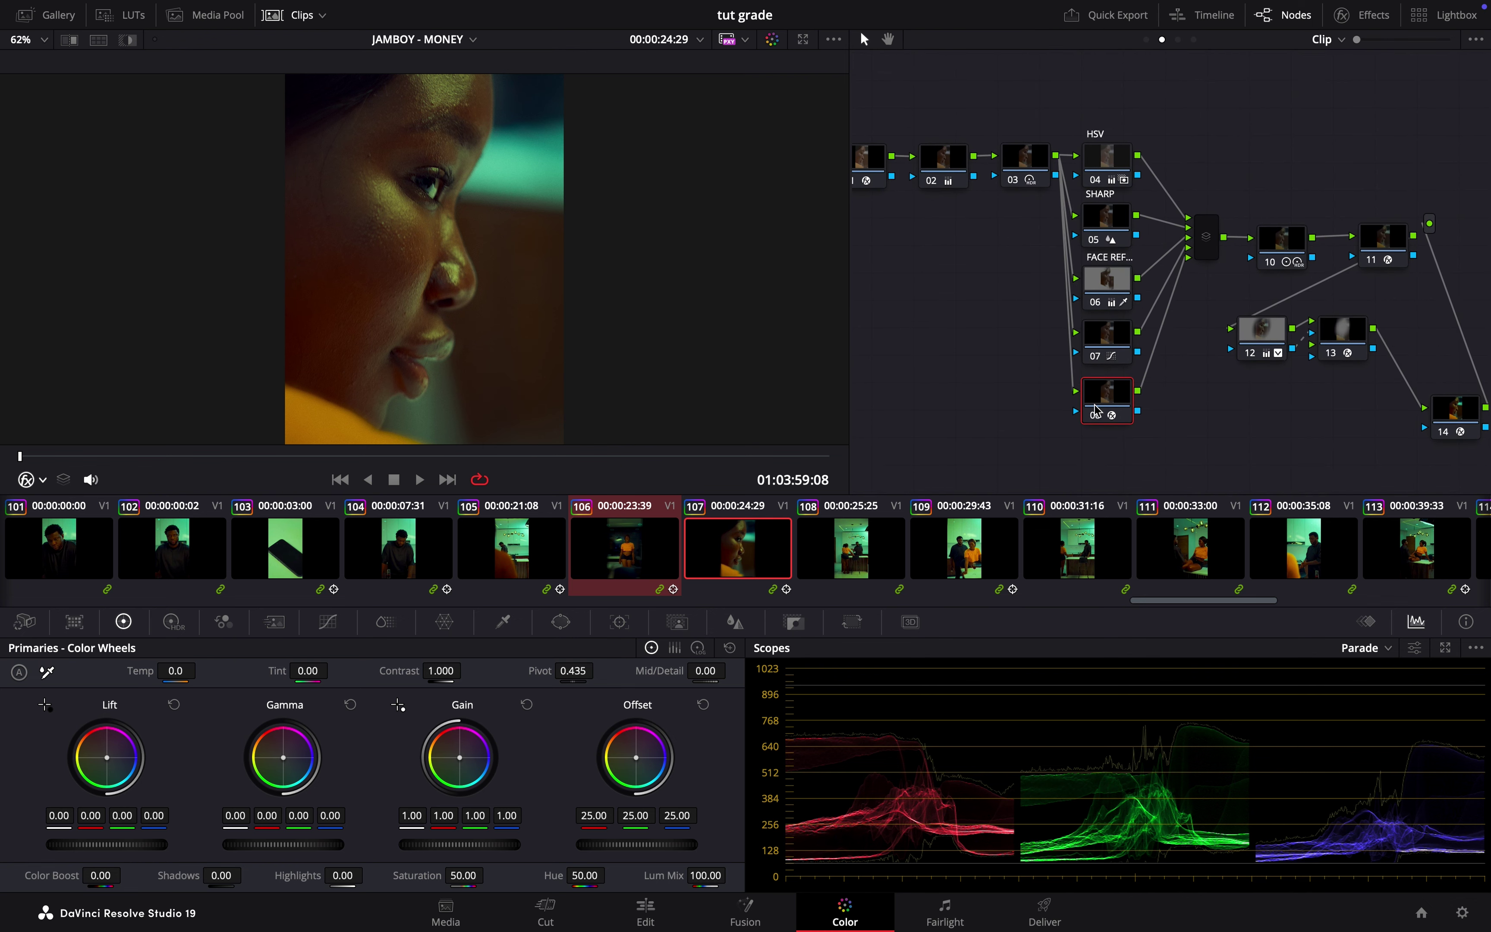
{"action": "right_click", "coordinate": [1095, 410]}
{"action": "left_click", "coordinate": [1128, 412]}
Trace a closed Curve power window around the woman's eye on node 08 of clip 107
{"action": "scroll", "coordinate": [436, 202], "scroll_direction": "up", "scroll_amount": 5}
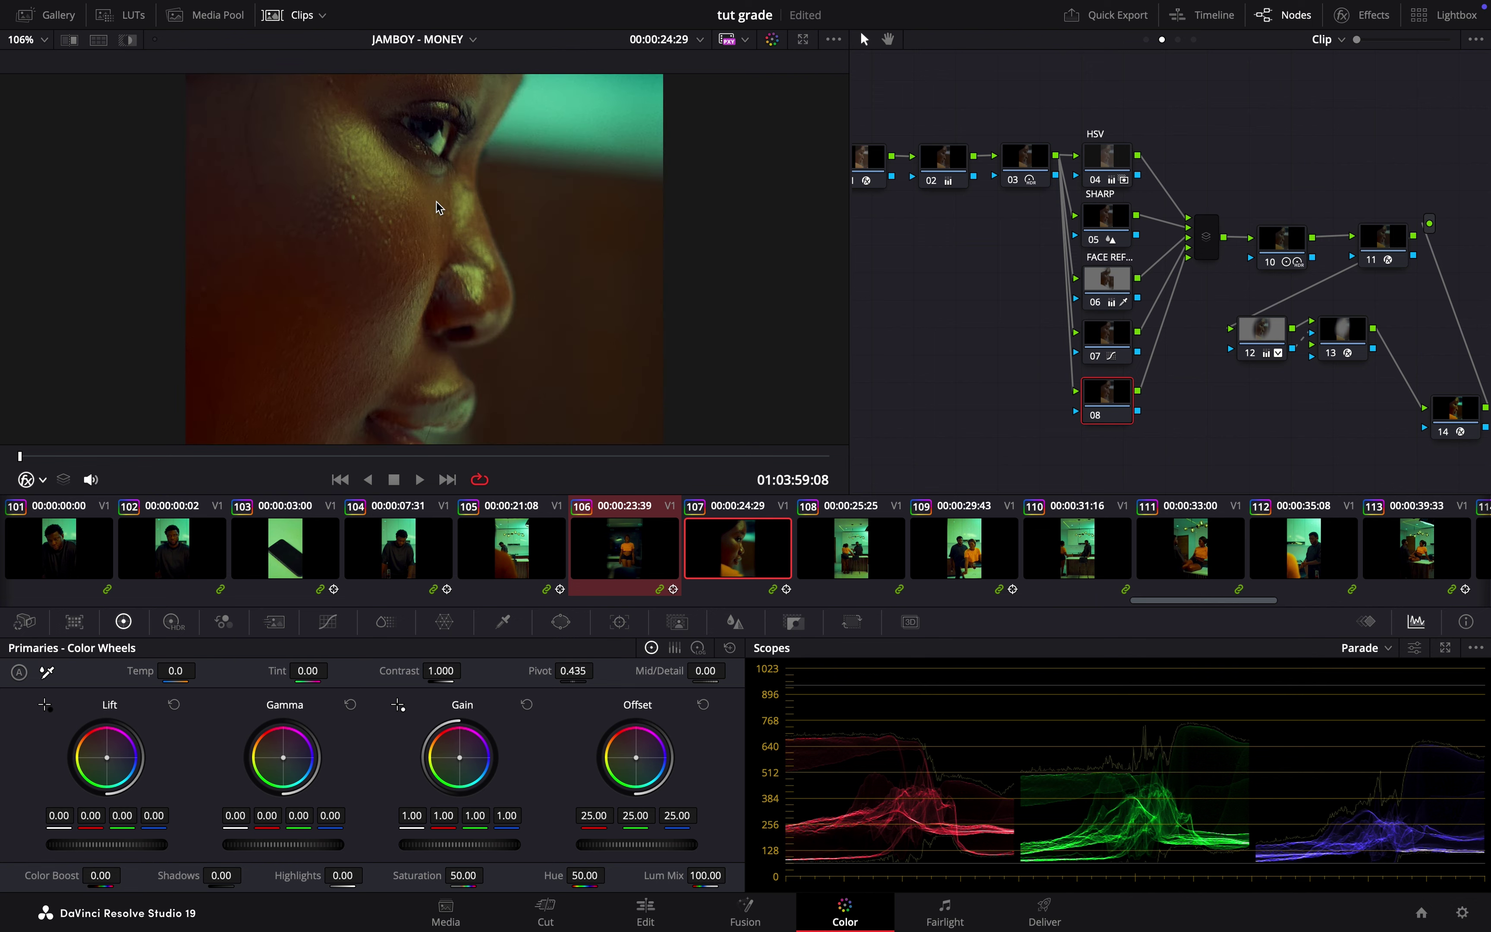
{"action": "scroll", "coordinate": [435, 201], "scroll_direction": "down", "scroll_amount": 3}
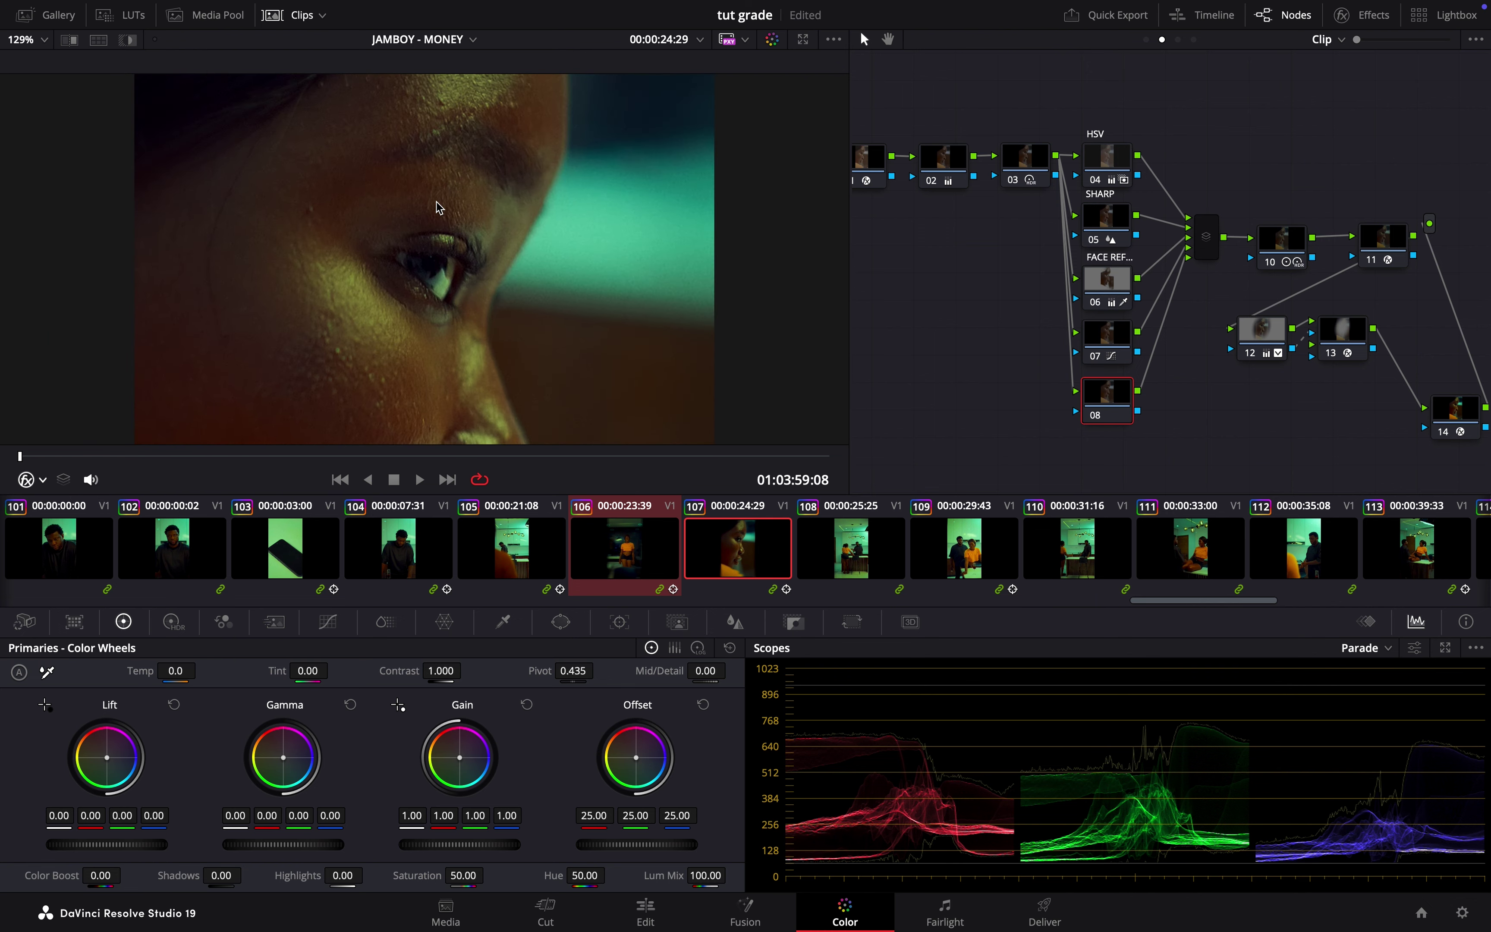
{"action": "left_click", "coordinate": [503, 621]}
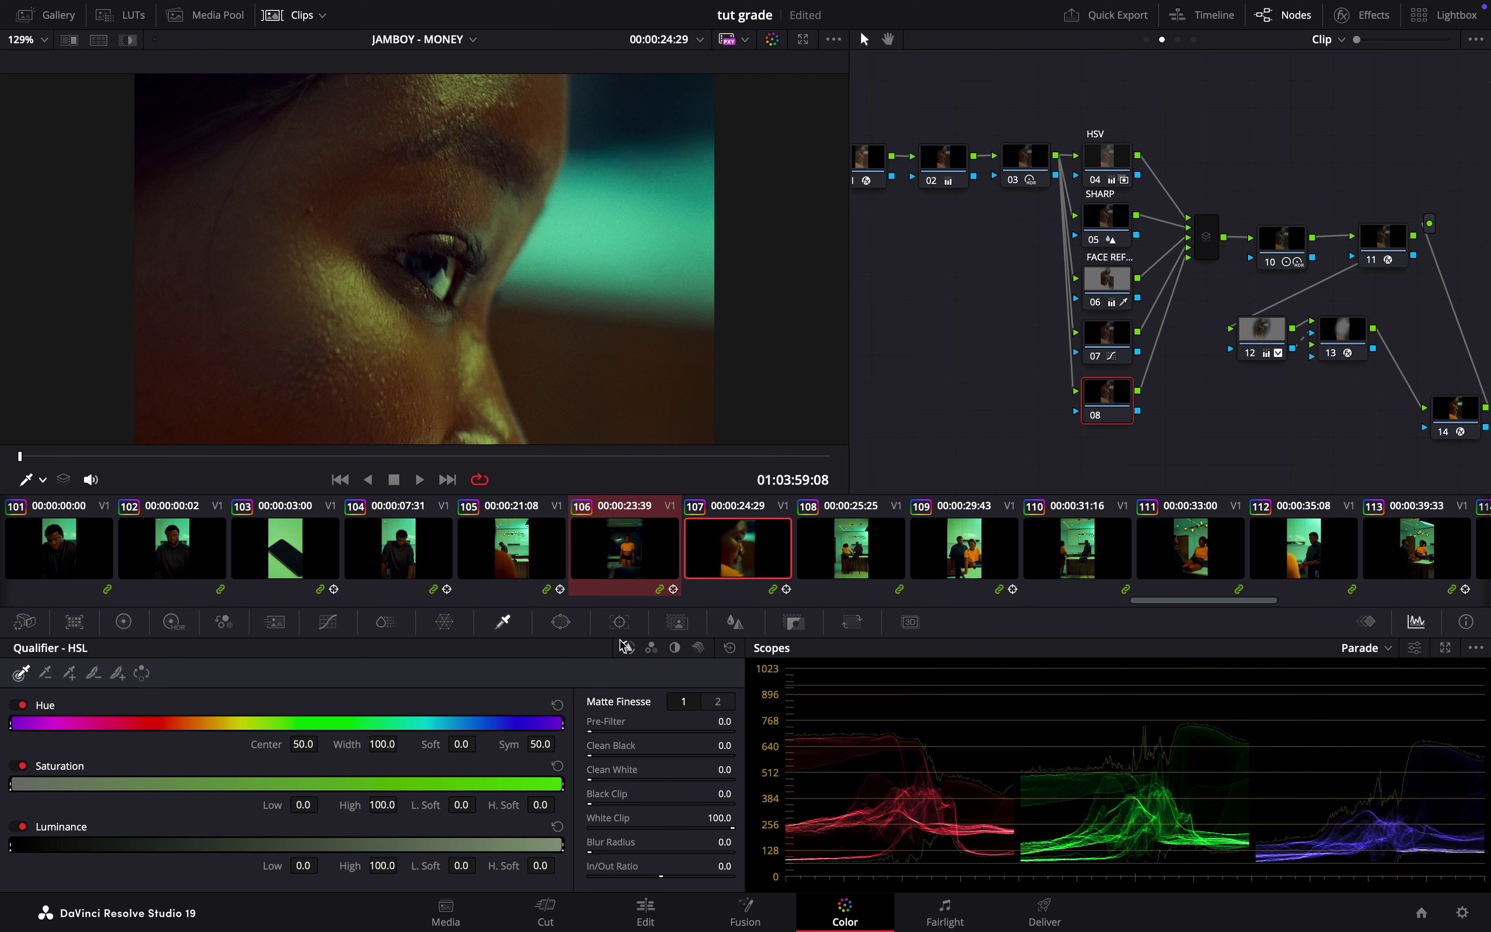
{"action": "left_click", "coordinate": [561, 622]}
{"action": "left_click", "coordinate": [37, 845]}
{"action": "left_click", "coordinate": [403, 246]}
{"action": "left_click", "coordinate": [425, 246]}
{"action": "left_click", "coordinate": [453, 252]}
{"action": "left_click", "coordinate": [463, 263]}
{"action": "left_click", "coordinate": [463, 278]}
{"action": "left_click", "coordinate": [463, 295]}
{"action": "left_click", "coordinate": [454, 311]}
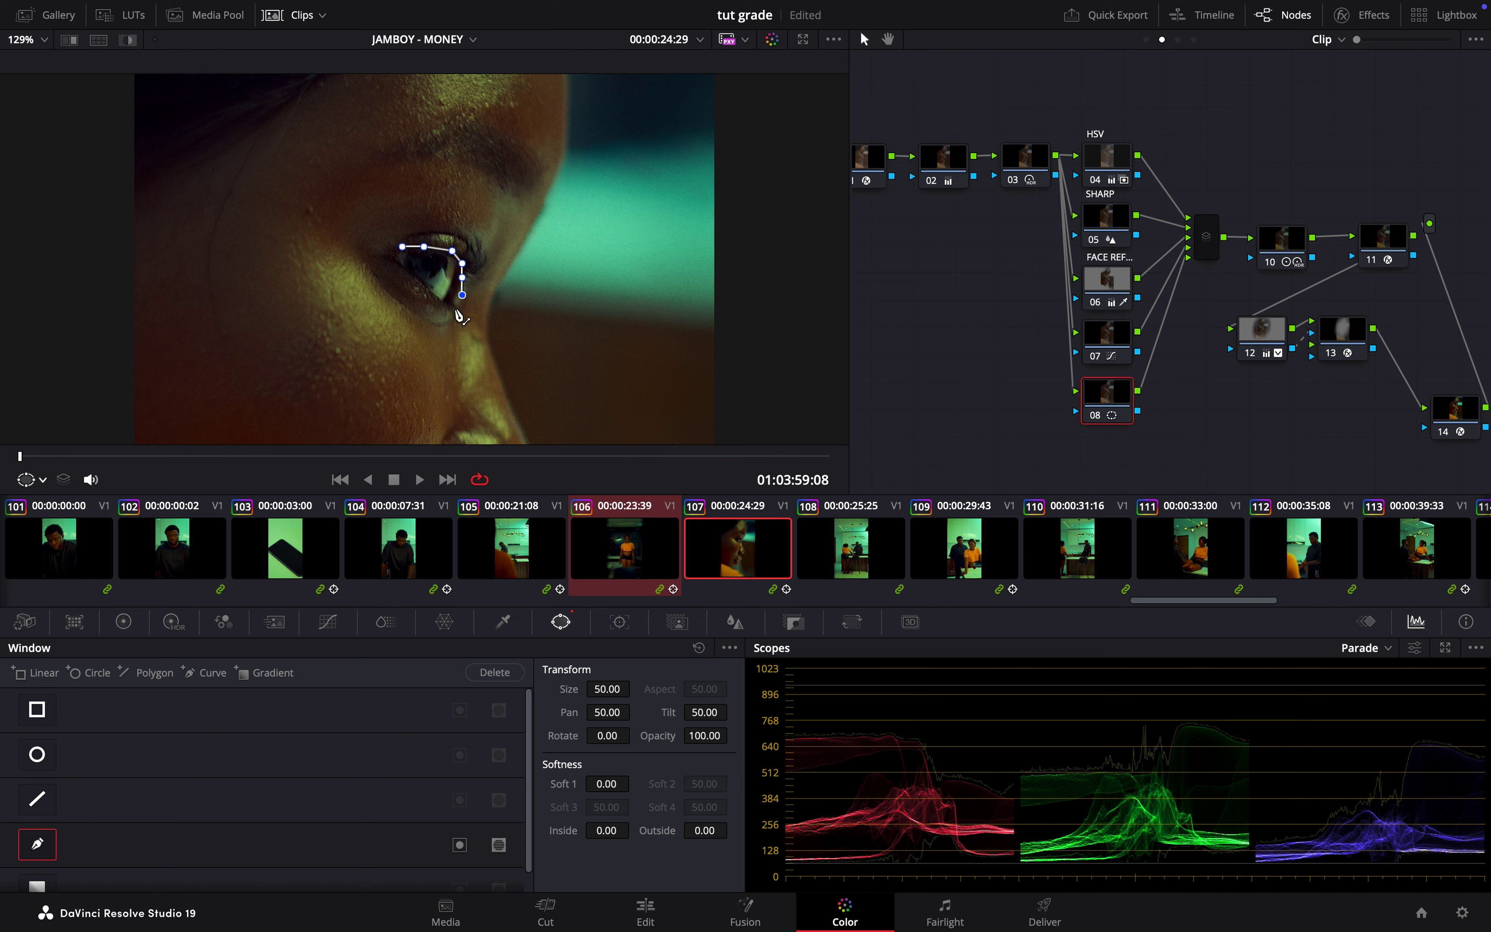
{"action": "left_click", "coordinate": [432, 306]}
{"action": "left_click", "coordinate": [423, 288]}
{"action": "left_click", "coordinate": [402, 272]}
{"action": "left_click", "coordinate": [376, 259]}
{"action": "left_click", "coordinate": [402, 246]}
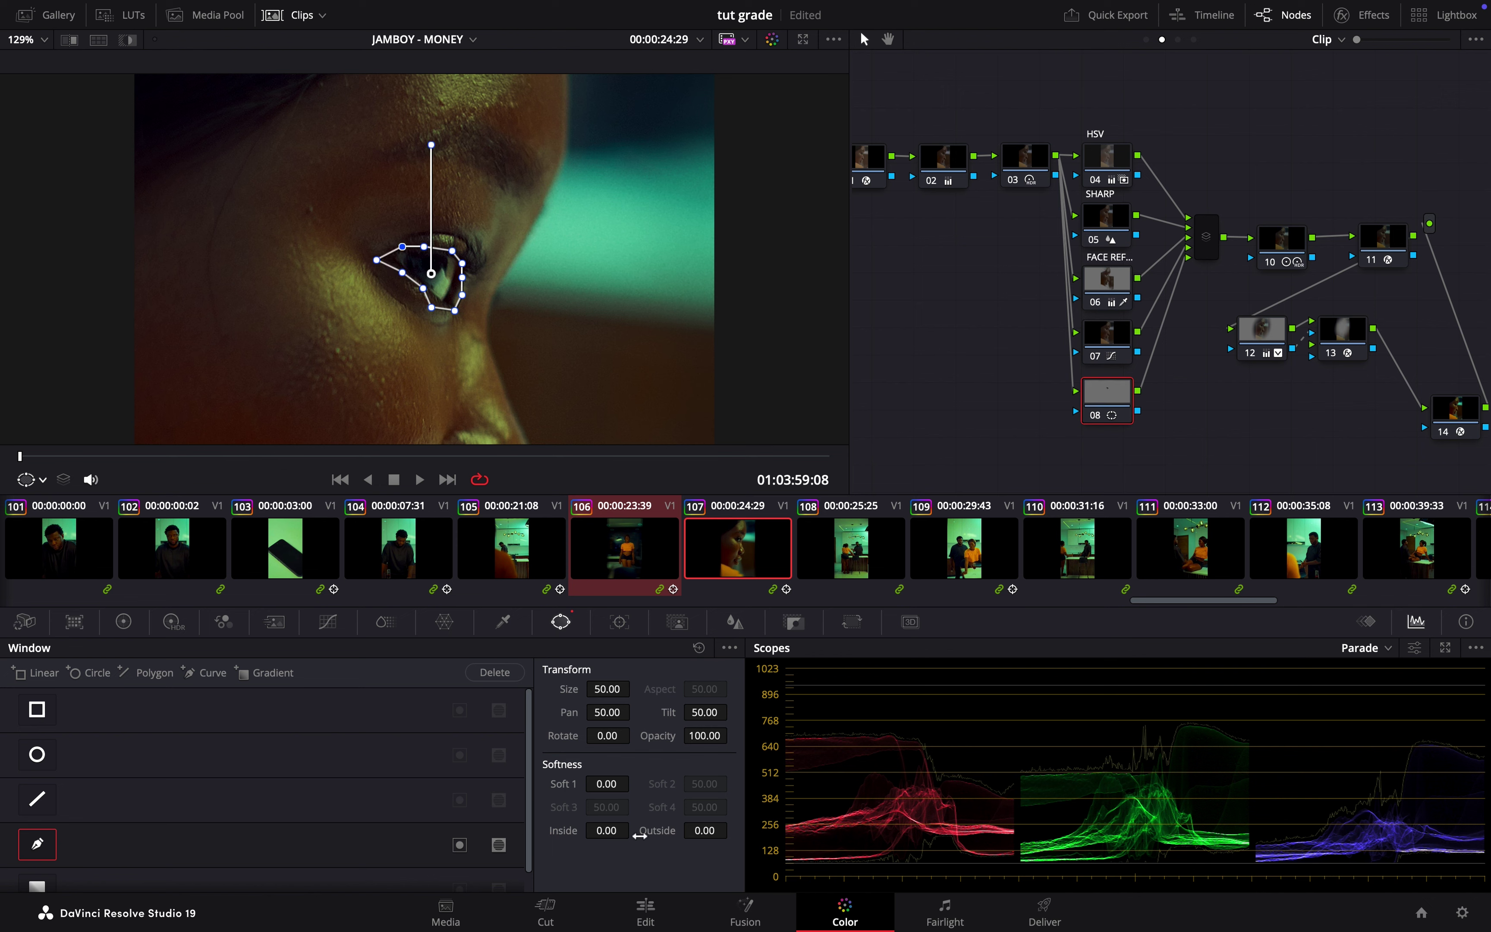
Soften the eye window on node 08 to Soft 1 3.36 and Outside 2.84, and qualify the eye white with hue width 11.8
{"action": "left_click_drag", "start_coordinate": [615, 787], "coordinate": [823, 840]}
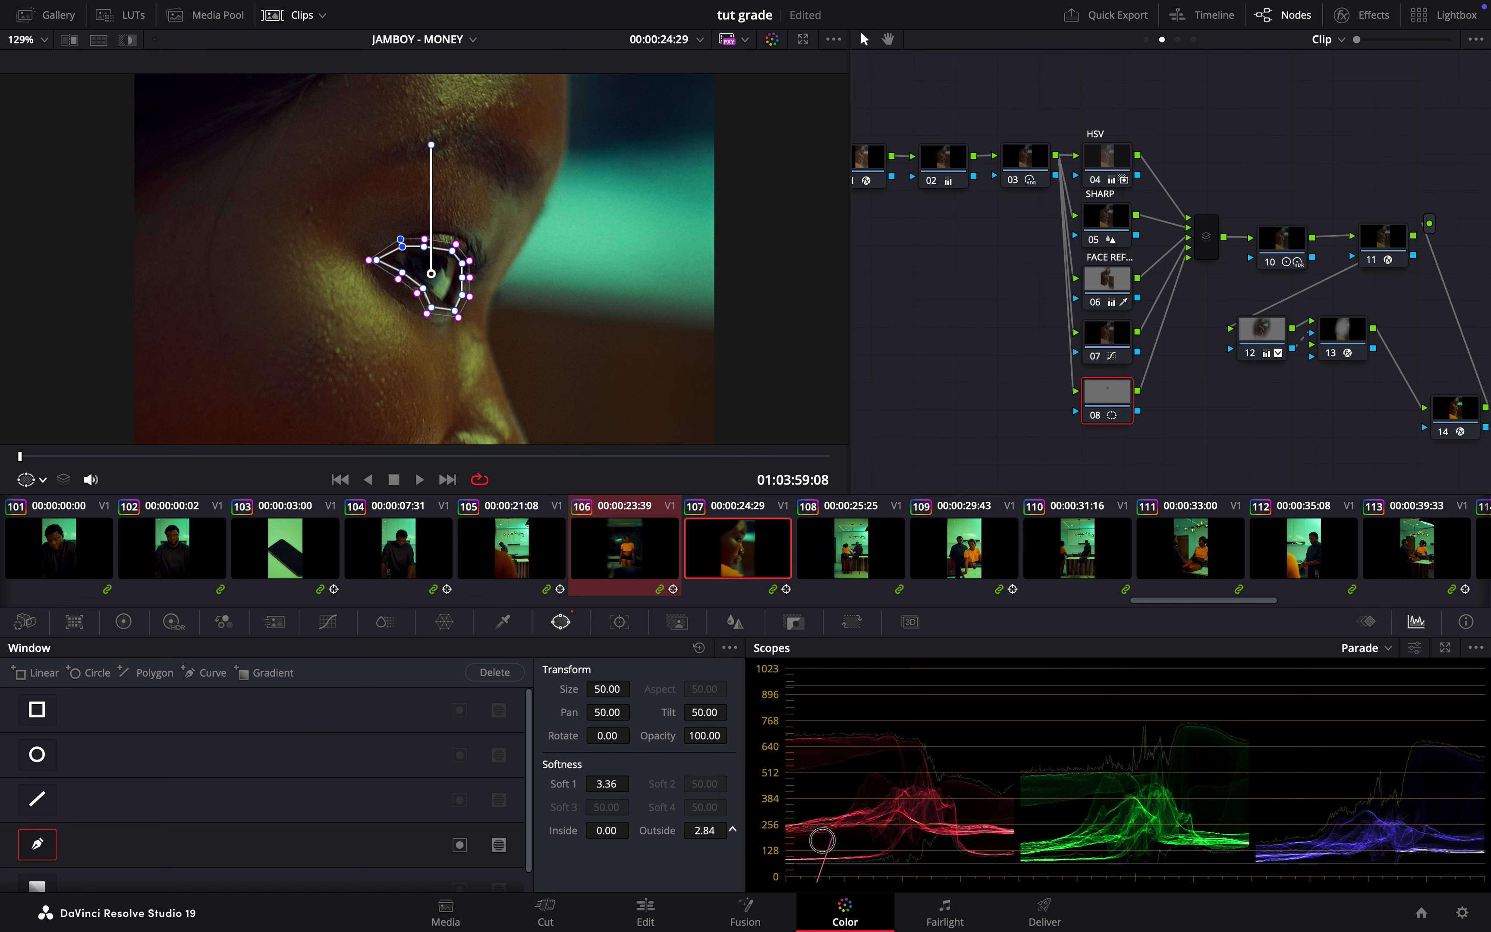
{"action": "left_click", "coordinate": [503, 622]}
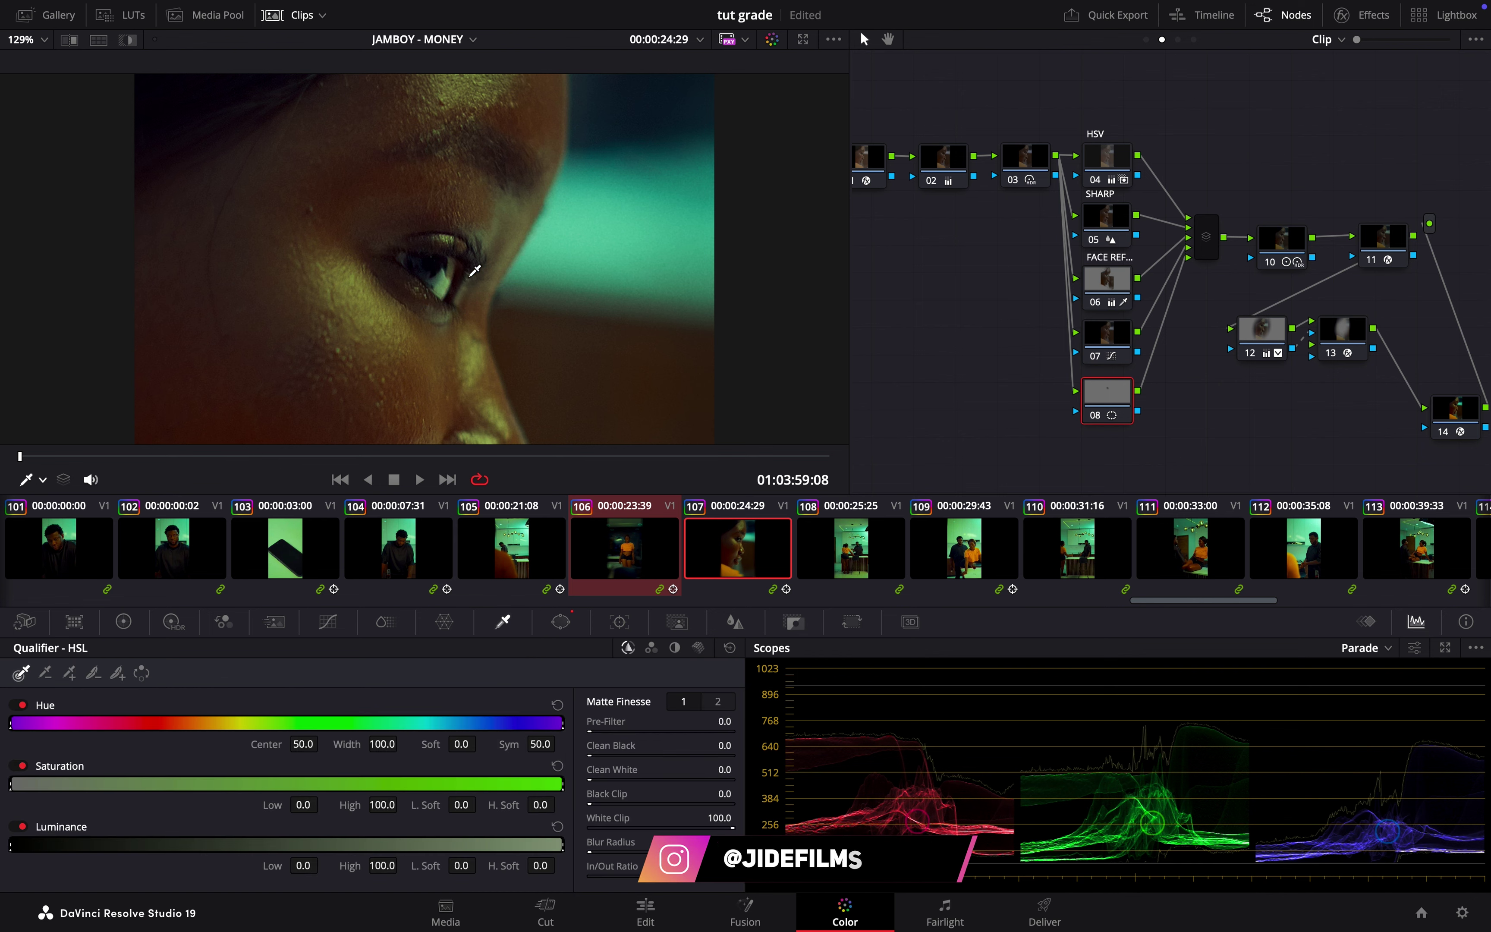
{"action": "key", "text": "shift+h"}
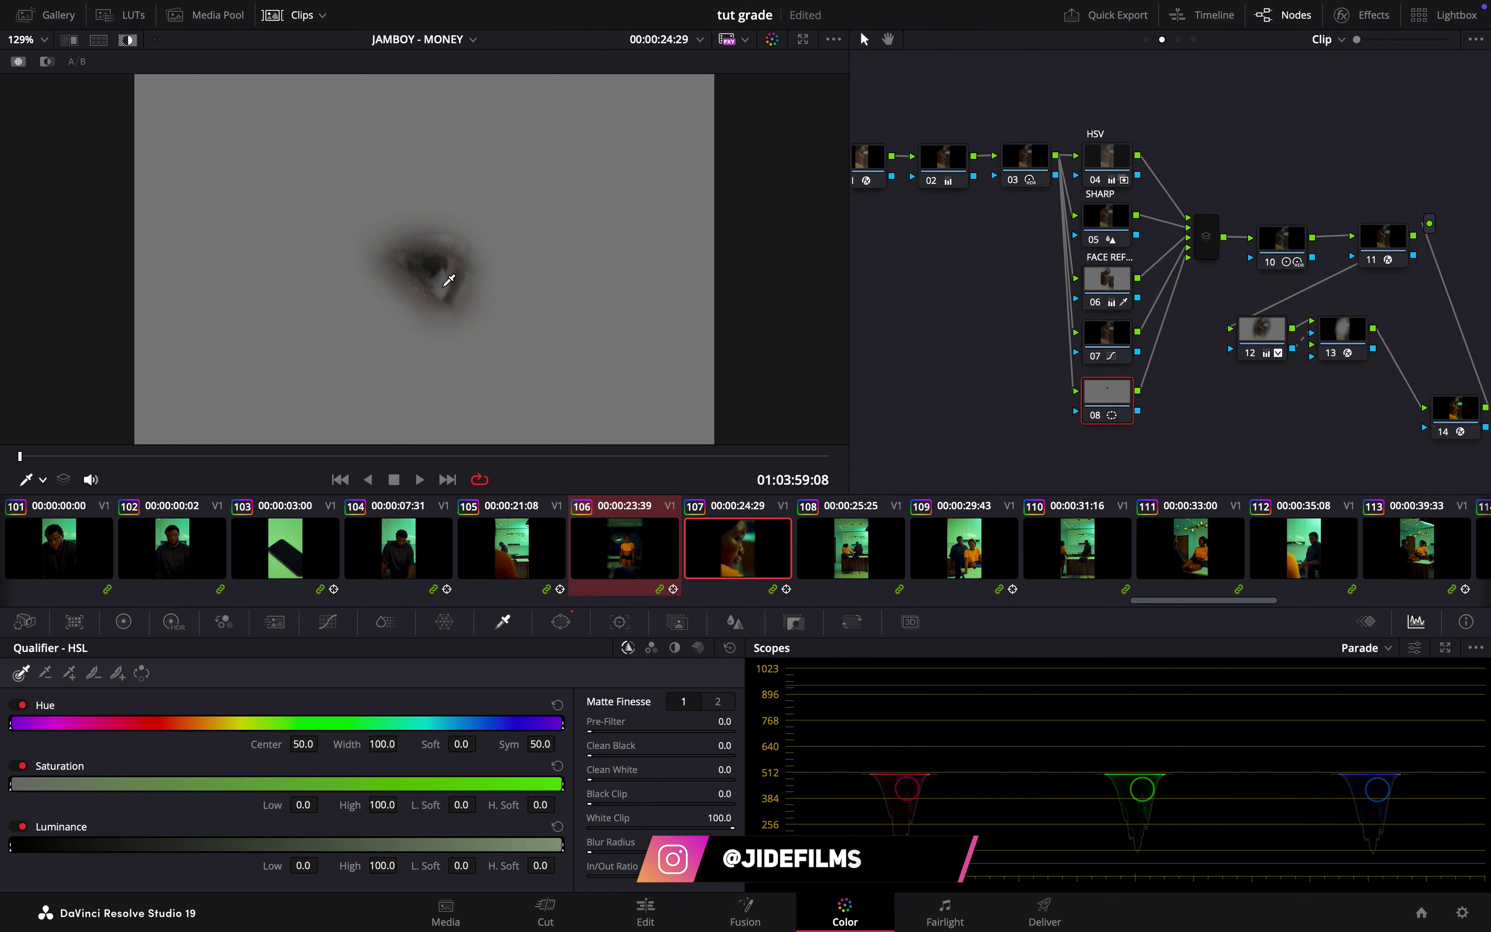
{"action": "left_click", "coordinate": [449, 281]}
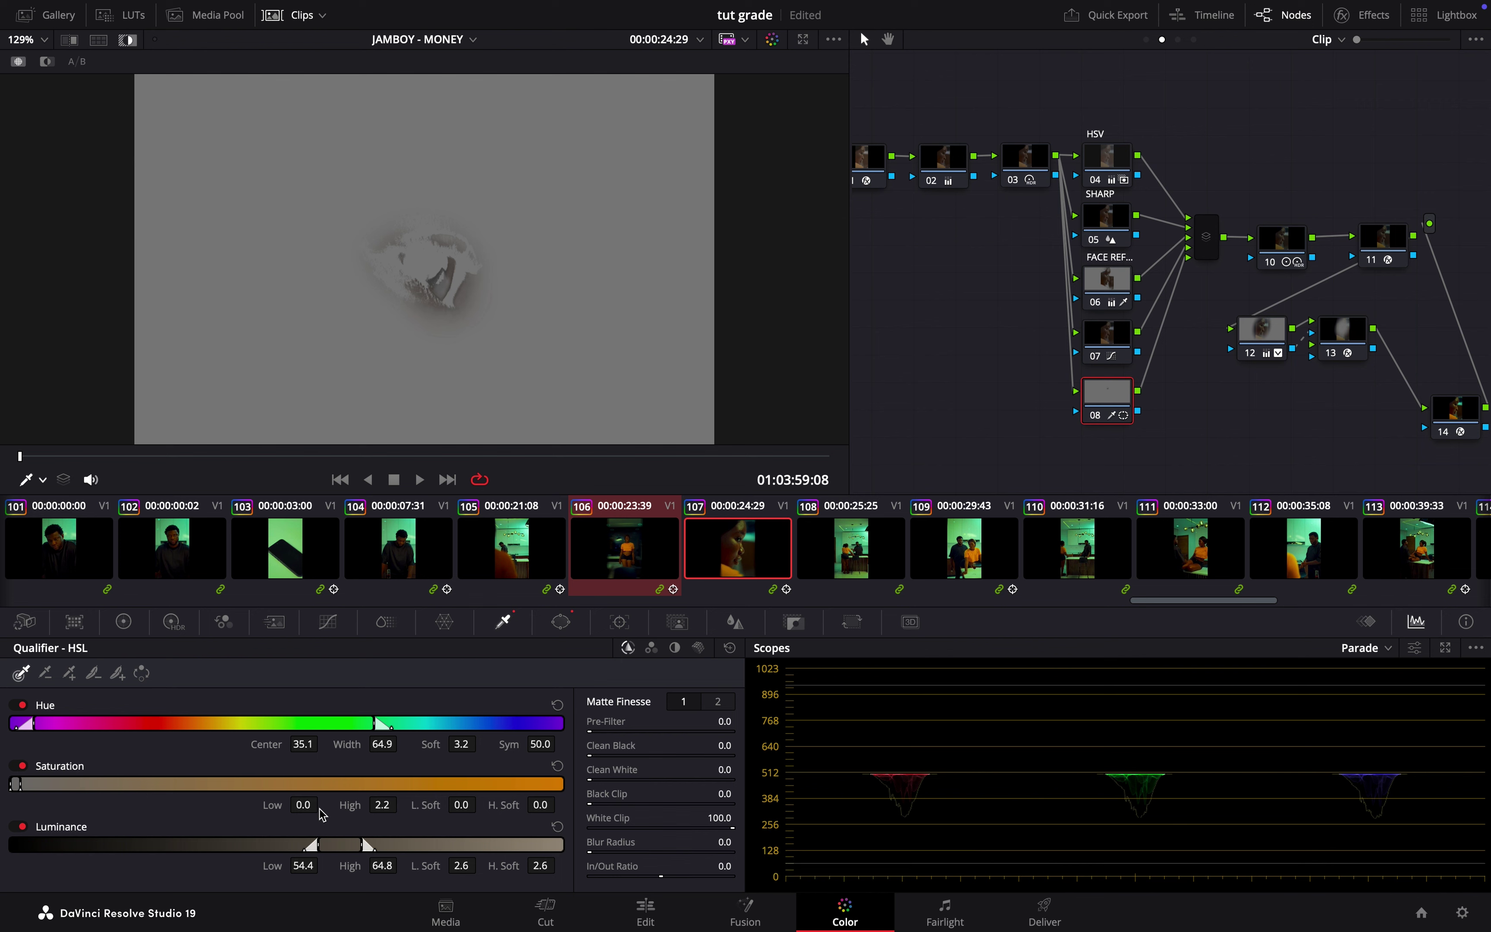
{"action": "left_click_drag", "start_coordinate": [389, 746], "coordinate": [678, 468]}
{"action": "key", "text": "shift+h"}
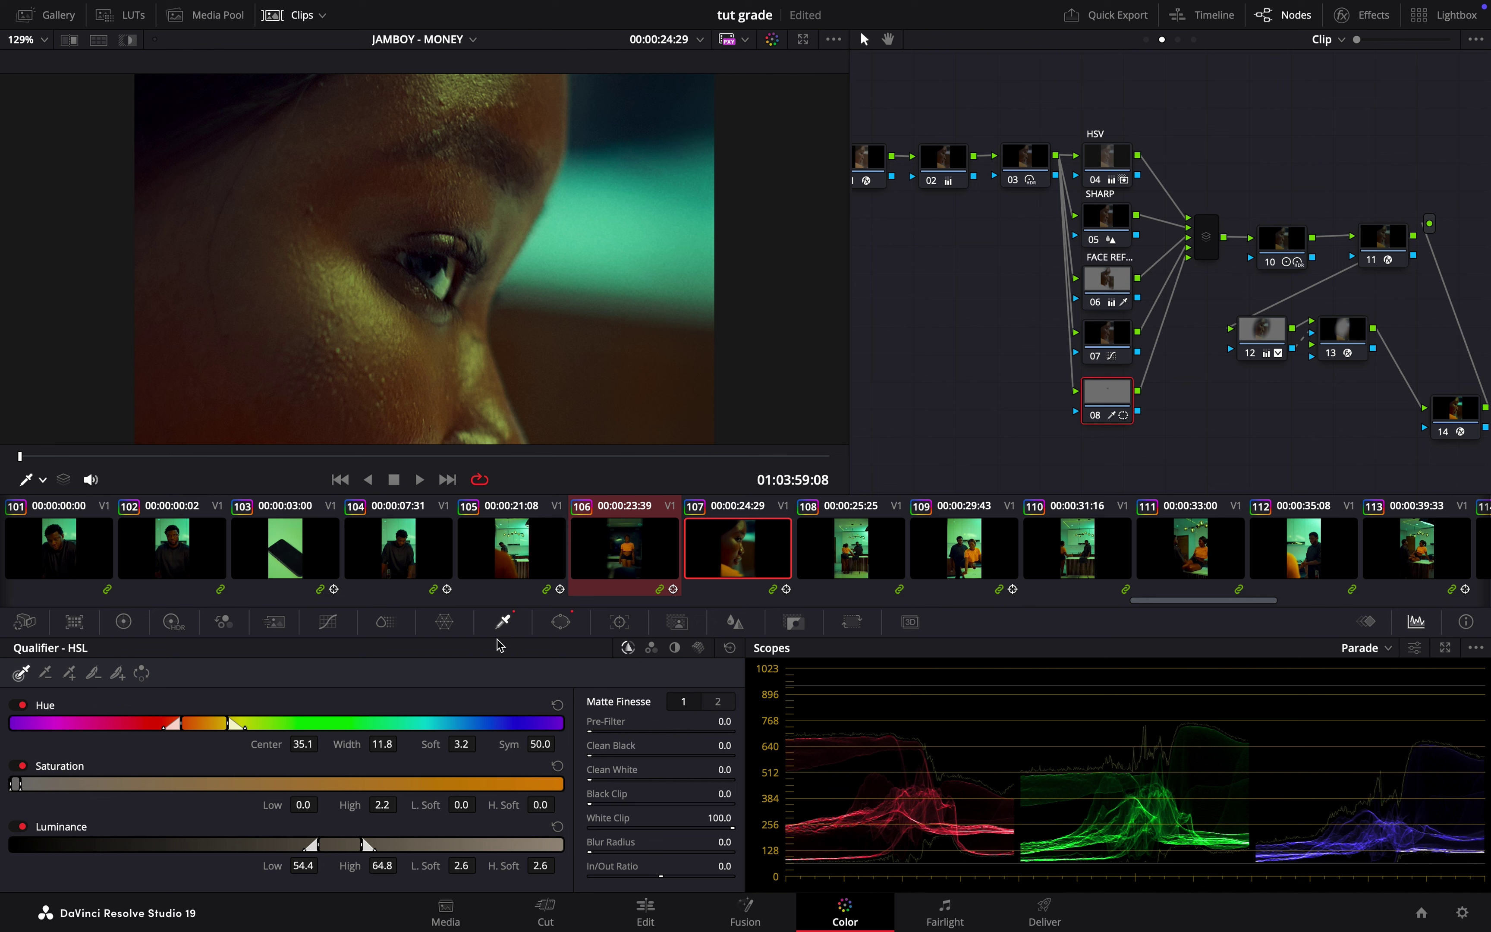
Track the woman's eye window on node 08 in both directions through clip 107
{"action": "left_click", "coordinate": [621, 623]}
{"action": "left_click", "coordinate": [89, 673]}
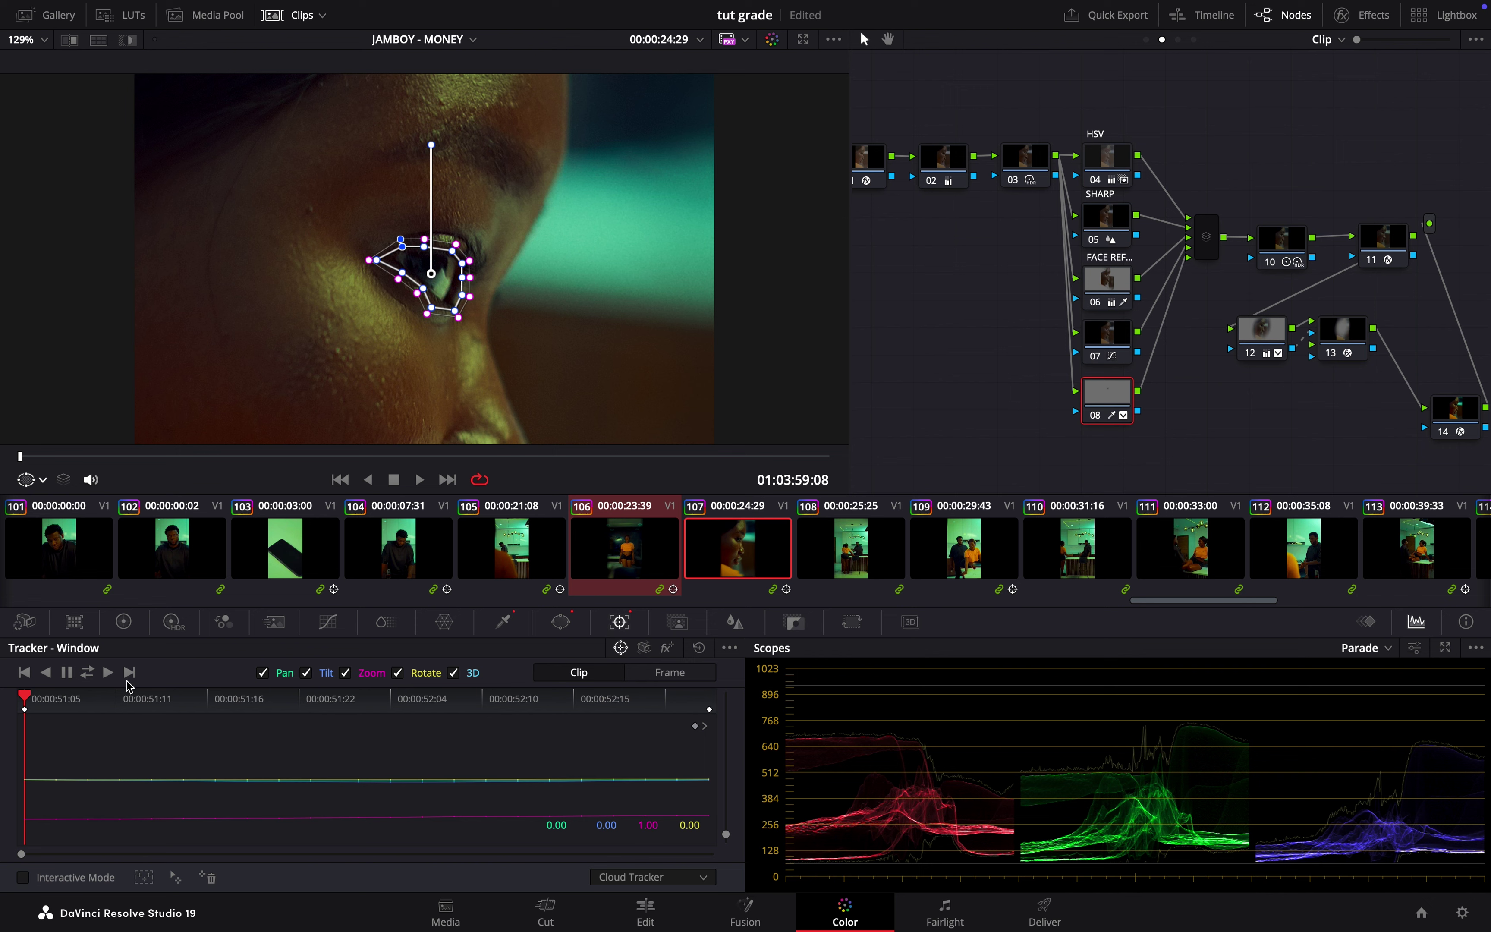
Shift the HDR Global color balance on node 08 to angle 225.00 and strength 0.03
{"action": "left_click", "coordinate": [124, 622]}
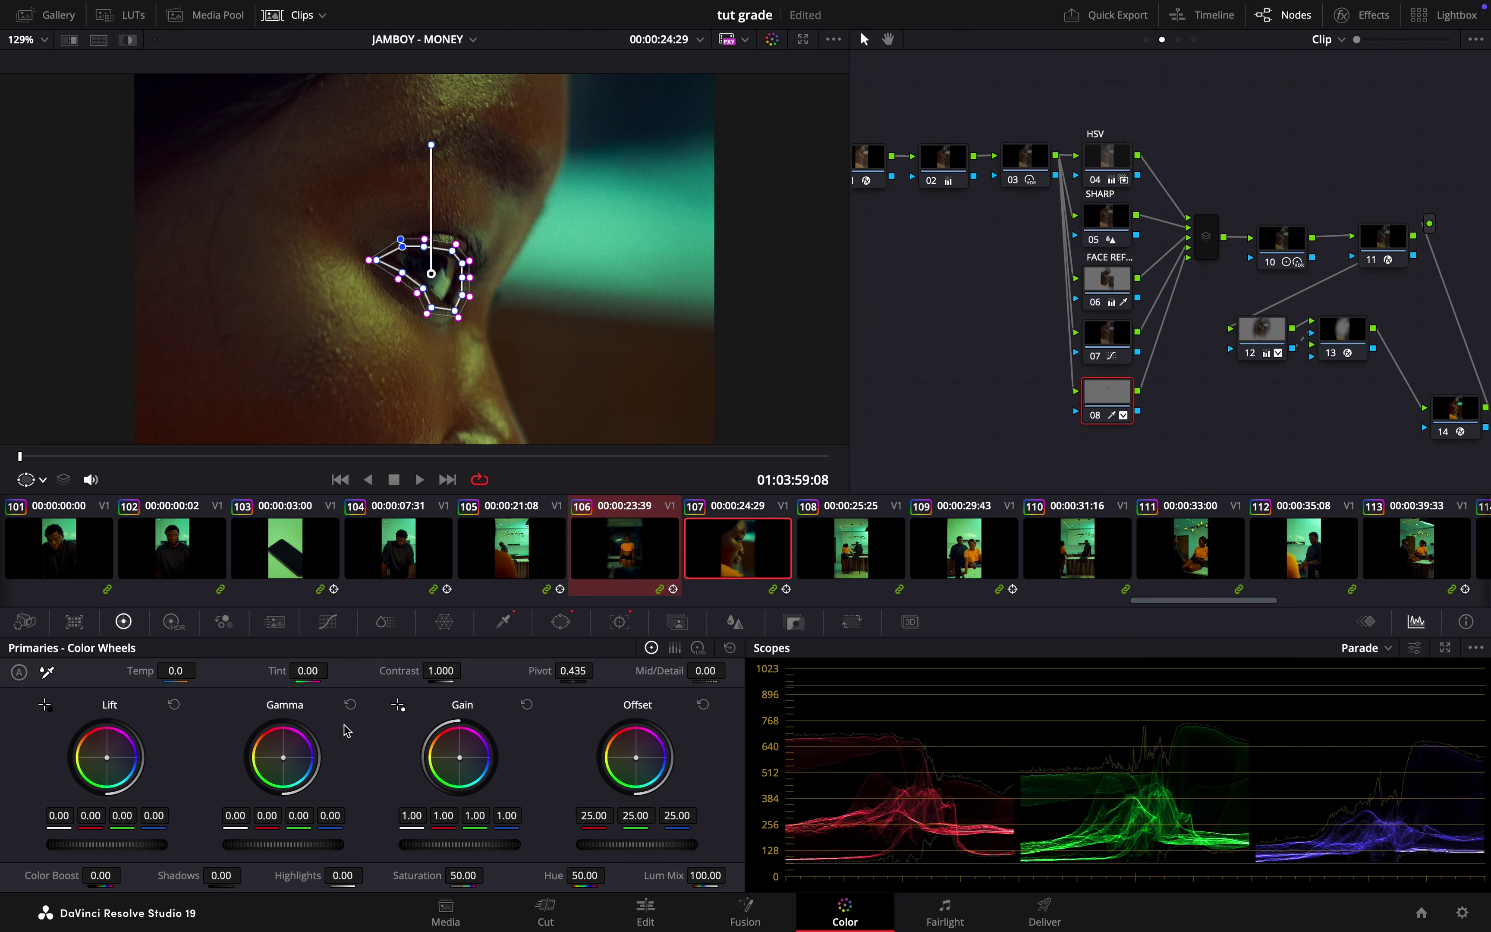
{"action": "left_click", "coordinate": [173, 622]}
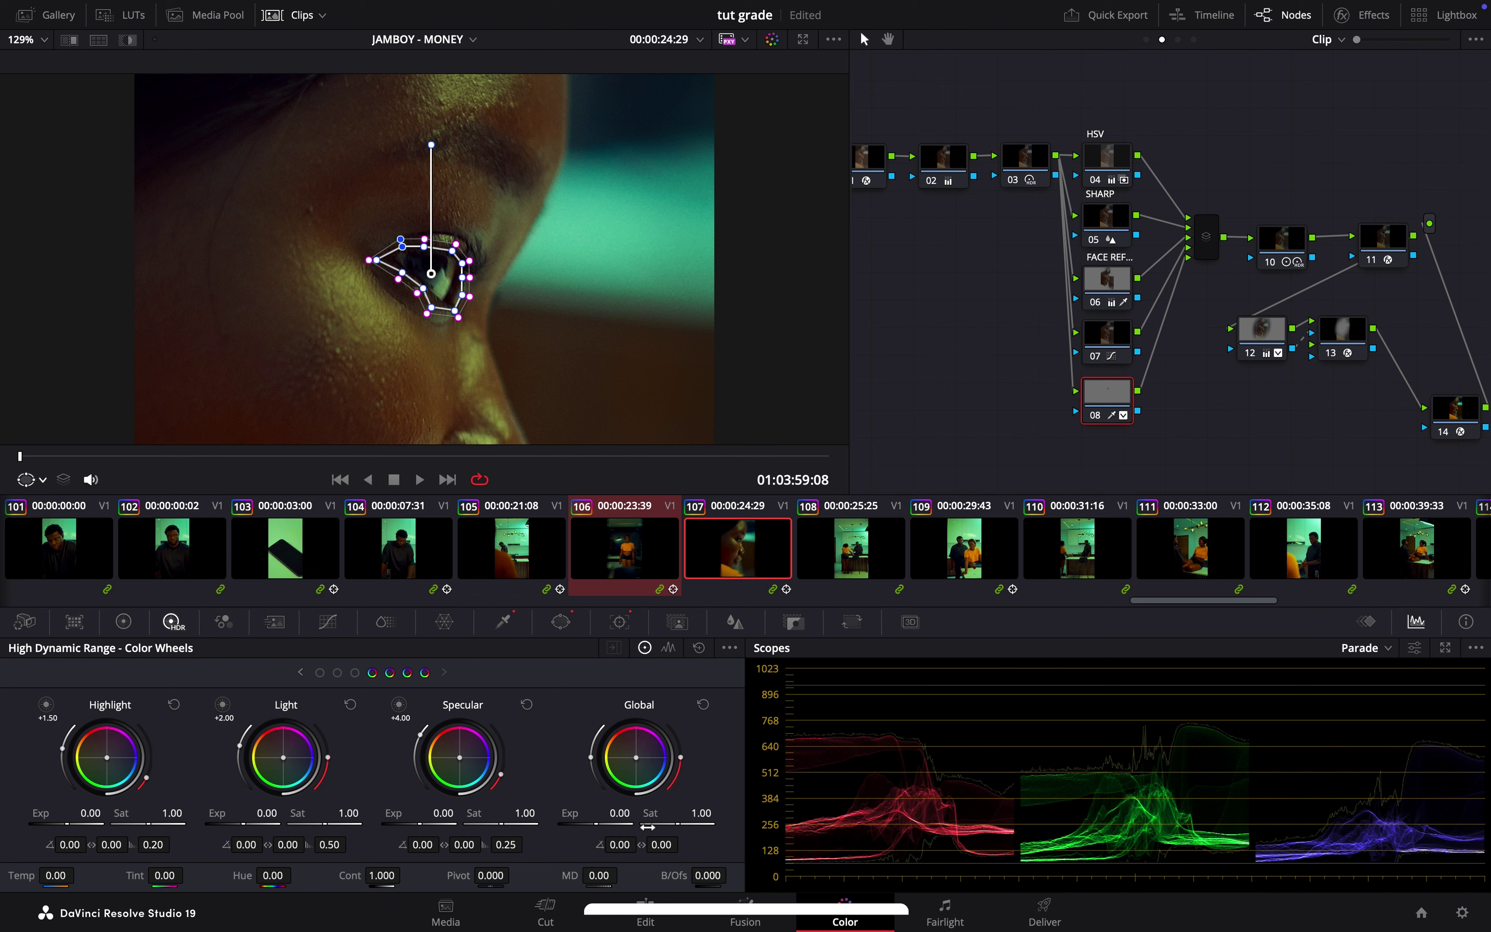
{"action": "left_click", "coordinate": [639, 764]}
{"action": "left_click_drag", "start_coordinate": [639, 764], "coordinate": [637, 760]}
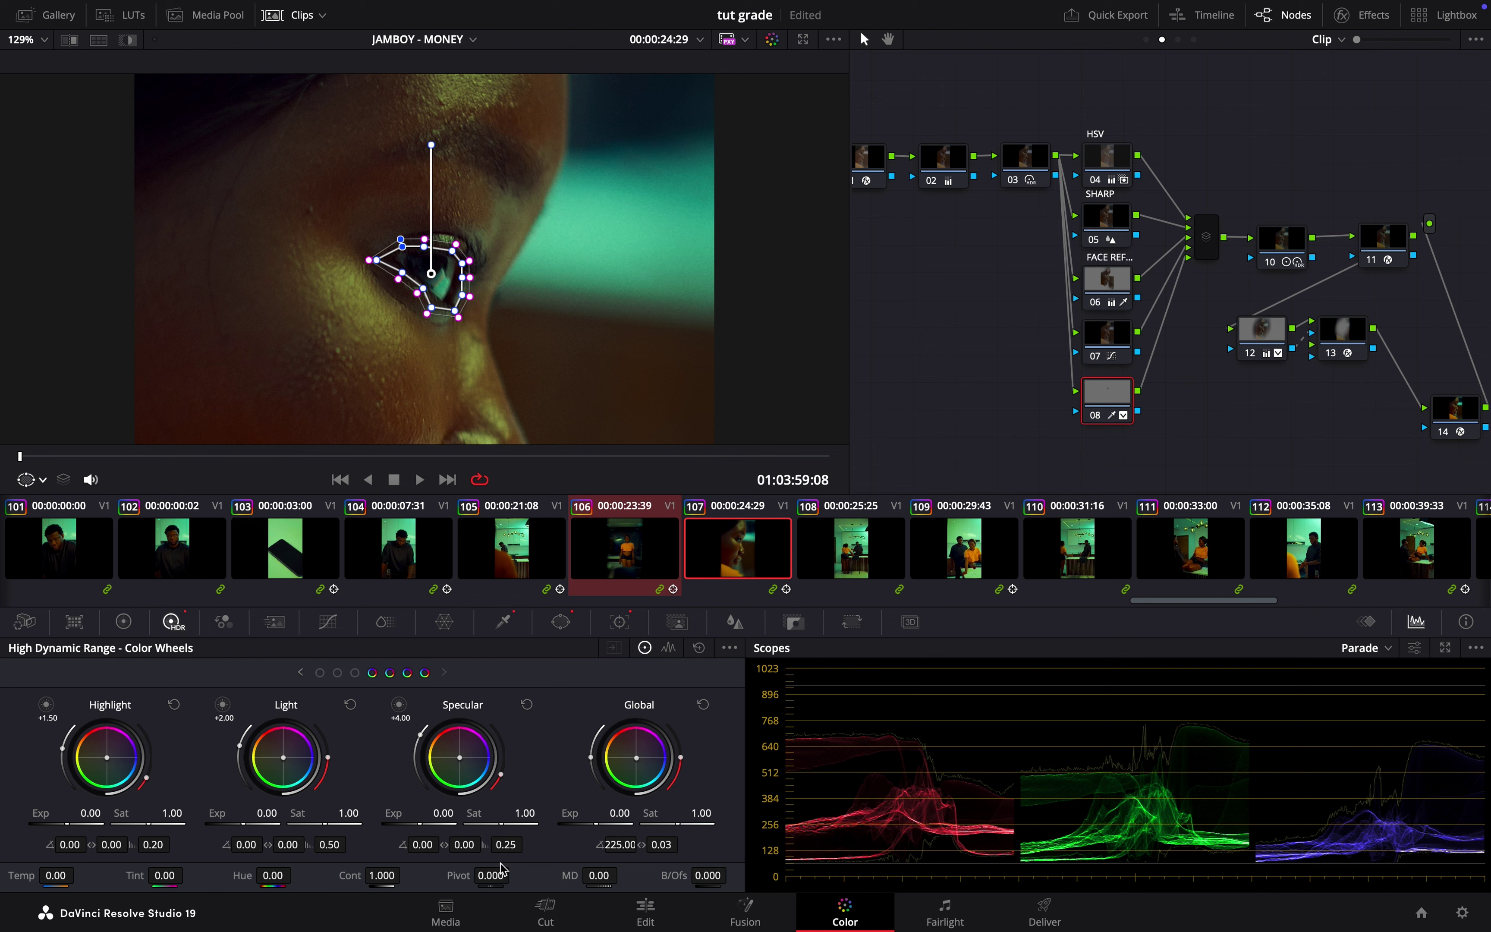
Reduce the qualified eye white's saturation to 37.20 and raise its blue gain to 1.04 in the primary color wheels
{"action": "left_click", "coordinate": [124, 622]}
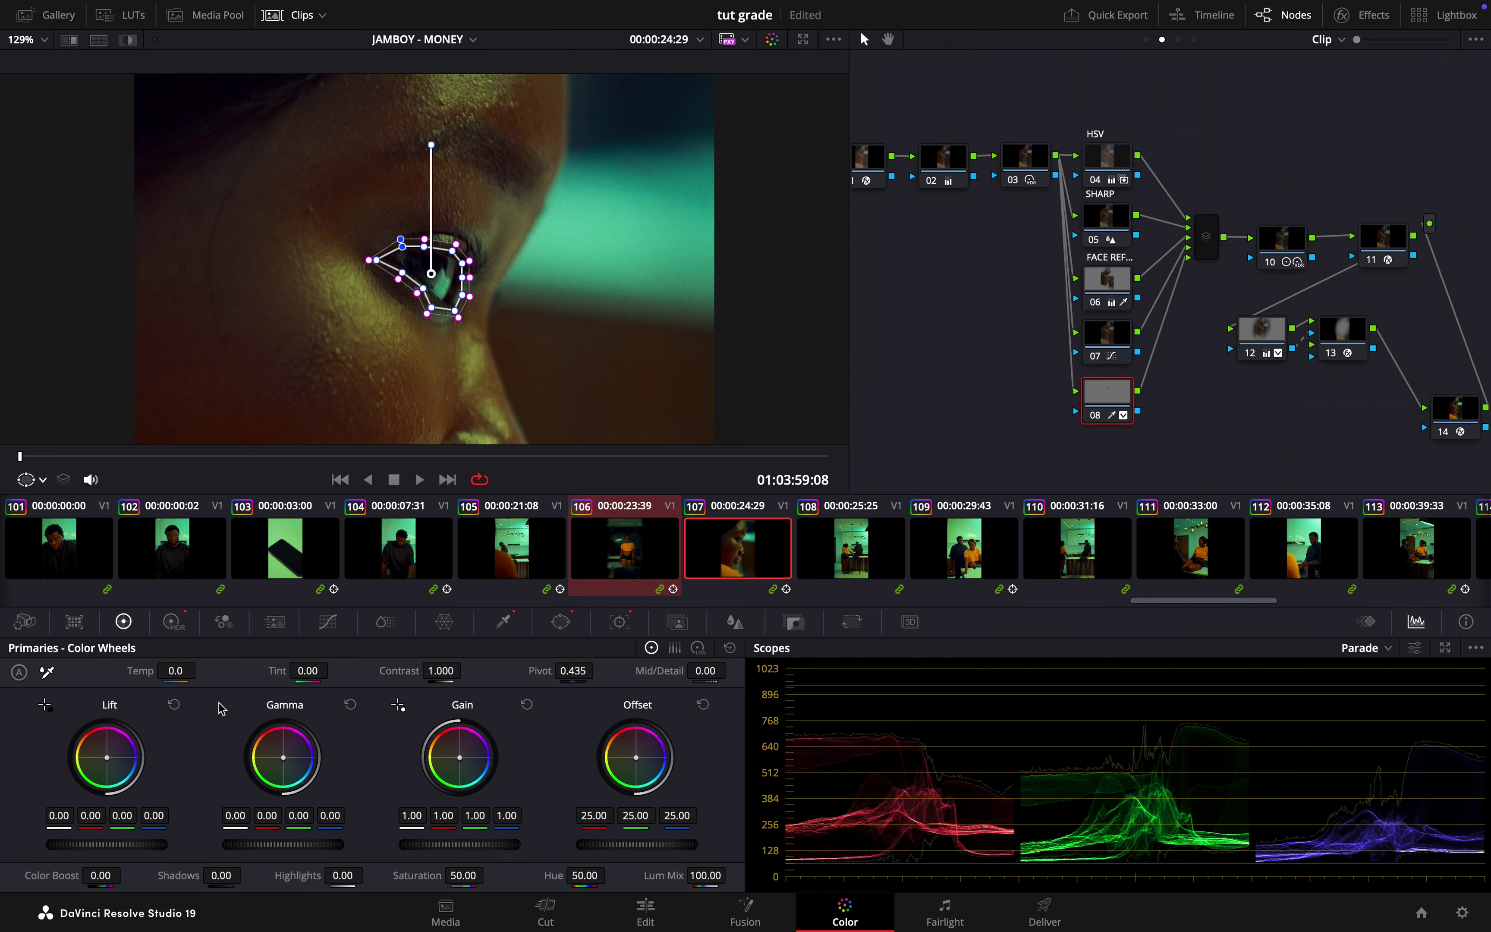
{"action": "left_click_drag", "start_coordinate": [475, 875], "coordinate": [425, 874]}
{"action": "left_click_drag", "start_coordinate": [465, 764], "coordinate": [463, 757]}
{"action": "left_click_drag", "start_coordinate": [467, 757], "coordinate": [467, 758]}
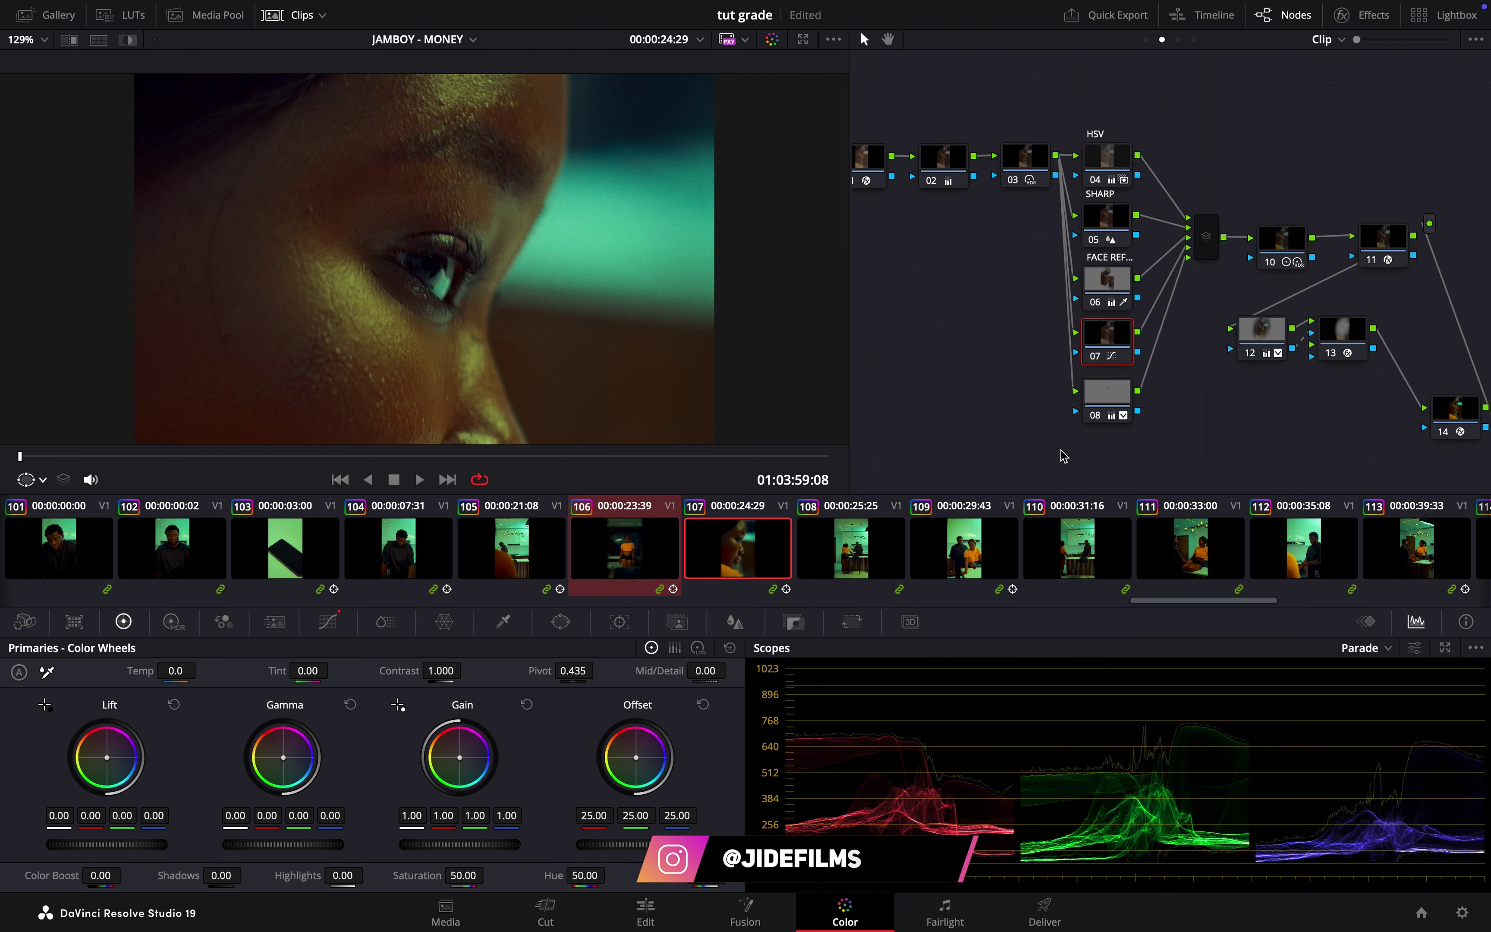
Inspect the corrected eye on clip 107, and compare the shot with clip 106 in a split screen
{"action": "key", "text": "shift+z"}
{"action": "scroll", "coordinate": [478, 128], "scroll_direction": "up", "scroll_amount": 5}
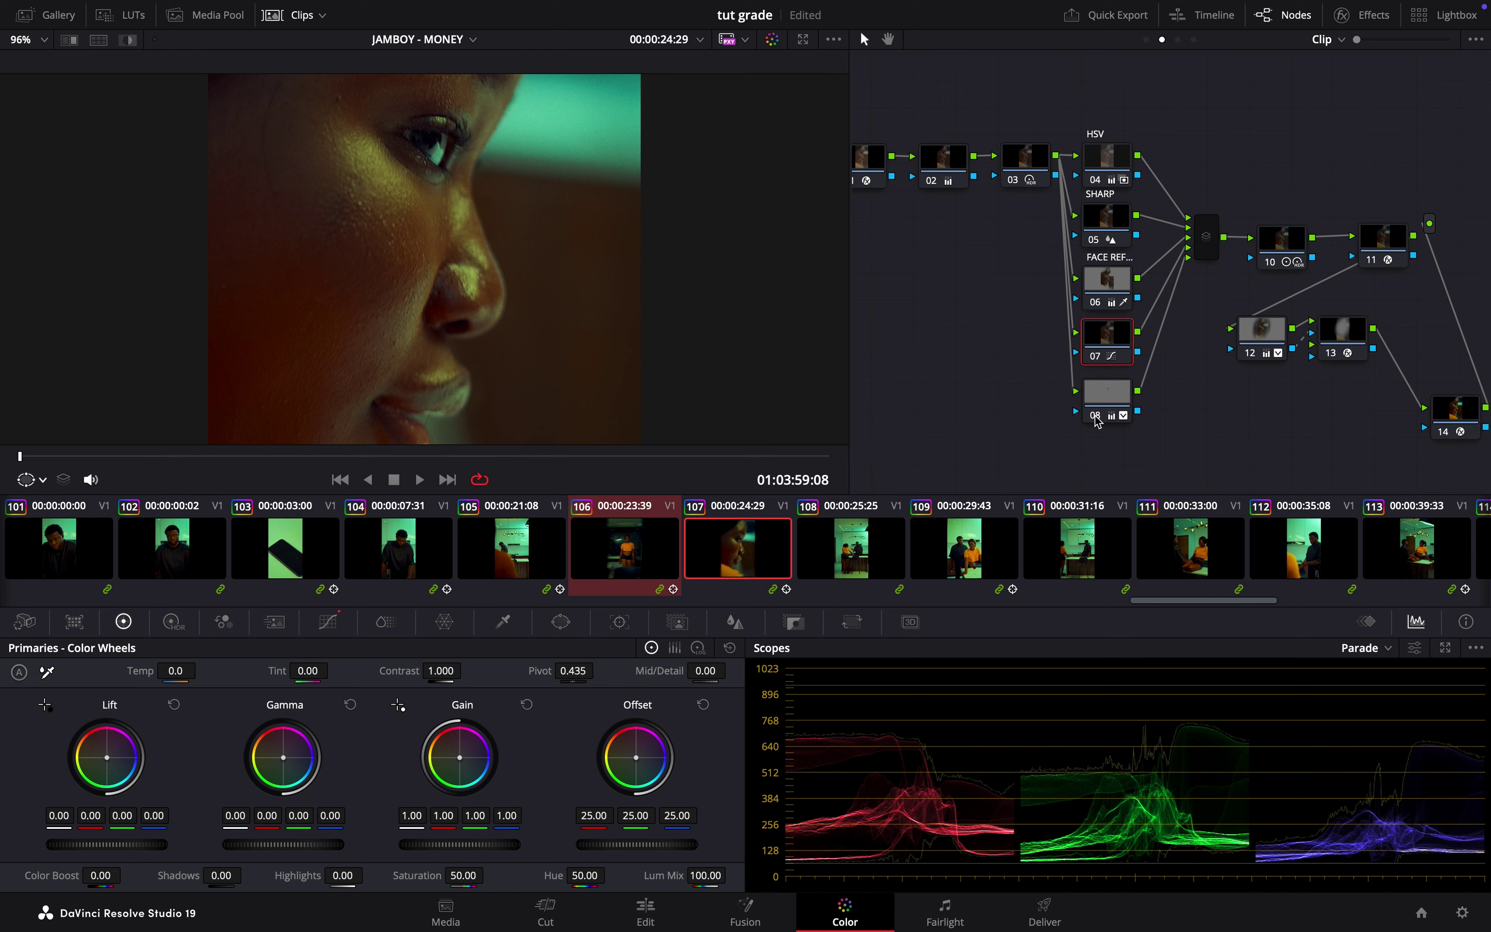
{"action": "left_click", "coordinate": [1109, 400]}
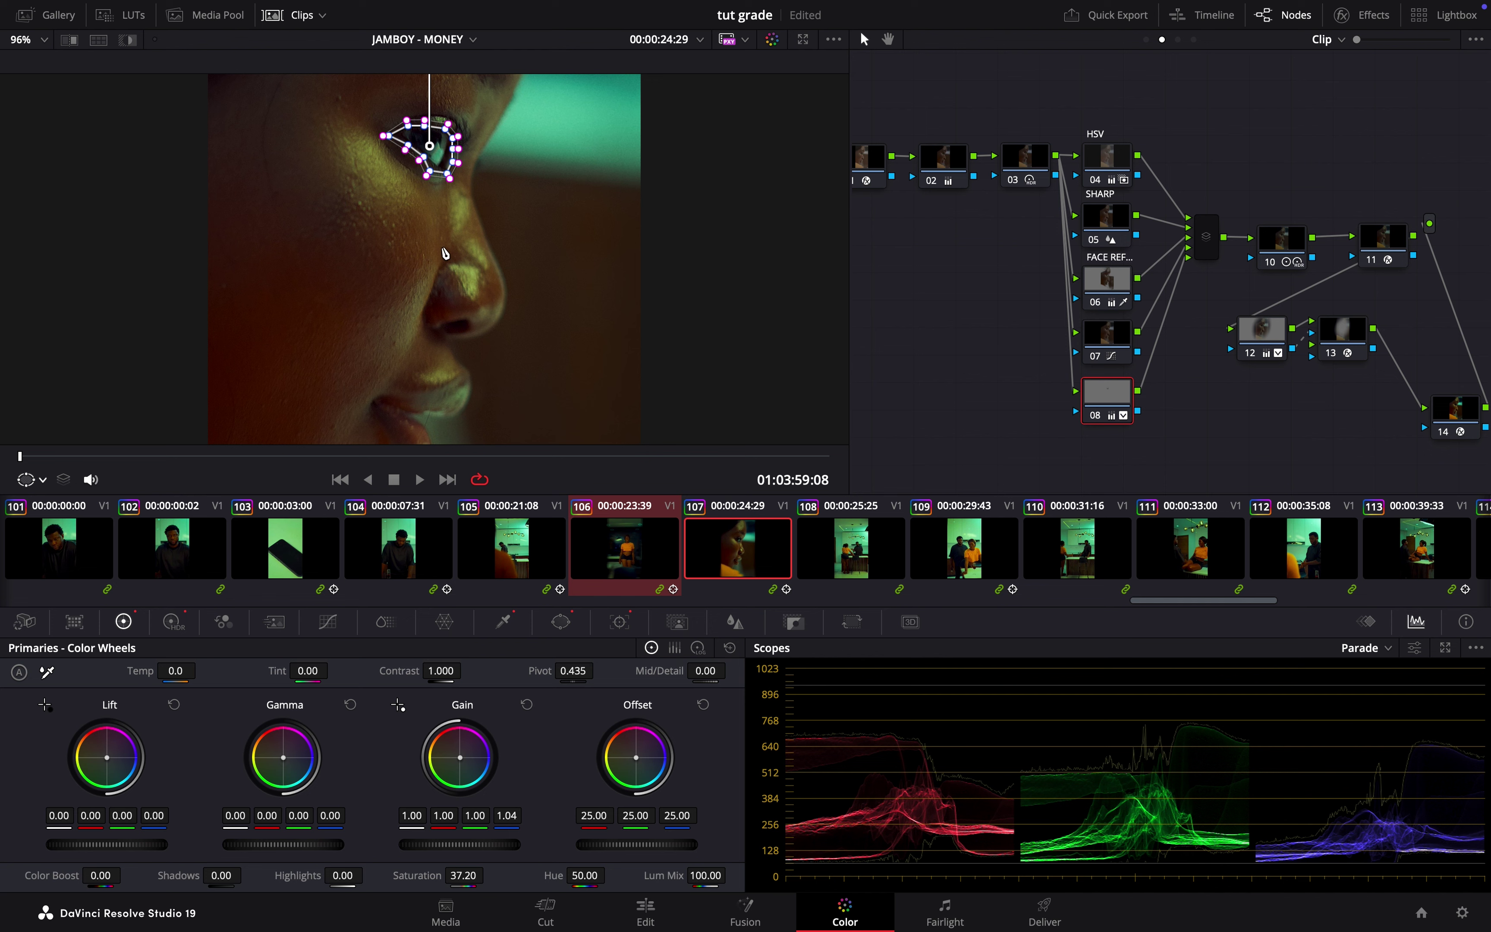
{"action": "scroll", "coordinate": [445, 253], "scroll_direction": "down", "scroll_amount": 3}
{"action": "left_click", "coordinate": [99, 39]}
{"action": "scroll", "coordinate": [475, 368], "scroll_direction": "up", "scroll_amount": 5}
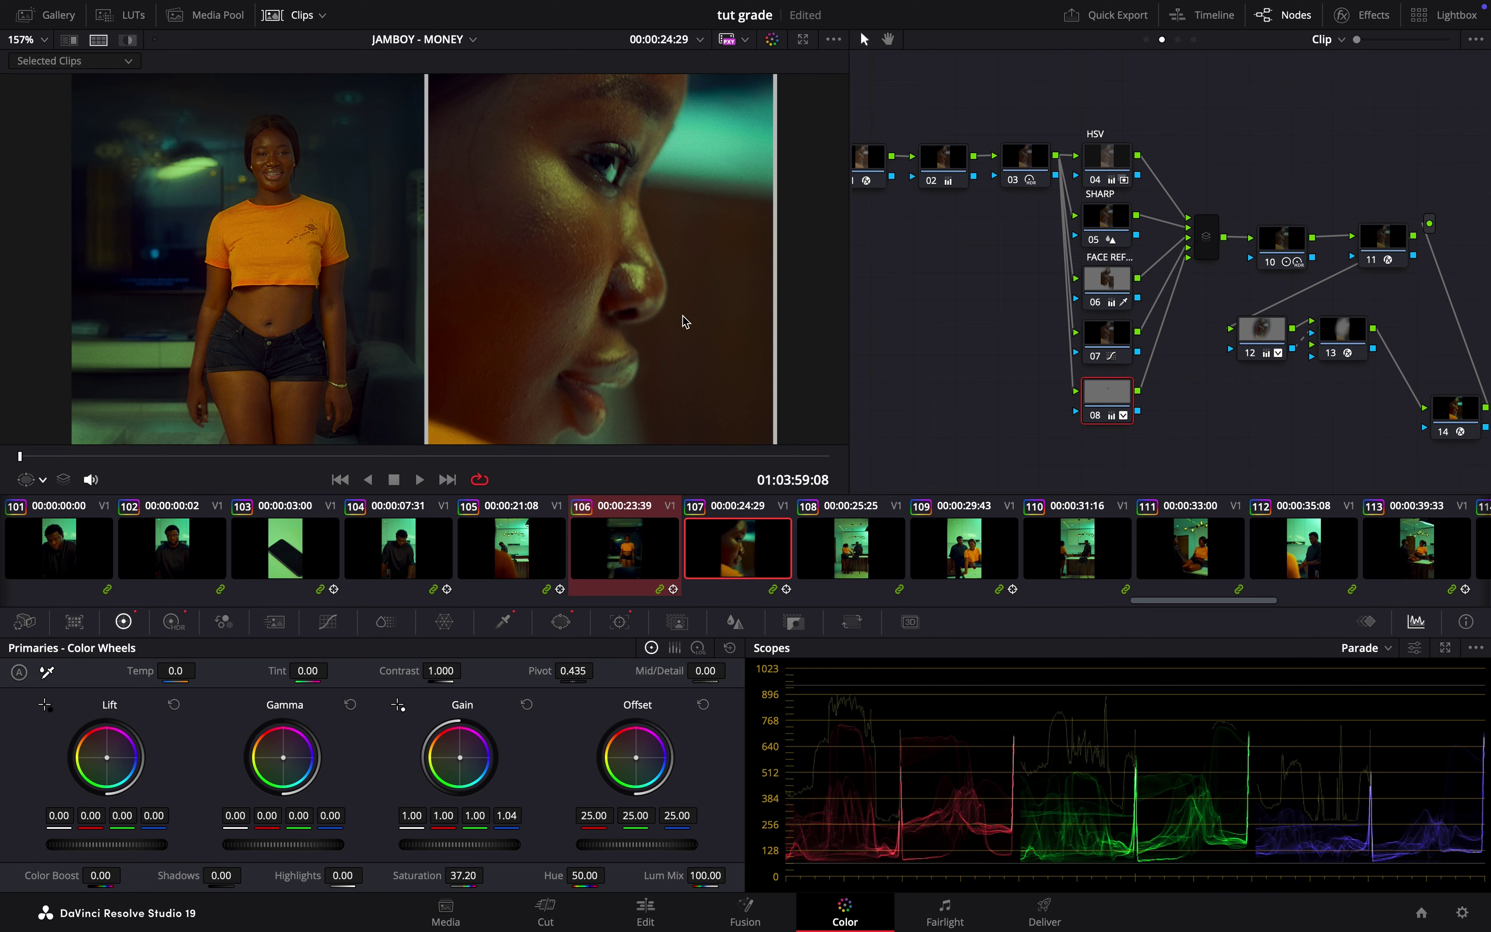
{"action": "scroll", "coordinate": [686, 321], "scroll_direction": "down", "scroll_amount": 4}
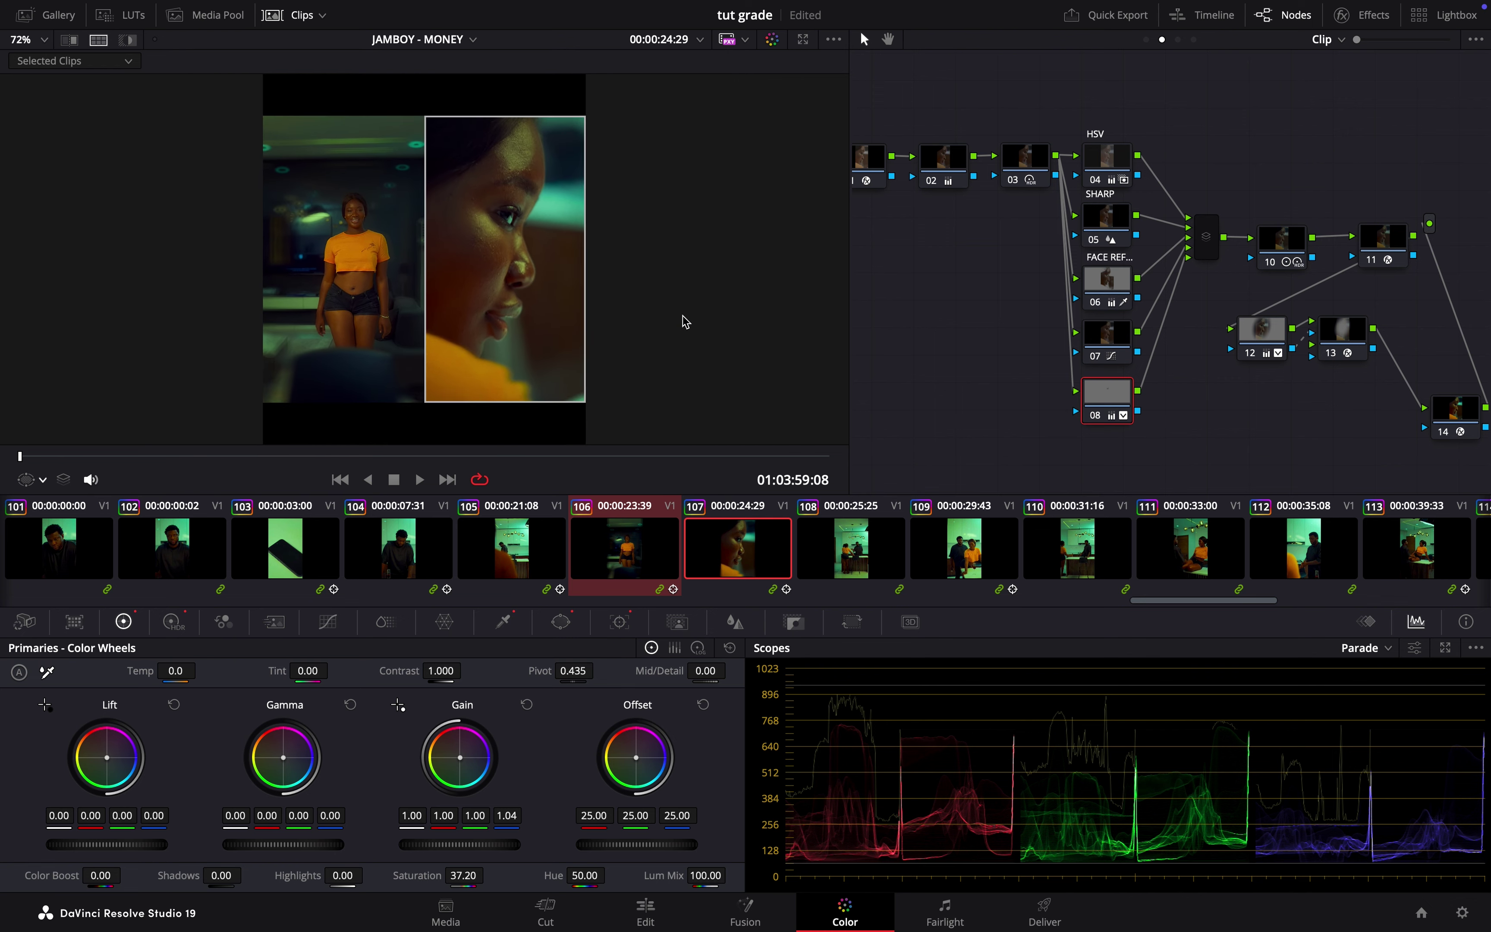
{"action": "scroll", "coordinate": [686, 321], "scroll_direction": "up", "scroll_amount": 3}
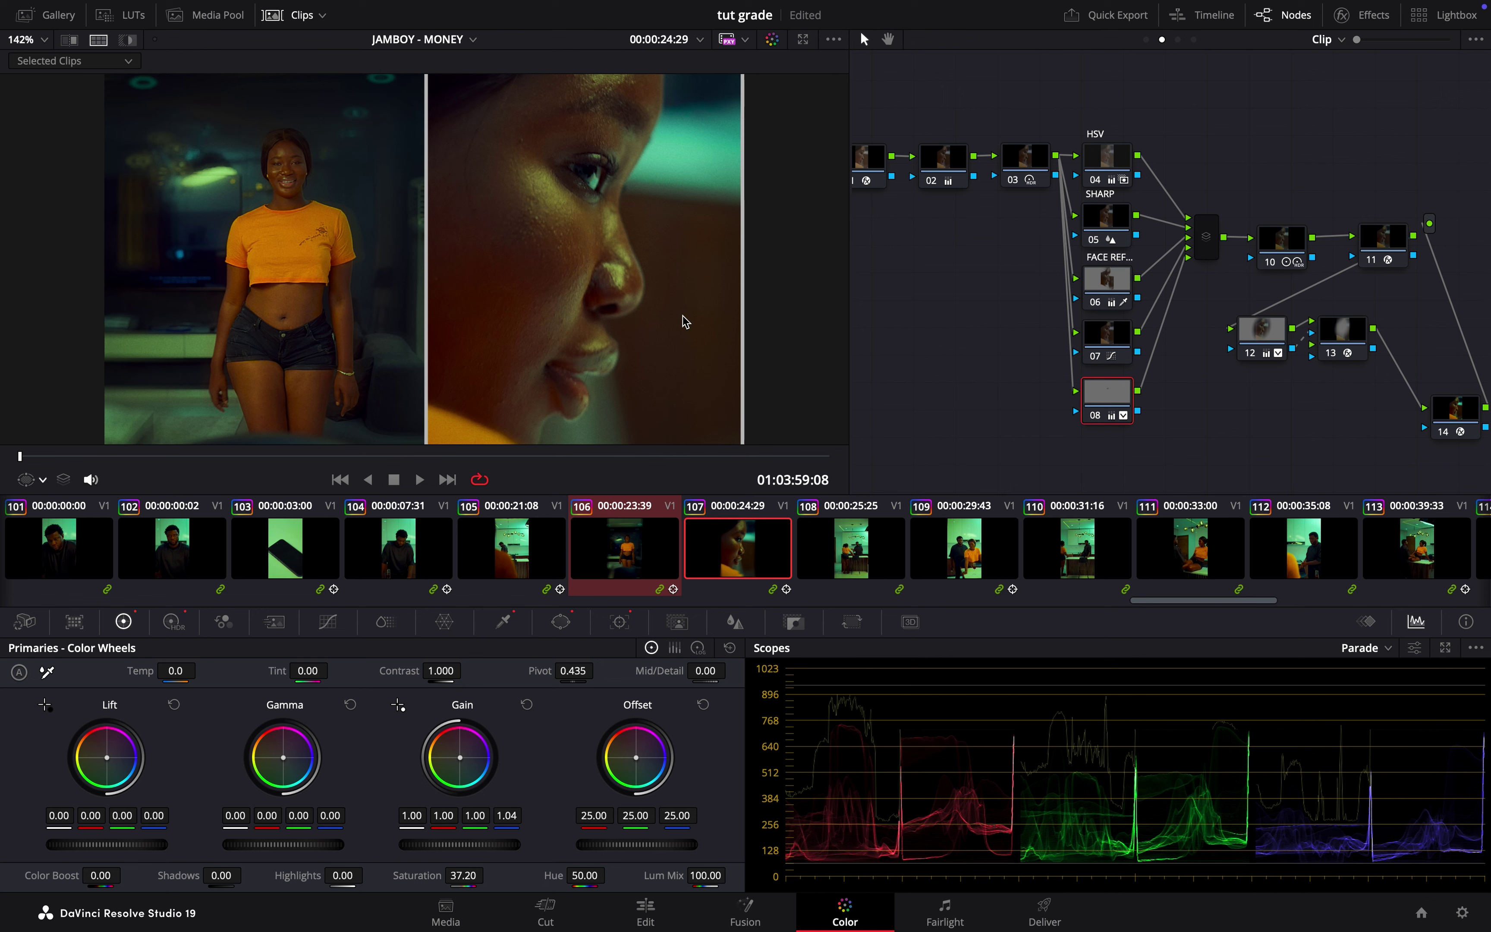